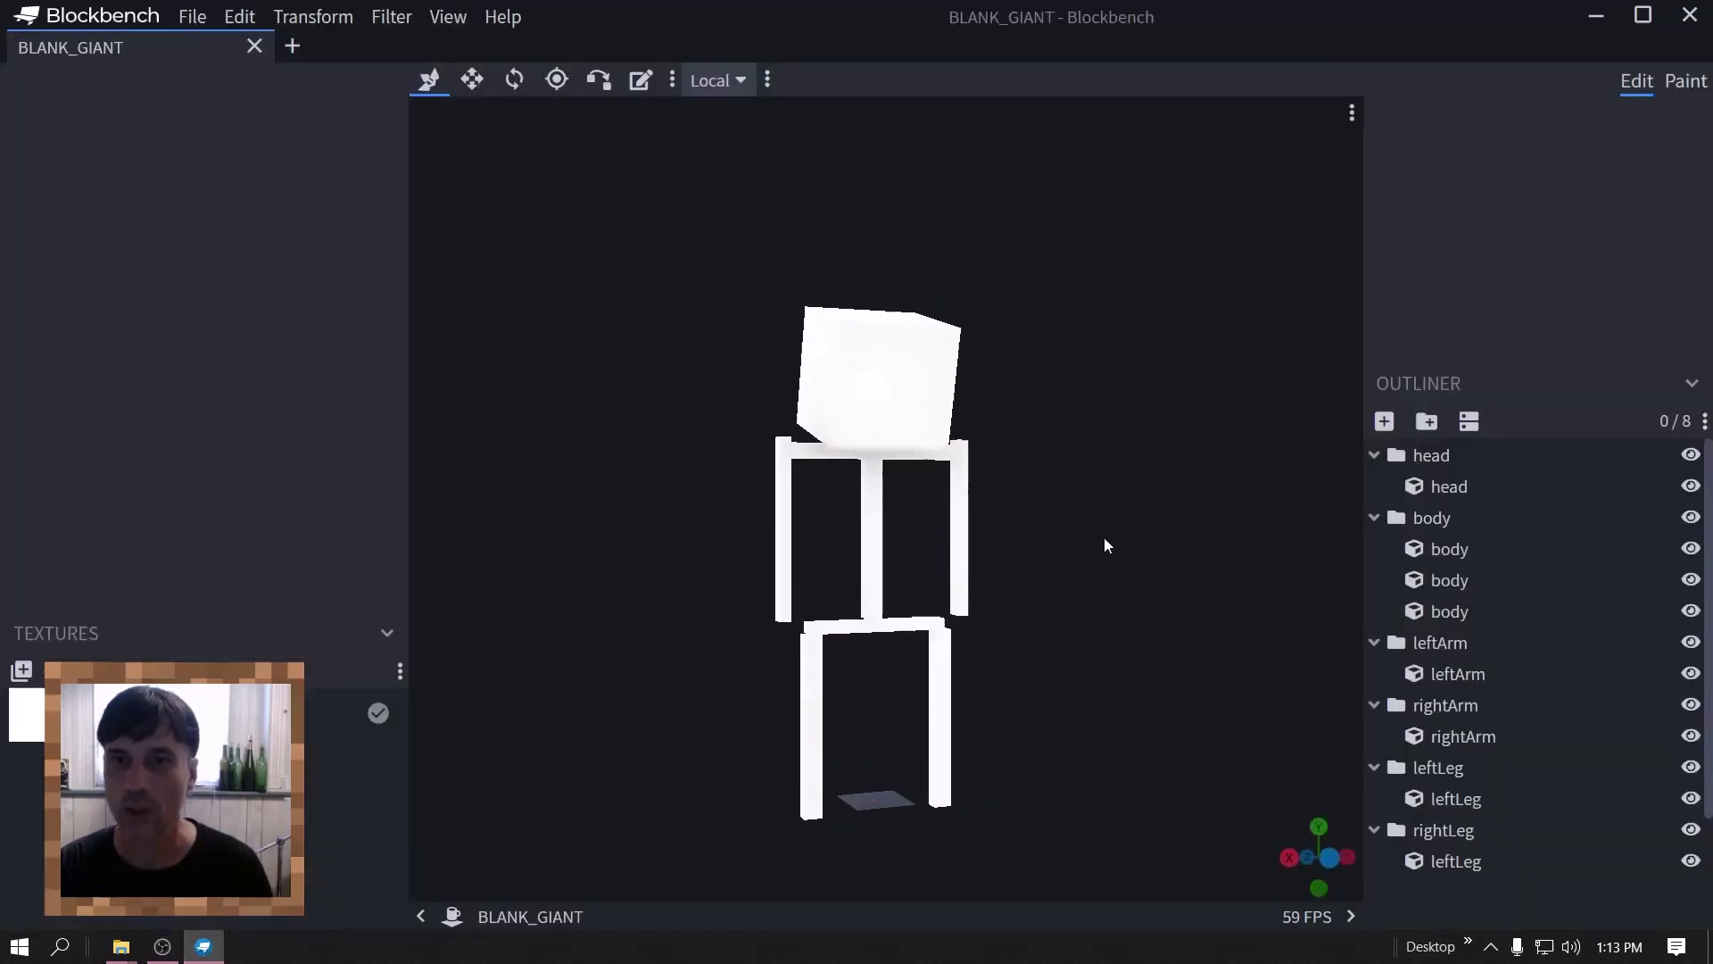
scroll(1122, 496, "up", 4)
left_click_drag(1112, 494, 1108, 496)
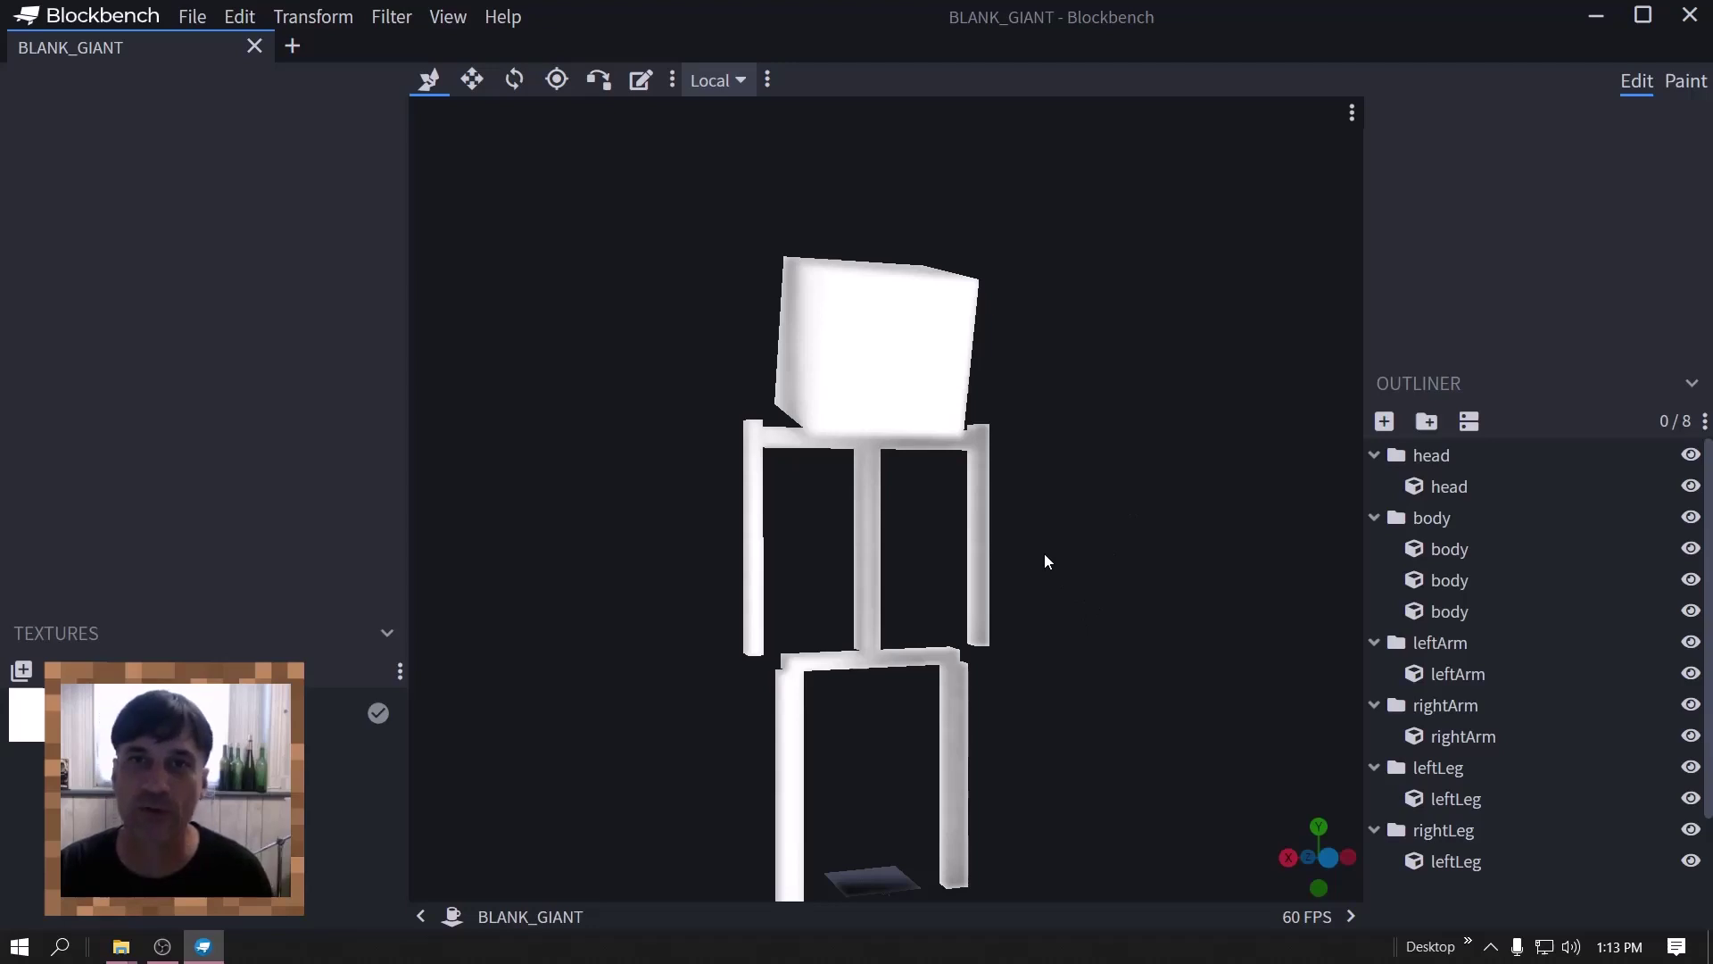
mouse_move(1093, 547)
left_mouse_down()
mouse_move(1102, 596)
mouse_move(1151, 619)
mouse_move(1159, 672)
mouse_move(1121, 548)
left_mouse_up()
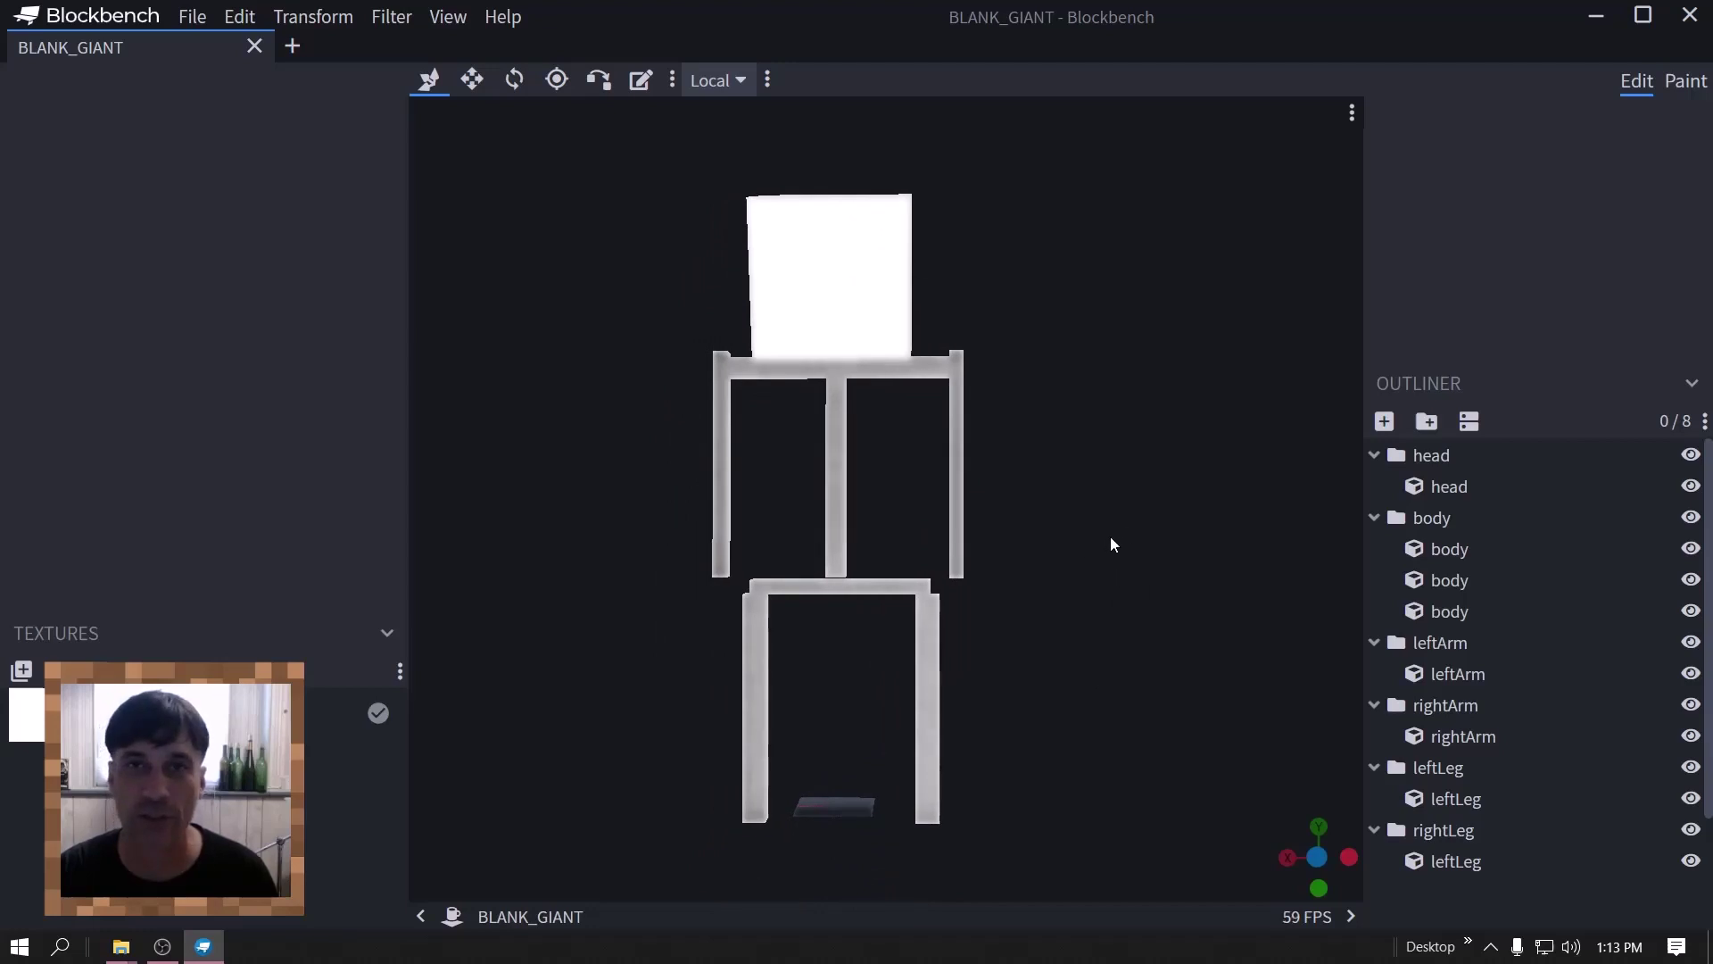
left_click_drag(1086, 428, 1146, 446)
scroll(1155, 441, "up", 1)
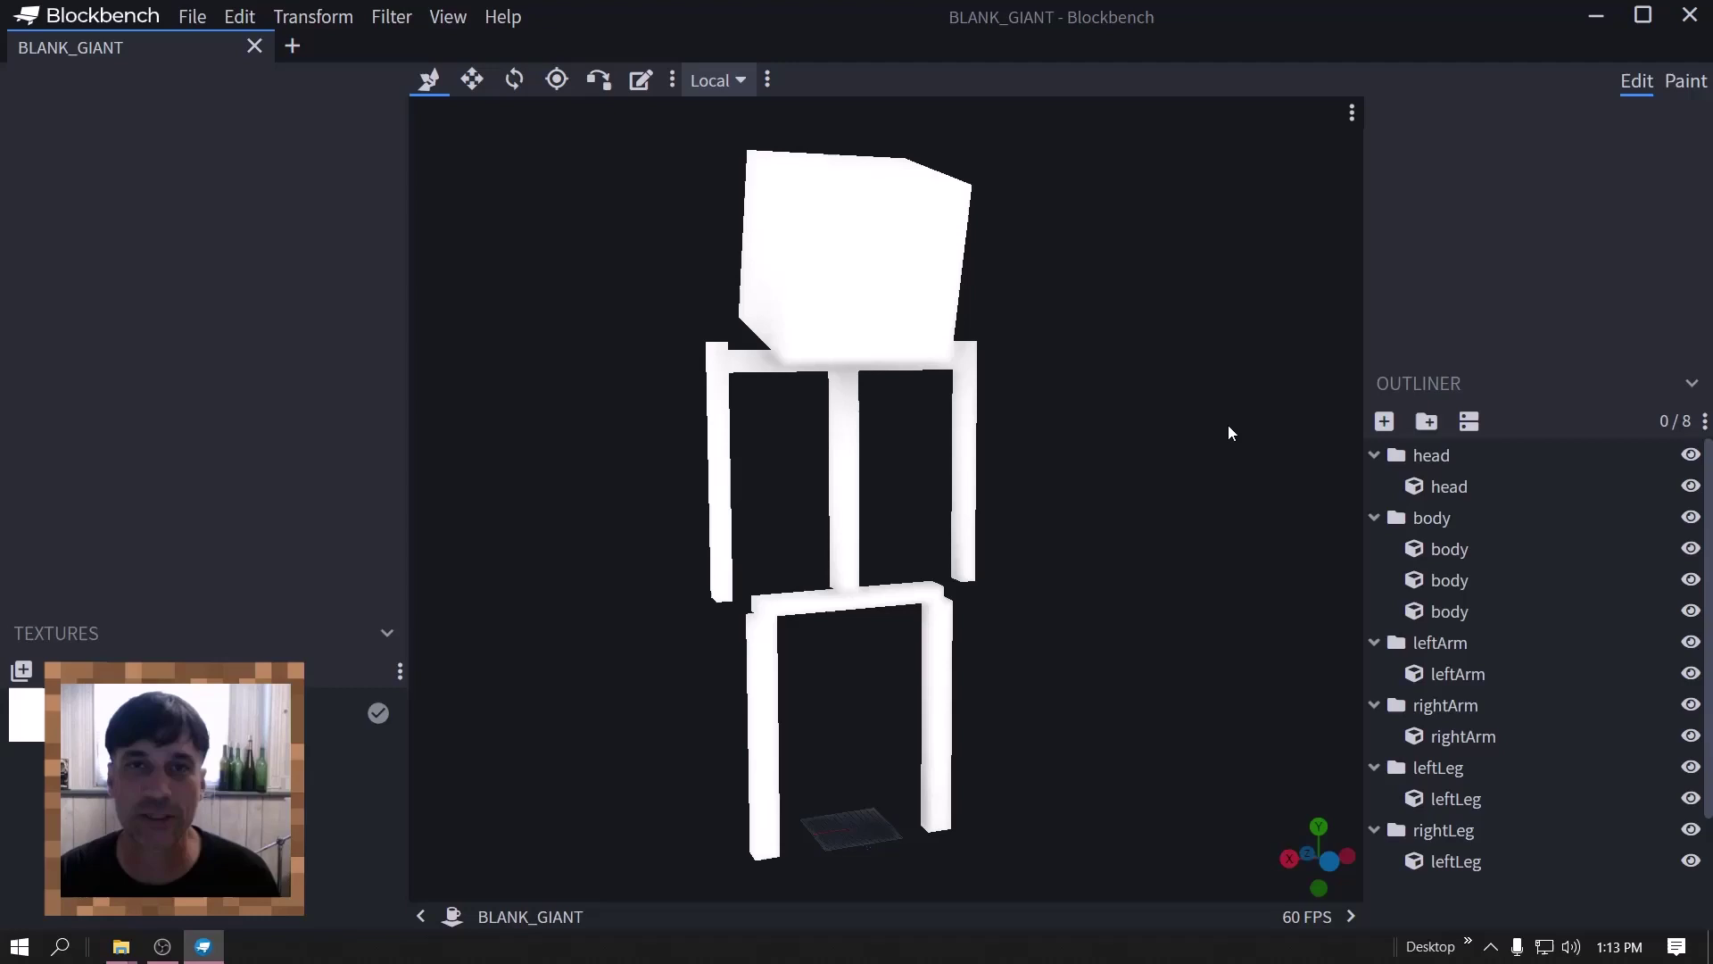
left_click_drag(1250, 508, 1219, 515)
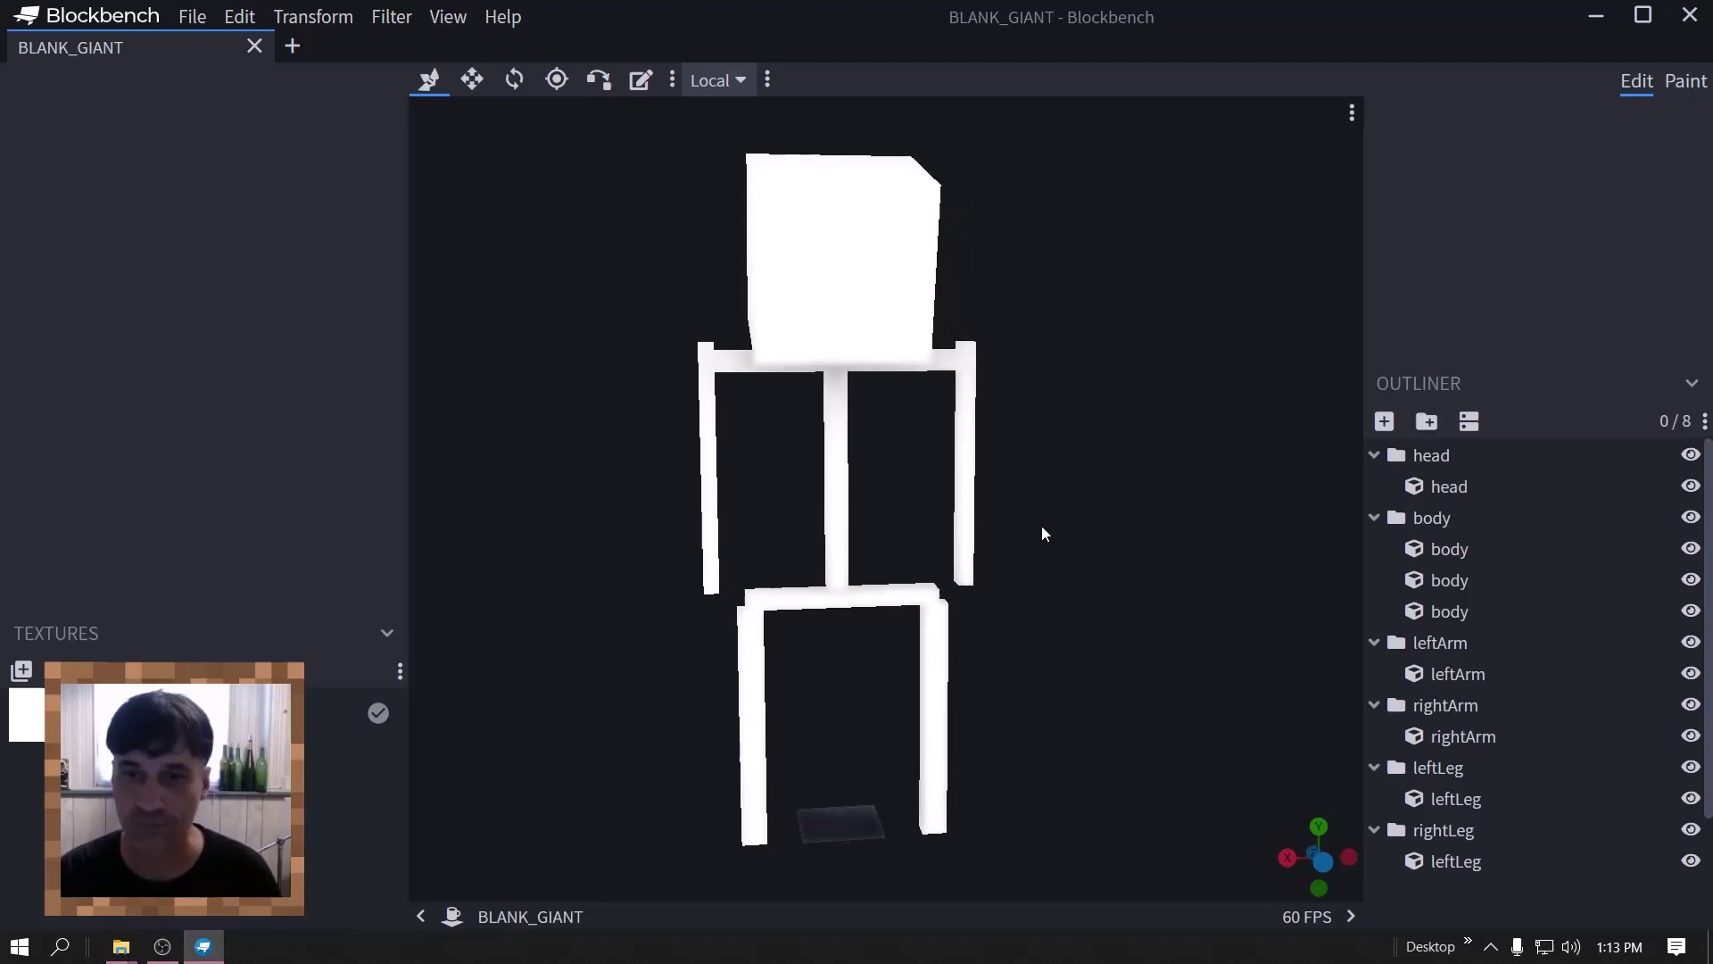
- Widen the vertical spine cube of the body on one side to a width of 17 units
scroll(943, 479, "up", 3)
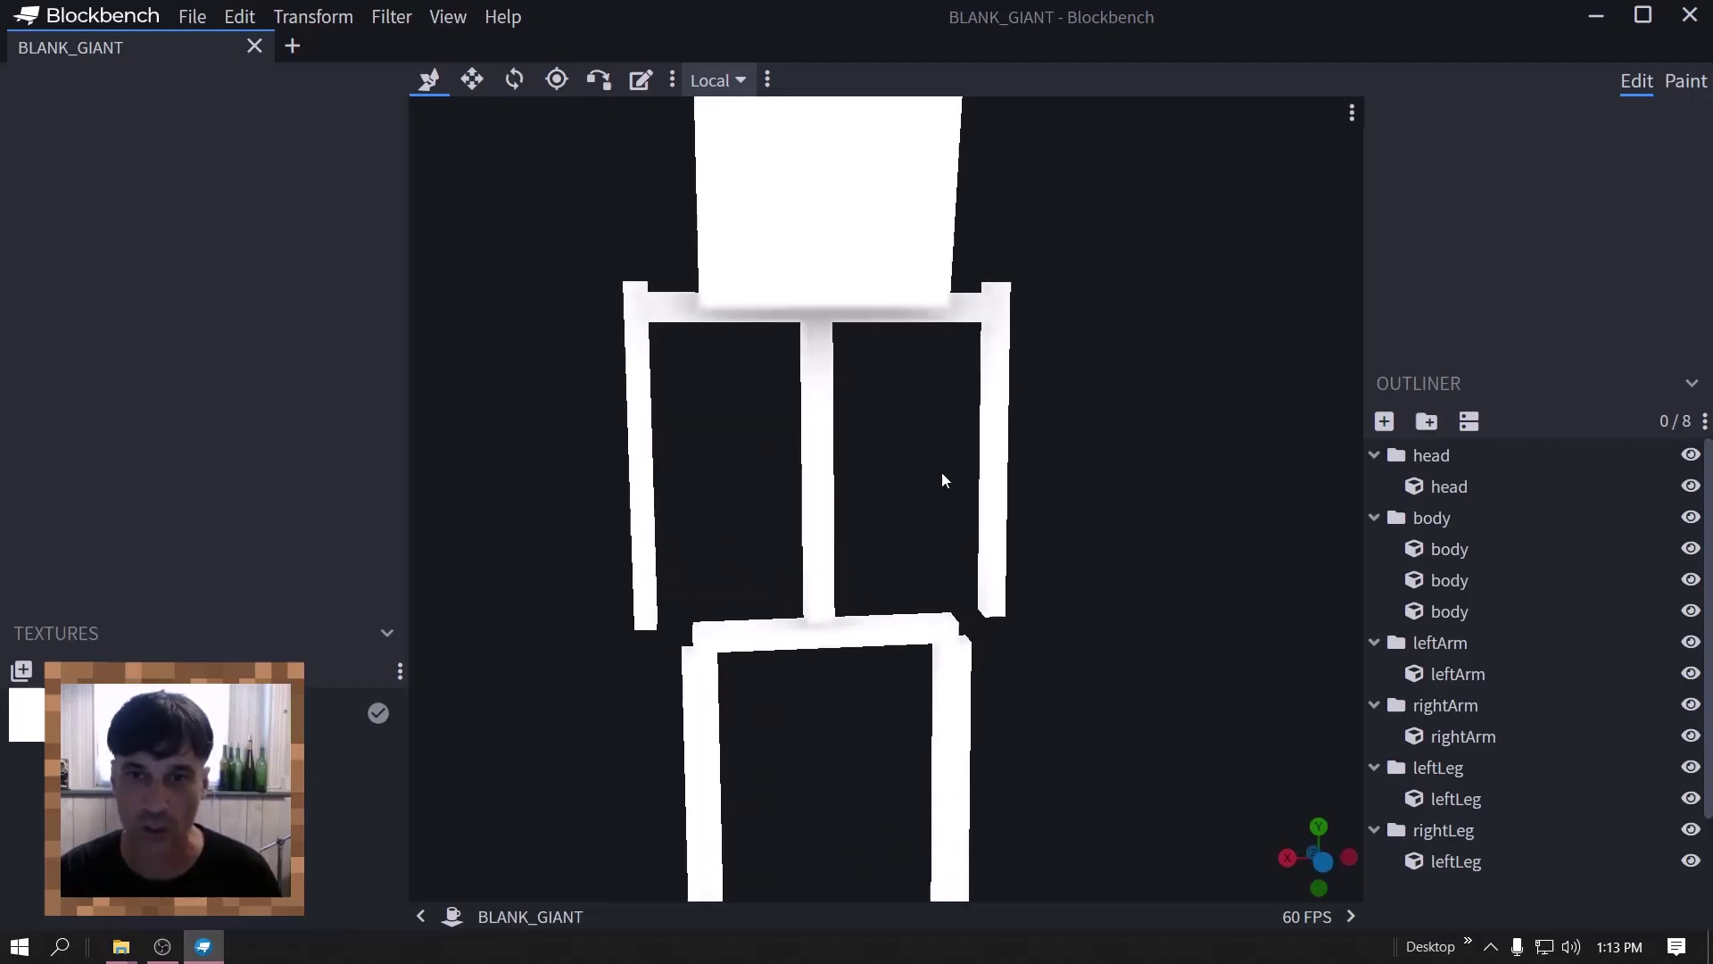
left_click(817, 488)
scroll(1197, 411, "down", 3)
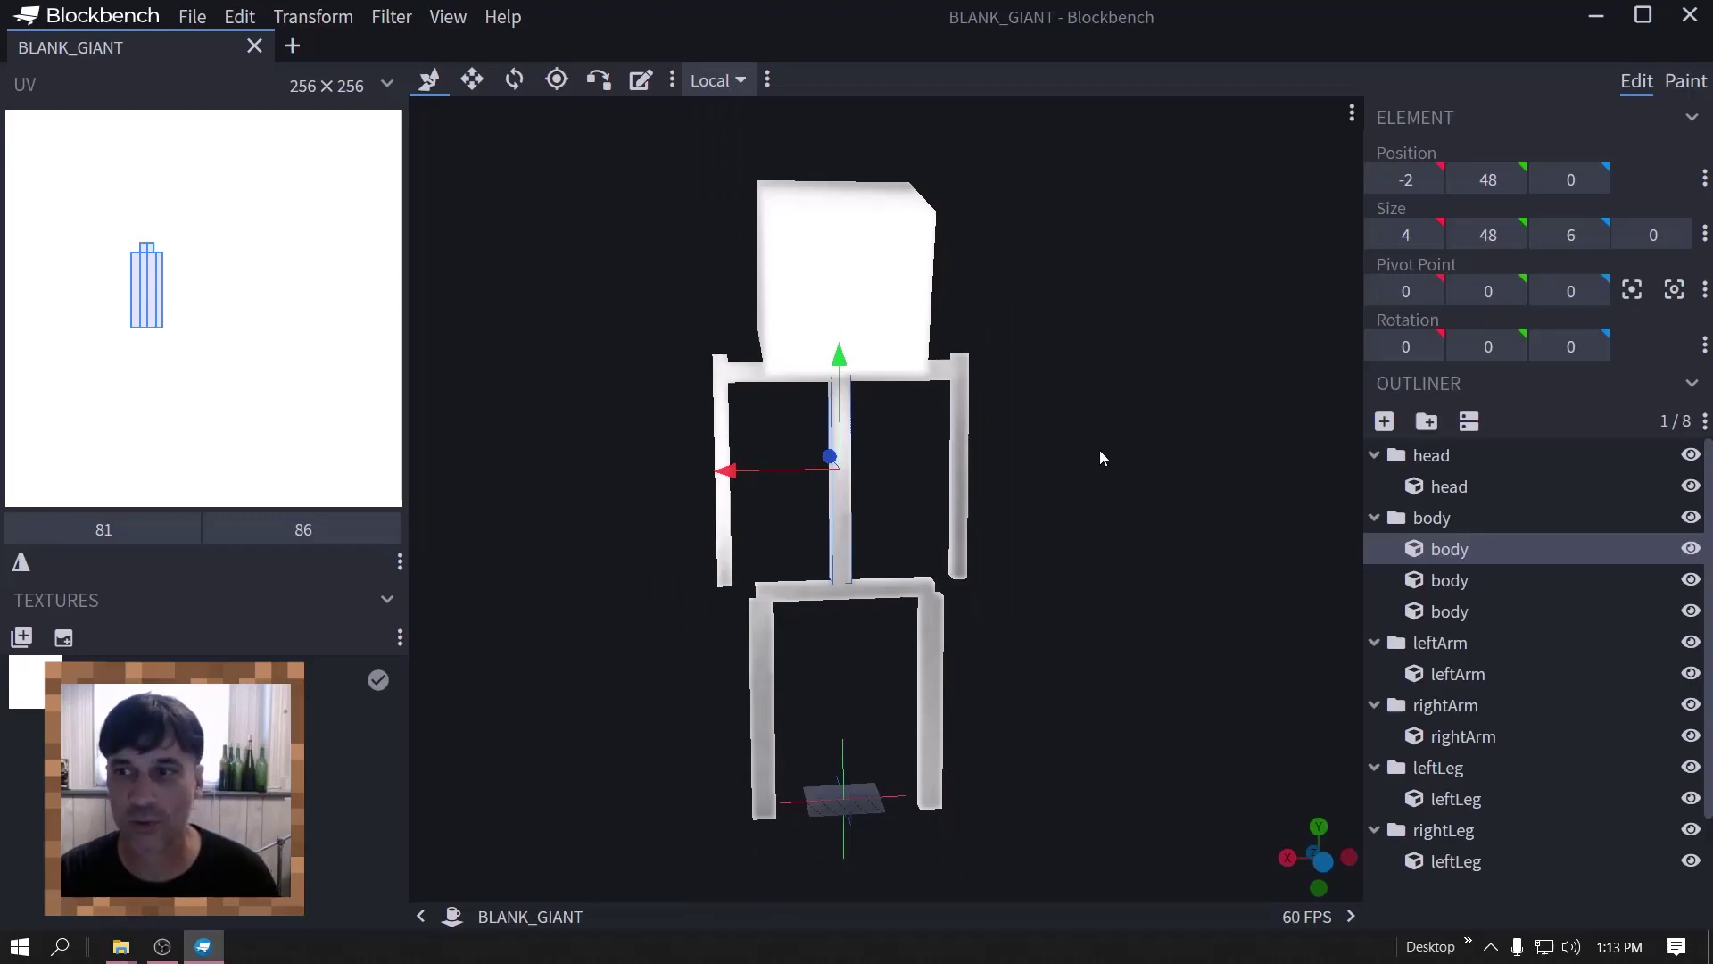
key("s")
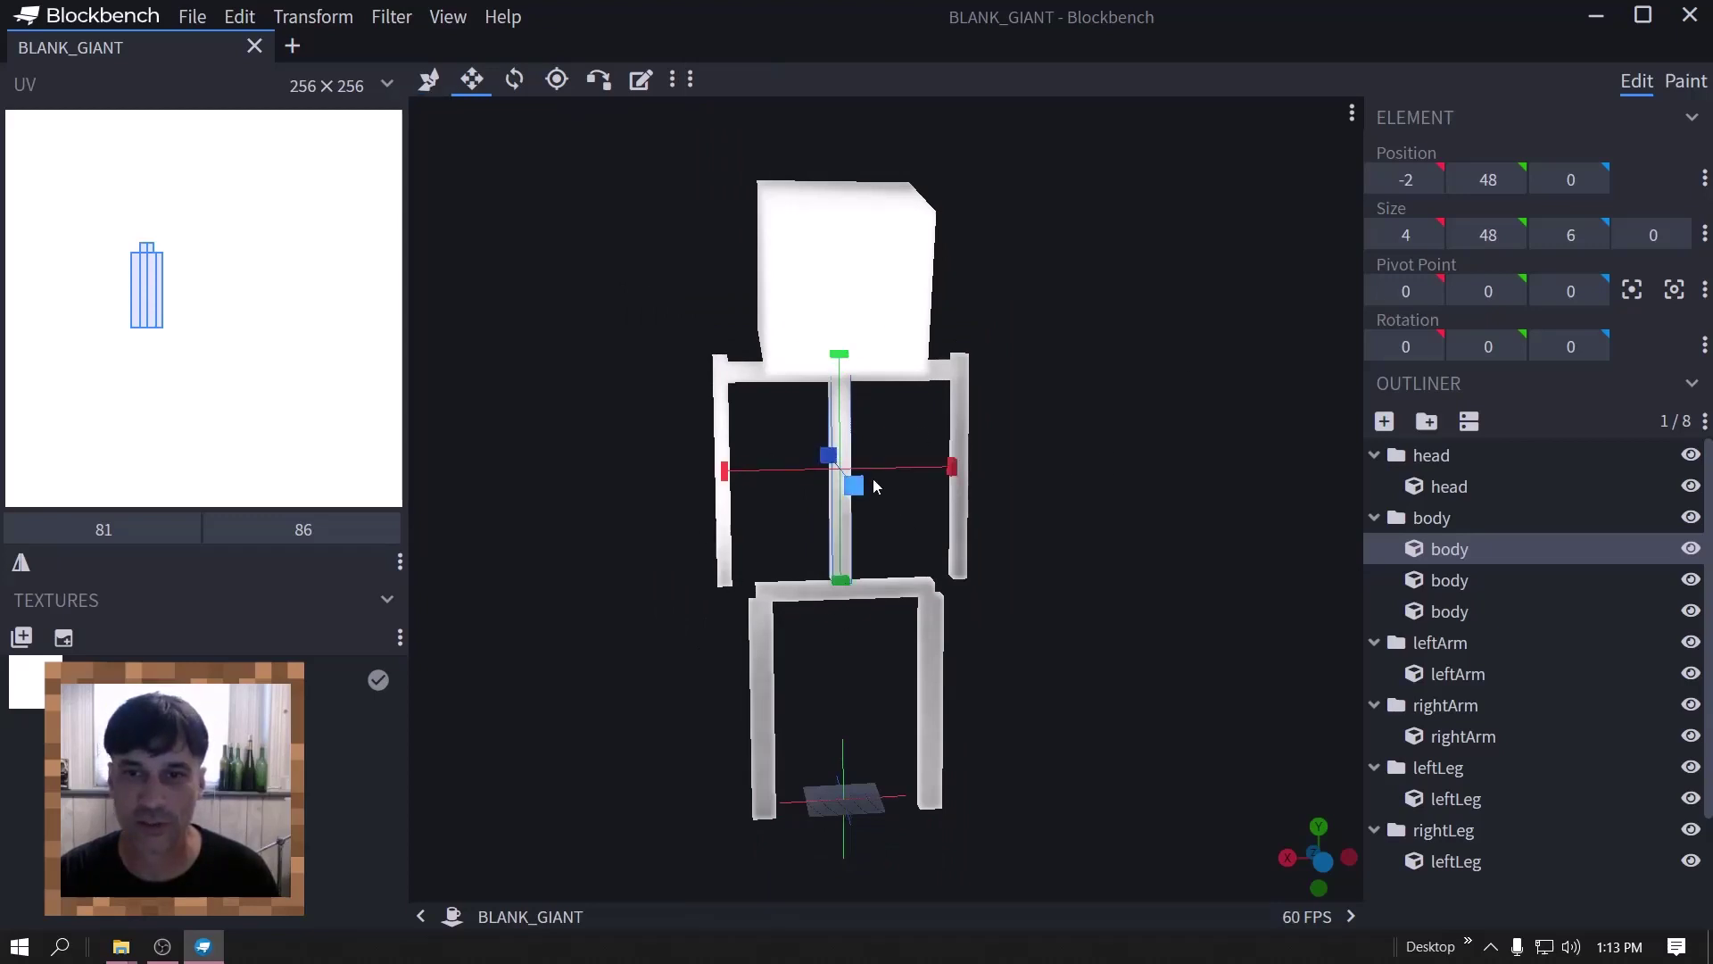
left_click_drag(949, 475, 992, 473)
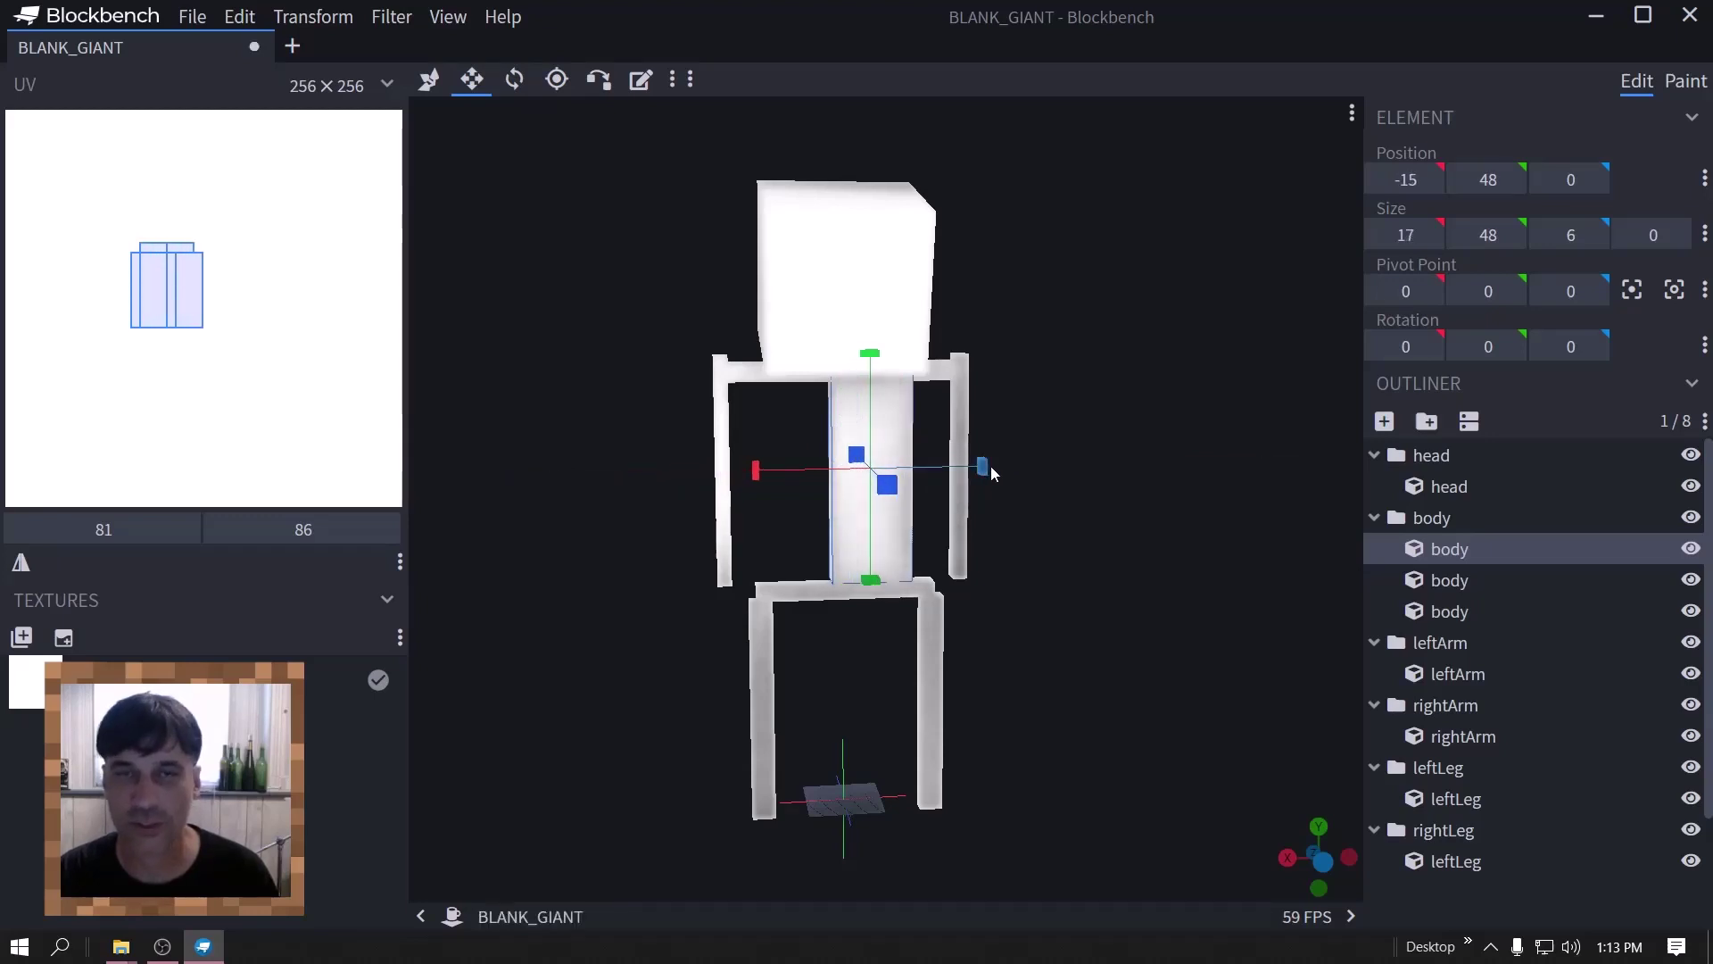
scroll(1084, 396, "up", 6)
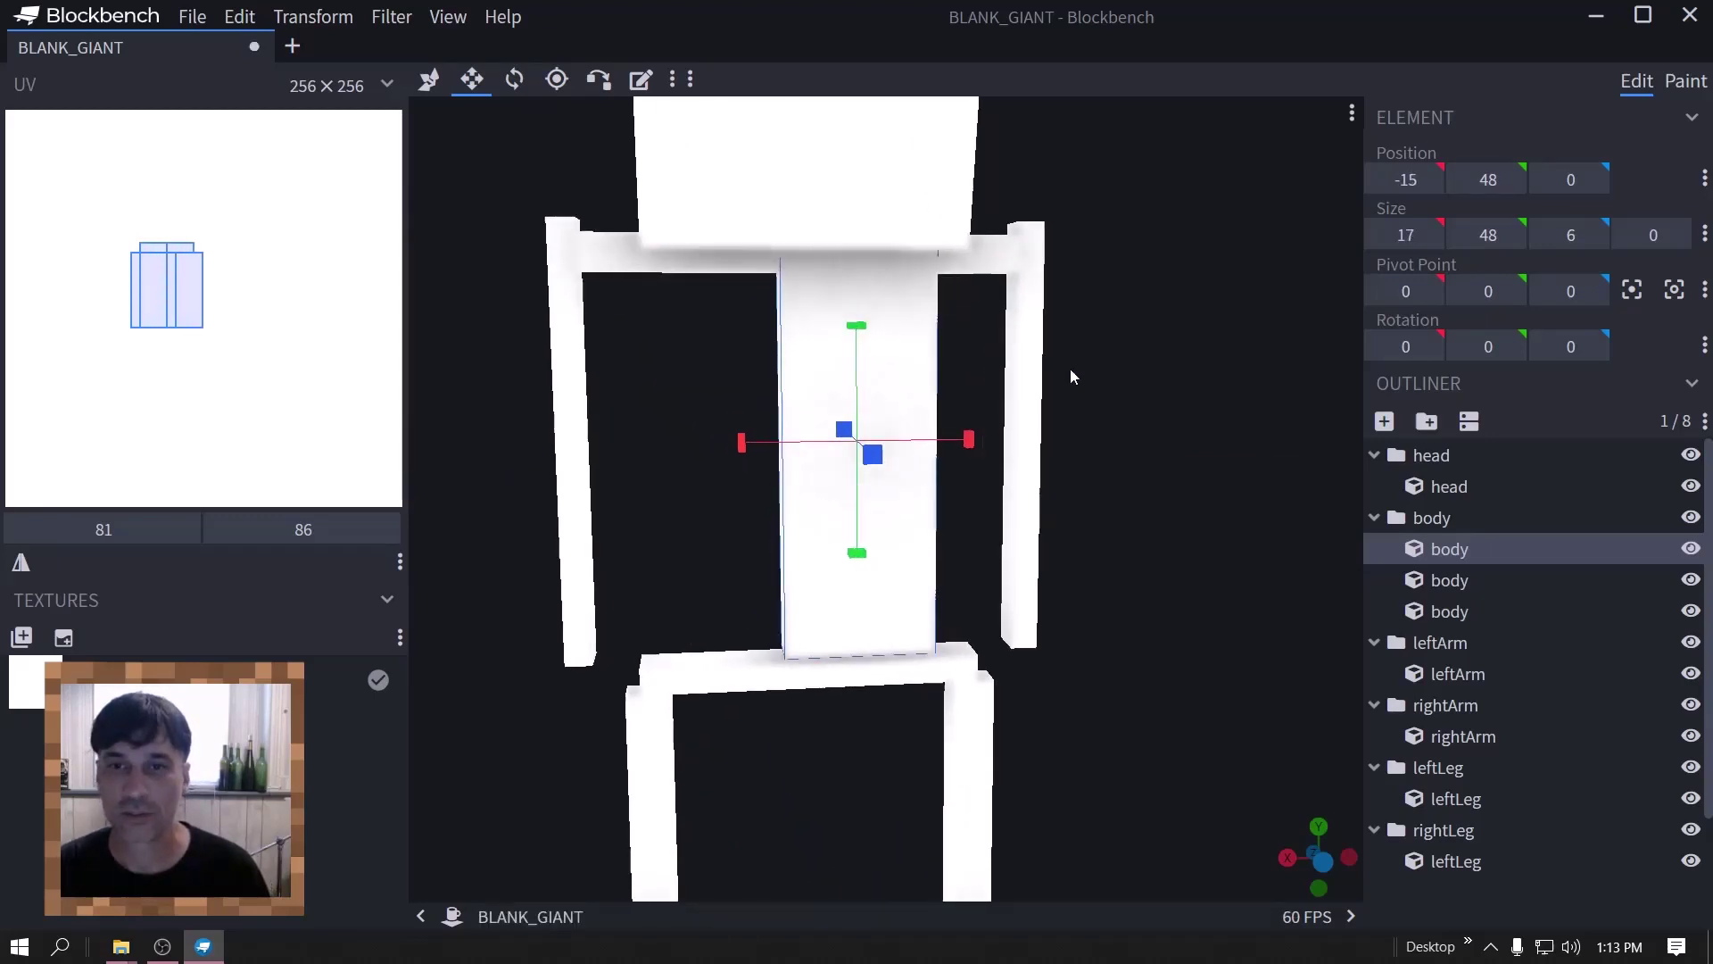
- Reduce the torso cube's height to 43 units and widen it on both sides to 36 units
left_click_drag(1069, 368, 908, 423)
left_click_drag(869, 325, 881, 381)
left_click_drag(779, 470, 620, 491)
left_click_drag(1260, 460, 1104, 441)
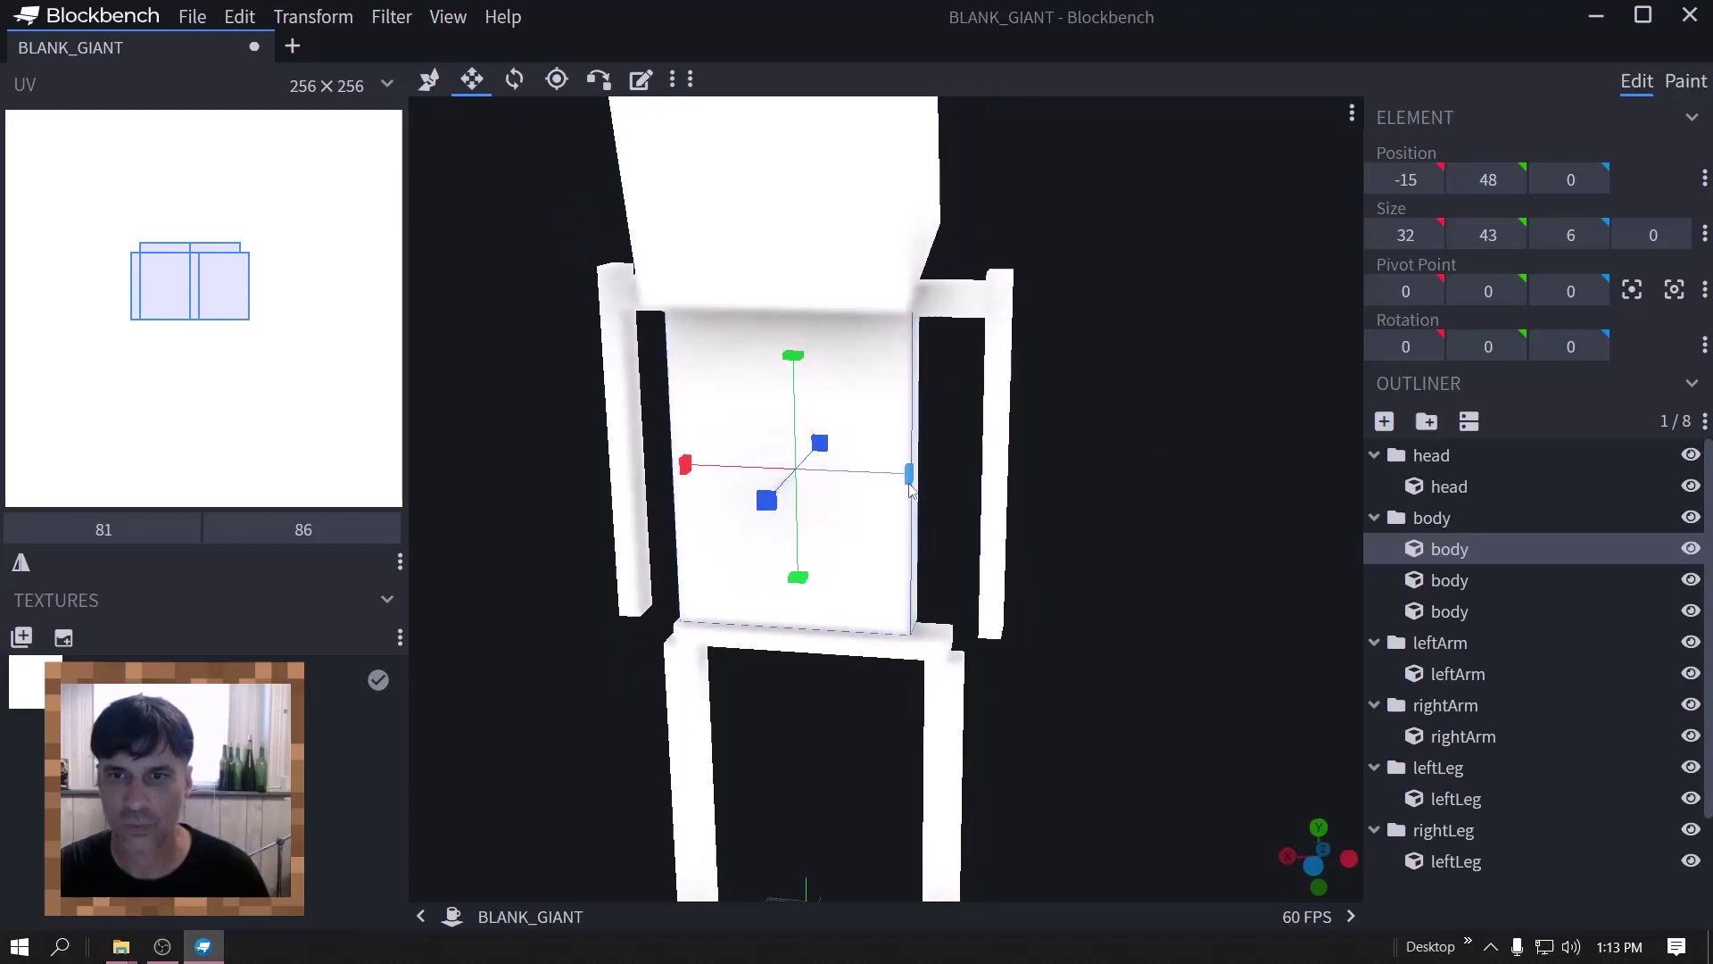
left_click_drag(907, 468, 956, 475)
- Thicken the torso cube in depth so it is deeper front to back
left_click_drag(1144, 474, 850, 473)
left_click_drag(1036, 391, 1020, 394)
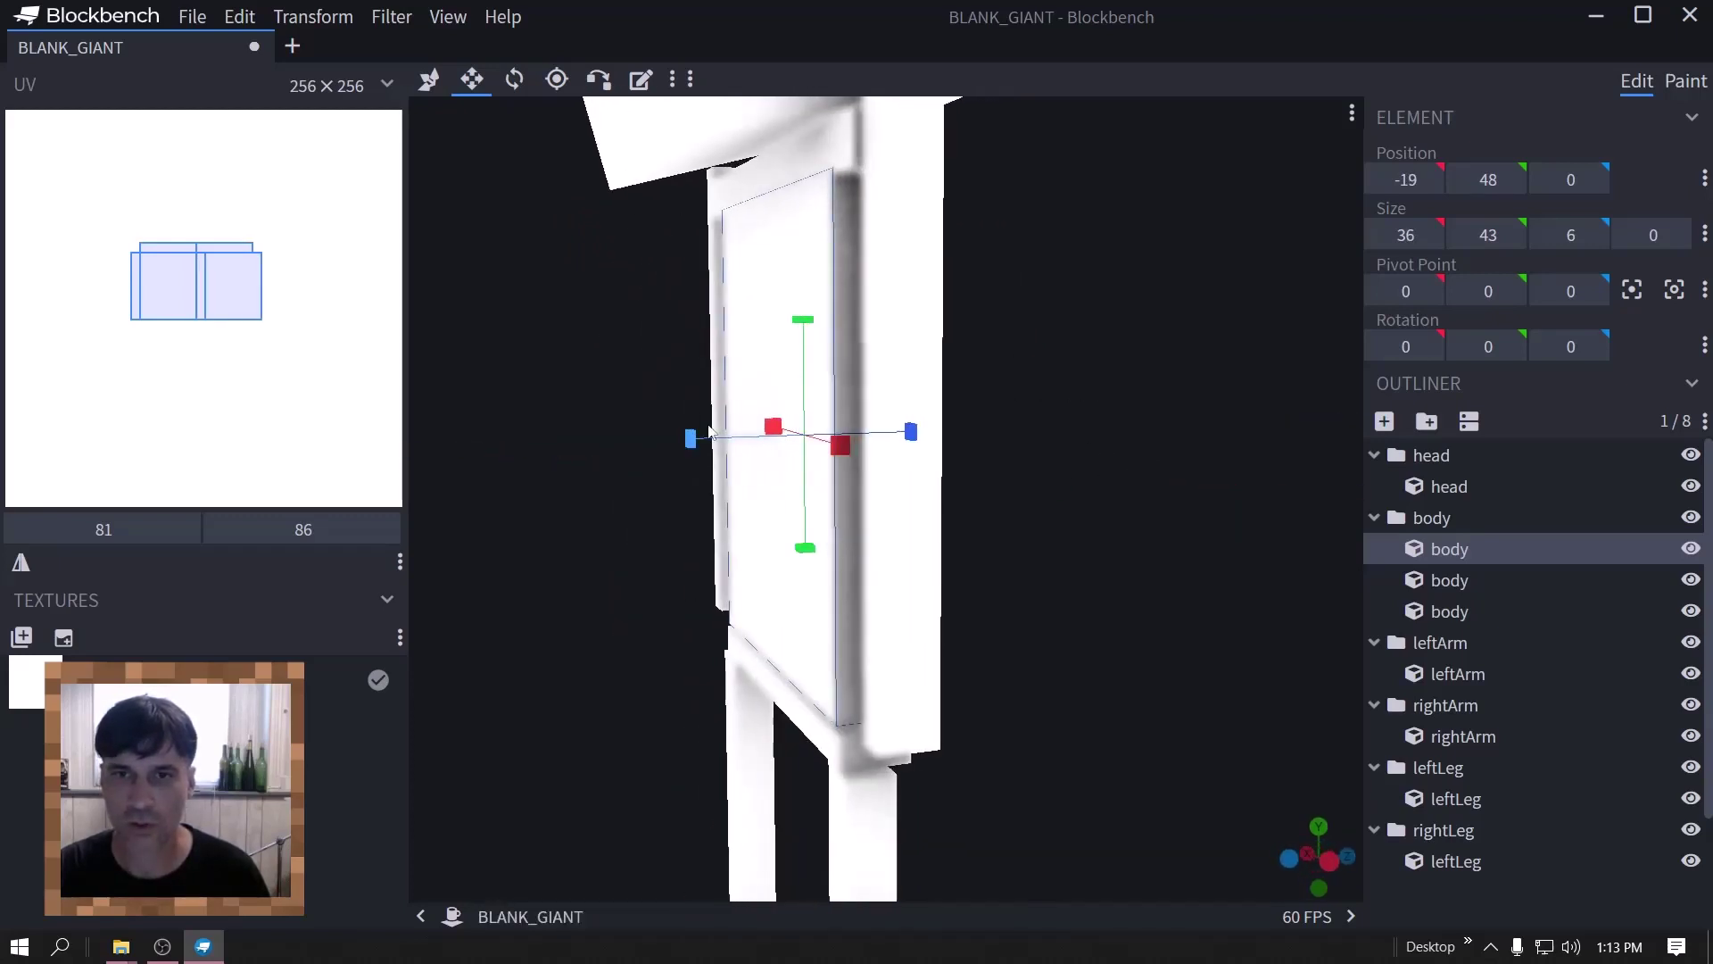
left_click_drag(692, 442, 972, 467)
mouse_move(1041, 637)
left_mouse_down()
mouse_move(960, 710)
mouse_move(1176, 655)
mouse_move(1017, 639)
left_mouse_up()
- Widen both leg cubes inward to 10 units each
left_click_drag(824, 674, 897, 706)
left_click(926, 687)
left_click(744, 717)
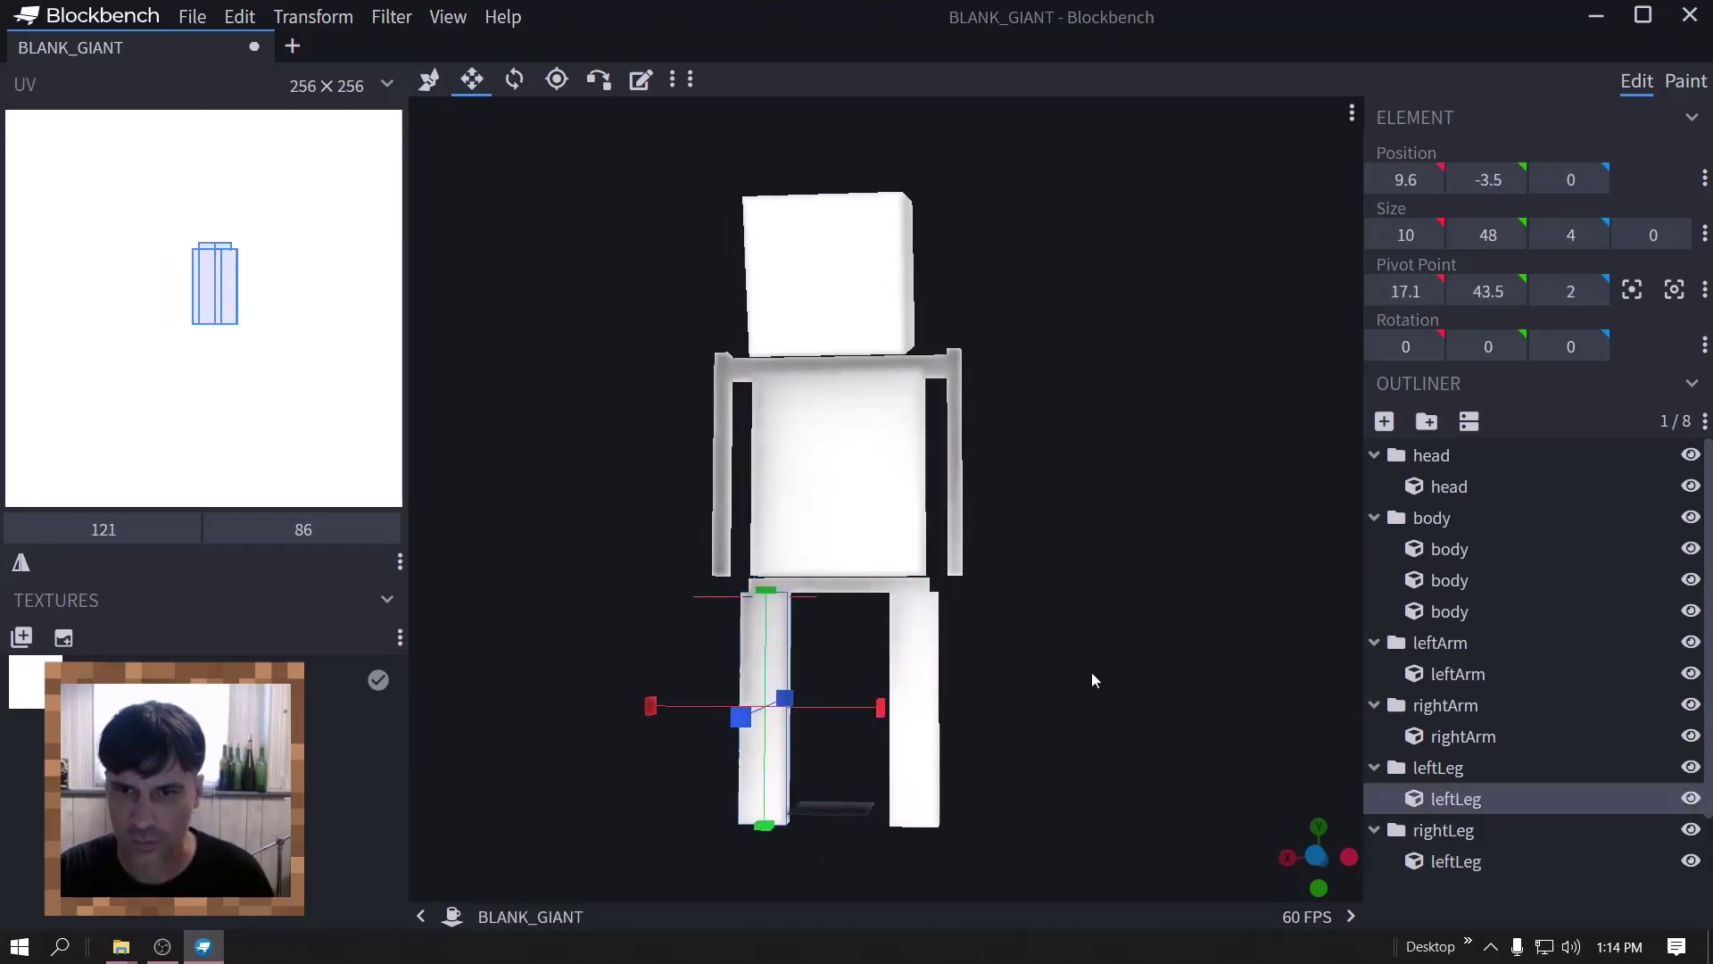
- Thicken the right leg cube in both depth directions to a depth of 8 units
left_click_drag(1099, 673, 874, 748)
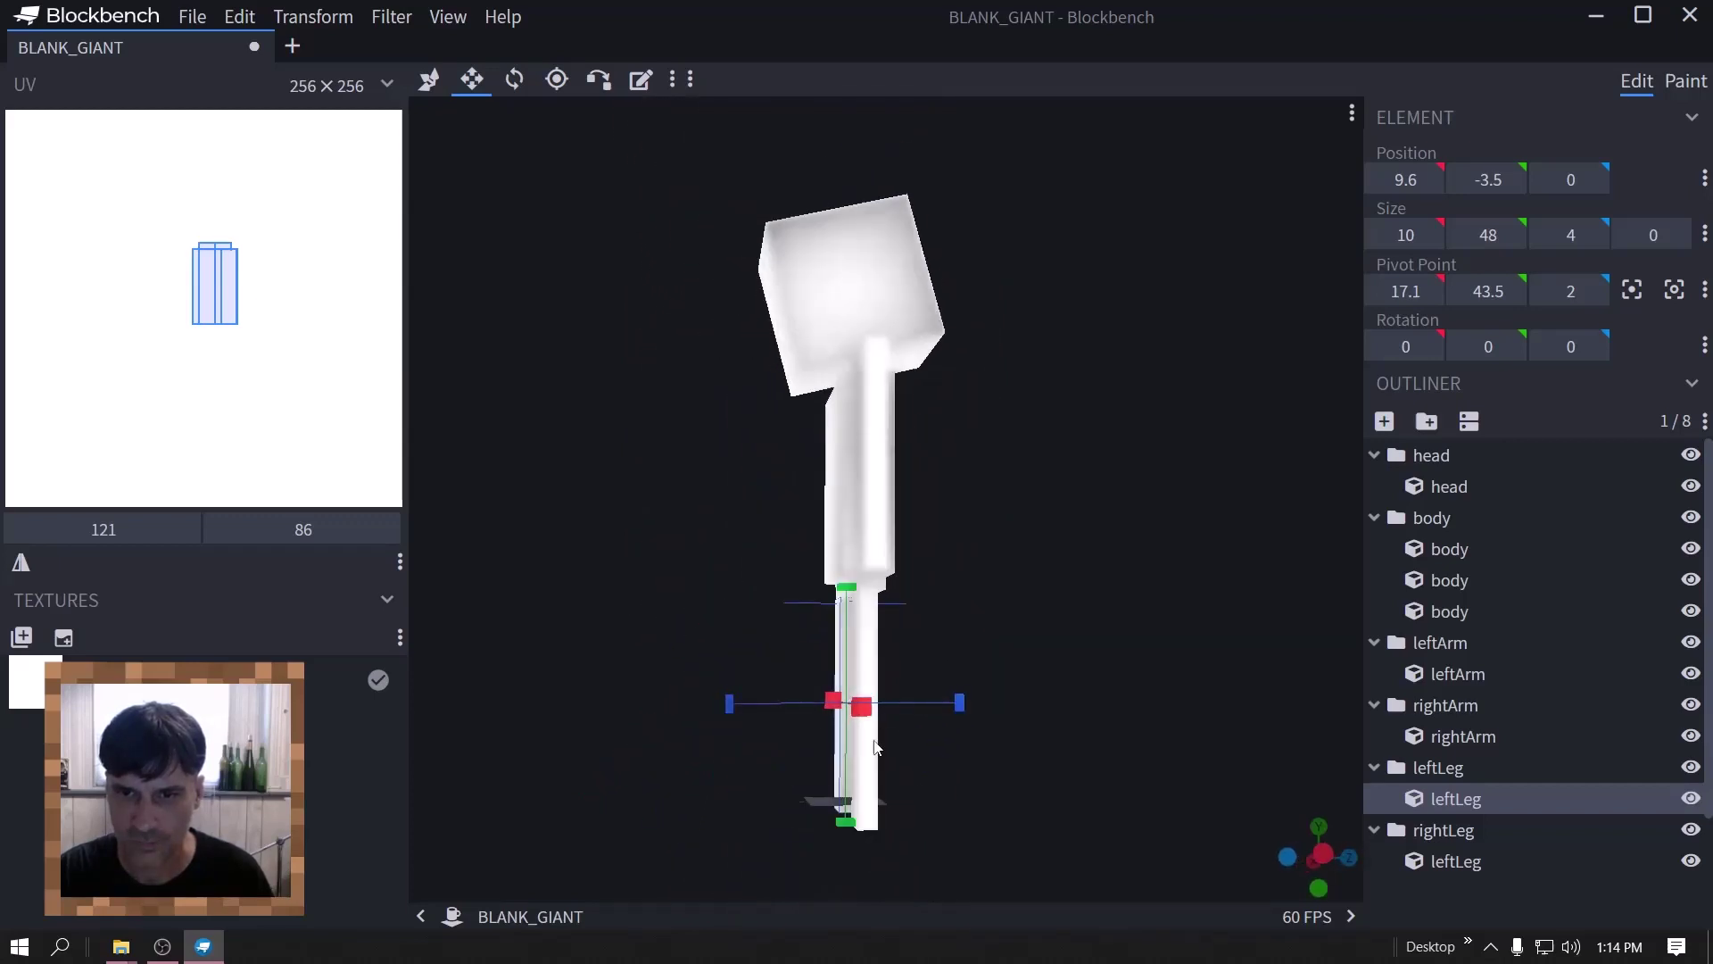
left_click(875, 748)
left_click_drag(748, 710, 738, 710)
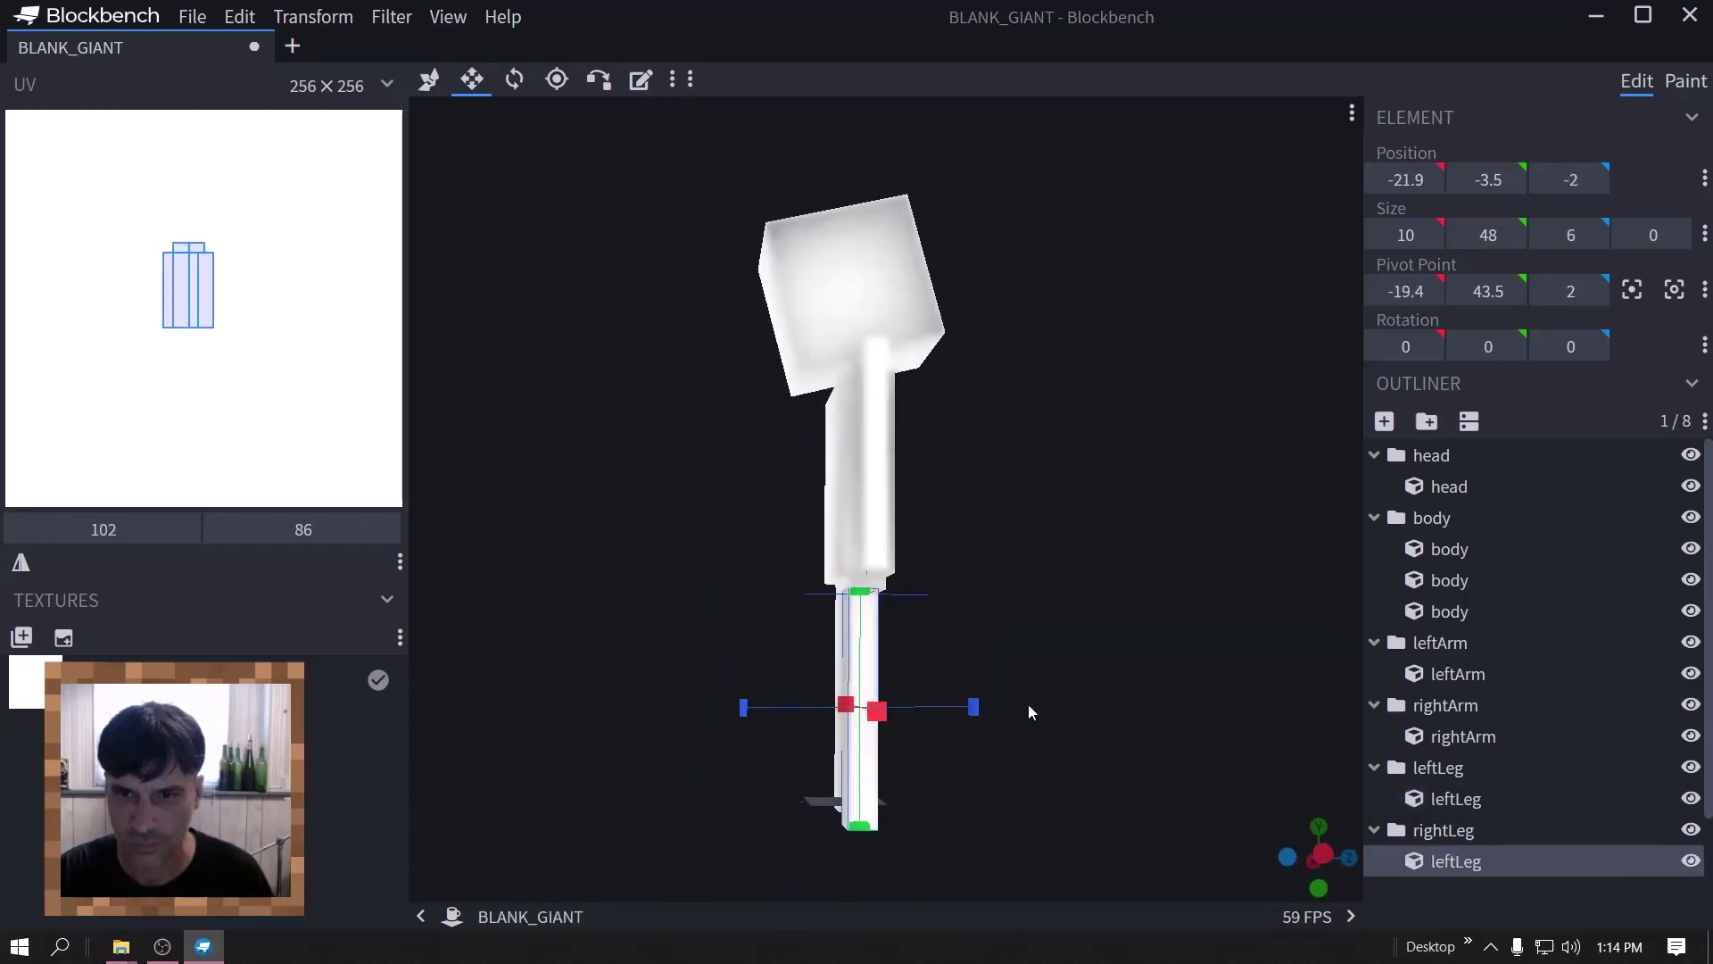
scroll(976, 730, "up", 1)
left_click_drag(973, 741, 979, 741)
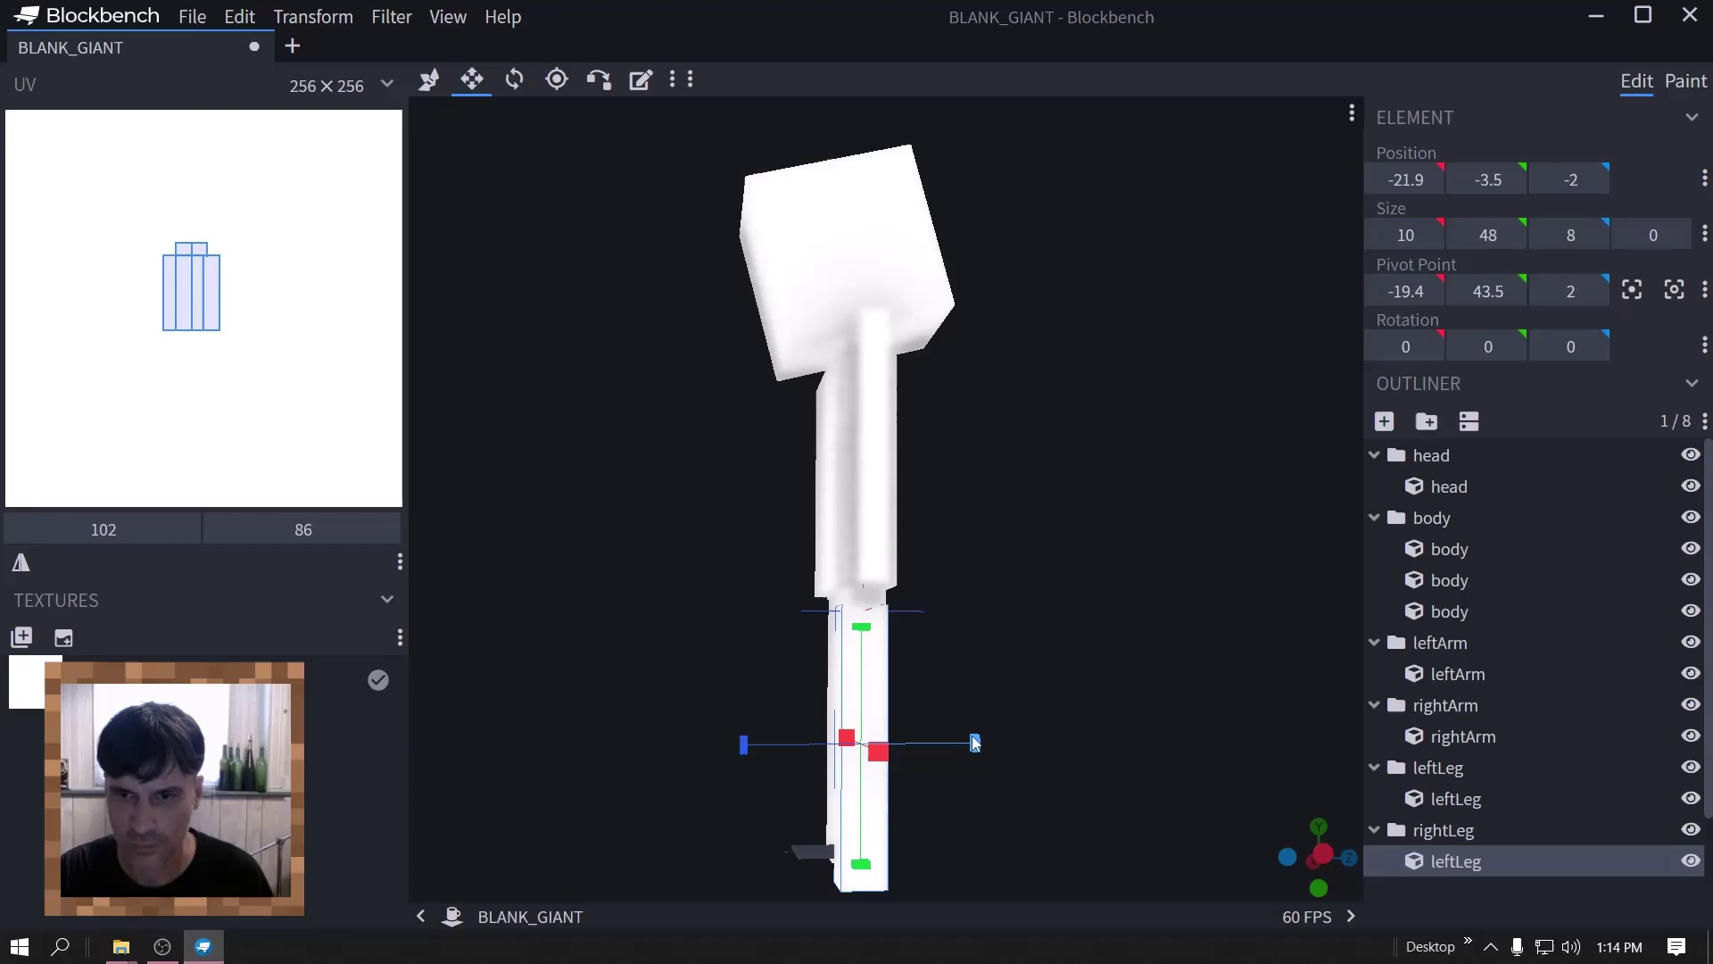
- Thicken the left leg cube in both depth directions to a depth of 11 units
left_click_drag(1053, 635, 1418, 646)
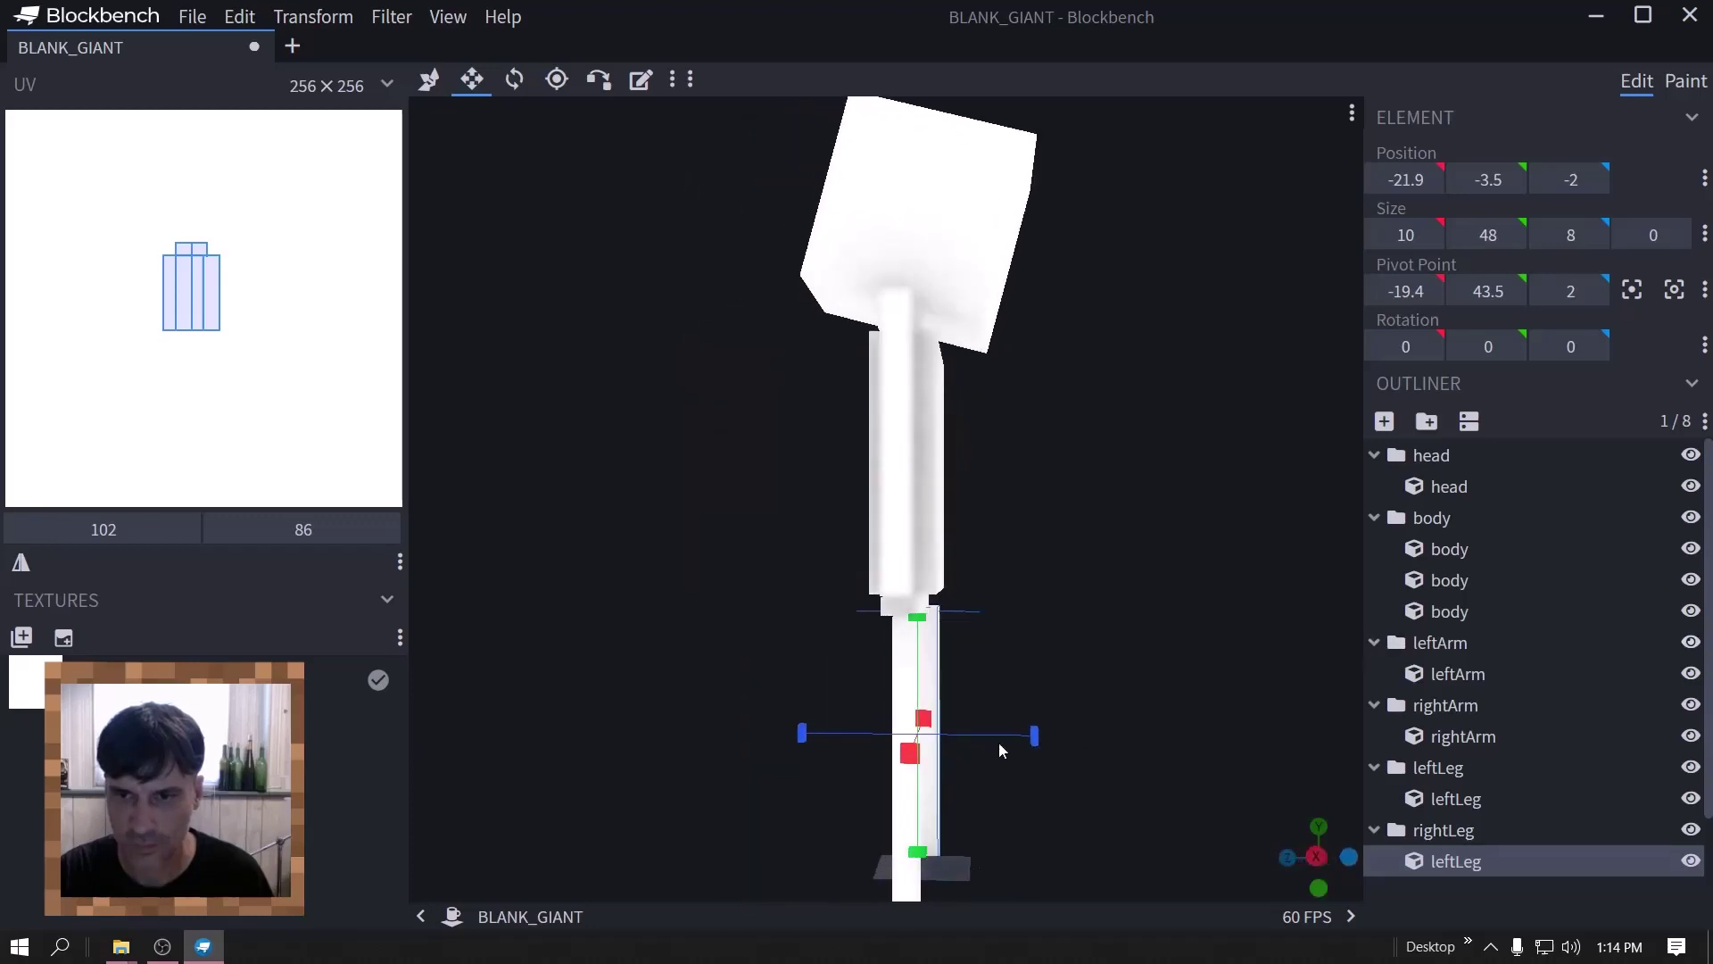
left_click(890, 782)
left_click_drag(1026, 765, 1048, 764)
left_click_drag(808, 765, 785, 765)
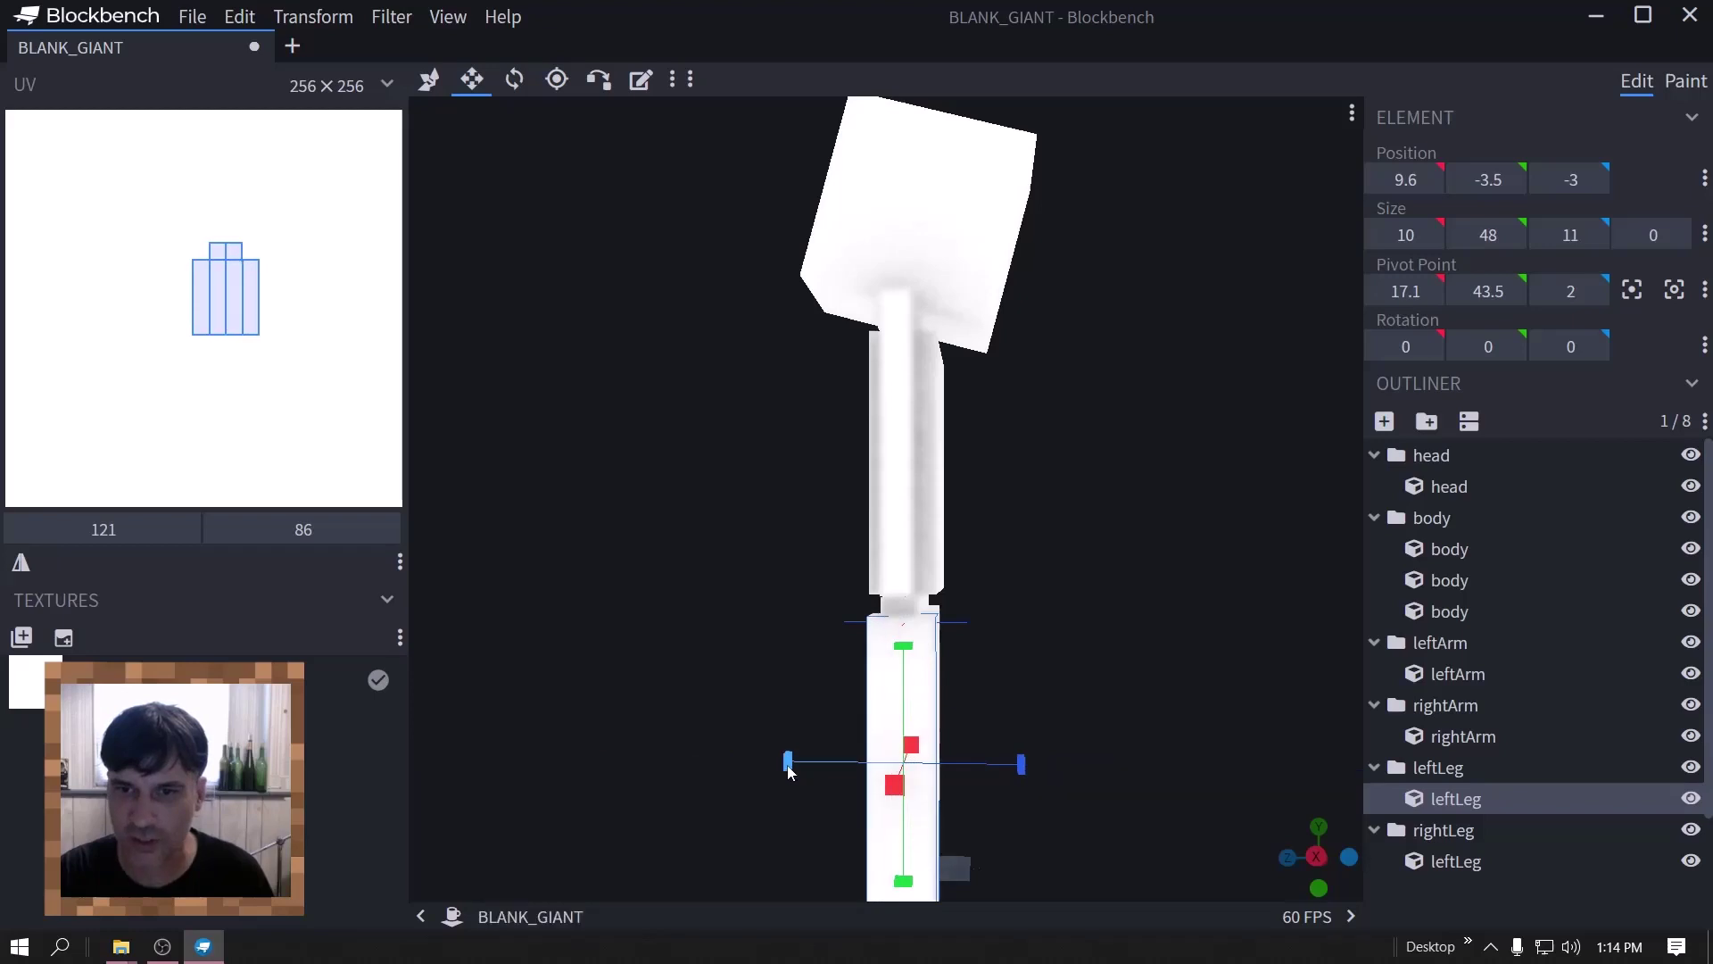
left_click_drag(1081, 662, 883, 660)
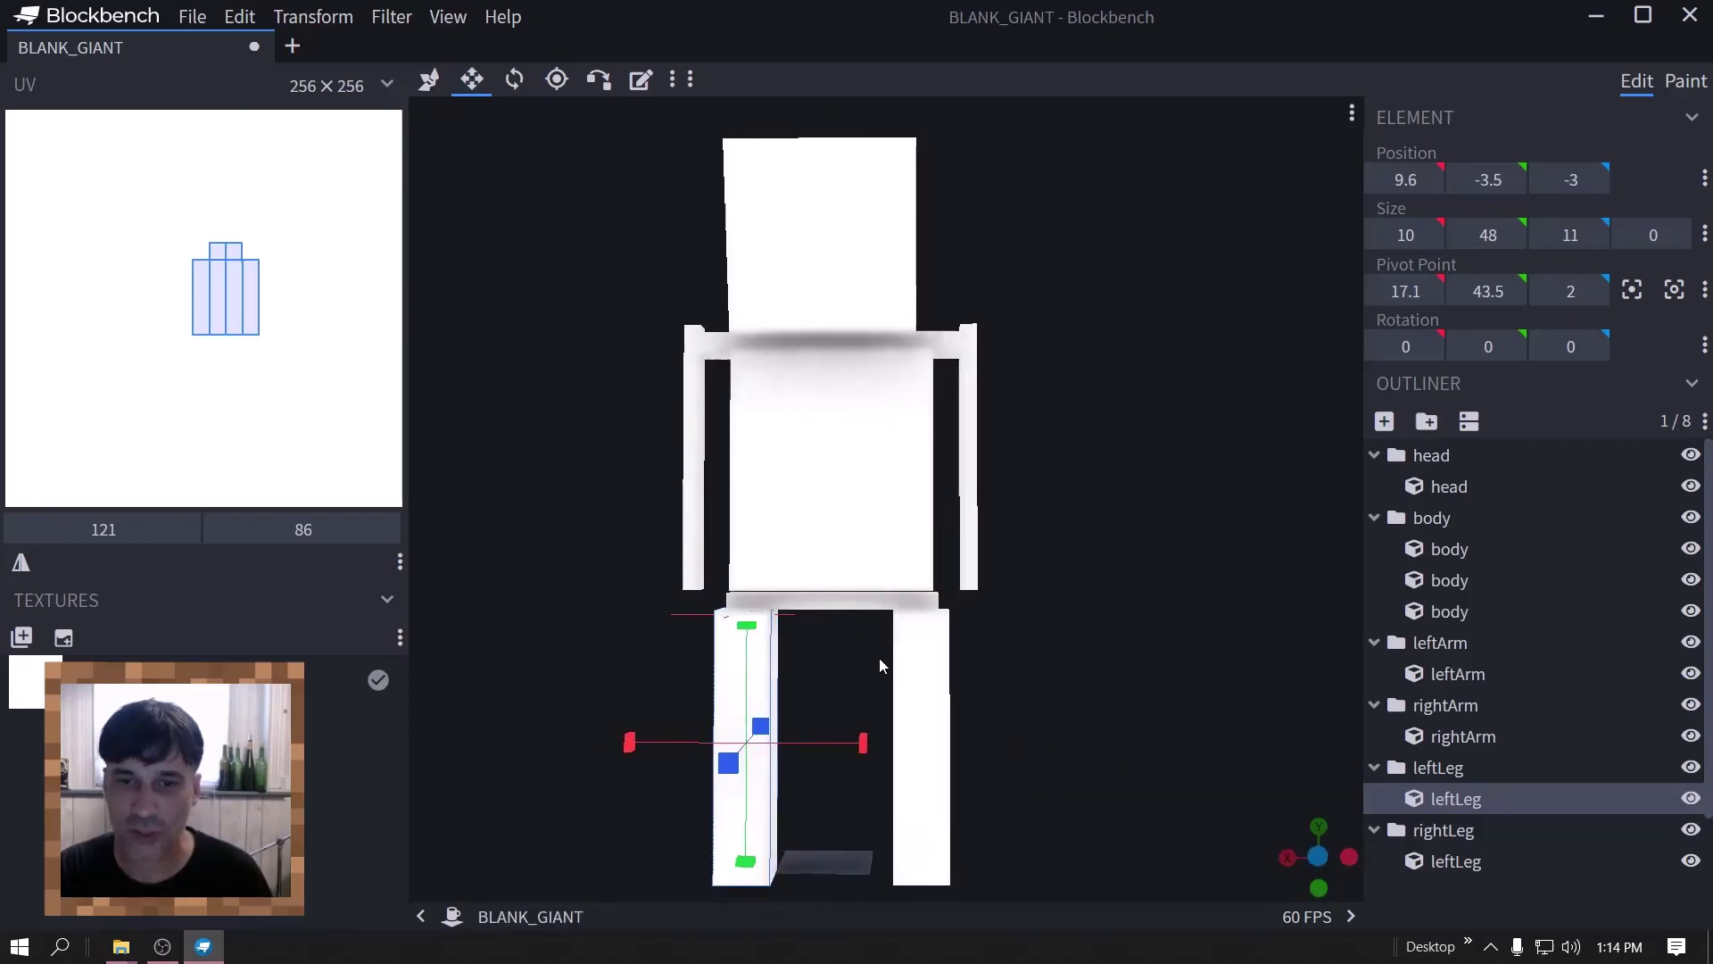
- Thicken the left arm cube in depth
scroll(838, 700, "up", 5)
scroll(1080, 580, "down", 4)
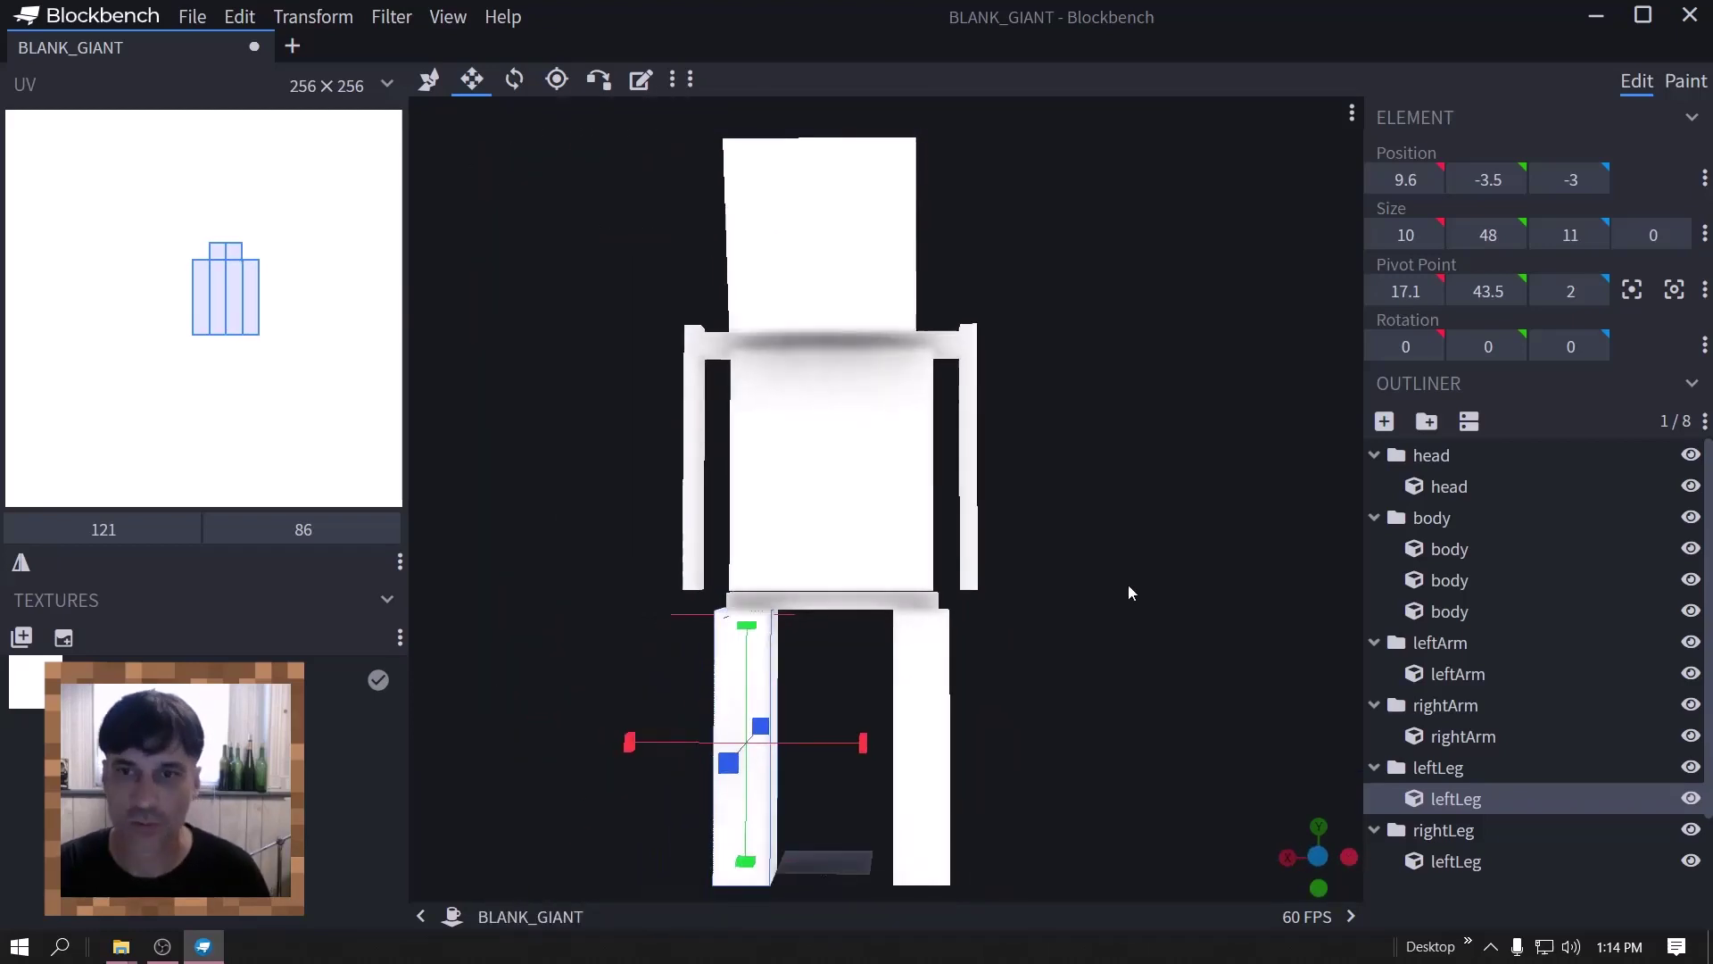
left_click_drag(1127, 589, 937, 555)
left_click(704, 528)
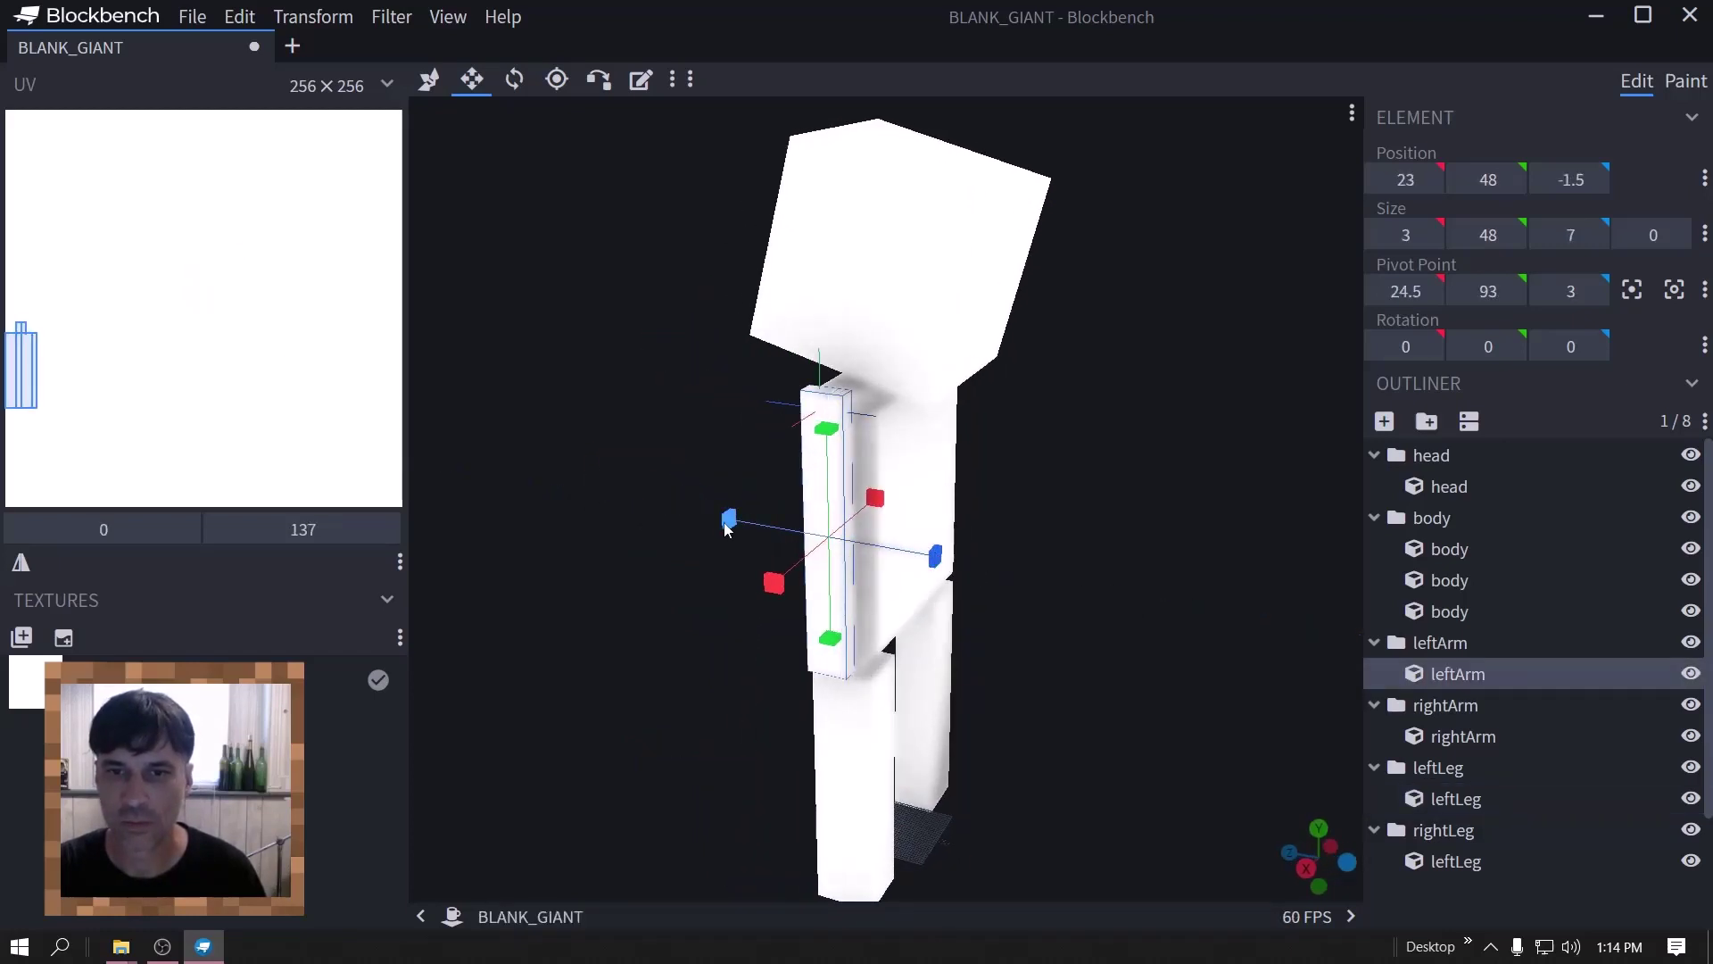
left_click_drag(727, 520, 778, 482)
- Thicken the right arm cube in both depth directions to a depth of 10 units
left_click(934, 536)
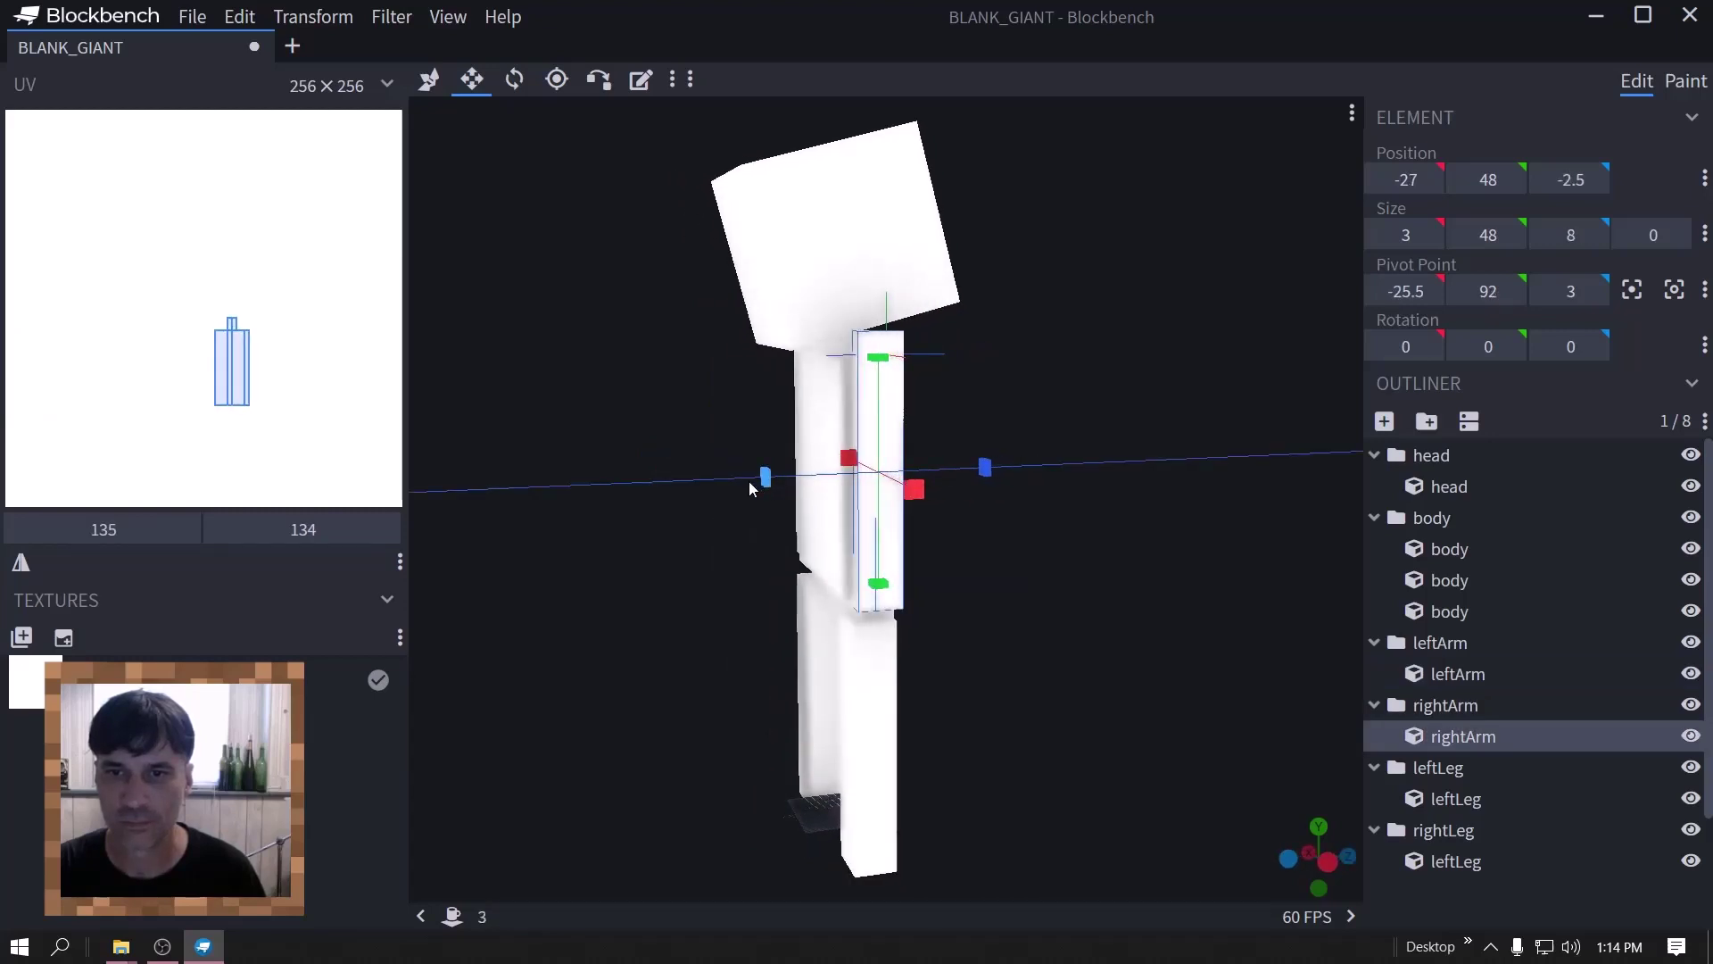
left_click_drag(984, 467, 995, 475)
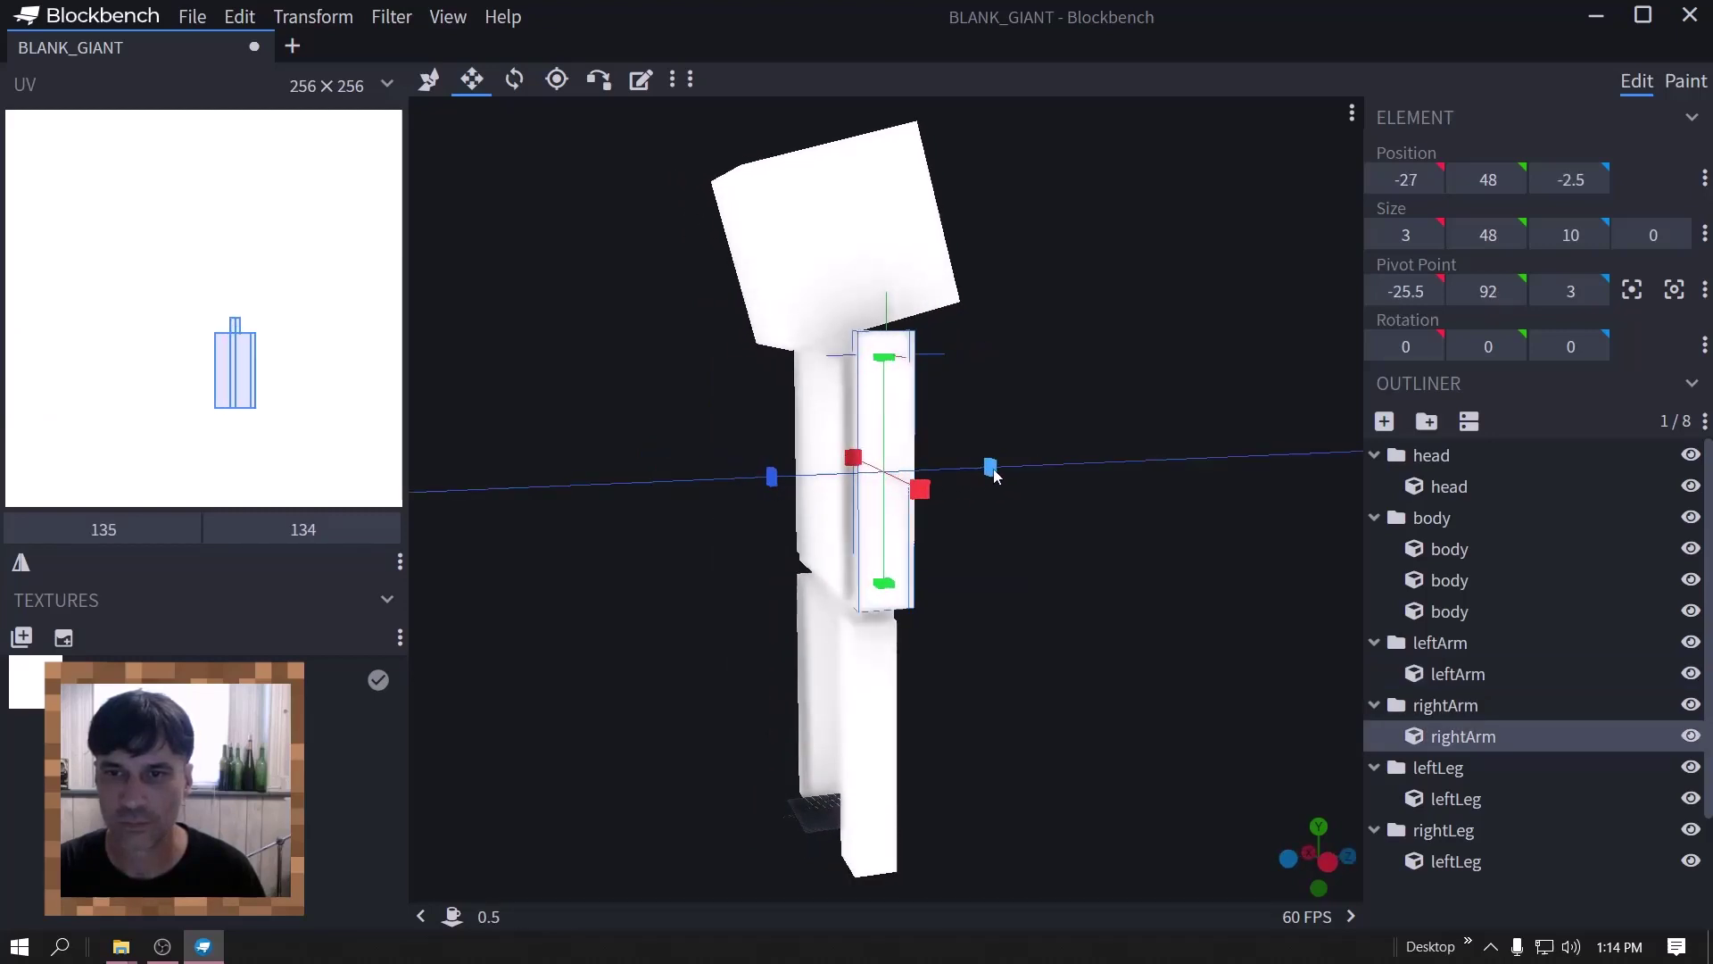
left_click_drag(1013, 371, 1157, 373)
- Duplicate the head cube and turn the copy into a 4-unit-deep slab protruding from the face, at Z position -20
left_click(854, 259)
key("ctrl+d")
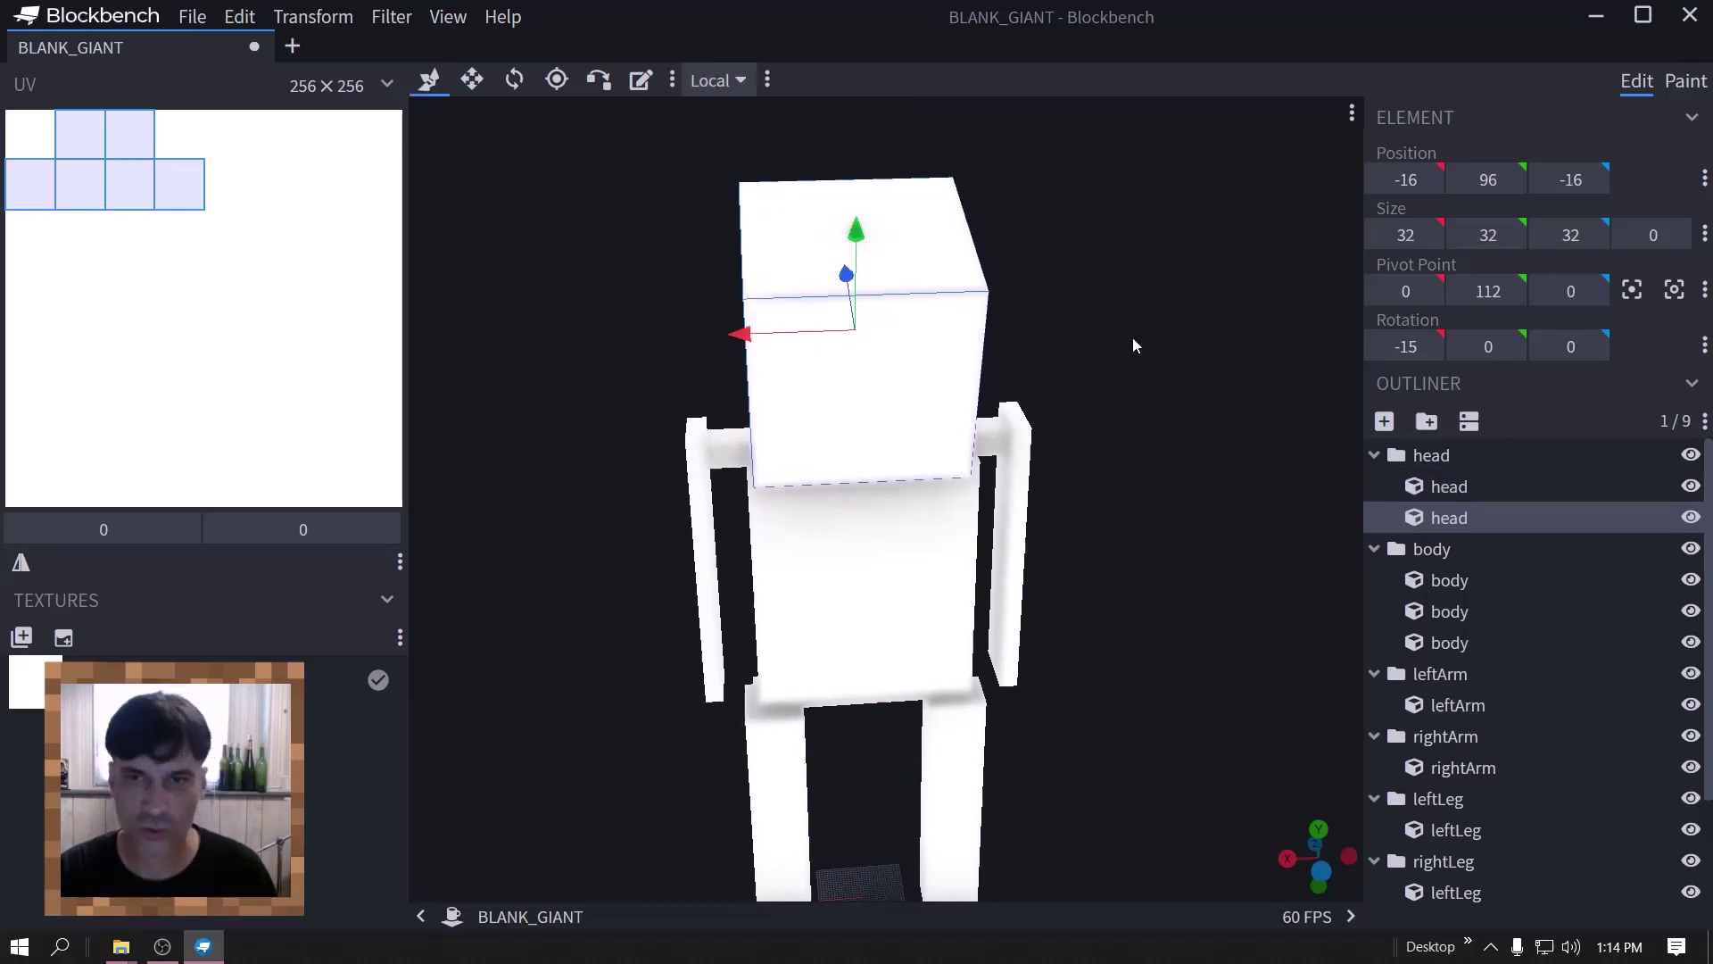
left_click_drag(1027, 237, 1015, 265)
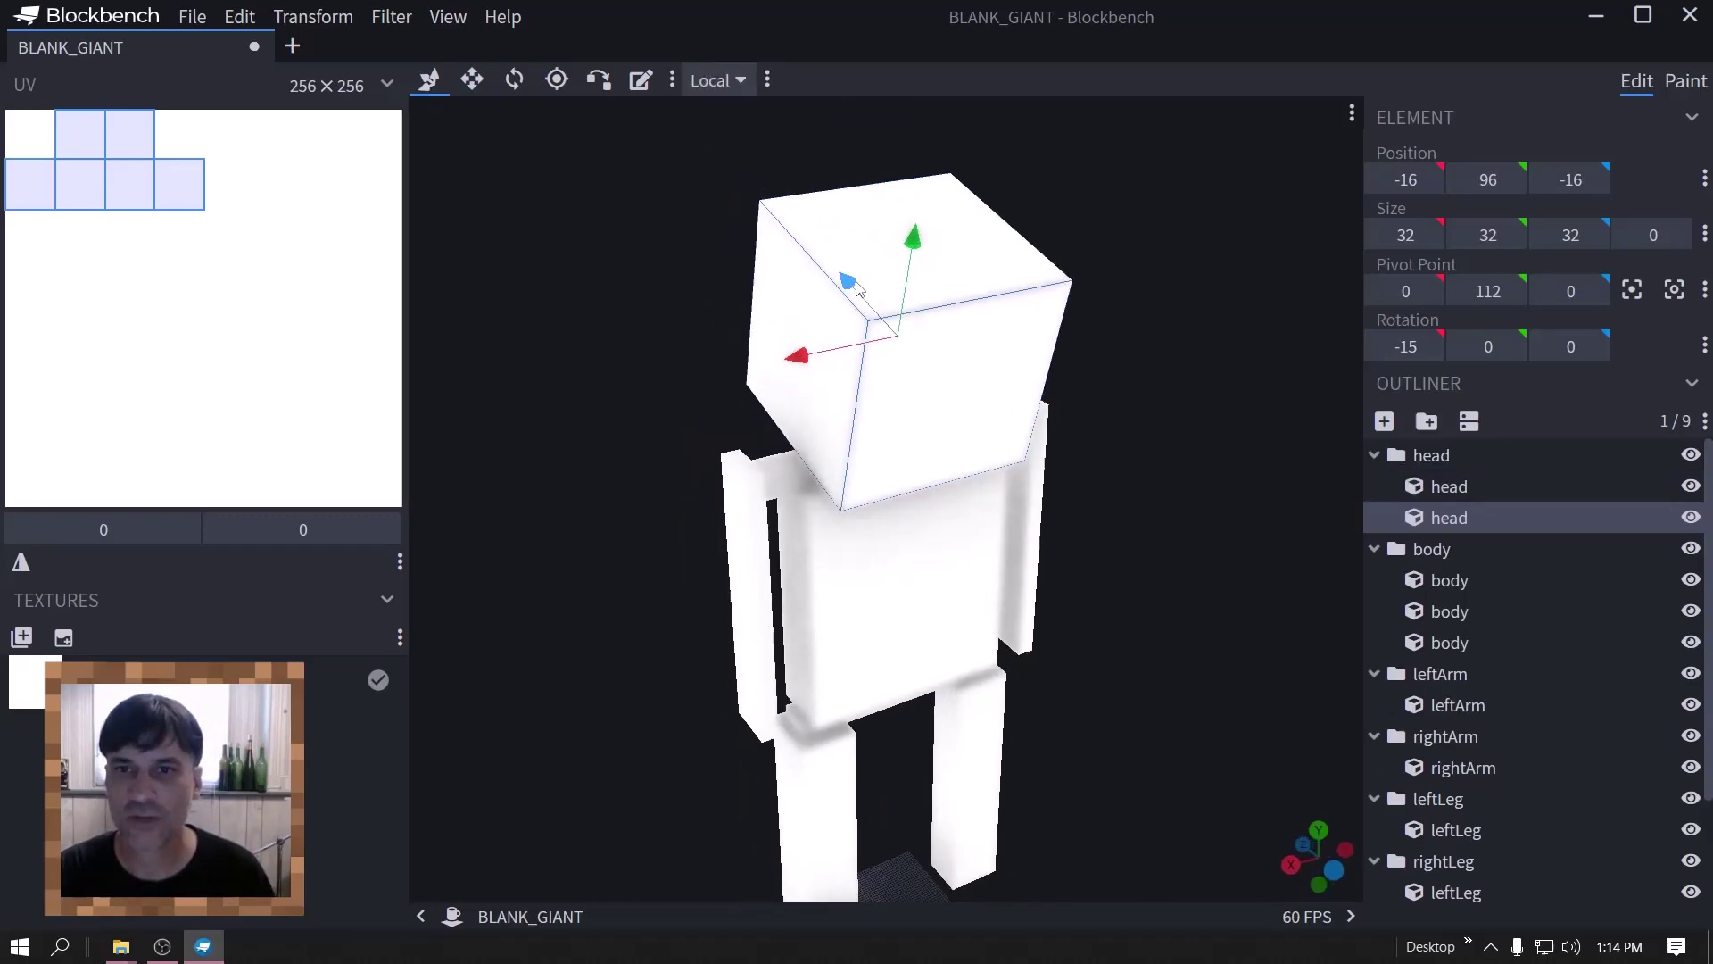
left_click_drag(856, 287, 940, 404)
key("s")
mouse_move(1077, 530)
left_mouse_down()
mouse_move(967, 397)
mouse_move(981, 410)
left_mouse_up()
- Examine the head and face slab with the pixel grid in Paint mode, and return to Edit mode
left_click_drag(1195, 257, 1096, 223)
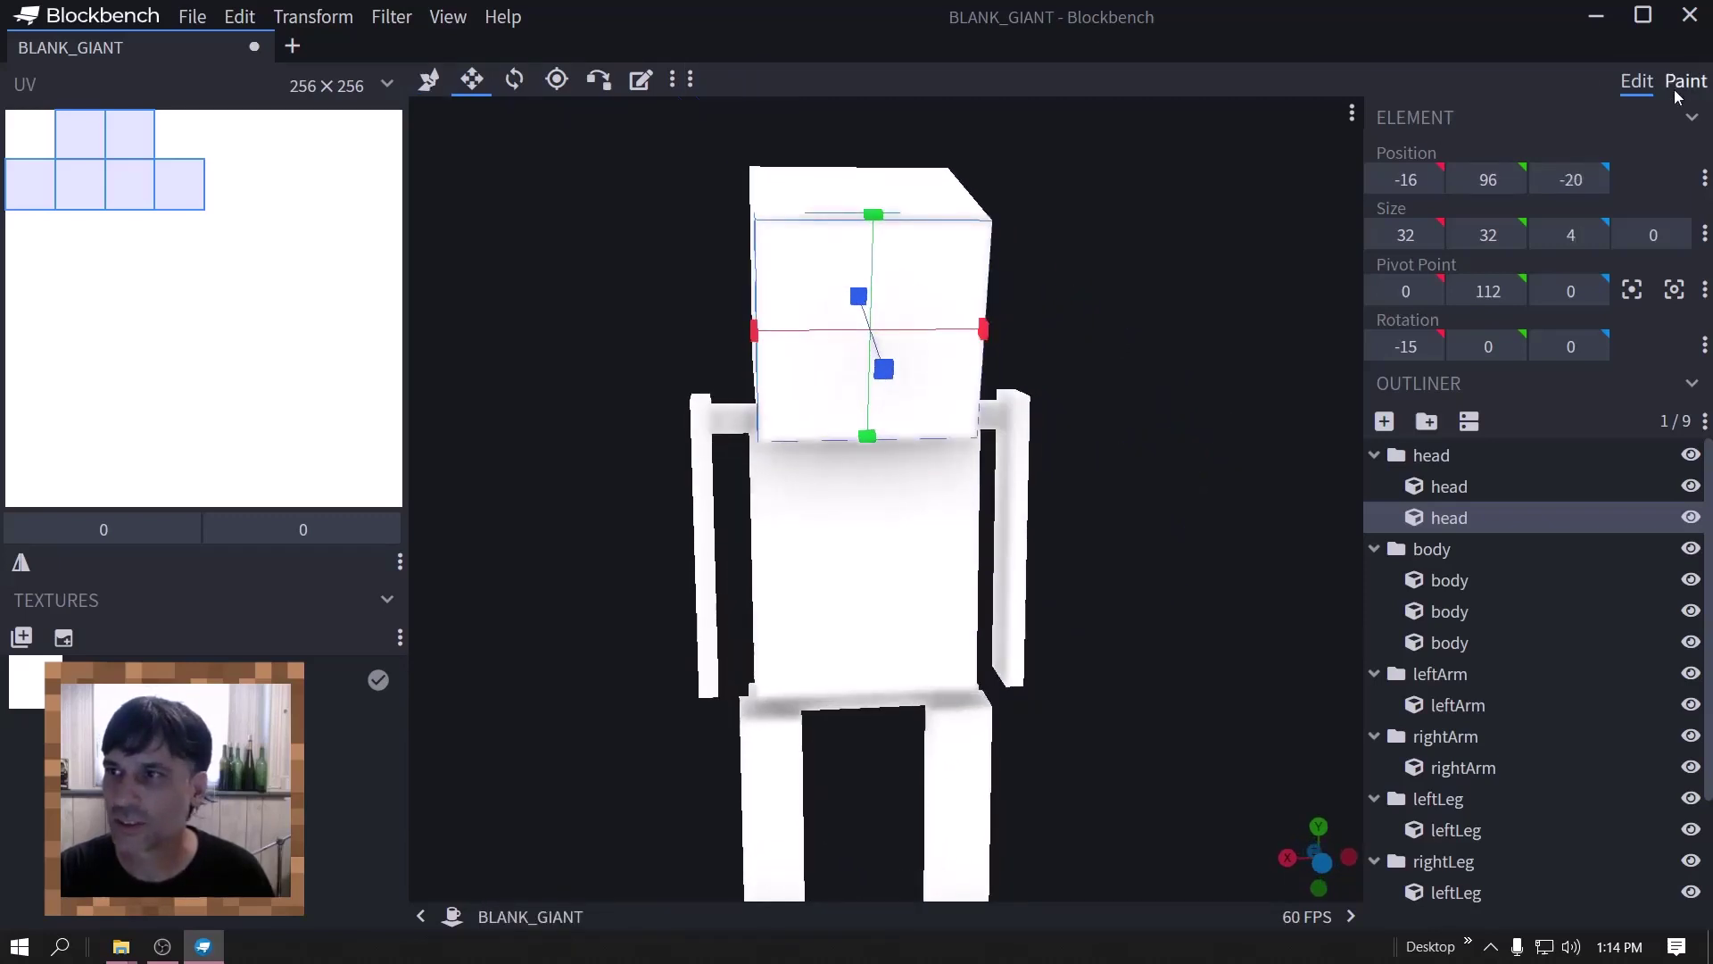
left_click(1681, 86)
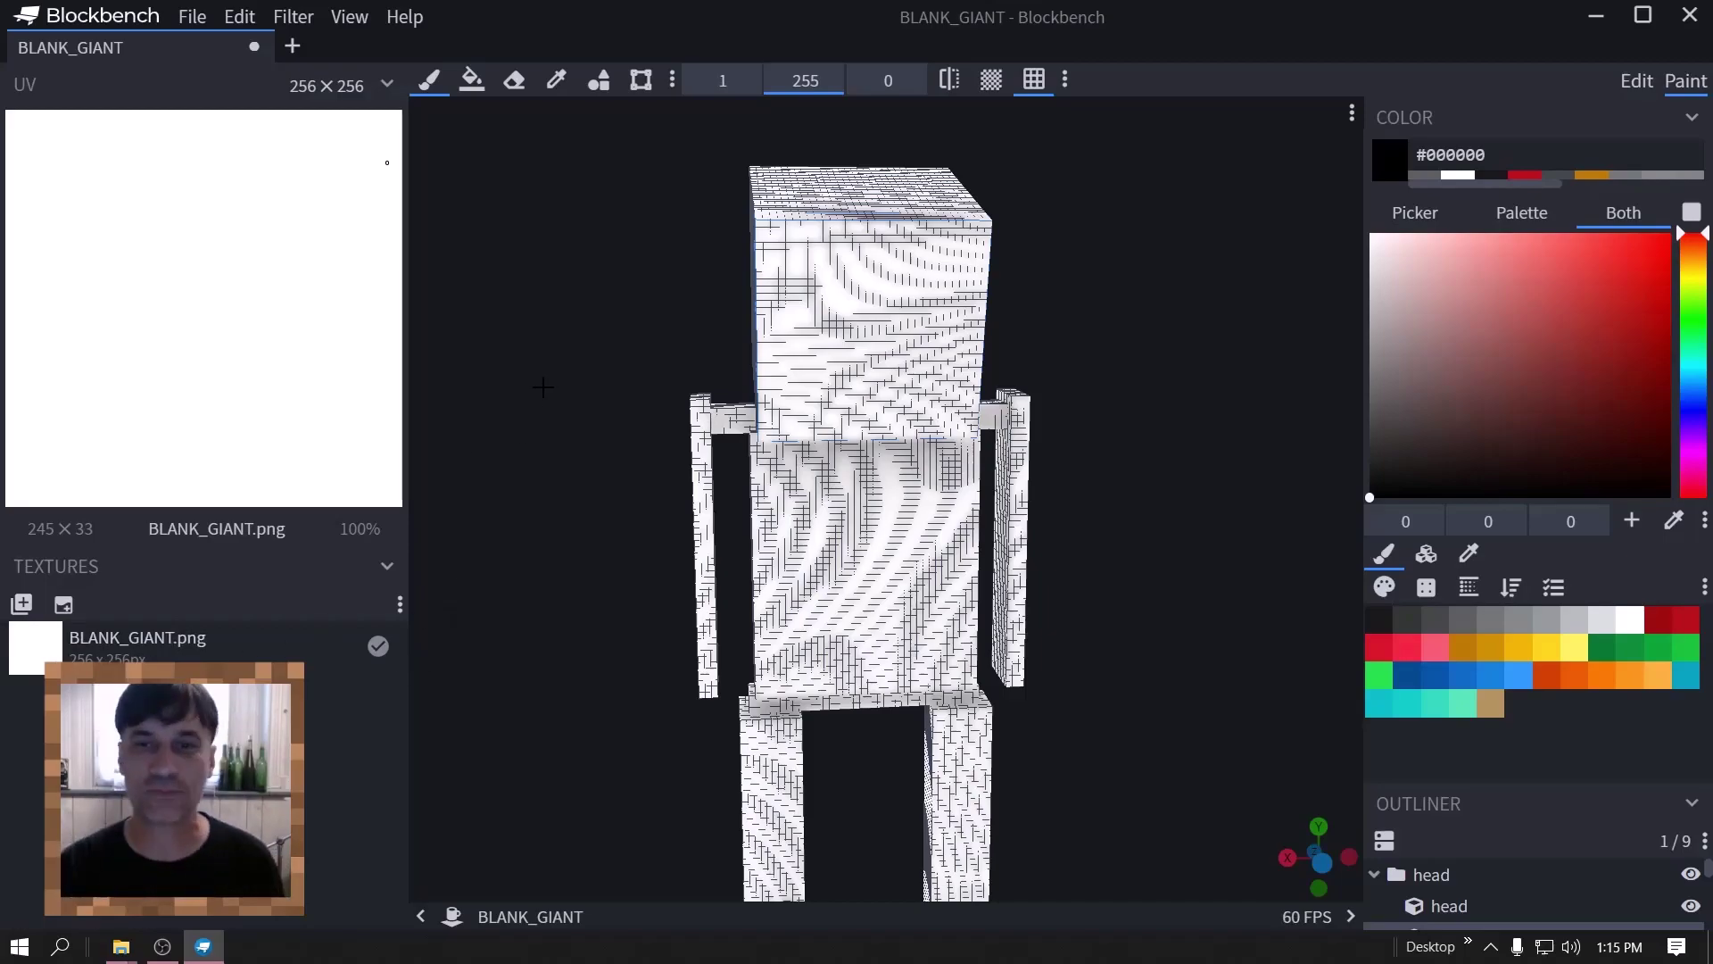
left_click_drag(543, 387, 513, 419)
scroll(692, 393, "up", 5)
mouse_move(1192, 259)
left_mouse_down()
mouse_move(1347, 270)
mouse_move(1318, 273)
left_mouse_up()
scroll(1192, 271, "down", 4)
left_click_drag(1192, 271, 1138, 272)
left_click(1637, 83)
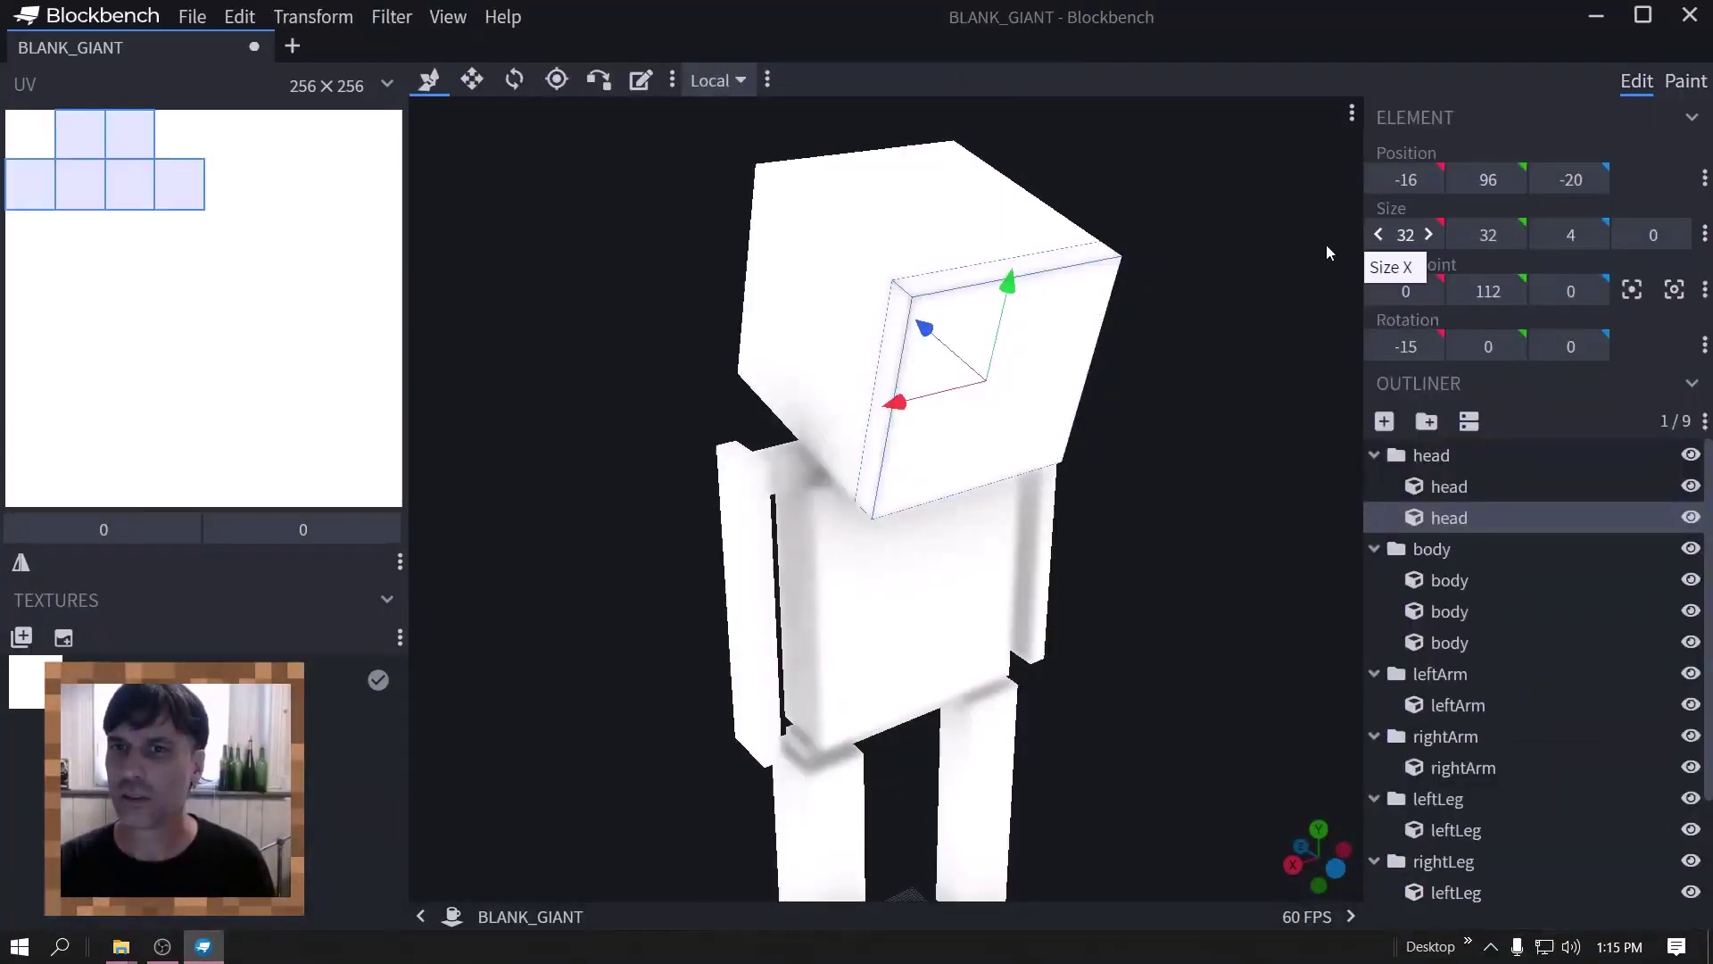
- Shorten the face slab from below to a height of 10 units, leaving a brow across the upper face
left_click_drag(1326, 253, 1174, 266)
key("s")
left_click_drag(925, 449, 937, 330)
- Duplicate the brow slab and move the copy down to Y position 96.5 to form the jaw
left_click_drag(1169, 259, 865, 263)
key("ctrl+d")
key("v")
left_click_drag(1026, 263, 1105, 265)
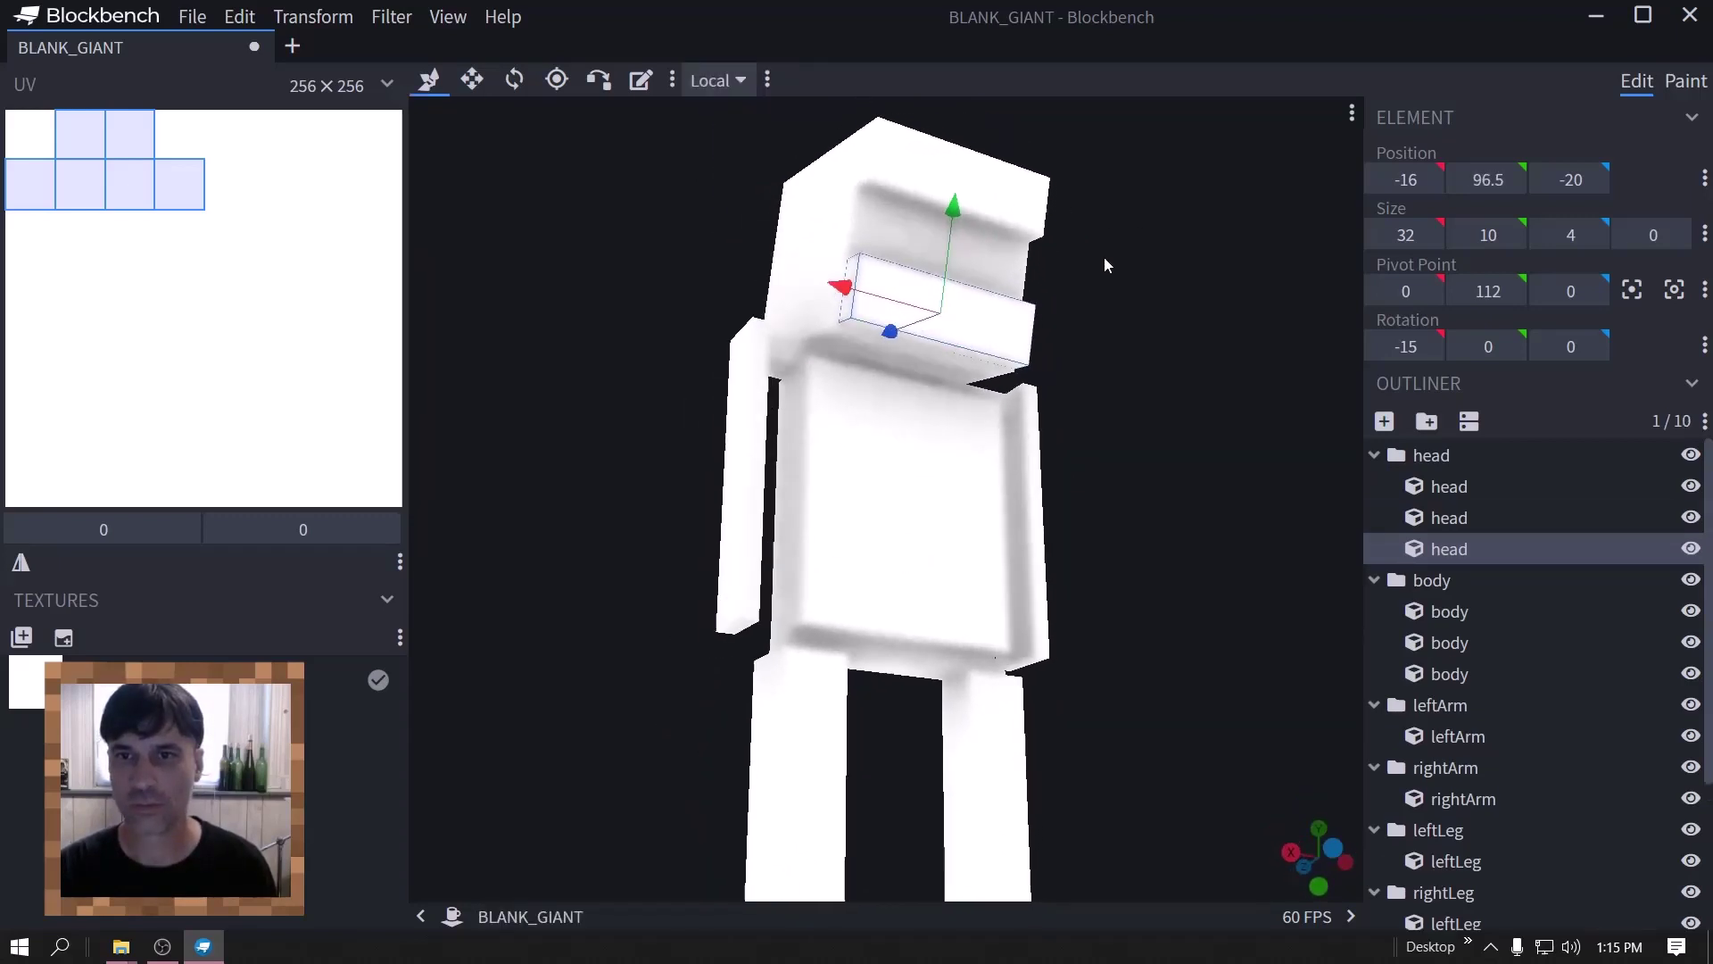
- Duplicate the jaw slab, raise the copy to Y position 108, and extend it downward to a height of 12 units
key("ctrl+d")
left_click_drag(926, 234, 944, 153)
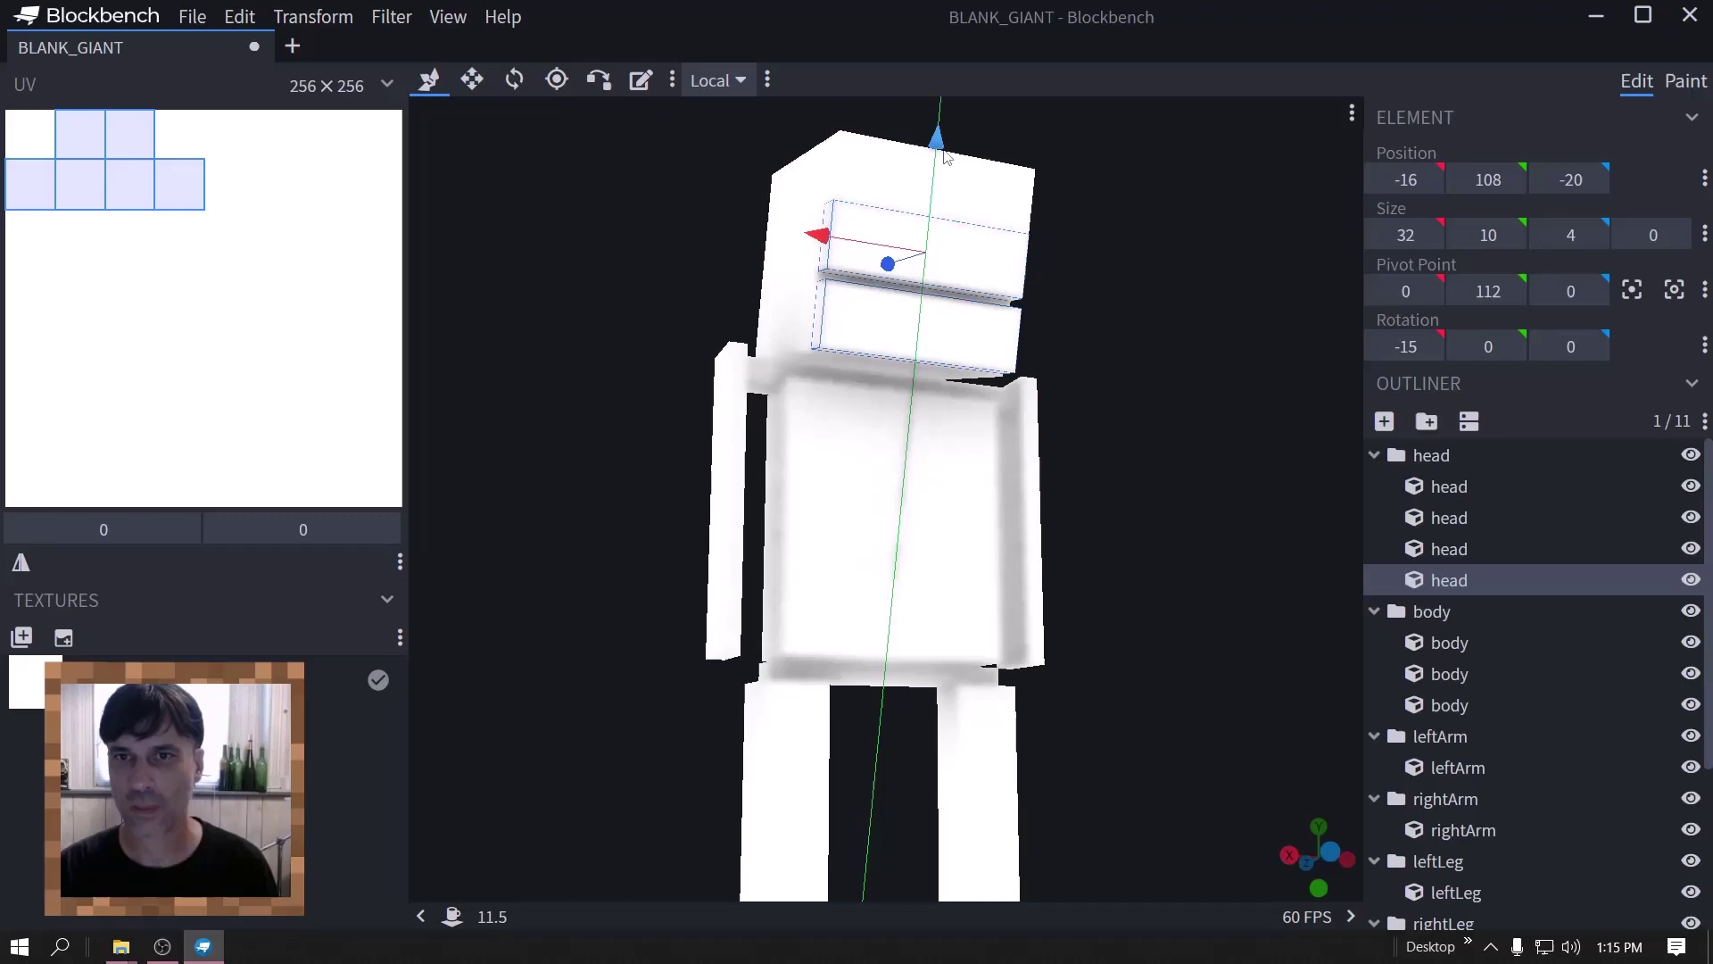
key("s")
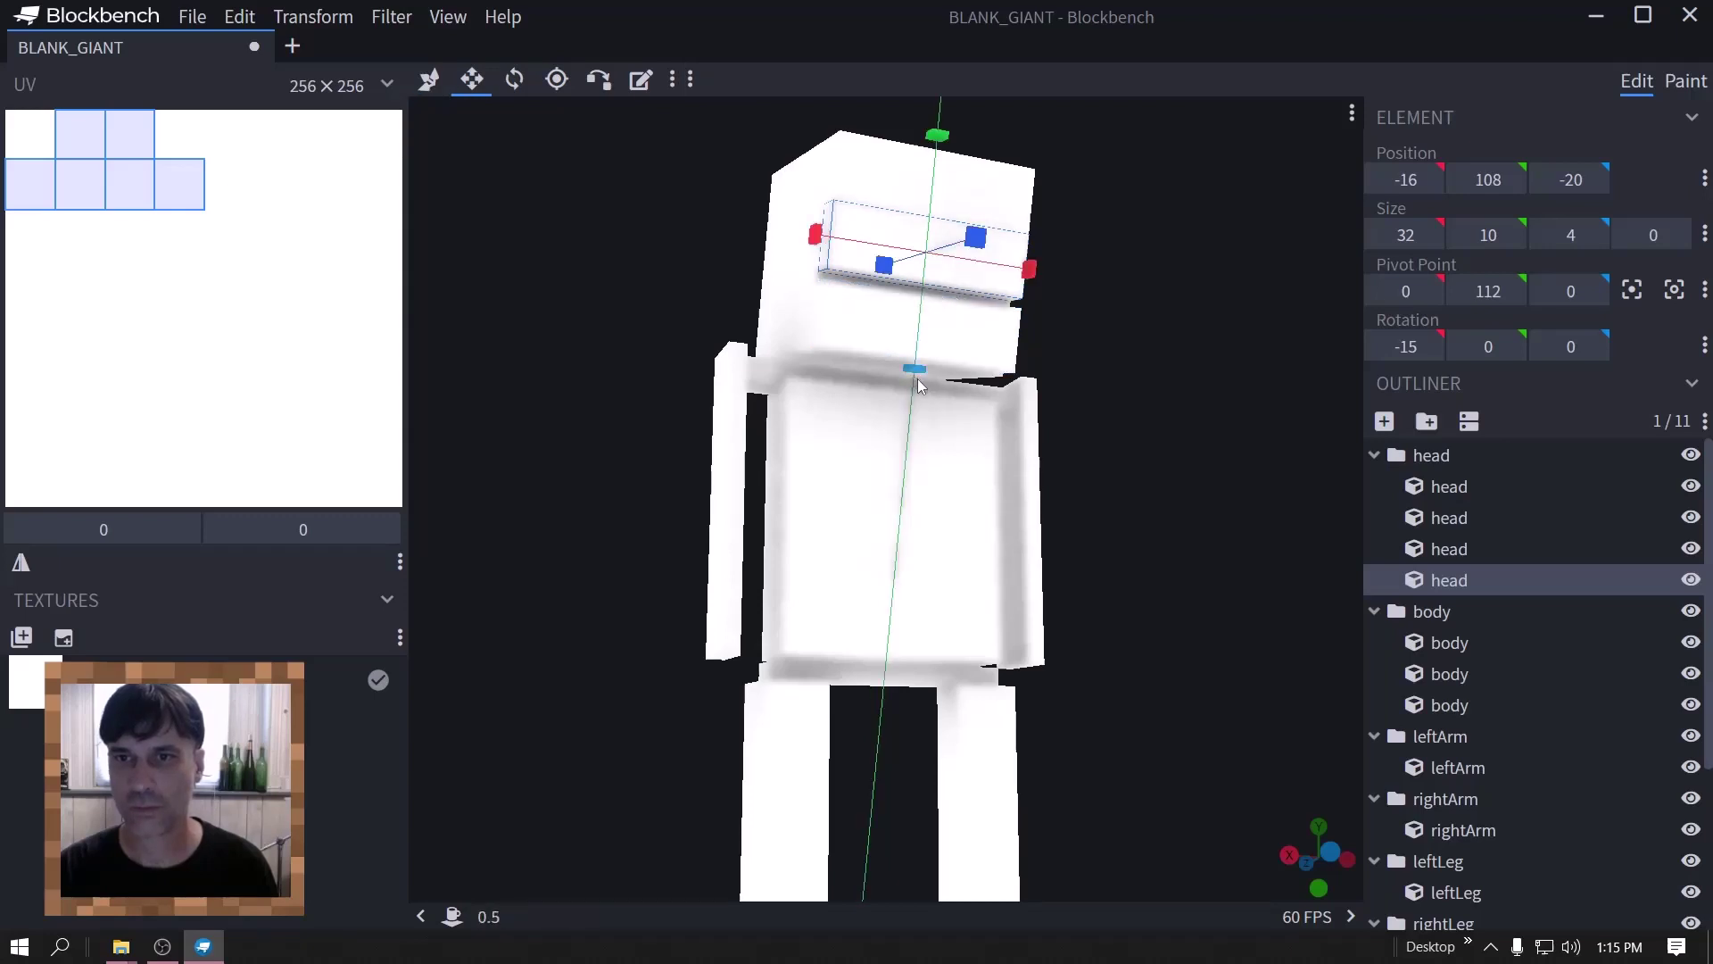
left_click_drag(921, 386, 917, 389)
scroll(1212, 243, "up", 3)
- Narrow the middle face slab from both sides to a centred nose block 12 units wide
left_click_drag(1213, 243, 1143, 297)
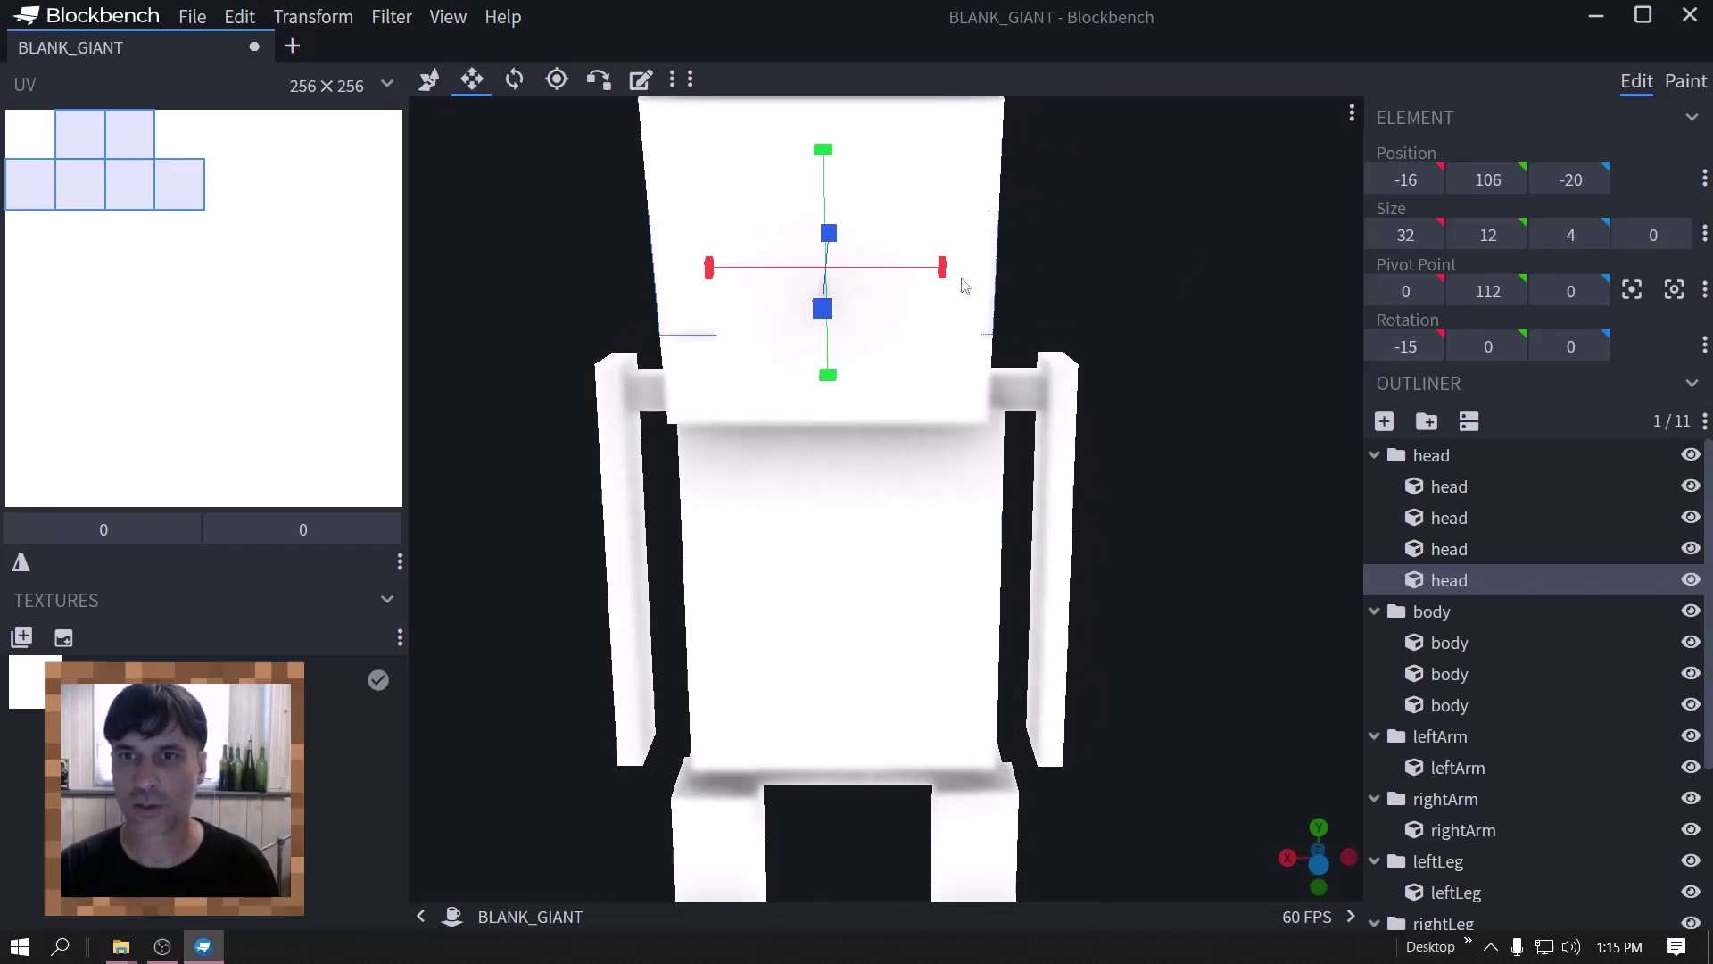
left_click_drag(942, 268, 759, 265)
left_click_drag(1114, 220, 1102, 172)
scroll(972, 229, "up", 3)
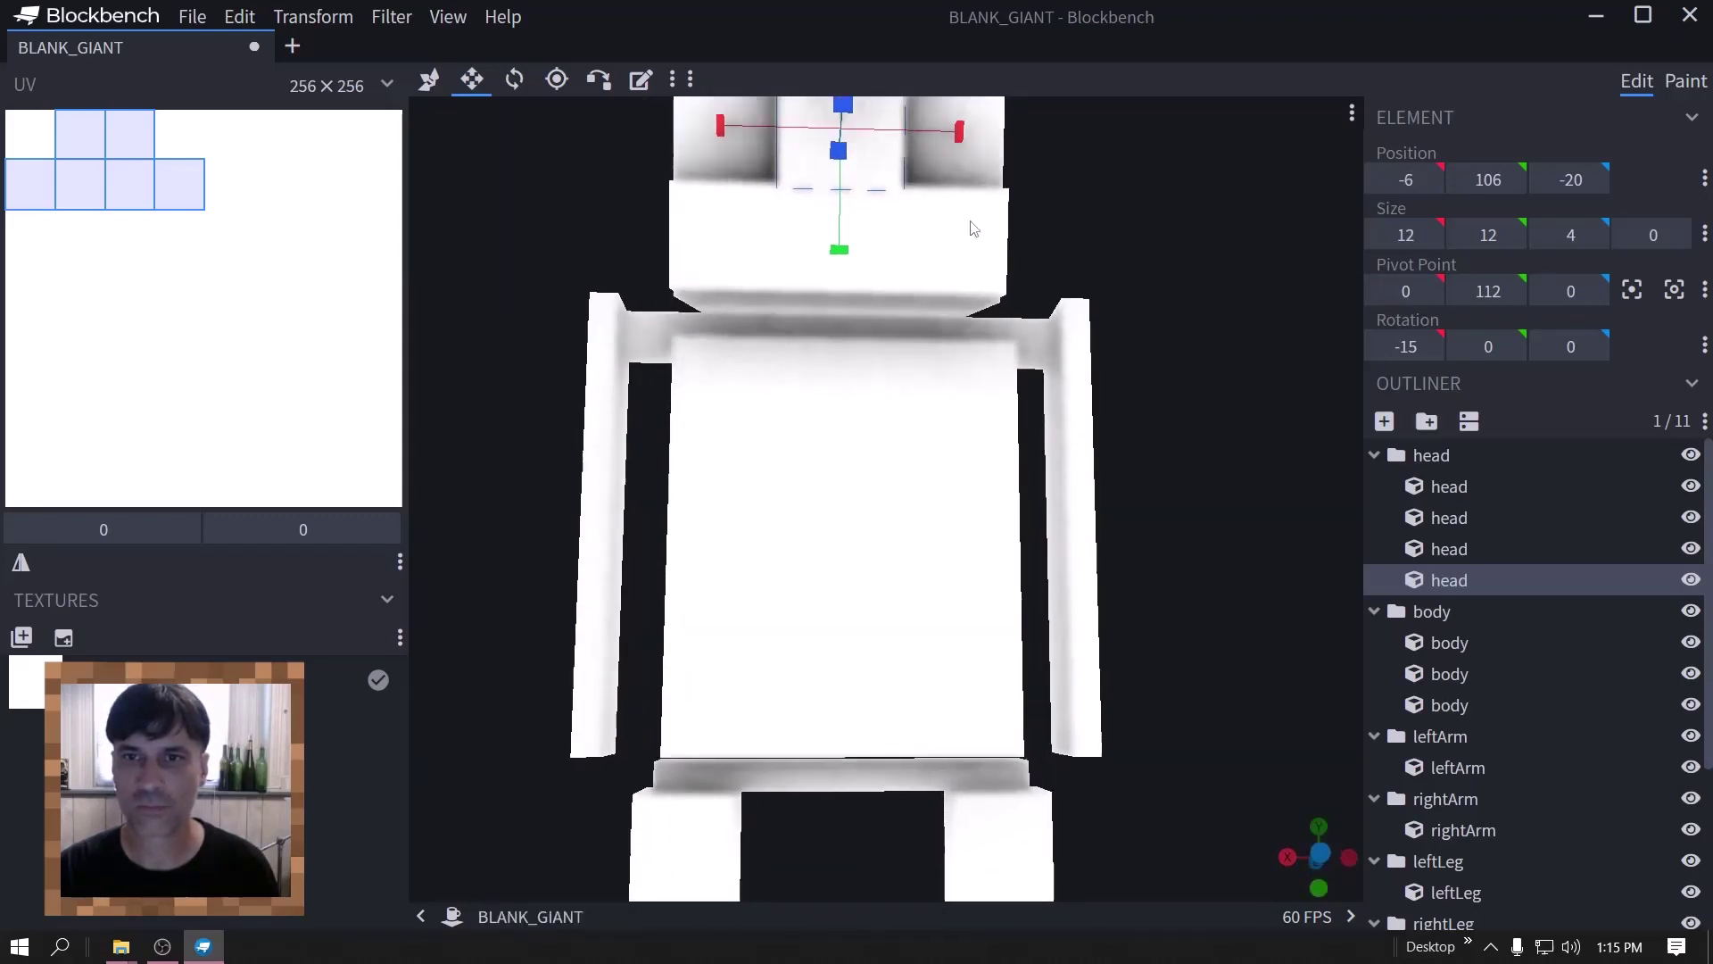
left_click_drag(837, 220, 845, 234)
scroll(1213, 239, "down", 3)
- Check the brow, nose and jaw shapes in Paint mode, and view the face from several angles in Edit mode
left_click_drag(1217, 178, 1169, 196)
left_click(1686, 81)
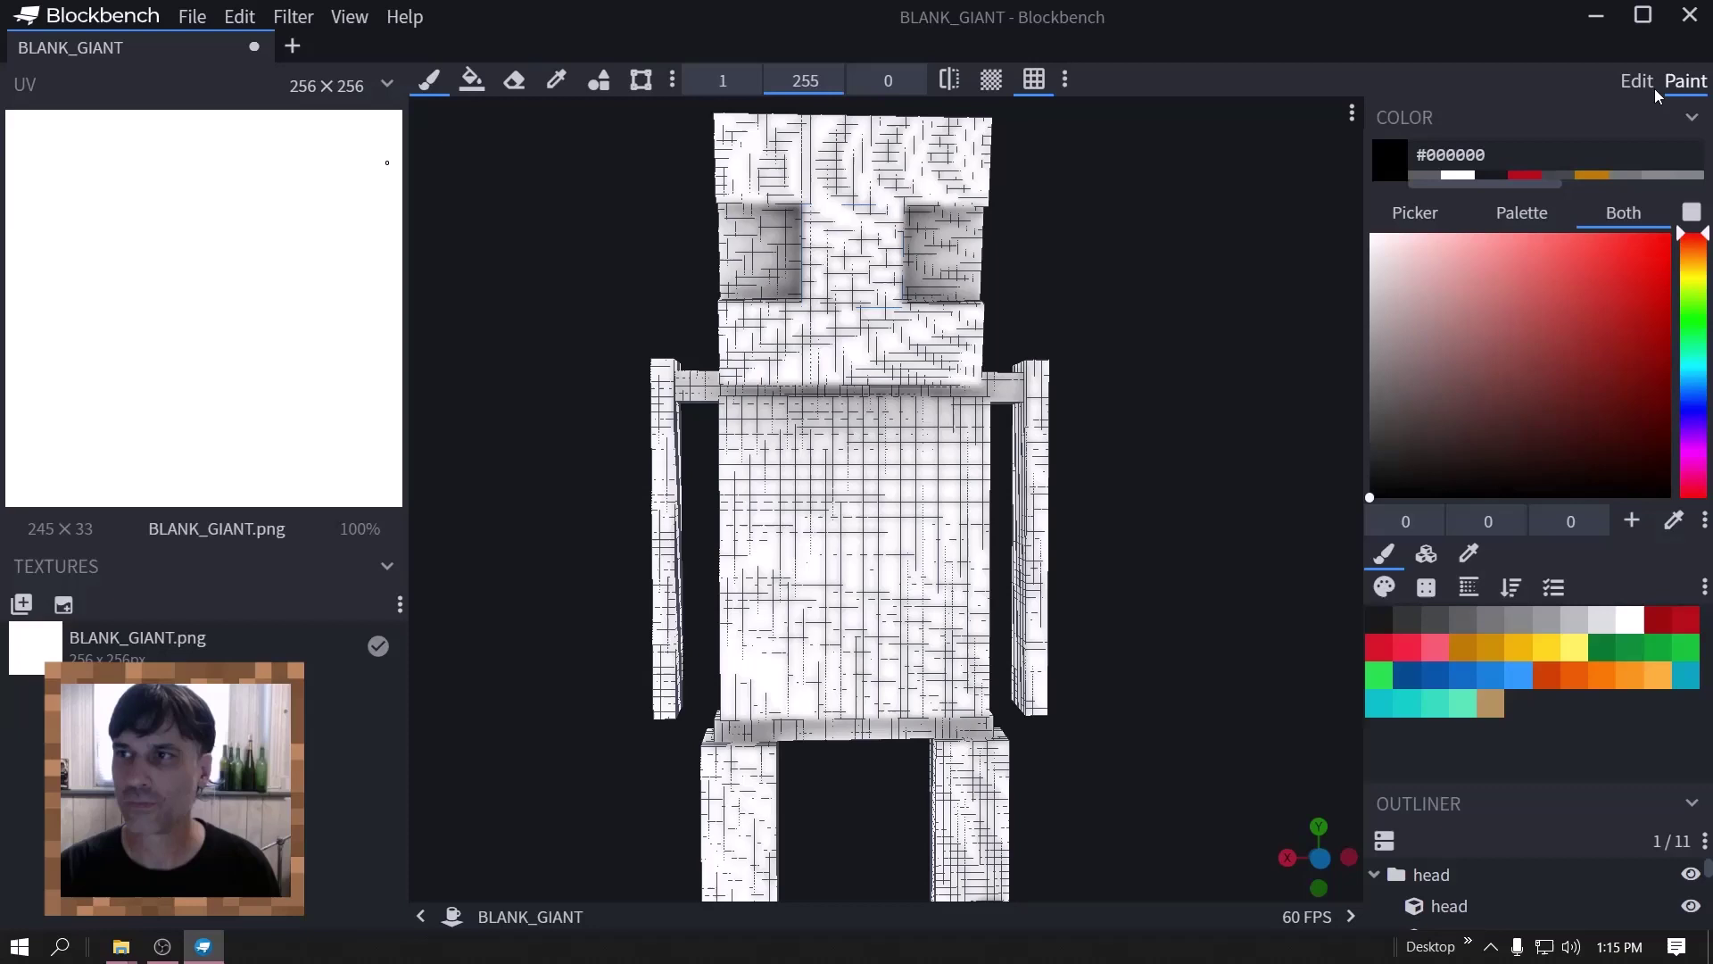
left_click(1637, 80)
scroll(1138, 273, "down", 3)
left_click_drag(1138, 267, 1084, 273)
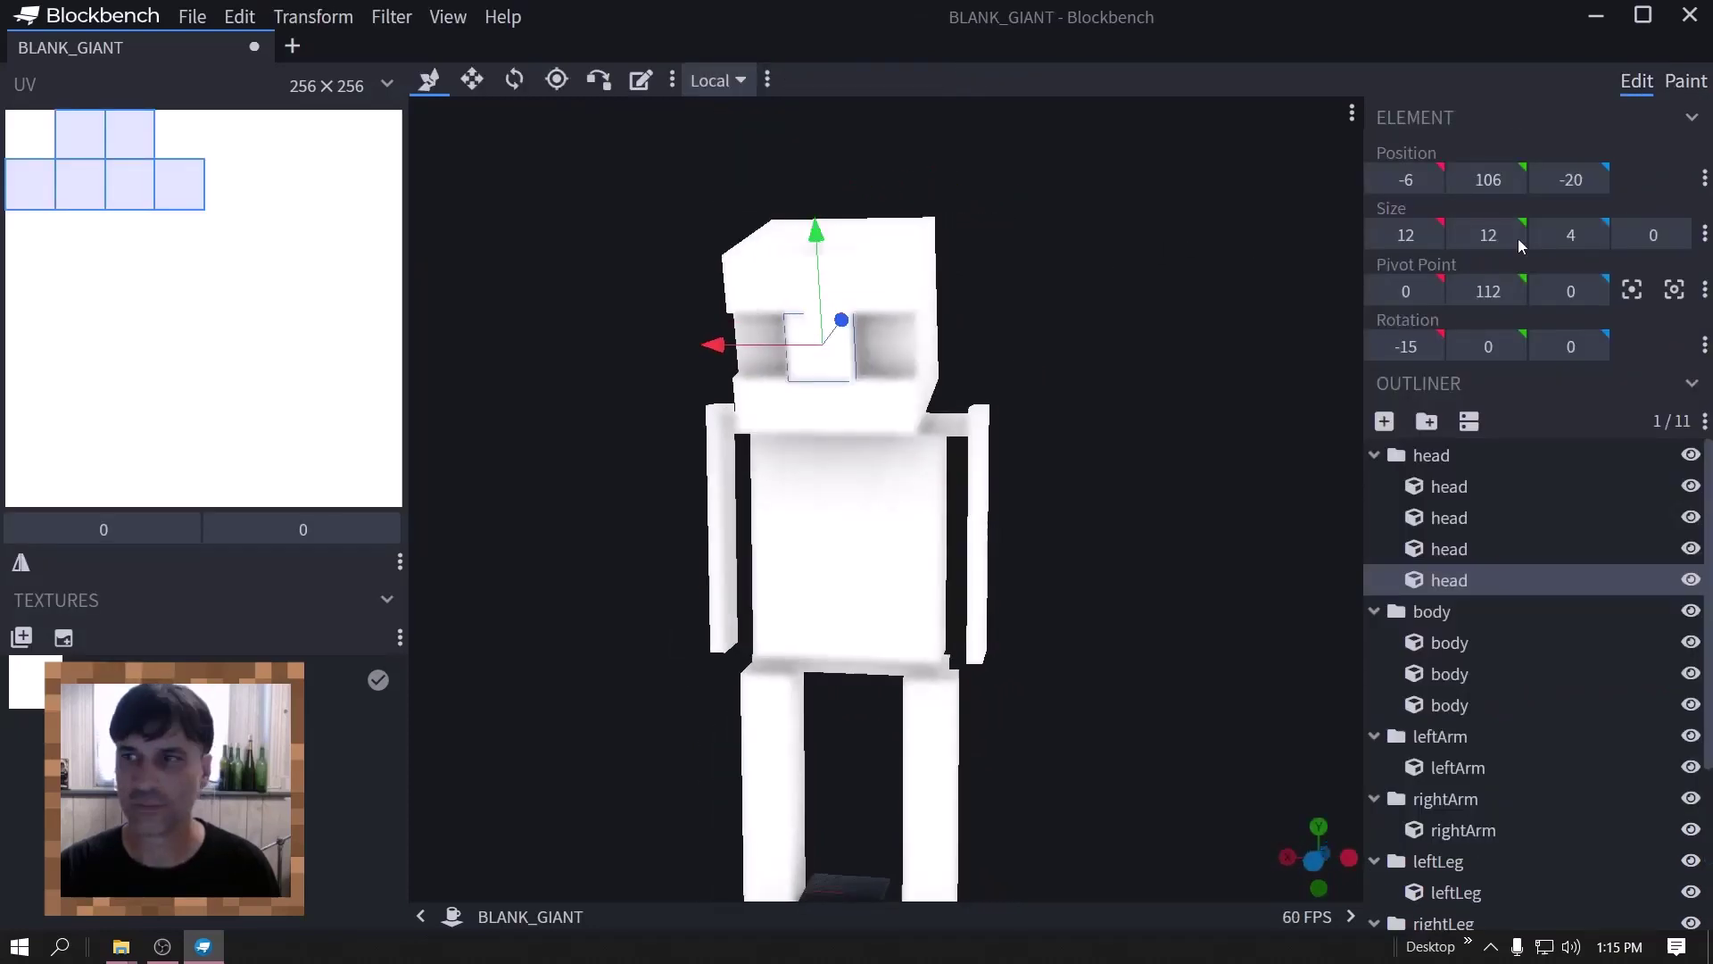
left_click_drag(1186, 308, 1160, 339)
scroll(1181, 339, "up", 5)
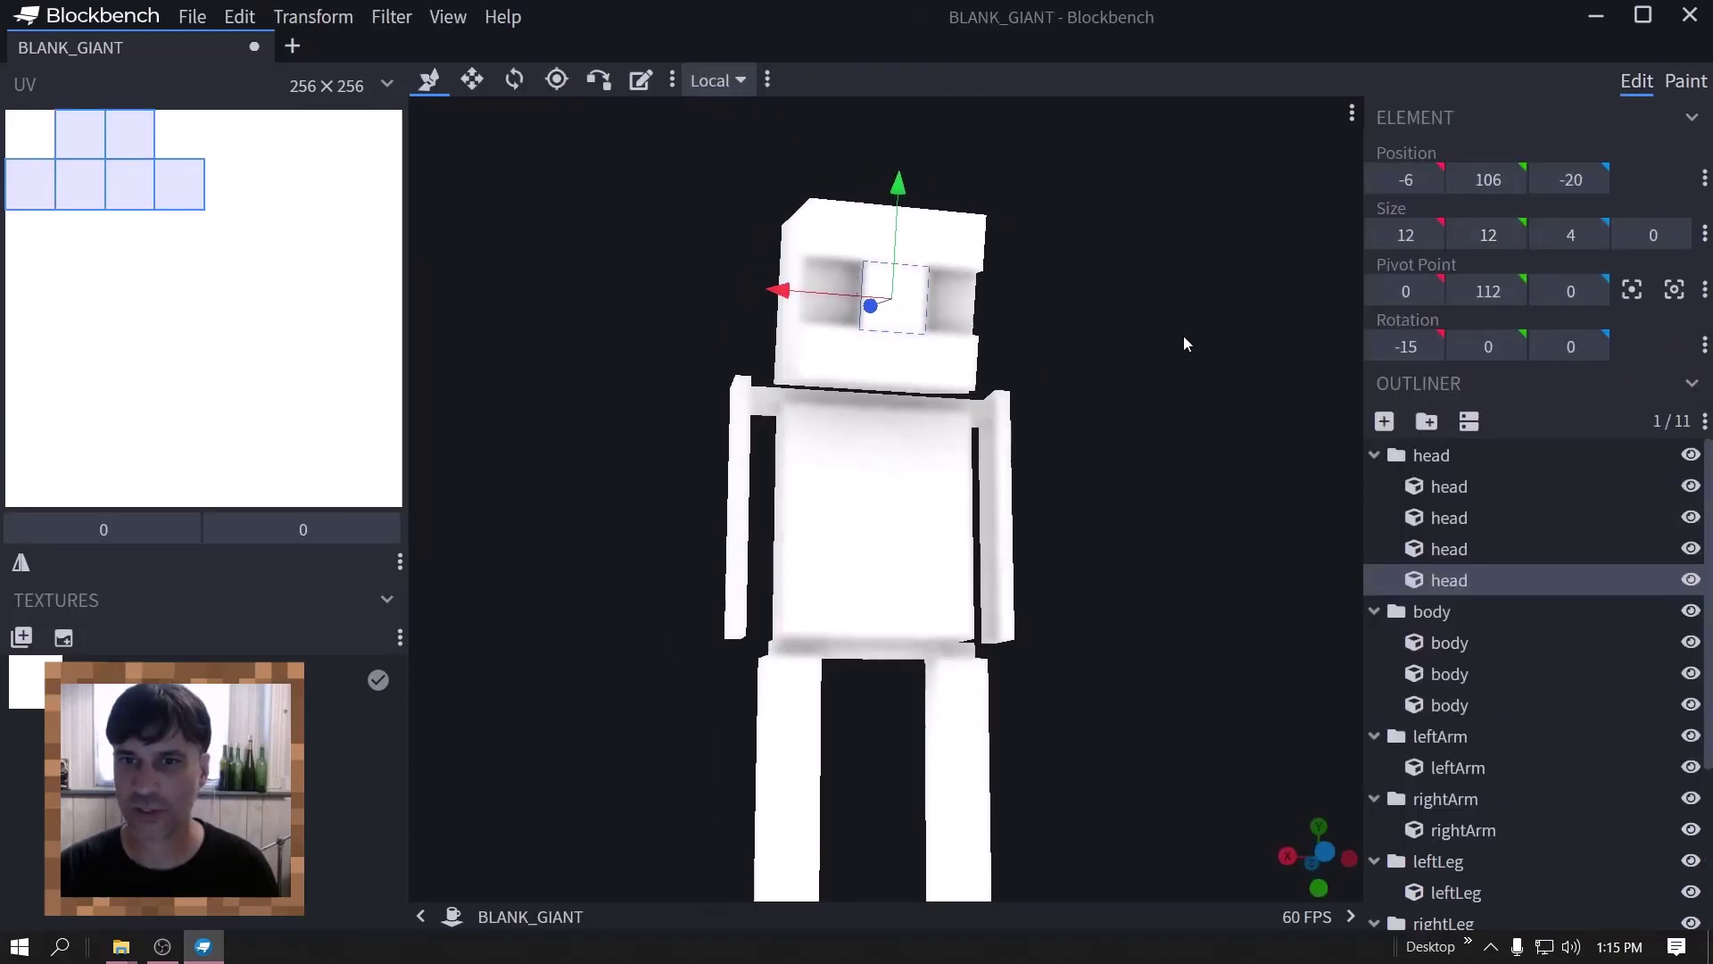
- Raise the horizontal shoulder bar between the arms to Y position 91.5
left_click(849, 366)
left_click_drag(1193, 248, 1271, 275)
scroll(1271, 275, "up", 3)
left_click_drag(1316, 412, 1112, 382)
scroll(1324, 421, "down", 4)
scroll(1124, 359, "up", 5)
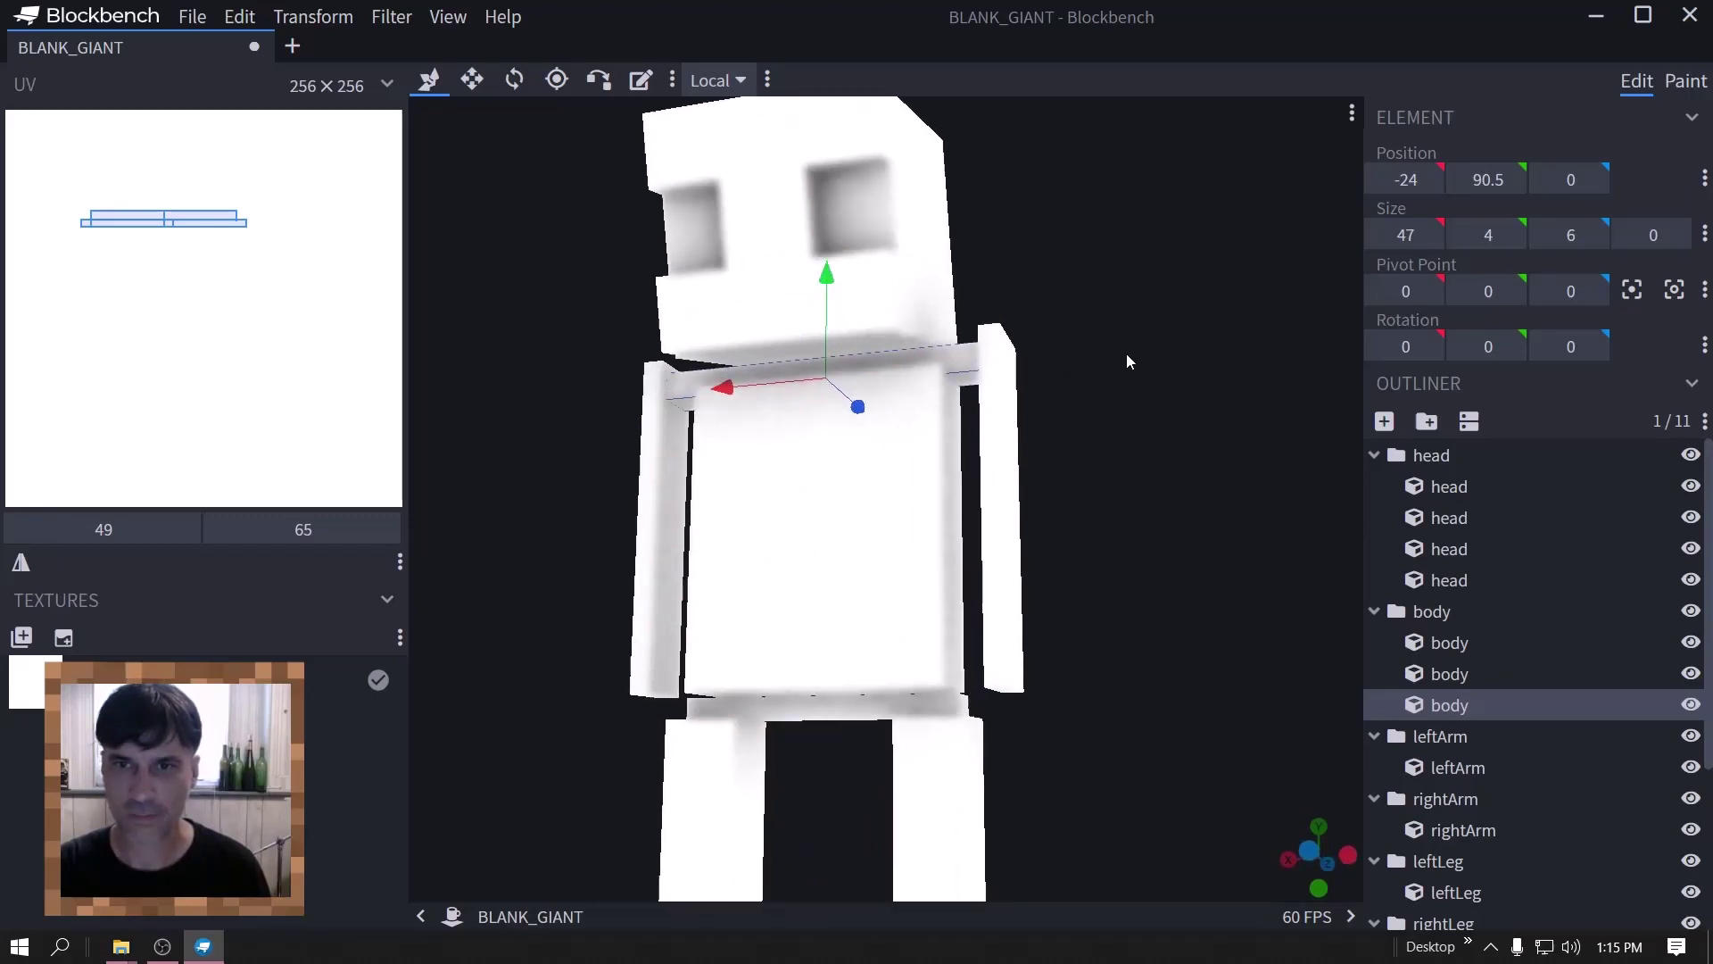
left_click(832, 371)
left_click(832, 371)
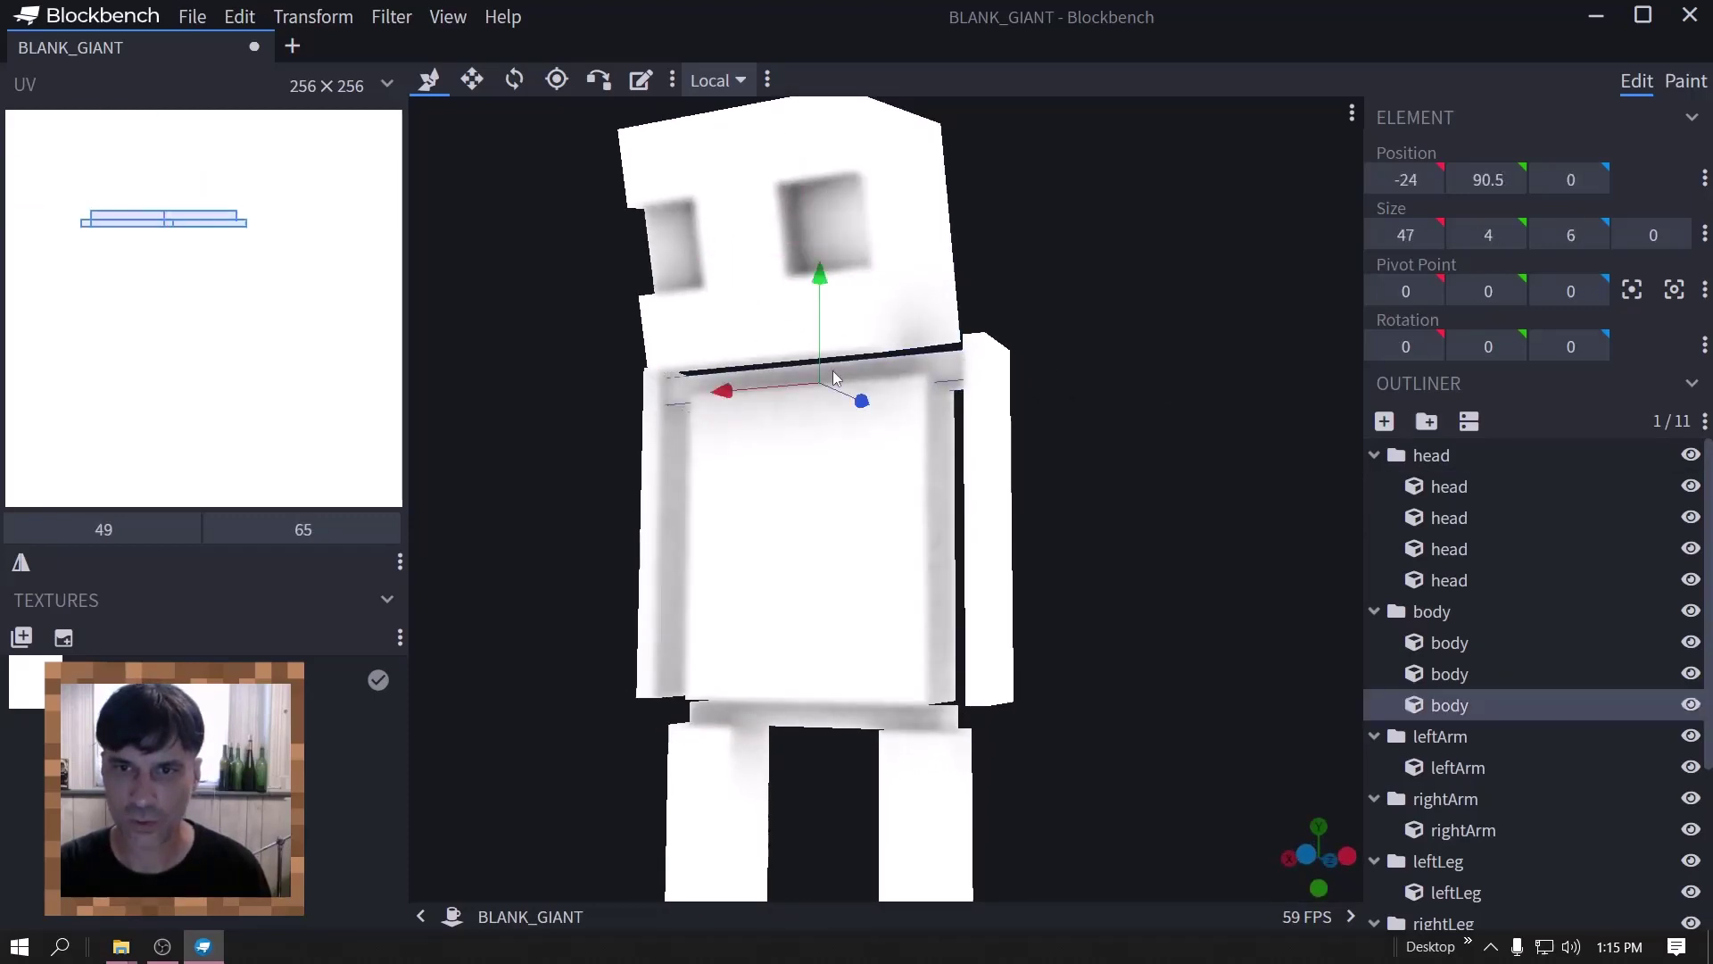
left_click_drag(818, 276, 815, 268)
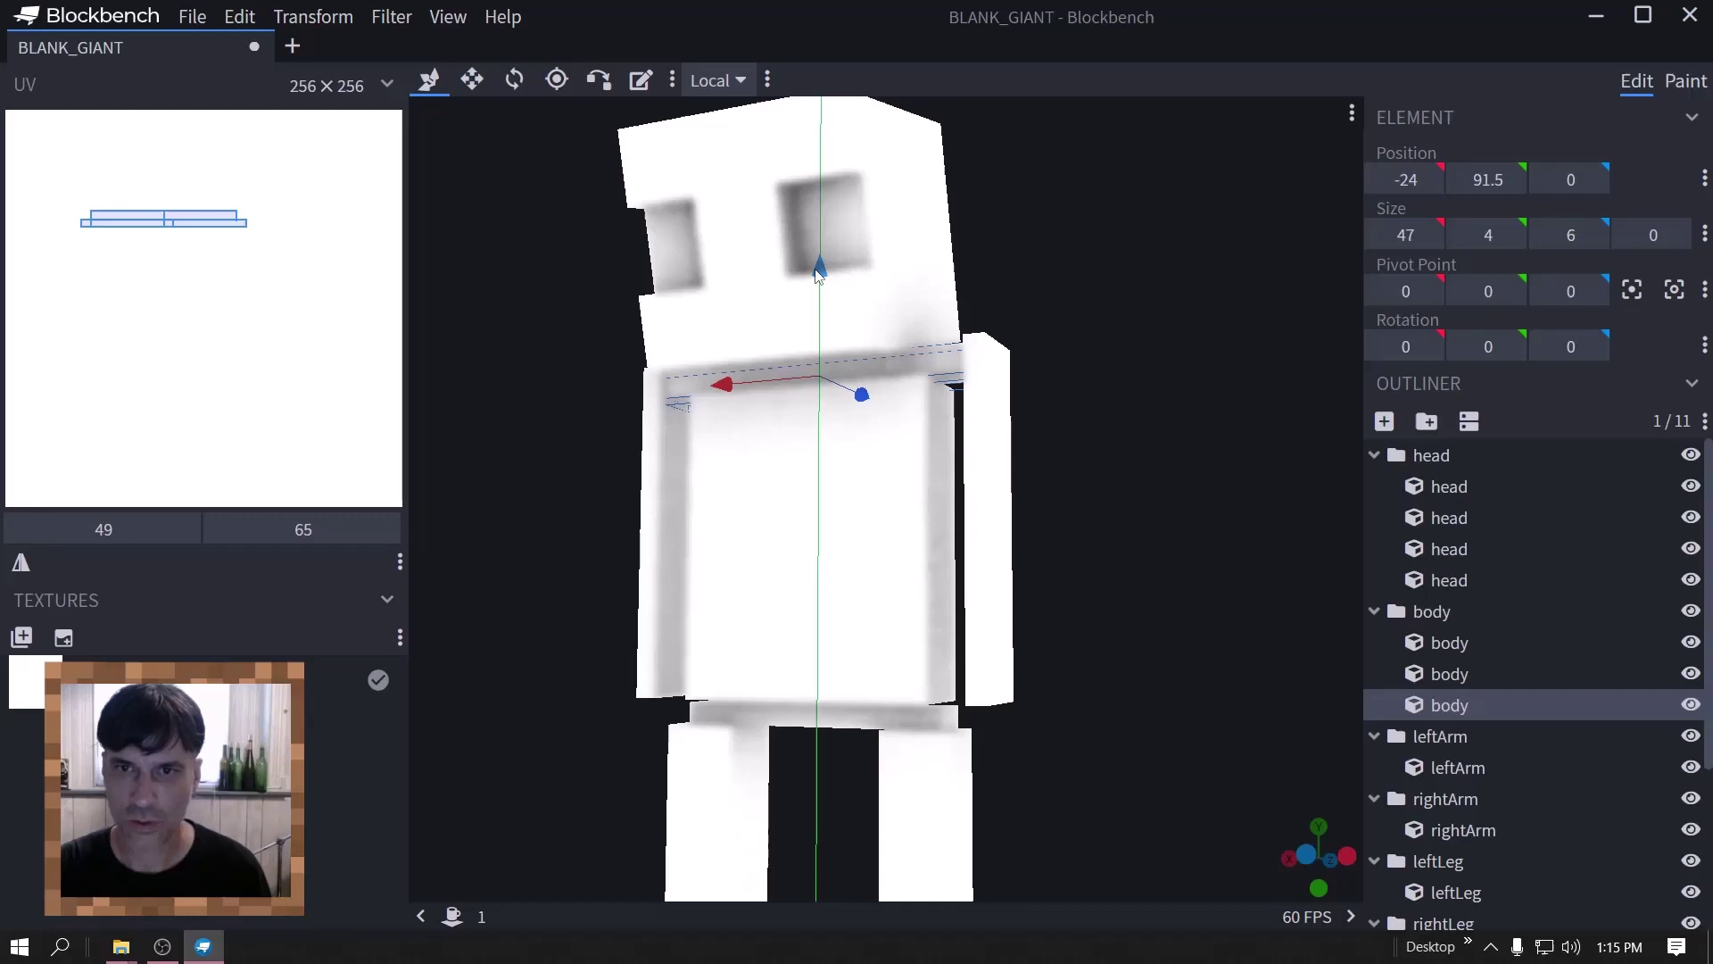
left_click_drag(1008, 231, 1149, 314)
- Extend the shoulder bar downward by one unit to a height of 5 units
key("s")
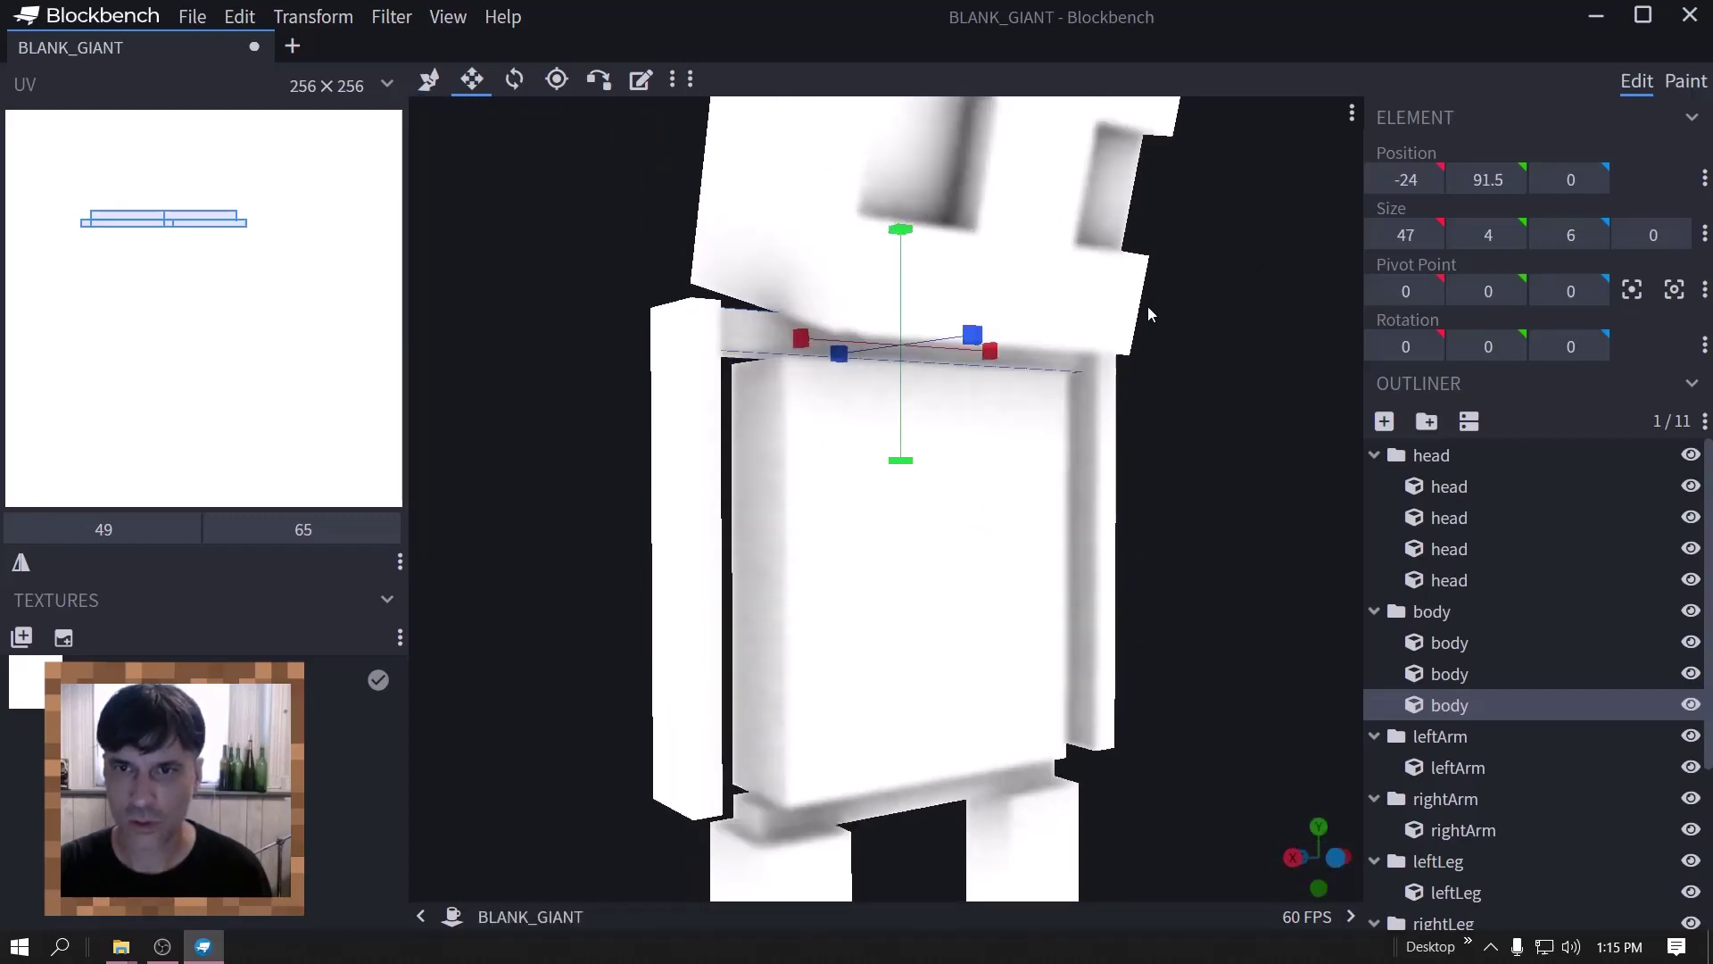
left_click_drag(904, 478, 904, 486)
left_click_drag(1210, 442, 1129, 437)
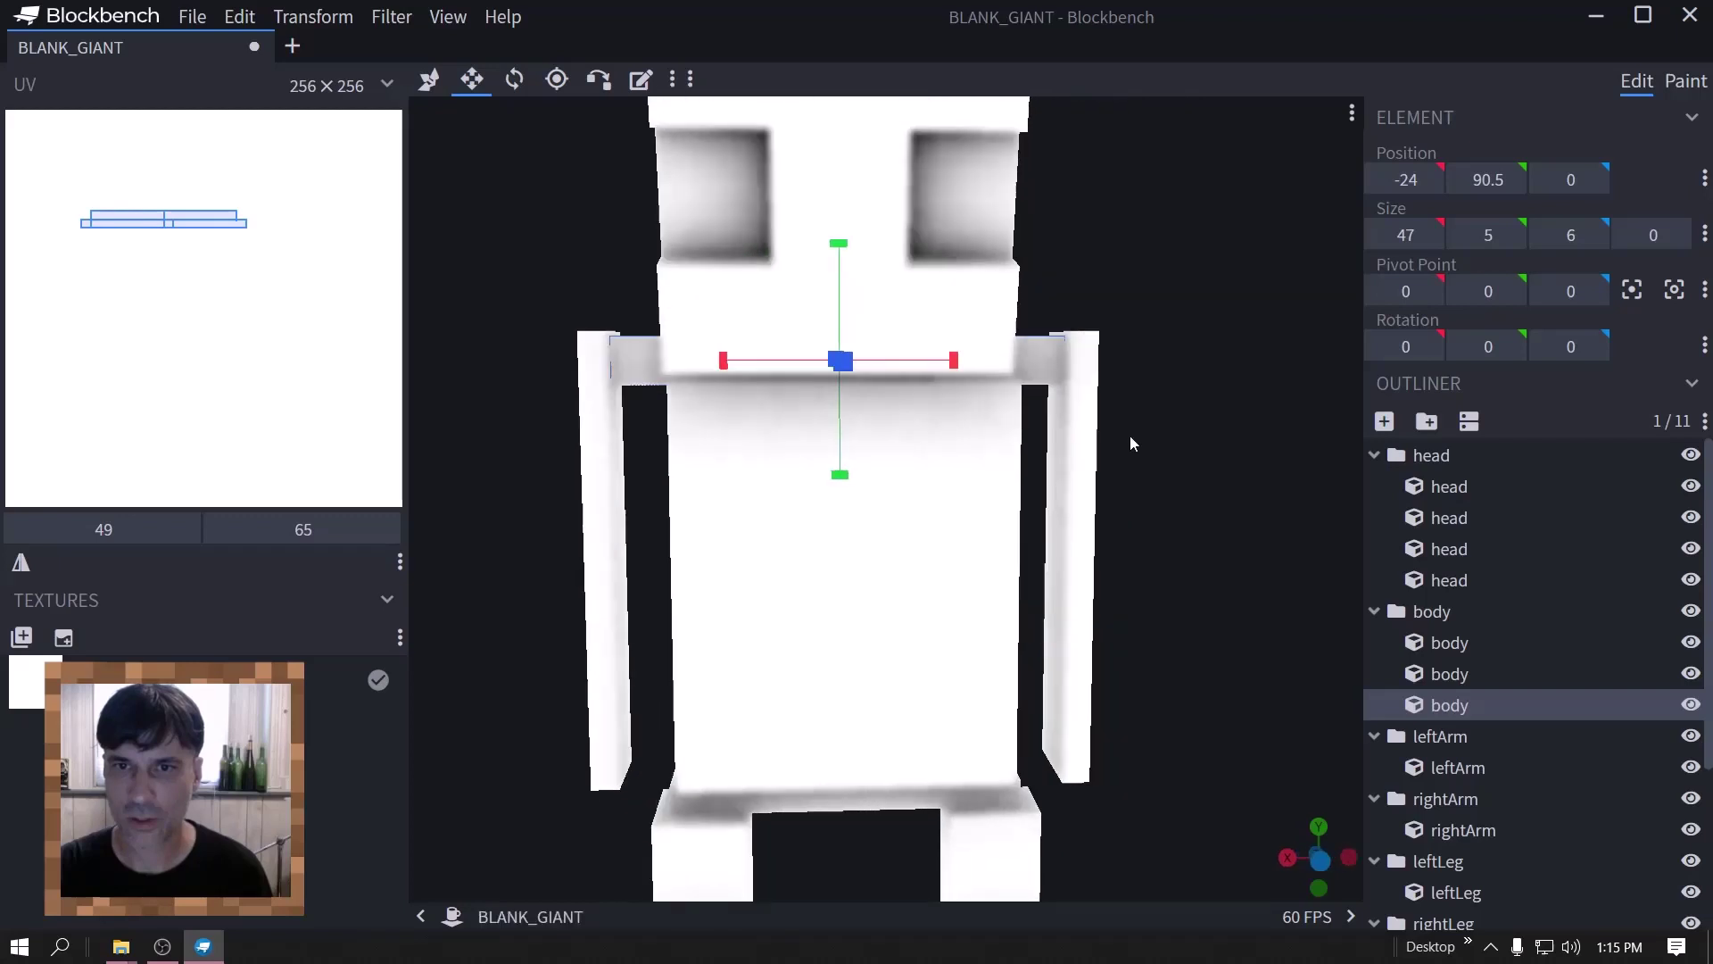
scroll(1142, 384, "down", 3)
- Switch to Paint mode and fill the whole texture with dark grey #5d5f60 using the Paint Bucket
left_click(1682, 81)
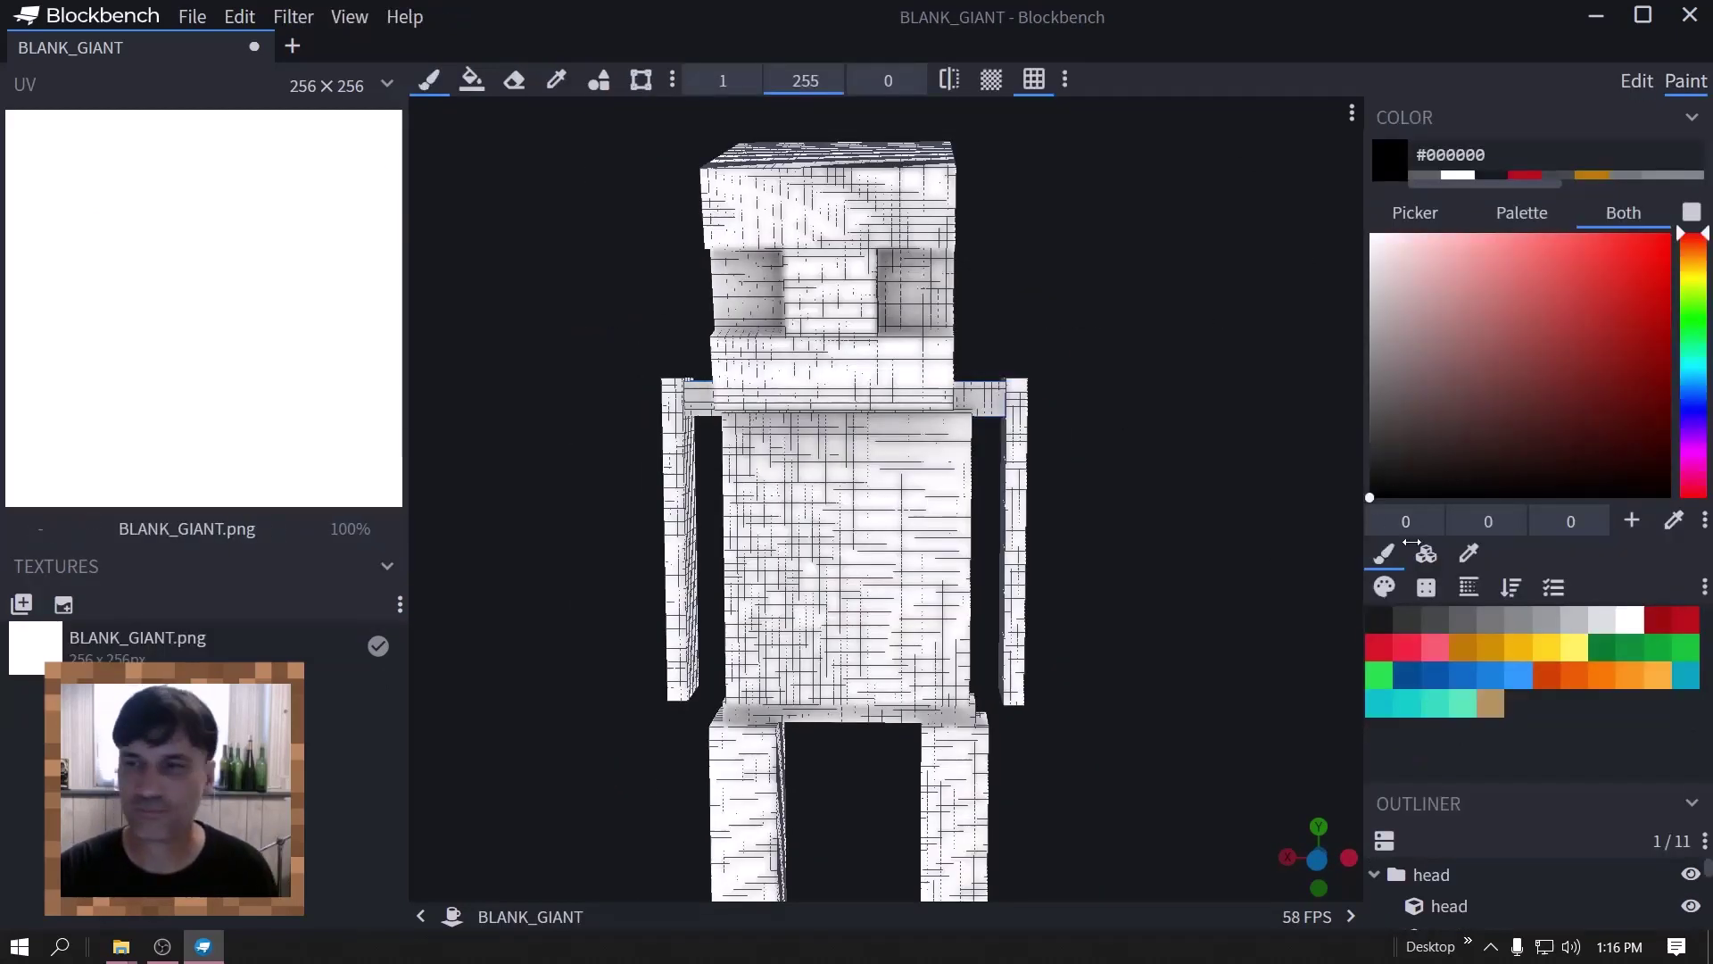
left_click(1465, 626)
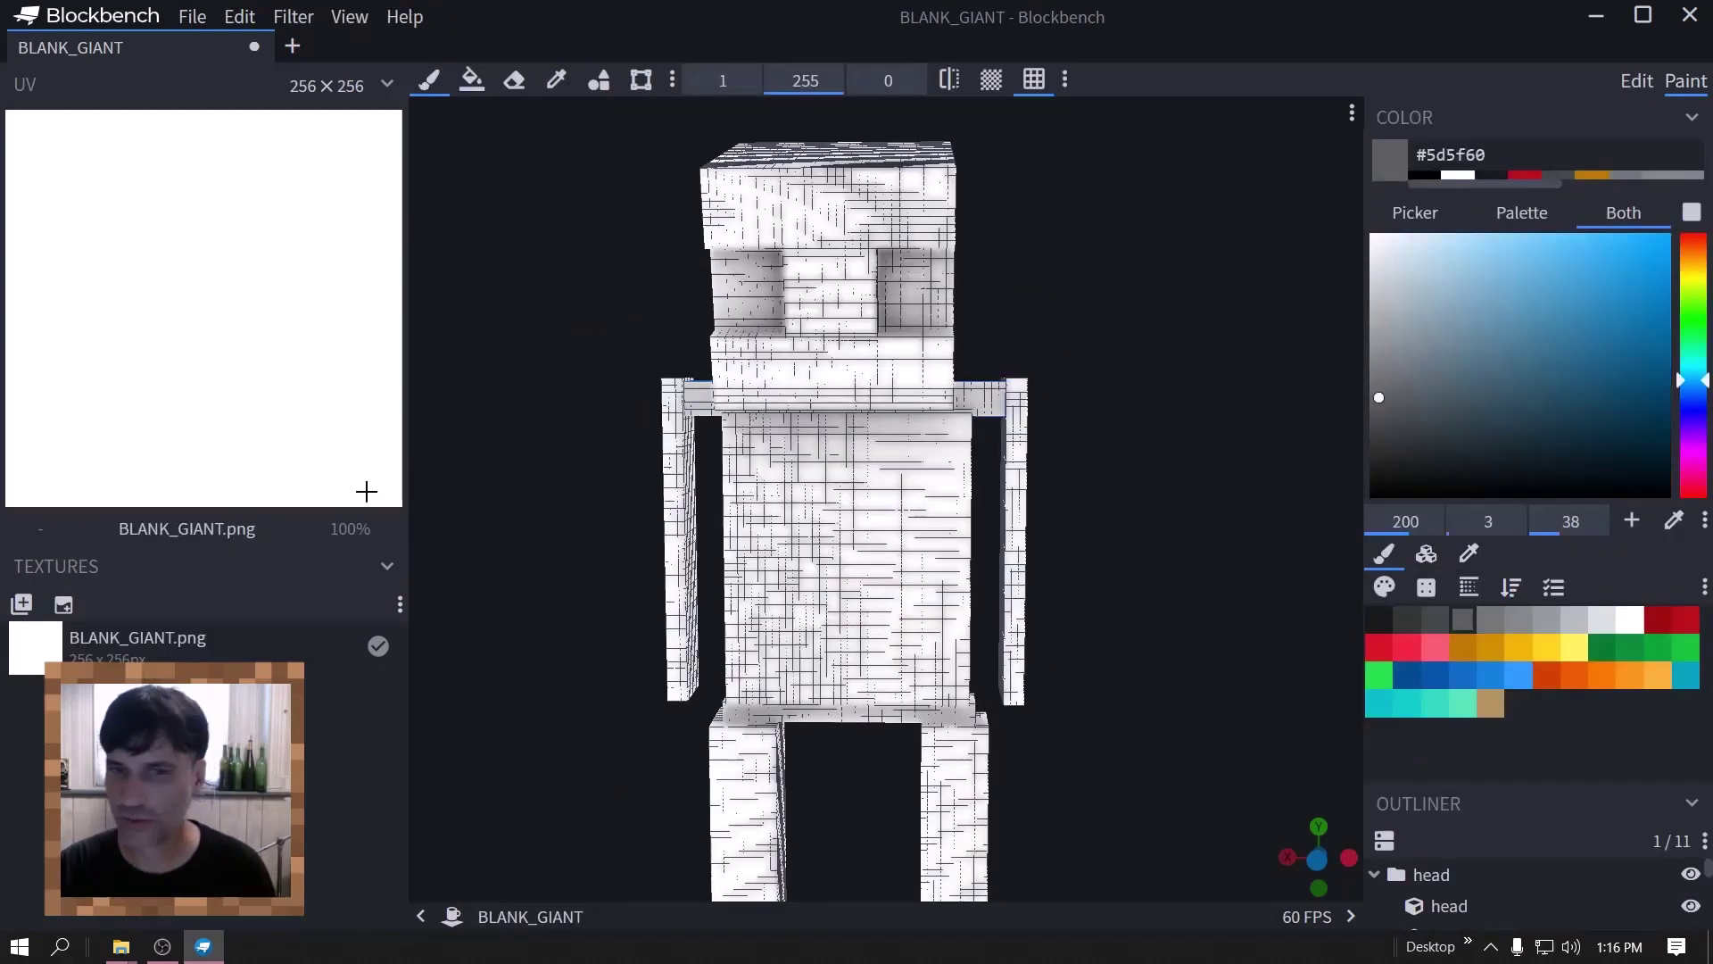
left_click(203, 347)
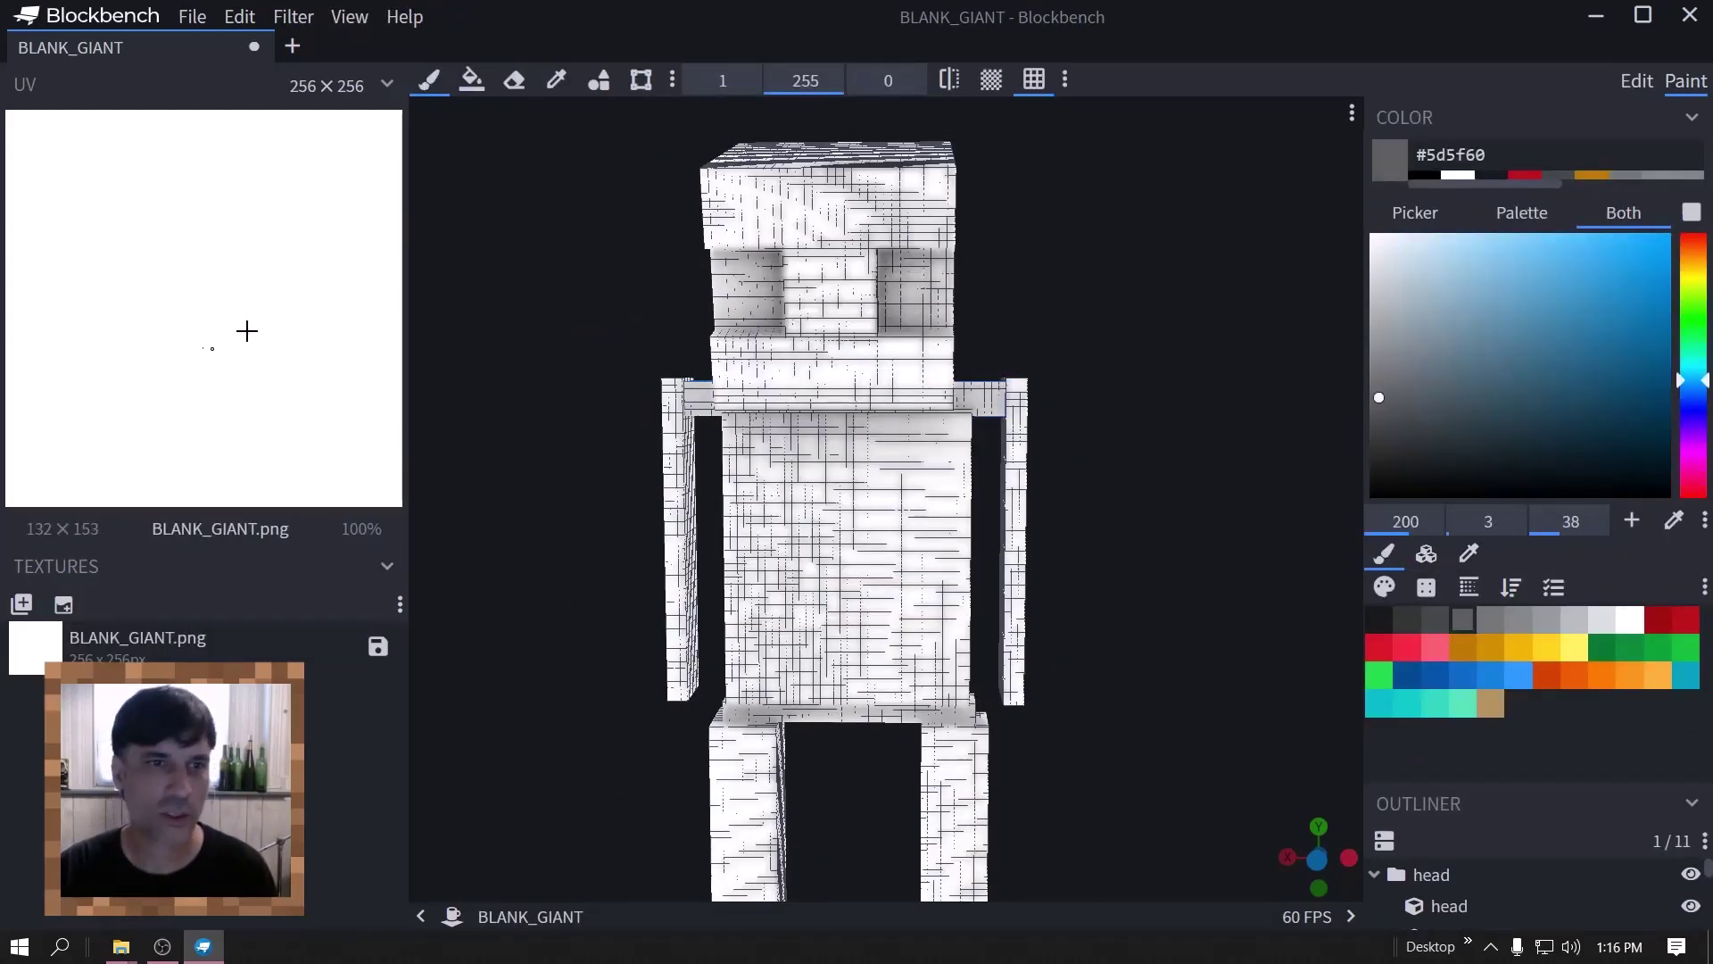
left_click(471, 80)
left_click(344, 279)
left_click_drag(523, 367, 524, 377)
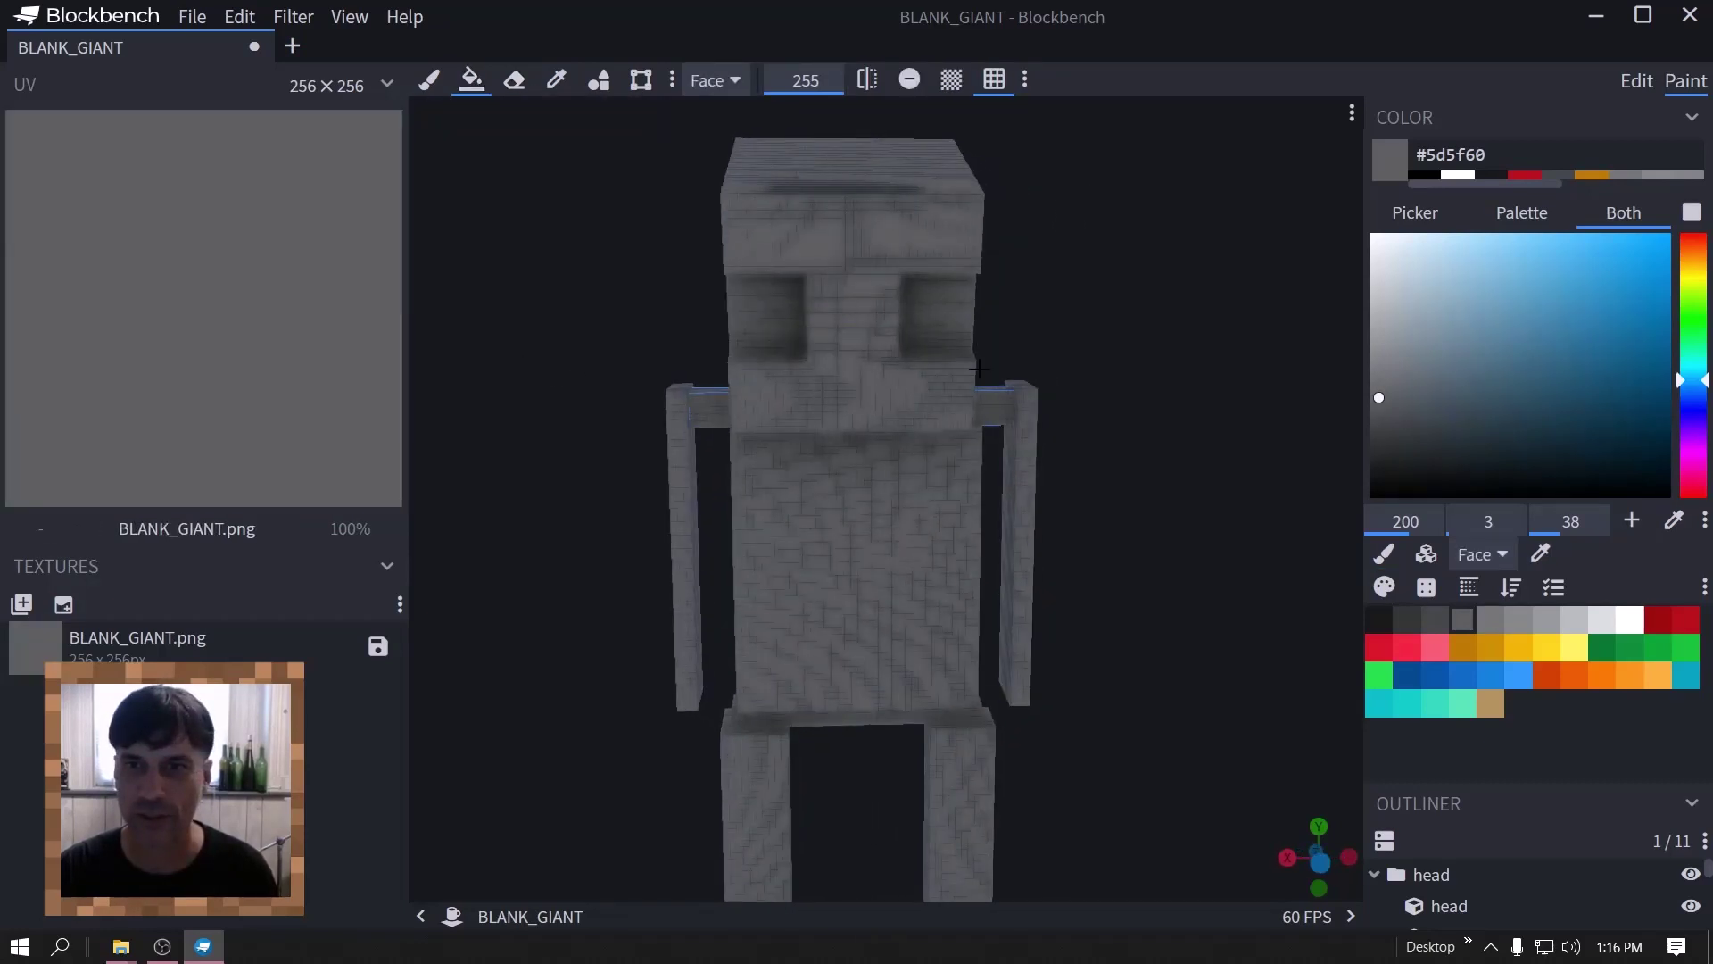
- Fill the head's recessed front face with near-black #1a1a1b to form the eye sockets beside the nose
scroll(1211, 253, "up", 4)
left_click(1380, 620)
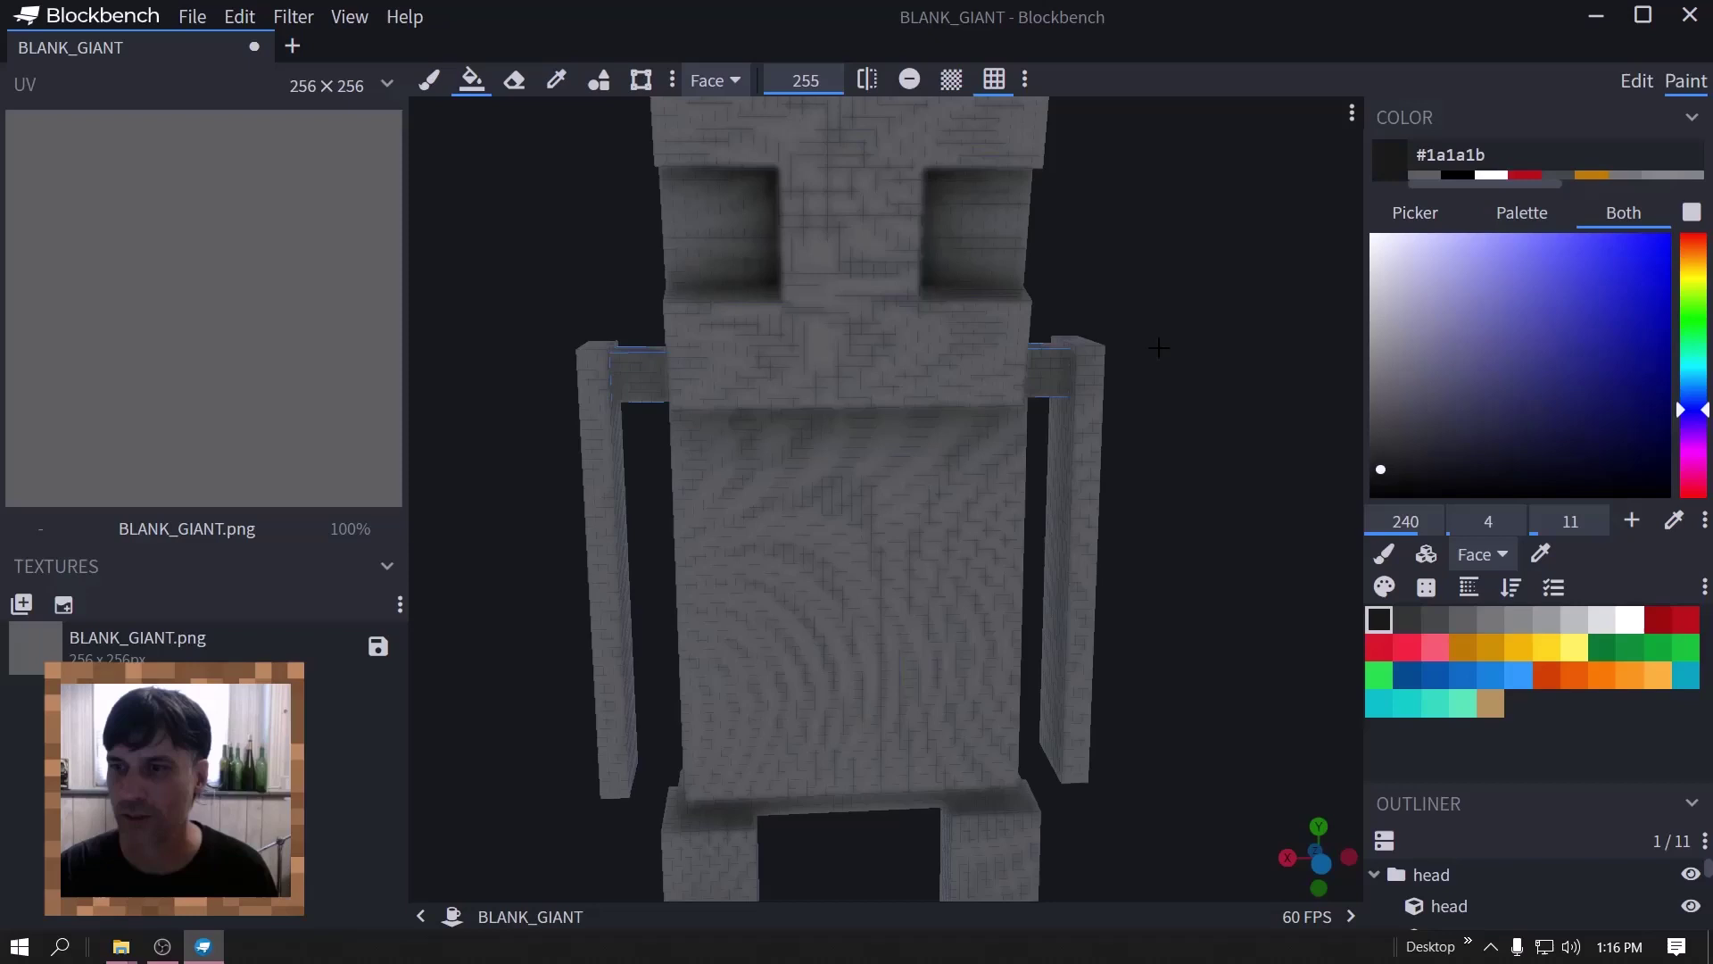
left_click_drag(1158, 348, 970, 285)
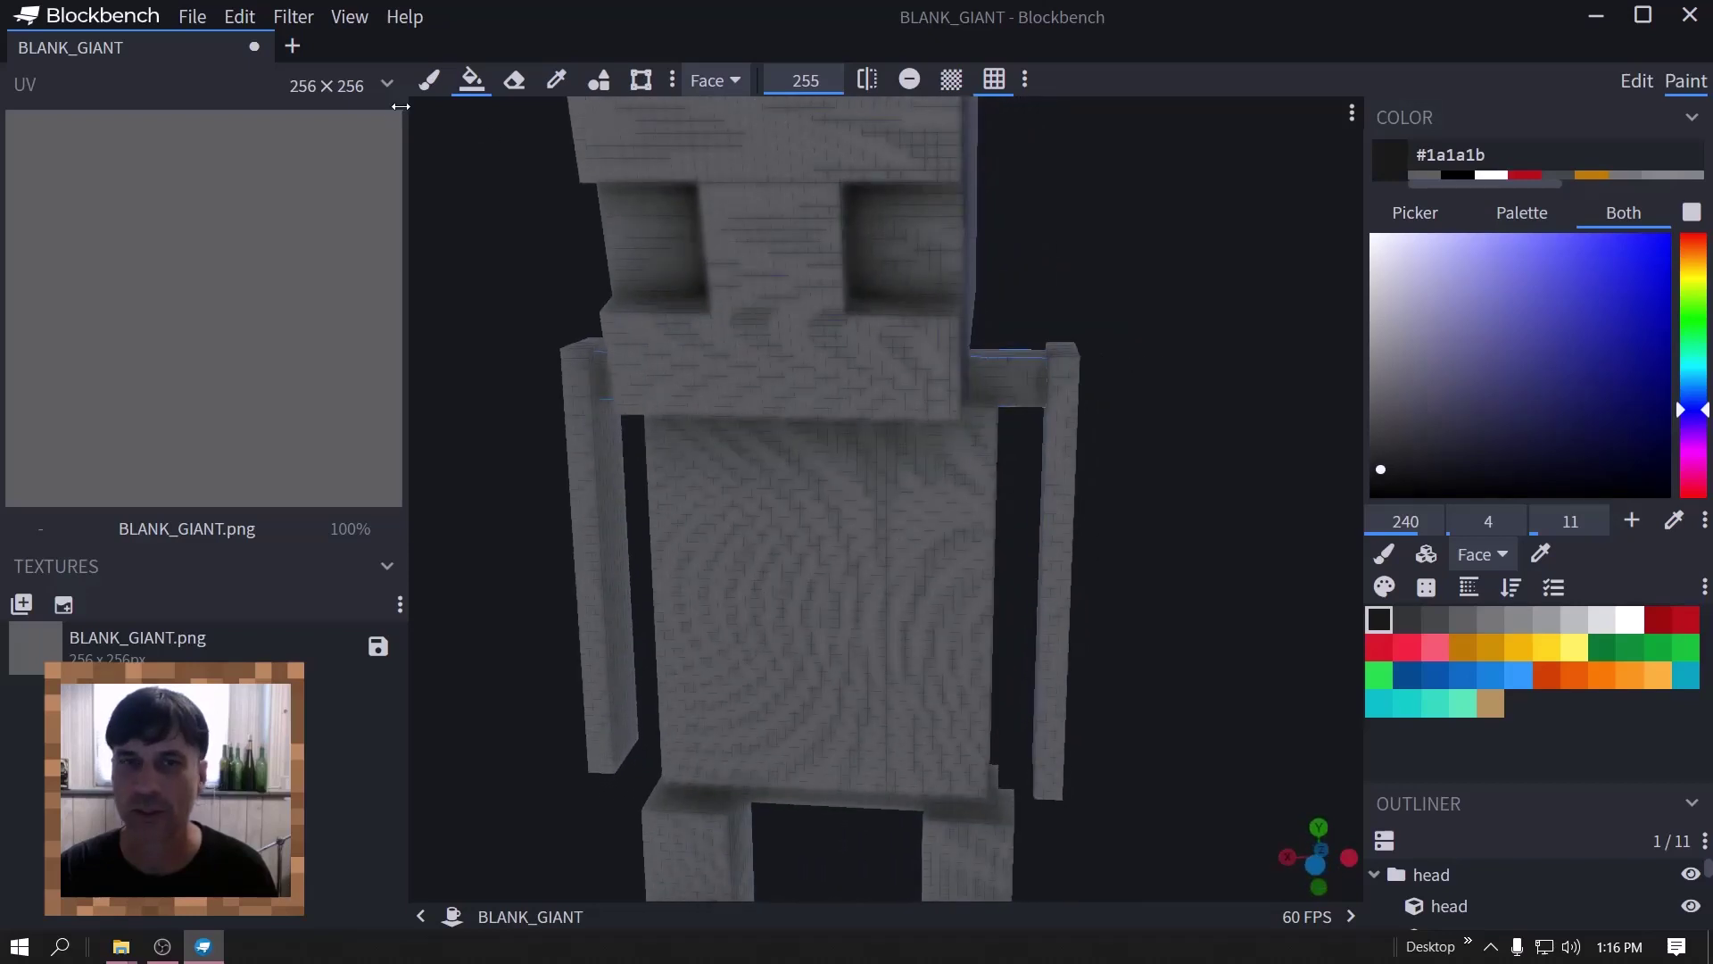
left_click(630, 233)
- Examine the dark eye sockets and the grey giant from several angles and distances
scroll(1151, 214, "down", 4)
left_click_drag(1151, 215, 1105, 199)
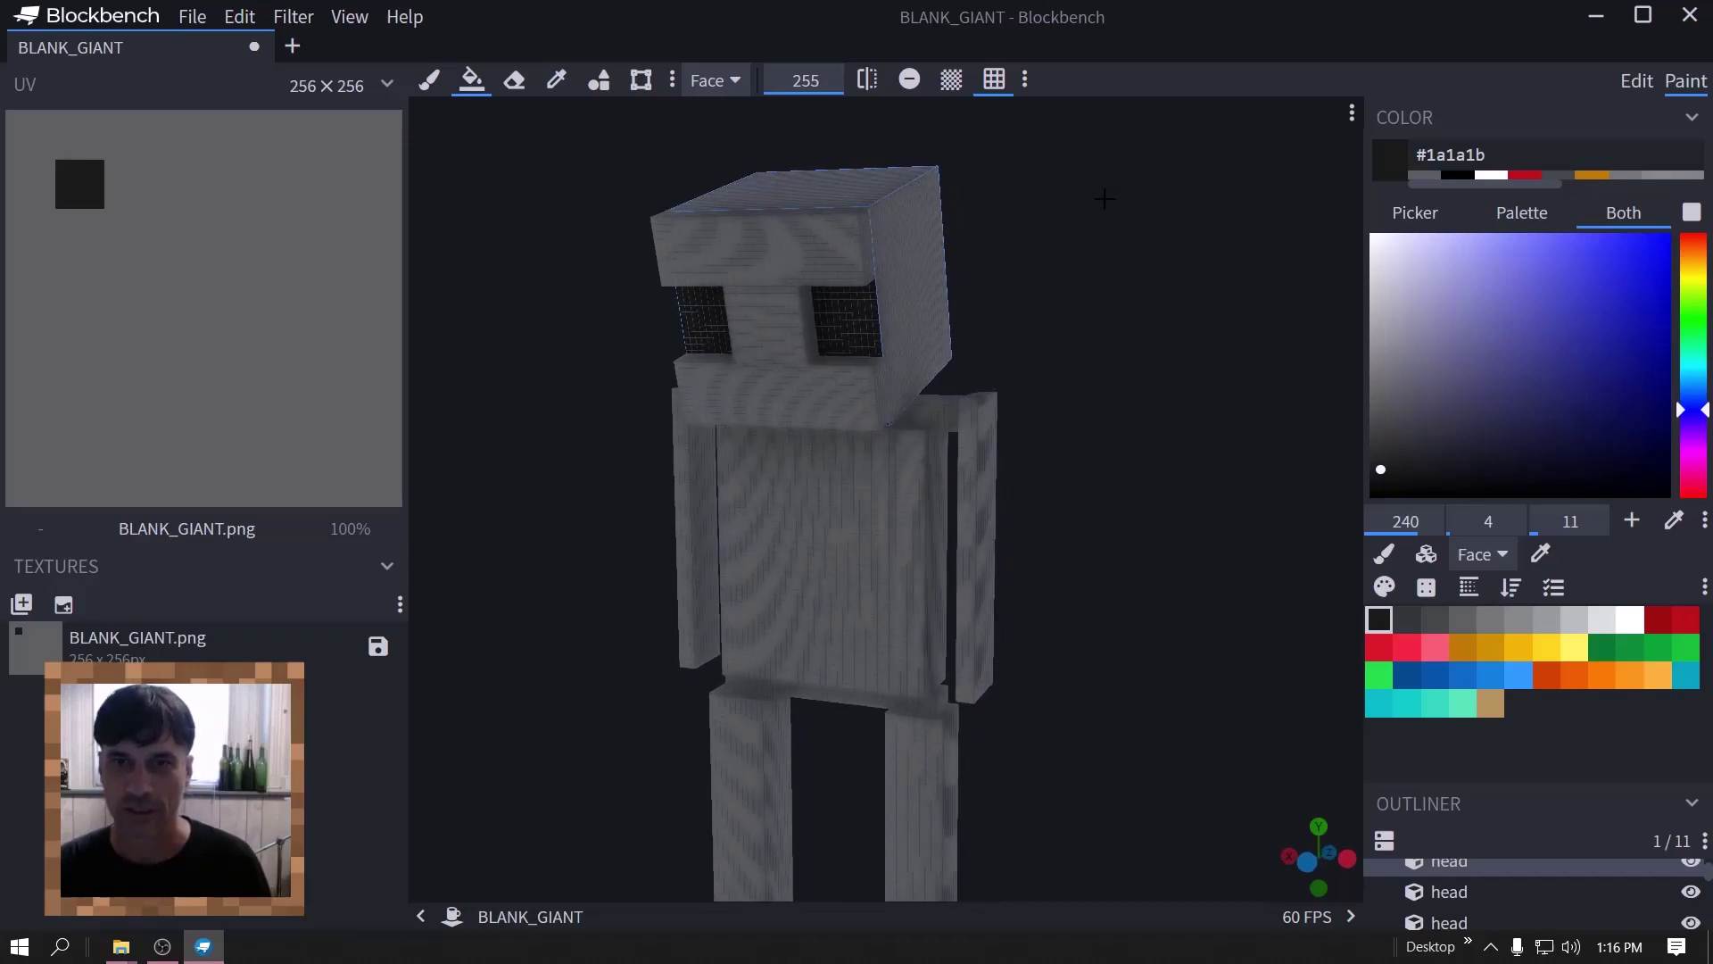
scroll(1045, 192, "up", 5)
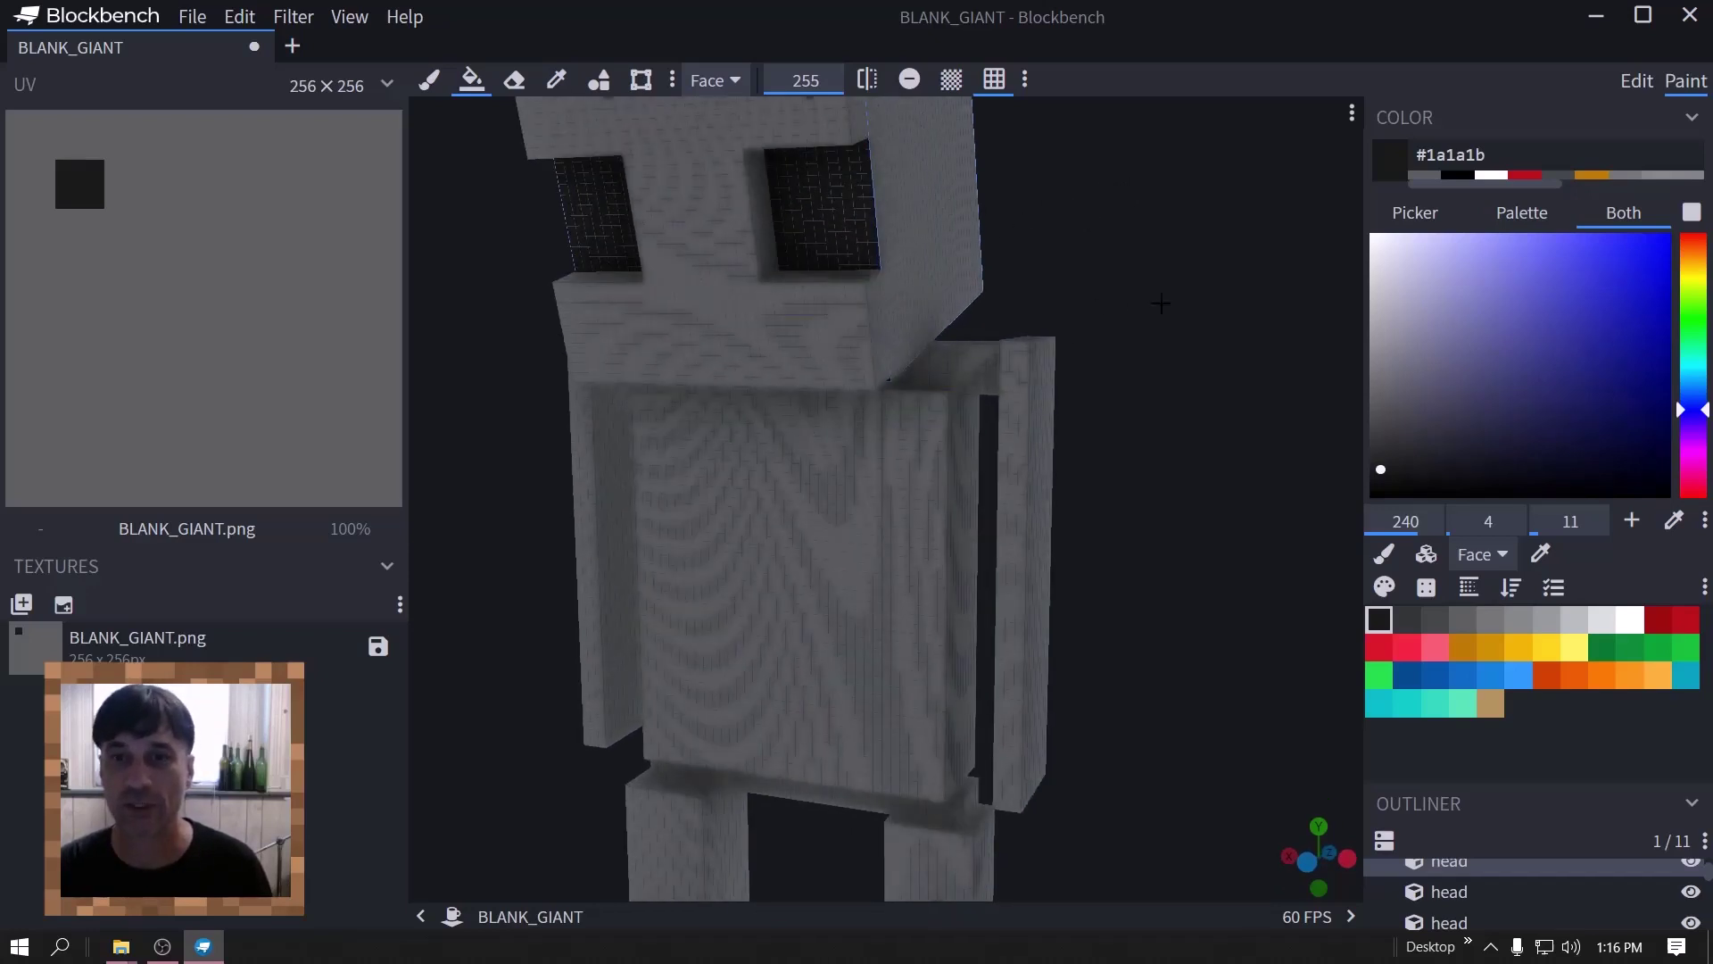
right_click_drag(1161, 303, 1198, 355)
left_click_drag(1208, 325, 1028, 306)
scroll(1274, 312, "down", 3)
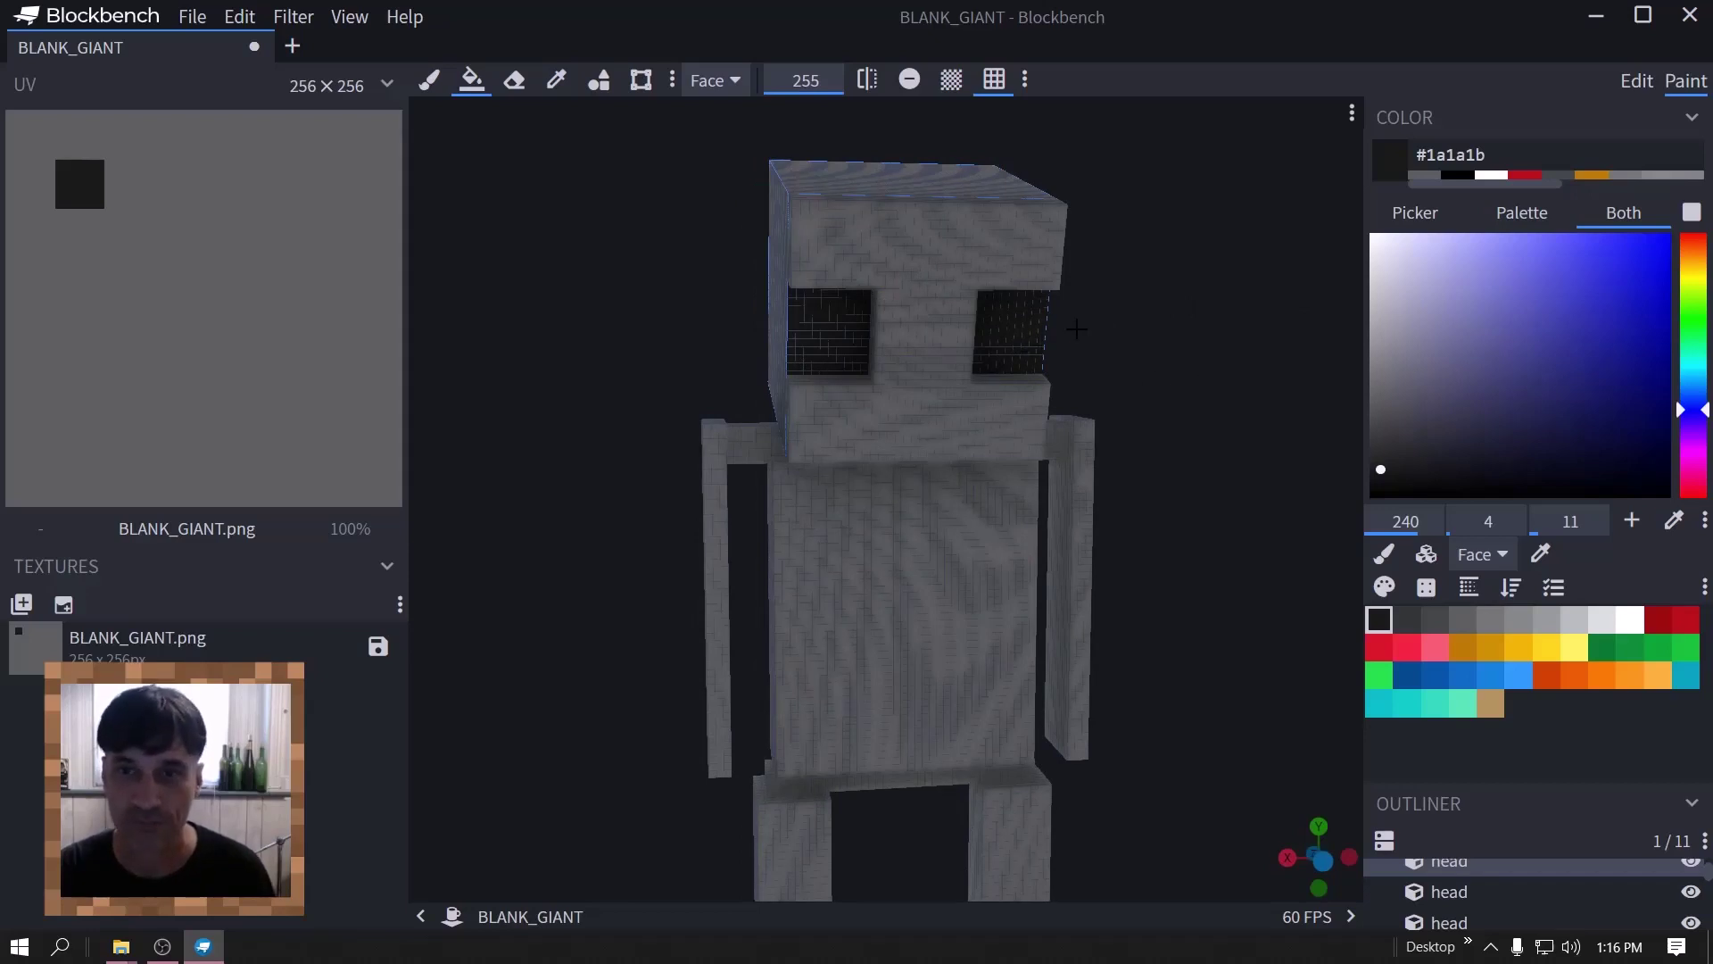
left_click_drag(1168, 317, 1132, 282)
scroll(1220, 336, "down", 4)
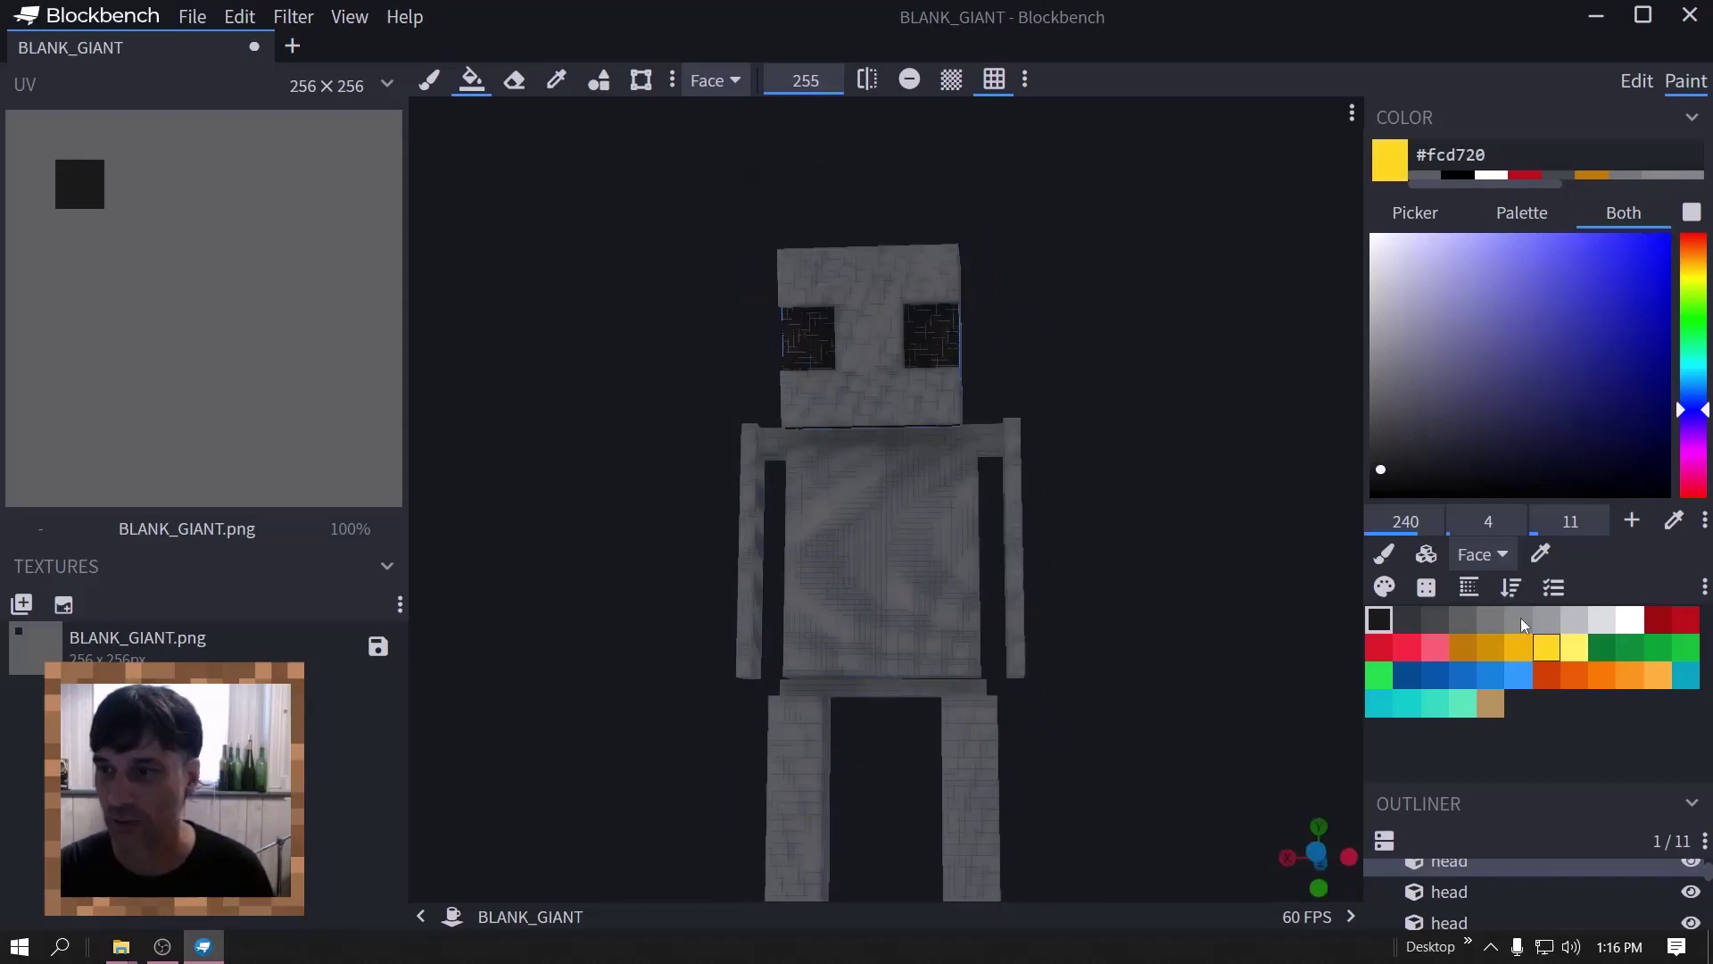
- Fill the front and back faces of the torso with light grey #979b9d
left_click(1541, 622)
left_click_drag(1084, 361, 1178, 402)
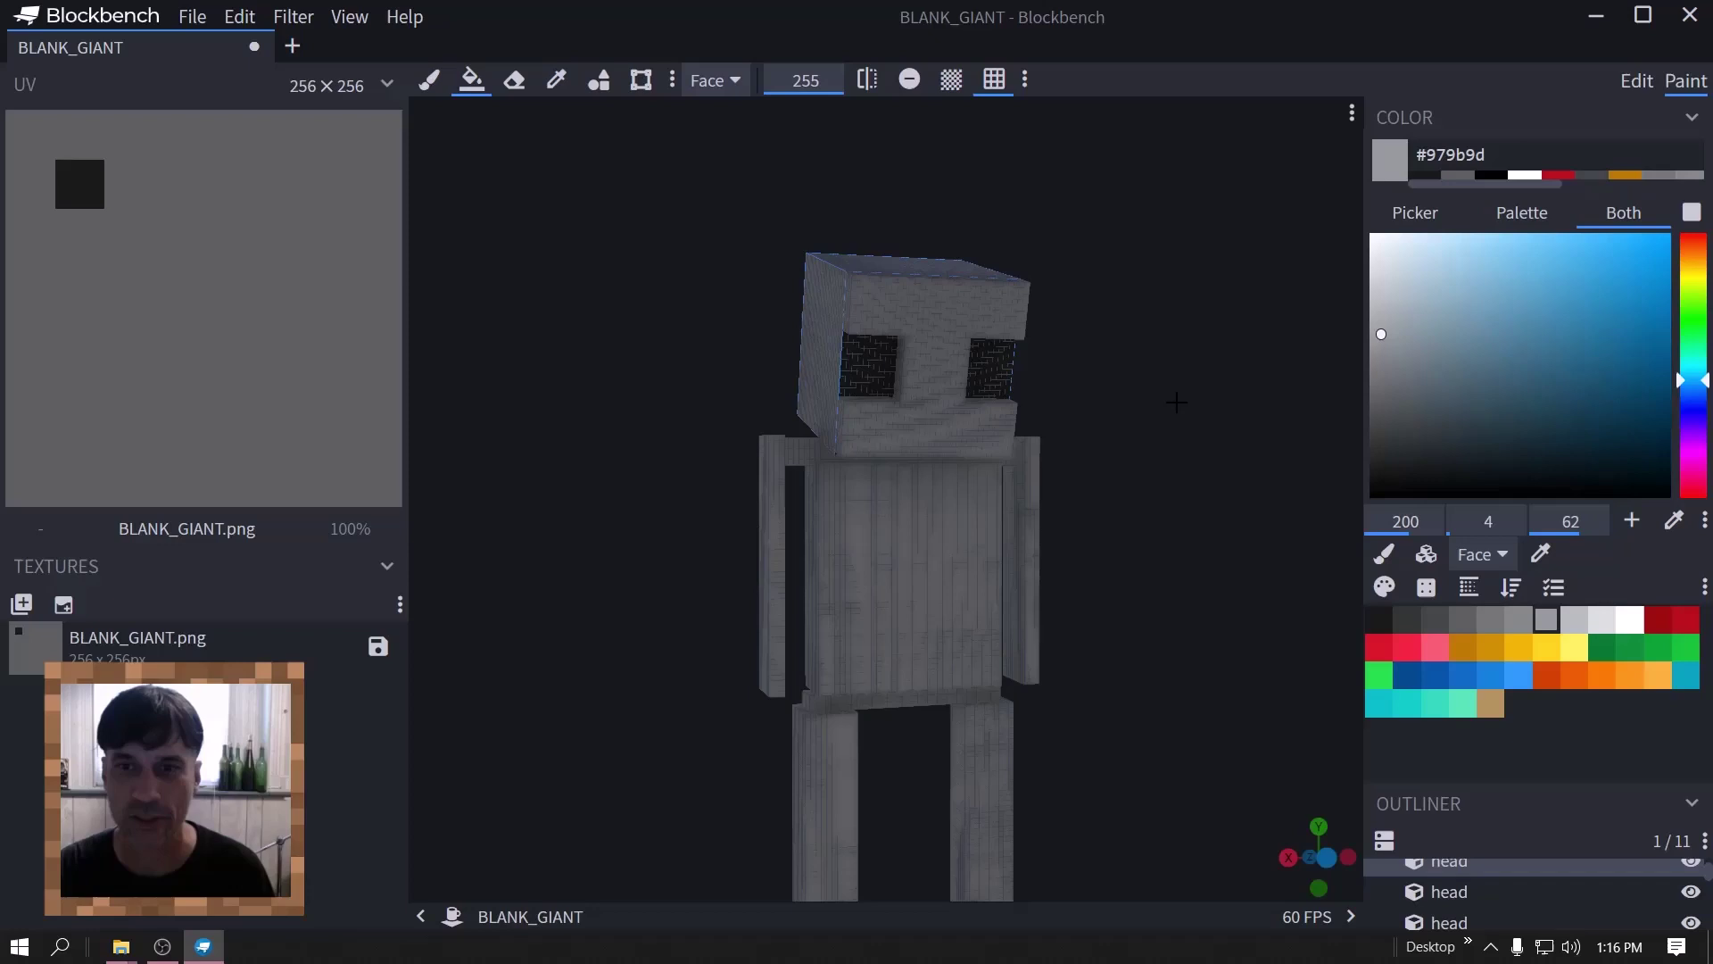
left_click(877, 603)
left_click_drag(1139, 295, 1115, 412)
scroll(1115, 412, "down", 3)
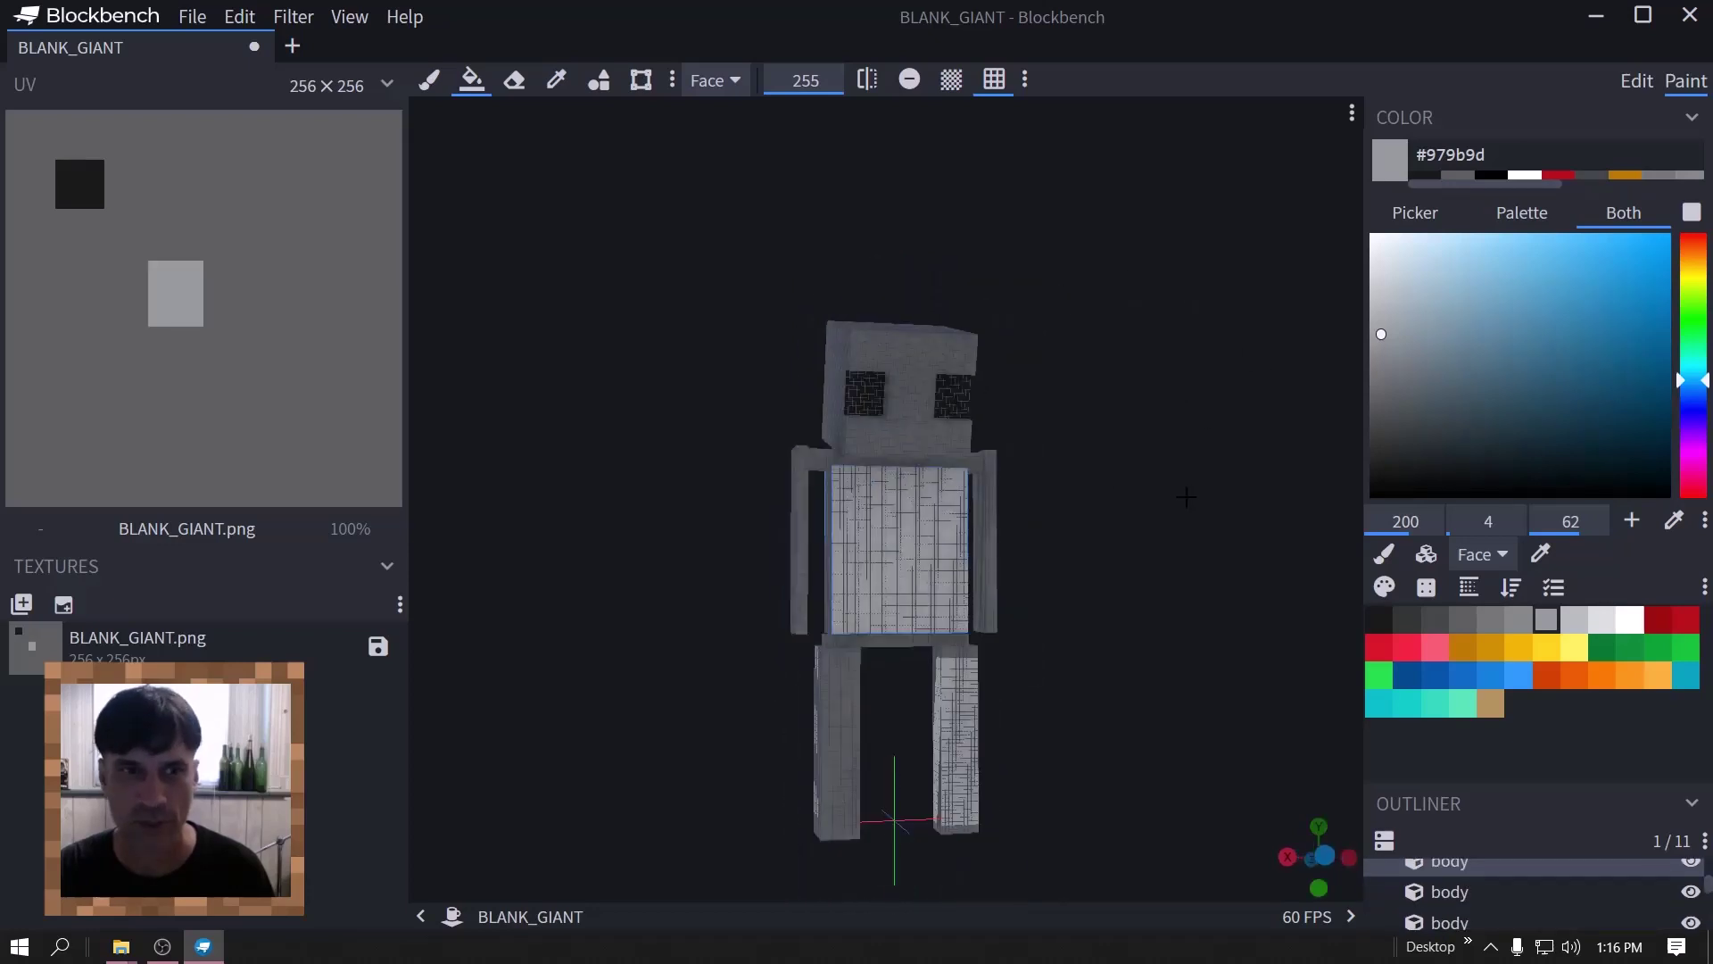
scroll(1122, 504, "up", 4)
left_click_drag(1157, 355, 1423, 385)
left_click(871, 592)
left_click_drag(969, 549, 1155, 581)
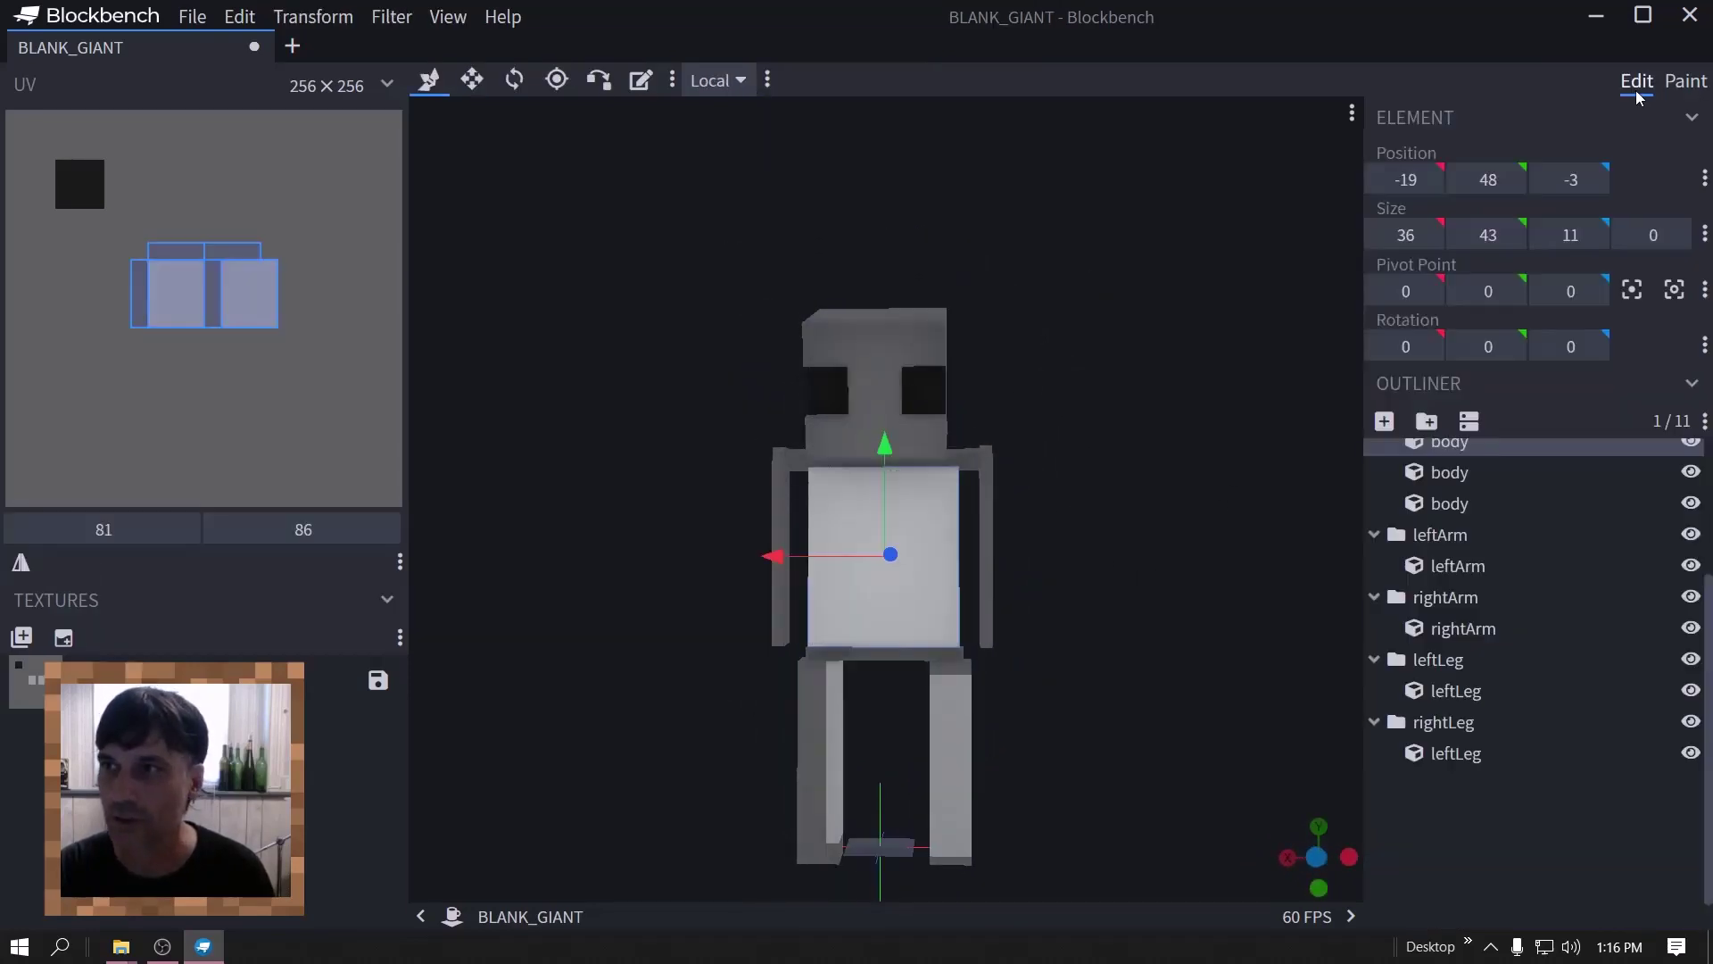
- In Edit mode, move the leg UV maps off the light grey patches, the right leg's to 0, 200 and the left leg's to 0, 197
left_click(946, 767)
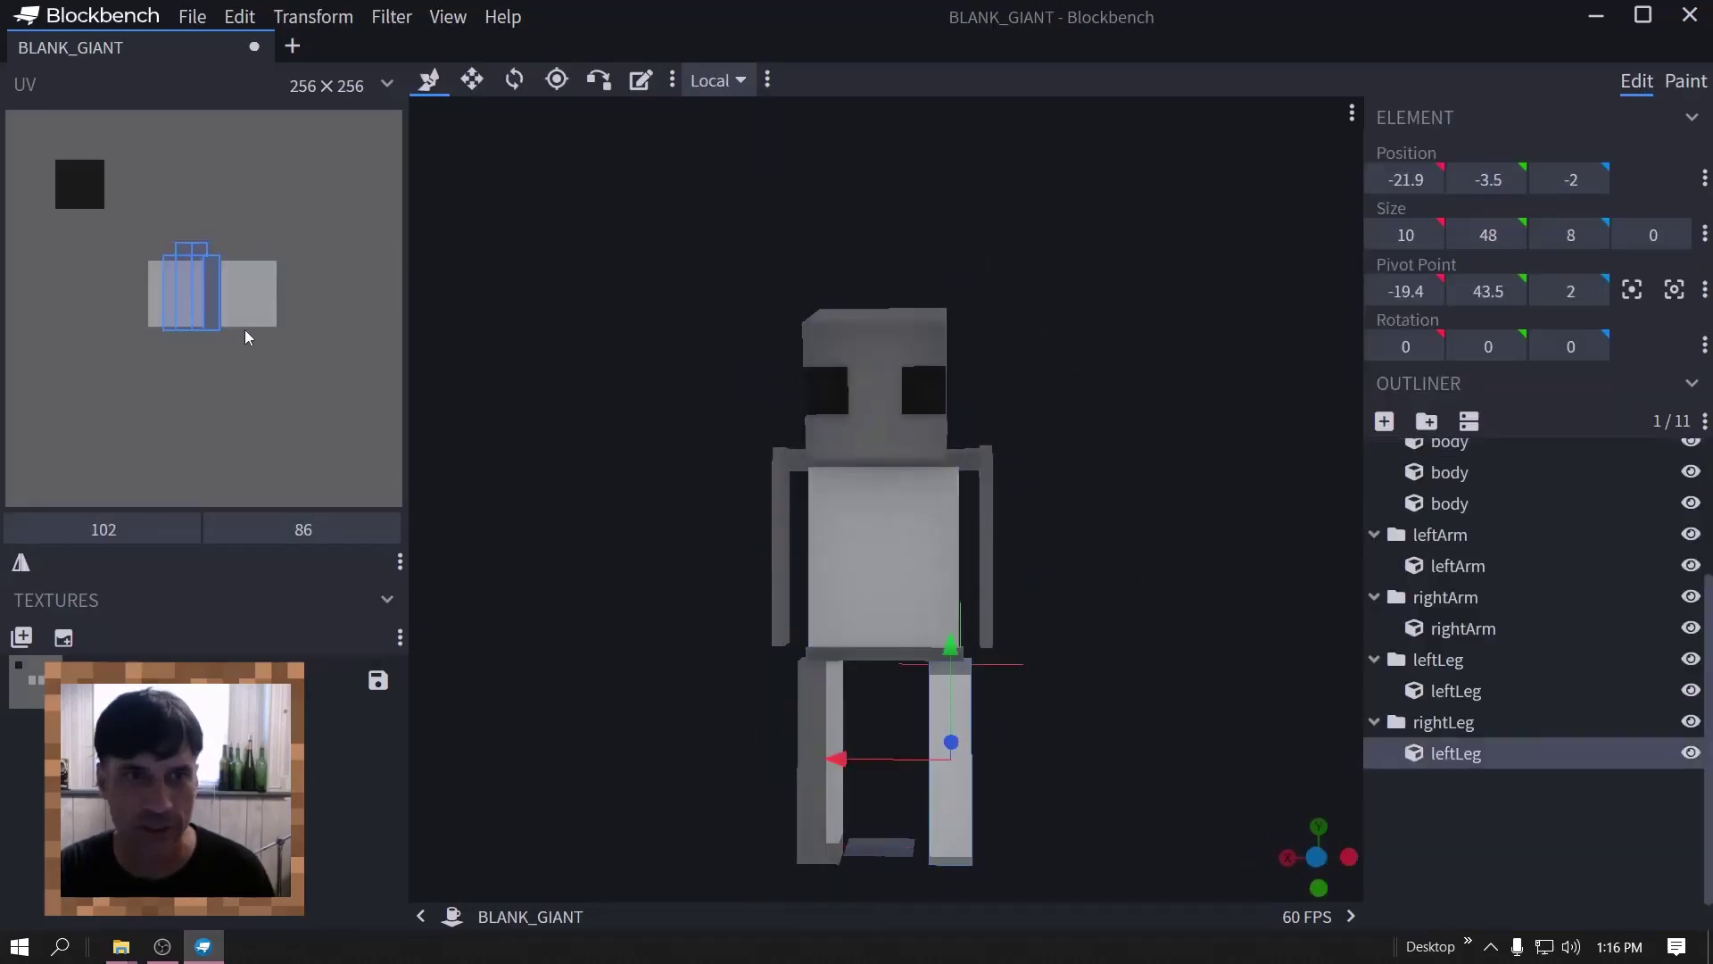
left_click_drag(192, 294, 34, 471)
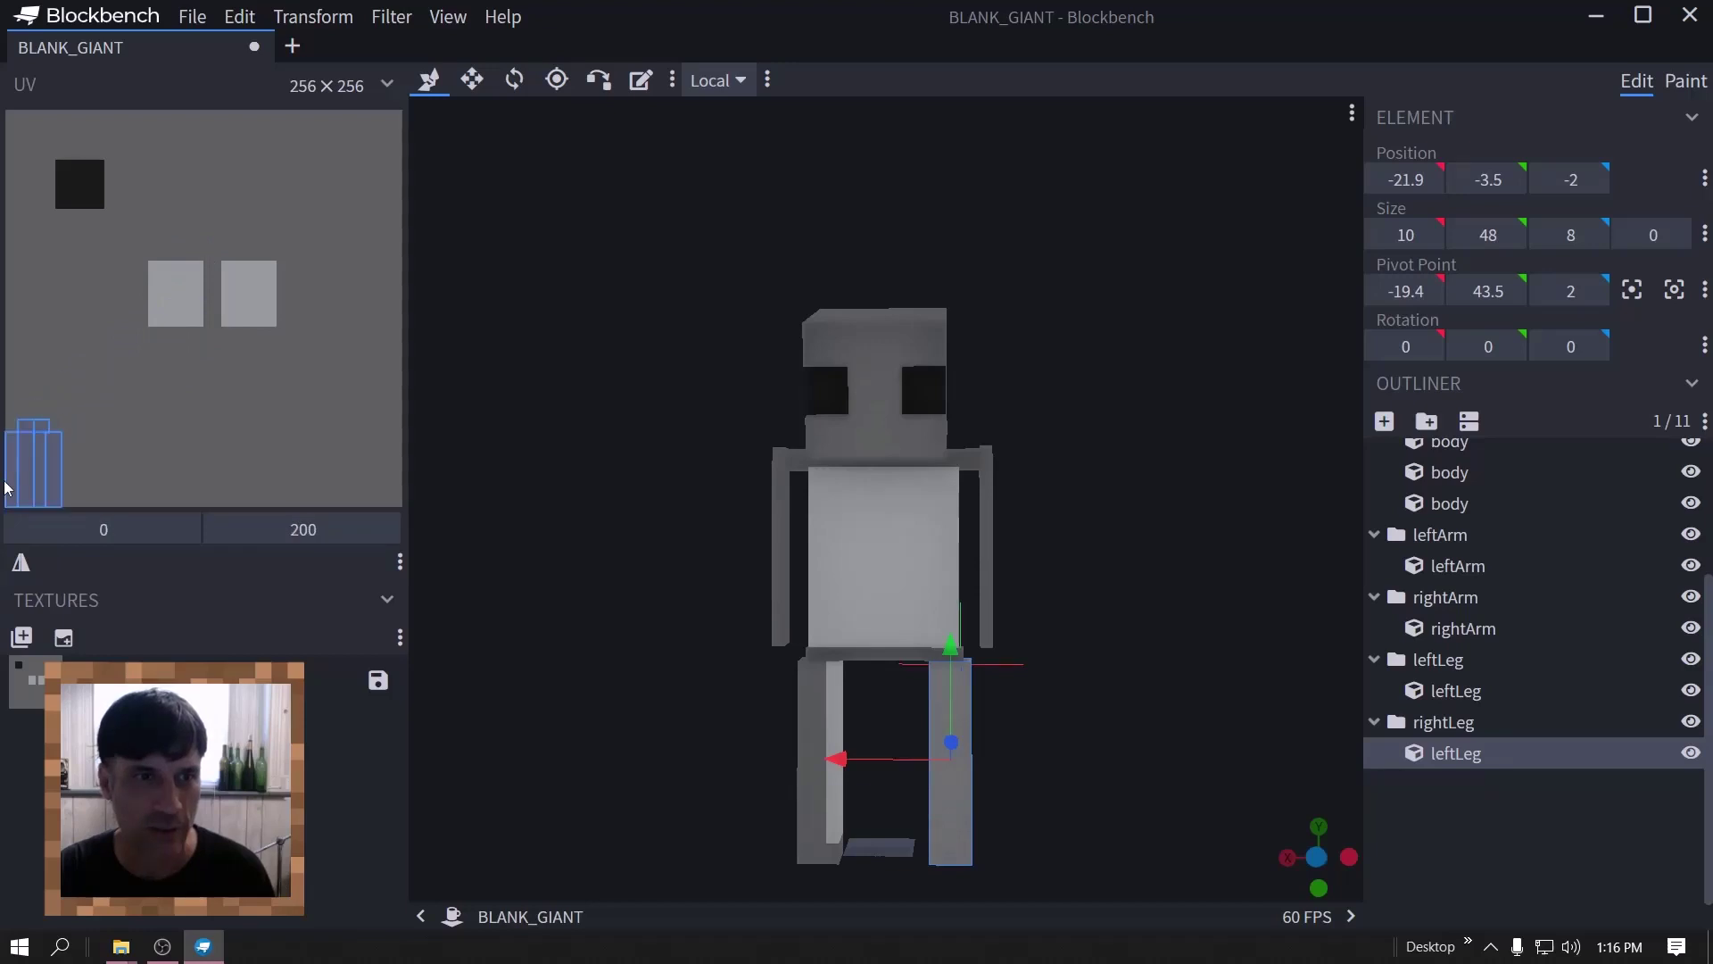
left_click(808, 757)
left_click_drag(249, 314, 56, 480)
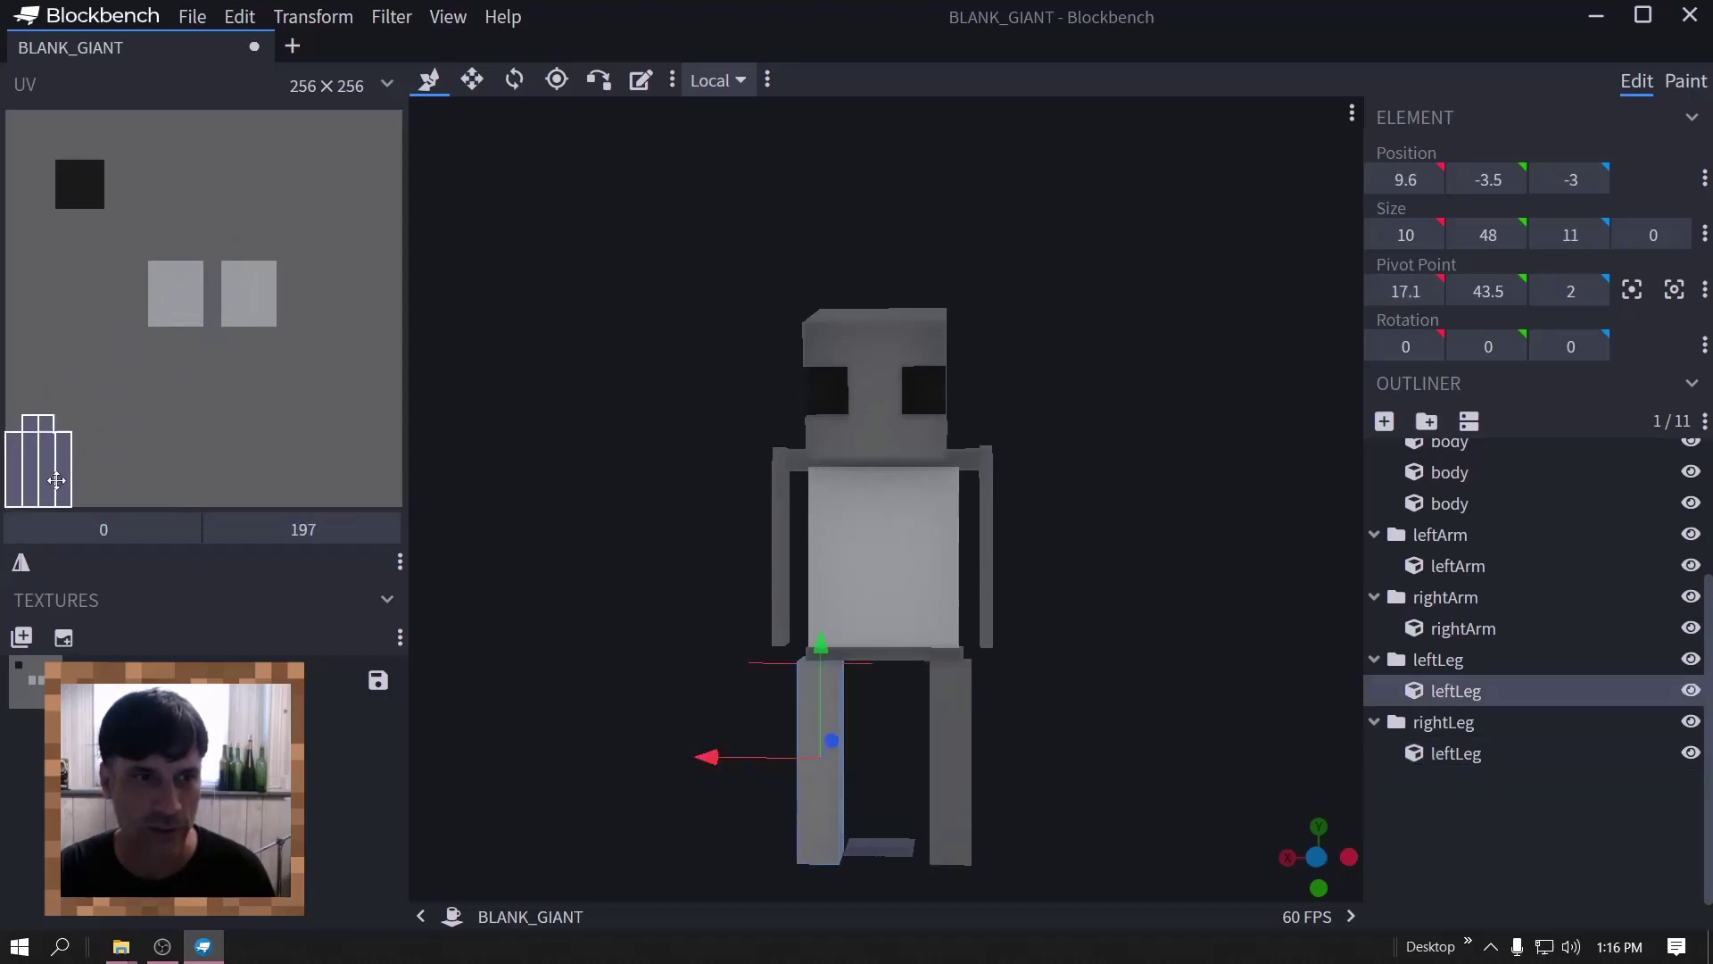
- Move the right arm's UV map to 228, 197 and the left arm's UV map to 232, 199
left_click_drag(1151, 651, 439, 570)
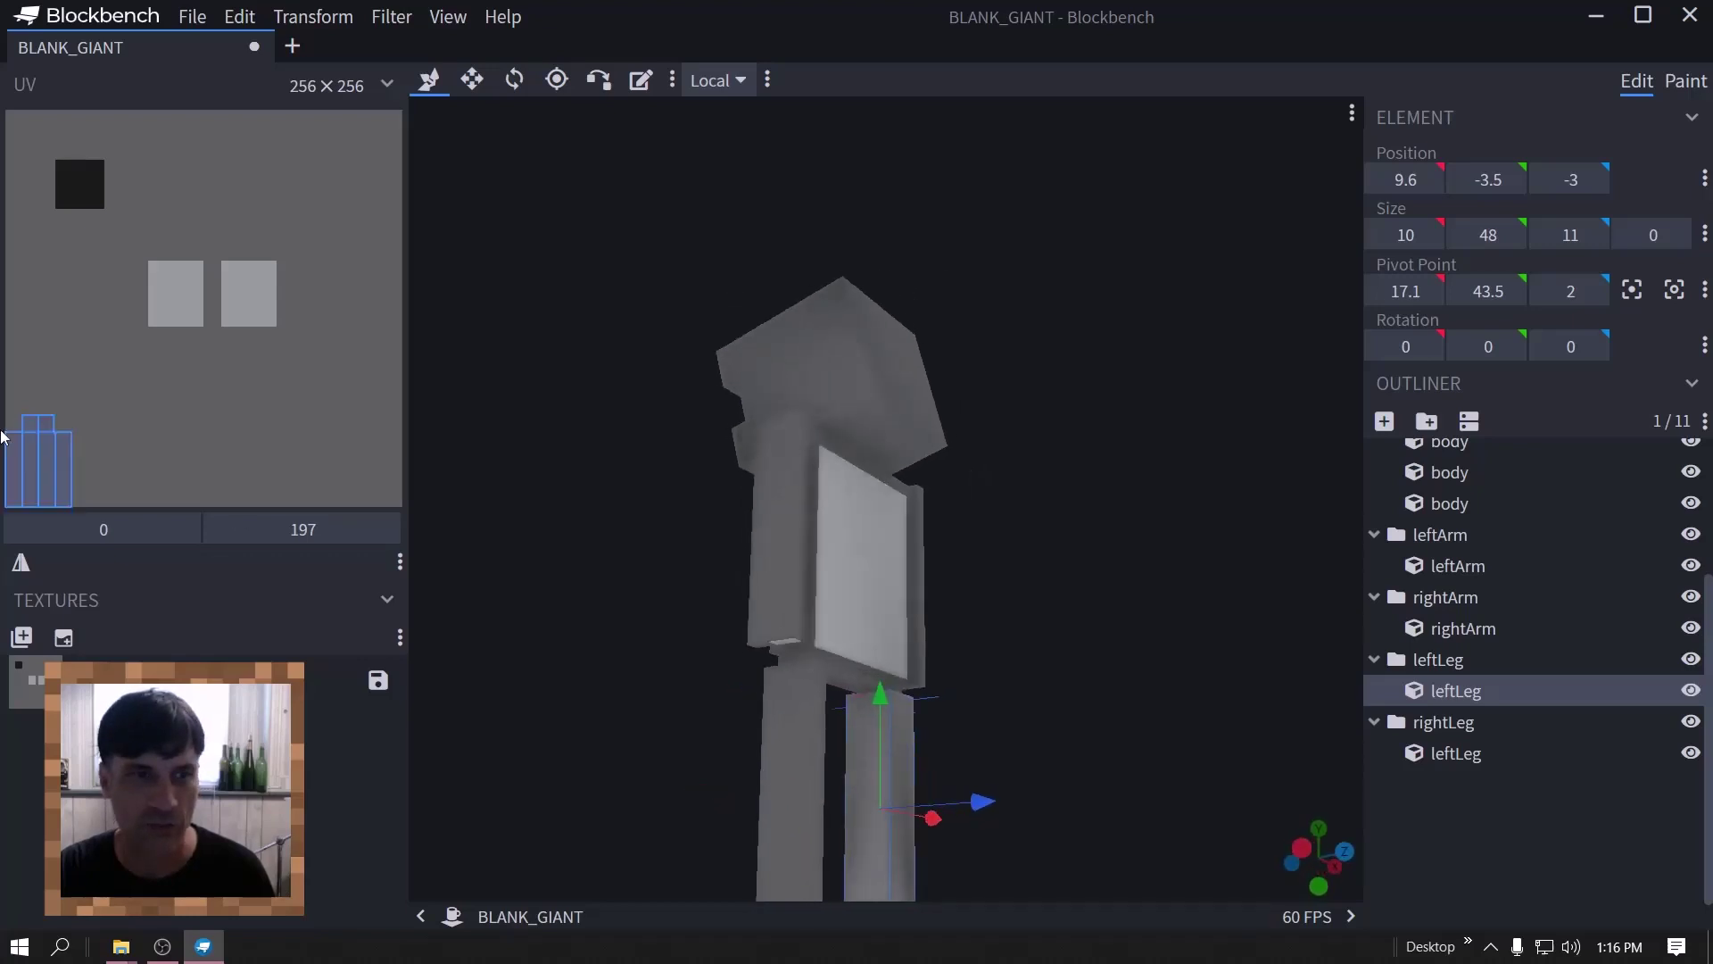
left_click_drag(1078, 502, 1017, 447)
left_click(749, 569)
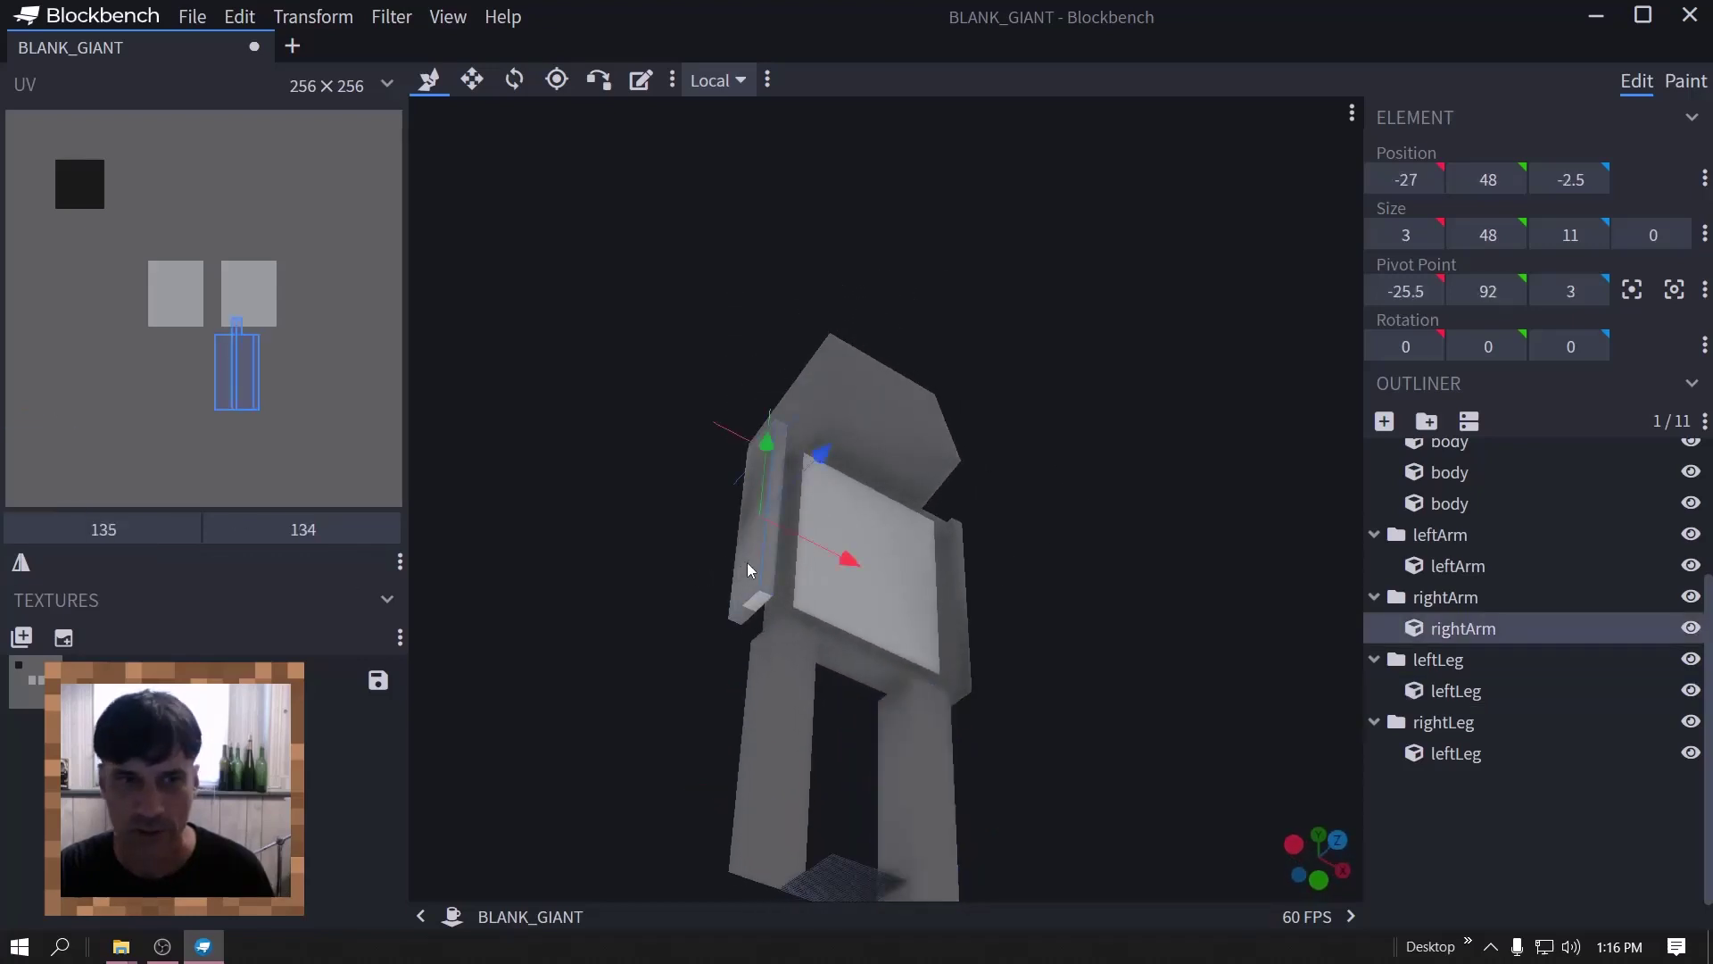
left_click_drag(222, 385, 366, 473)
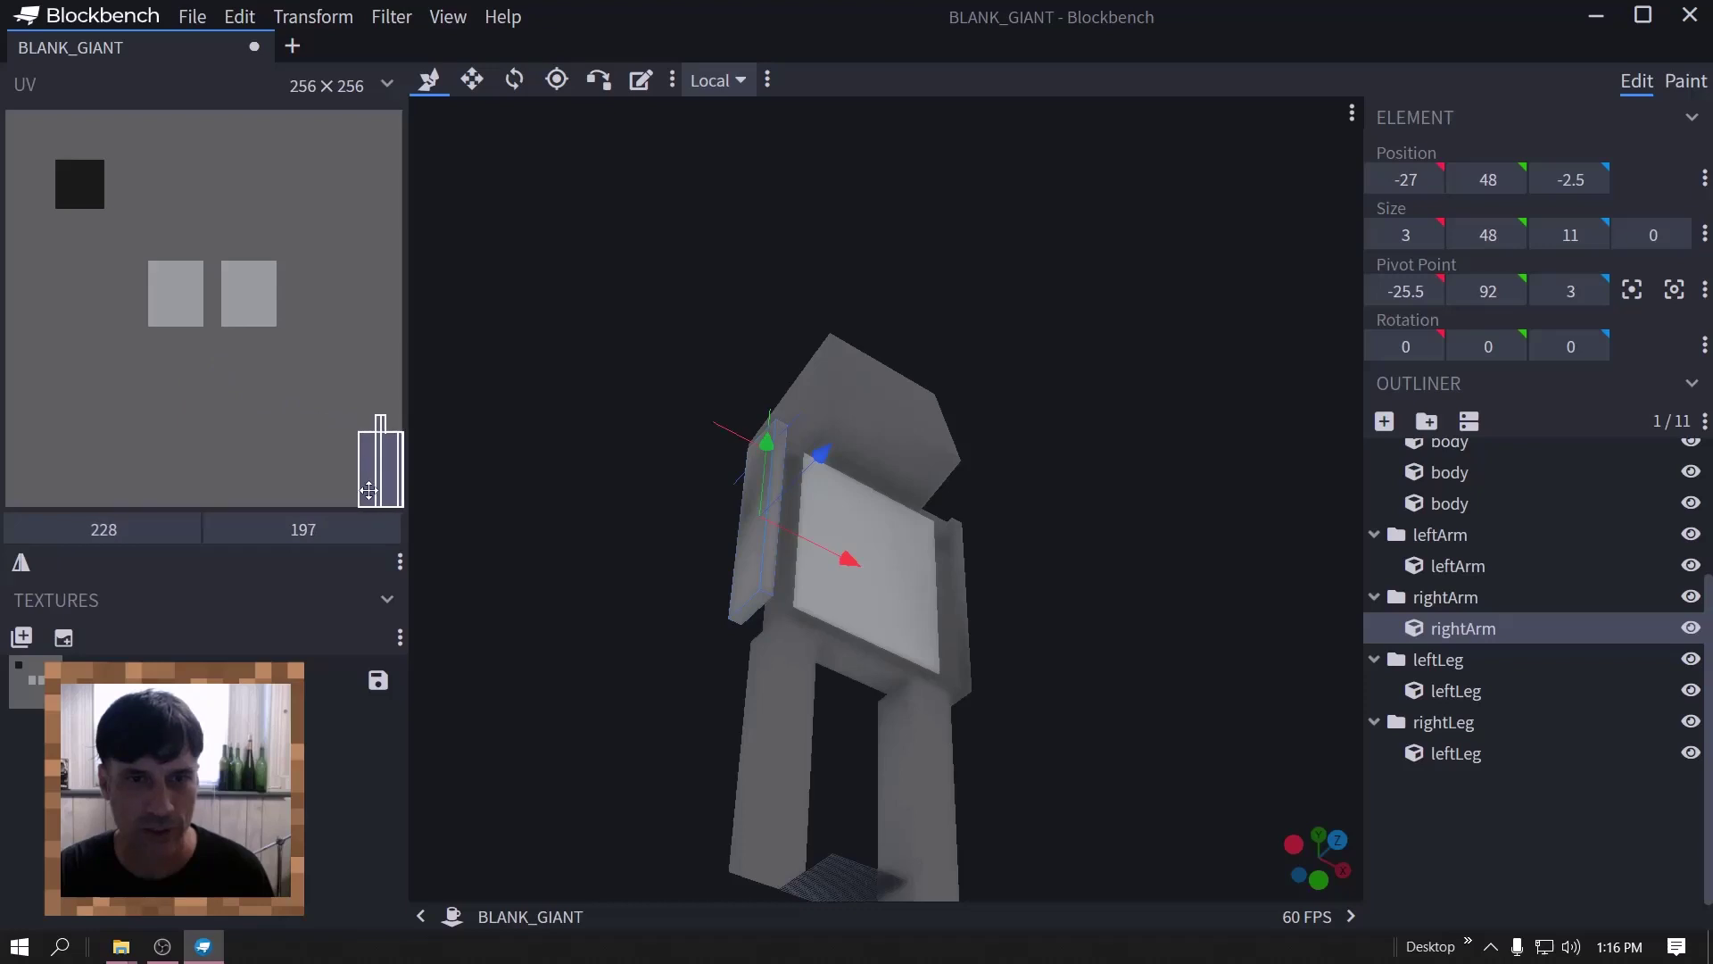
left_click_drag(1150, 636, 1036, 612)
left_click(1008, 610)
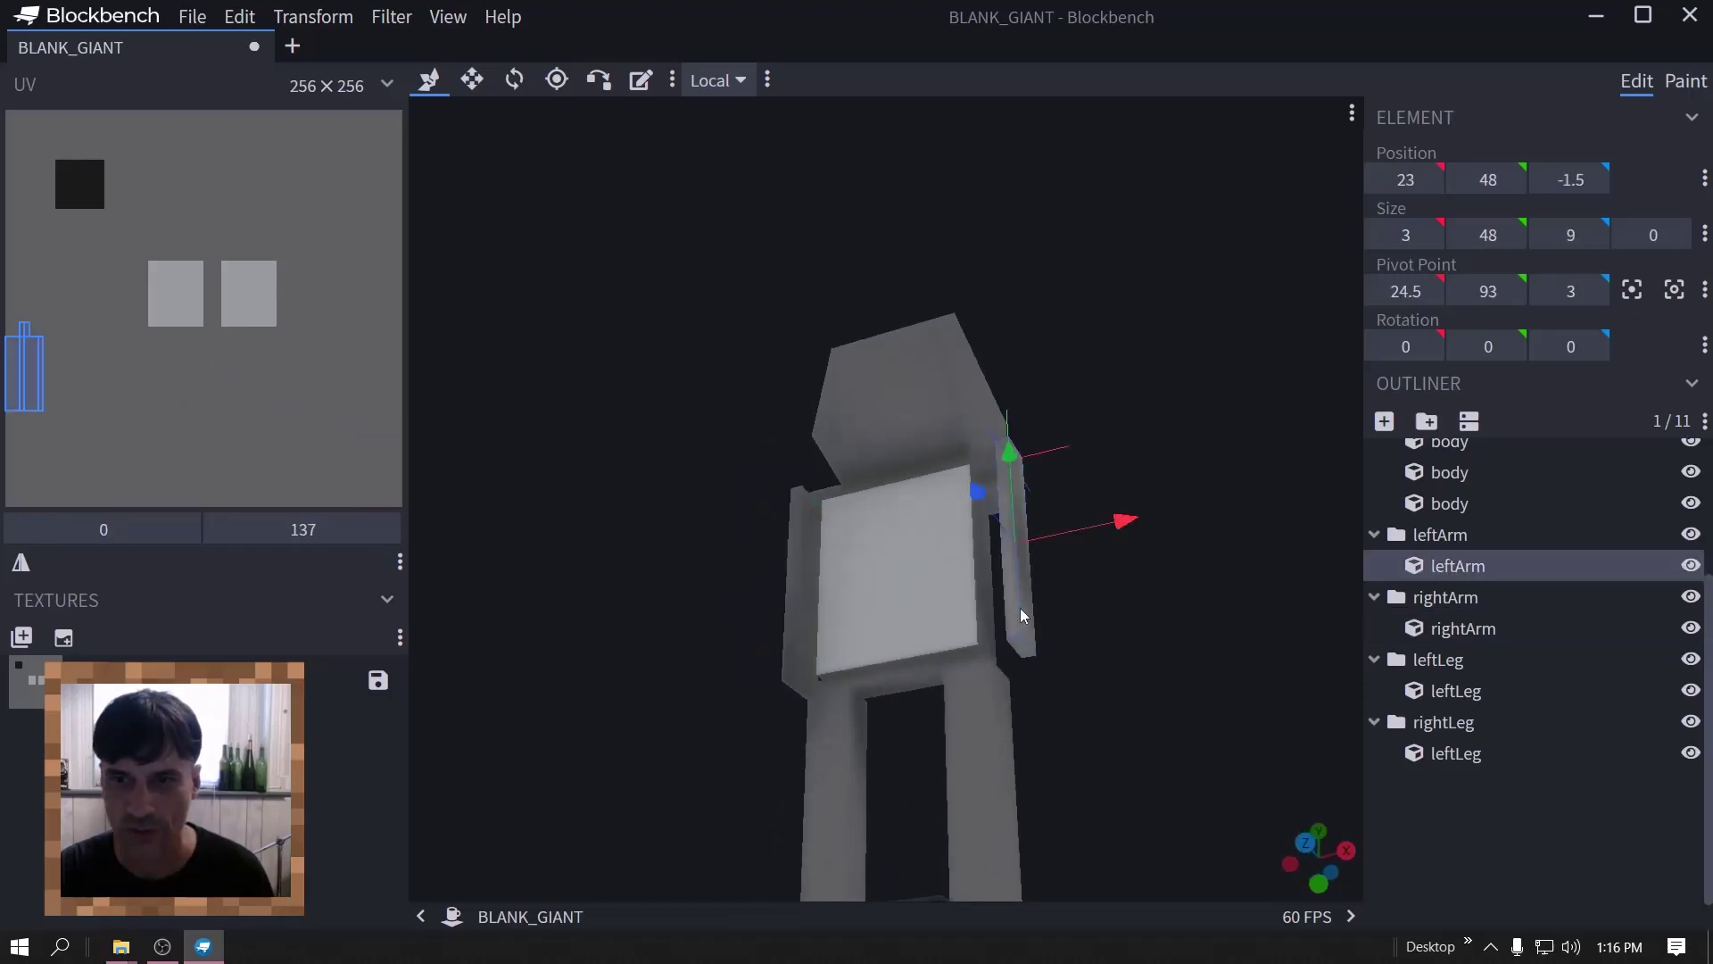
left_click_drag(41, 370, 407, 490)
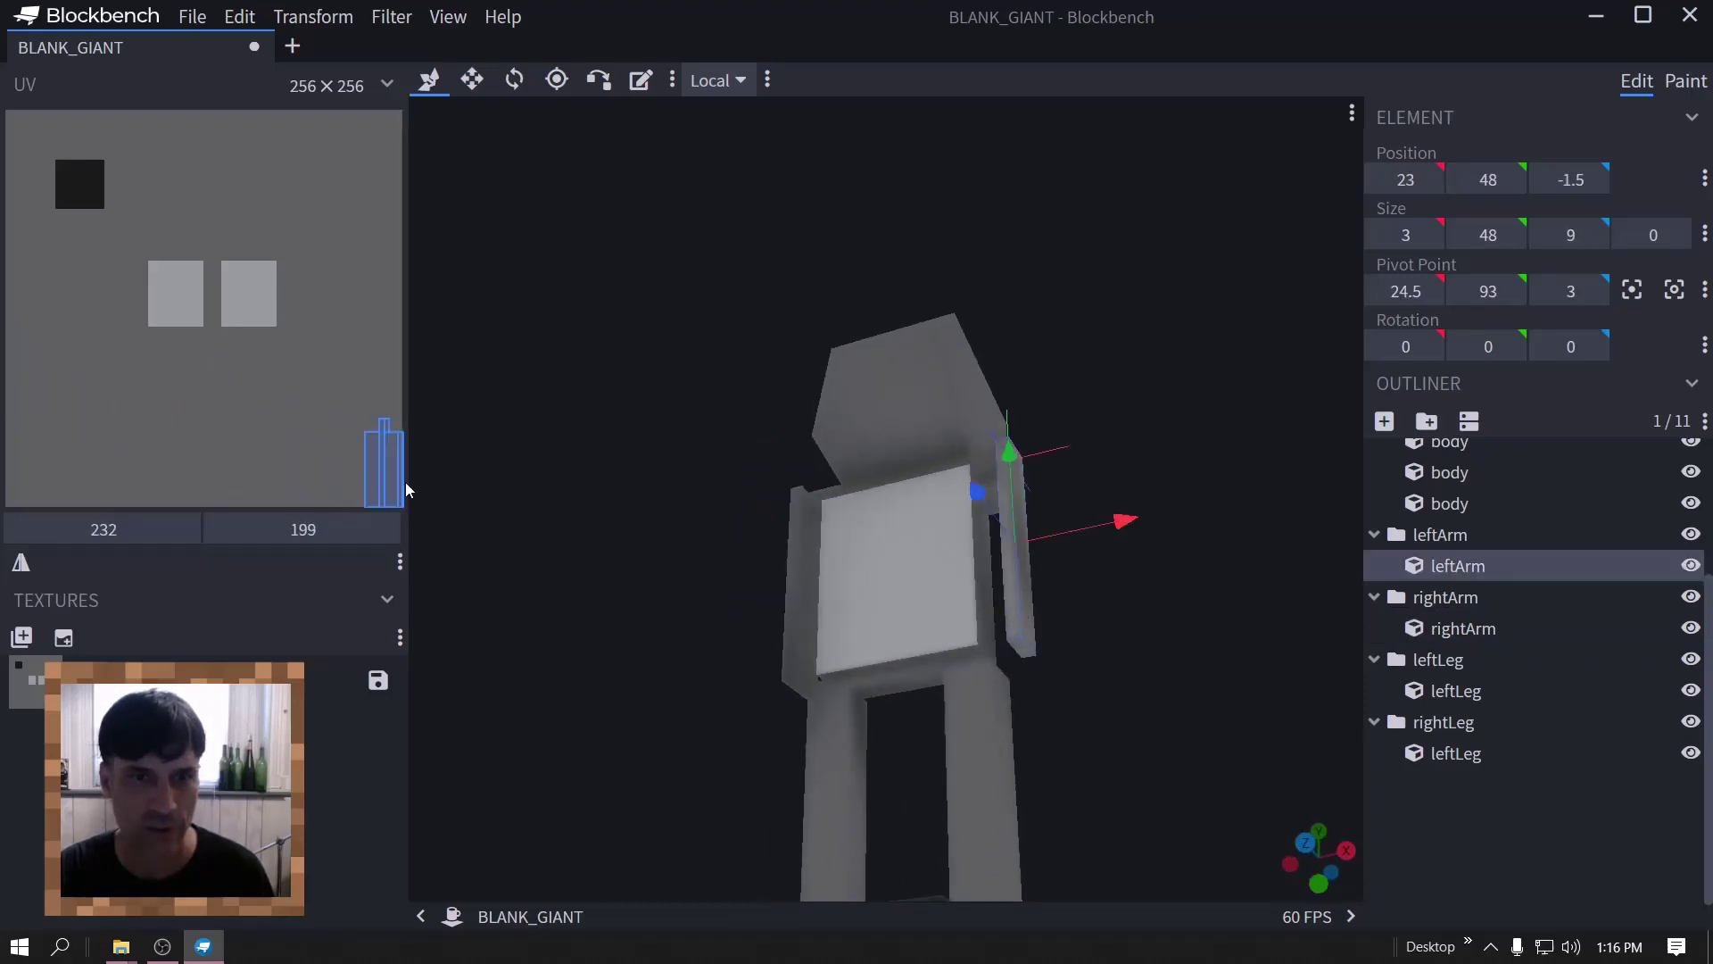
mouse_move(714, 468)
left_mouse_down()
mouse_move(1083, 553)
mouse_move(1198, 510)
mouse_move(1178, 482)
left_mouse_up()
- Use the Paint Bucket in Paint mode to fill the broad faces of the arms with light grey #979b9d
left_click(1685, 80)
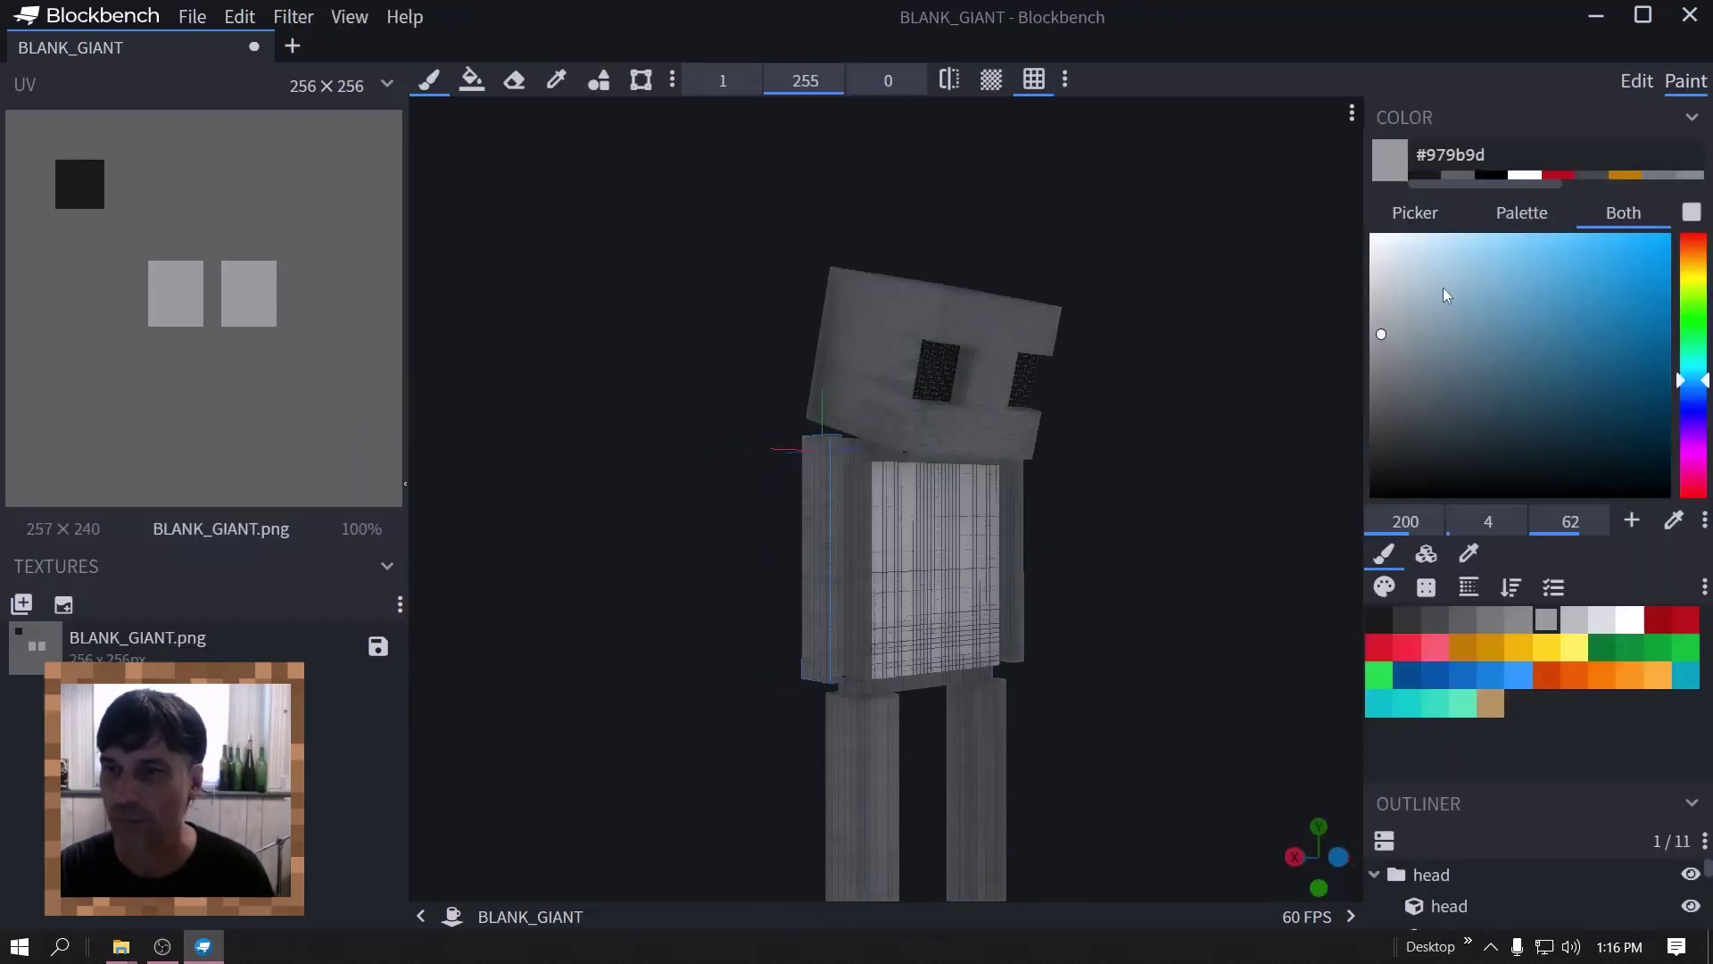
left_click(471, 80)
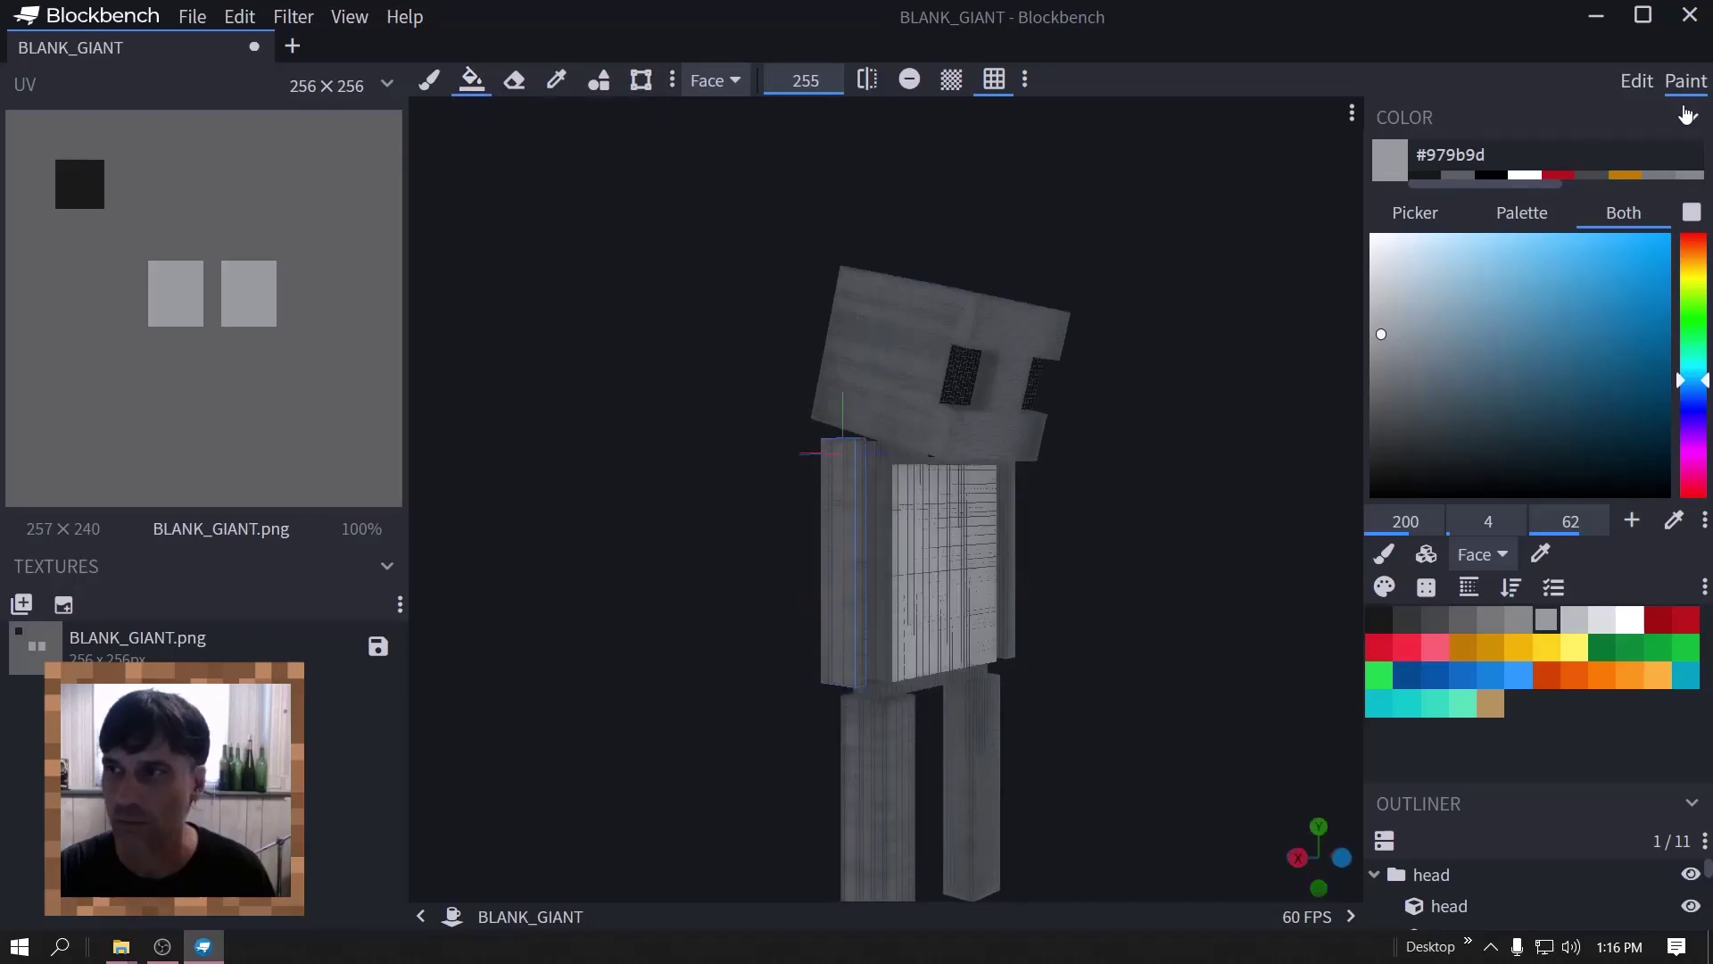
left_click(842, 541)
left_click_drag(665, 607, 1248, 469)
left_click(930, 554)
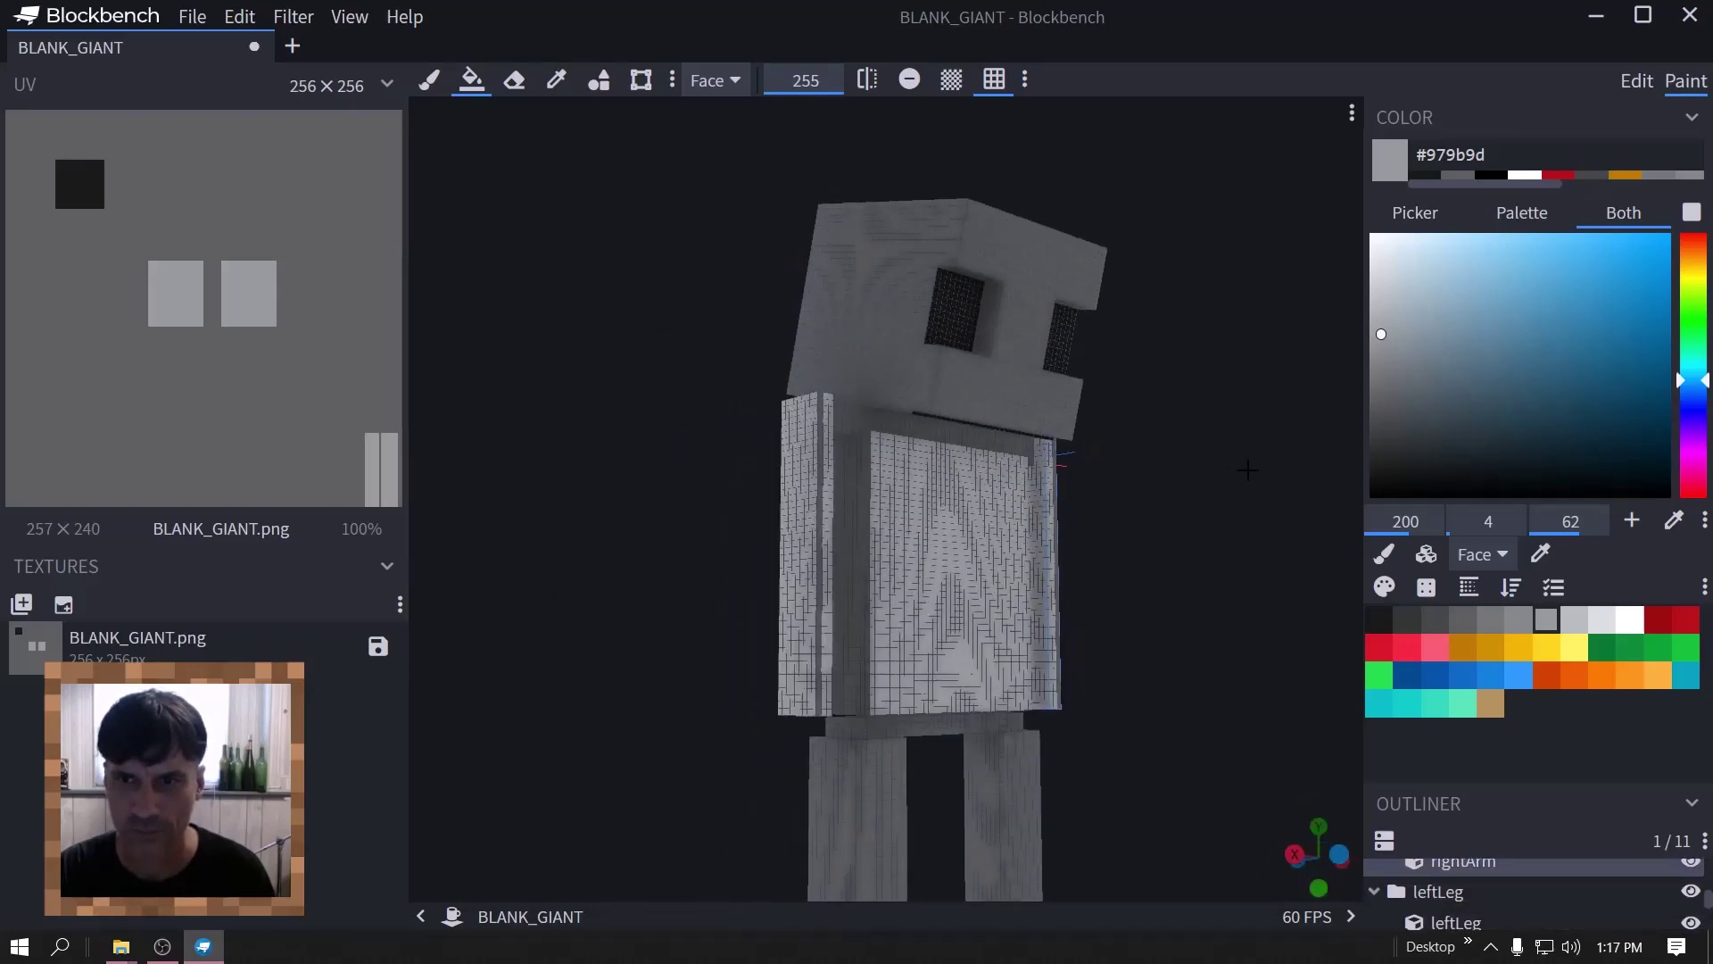
- In Edit mode, separate the arm UV maps, moving the left arm's to 232, 141 and the right arm's to 188.5, 197
left_click(1637, 81)
left_click_drag(730, 275, 298, 486)
mouse_move(627, 428)
left_mouse_down()
mouse_move(509, 455)
mouse_move(646, 432)
left_mouse_up()
left_click(746, 524)
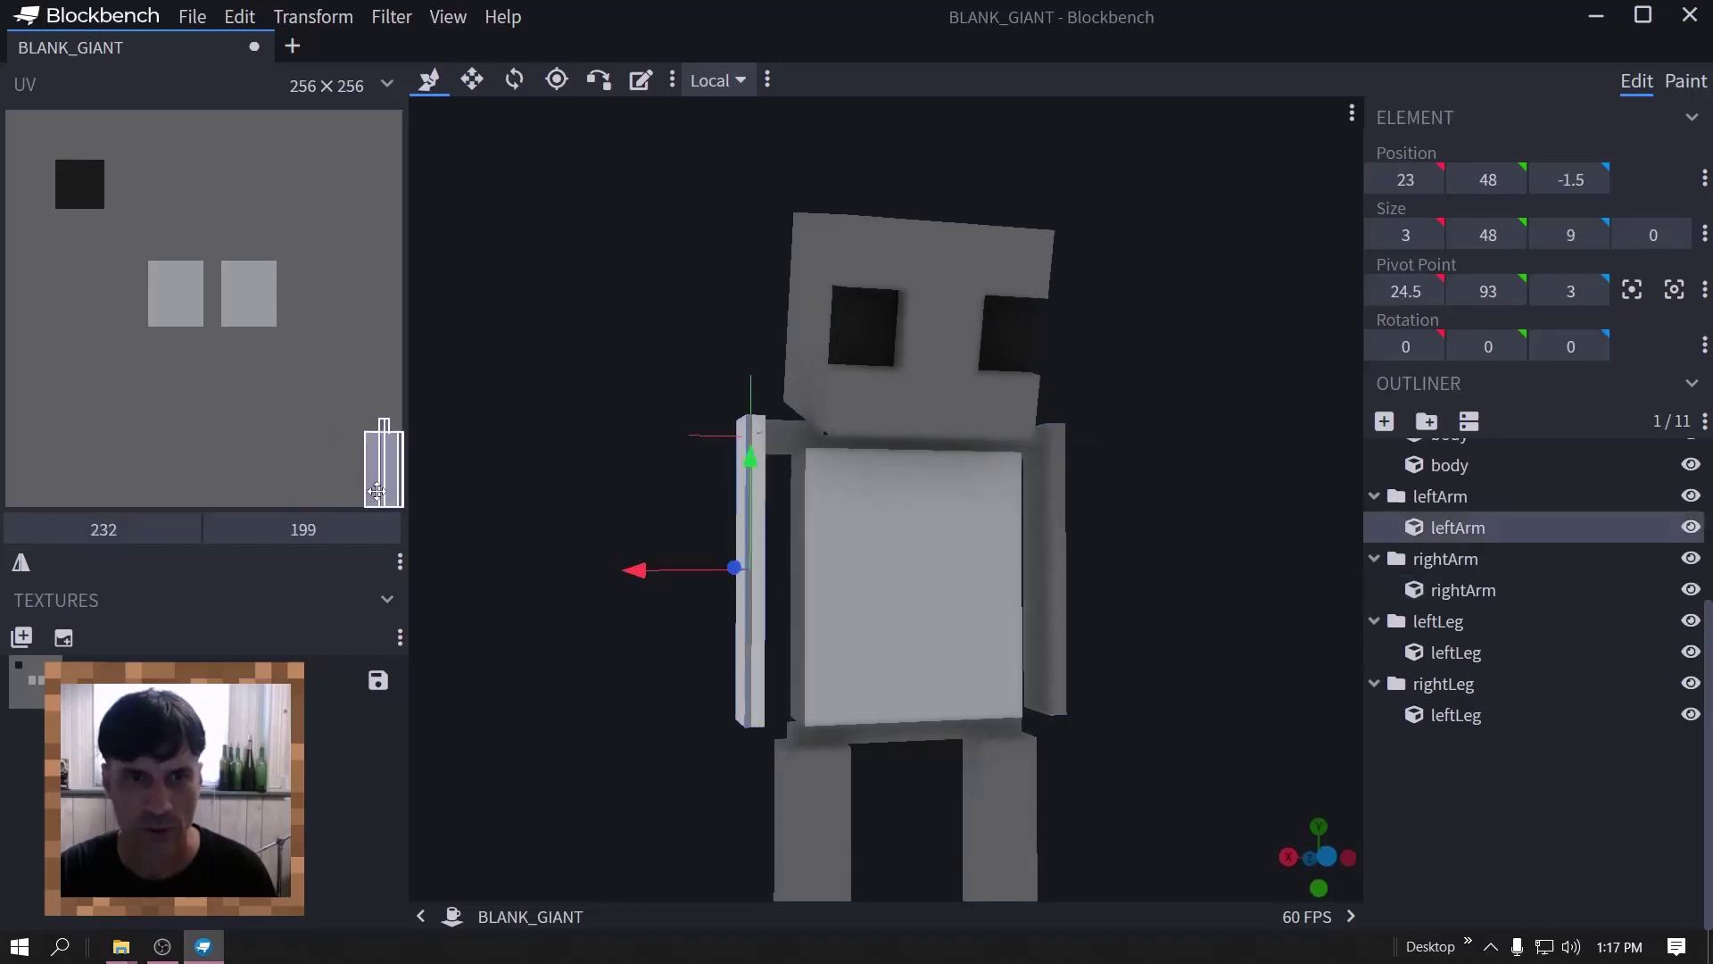
left_click_drag(376, 490, 510, 411)
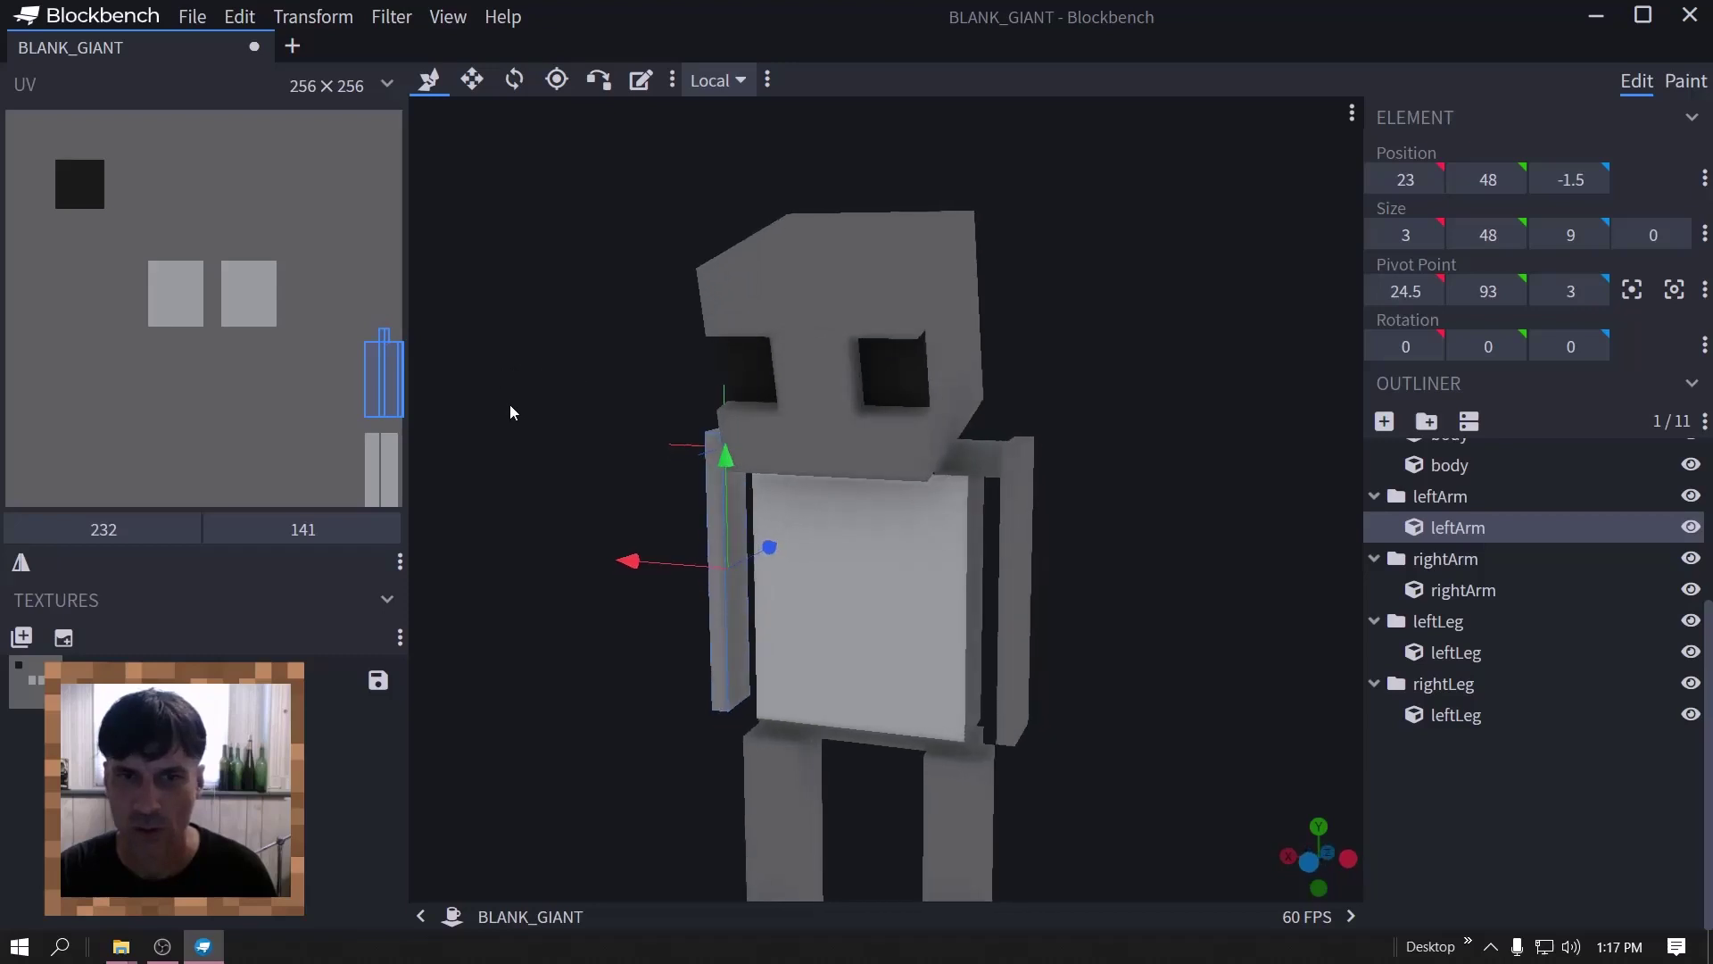
left_click(1004, 586)
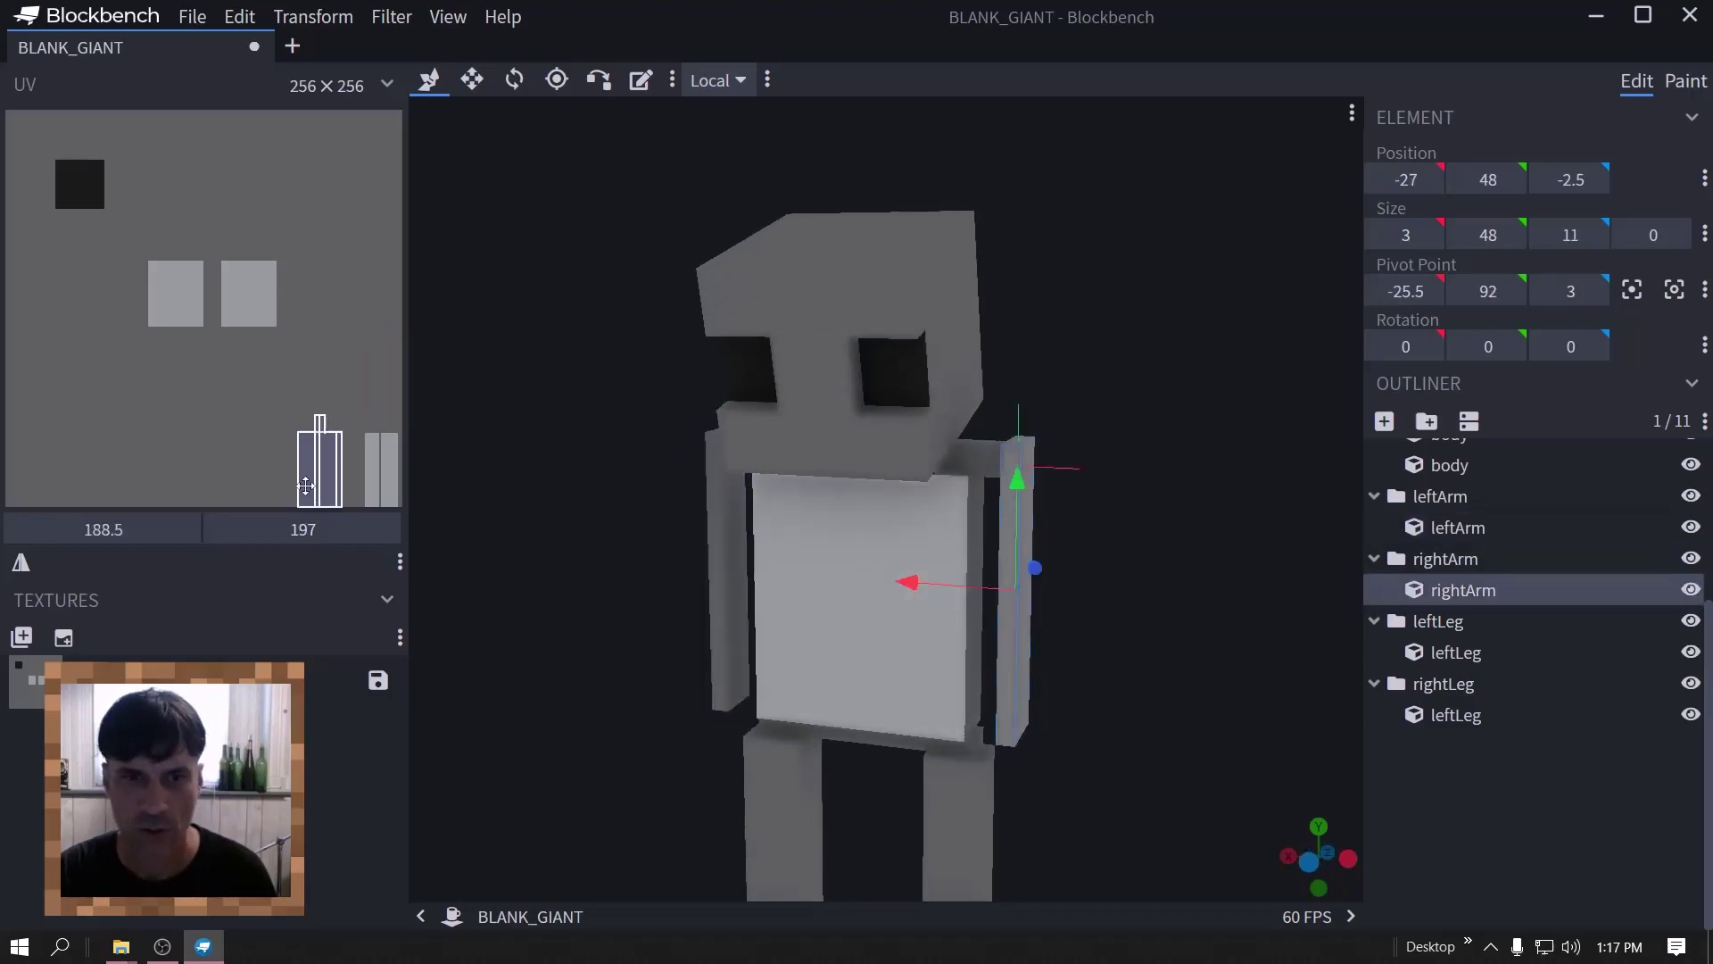
mouse_move(331, 485)
left_mouse_down()
mouse_move(393, 486)
mouse_move(336, 484)
left_mouse_up()
- In Paint mode, use the Paint Bucket to fill the outer side faces of both arms with light grey #979b9d
left_click(1685, 80)
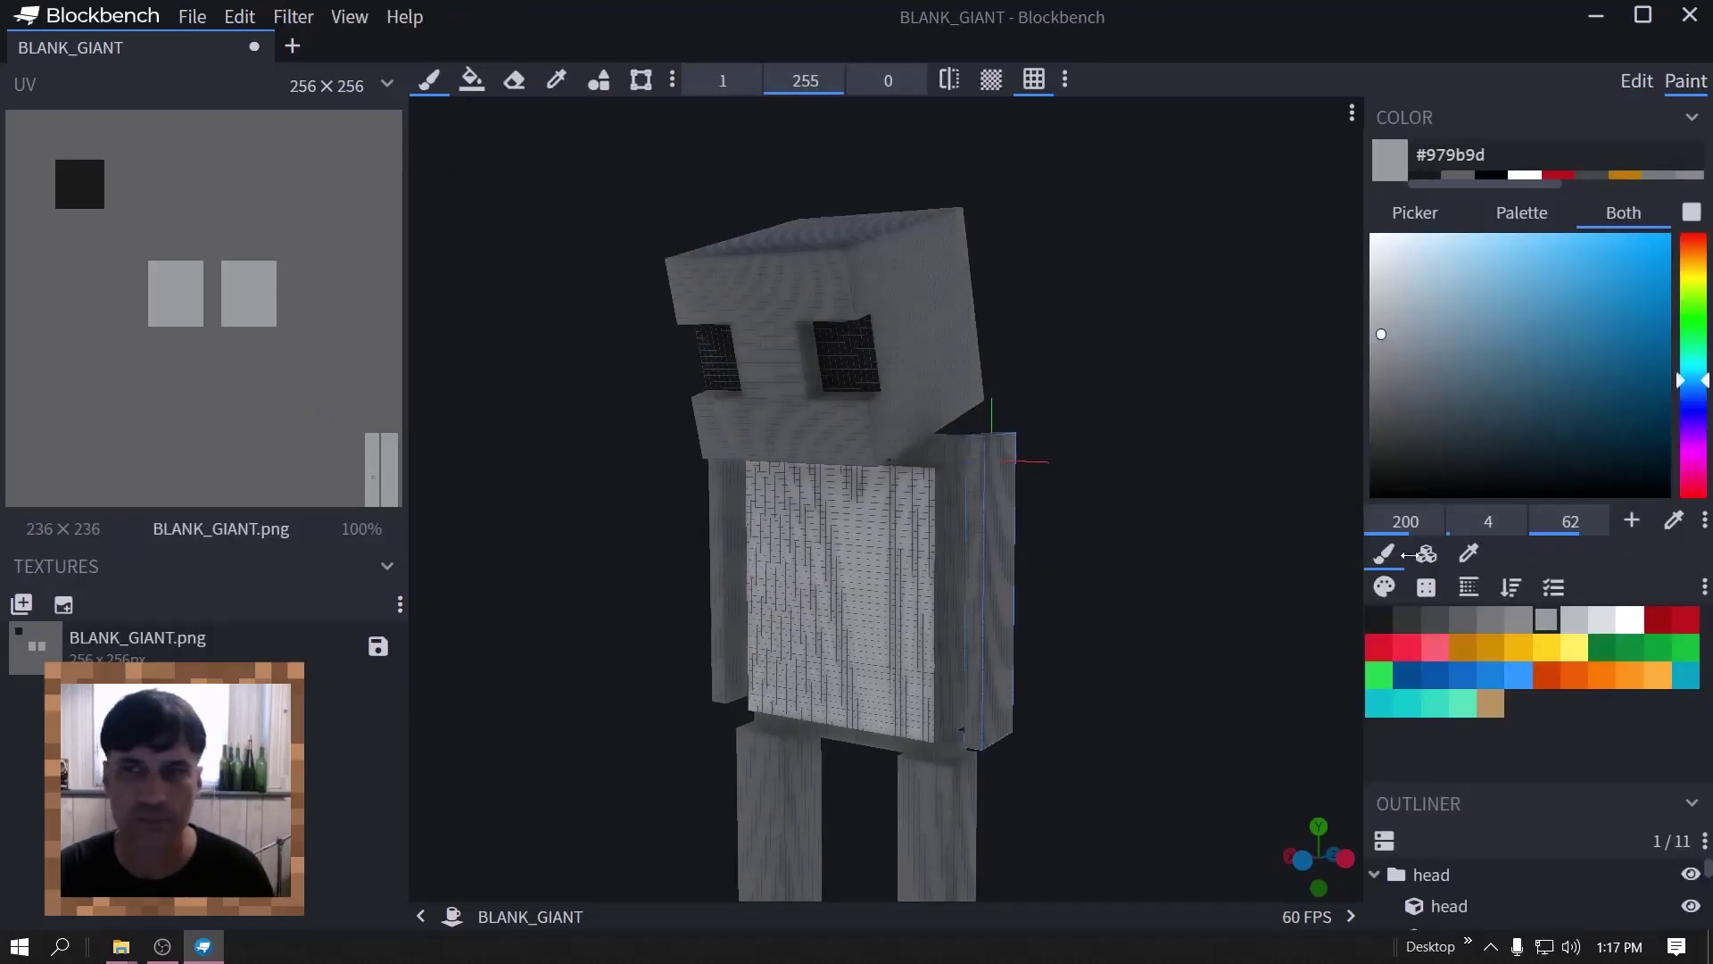
left_click_drag(1246, 402, 893, 490)
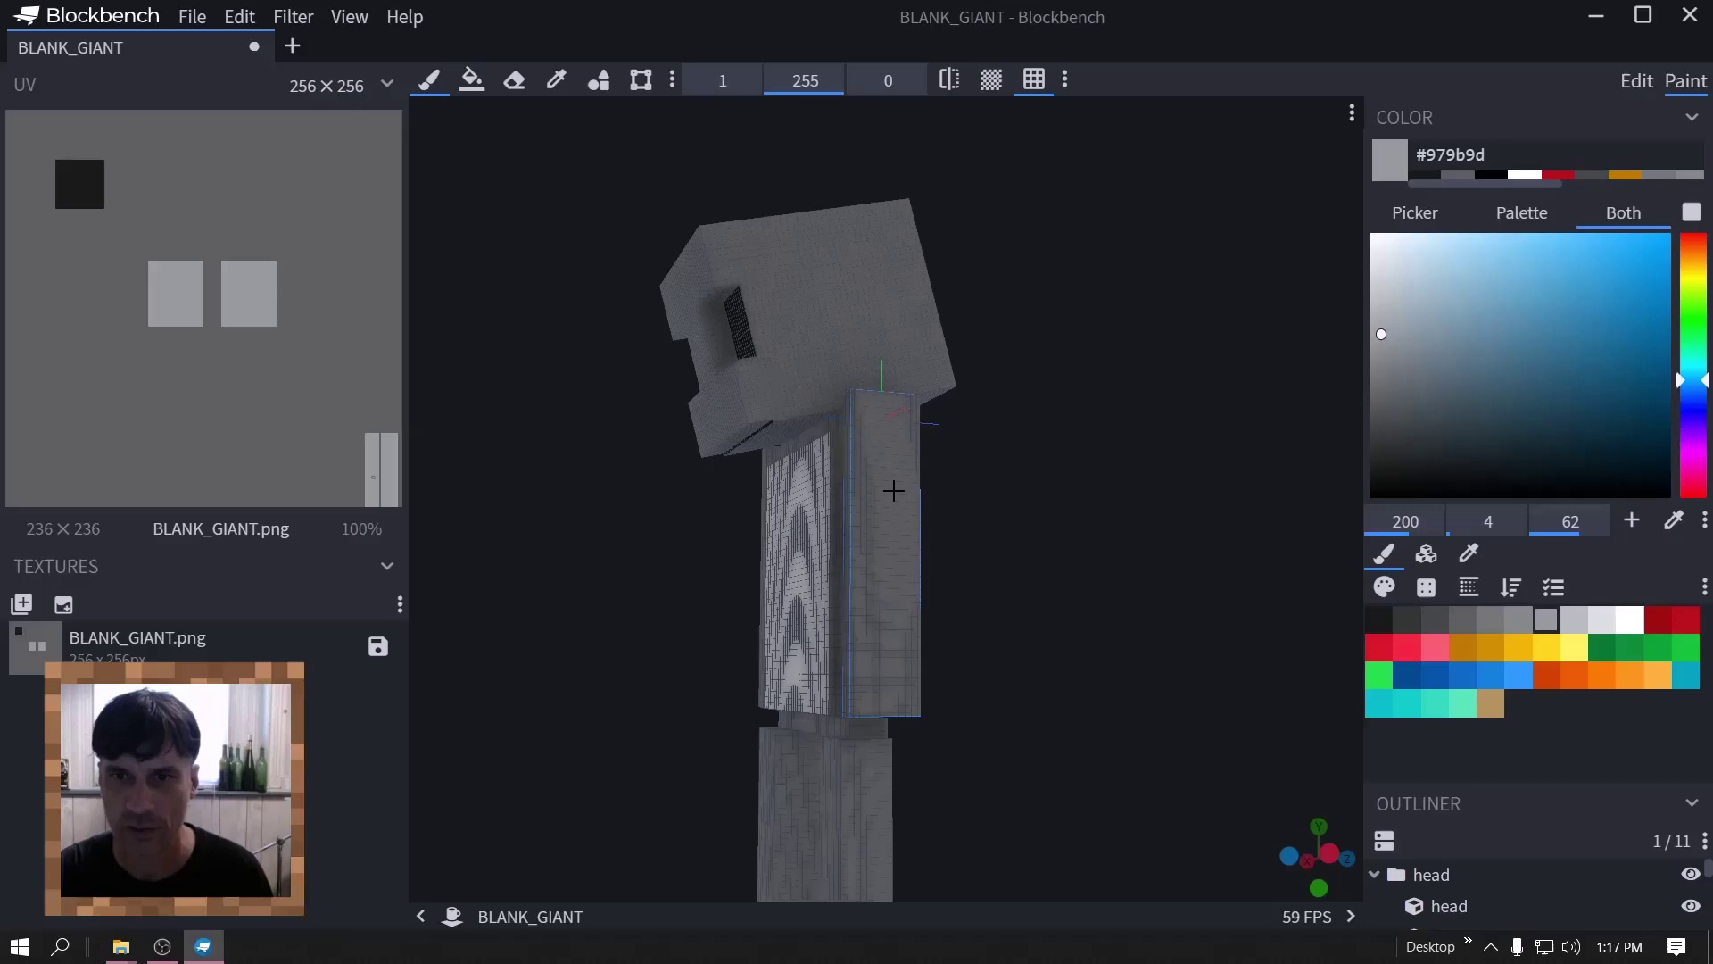
left_click(893, 490)
left_click(472, 80)
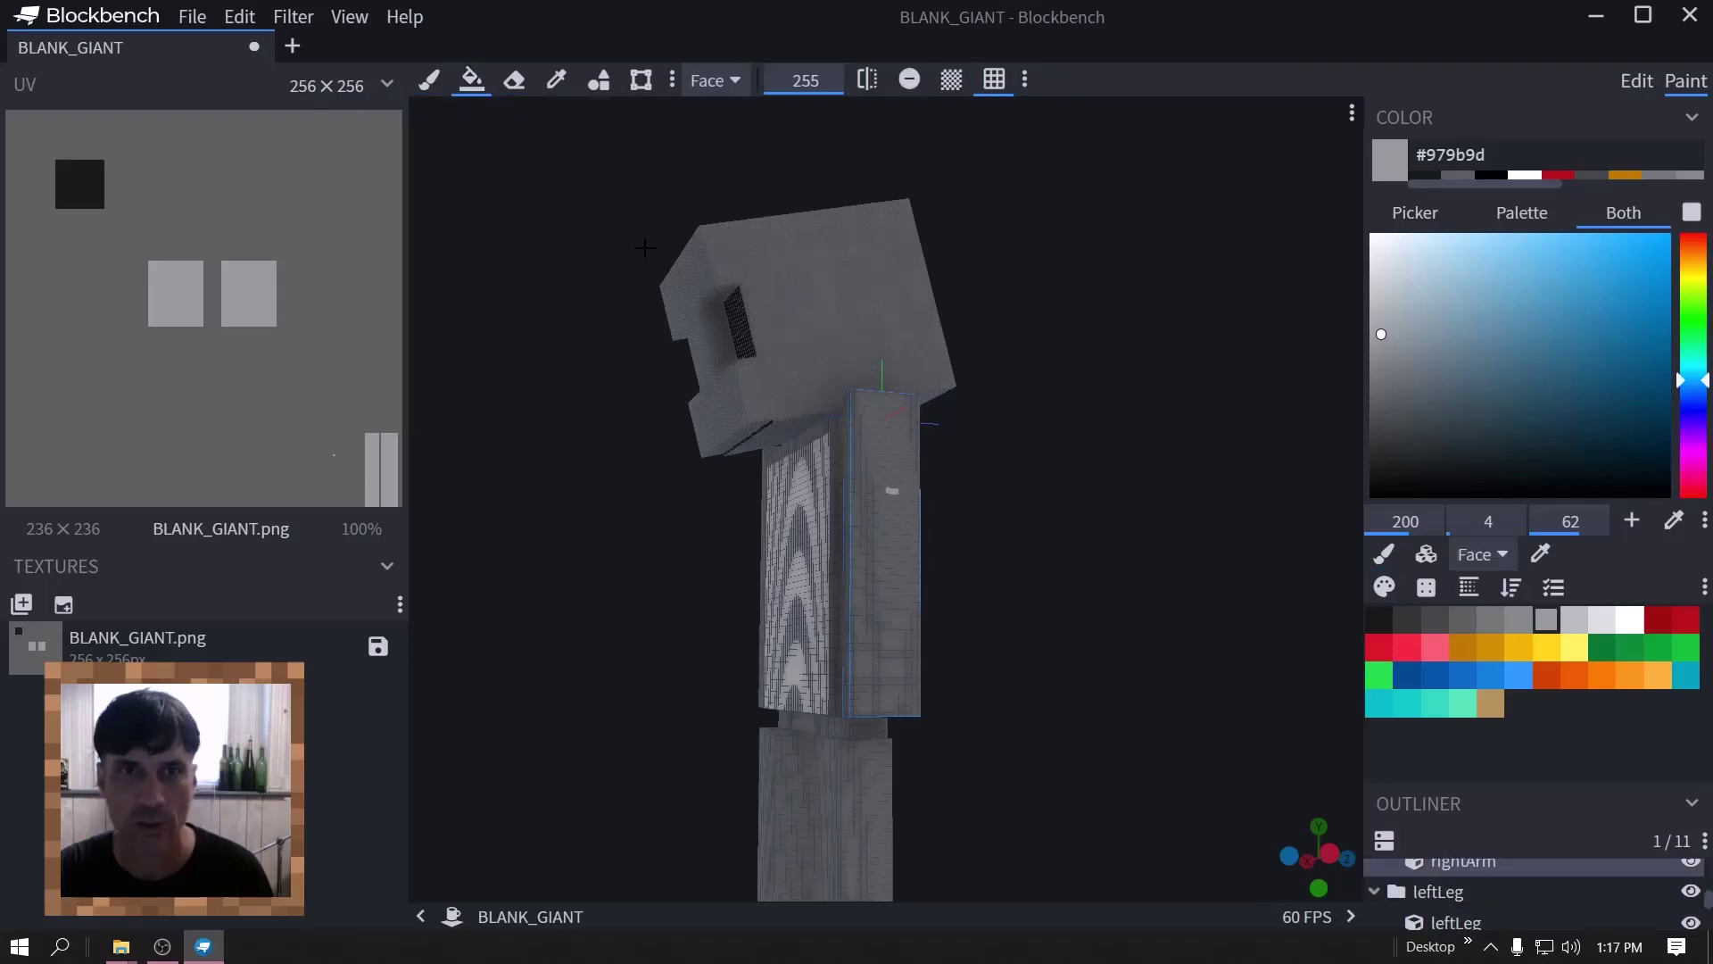
left_click(854, 533)
left_click_drag(1000, 356, 1190, 436)
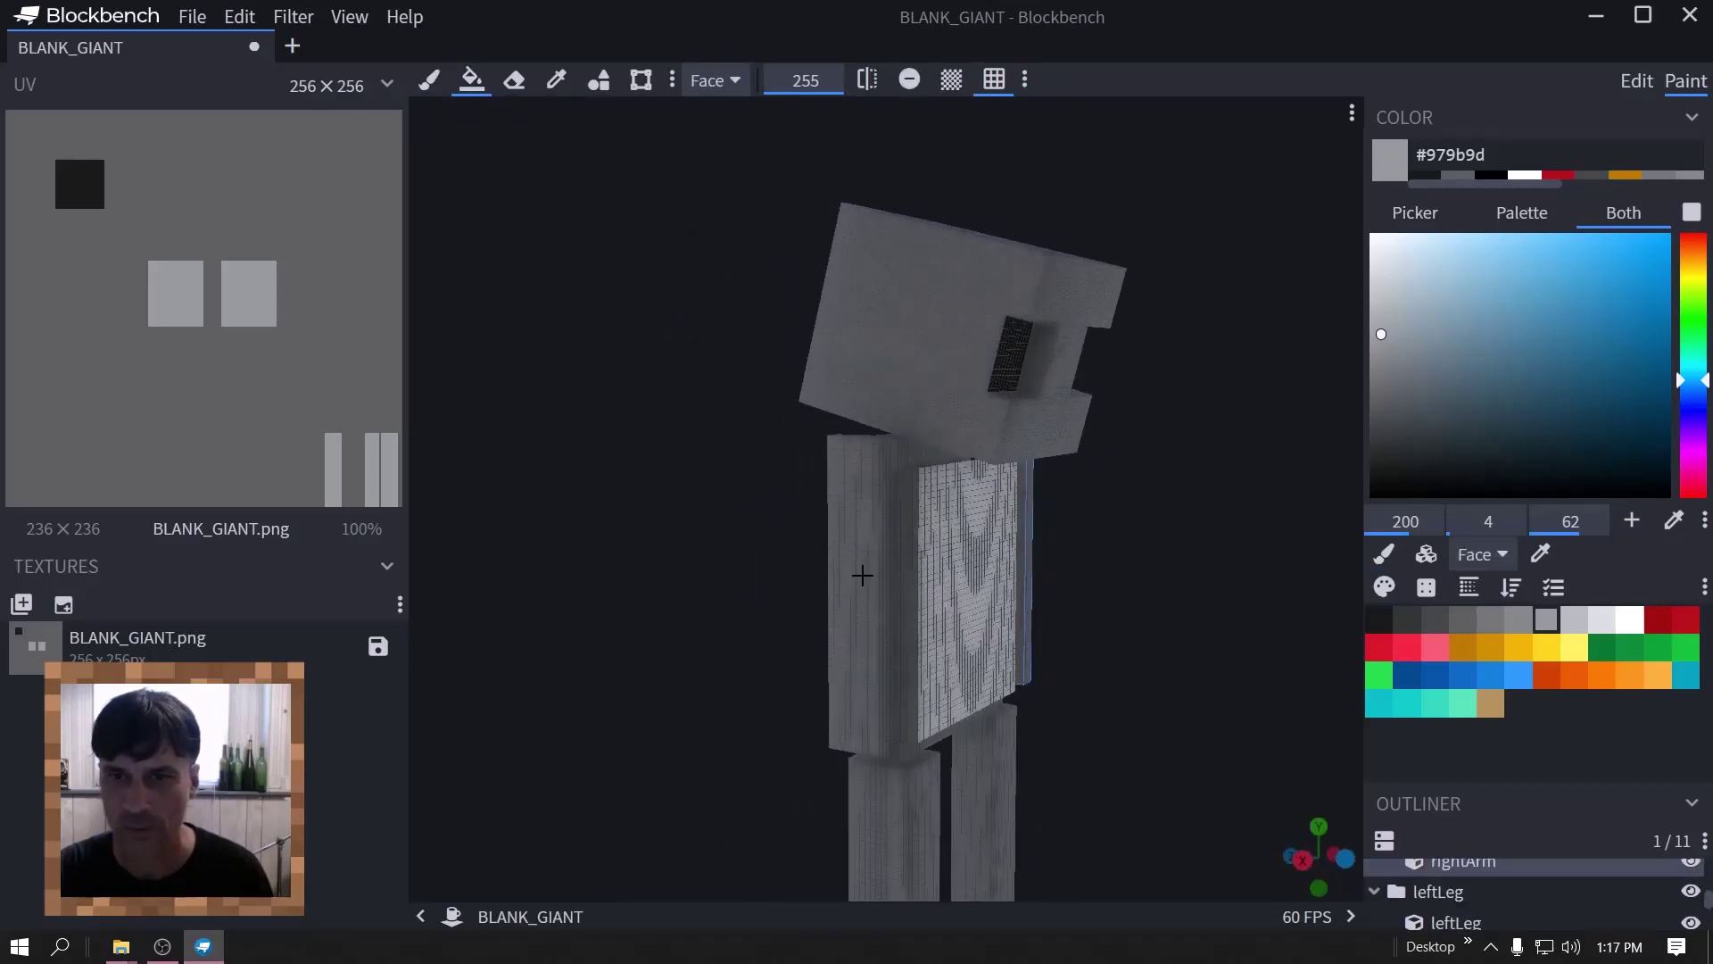
left_click_drag(675, 642, 855, 774)
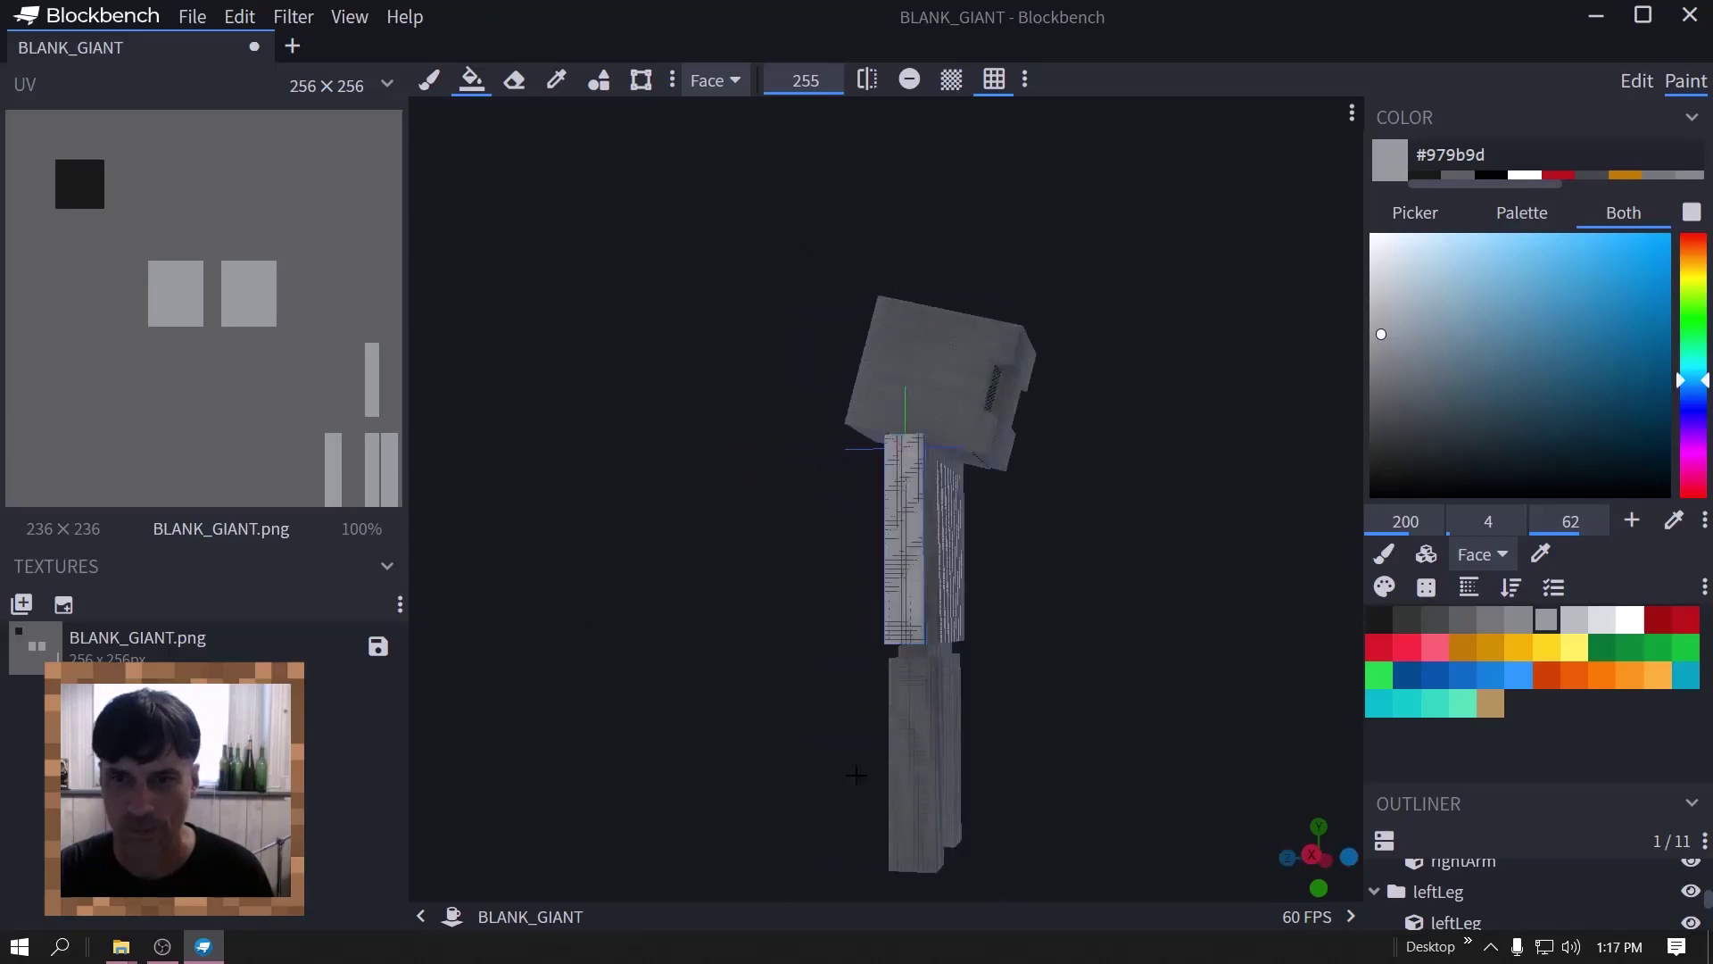
- In Edit mode, separate the left leg's UV map from the right leg's by moving it to 76, 197
left_click(1639, 82)
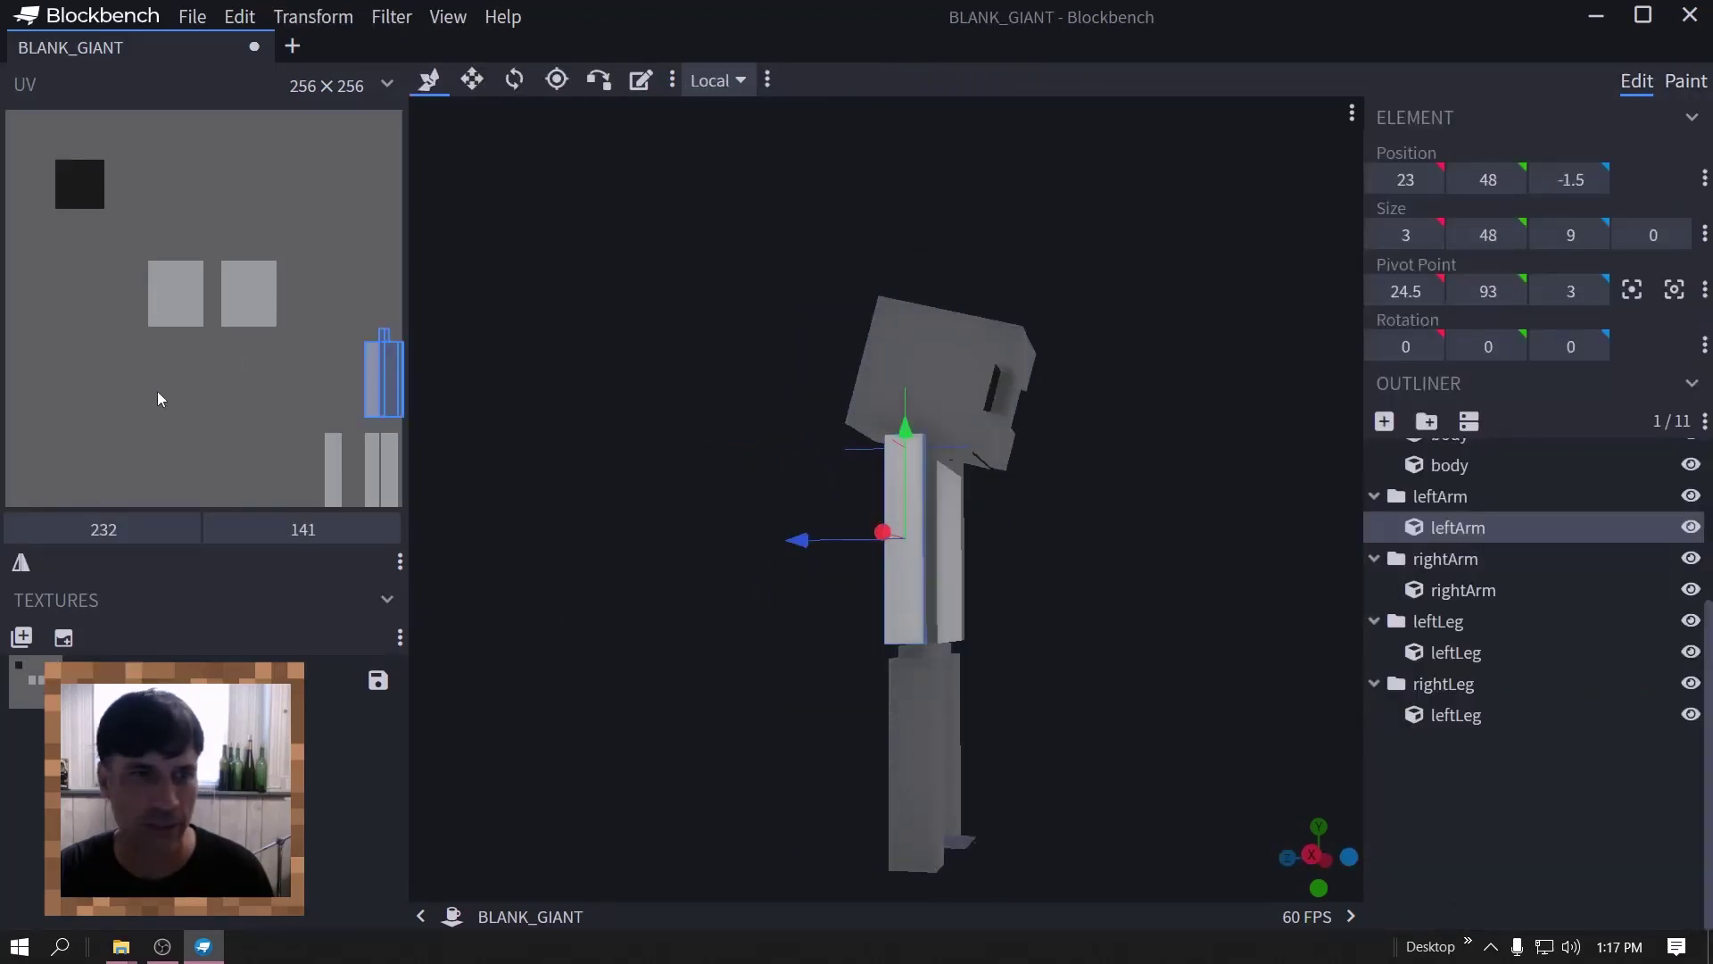
left_click(922, 757)
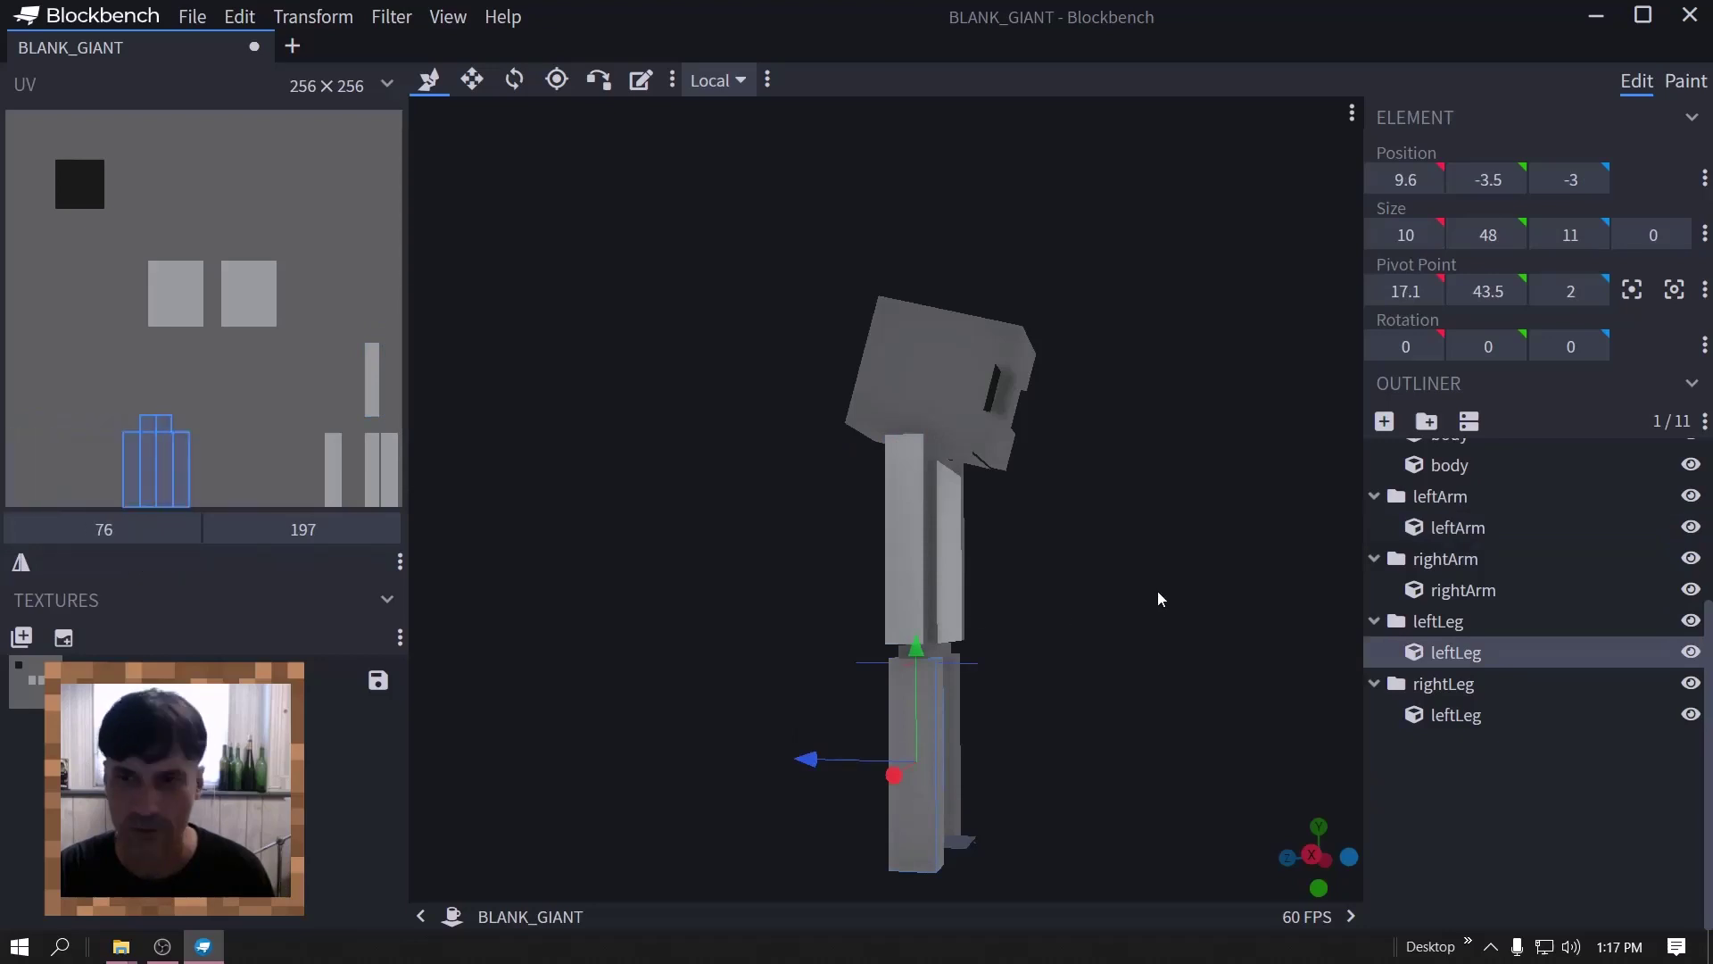
left_click_drag(1158, 591, 977, 575)
- In Paint mode, use the Paint Bucket to fill the outer side faces of both legs with light grey #979b9d
left_click(1685, 81)
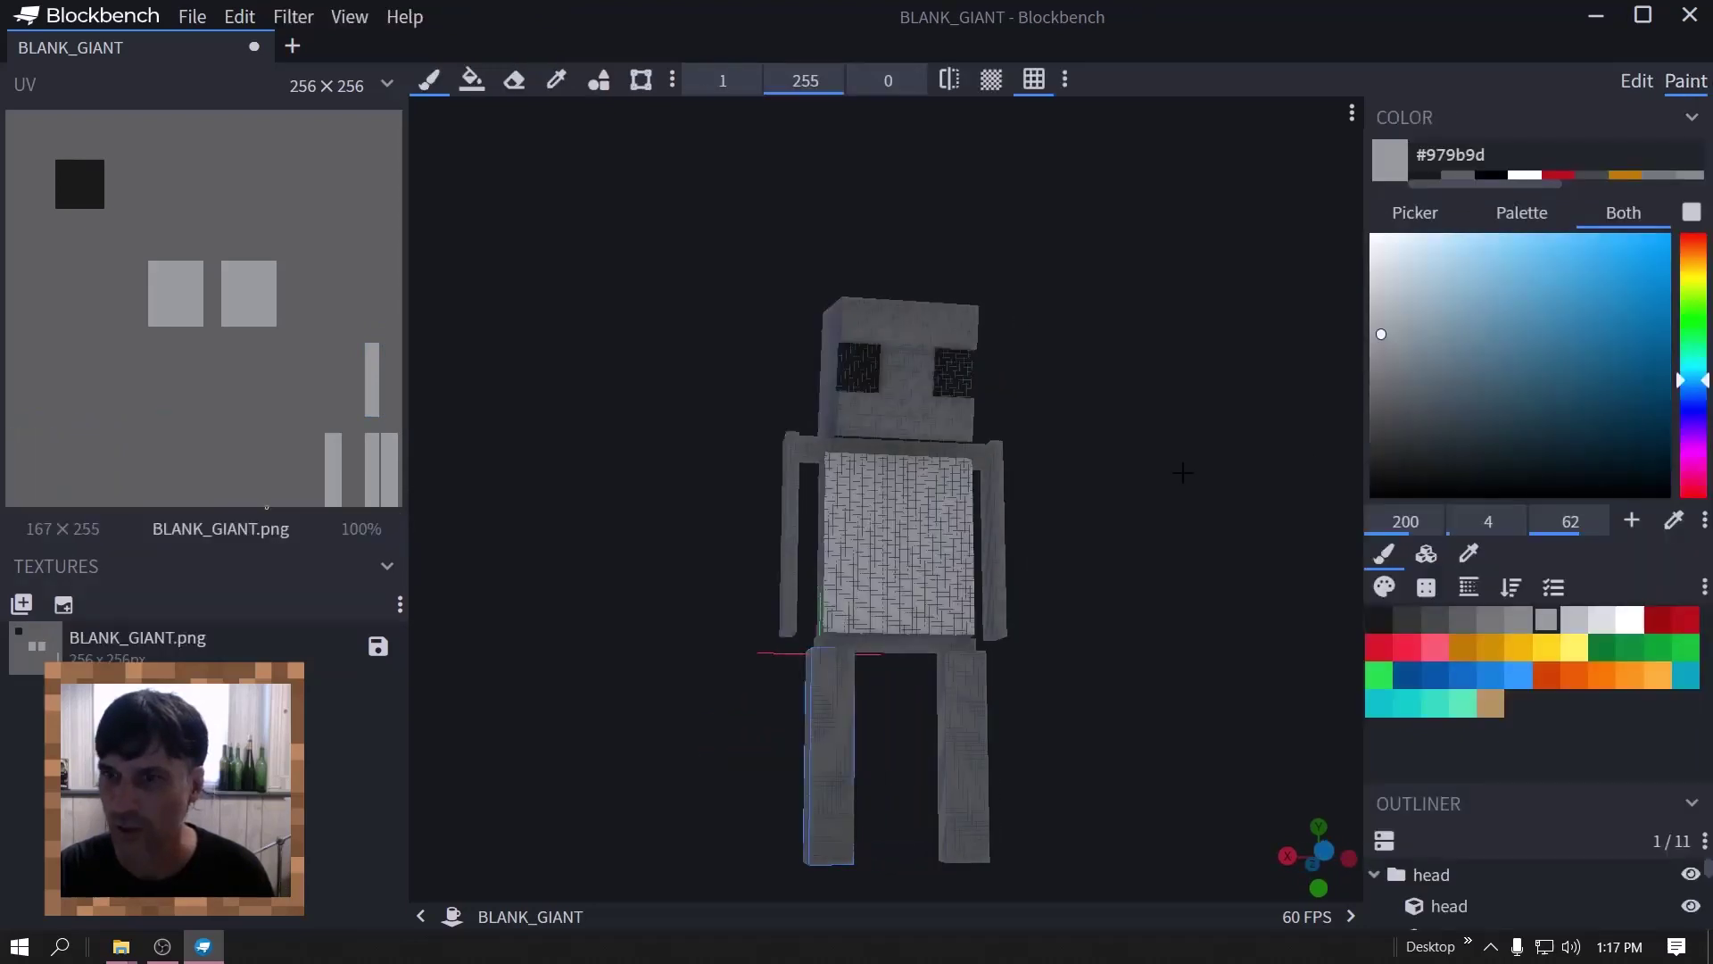
mouse_move(1097, 507)
left_mouse_down()
mouse_move(1166, 524)
mouse_move(1139, 512)
left_mouse_up()
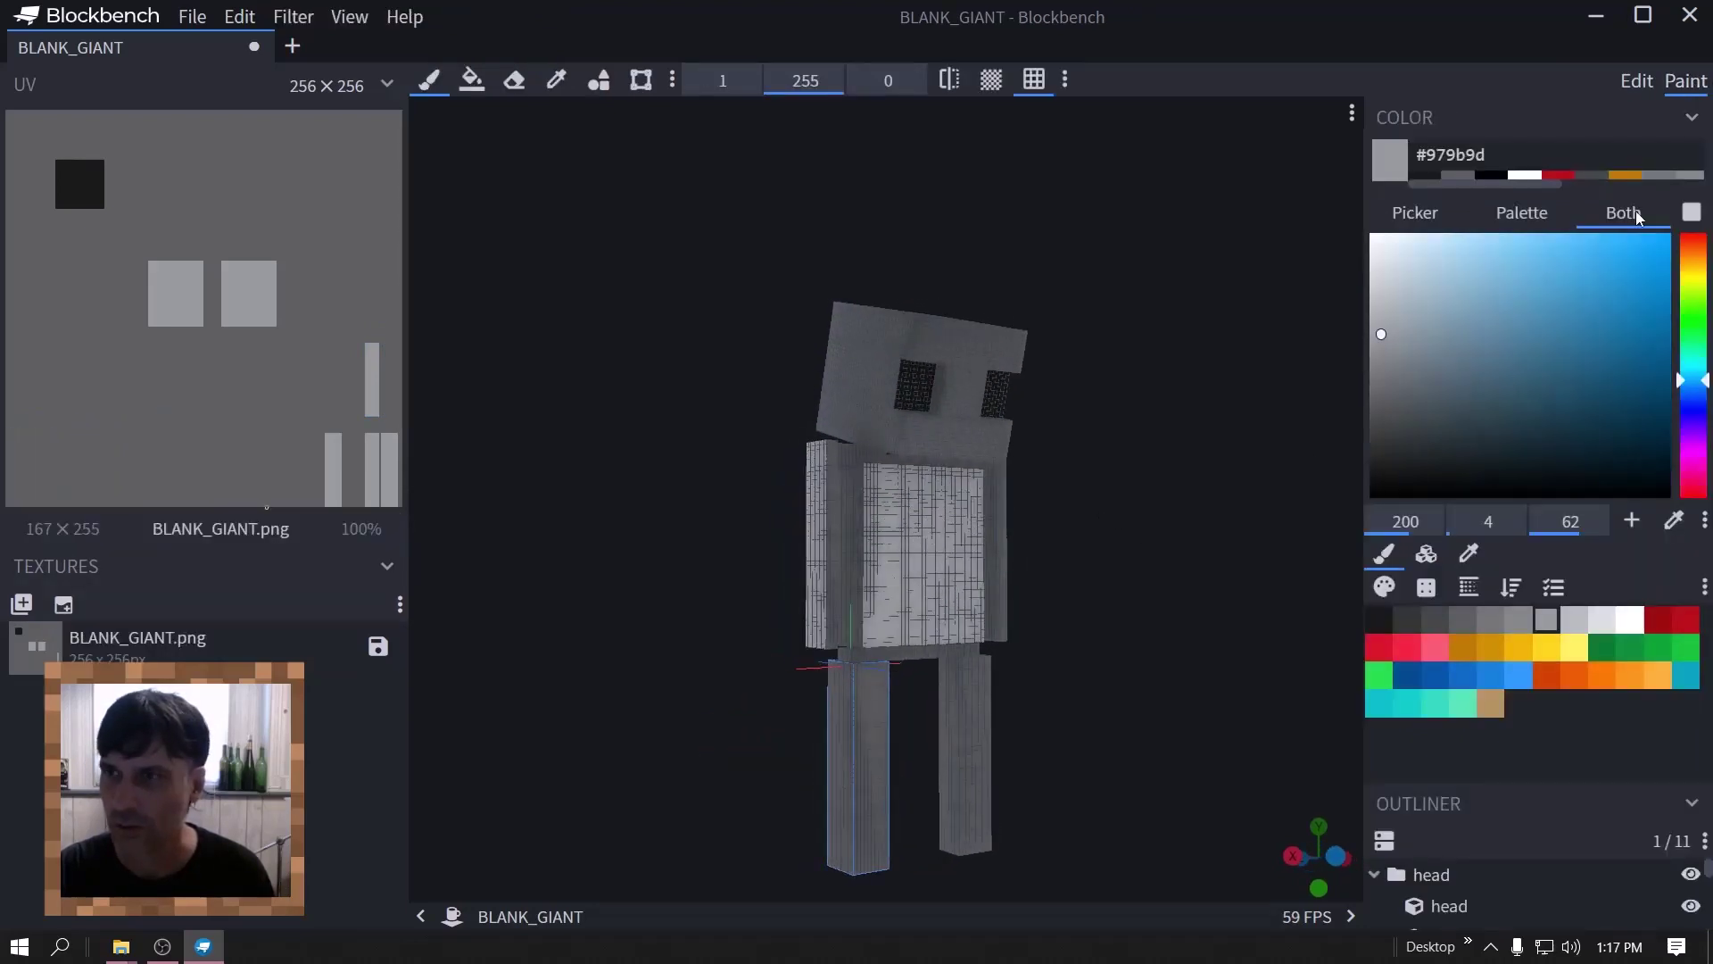
left_click(471, 79)
left_click_drag(706, 687, 421, 730)
left_click(886, 755)
left_click(879, 761)
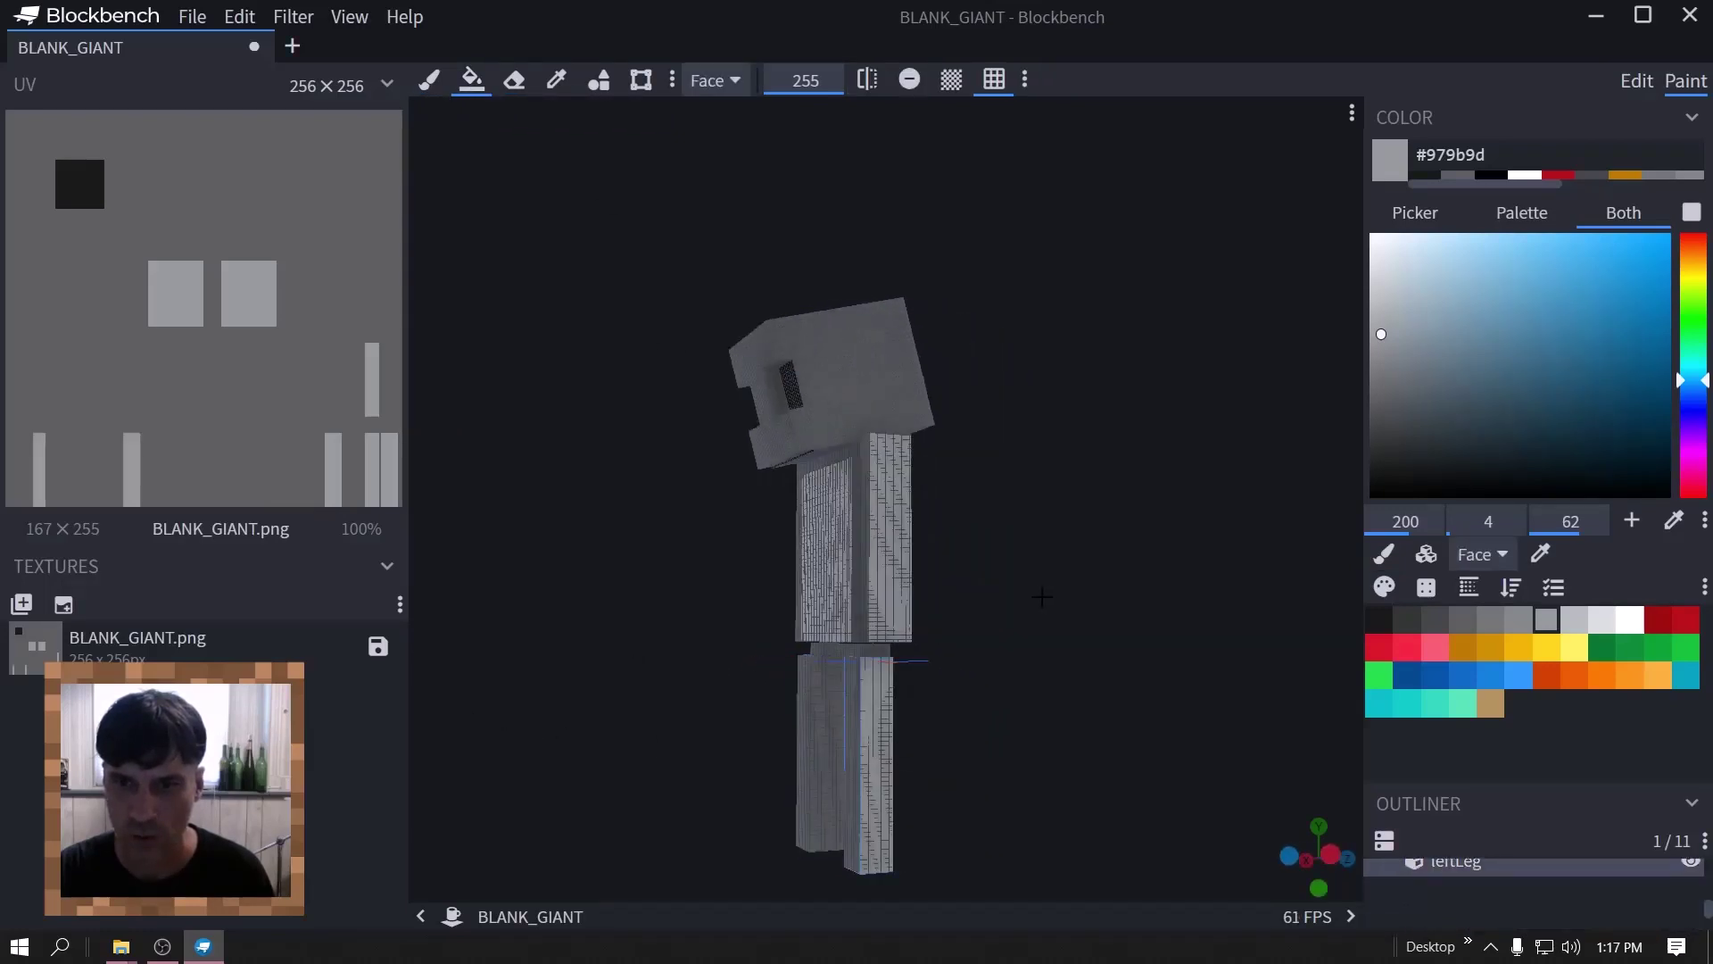
- Inspect the giant's head and overall colouring in Edit mode with no parts selected
left_click_drag(1040, 597, 1182, 230)
scroll(1186, 264, "up", 4)
left_click(826, 356)
scroll(1166, 211, "down", 3)
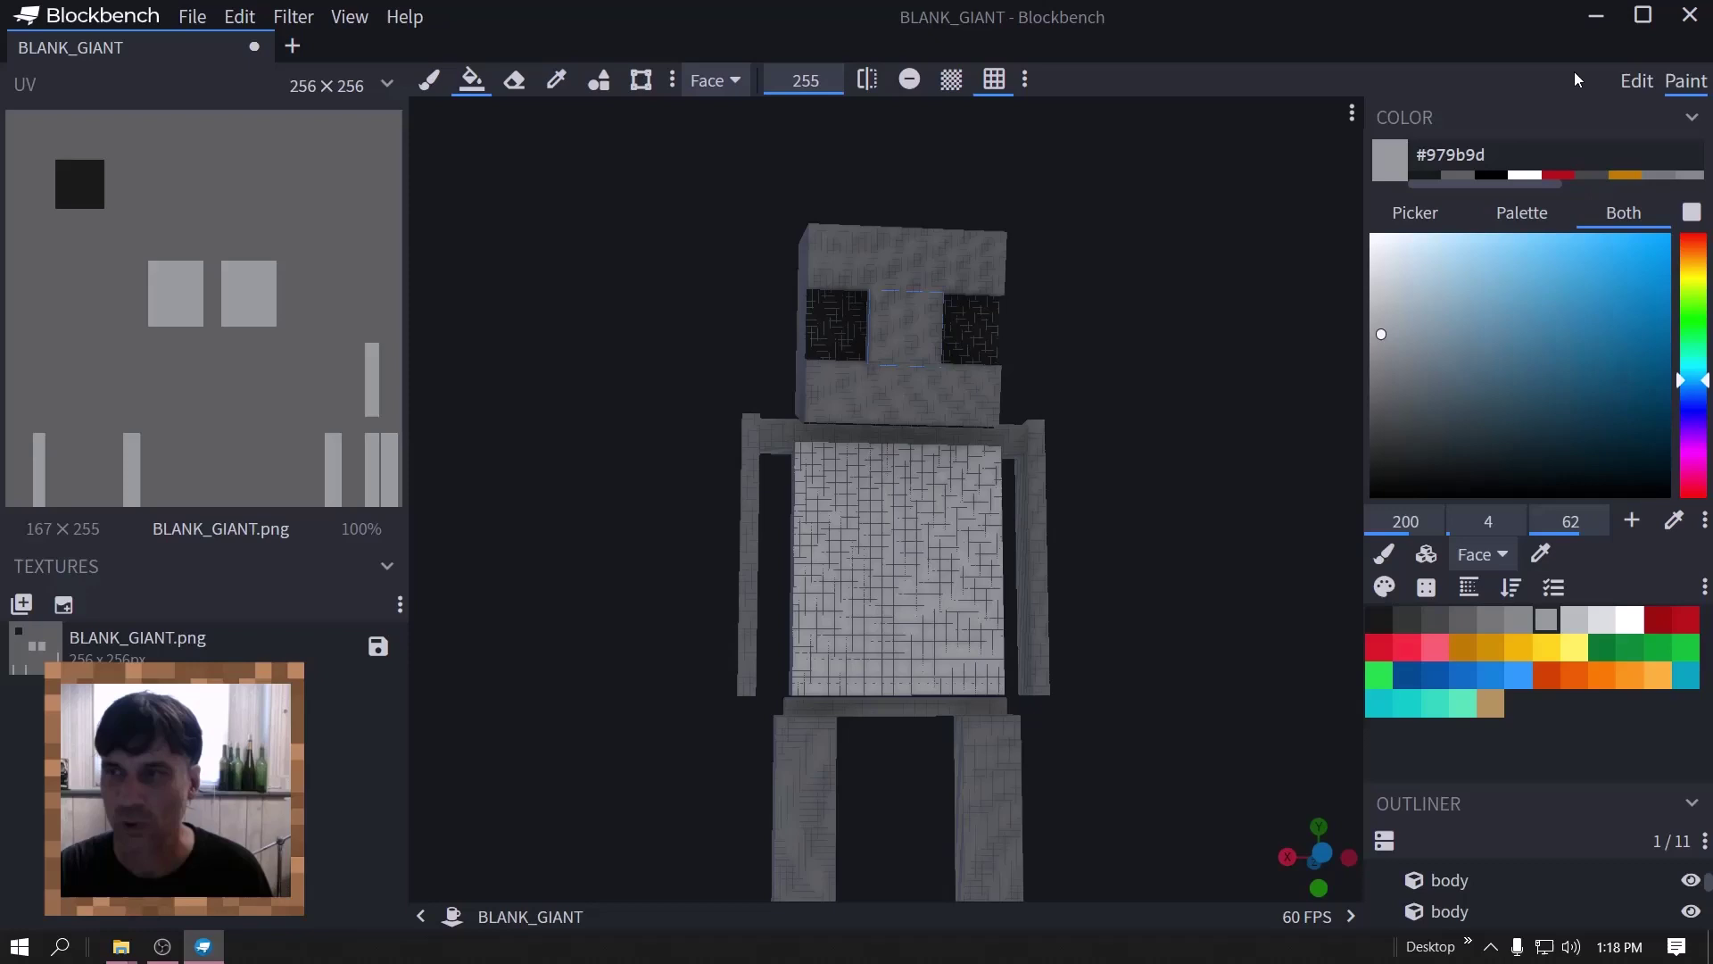
left_click(1637, 81)
mouse_move(1105, 320)
left_mouse_down()
mouse_move(1019, 350)
mouse_move(1096, 276)
mouse_move(1197, 264)
mouse_move(1248, 304)
mouse_move(1110, 299)
mouse_move(1083, 249)
mouse_move(1202, 183)
mouse_move(1128, 154)
mouse_move(937, 268)
mouse_move(765, 321)
mouse_move(508, 302)
mouse_move(745, 341)
mouse_move(1098, 286)
mouse_move(857, 282)
mouse_move(1132, 256)
mouse_move(1105, 268)
mouse_move(1187, 241)
left_mouse_up()
key("ctrl+a")
key("ctrl+a")
scroll(1247, 304, "down", 3)
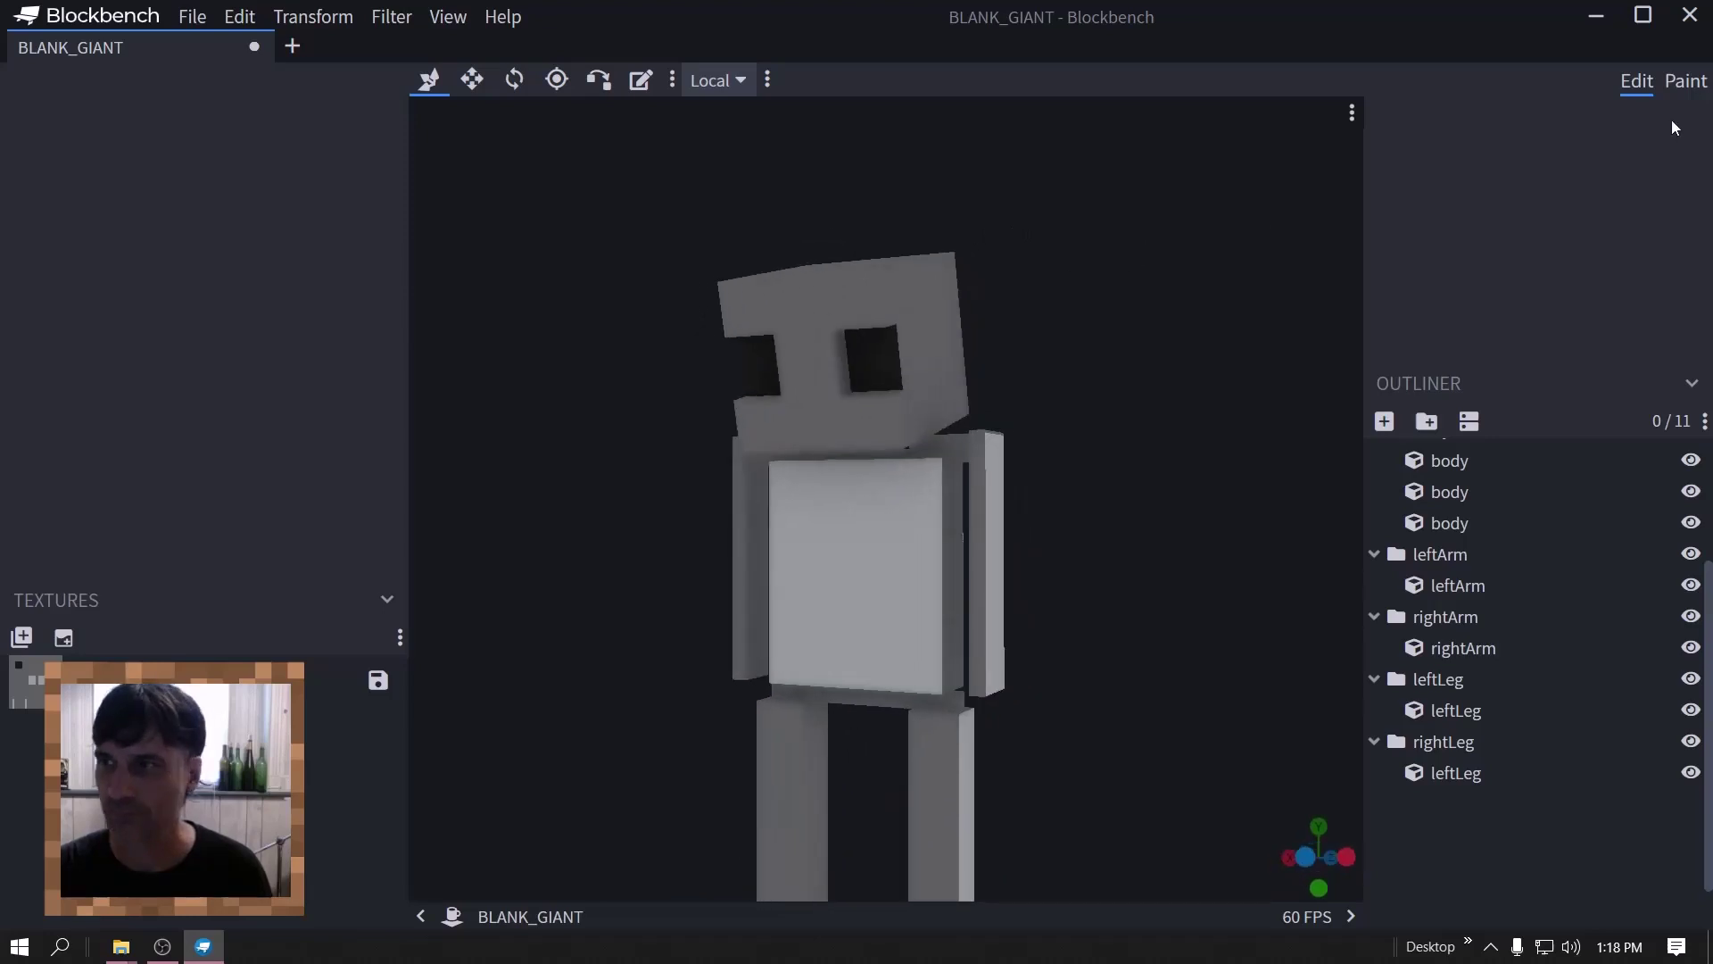
- Sample the head's grey #5d5f60 in Paint mode and fill the light panels on the torso's front and back with it
left_click(1684, 81)
left_click(471, 80)
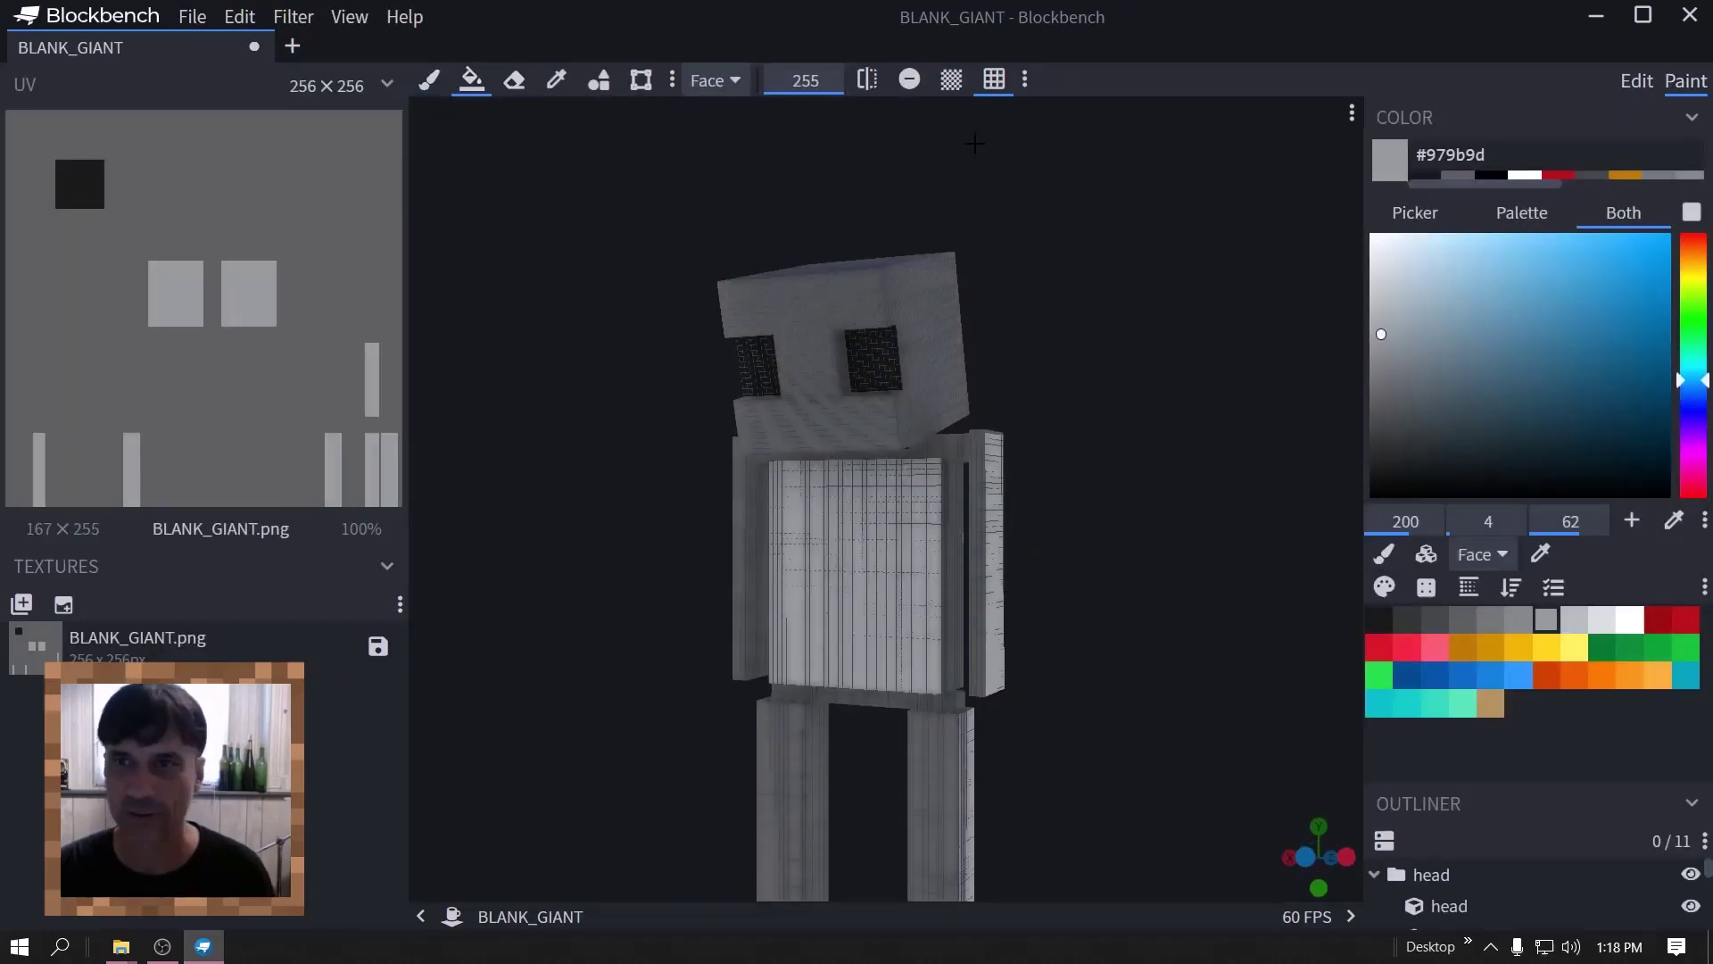
left_click(557, 79)
left_click_drag(1007, 268, 750, 284)
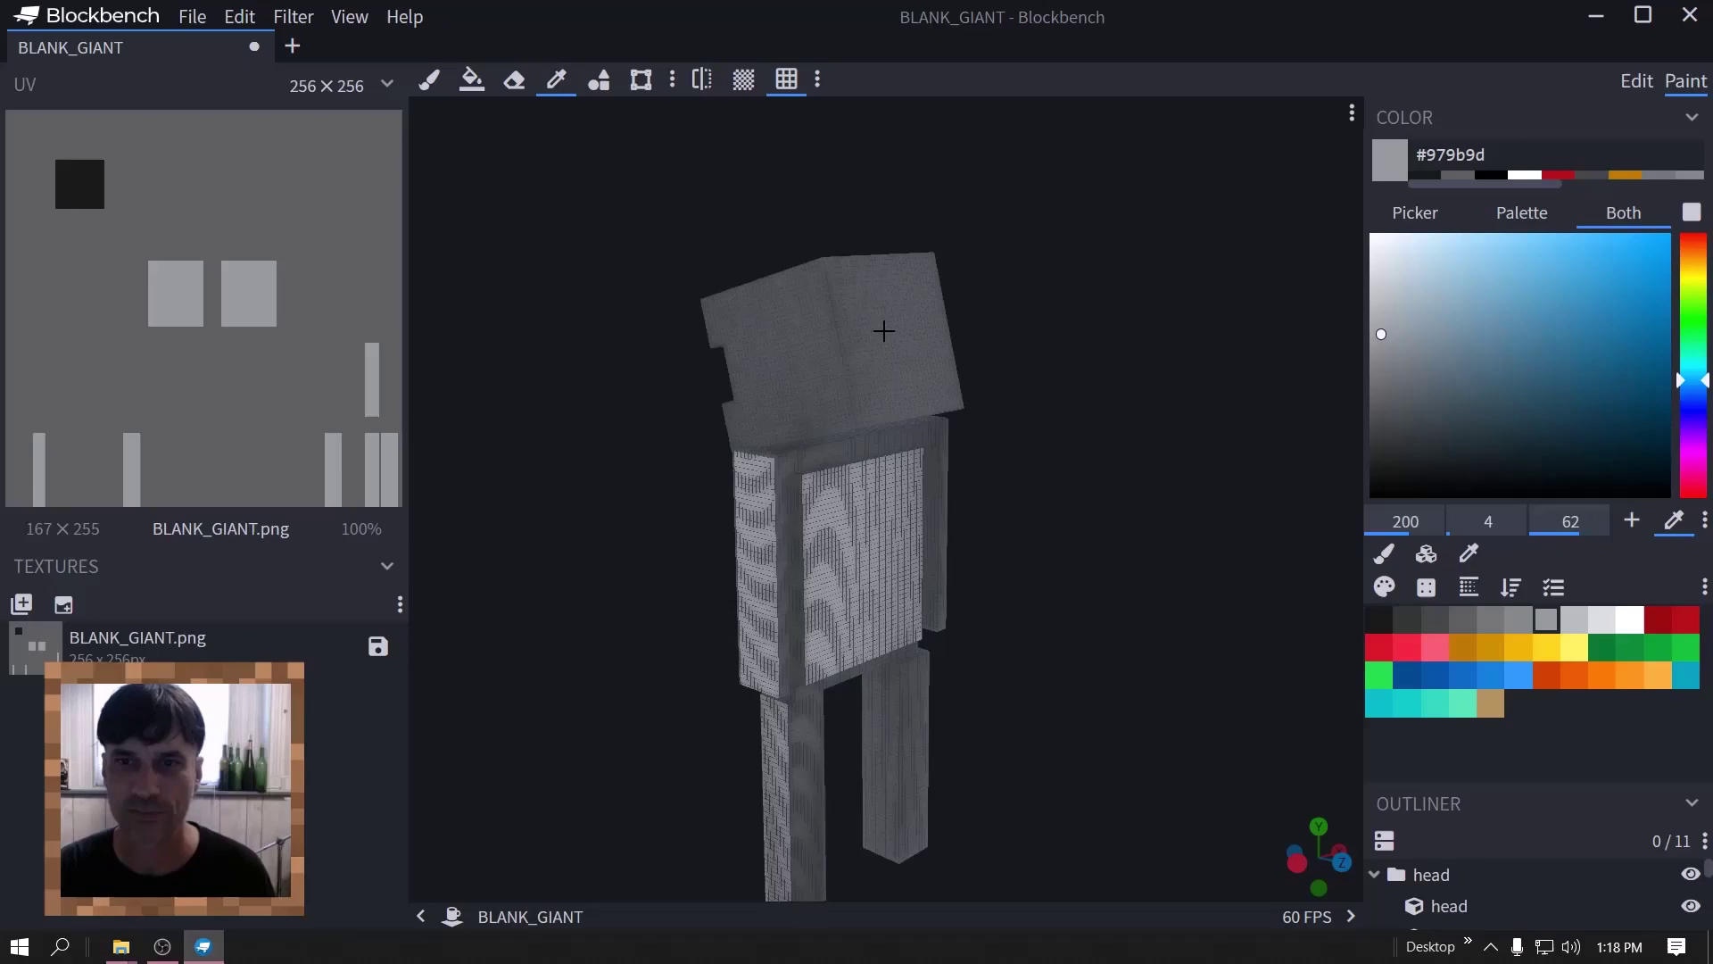
left_click(883, 329)
left_click(471, 80)
left_click(872, 558)
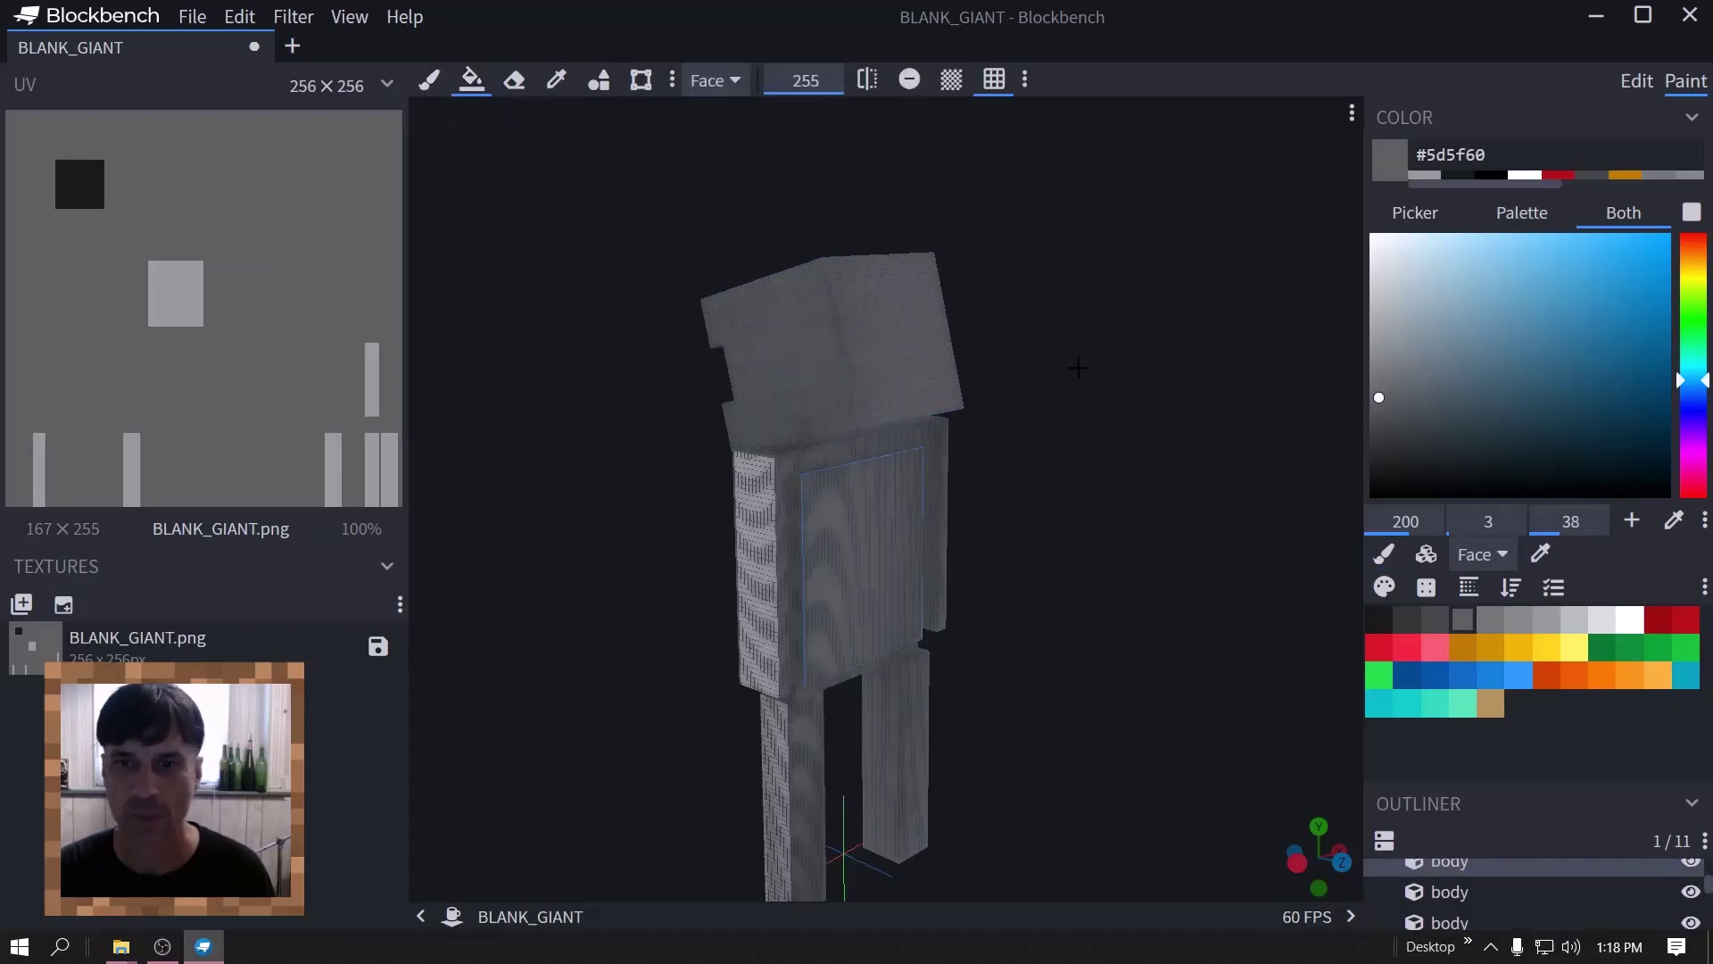
left_click_drag(1073, 336, 1105, 289)
scroll(1062, 279, "down", 3)
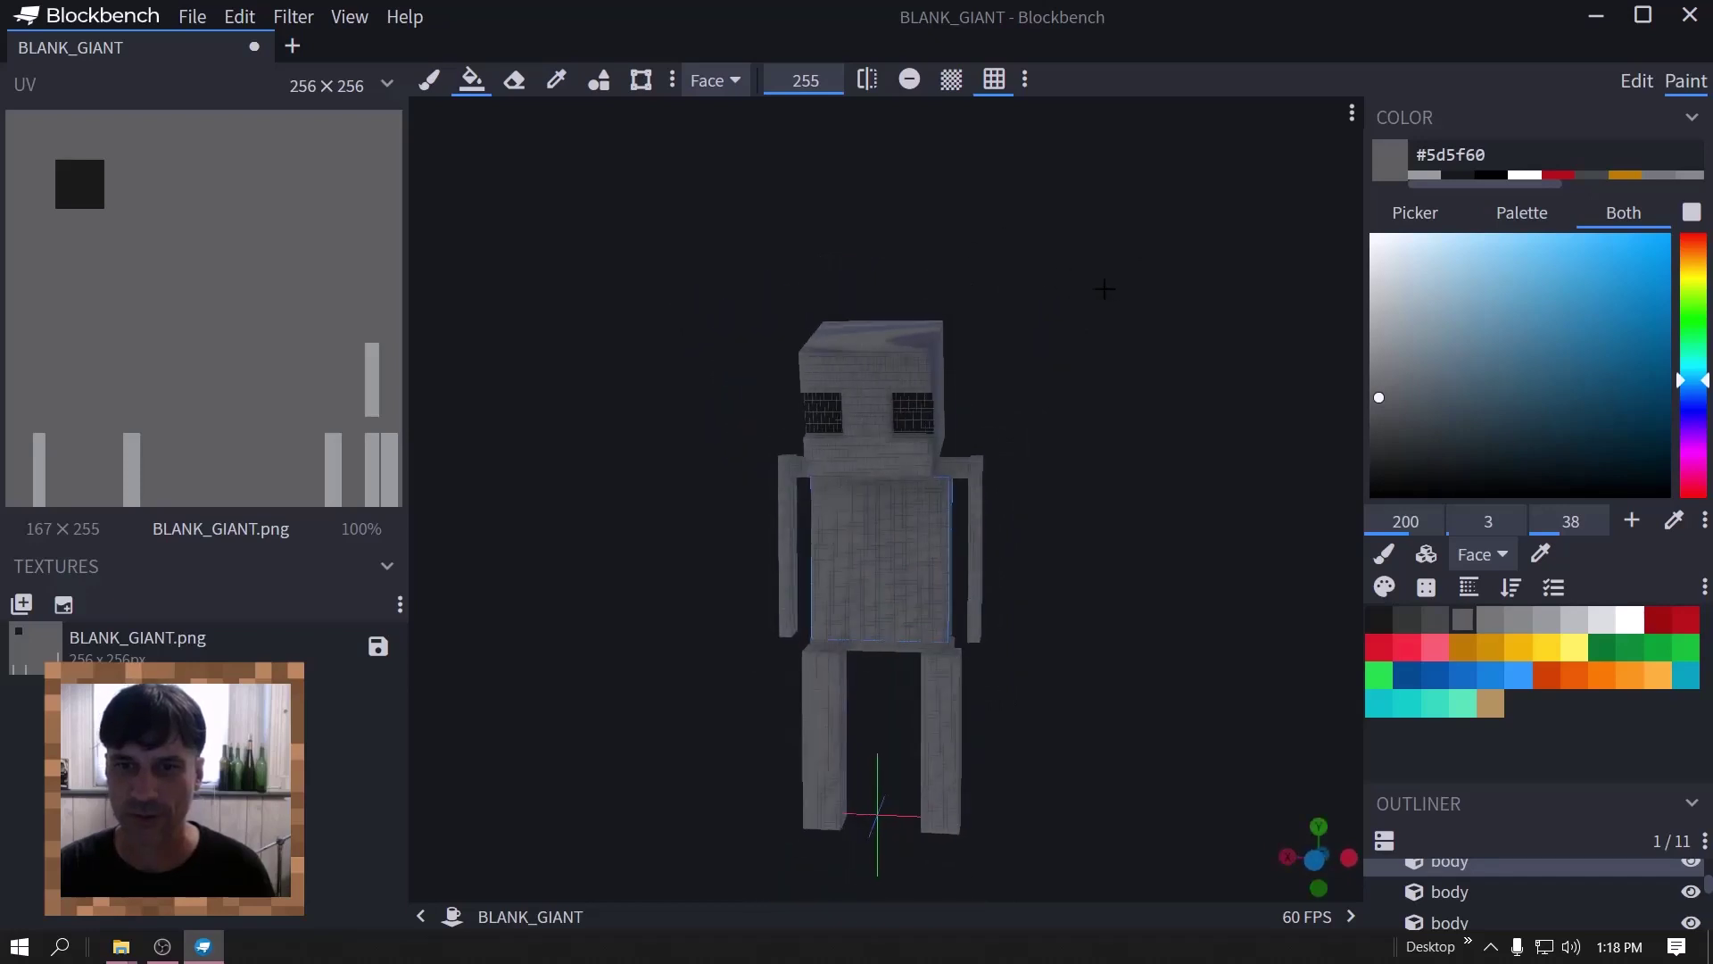
- In the project settings, change both the file name and the model identifier to robot_giant
left_click(193, 17)
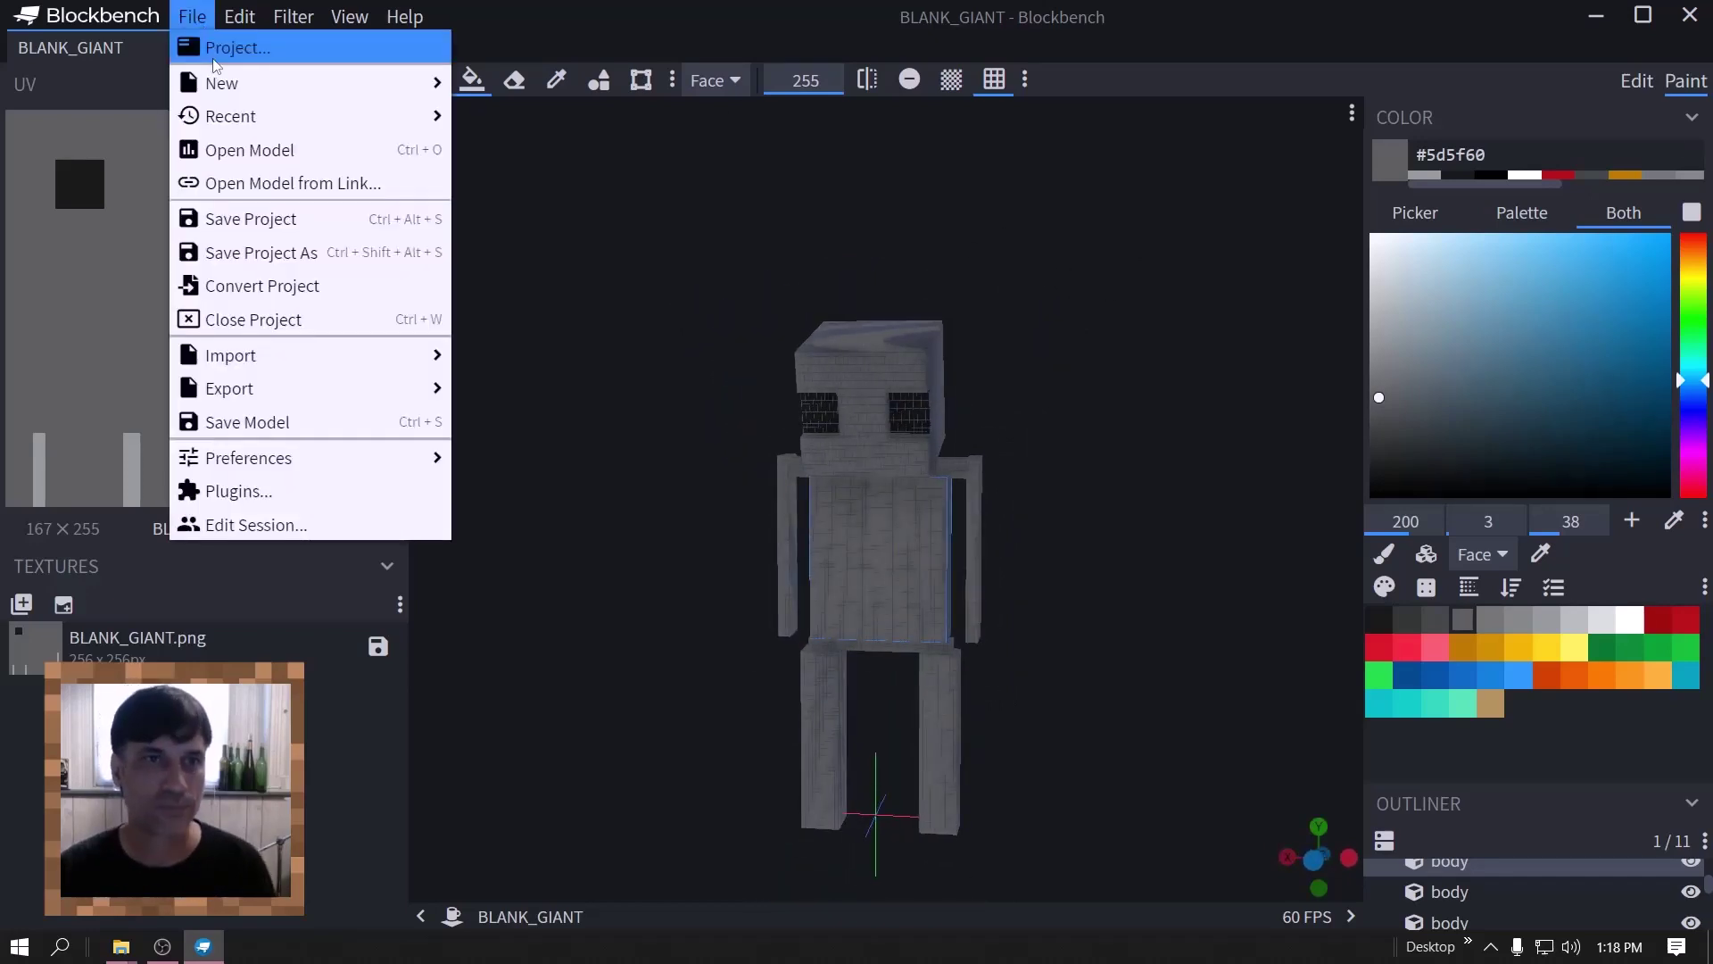
left_click(216, 55)
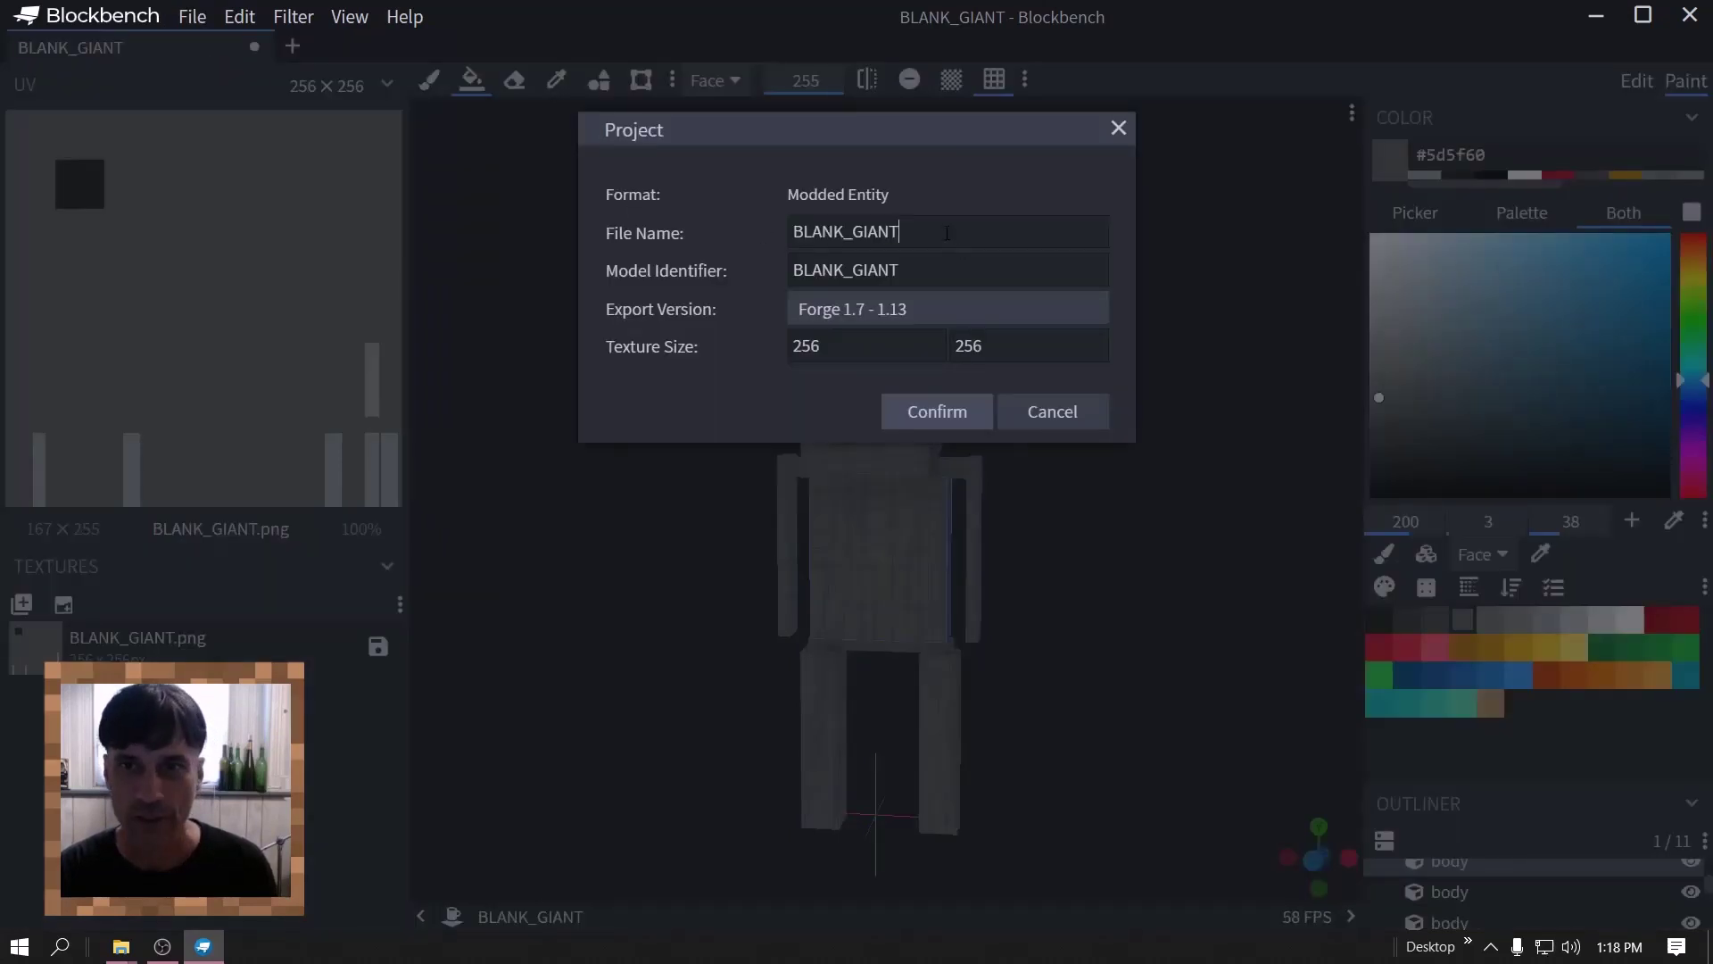
left_click_drag(947, 233, 680, 232)
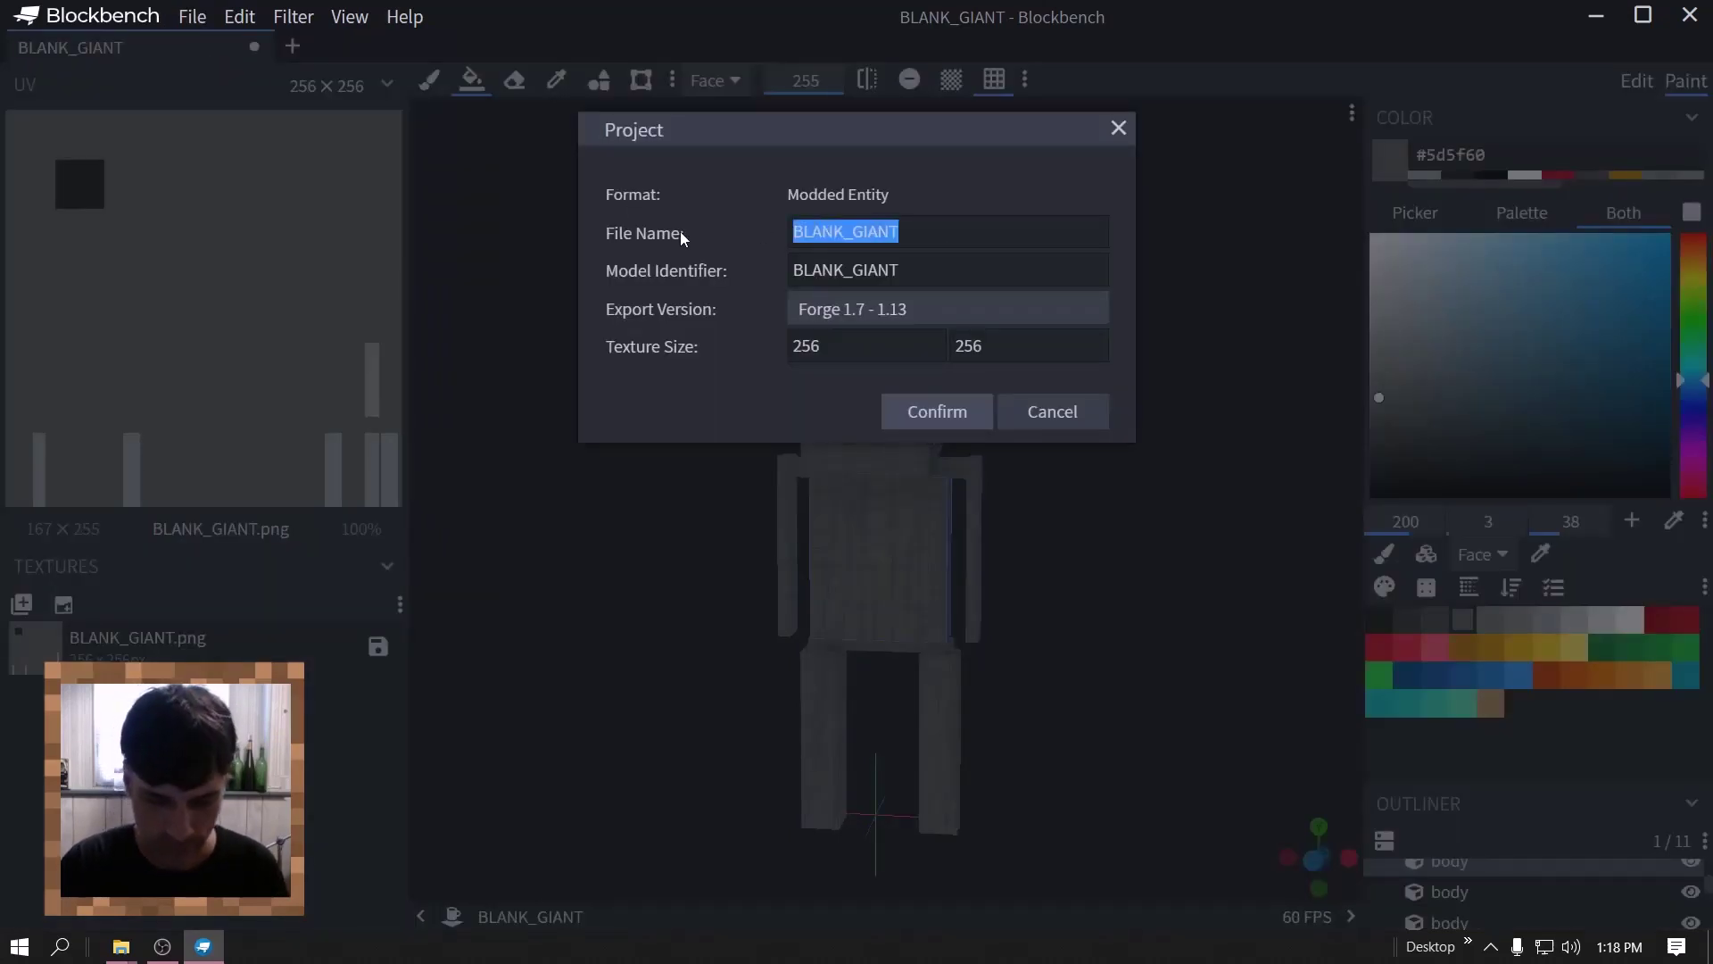
type("robot")
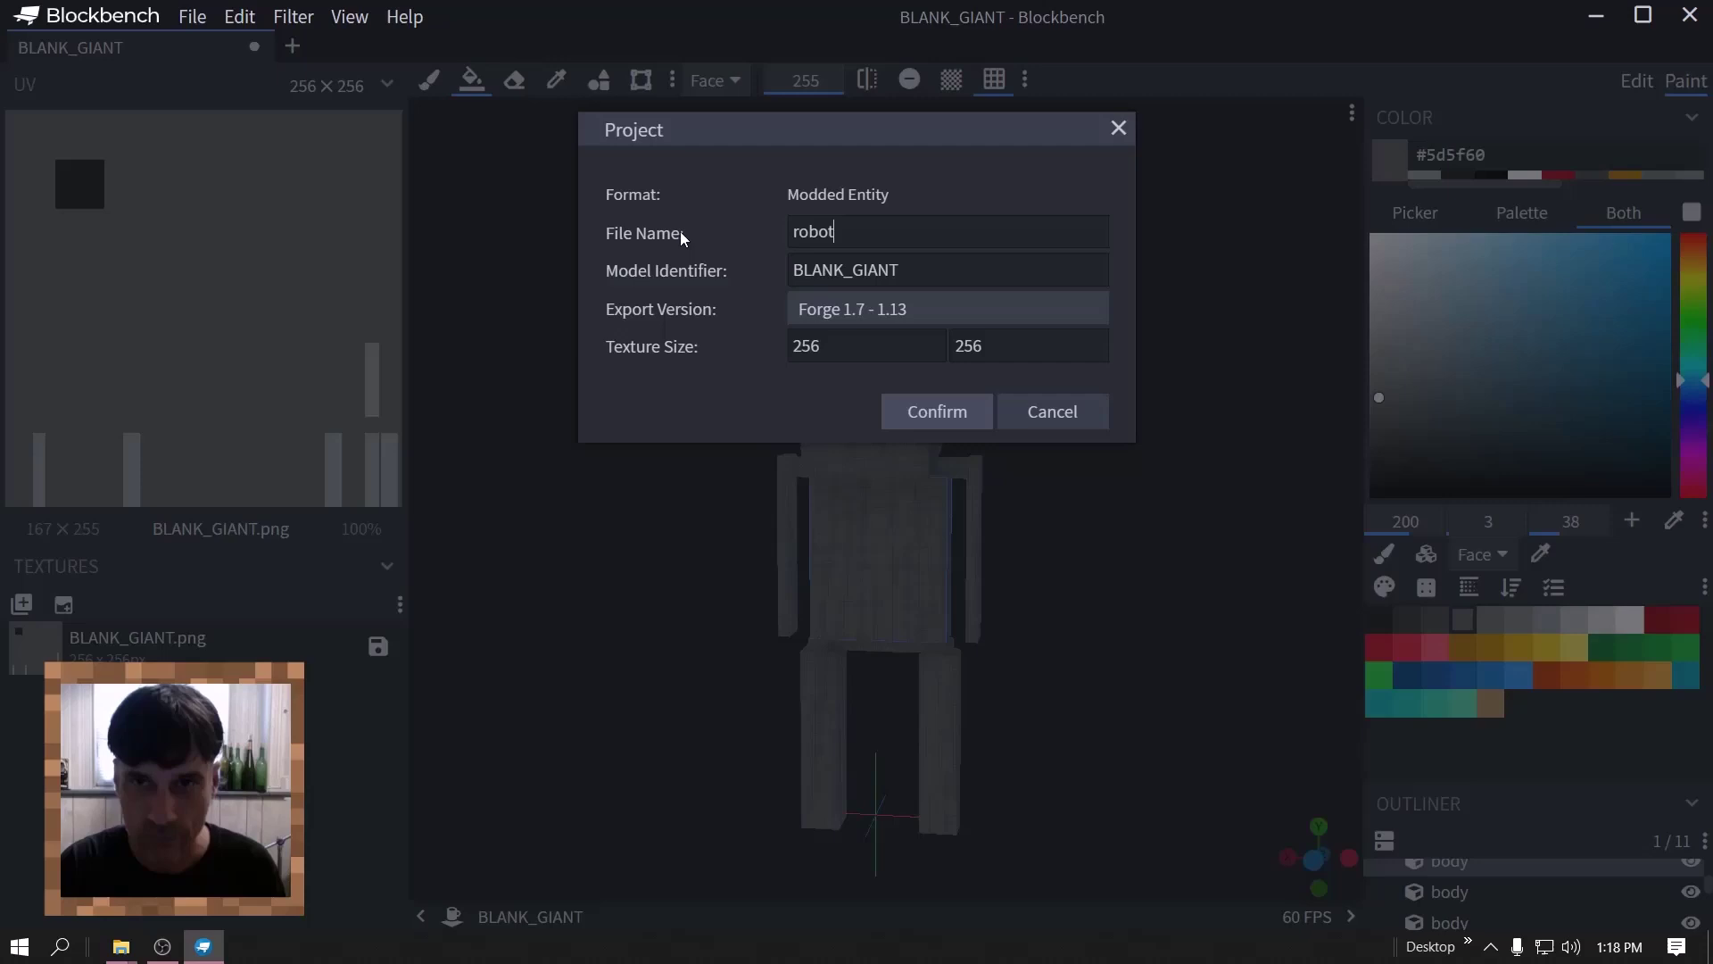
type("_giant")
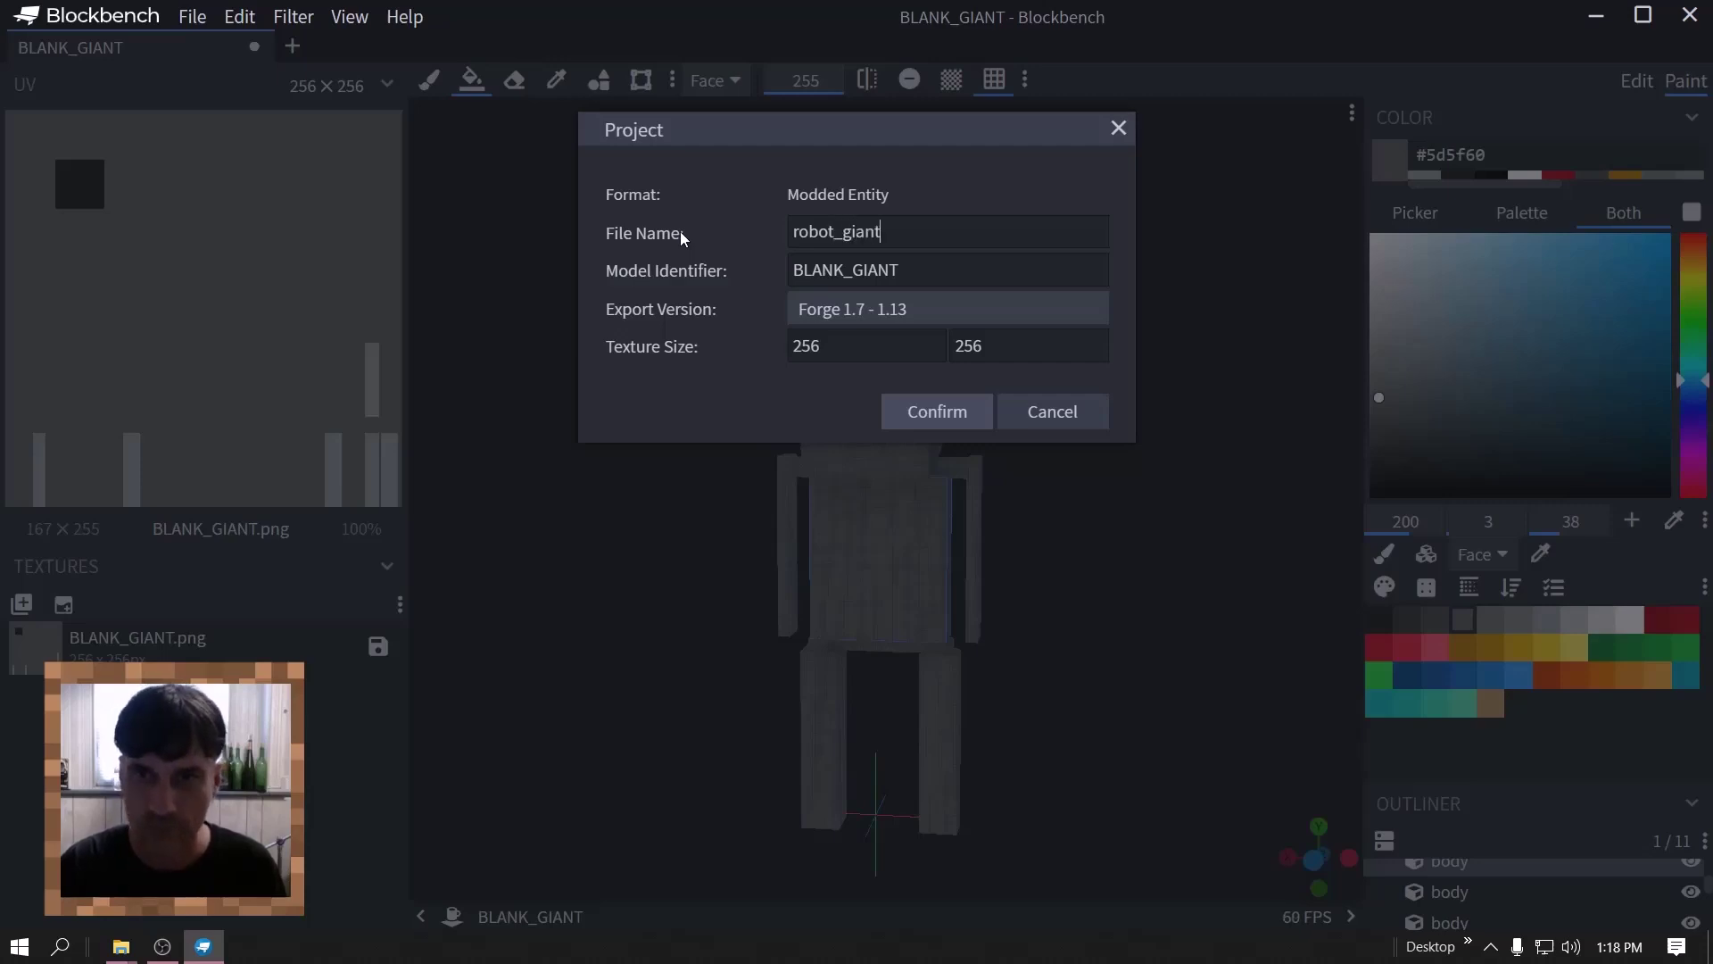
left_click_drag(956, 234, 746, 310)
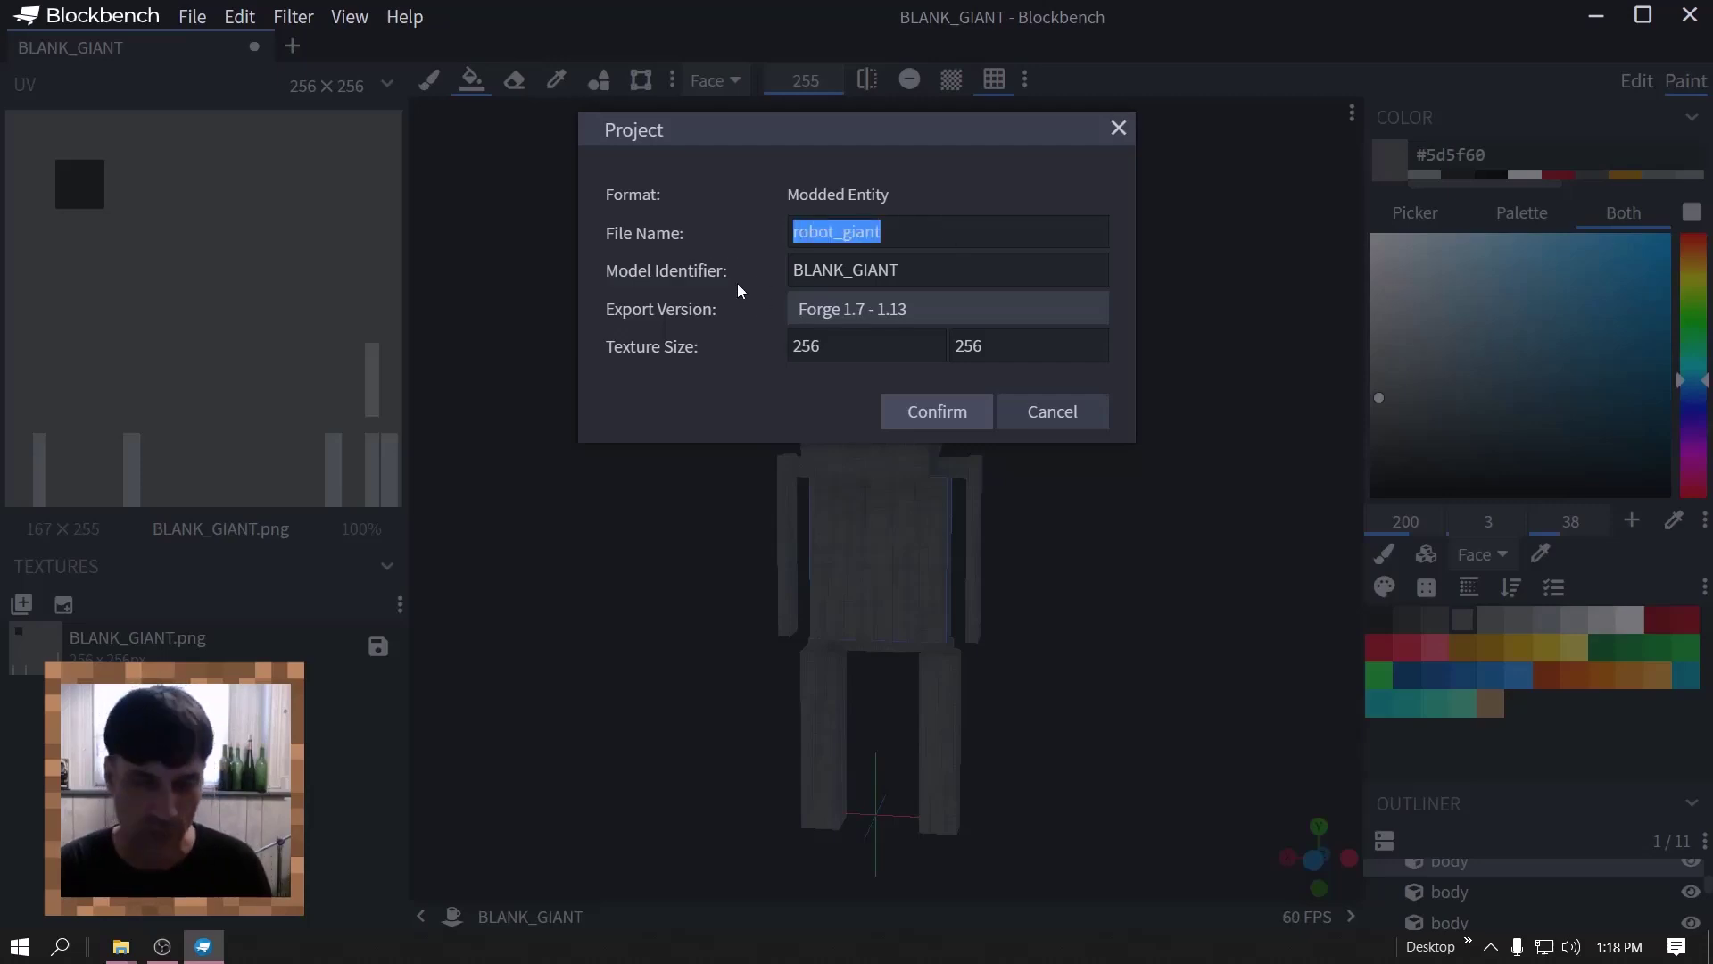
key("Tab")
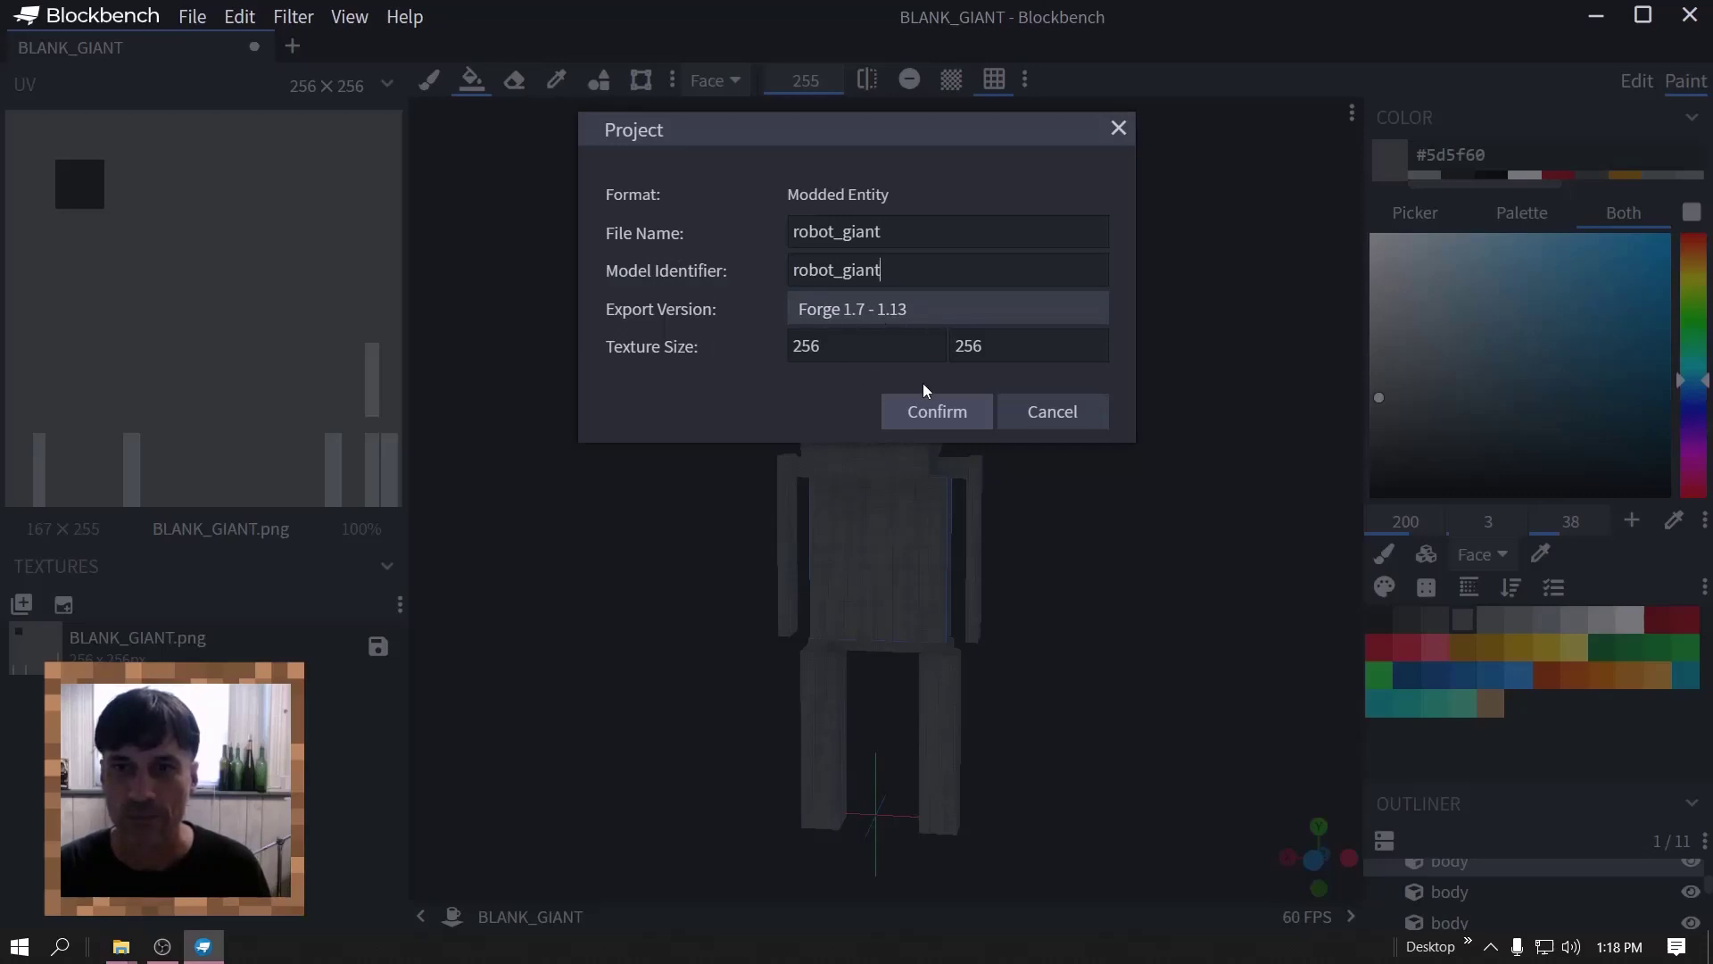
- Set the project's export version to Forge 1.15 - 1.16 (MCP) and apply the project settings
left_click(960, 312)
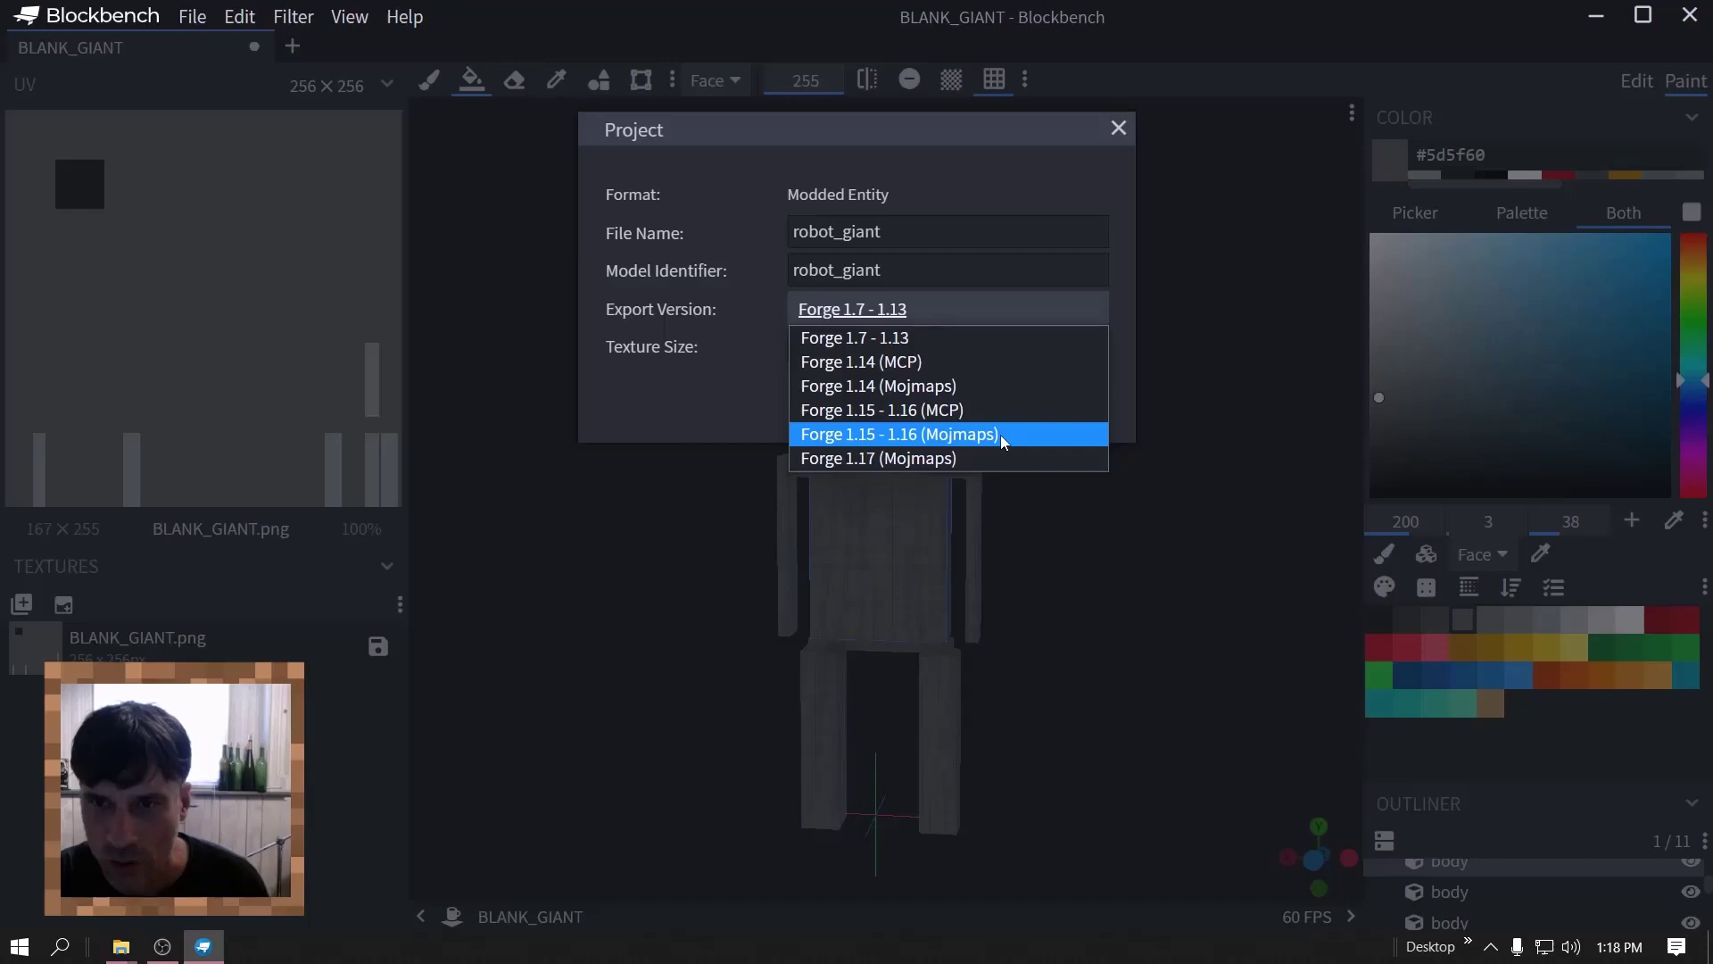
left_click(959, 412)
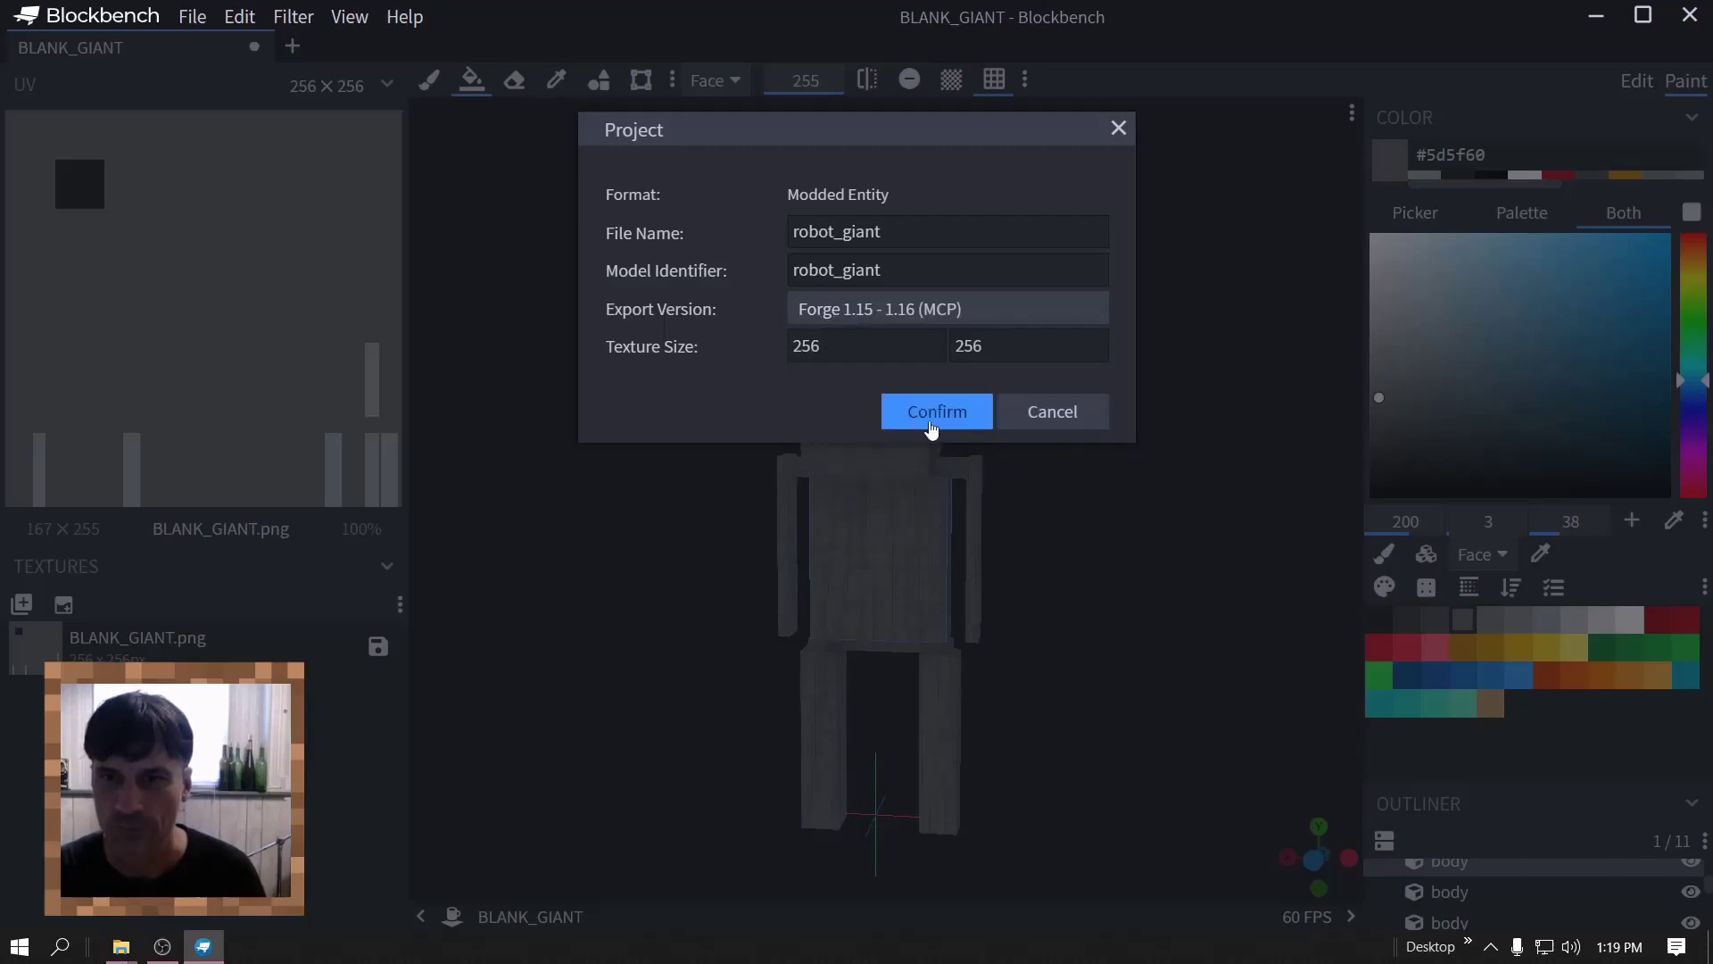
left_click(930, 430)
- Save the project as a new file, robot_giant.bbmodel, in the cbs zombies folder
scroll(1085, 535, "down", 3)
left_click_drag(1137, 478, 1231, 459)
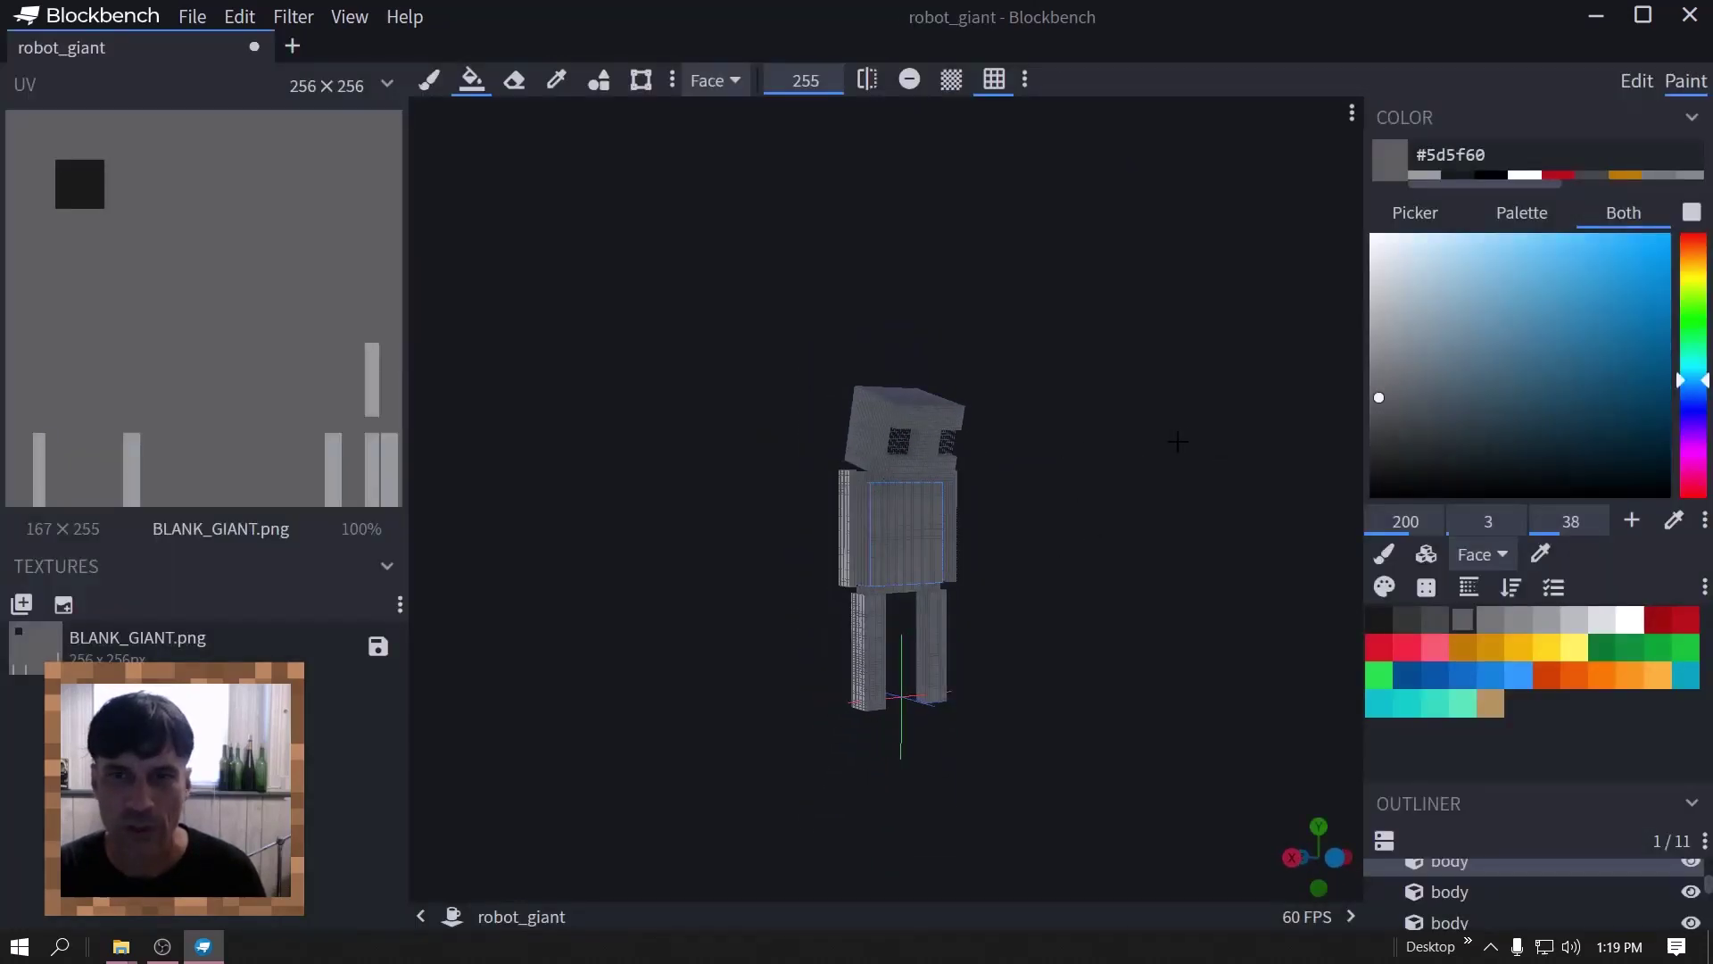
scroll(1178, 443, "up", 3)
left_click(193, 17)
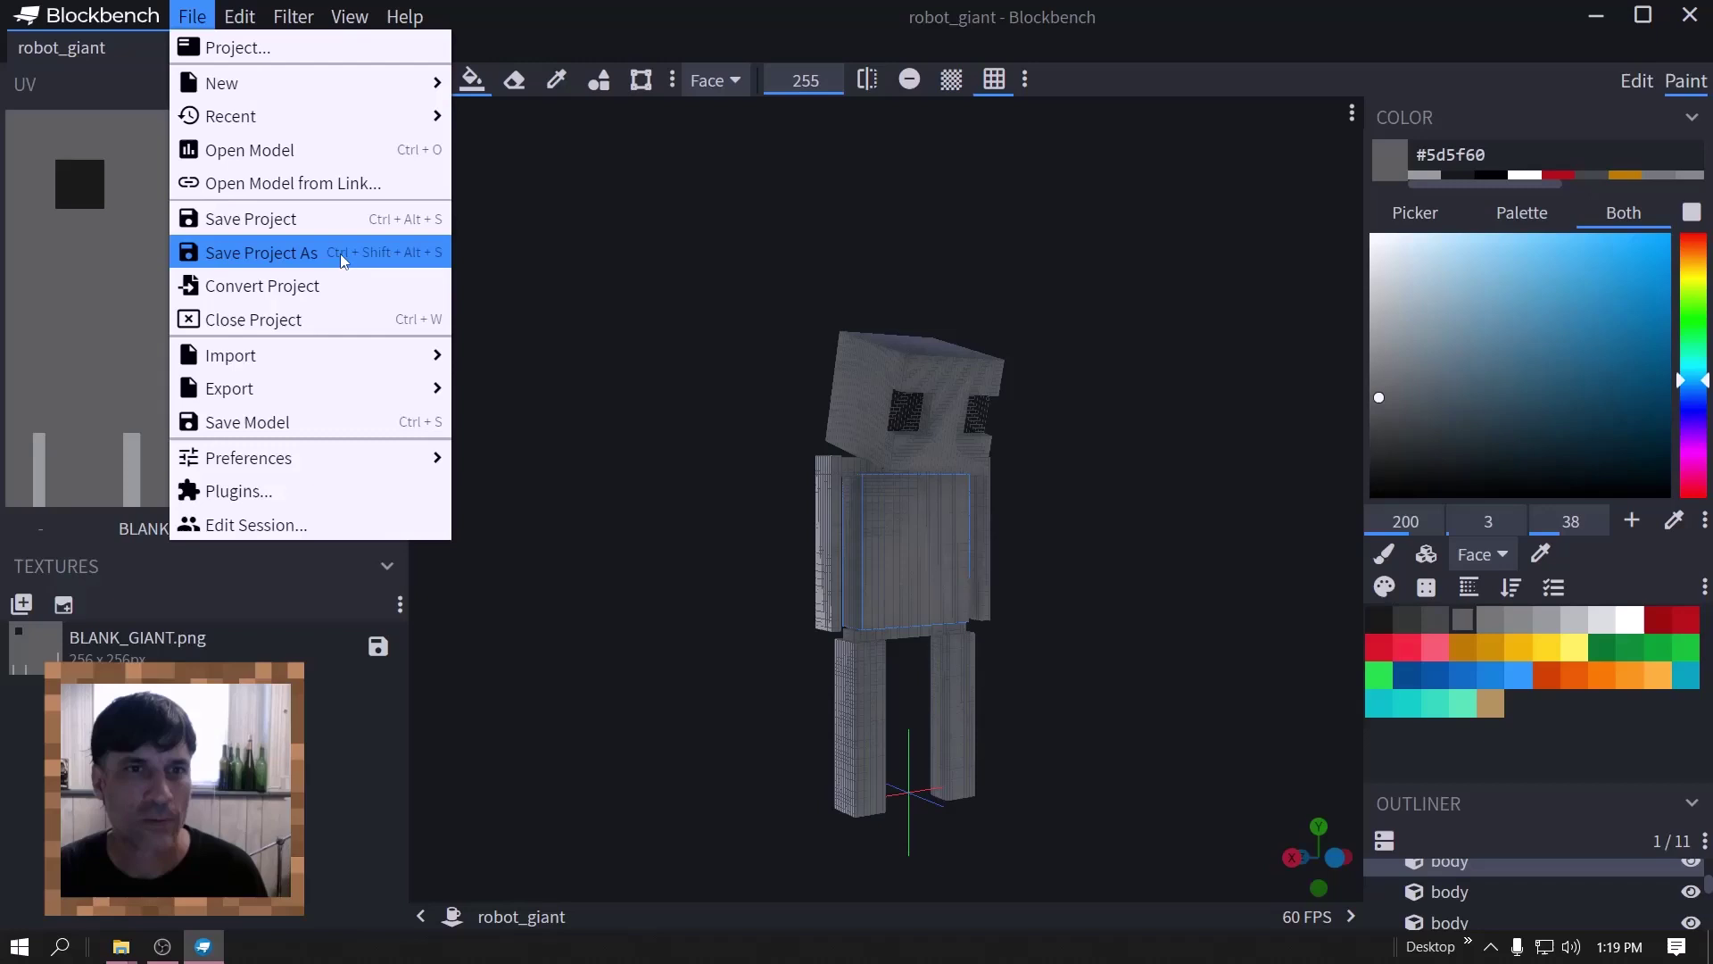
left_click(344, 254)
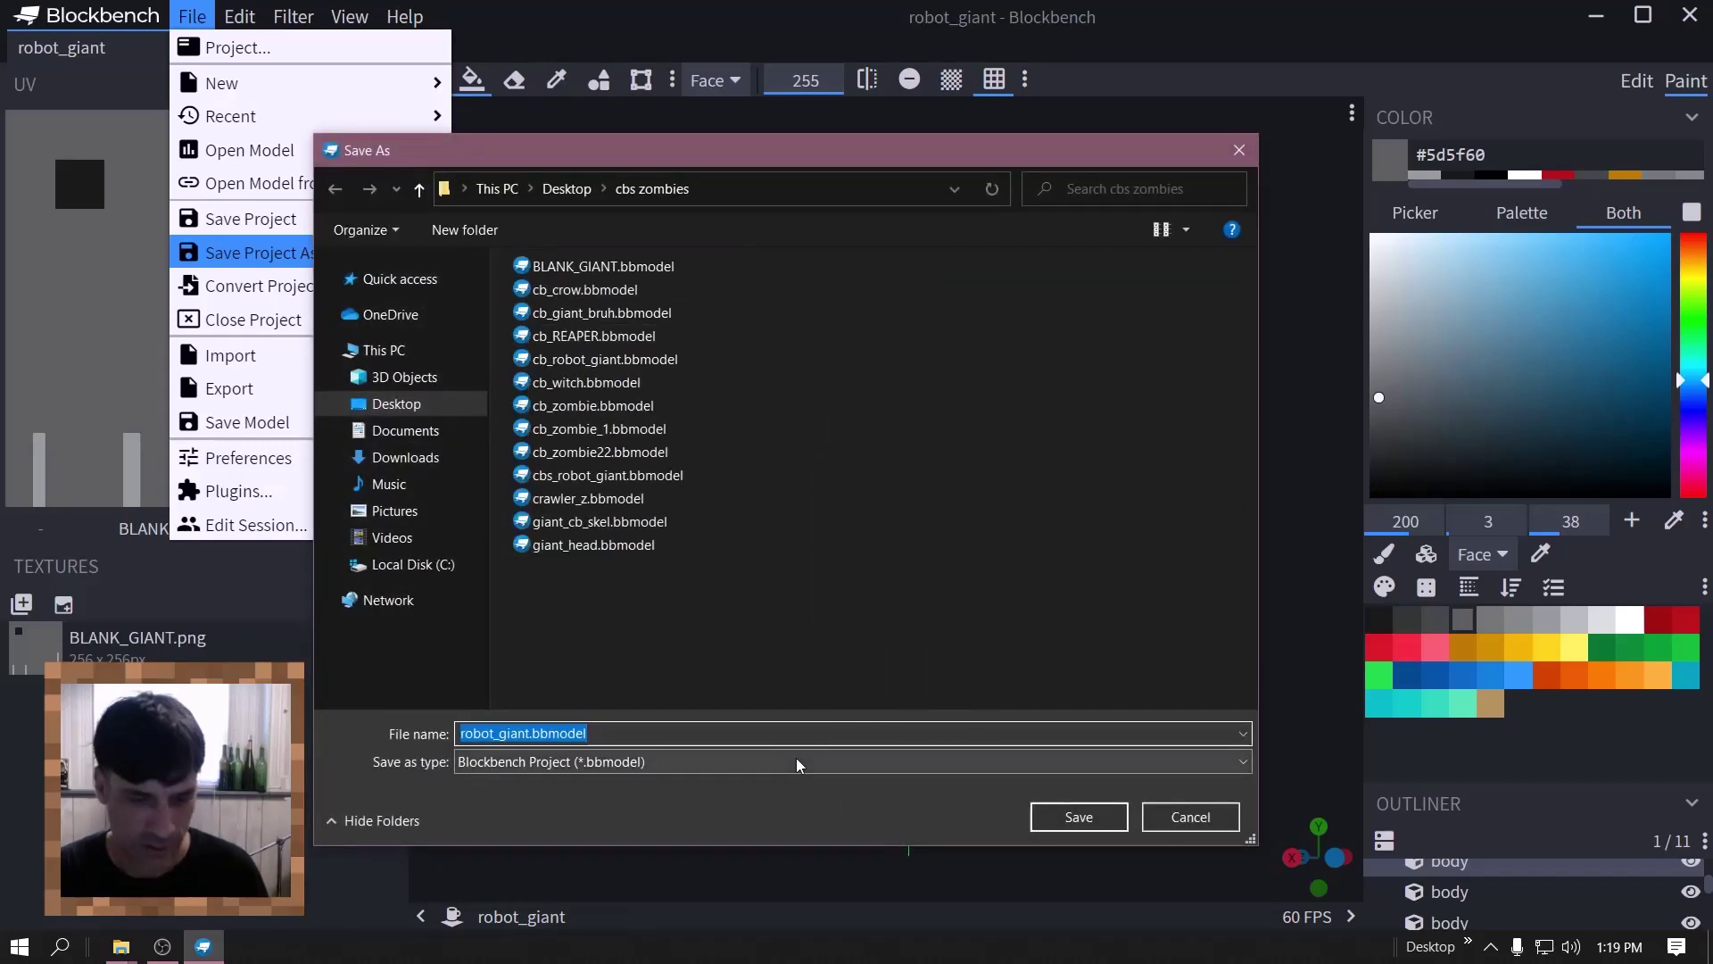
left_click(1071, 816)
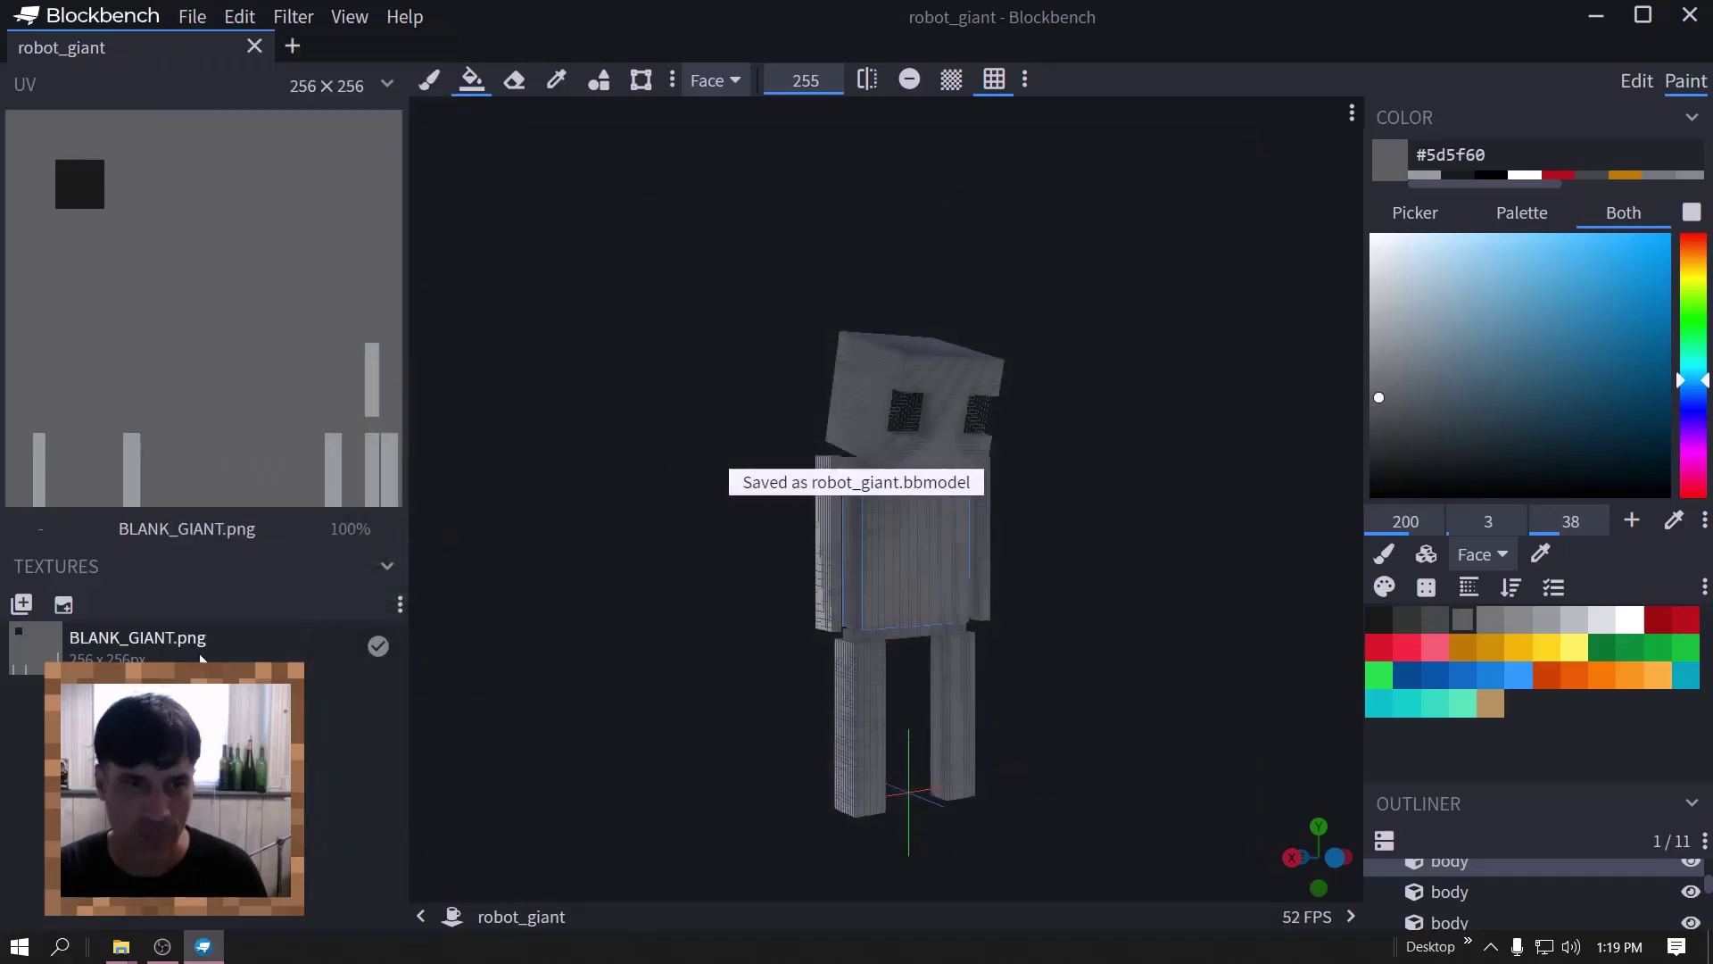
- Save the BLANK_GIANT.png texture under the new name robot_giant.png in the cbs zombies folder
right_click(148, 640)
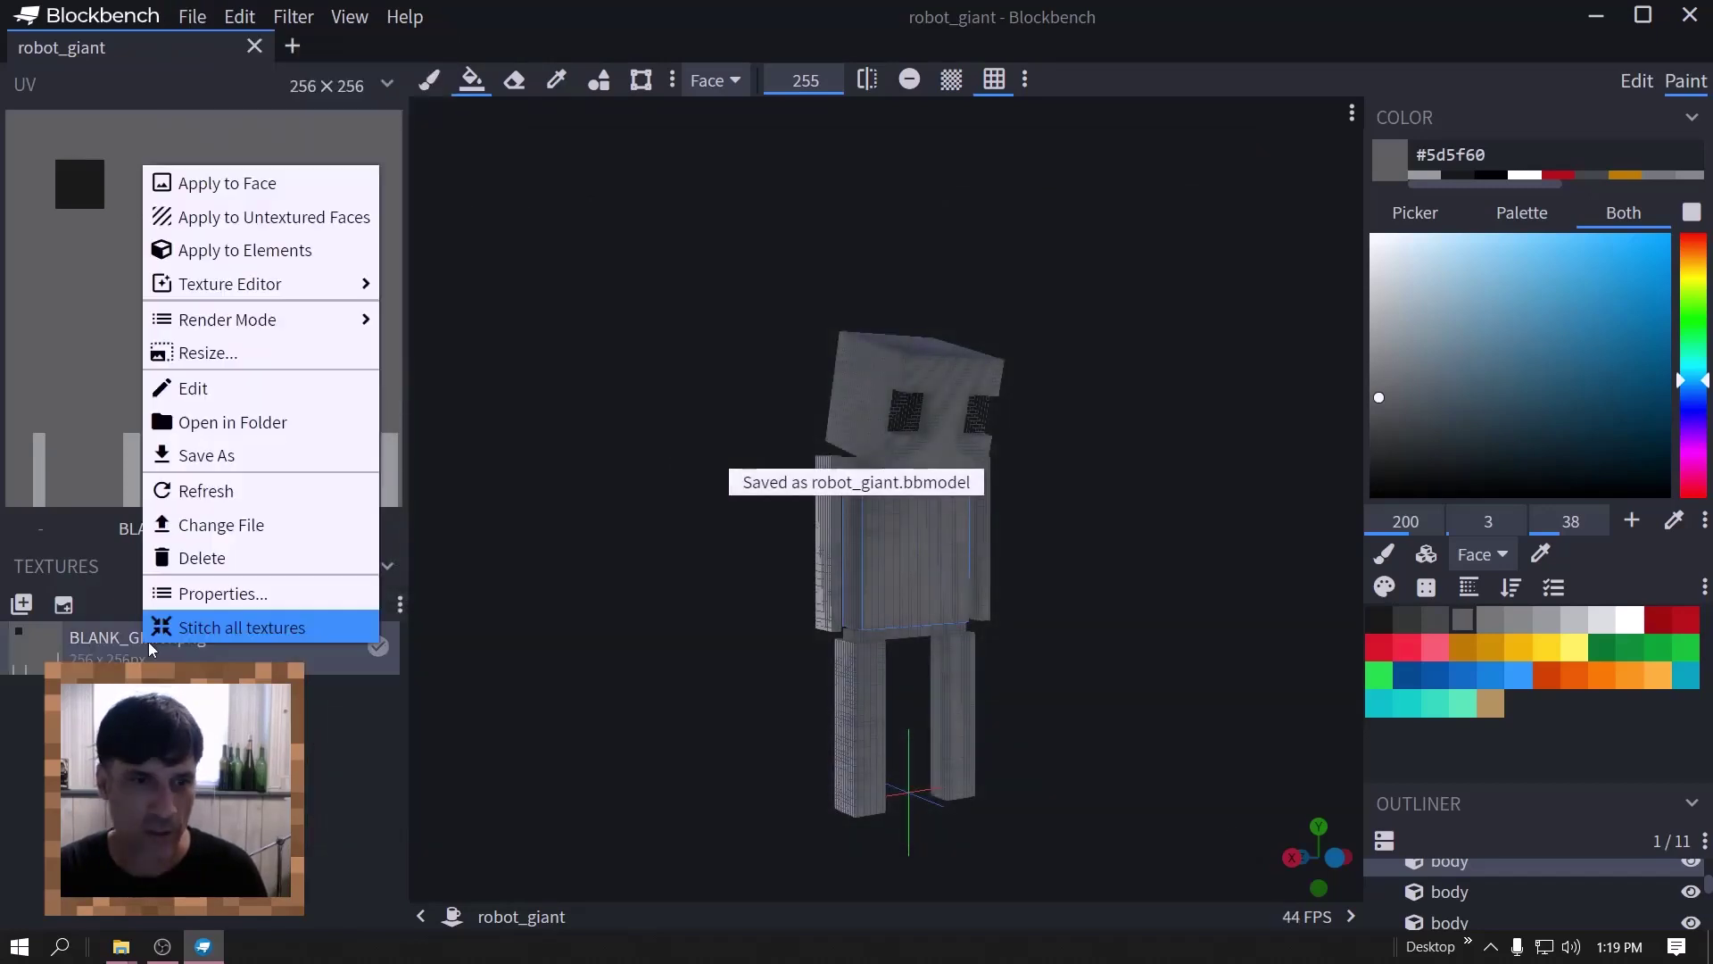
left_click(207, 457)
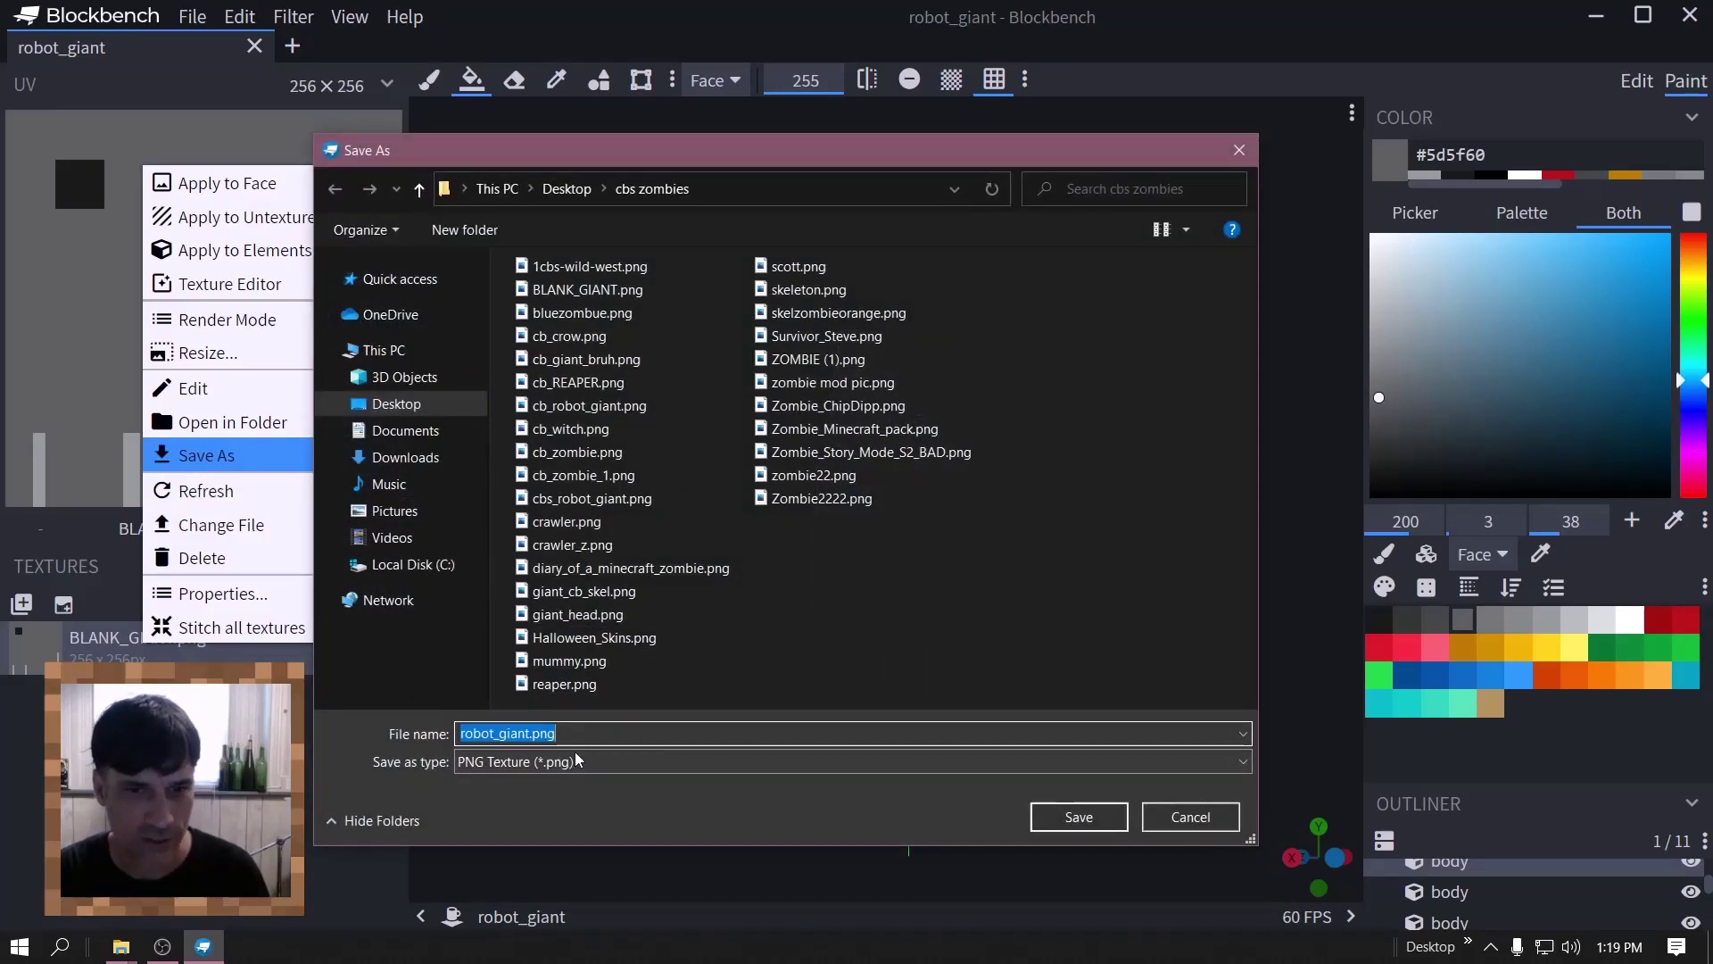
left_click(1078, 816)
left_click(1078, 816)
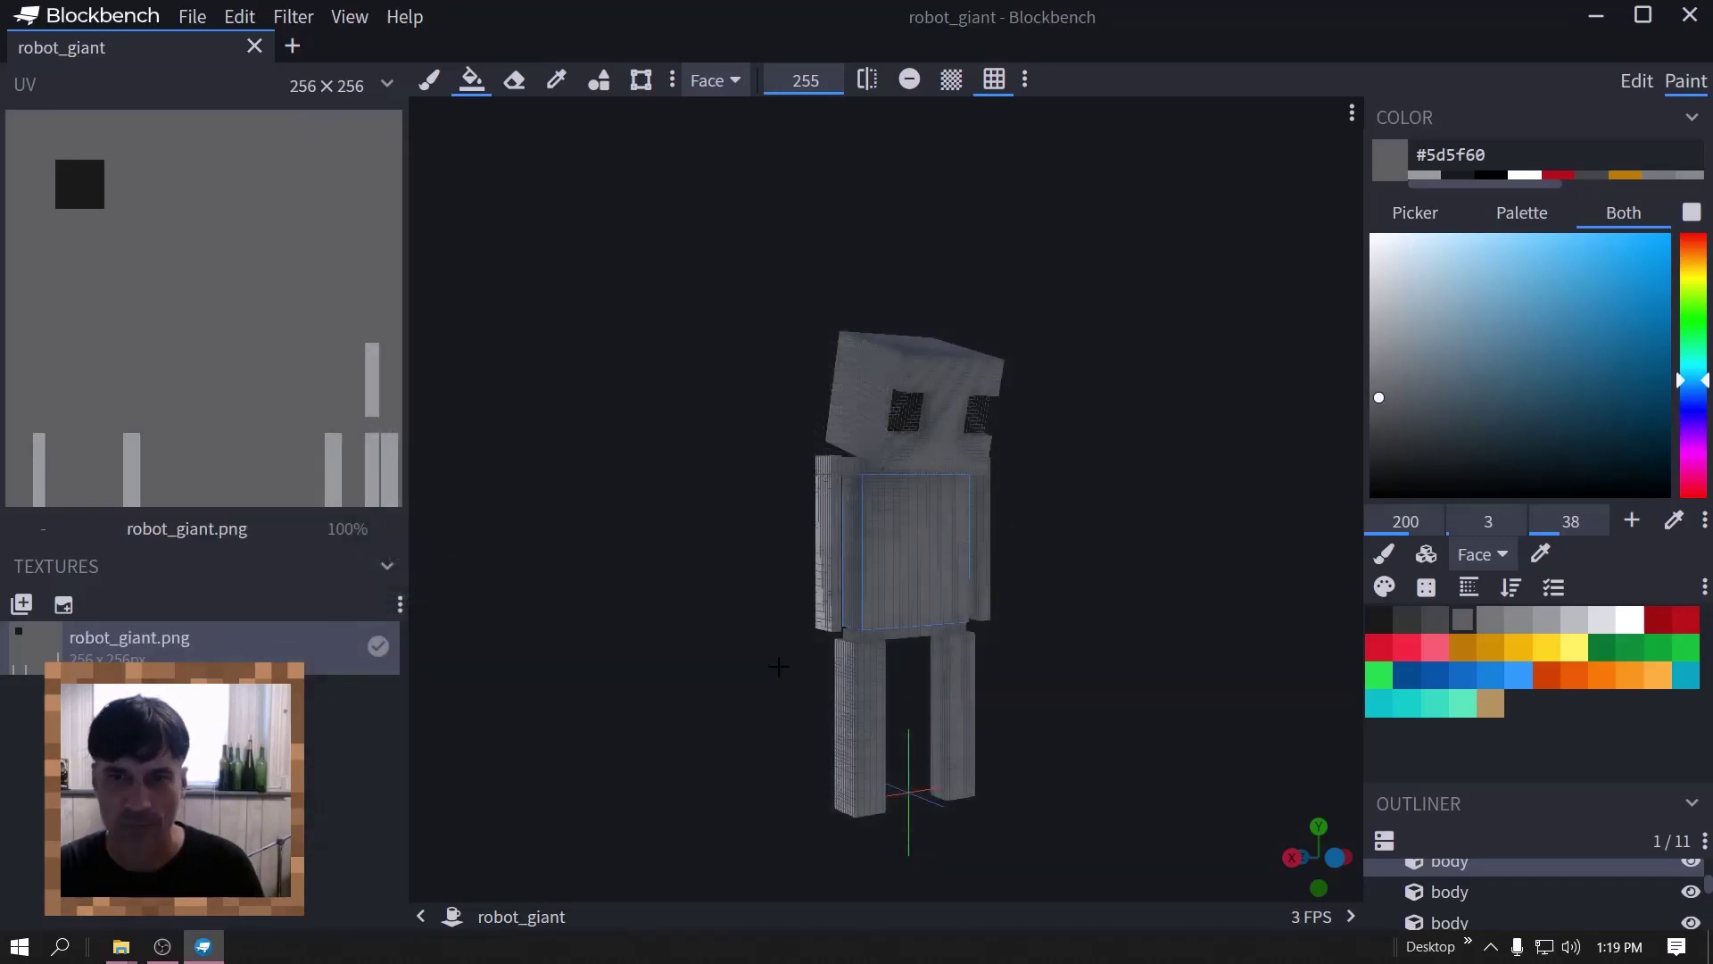
left_click_drag(1057, 252, 962, 251)
left_click_drag(1093, 286, 1129, 320)
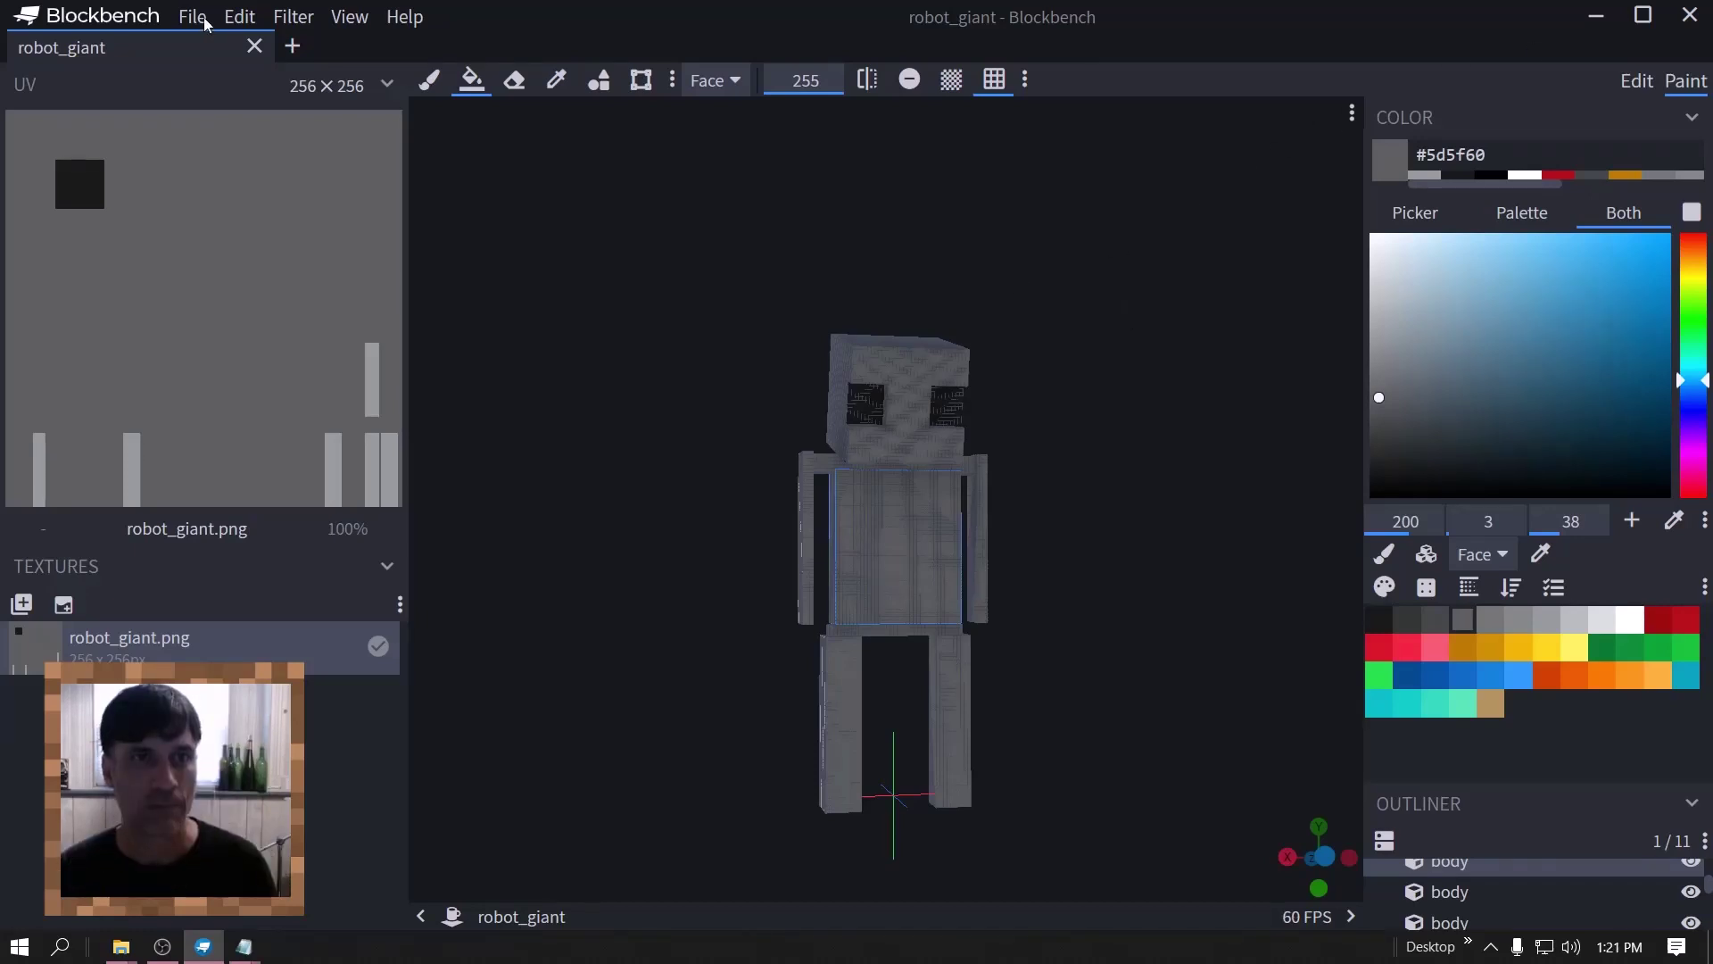
left_click(192, 16)
mouse_move(268, 388)
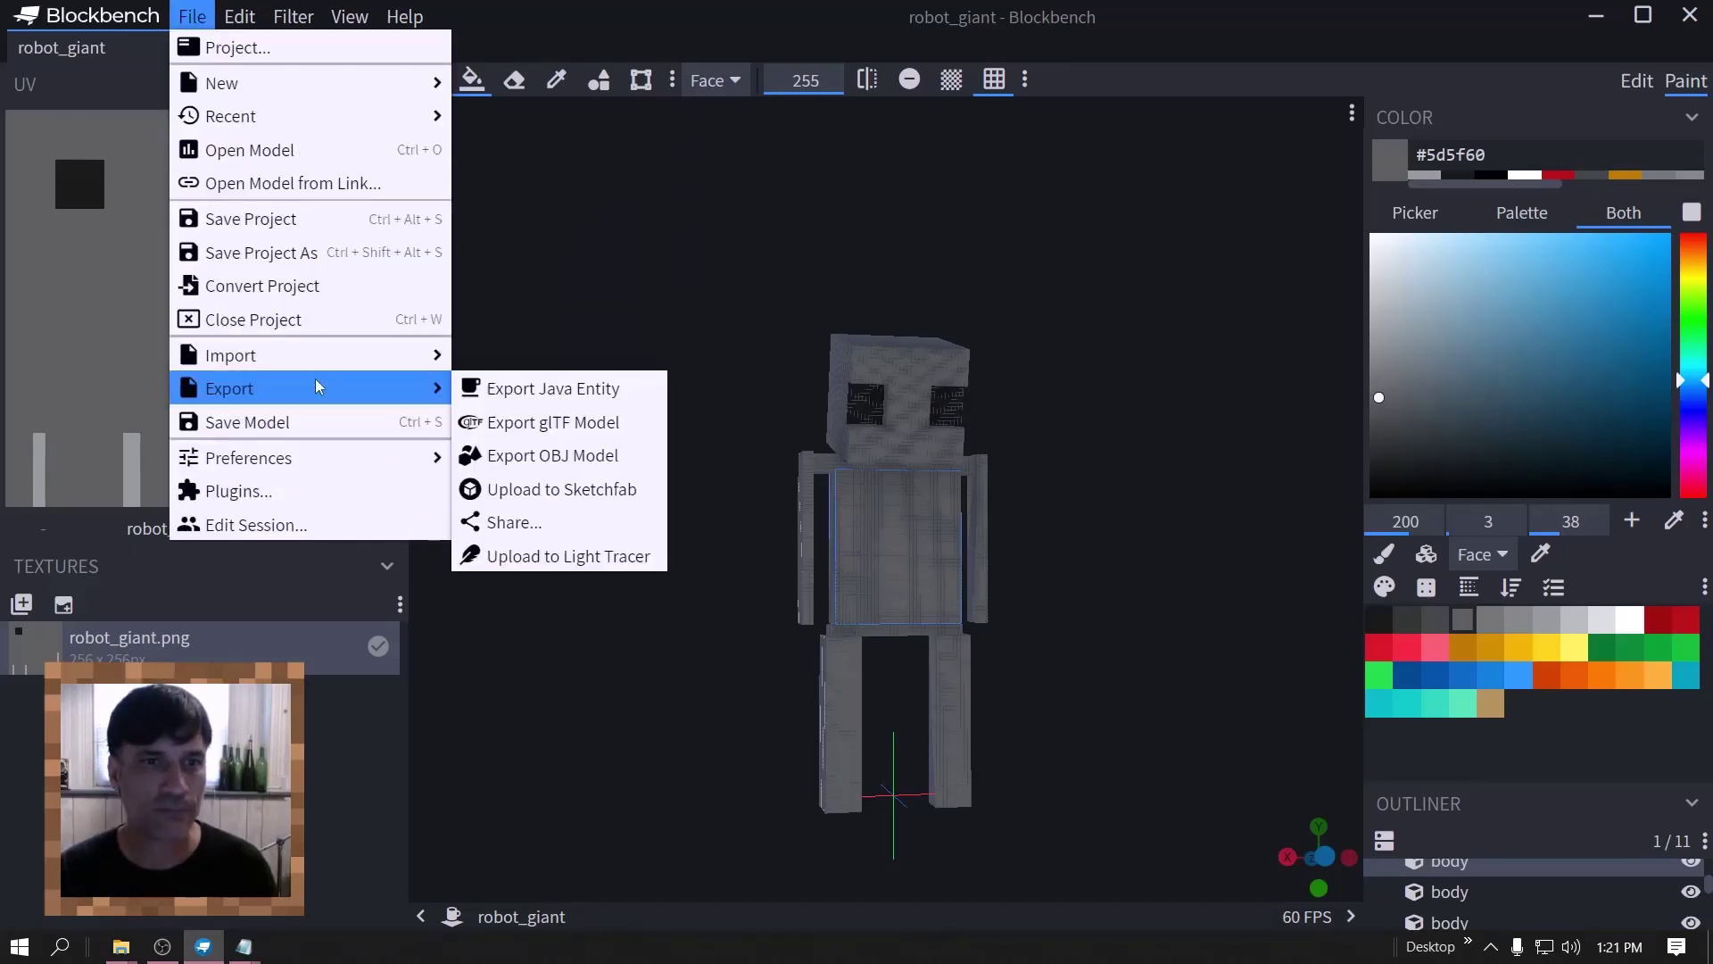
left_click(552, 388)
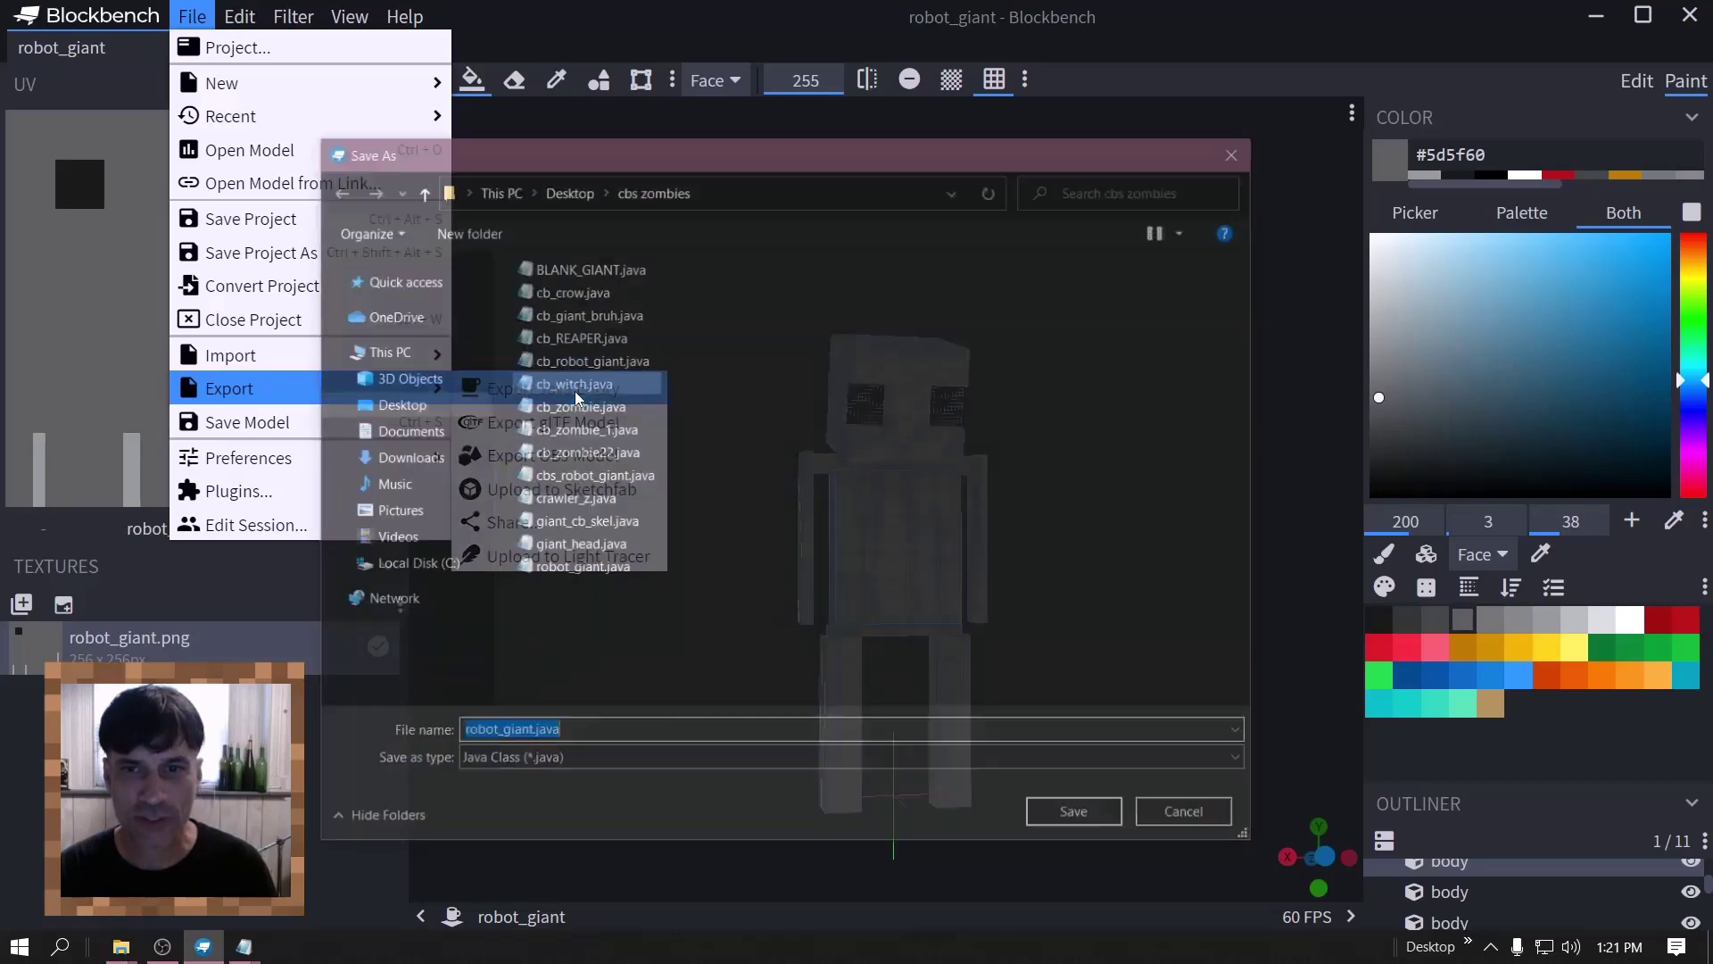
left_click(1187, 816)
- Switch to the robot_giant.java file in Notepad and delete the three comment lines above the class declaration
left_click(1596, 16)
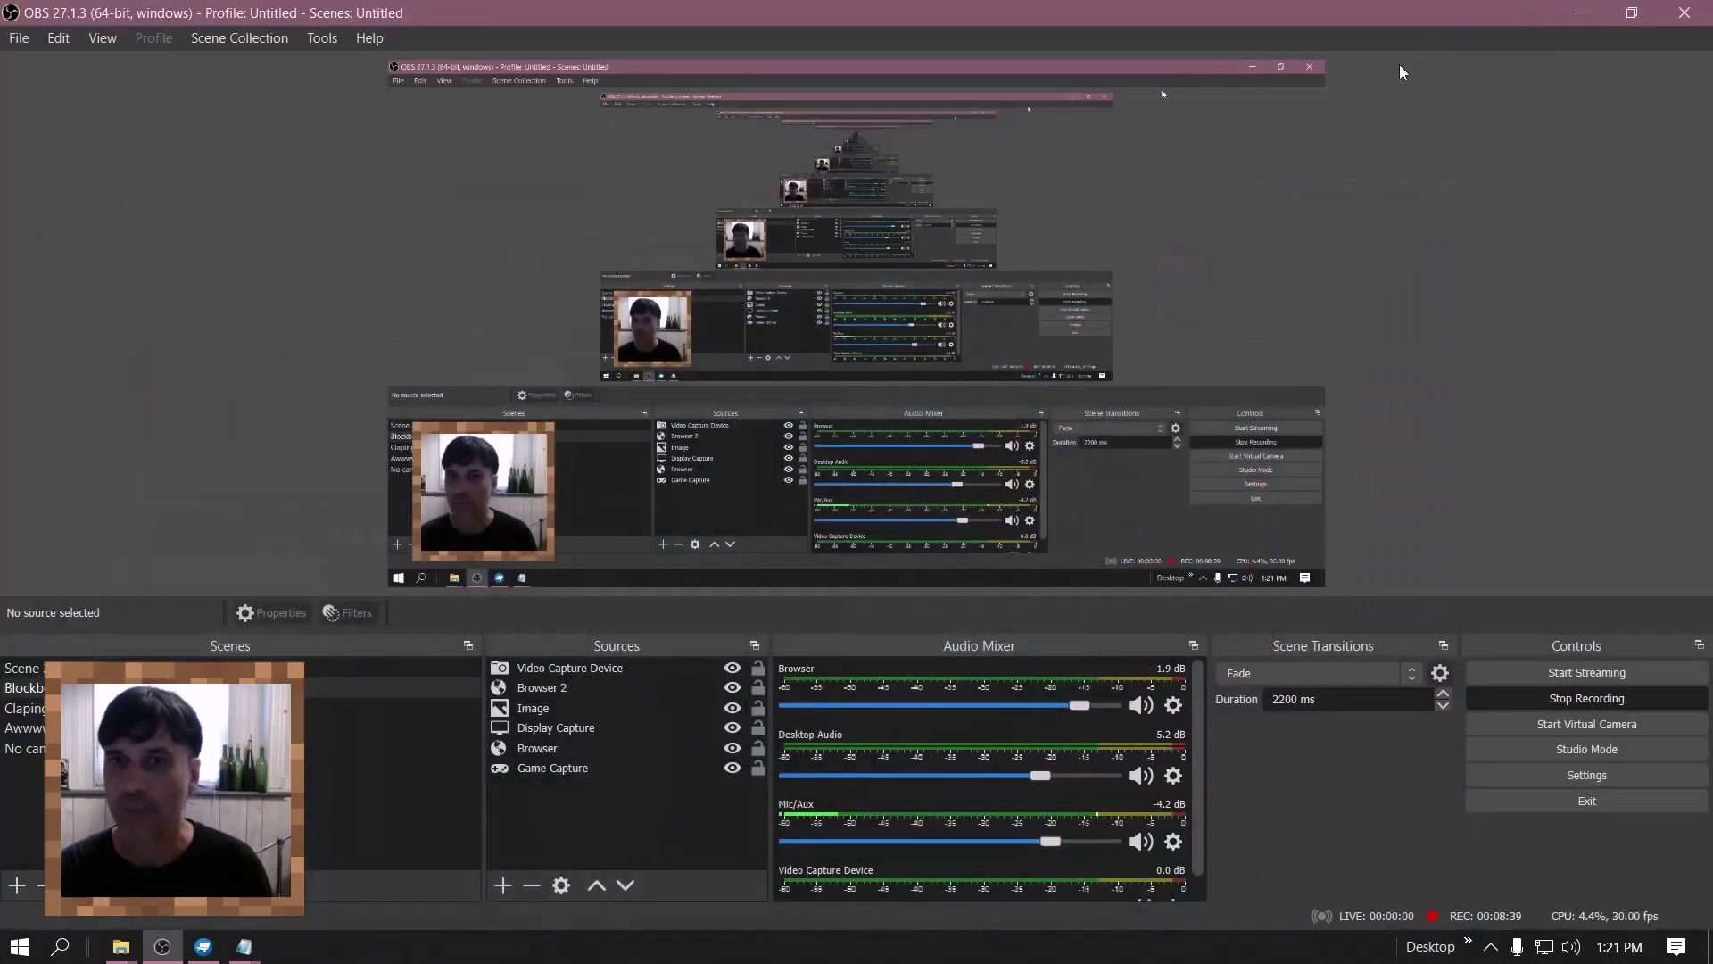
left_click(1601, 14)
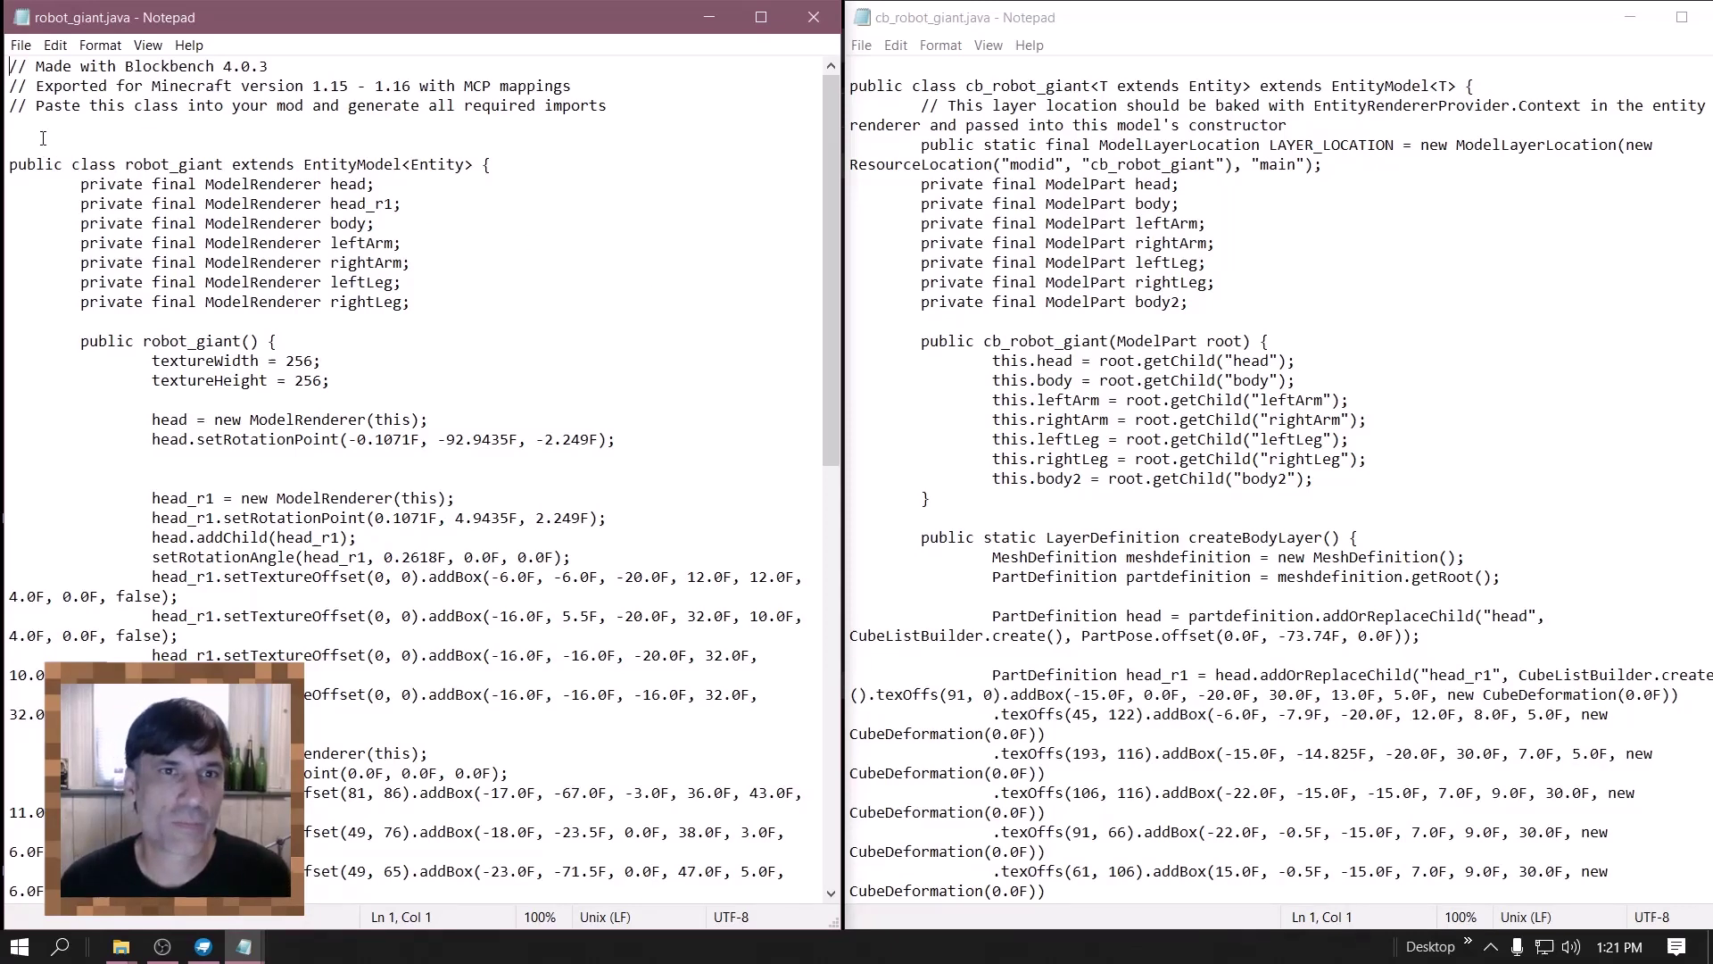
key("shift+Up")
key("shift+Up")
key("shift+Up")
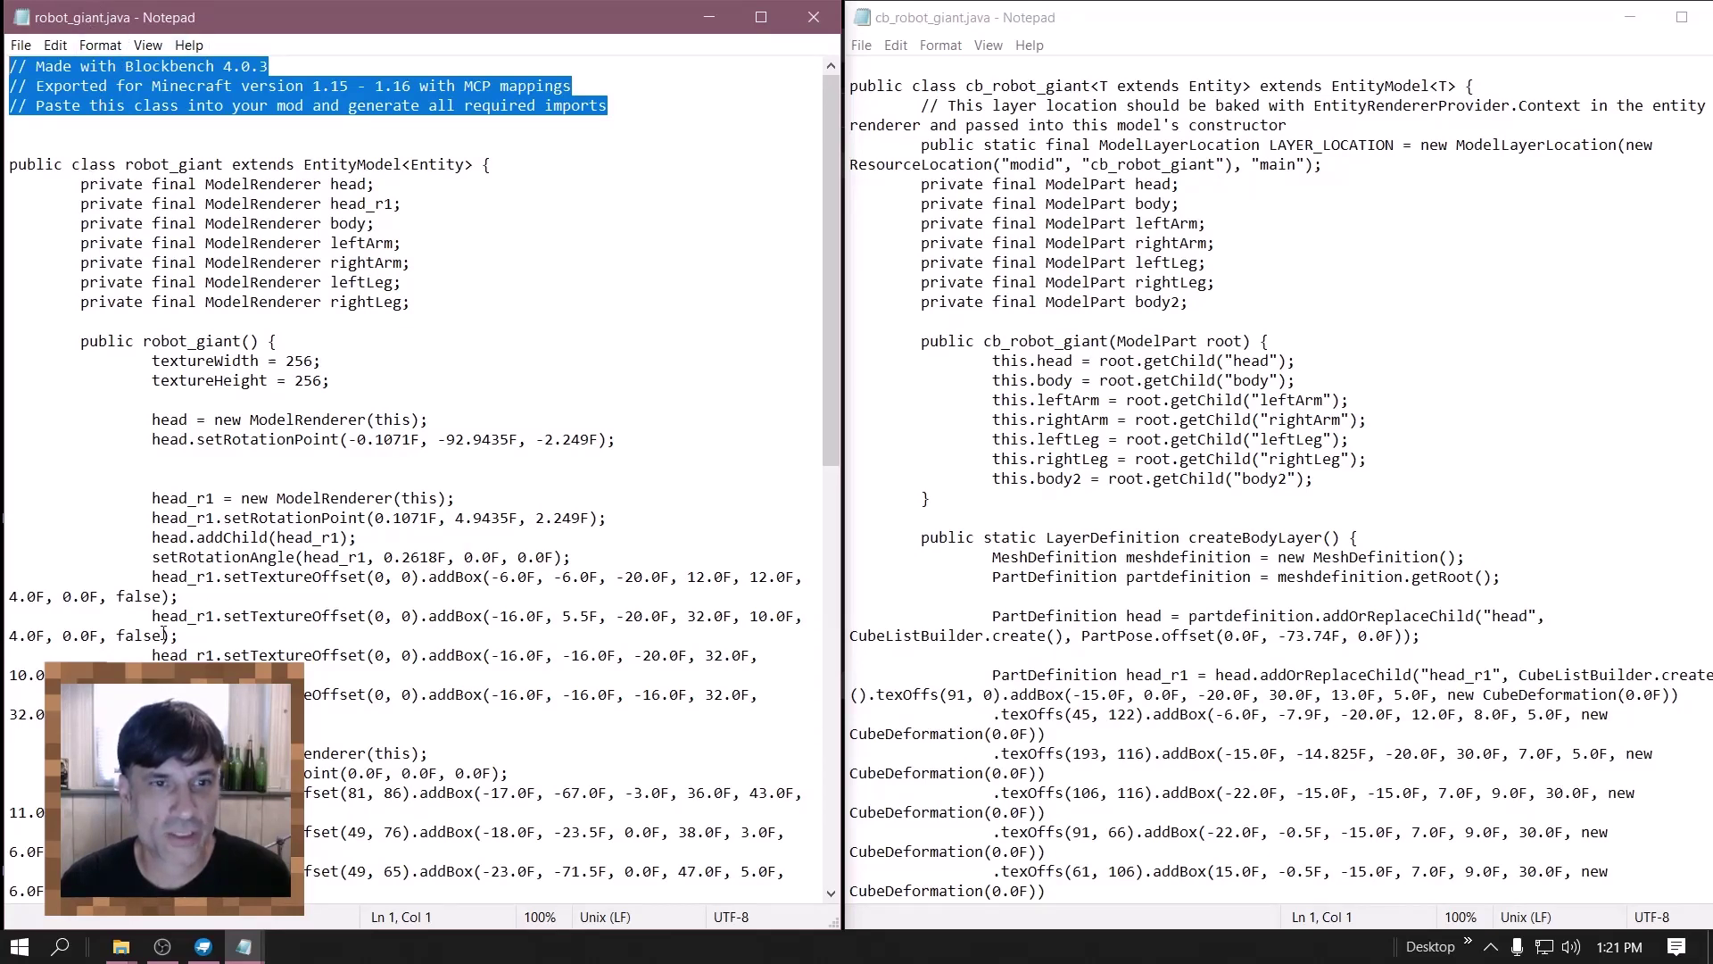
right_click(71, 92)
left_click(165, 198)
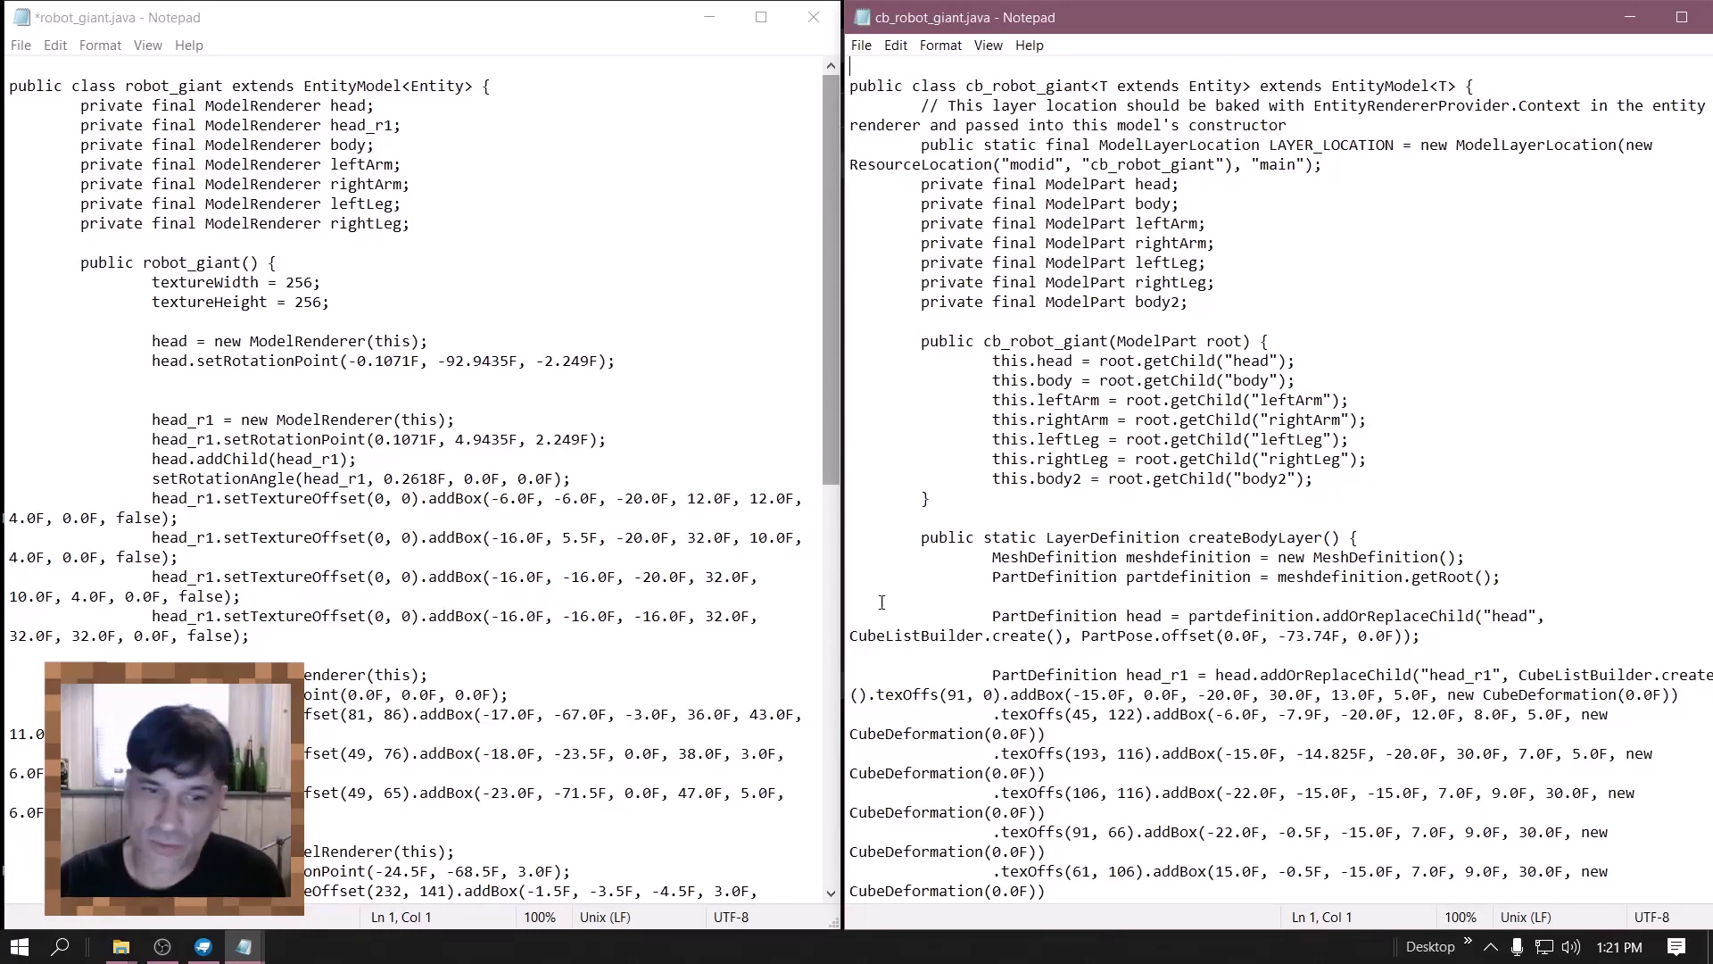
- Switch to the CBs_Robots workspace in MCreator and import giant_head.java from the cbs zombies folder as a Java 3D model
left_click(205, 949)
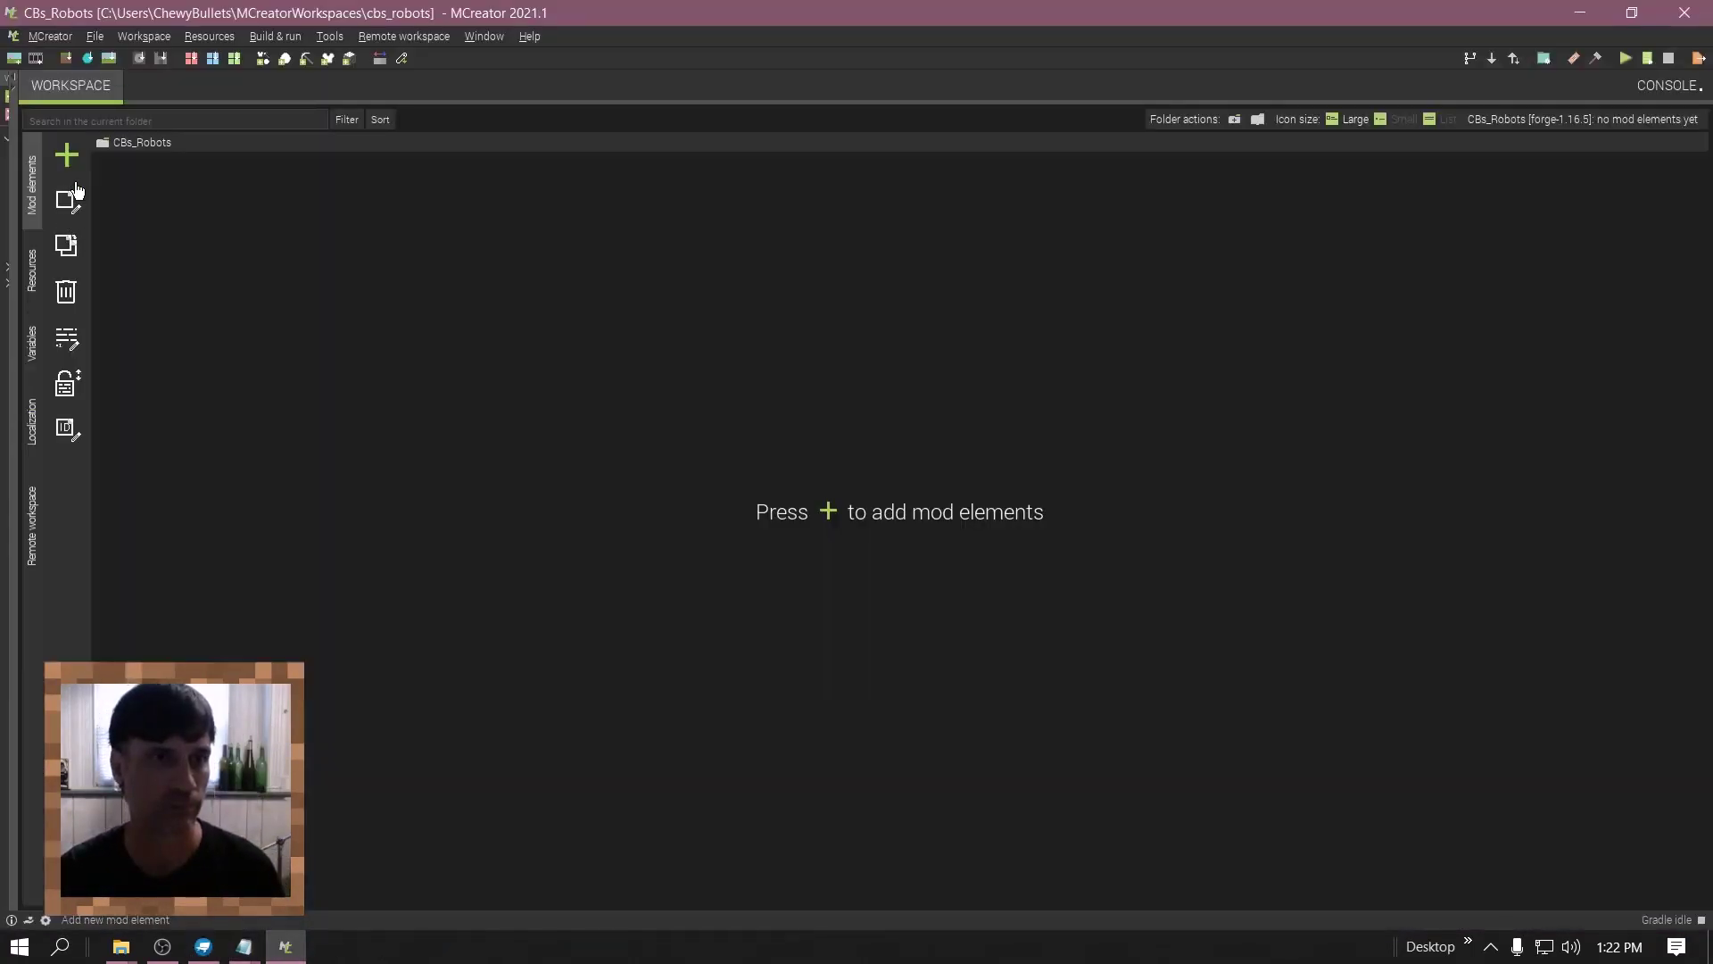
left_click(34, 272)
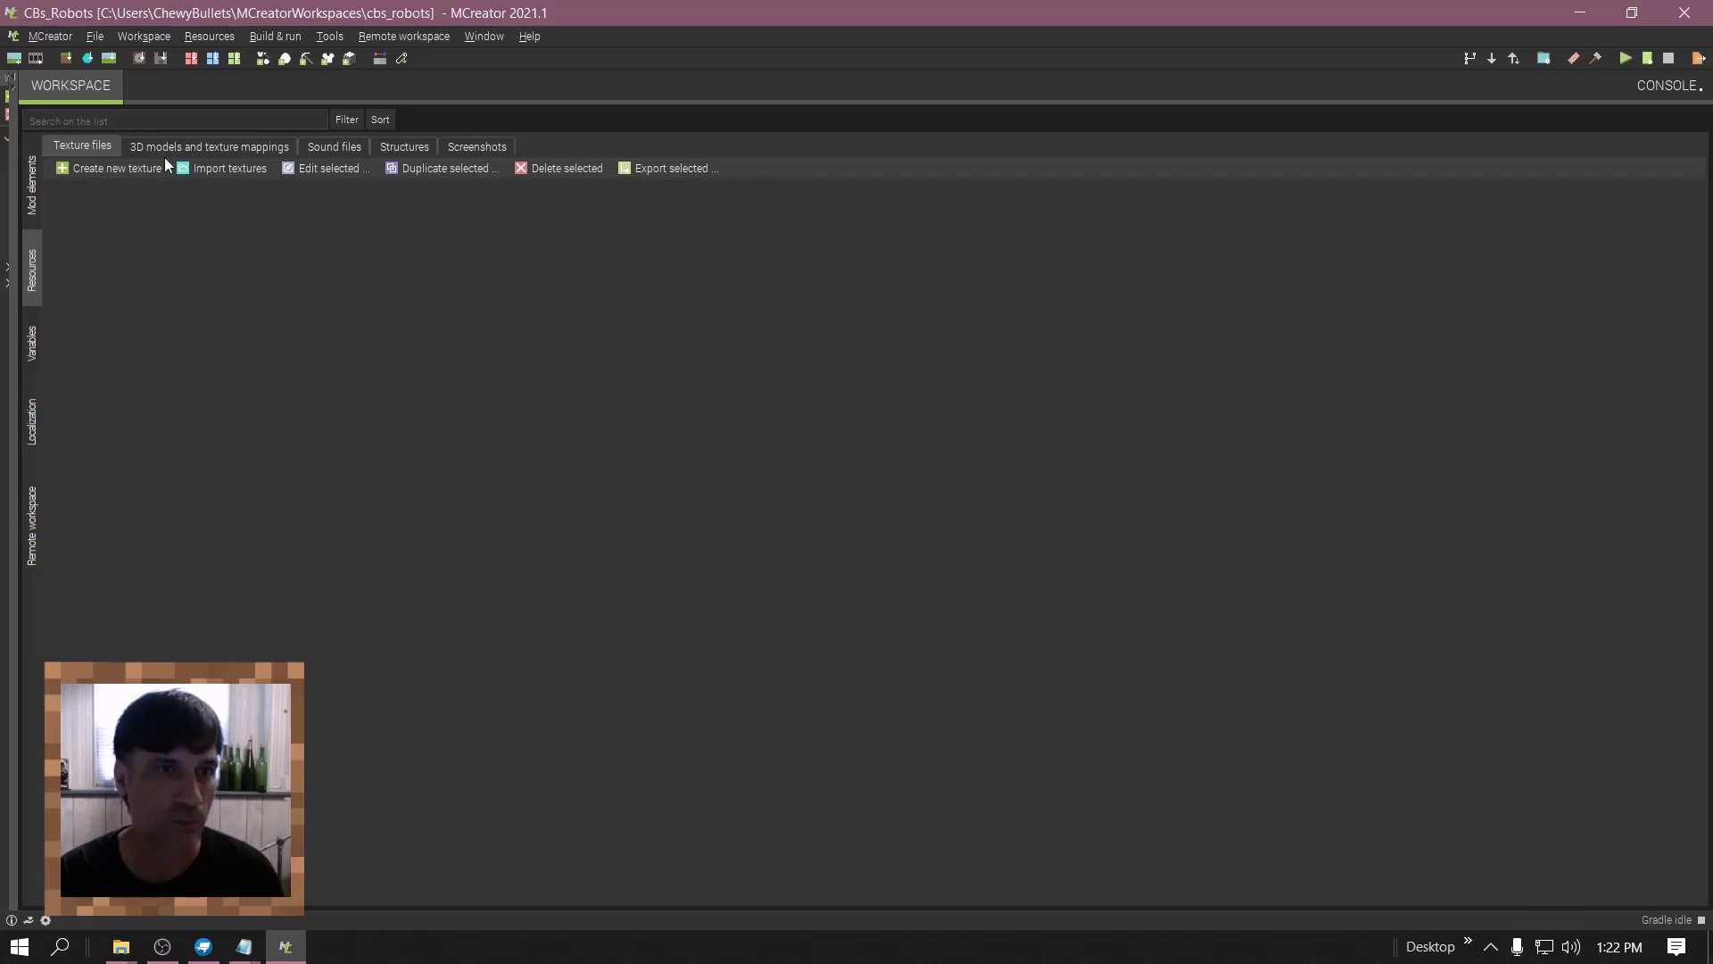
left_click(232, 150)
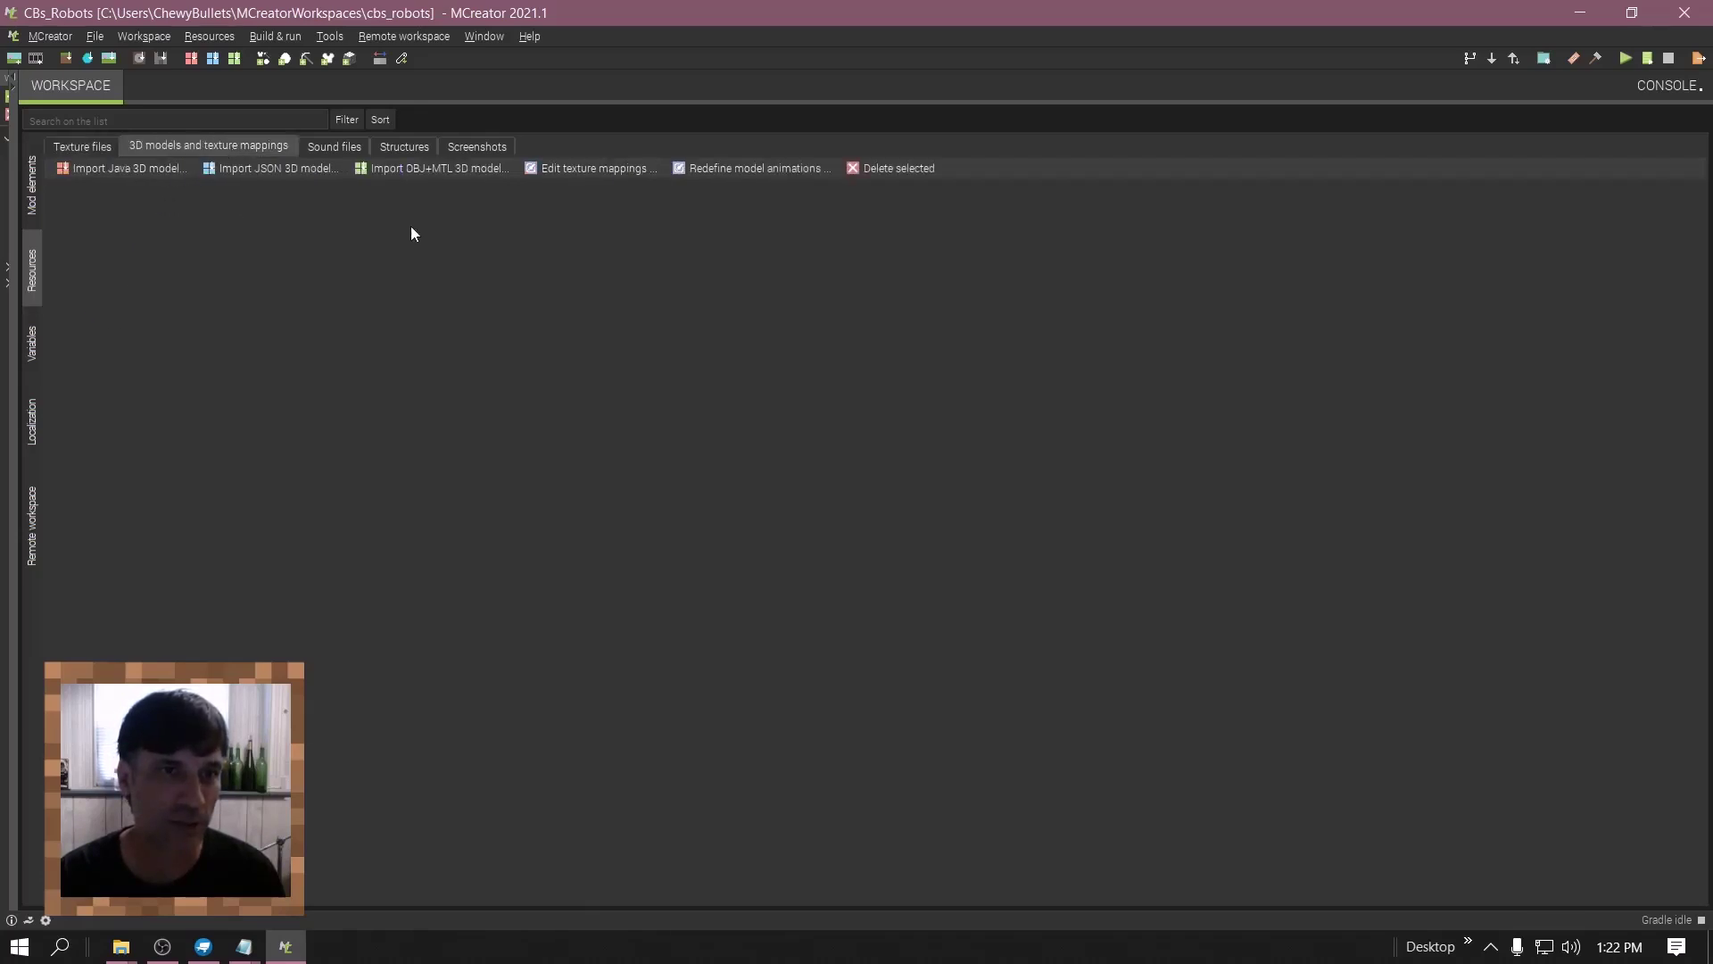
left_click(130, 169)
left_click(857, 509)
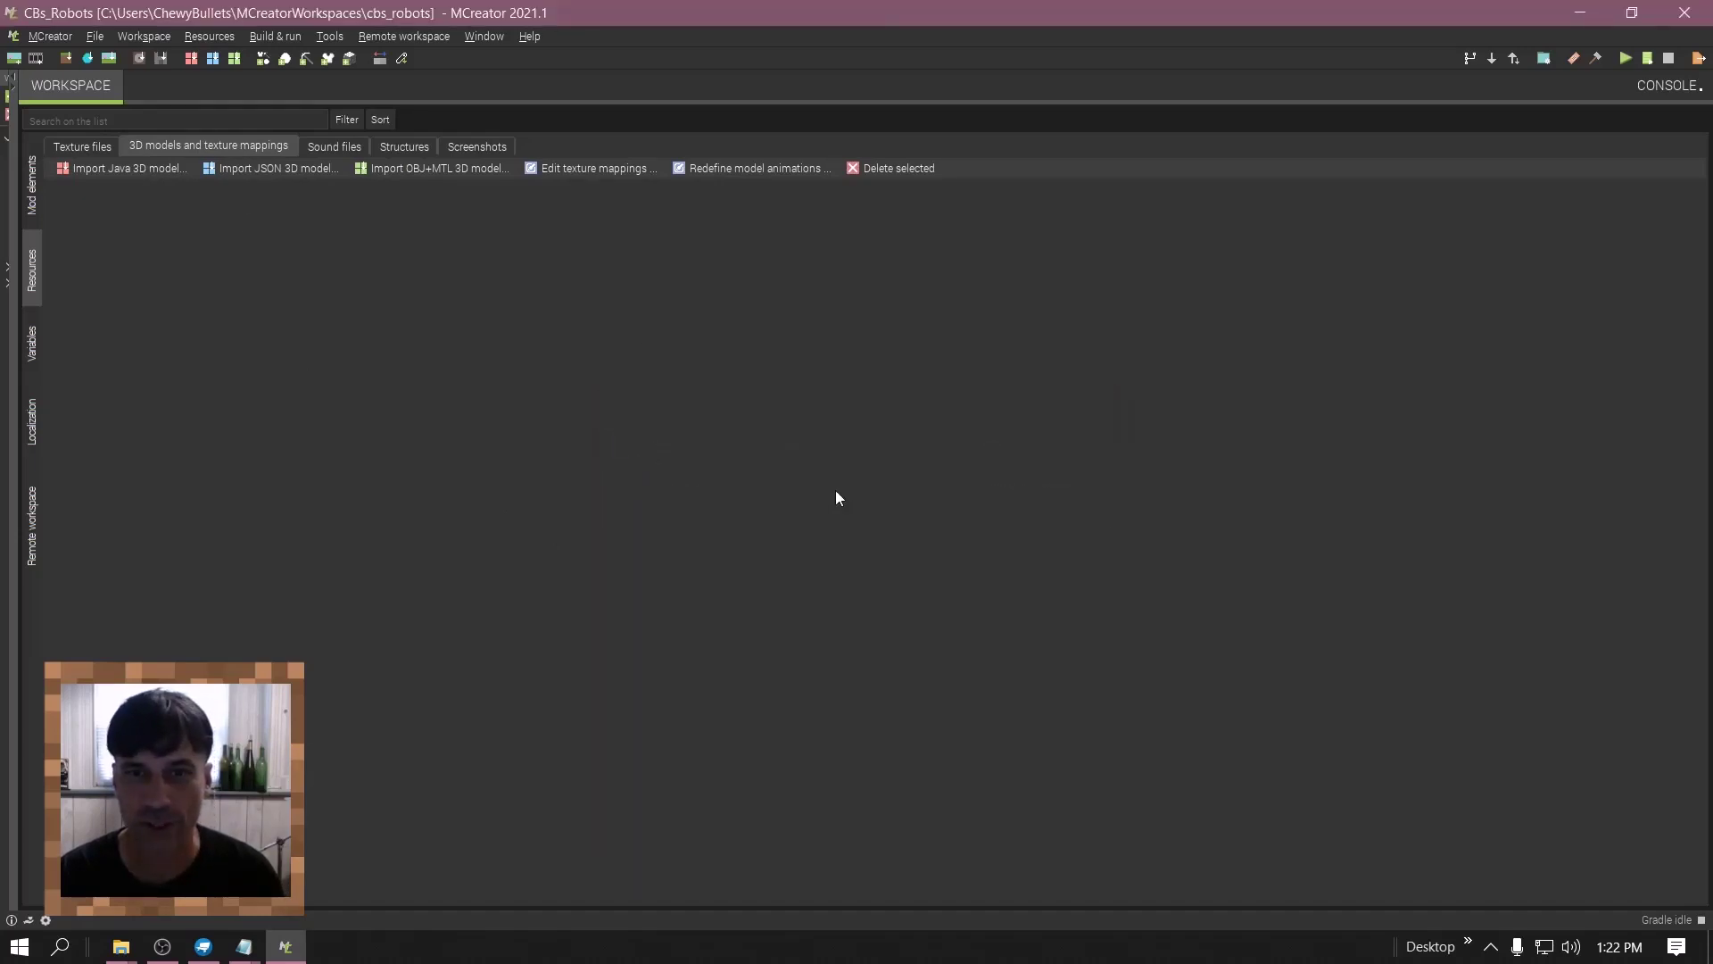
left_click(1089, 312)
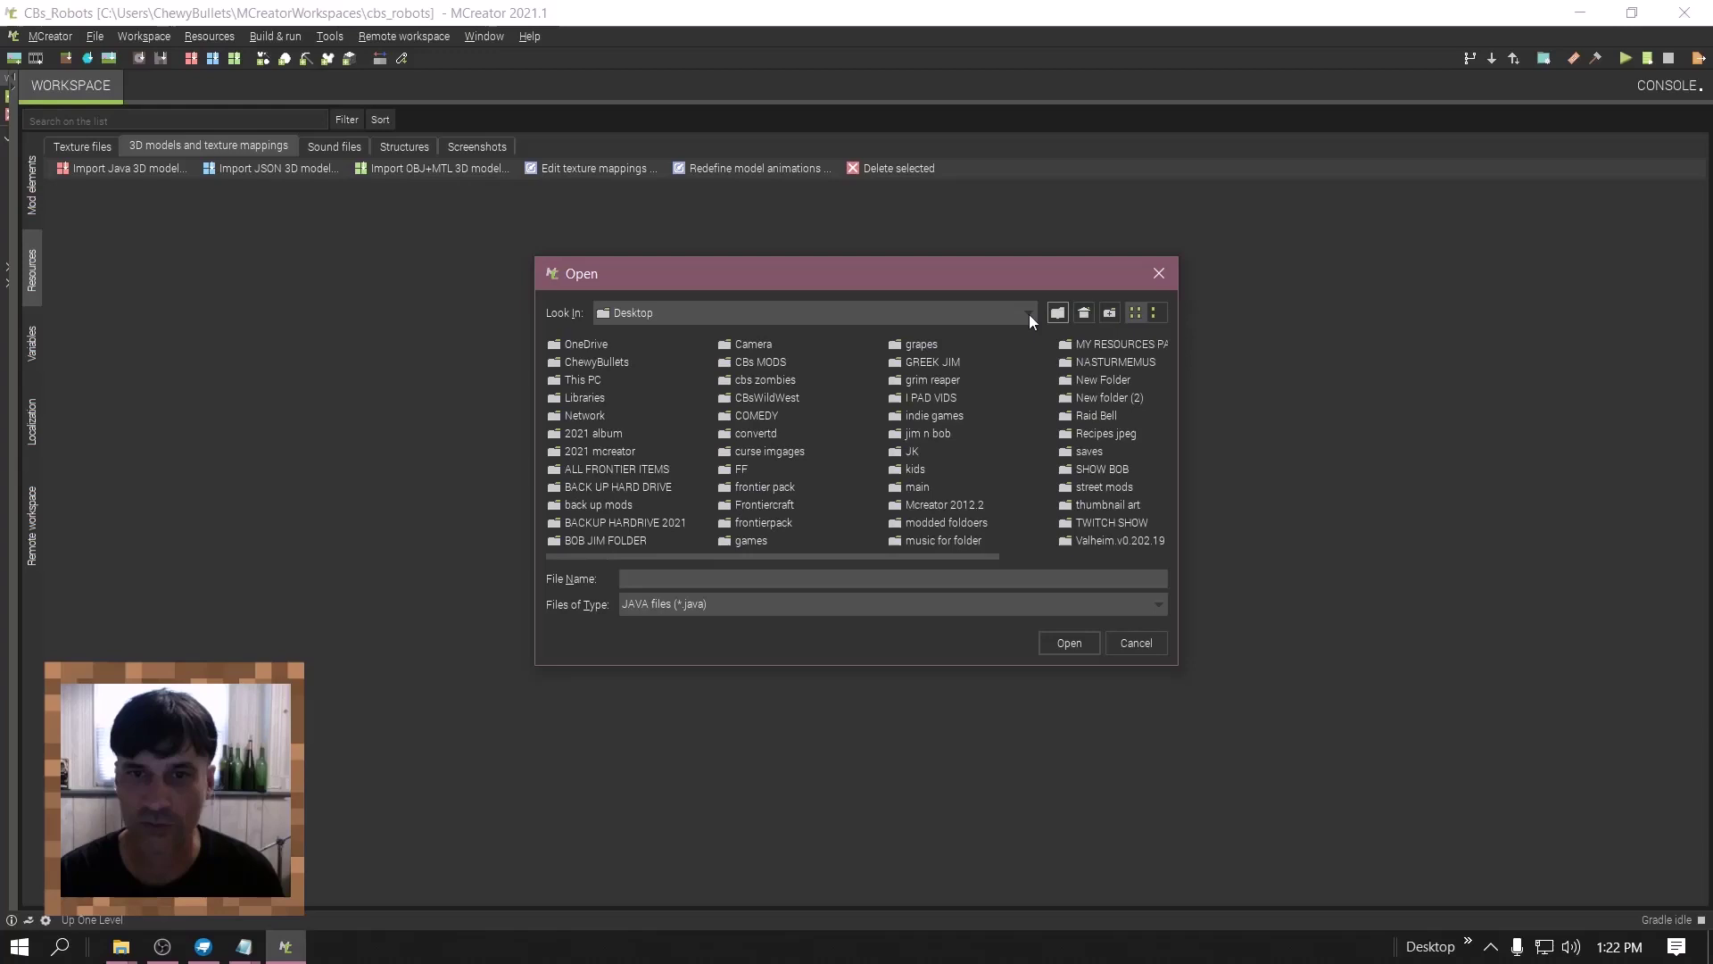
double_click(779, 377)
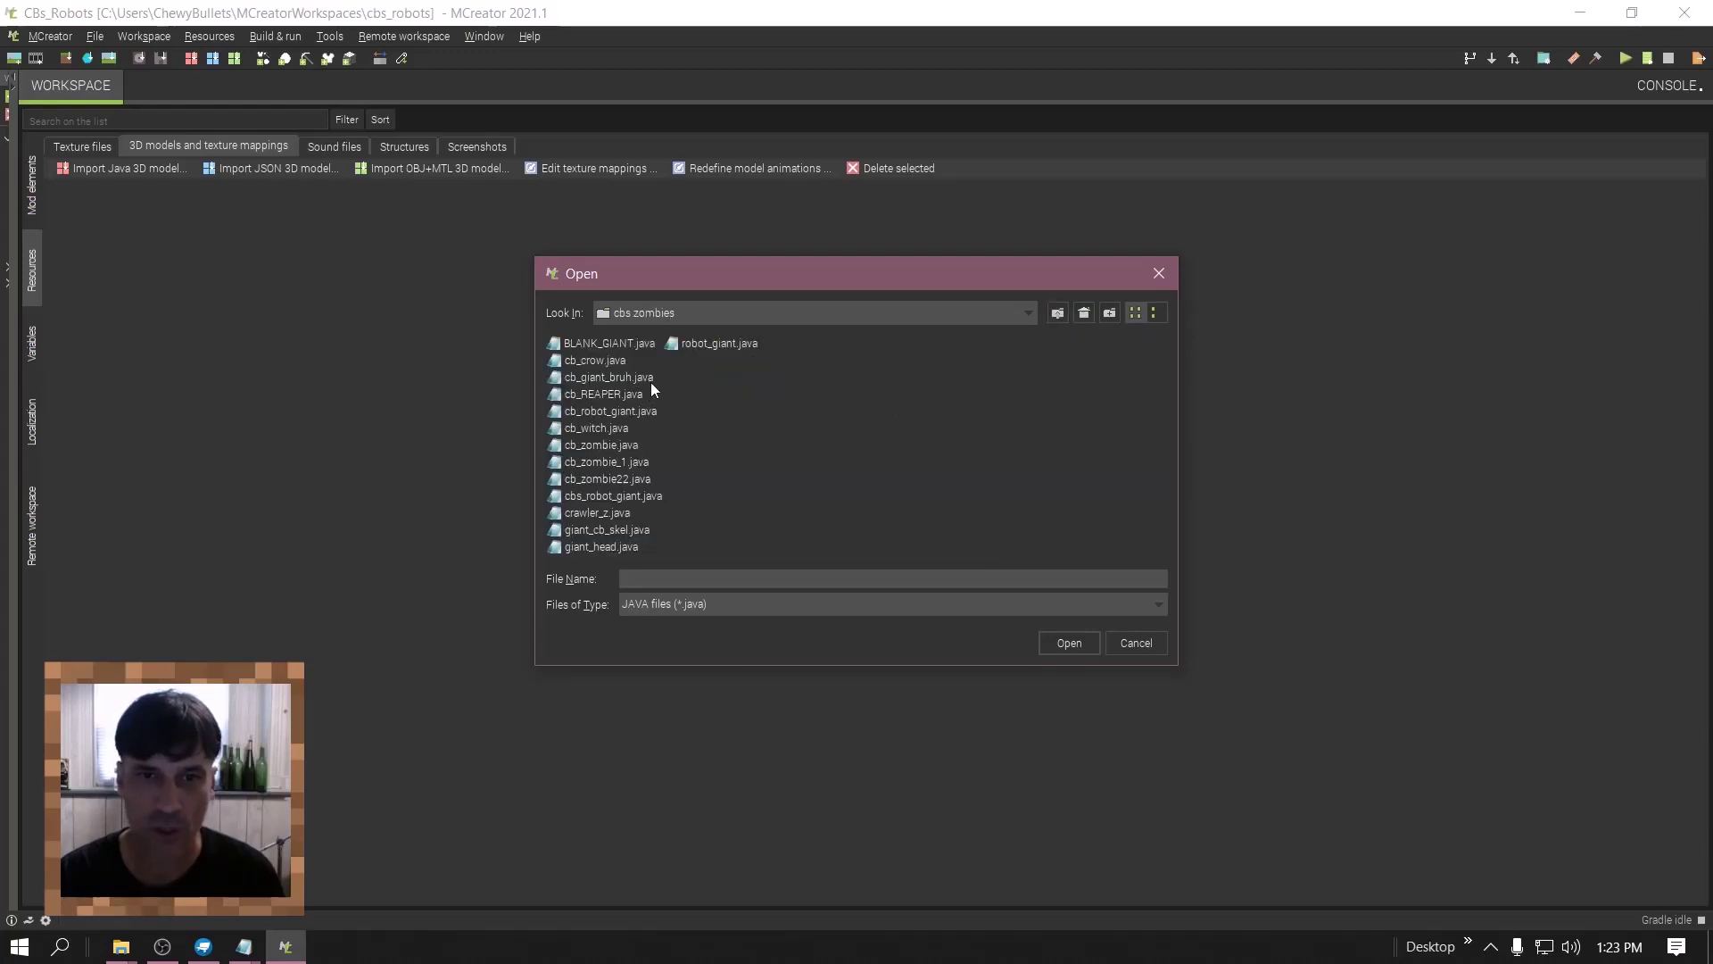
left_click(601, 546)
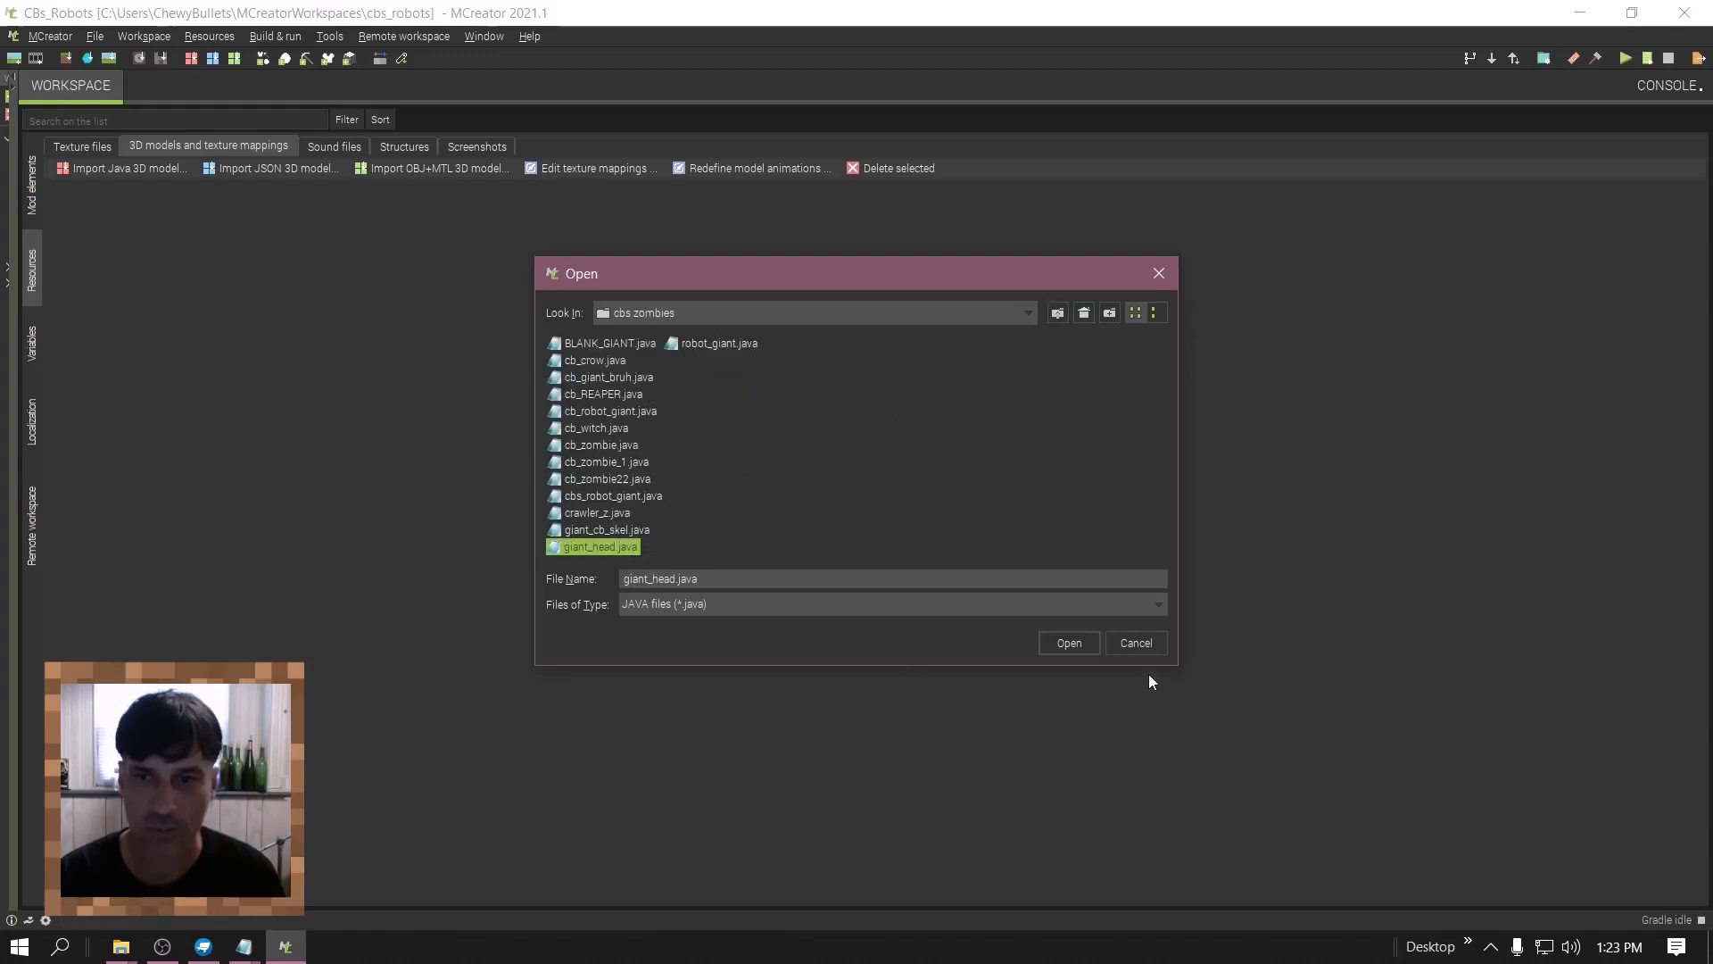
left_click(1090, 644)
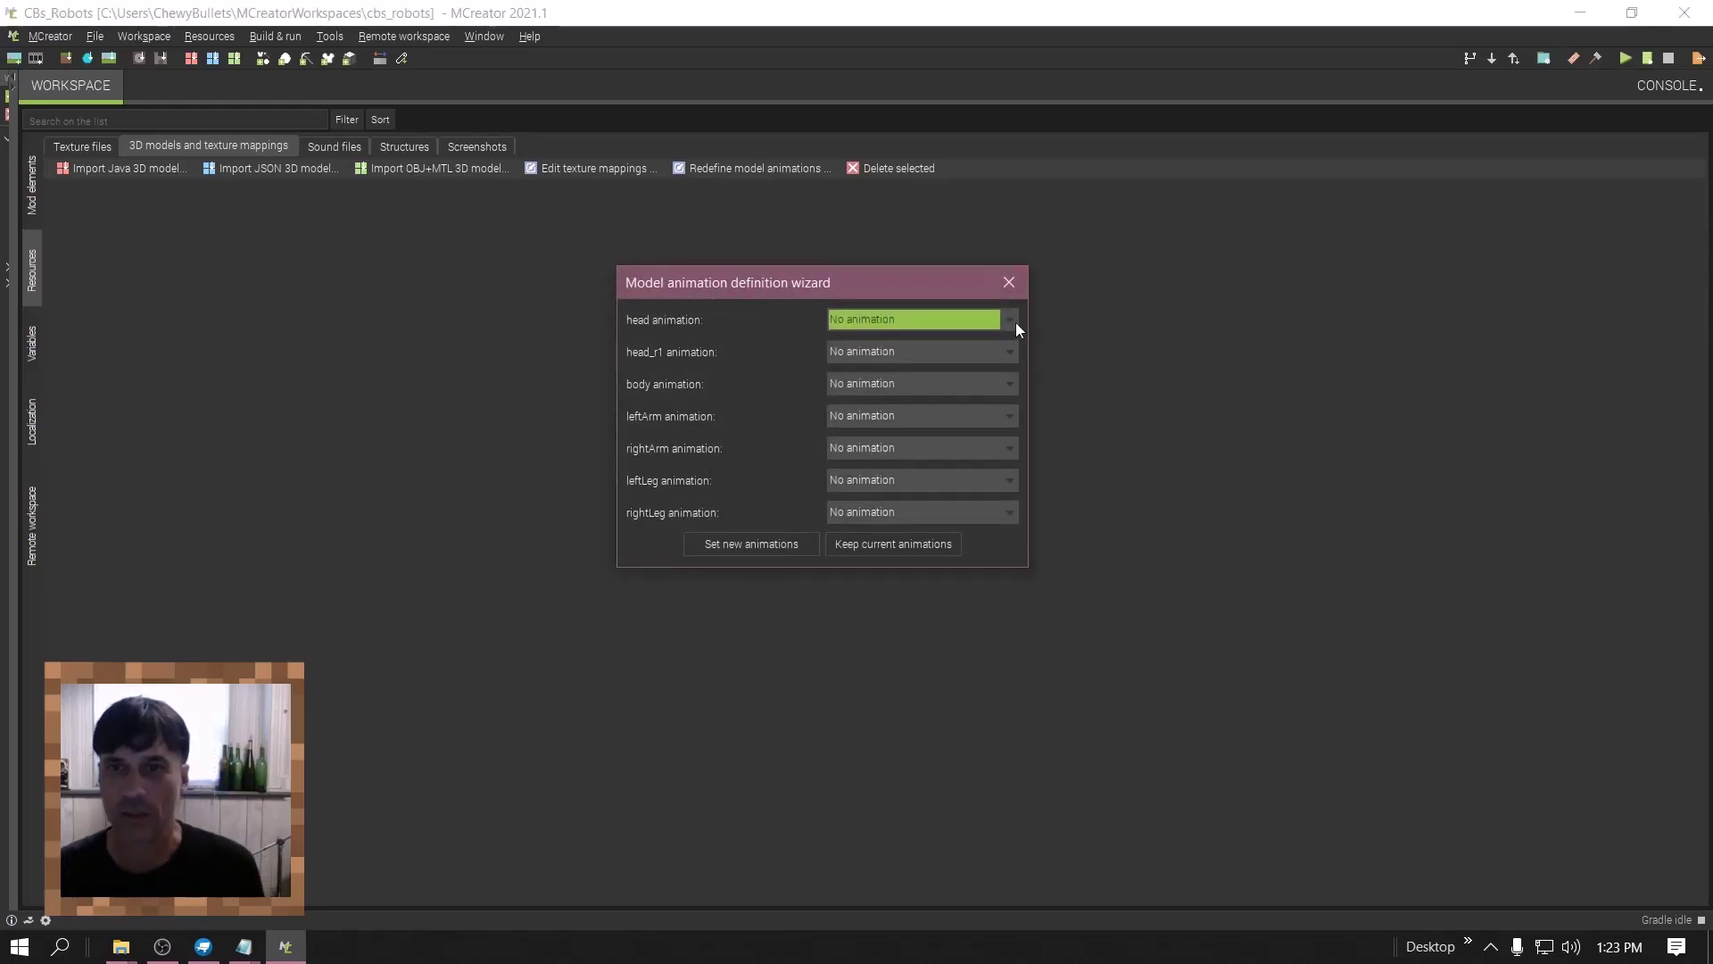
- Assign Head movement animation to head, Left arm swing animation (Y axis) to leftArm and Right arm swing animation (Y axis) to rightArm
left_click(1011, 321)
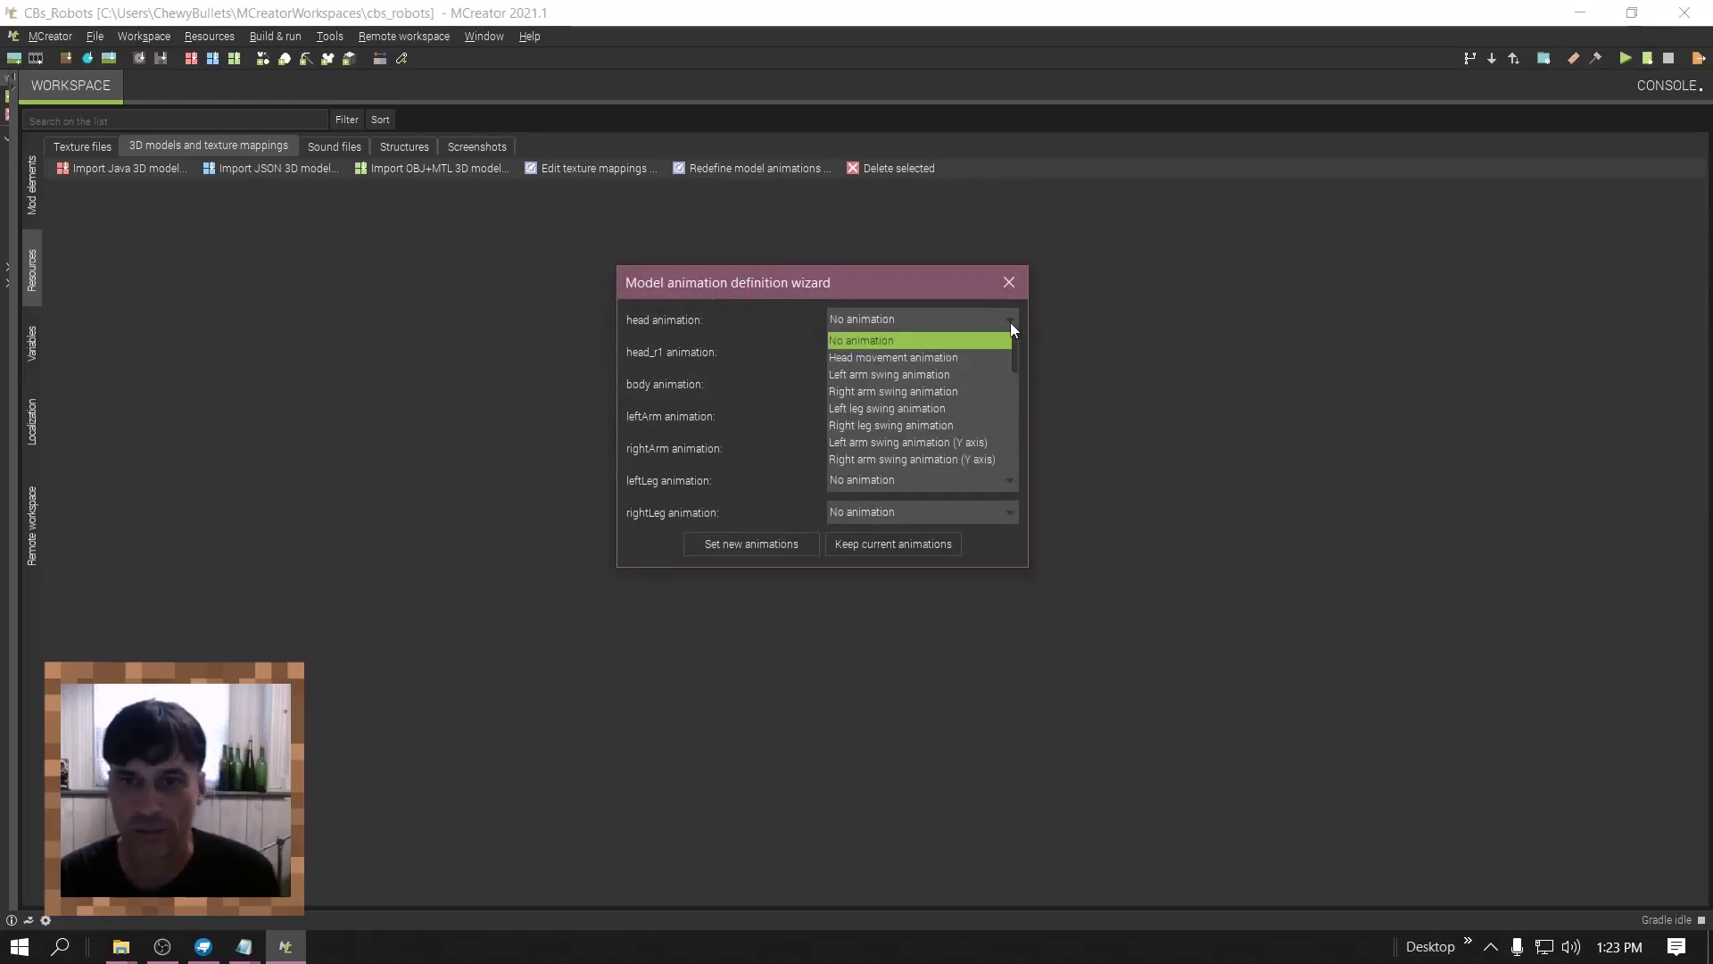
left_click(847, 361)
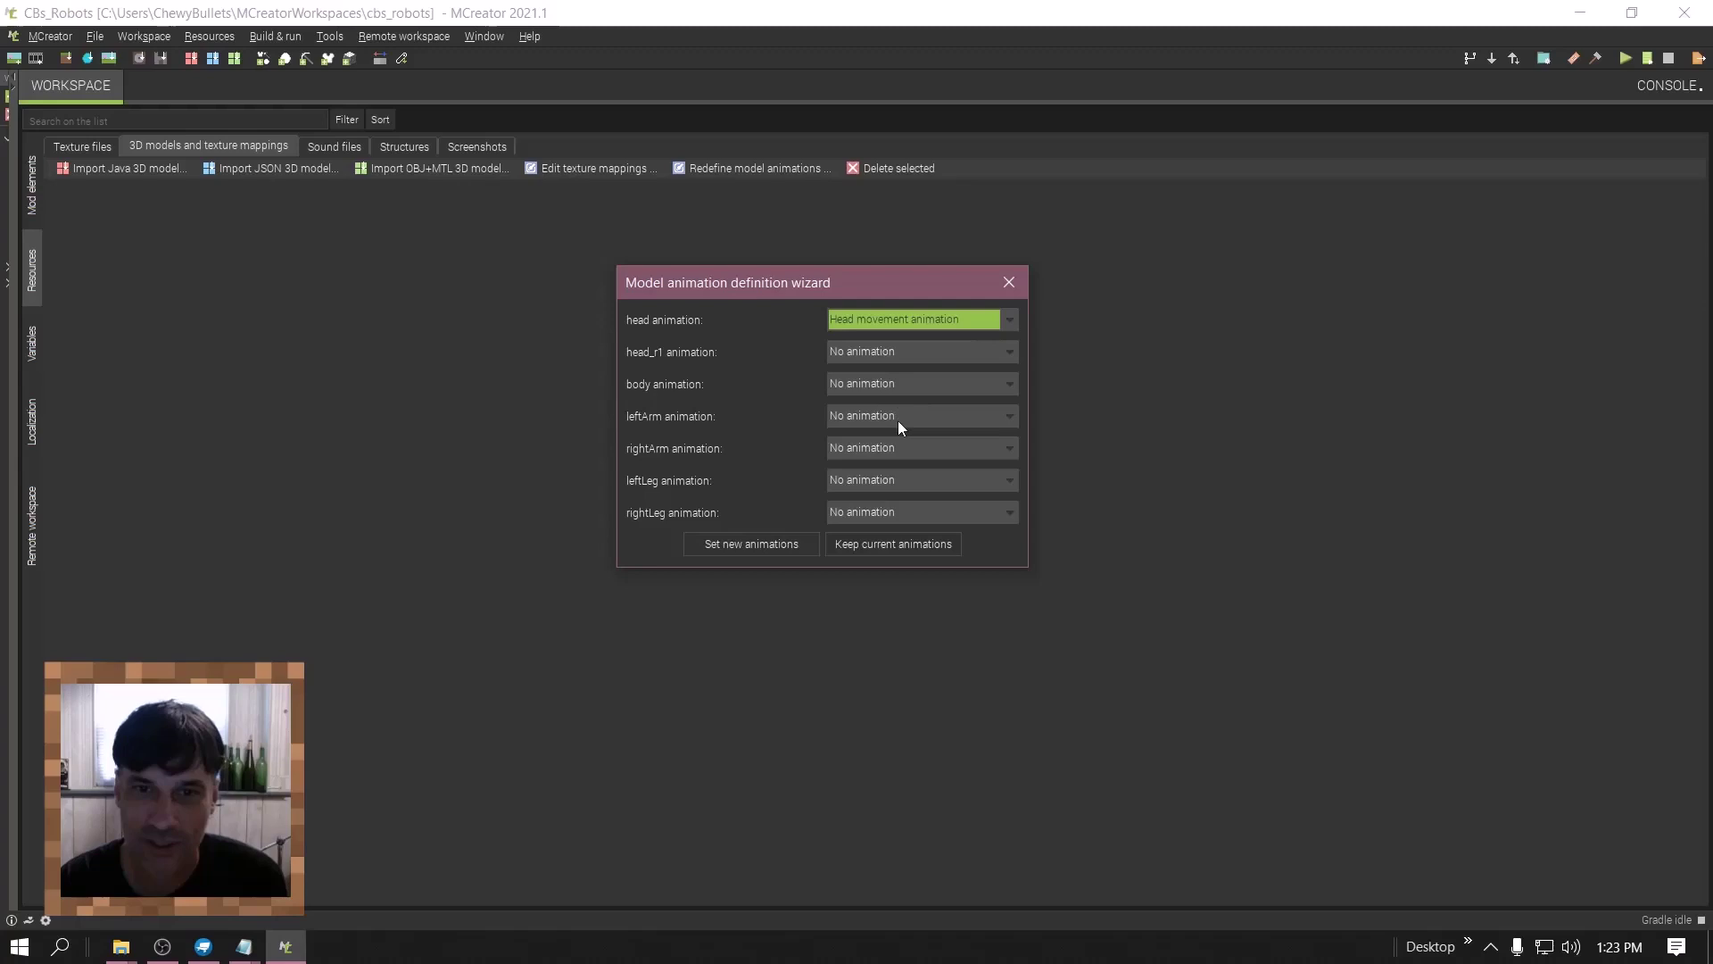
left_click(921, 420)
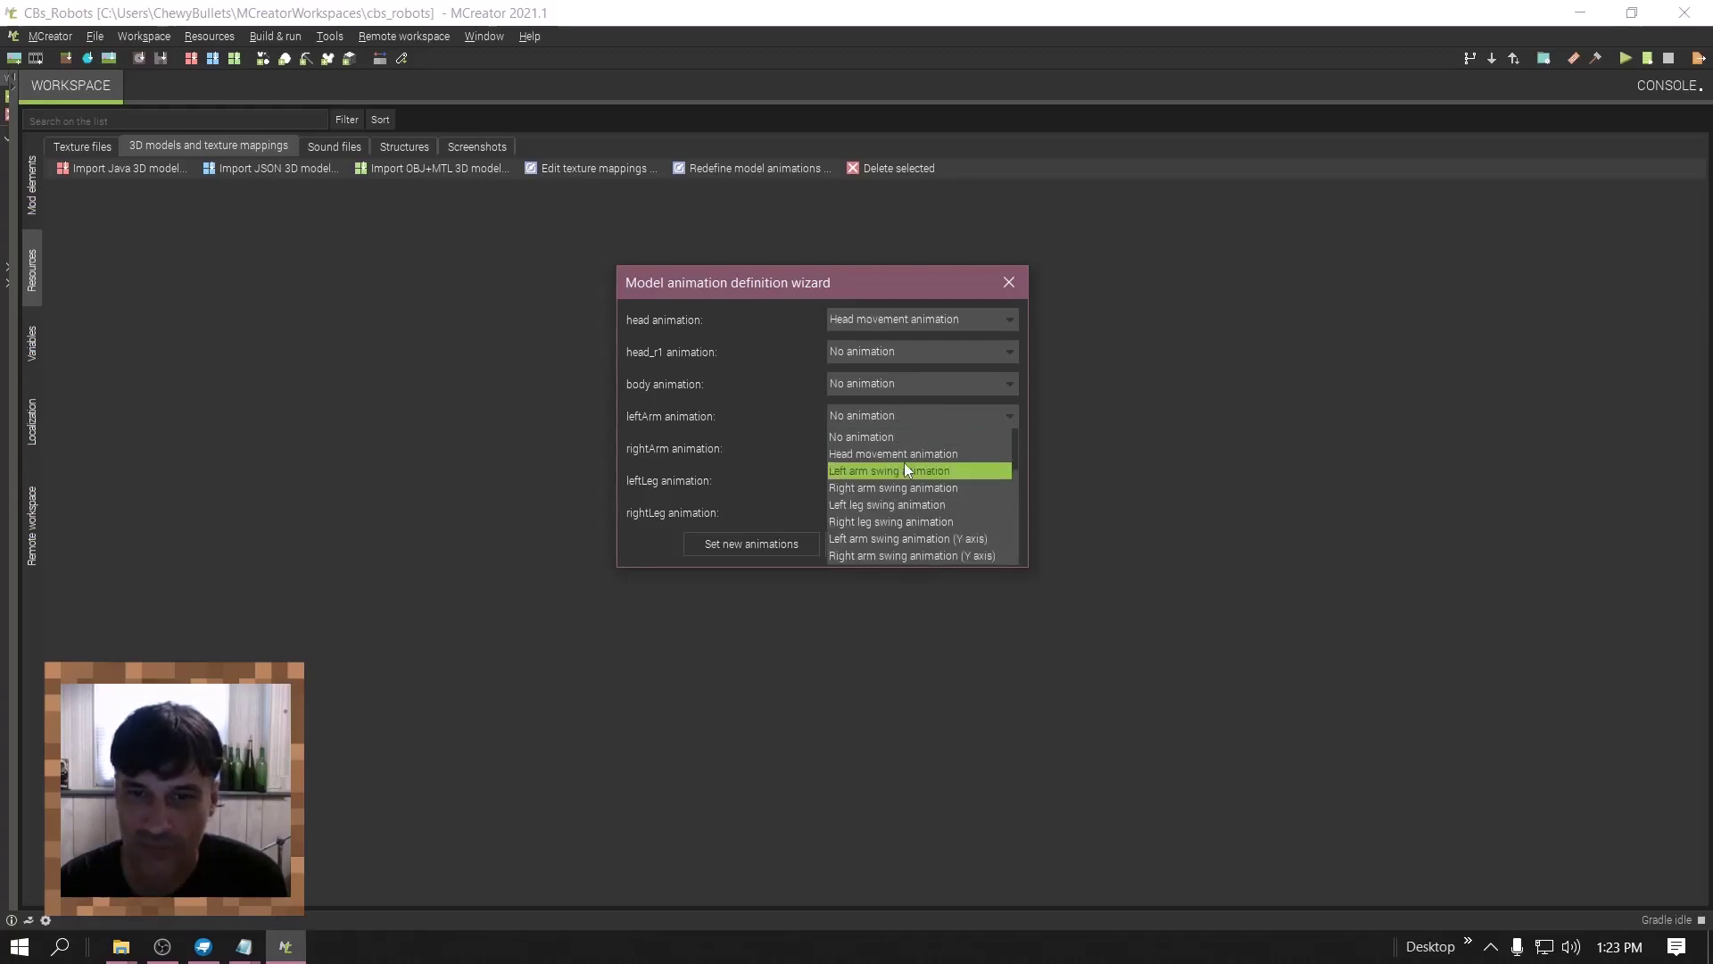
left_click(932, 539)
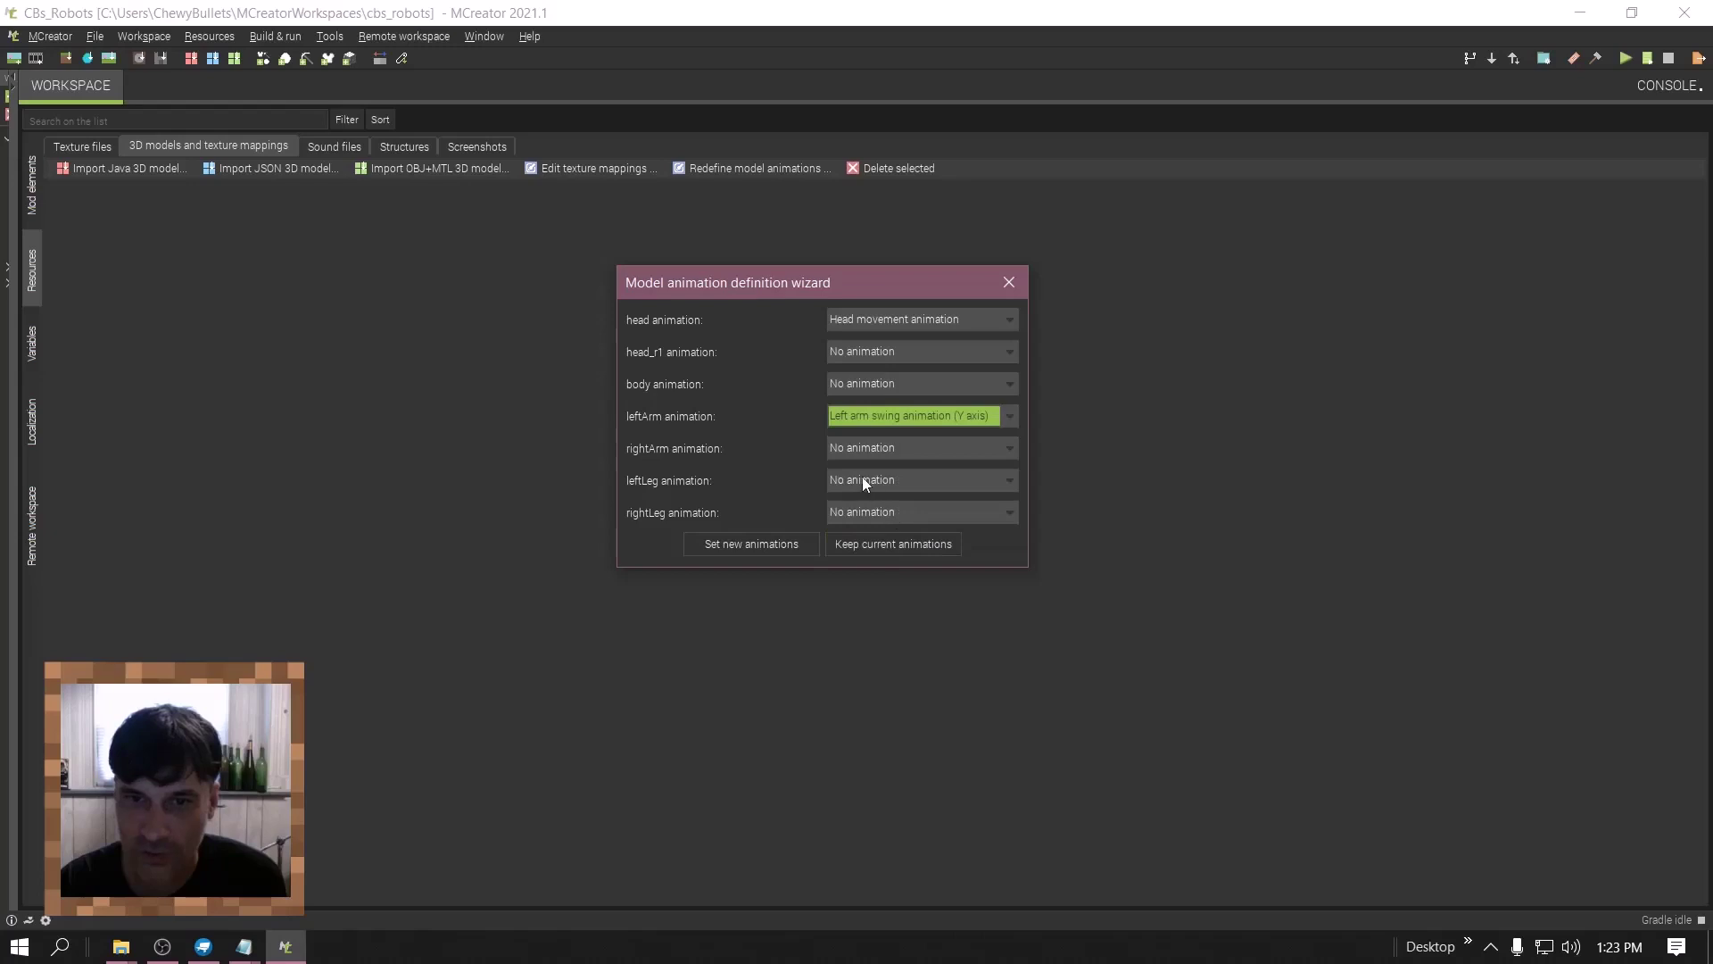
left_click(893, 440)
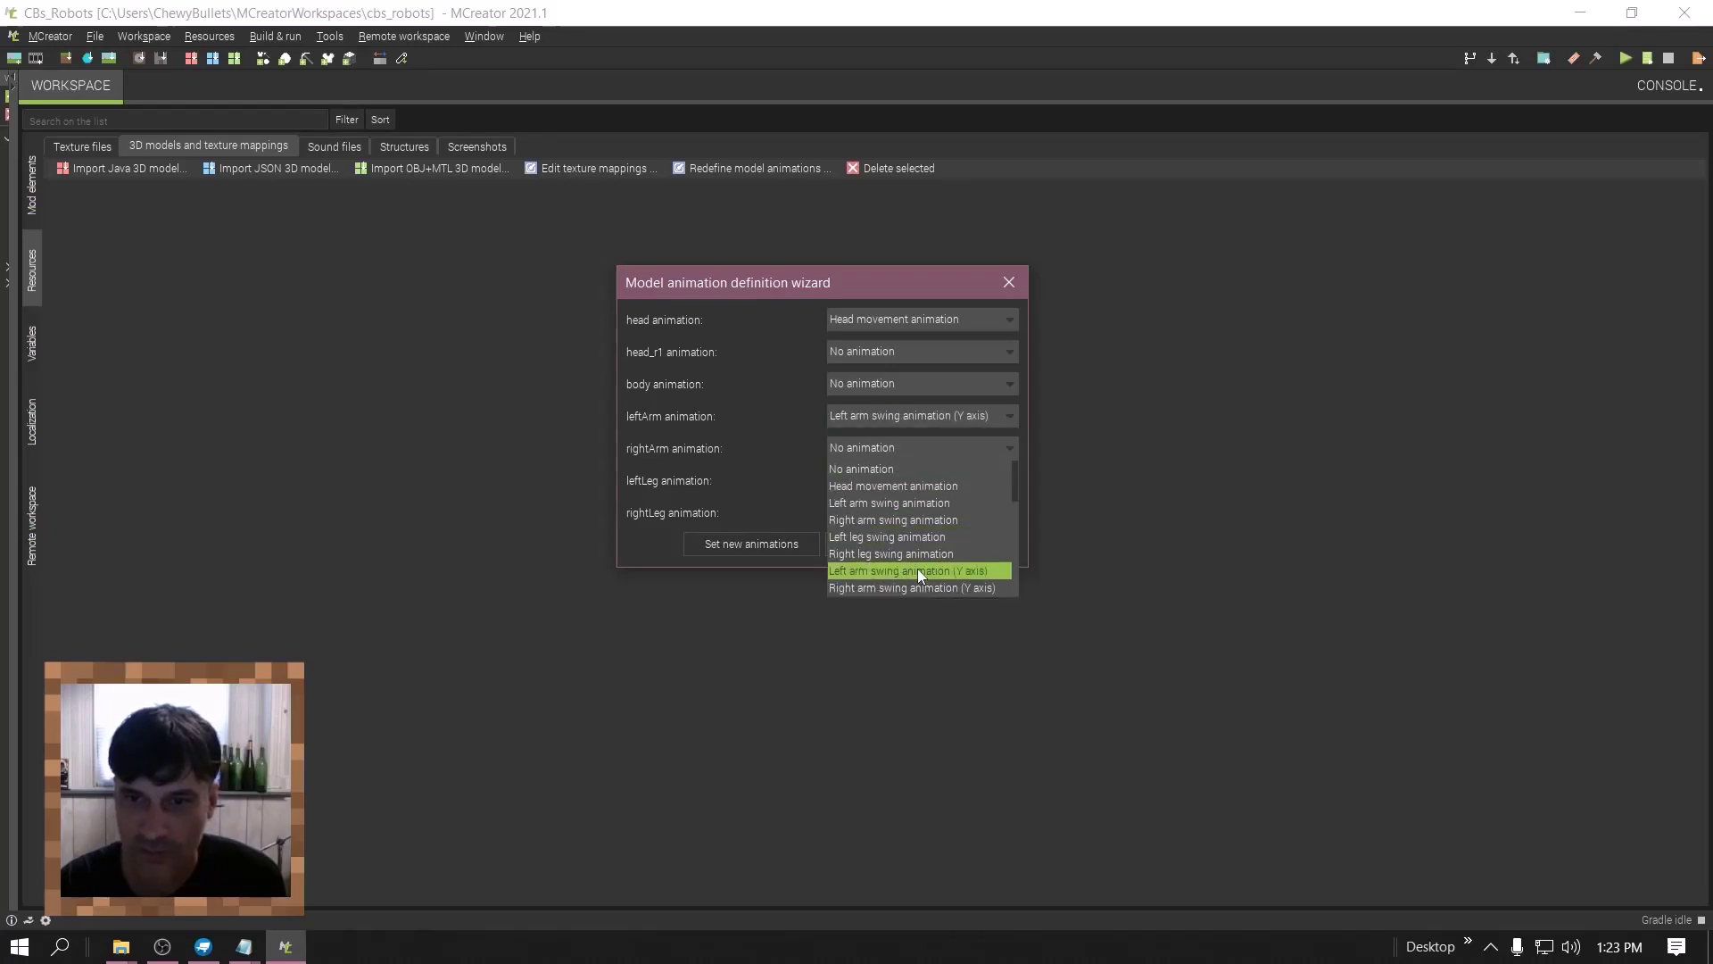
left_click(926, 586)
- Assign Left leg swing animation to leftLeg and Right leg swing animation to rightLeg, and apply the new animations
left_click(889, 482)
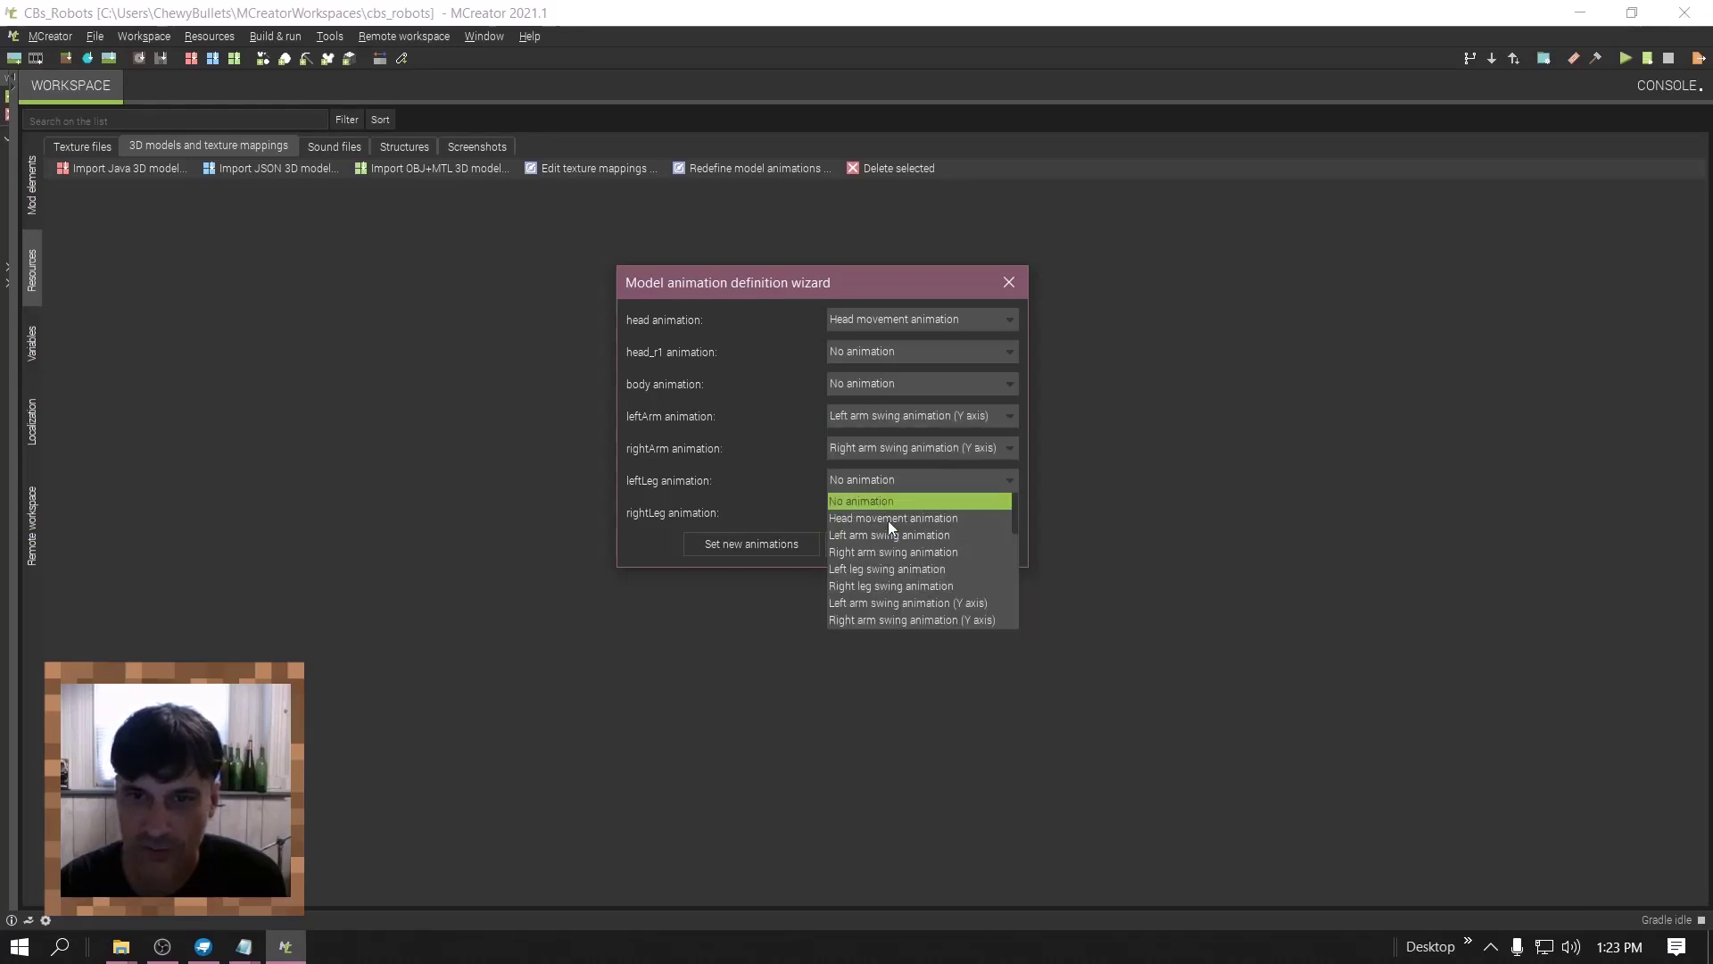
left_click(913, 566)
left_click(887, 514)
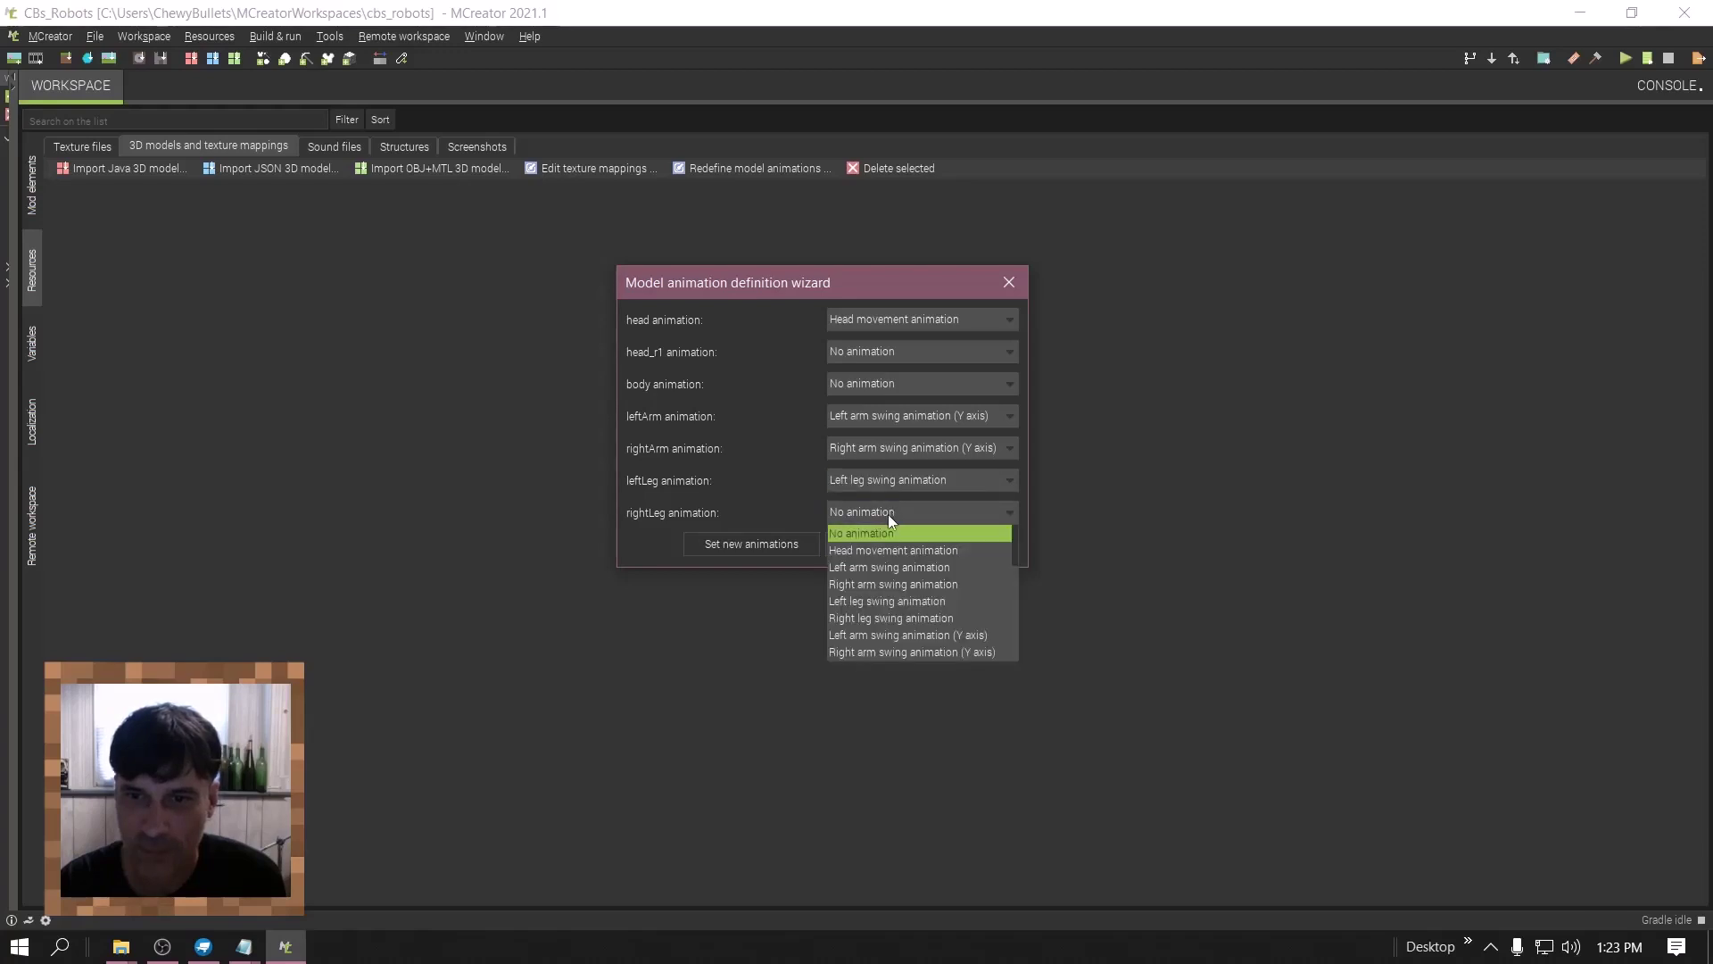
left_click(933, 616)
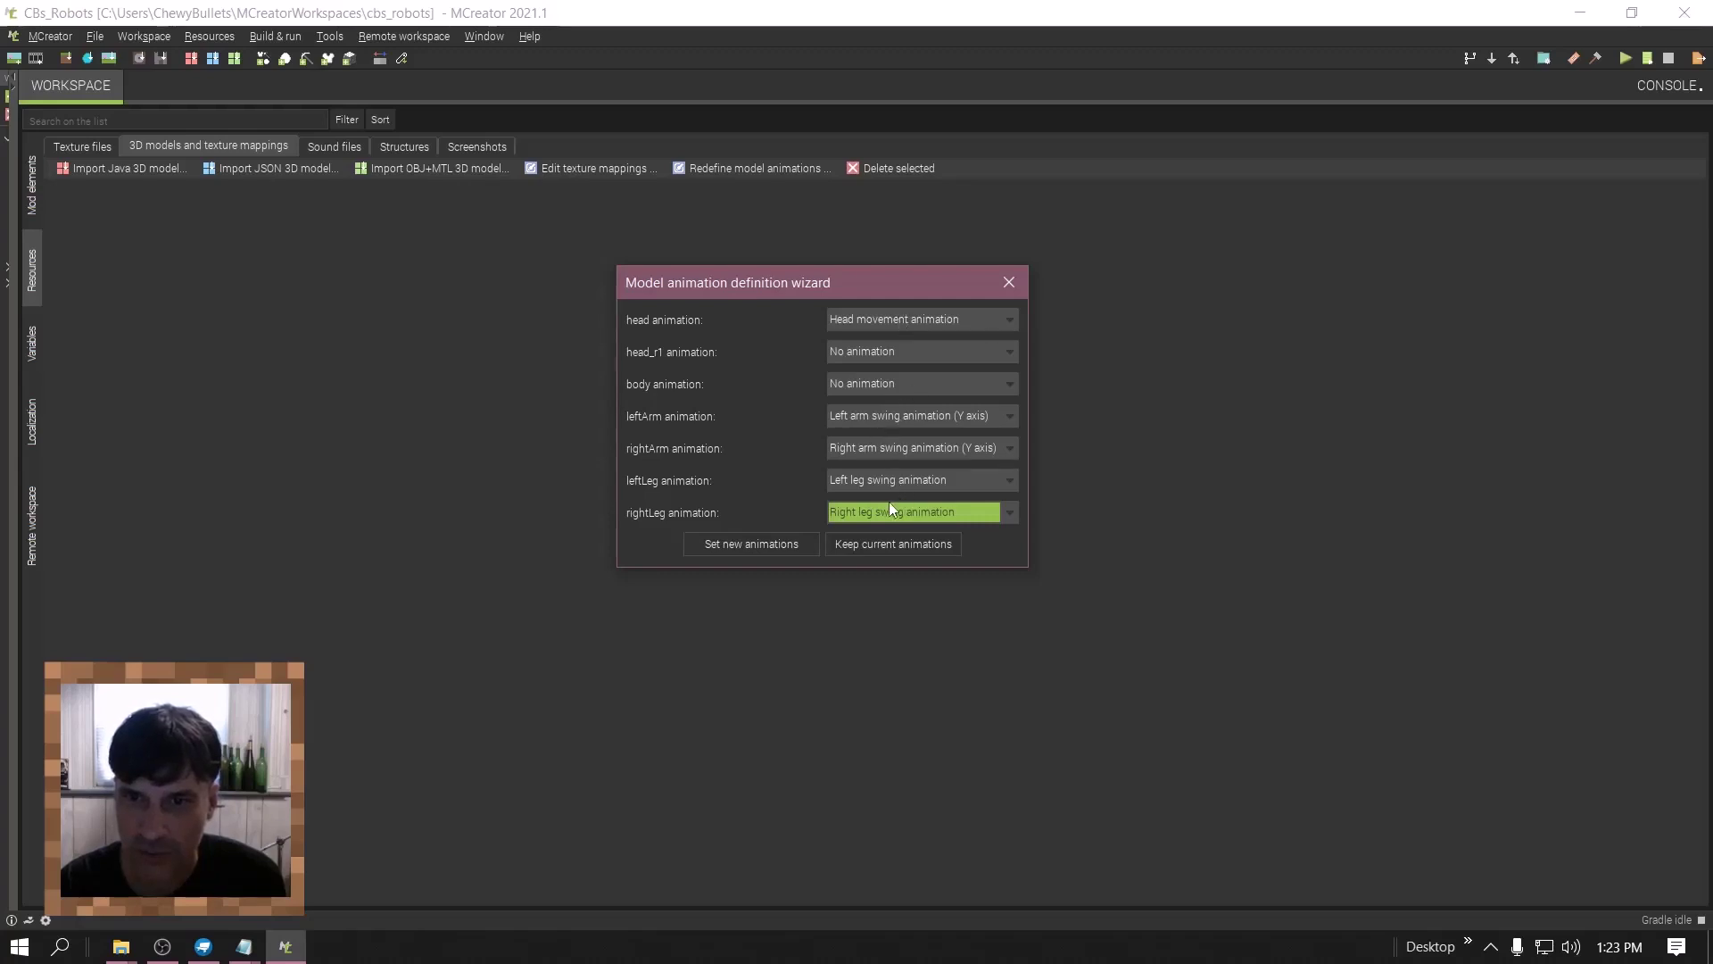
left_click(737, 546)
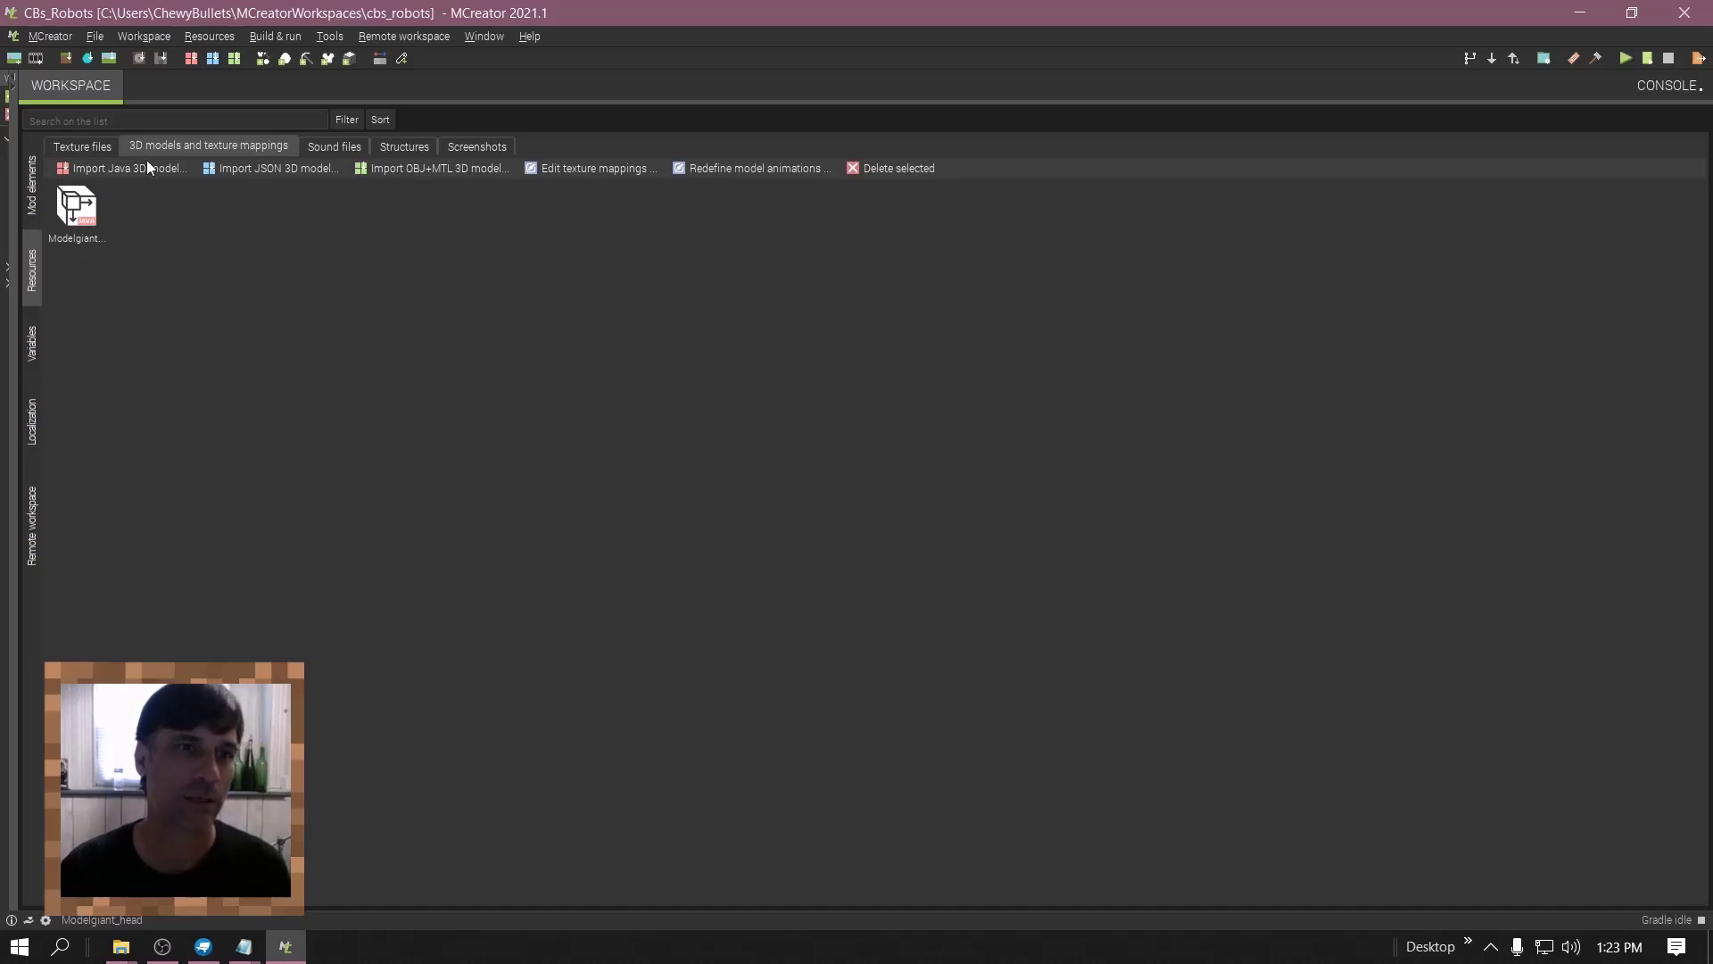
- Import robot_giant.png from the cbs zombies folder as a mob texture
left_click(80, 149)
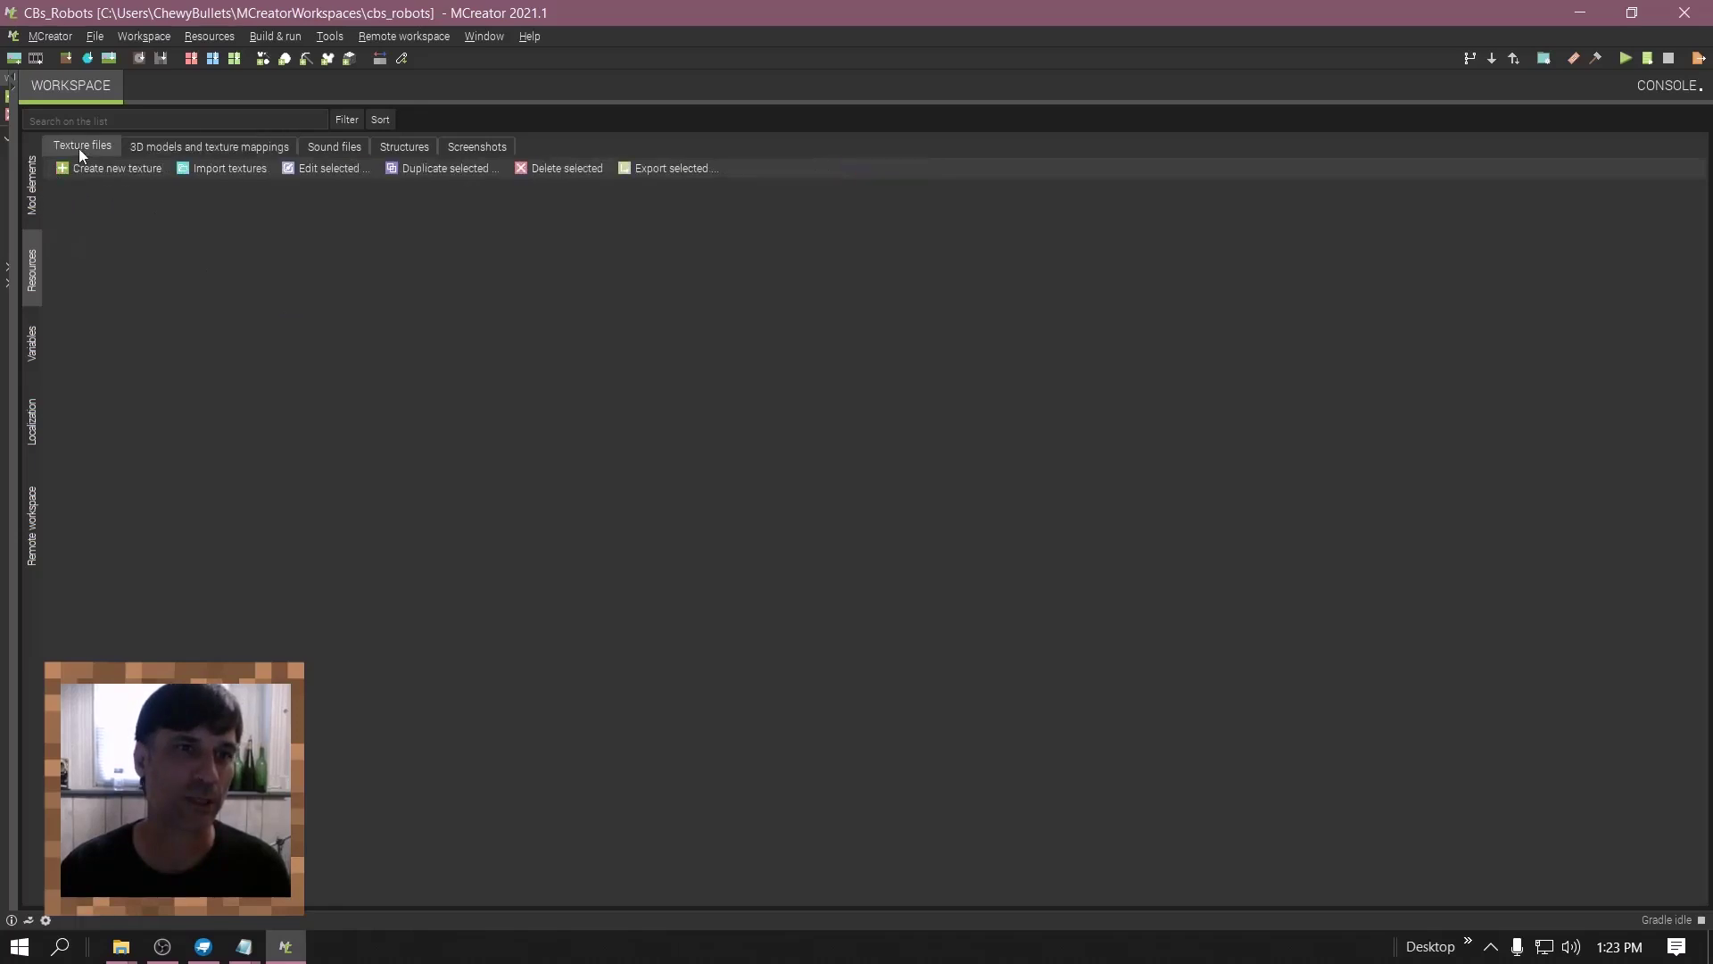
left_click(126, 169)
mouse_move(227, 173)
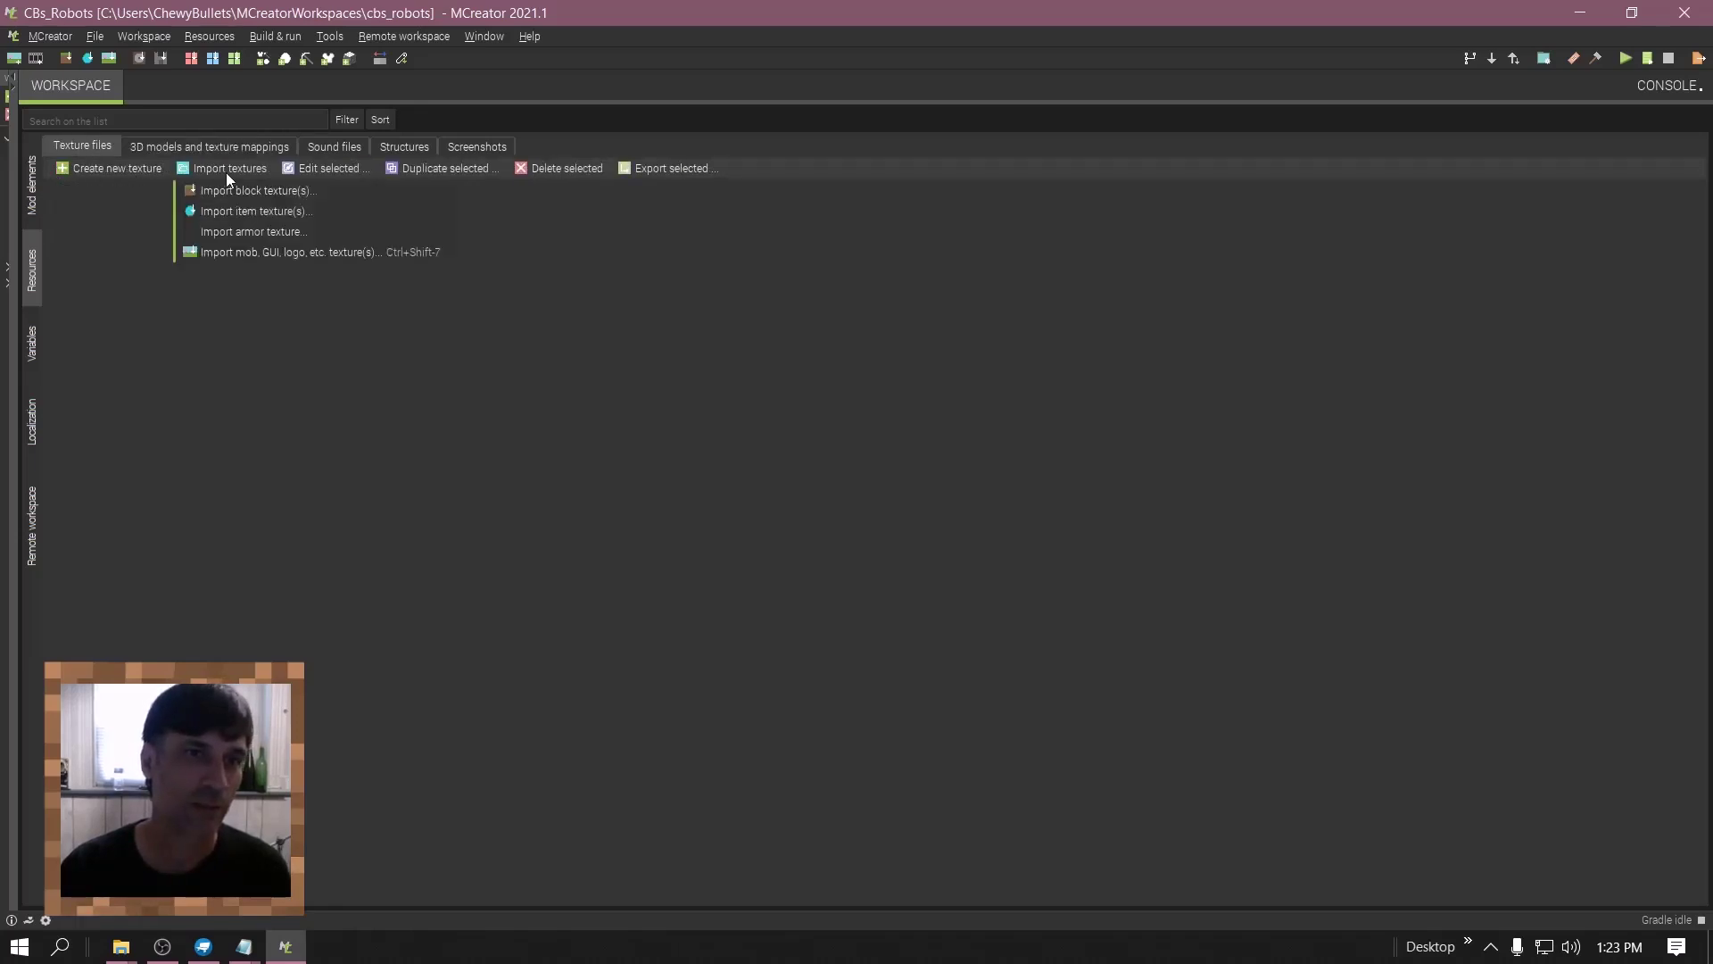
left_click(268, 253)
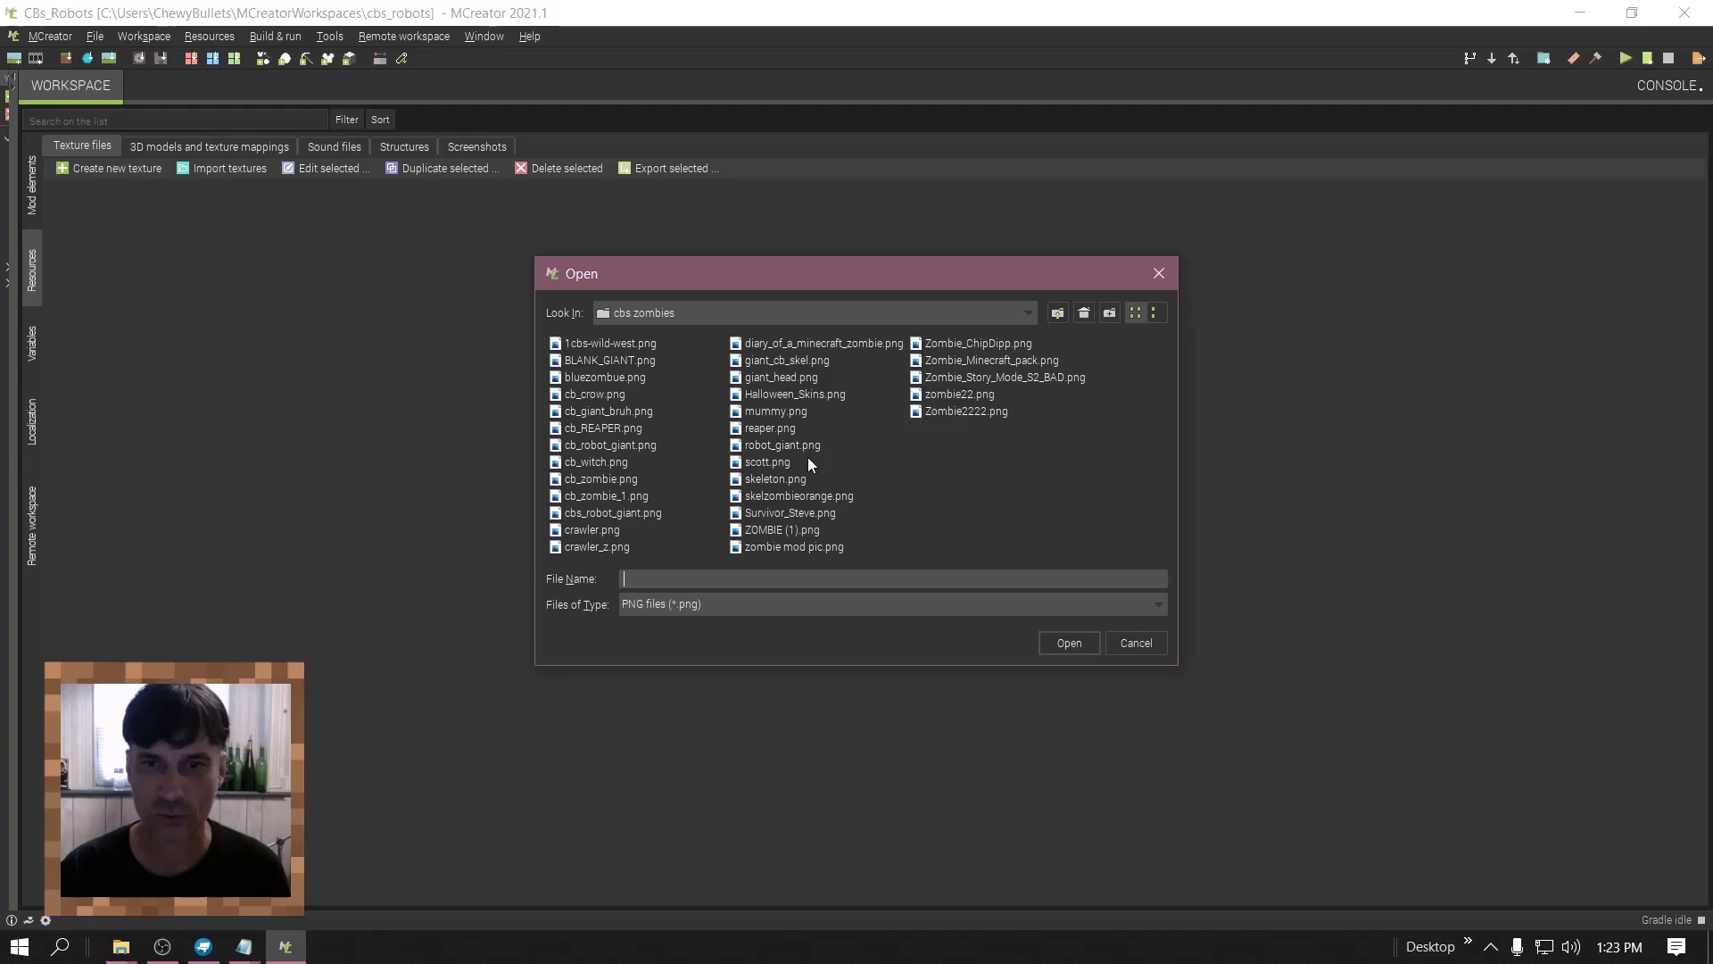
double_click(778, 446)
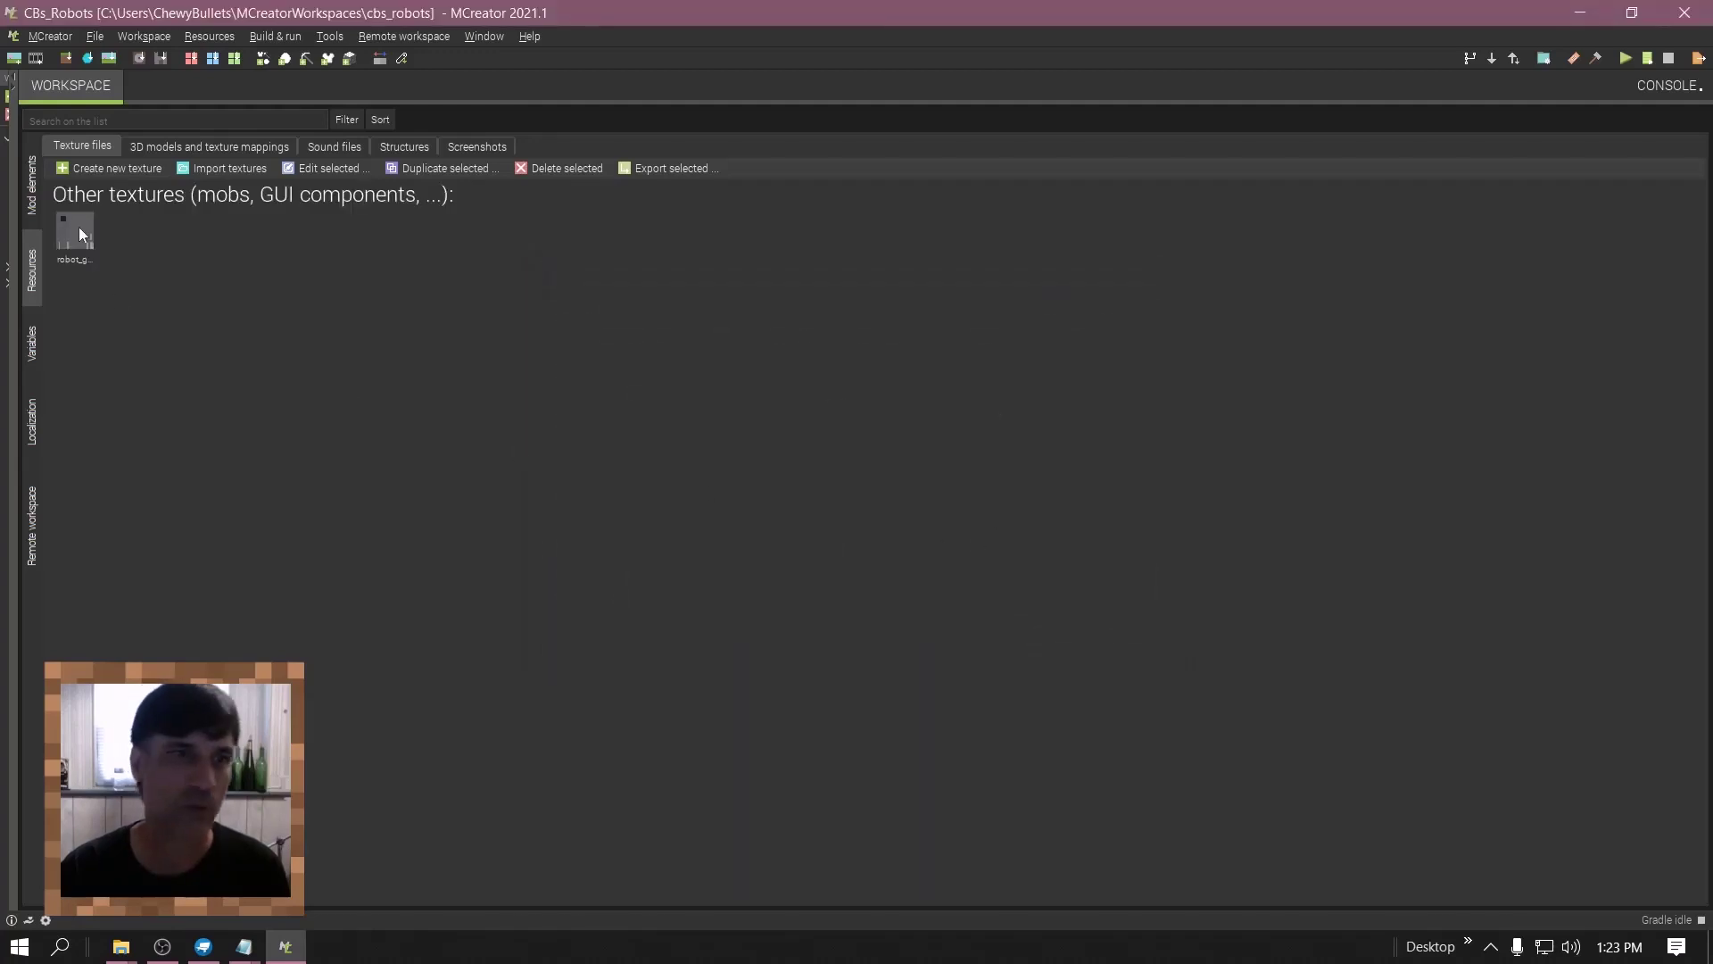
- Create a new Living entity mod element named Rgiant
left_click(29, 196)
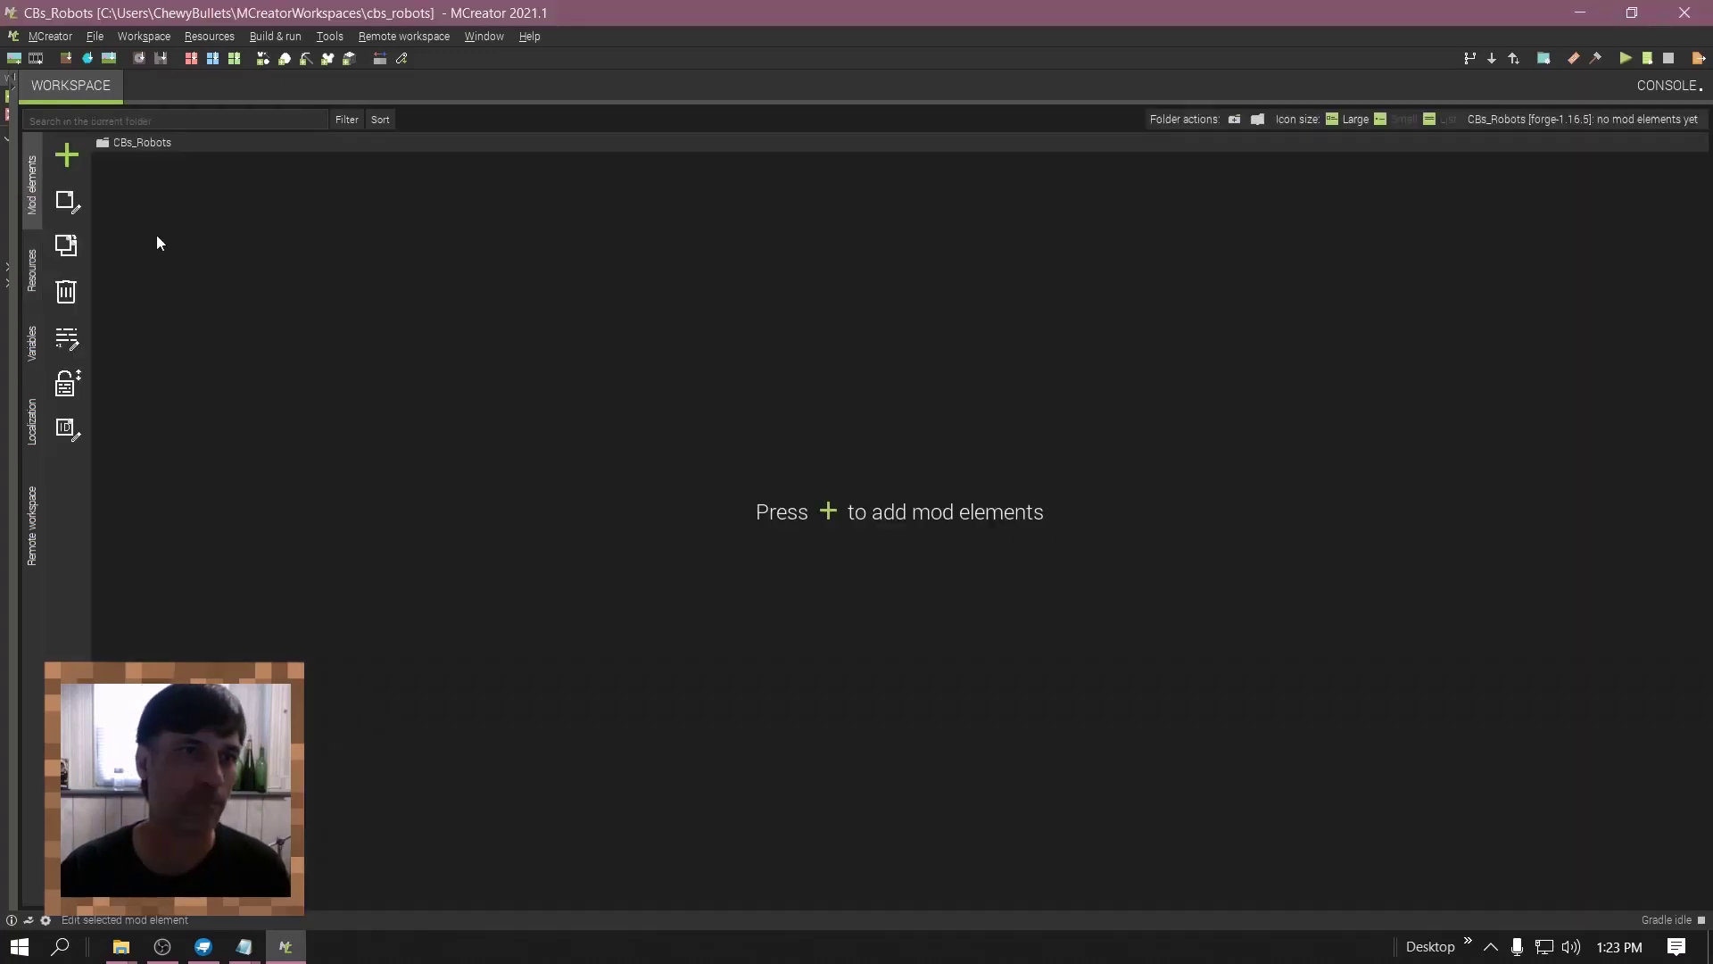
left_click(67, 155)
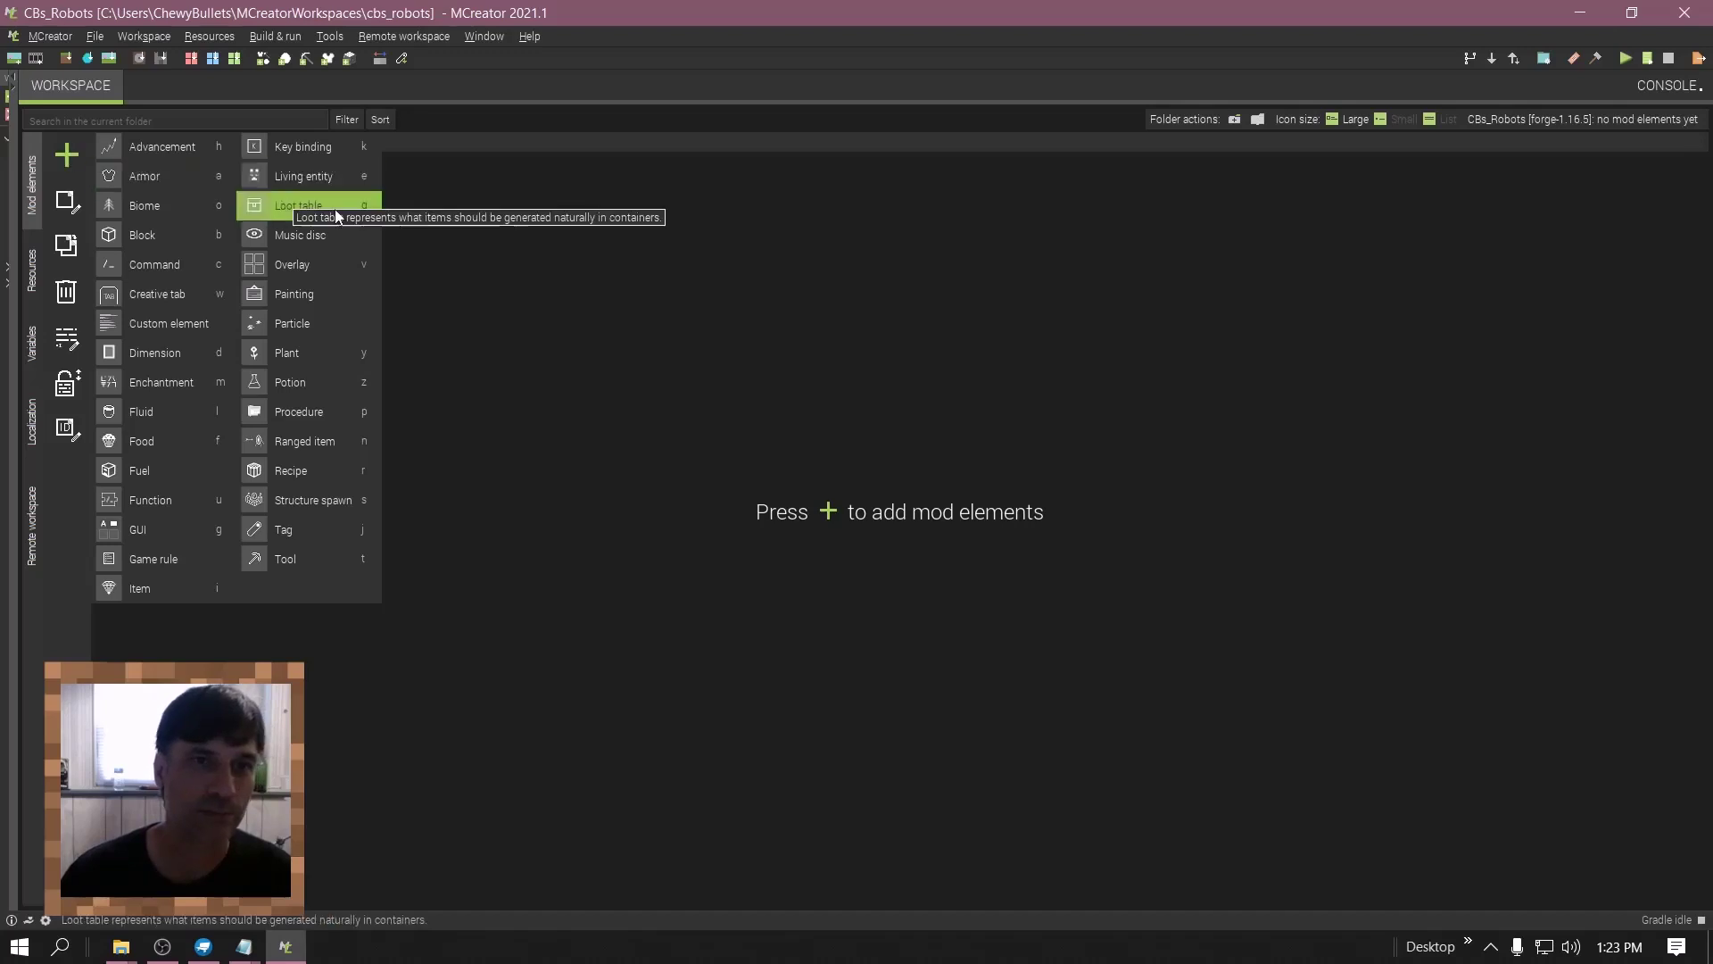
left_click(298, 172)
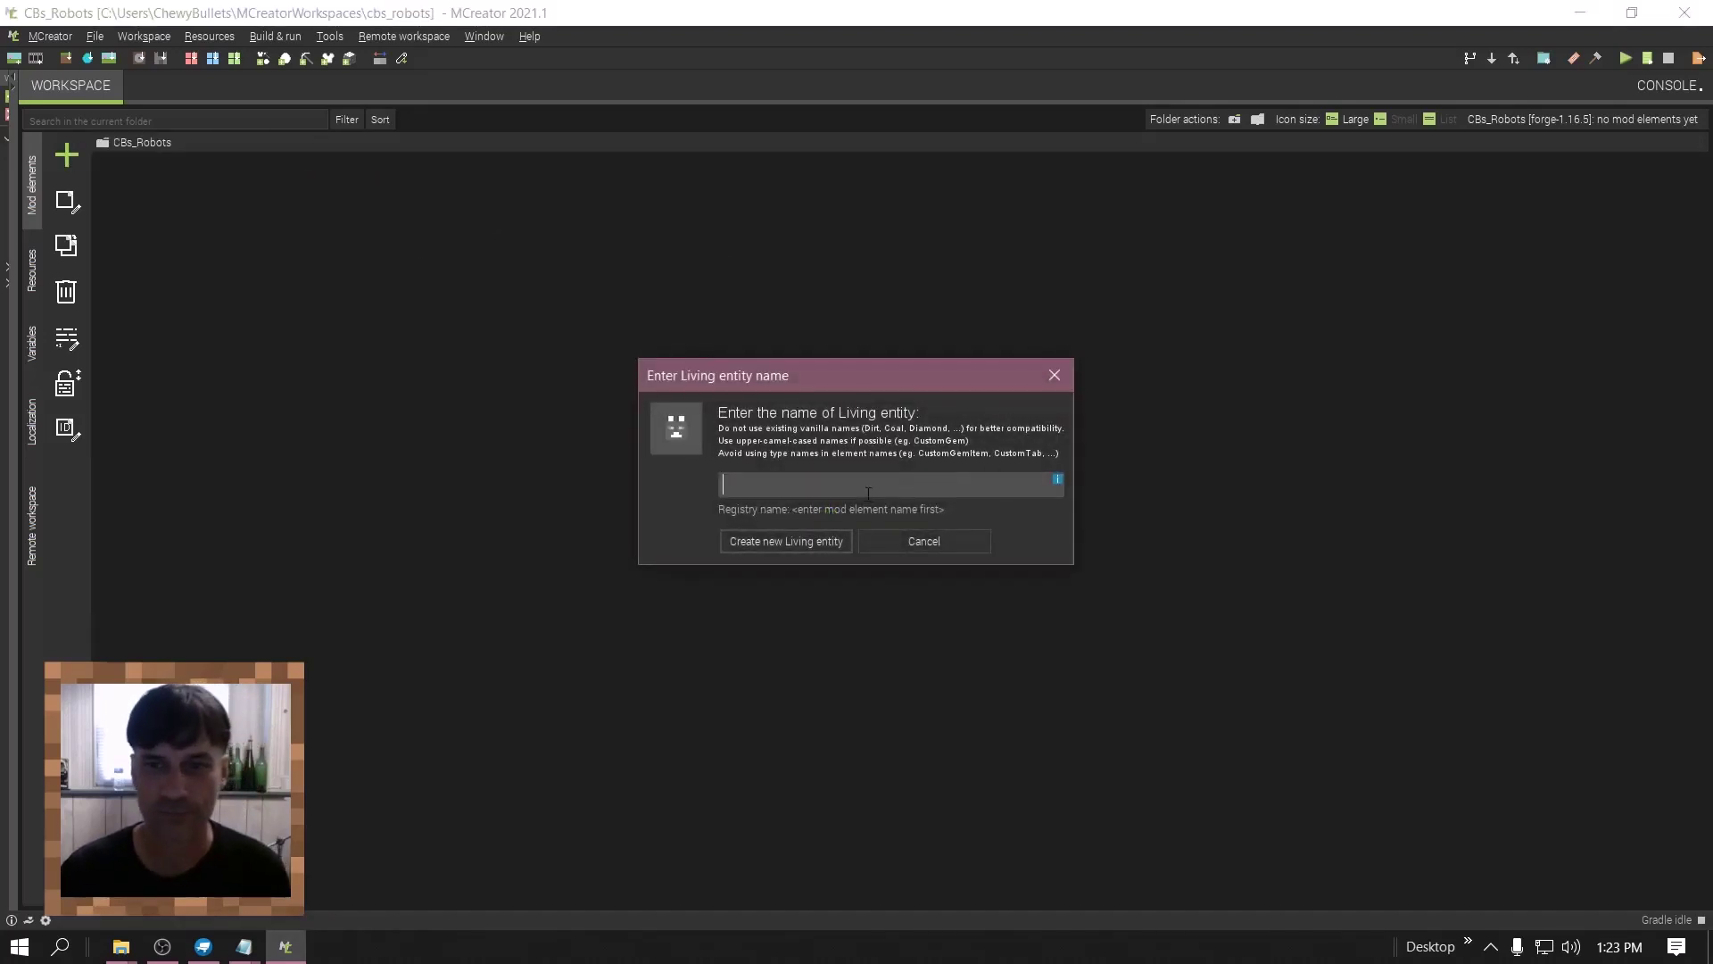
type("R")
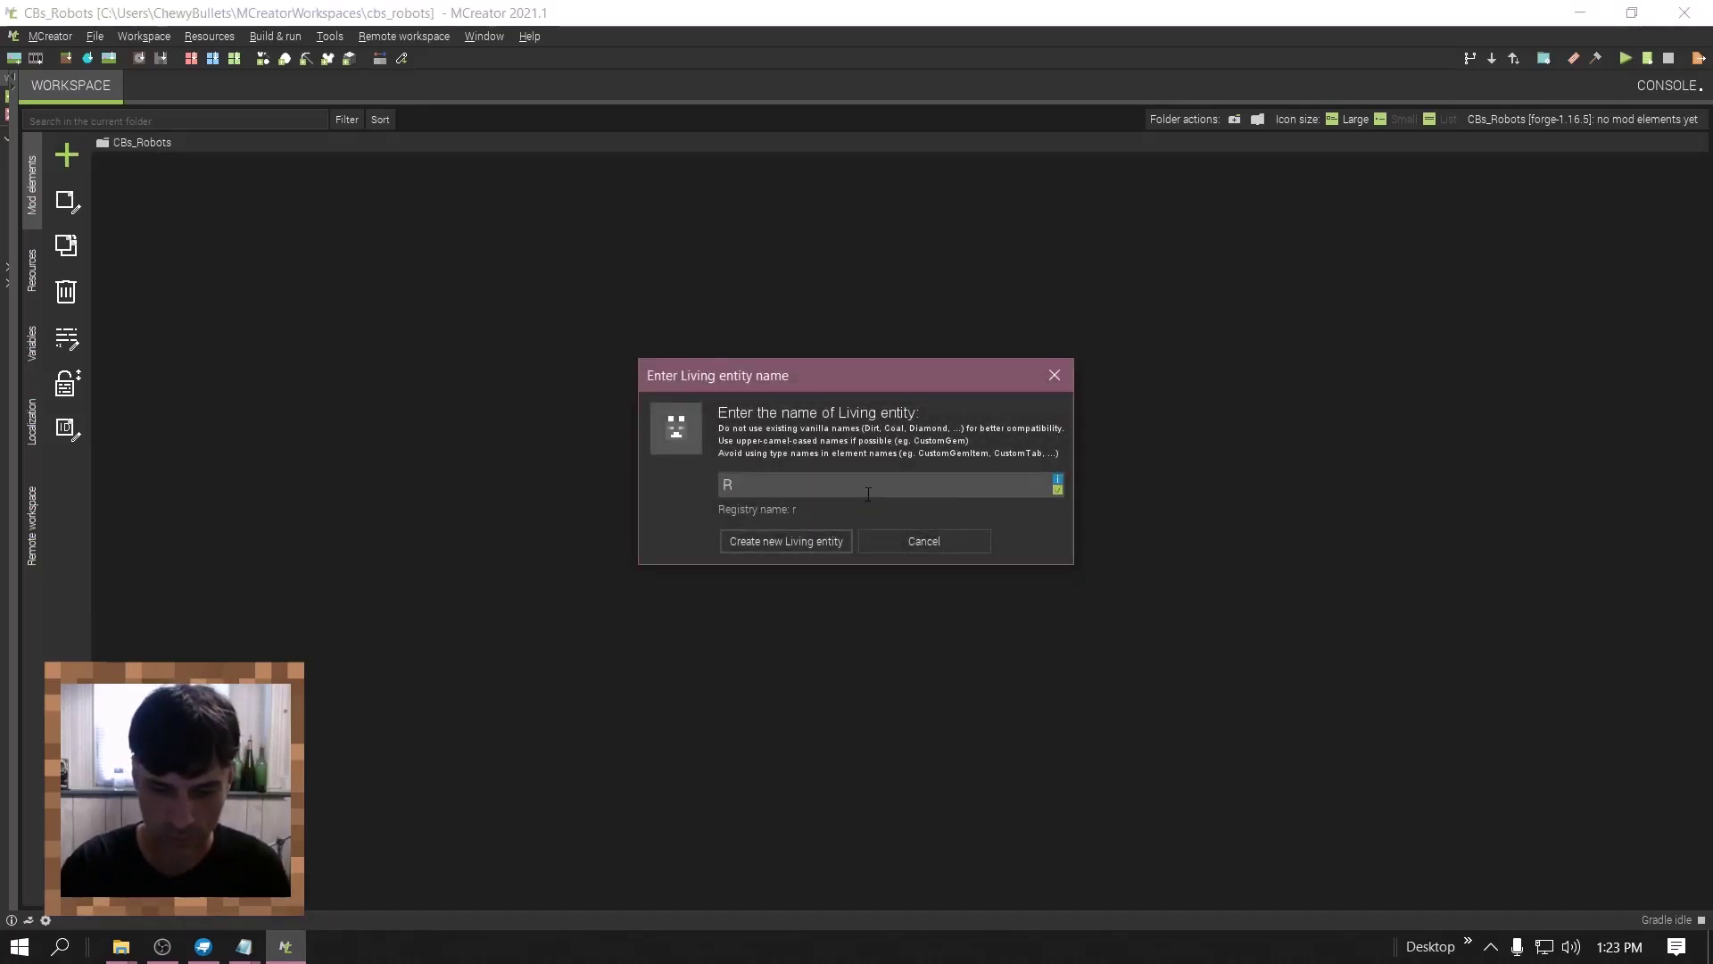
type("_giant")
key("Return")
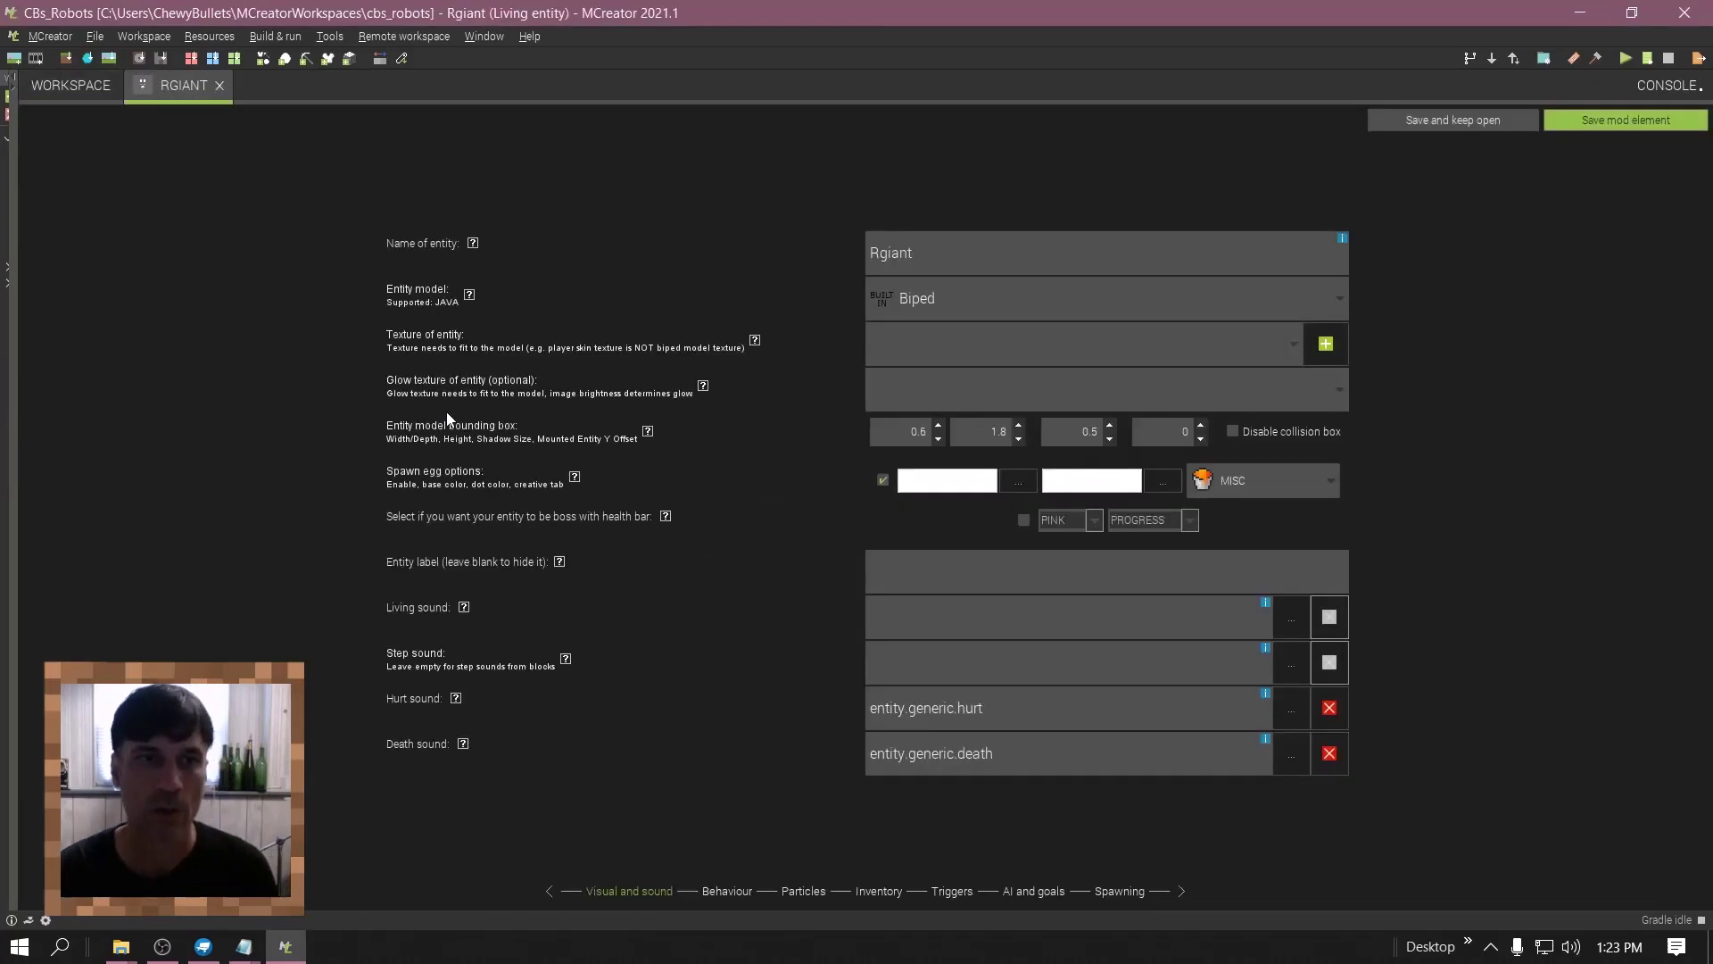
- Set the entity's name to Robot, its model to Modelgiant_head and its texture to robot_giant.png
double_click(1040, 255)
type("Robot")
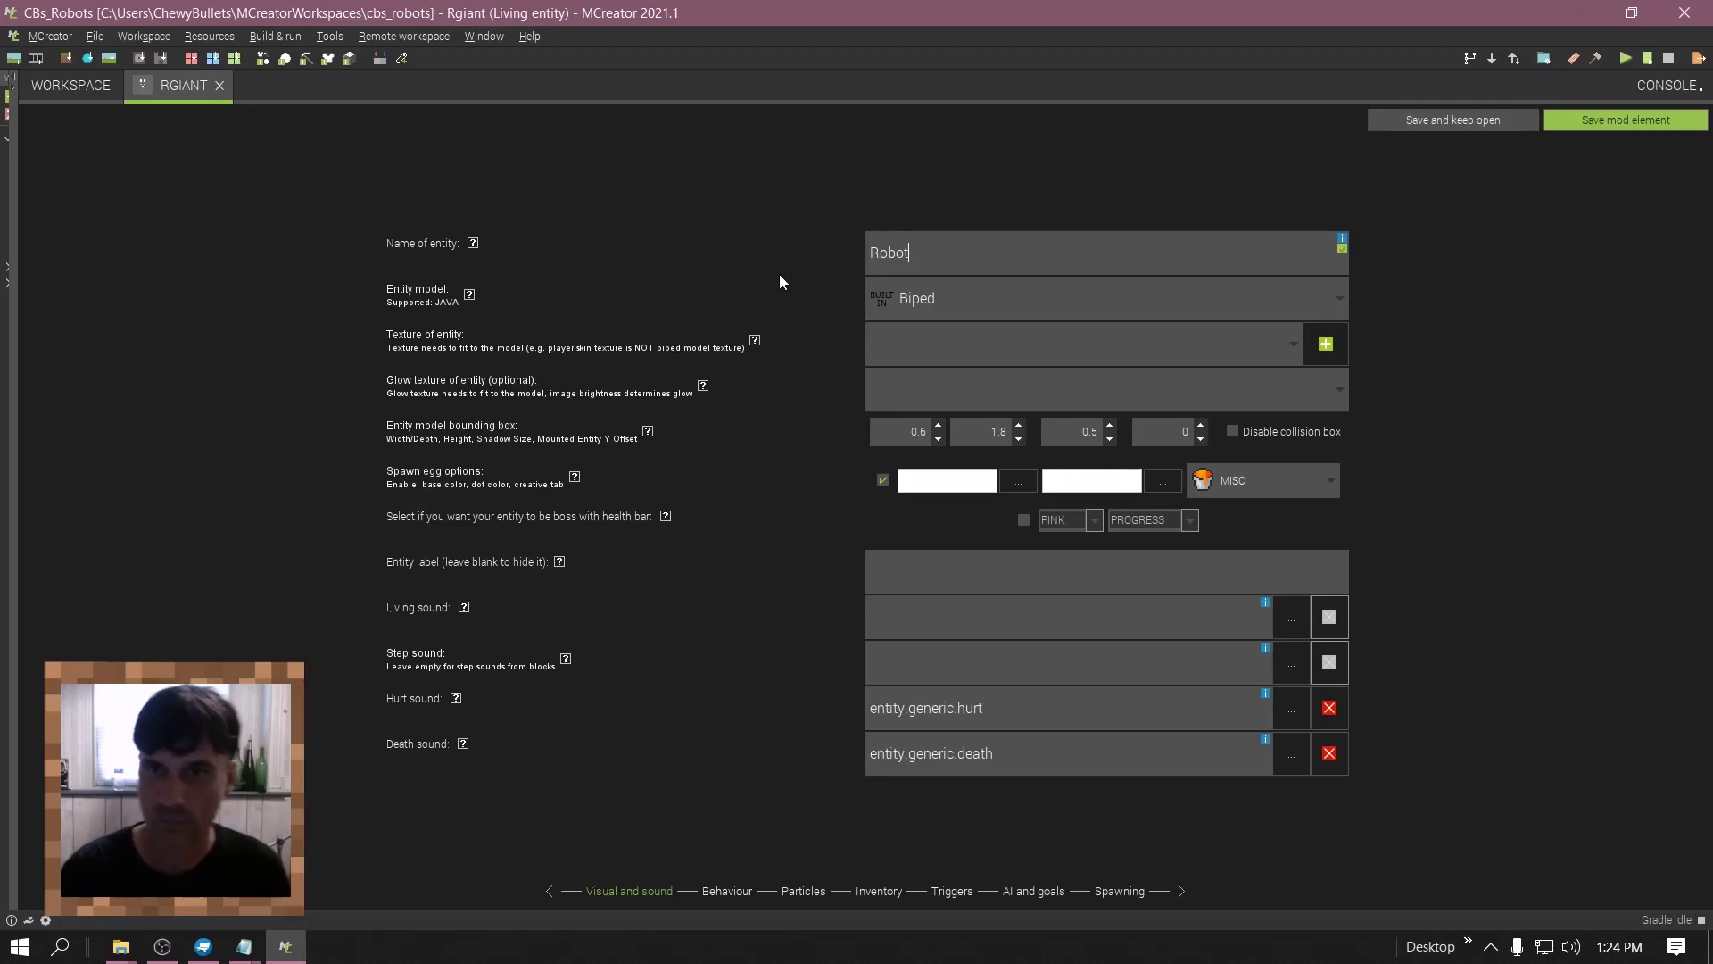
left_click(982, 298)
scroll(995, 499, "down", 1)
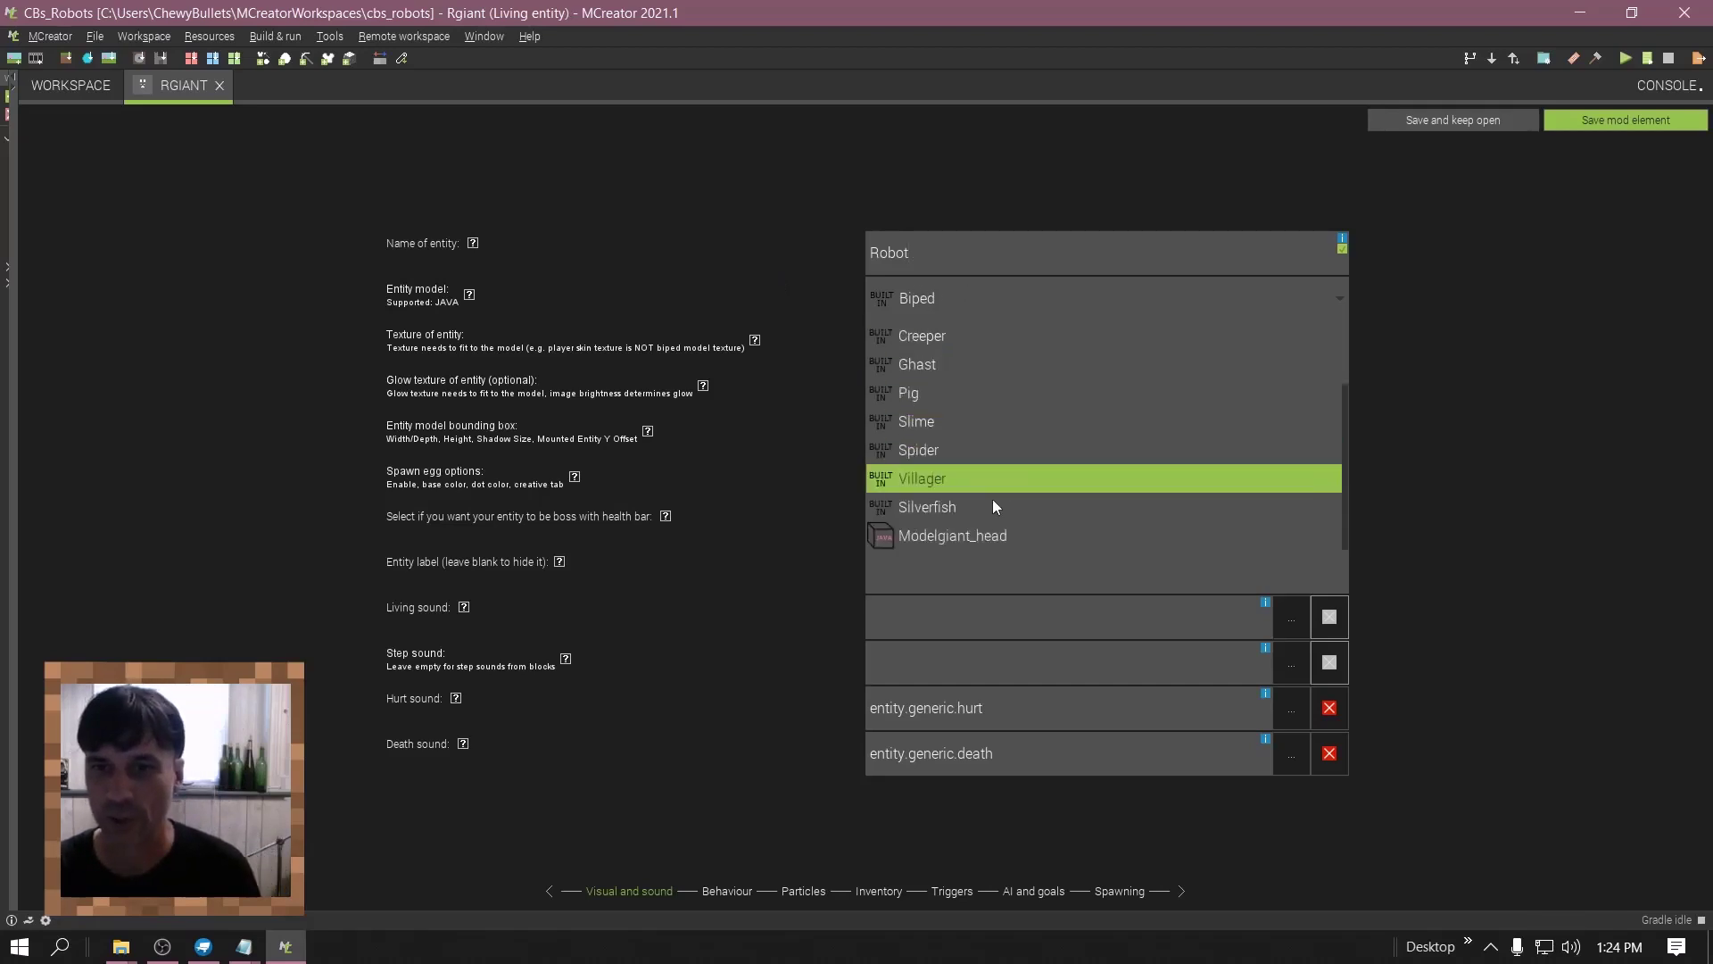
left_click(985, 537)
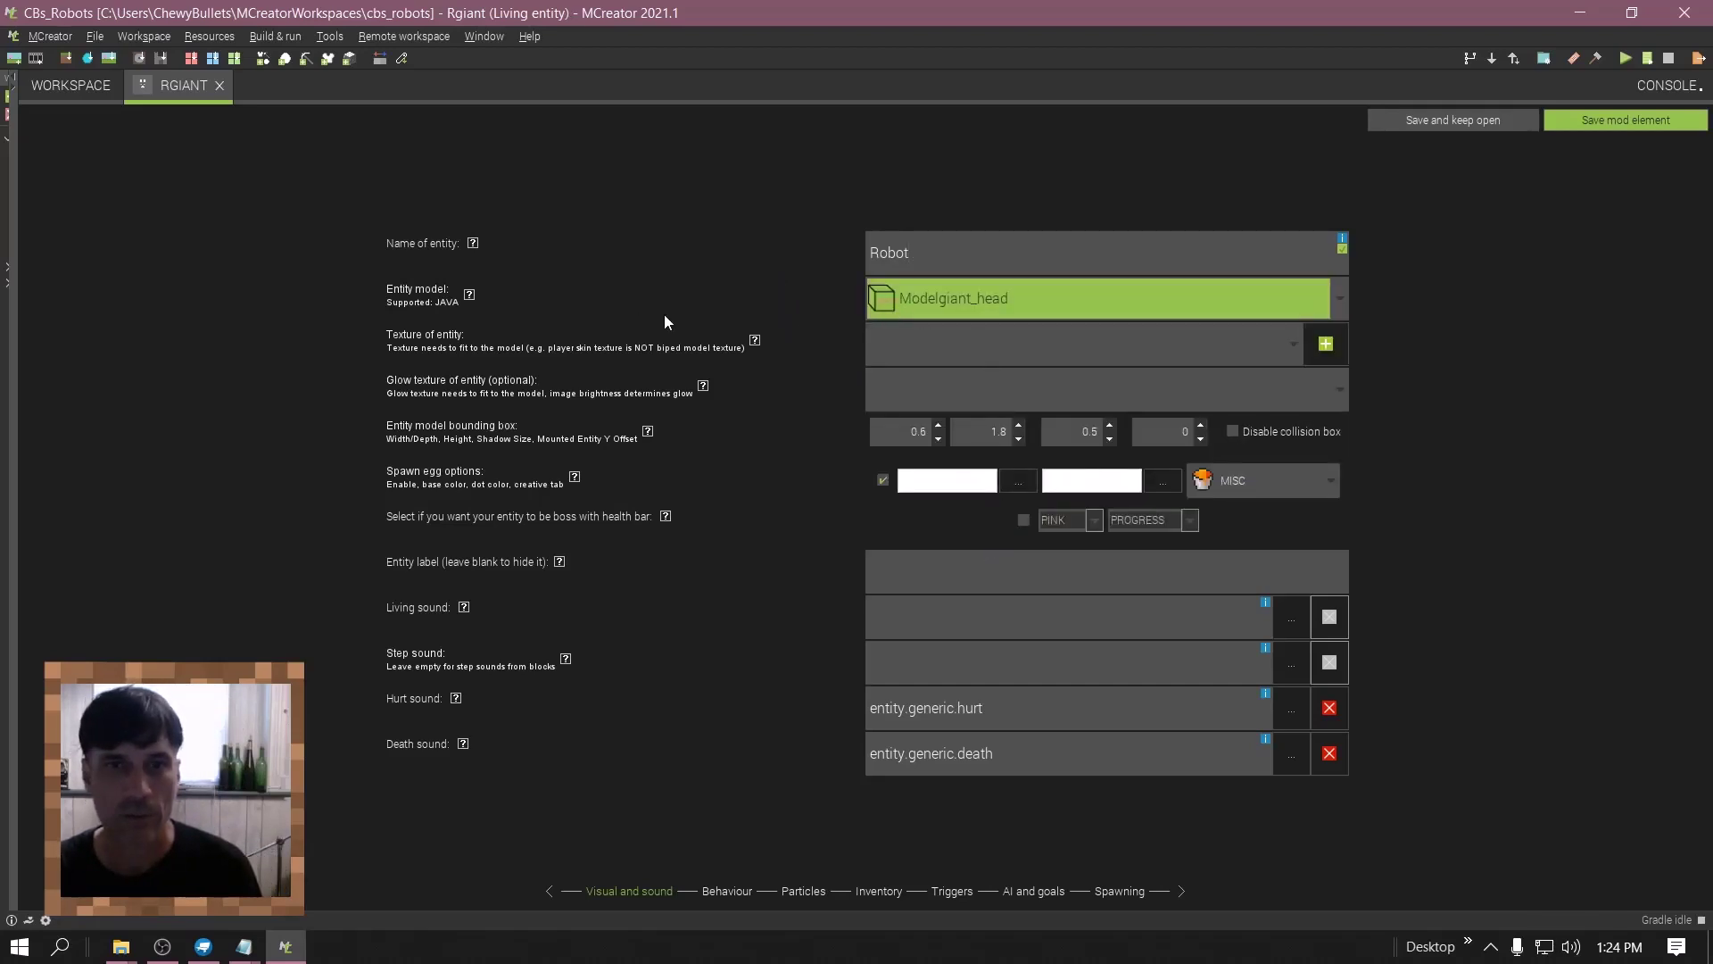
left_click(1280, 344)
left_click(956, 406)
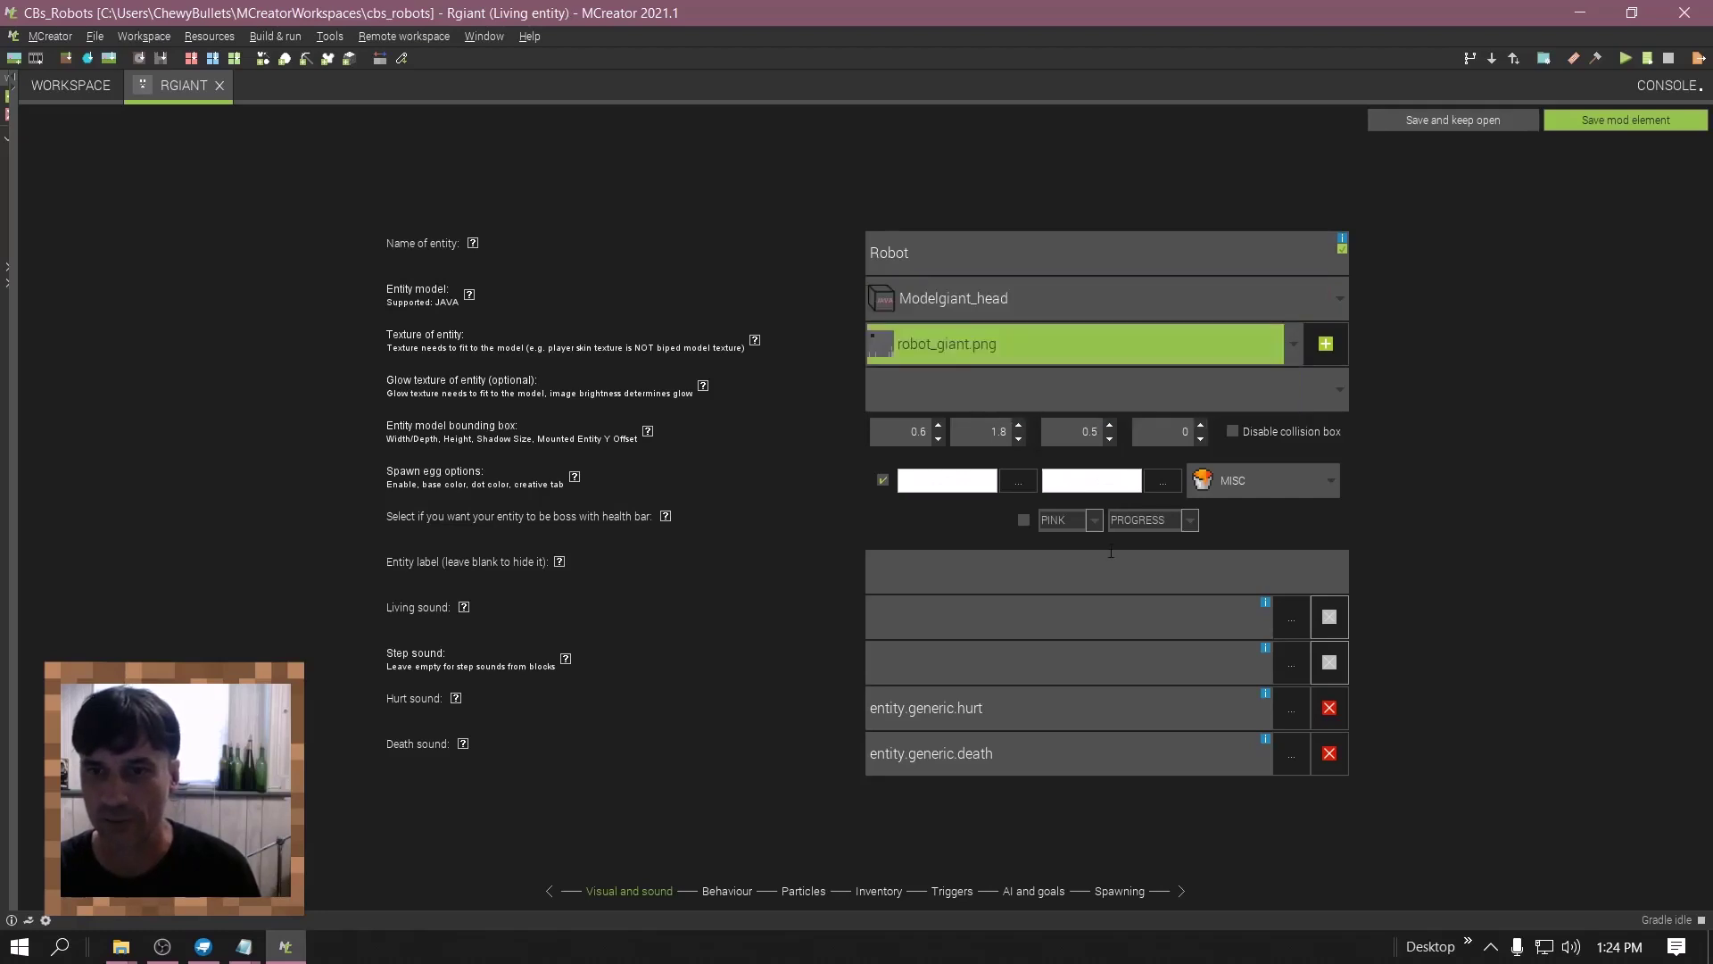
- Review the entity's behaviour, particle, inventory, trigger, AI and spawning settings and save the mod element
left_click(726, 891)
left_click(803, 890)
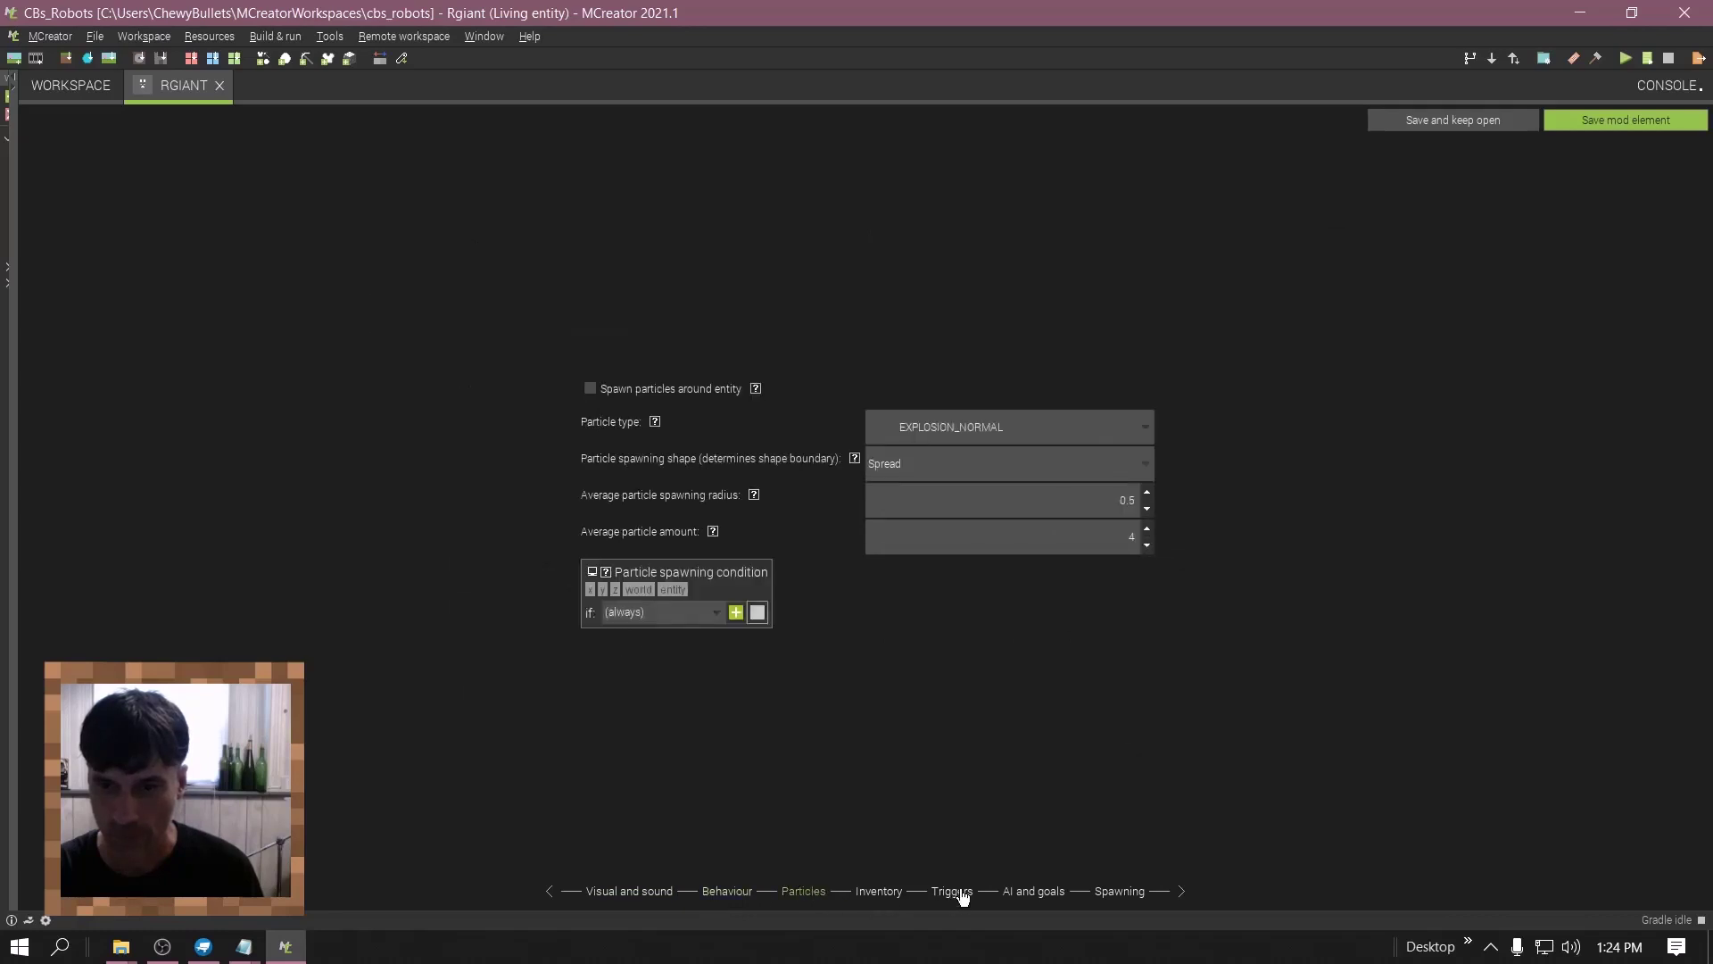
left_click(1033, 890)
left_click(1118, 890)
left_click(1028, 890)
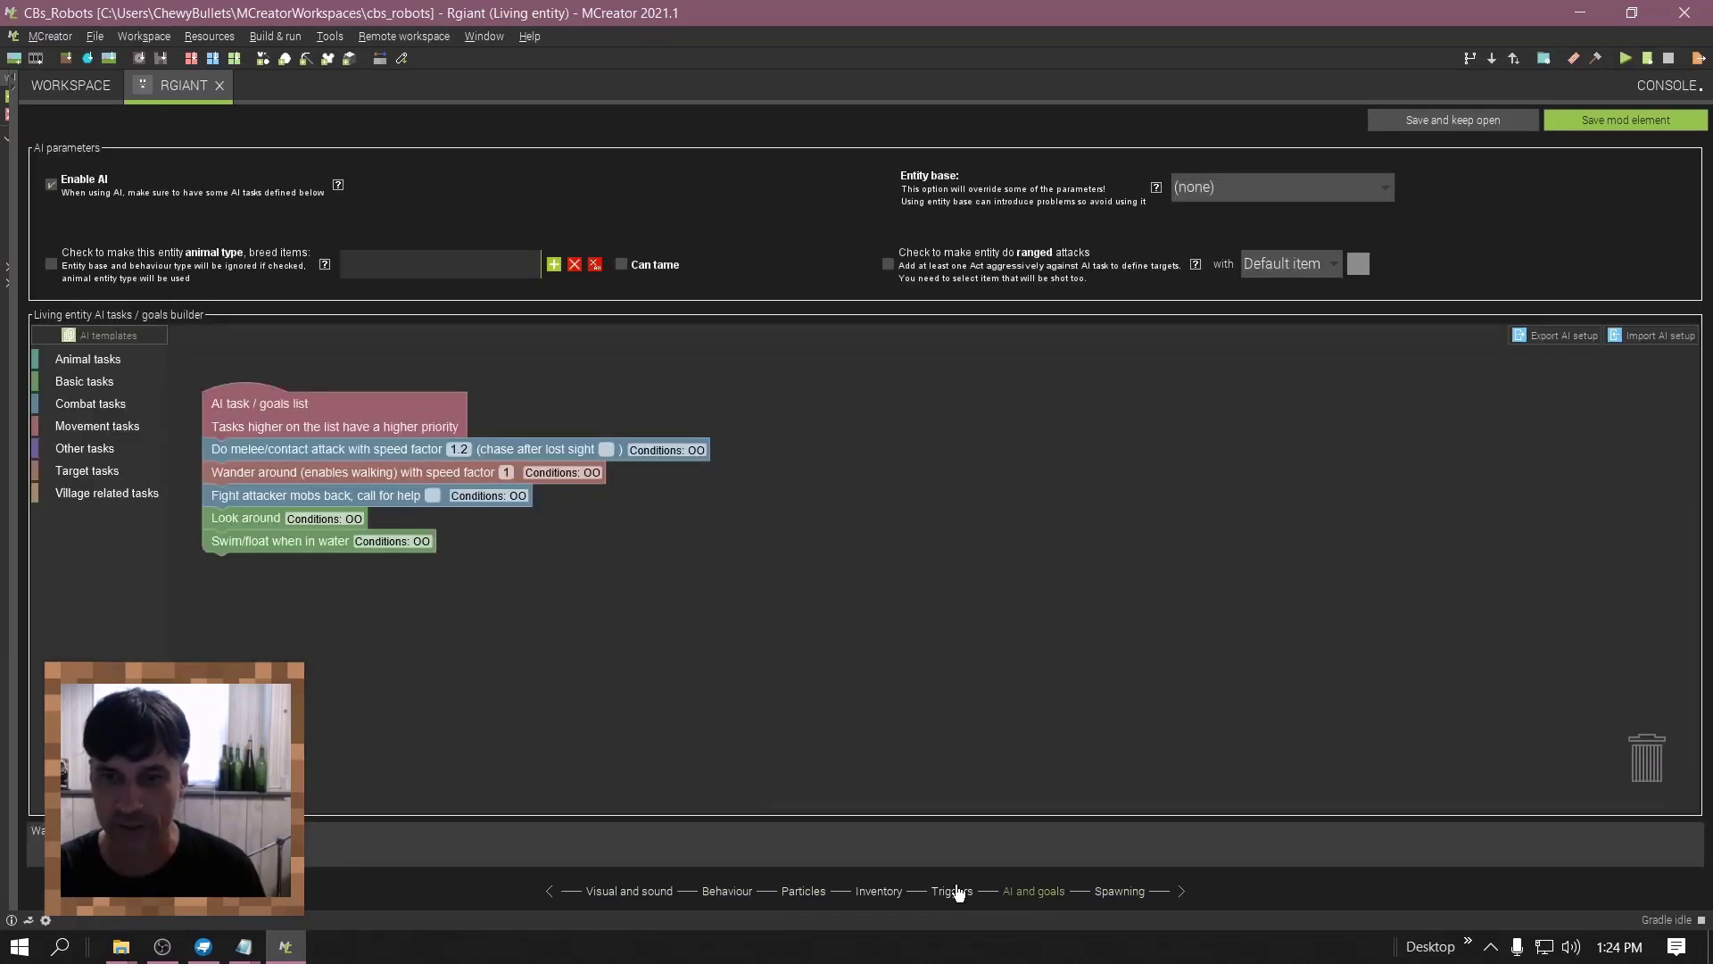
left_click(951, 890)
left_click(879, 890)
left_click(803, 890)
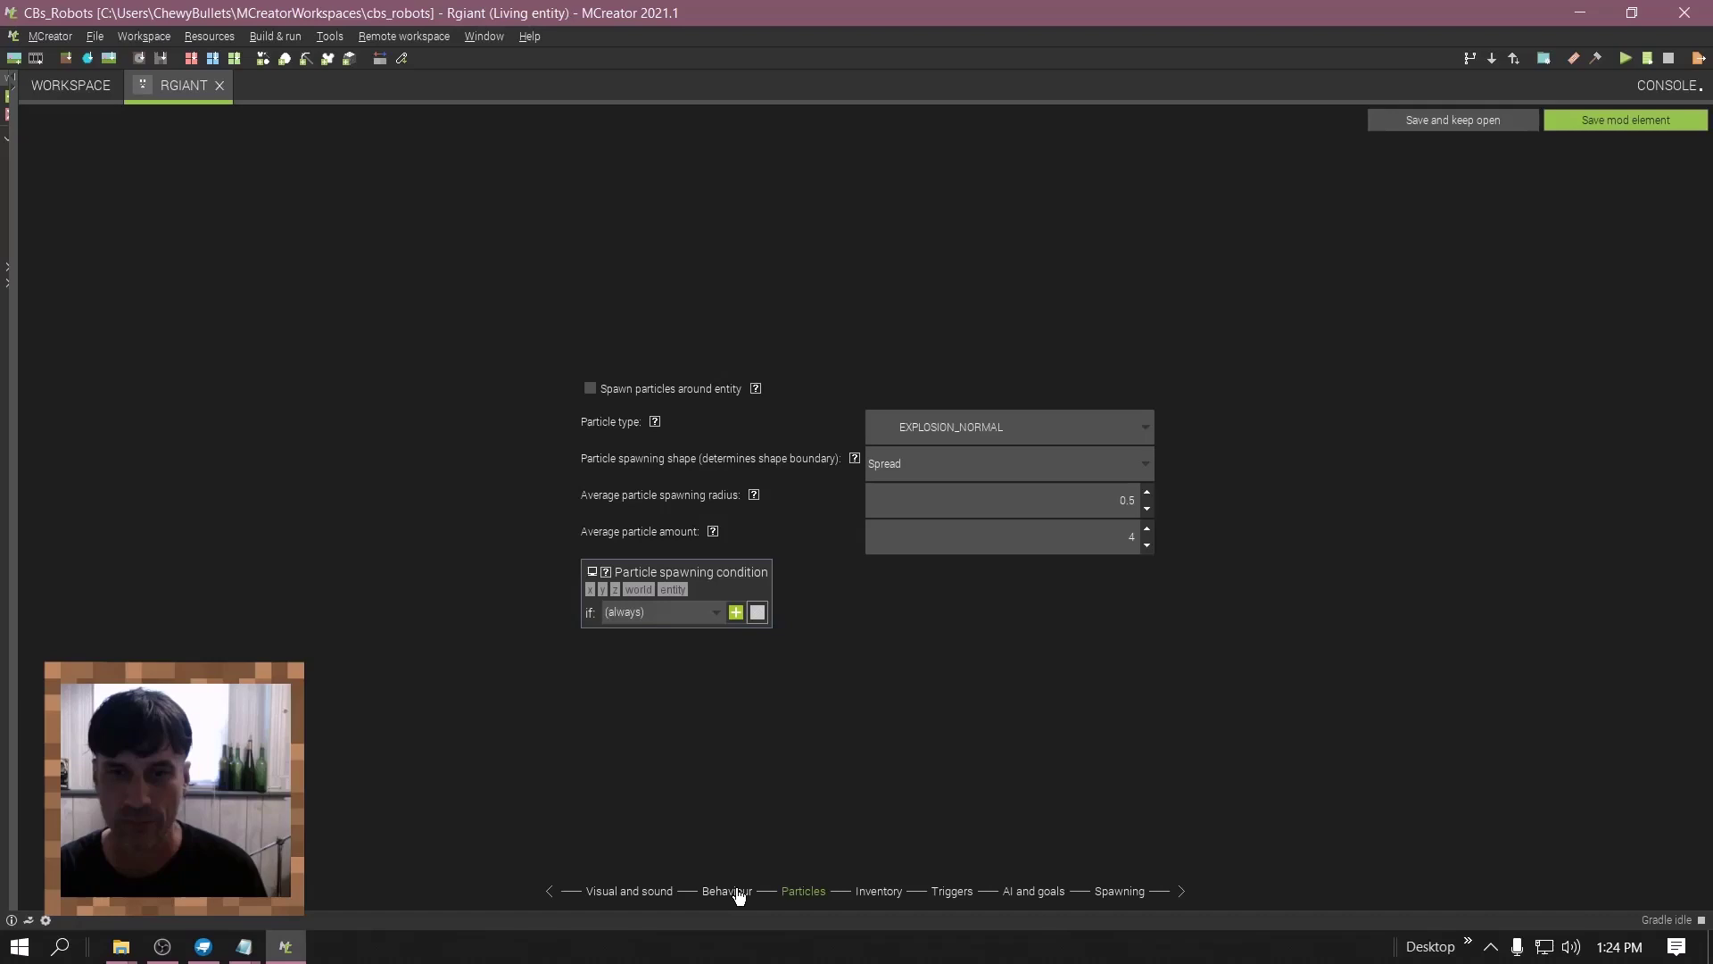
left_click(726, 890)
left_click(629, 890)
left_click(1603, 125)
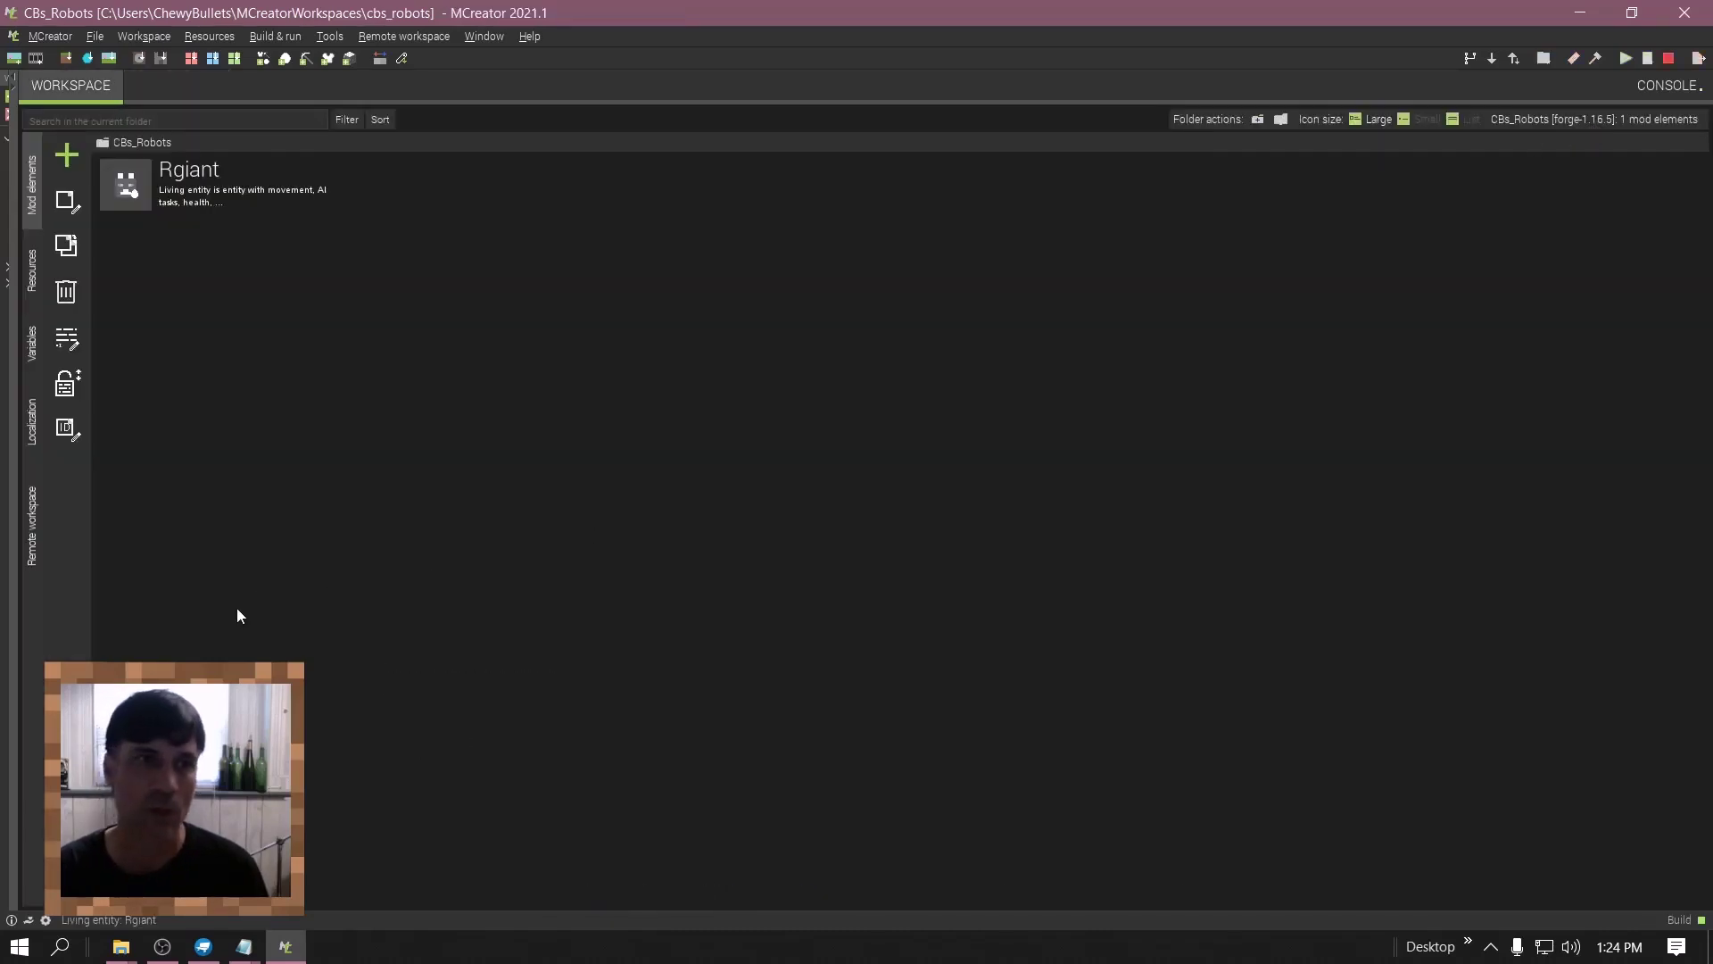
- Create a new Ranged item mod element named Wand
left_click(66, 156)
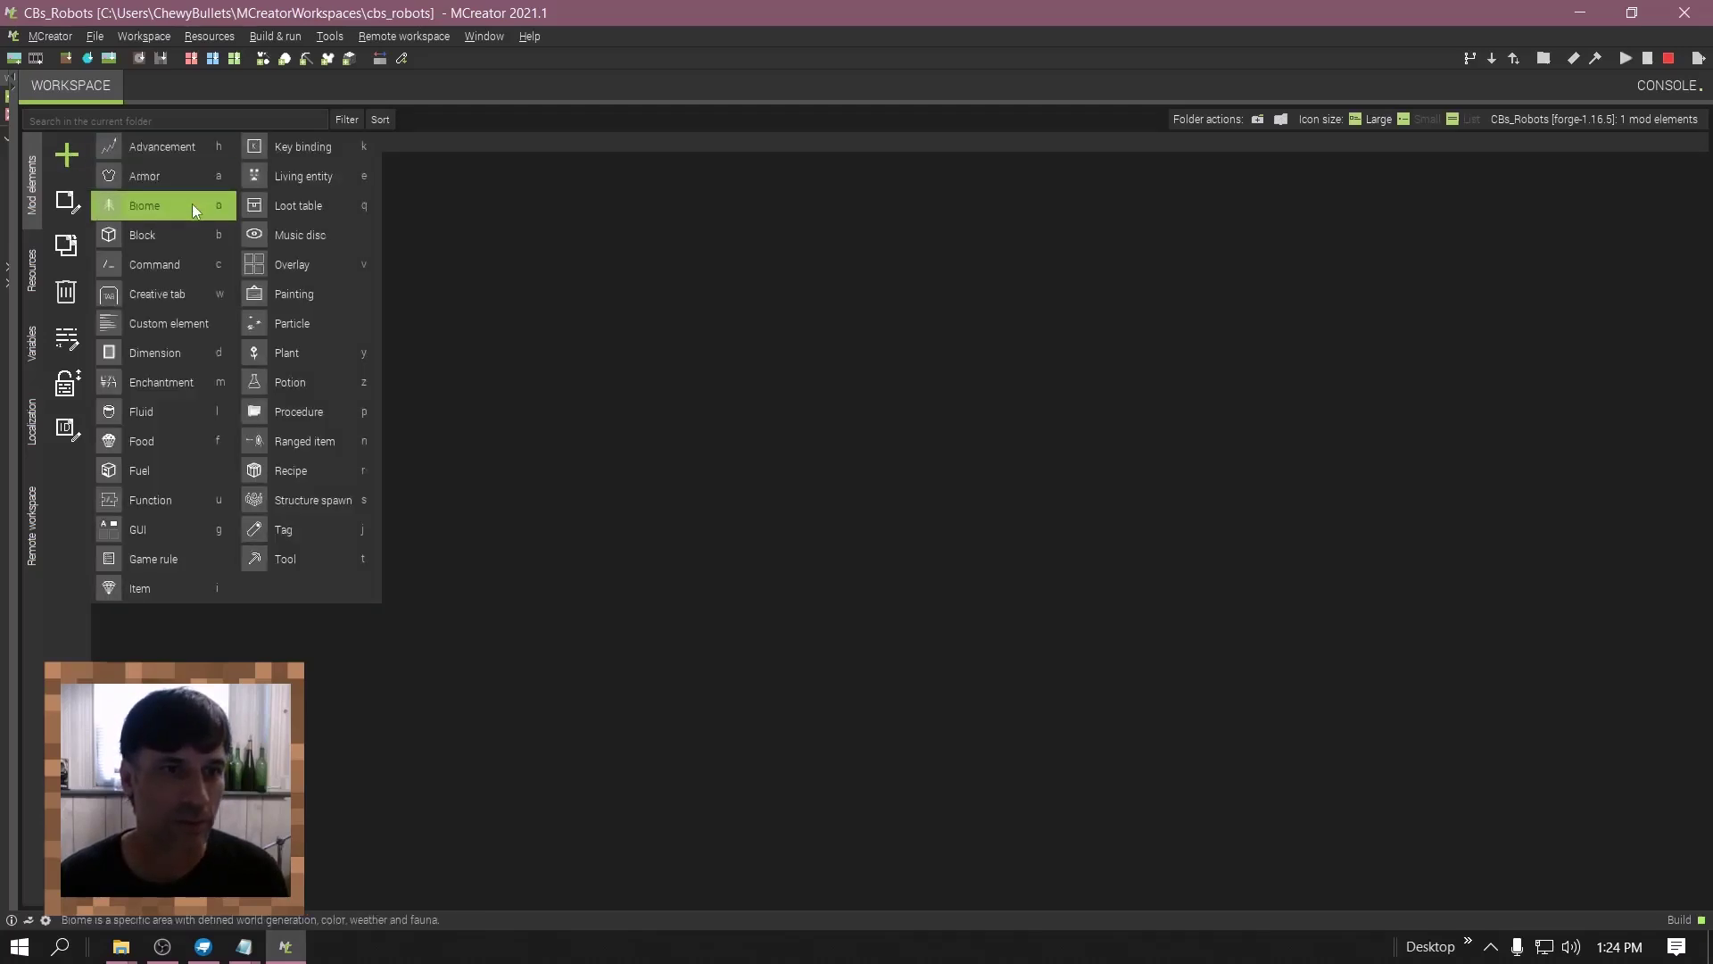
left_click(352, 451)
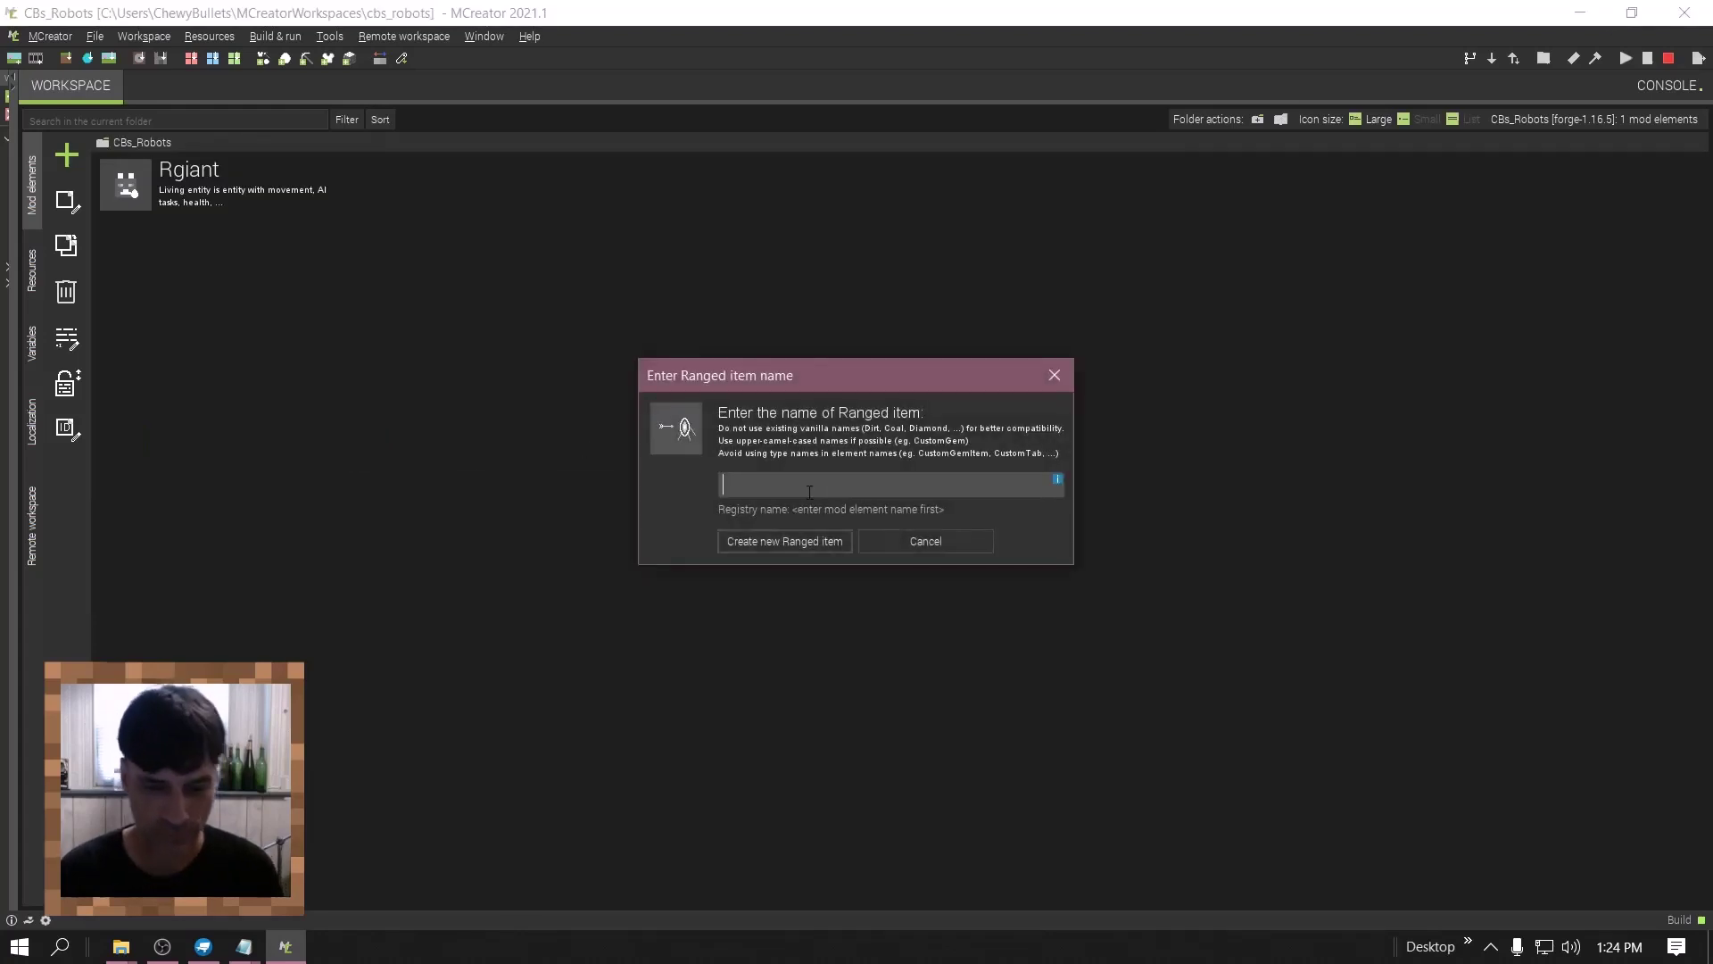
type("Wand")
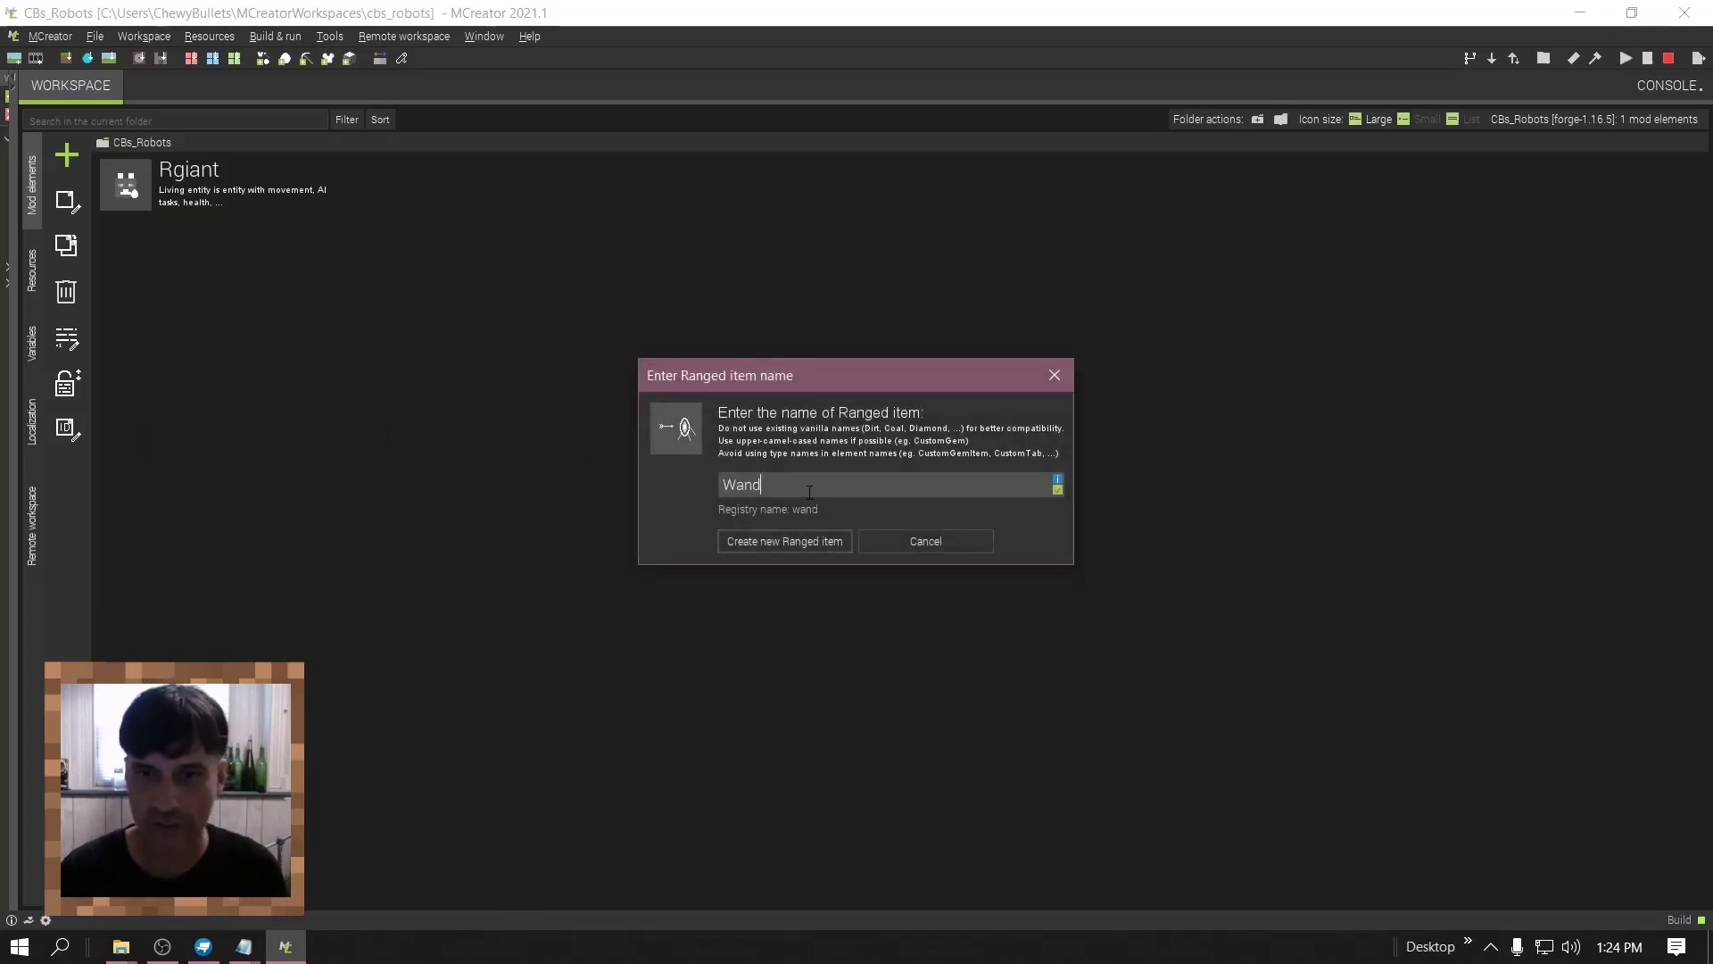
left_click(796, 540)
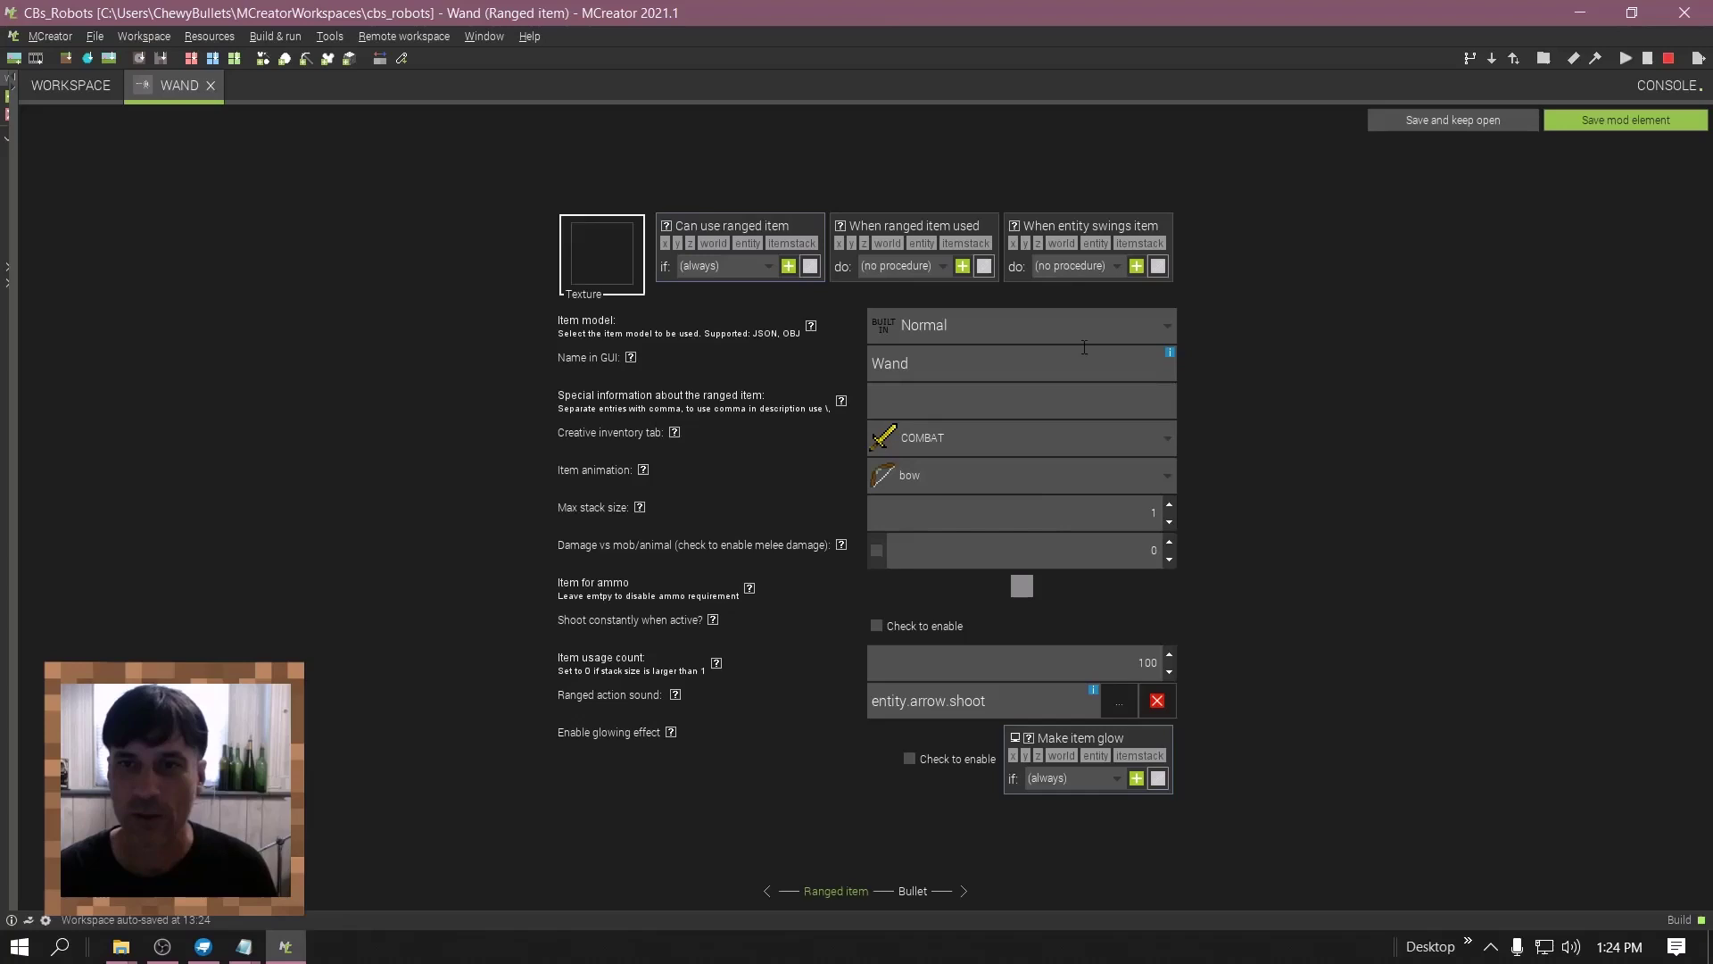
- Start a new blank 16x16 texture from scratch for the Wand item
left_click(605, 267)
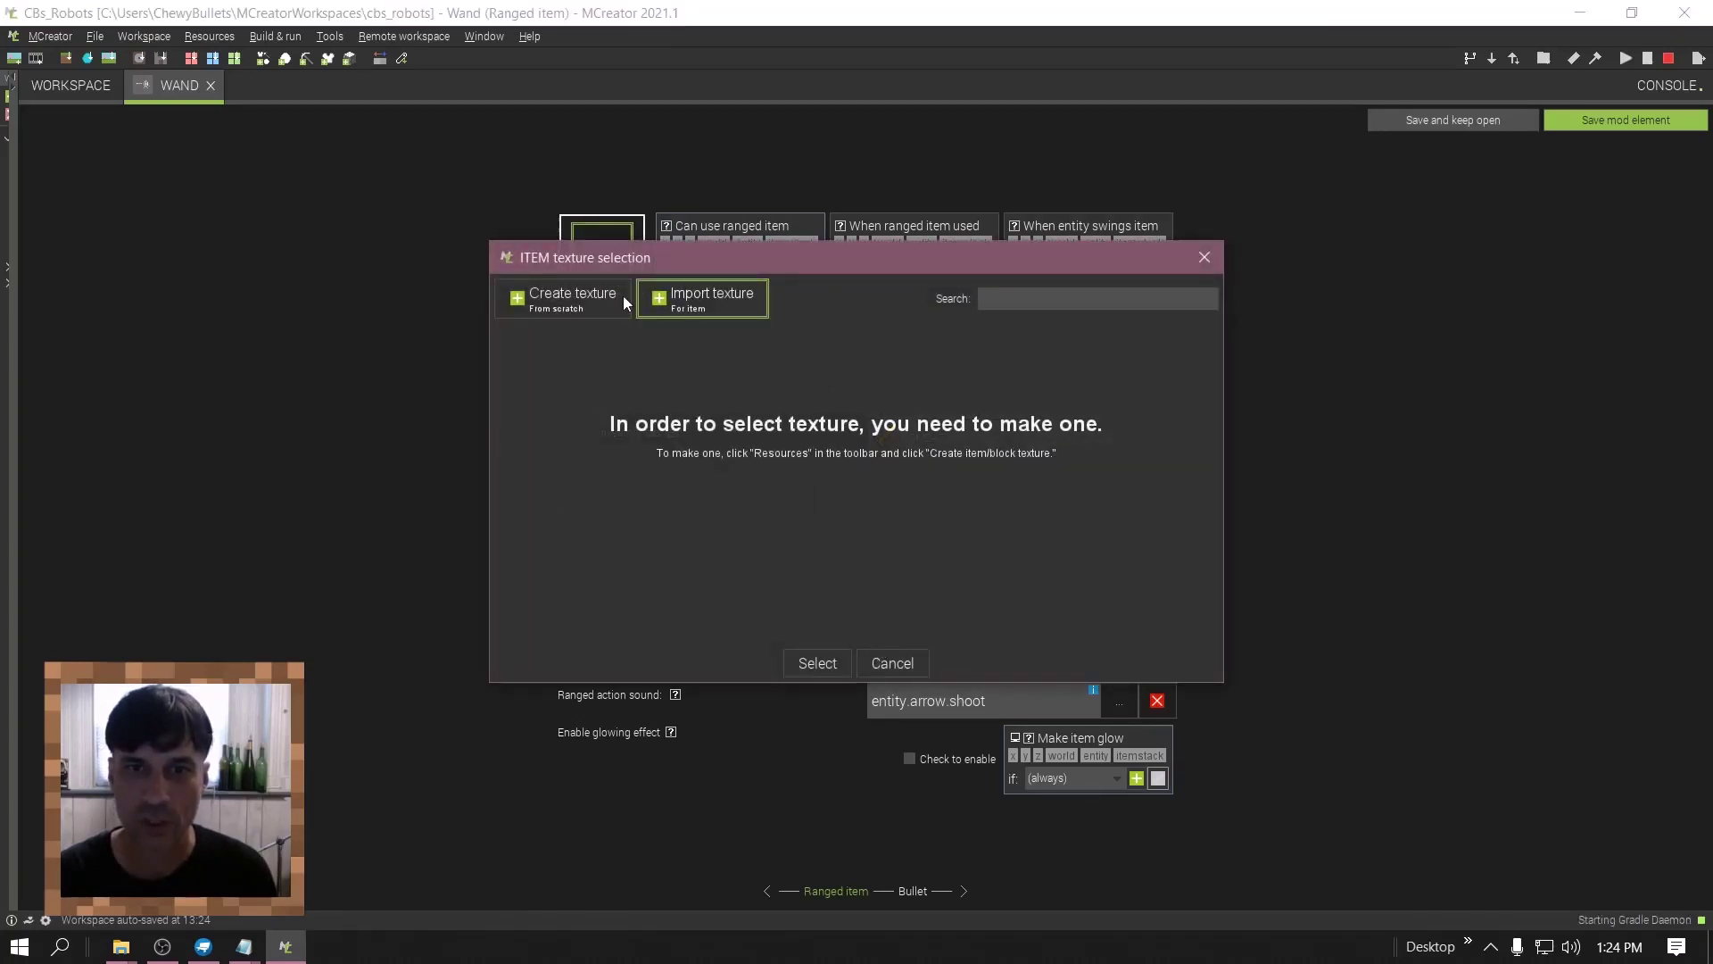
left_click(617, 298)
left_click(1028, 538)
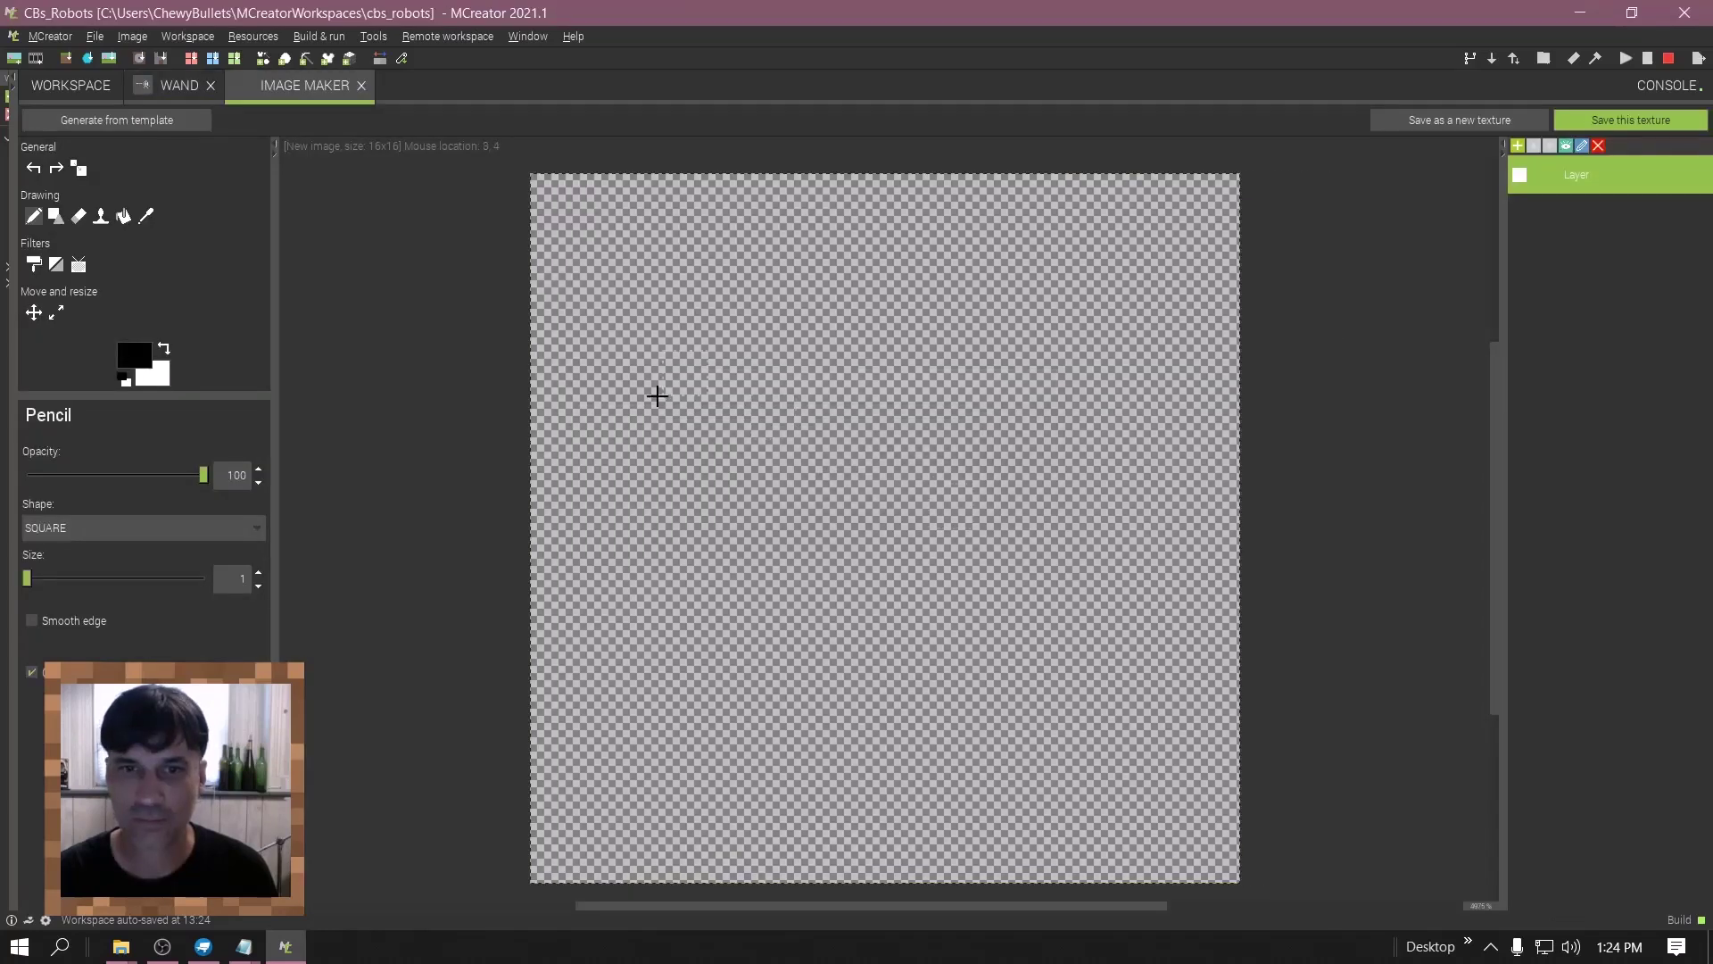
- Set the foreground colour to dark olive and draw a diagonal wand descending to the right with the Pencil
left_click(135, 357)
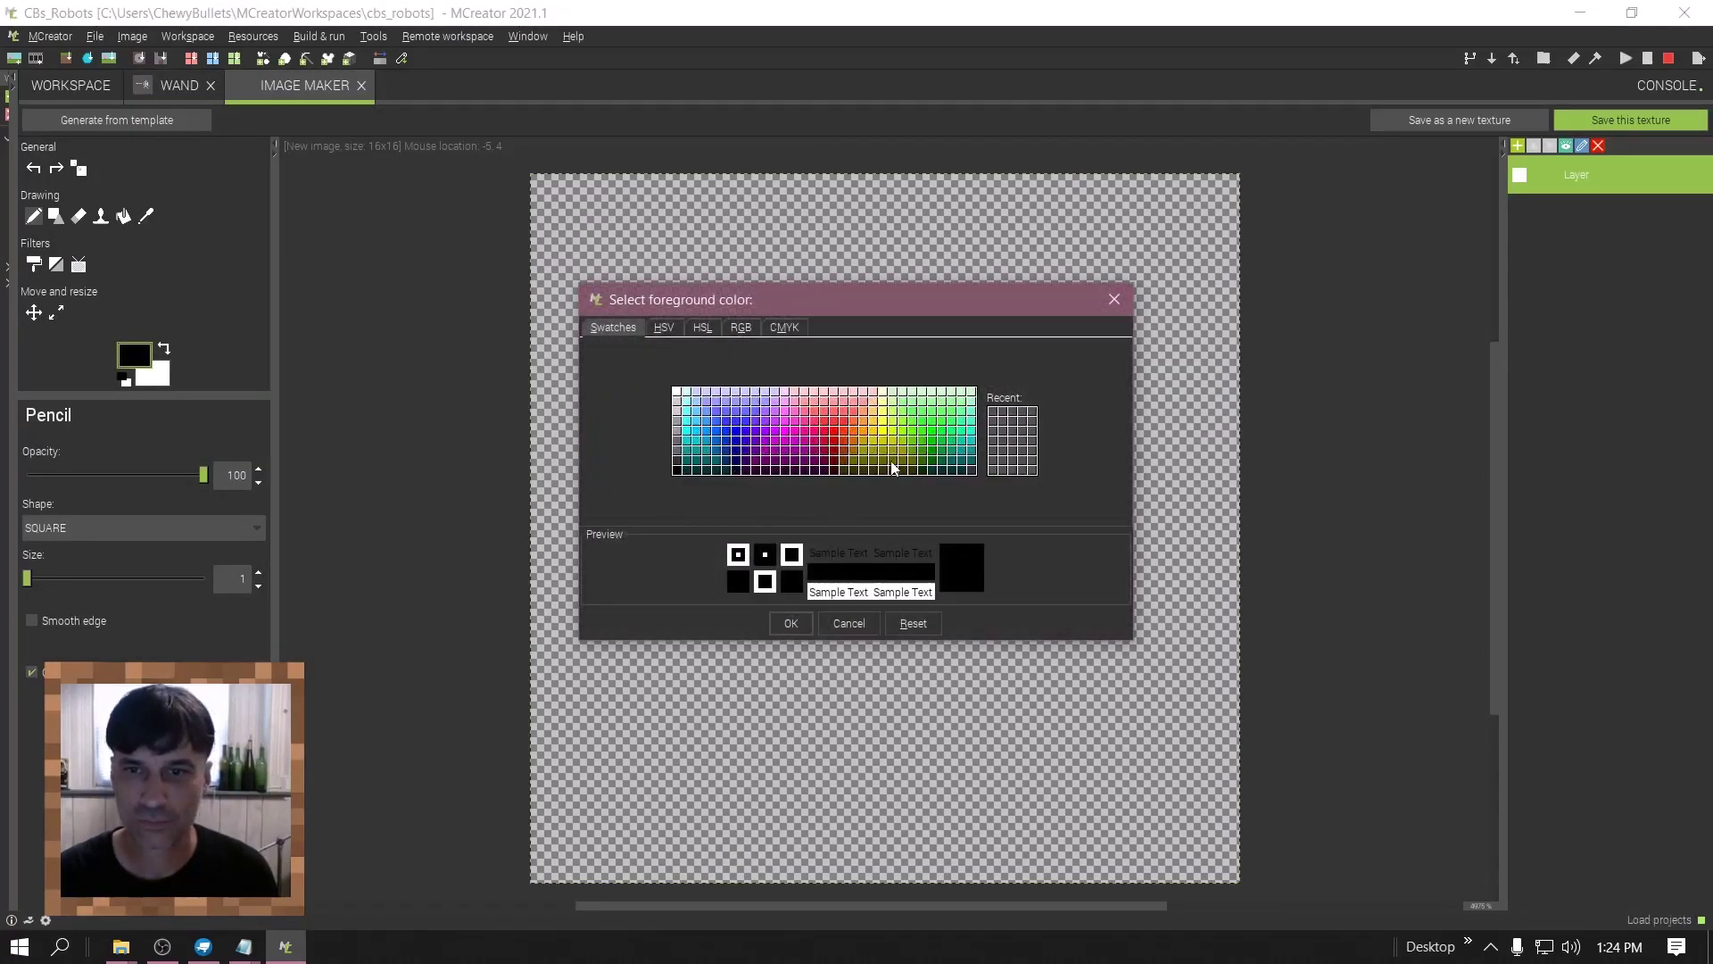
left_click(874, 471)
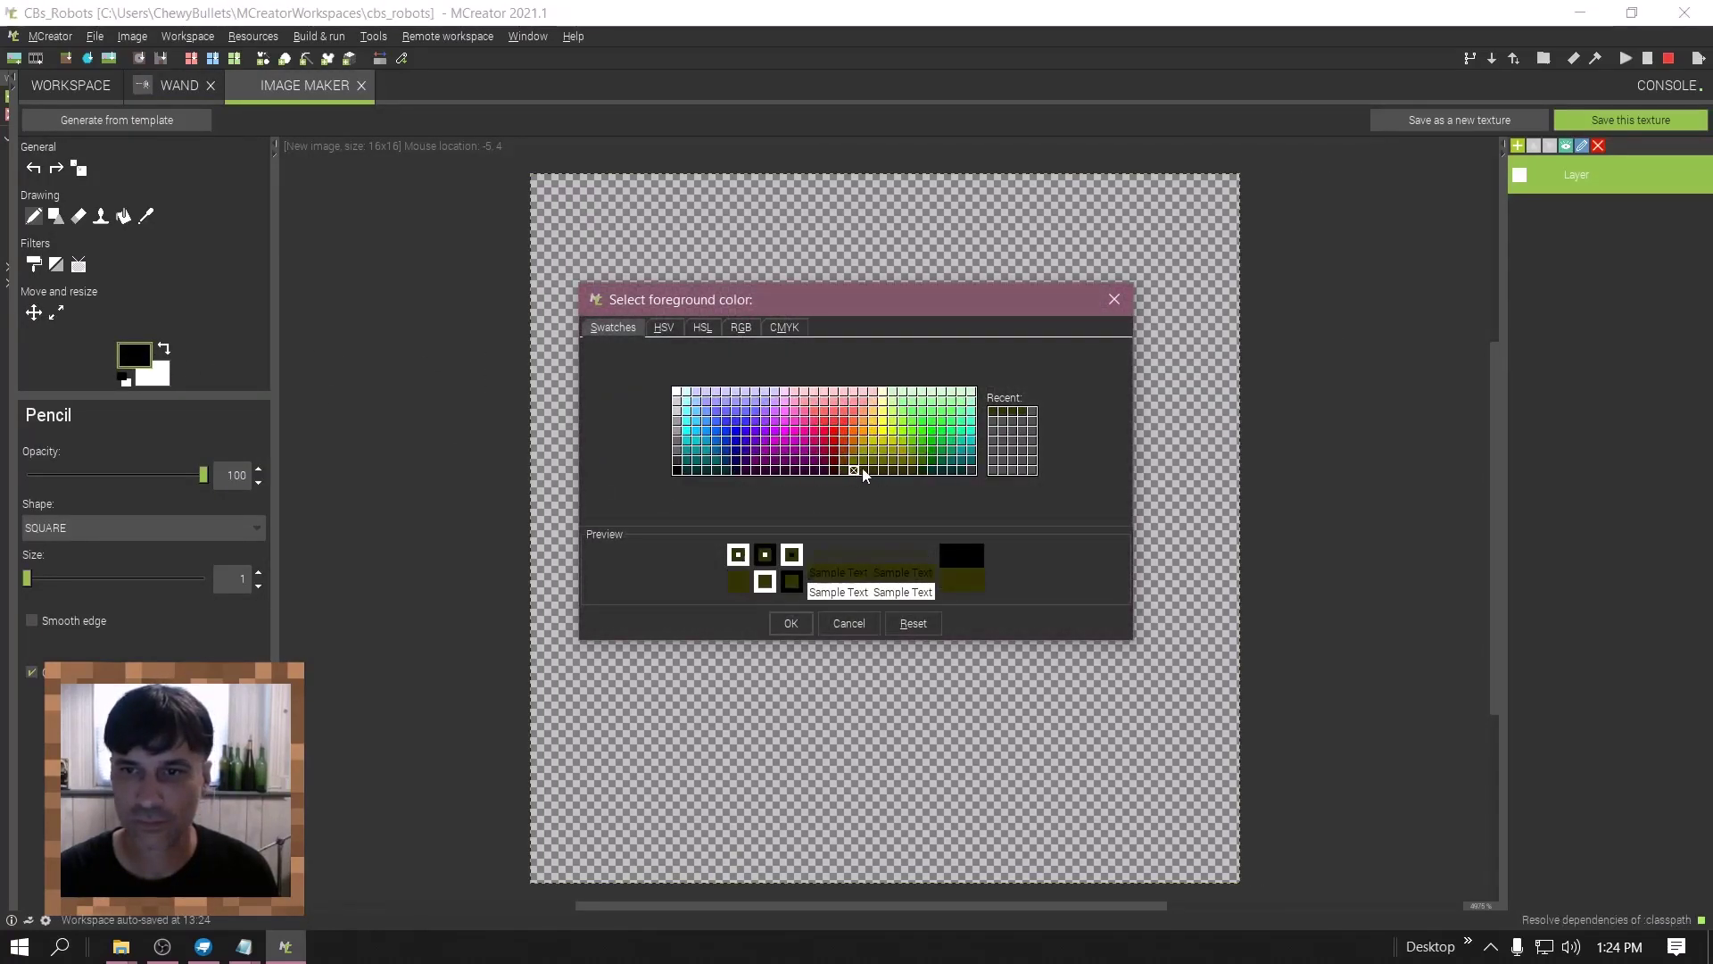
left_click(858, 463)
left_click(848, 466)
left_click(845, 468)
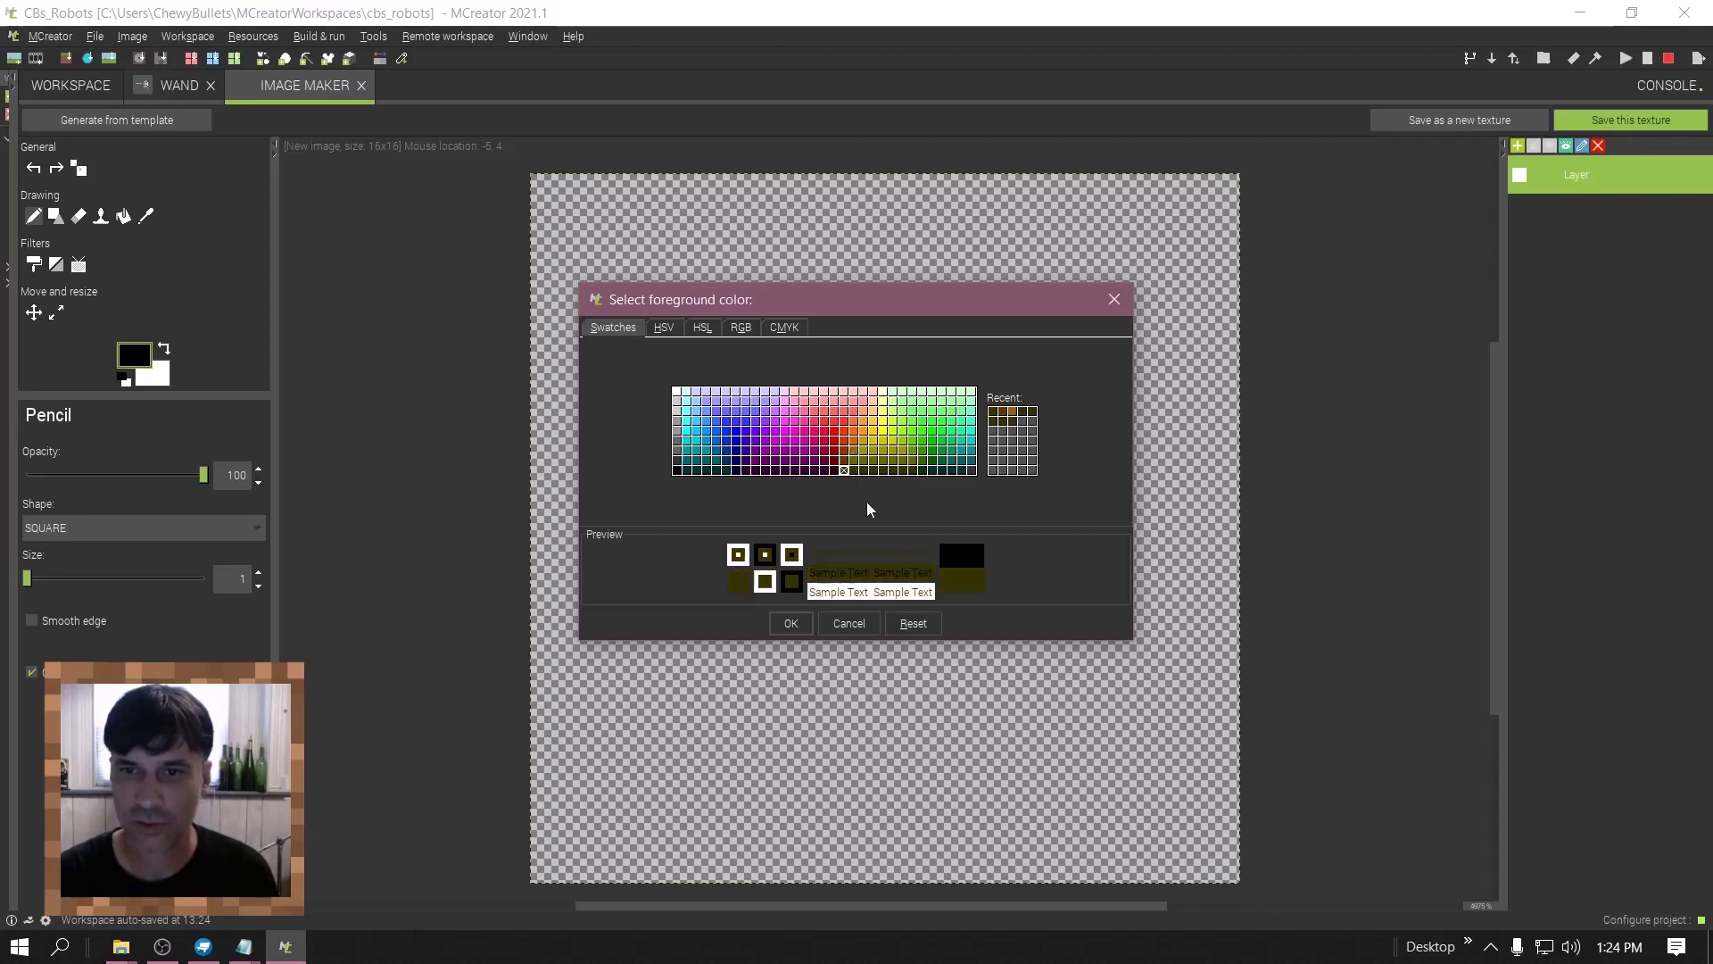
left_click(790, 623)
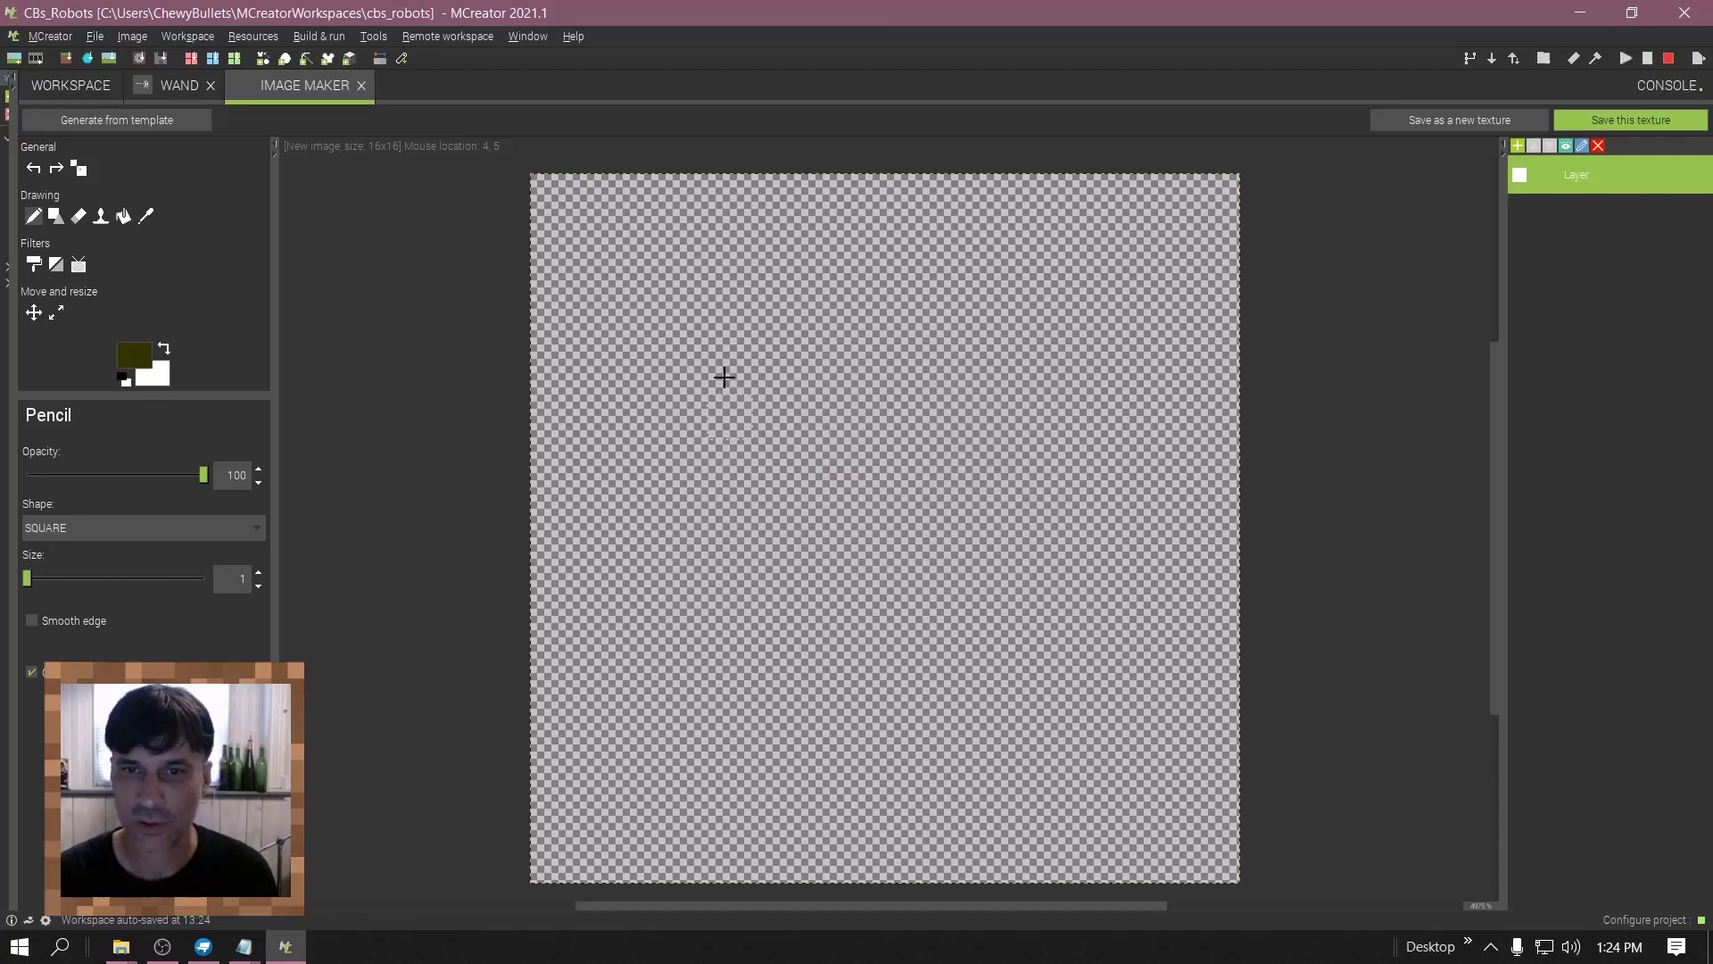
mouse_move(724, 377)
left_mouse_down()
mouse_move(1039, 671)
mouse_move(1039, 727)
left_mouse_up()
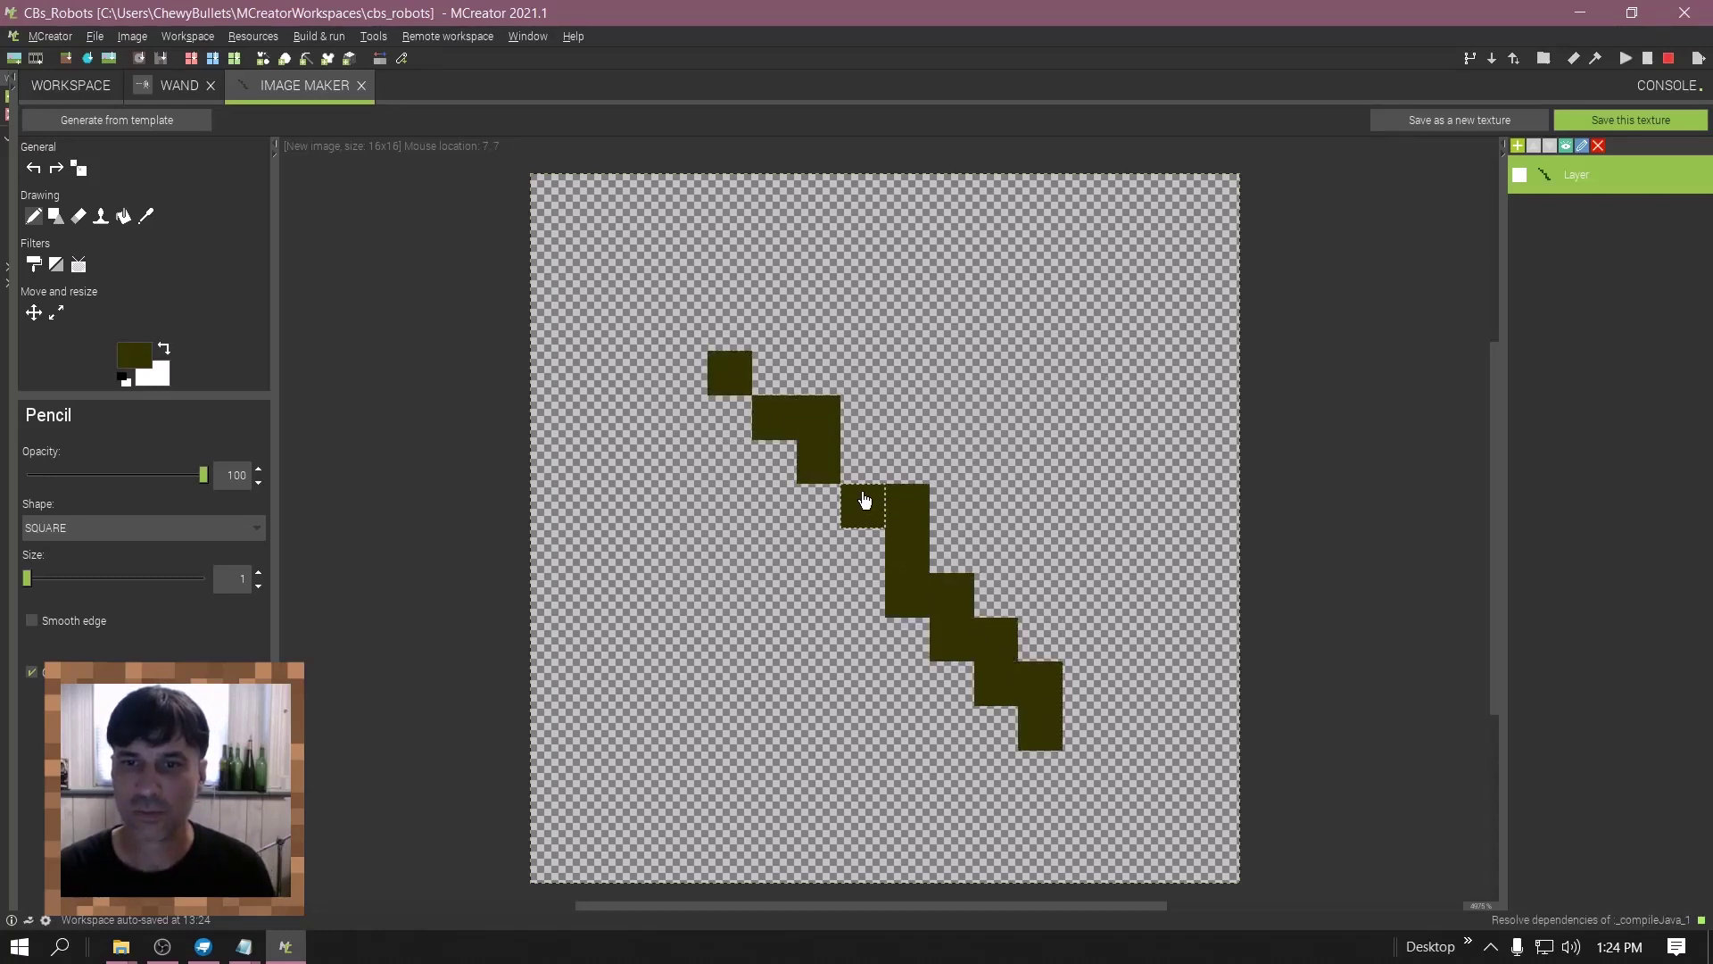
left_click_drag(863, 501, 729, 327)
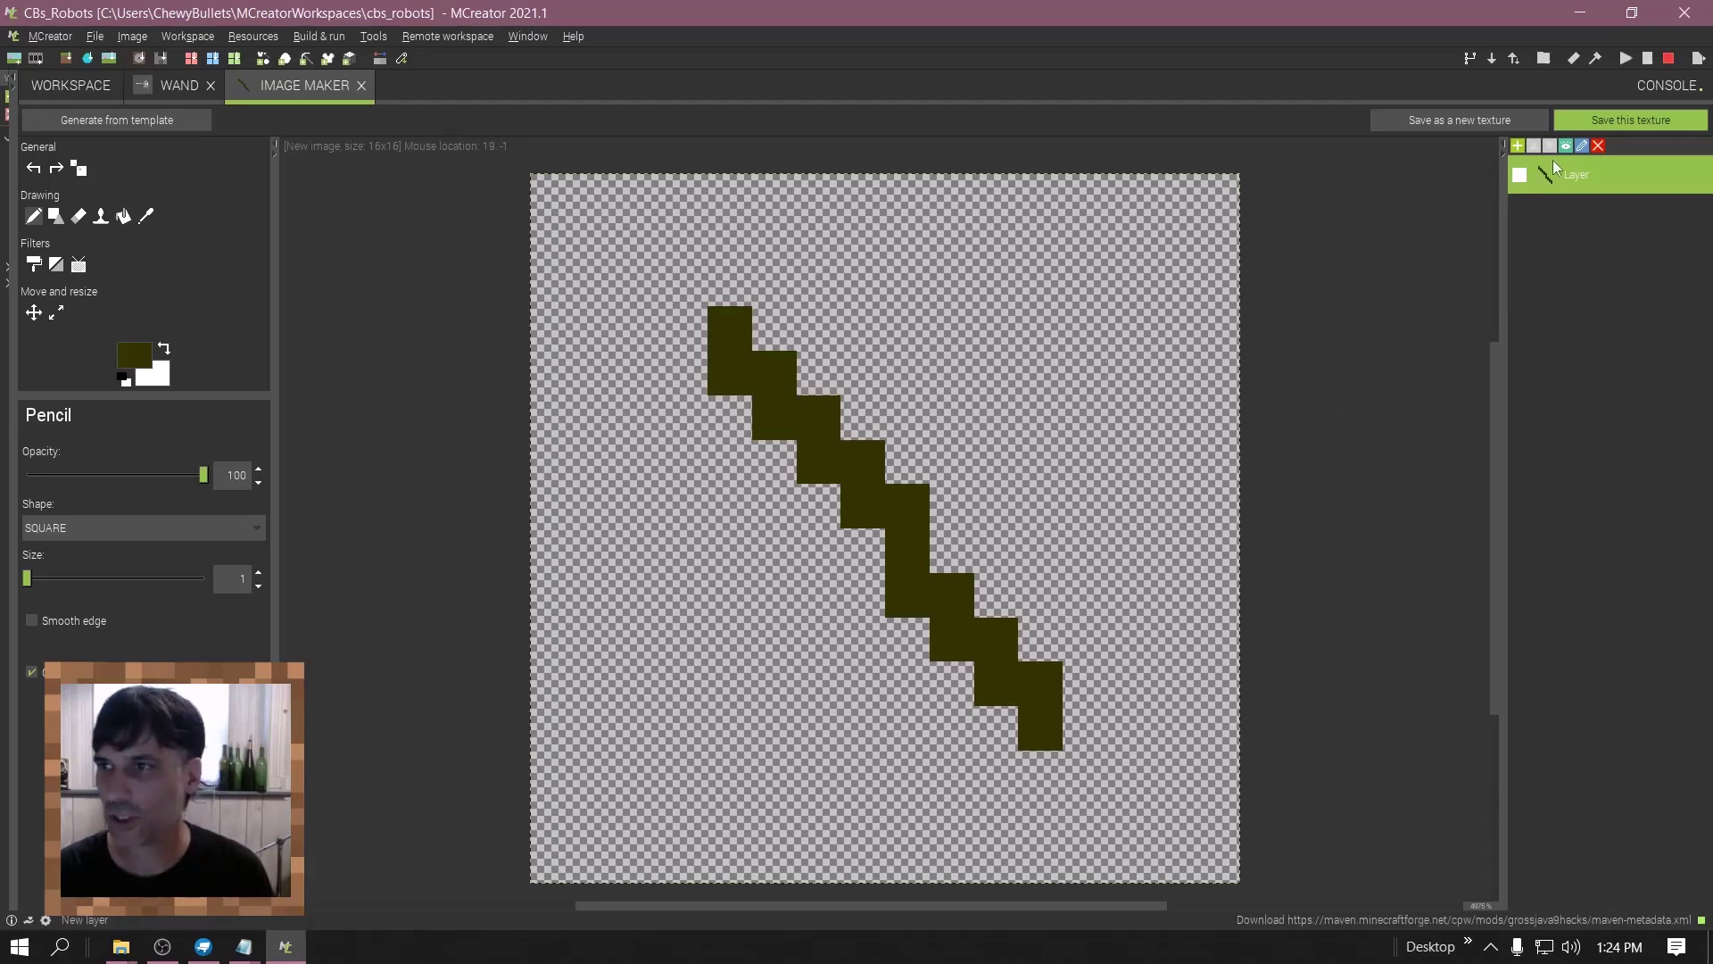
- Save the olive wand drawing as an item texture named wand_text and close the image
left_click(1632, 122)
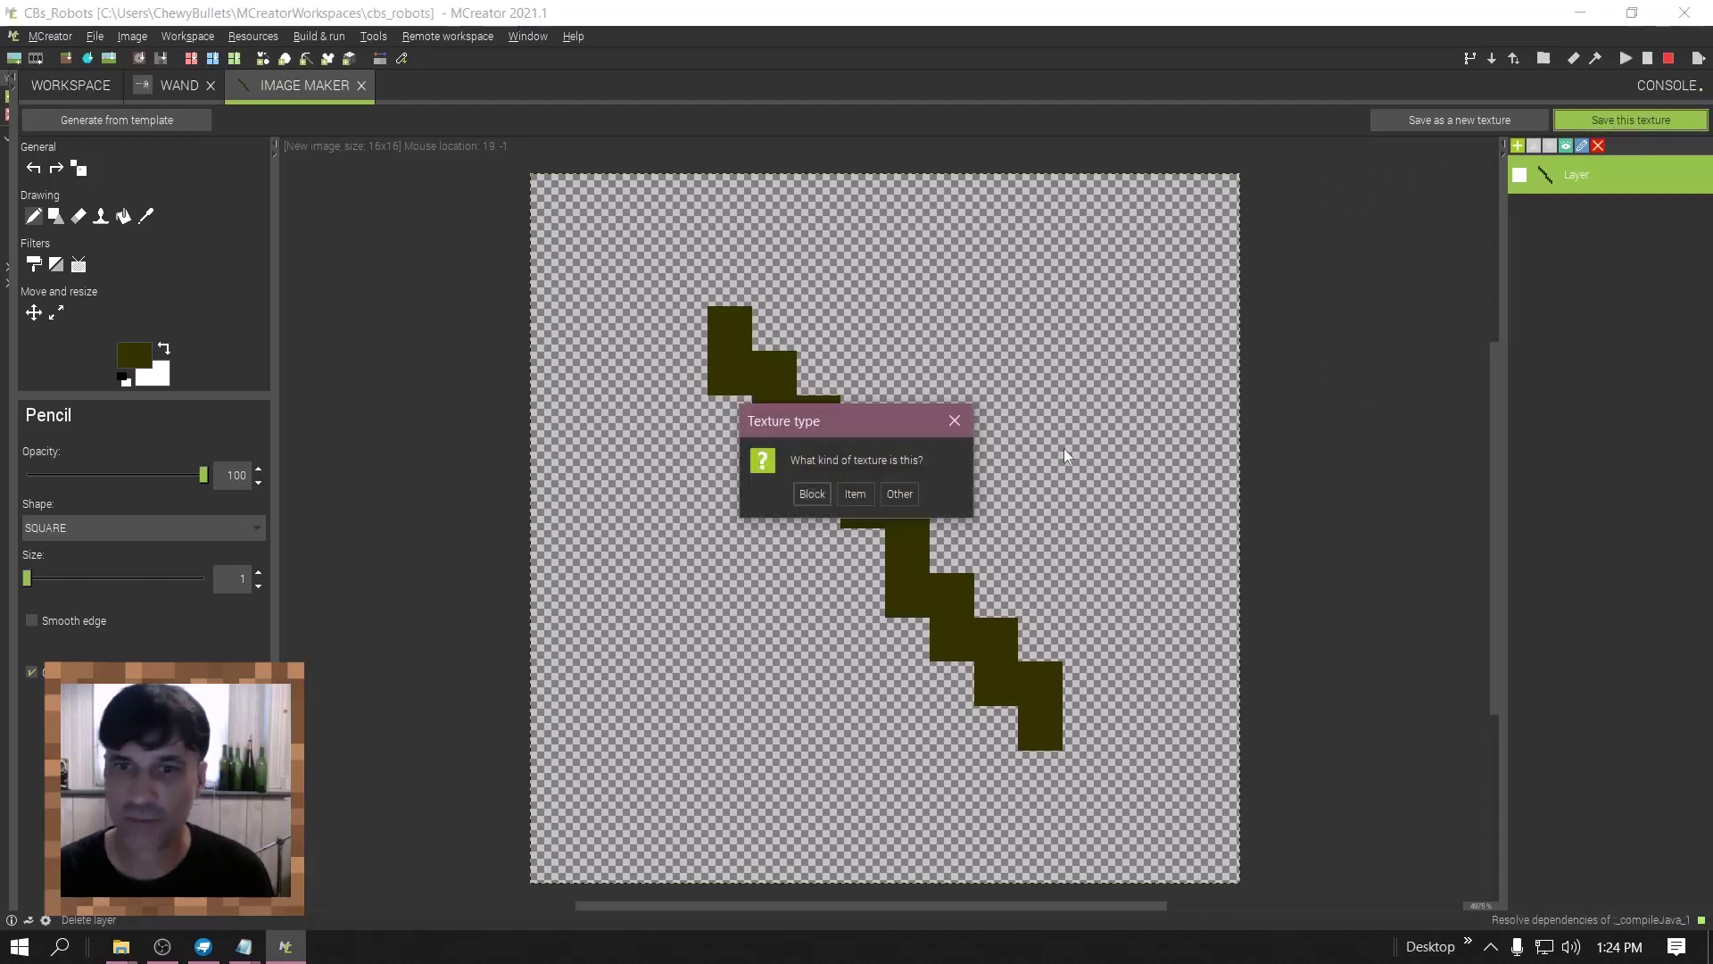
left_click(854, 500)
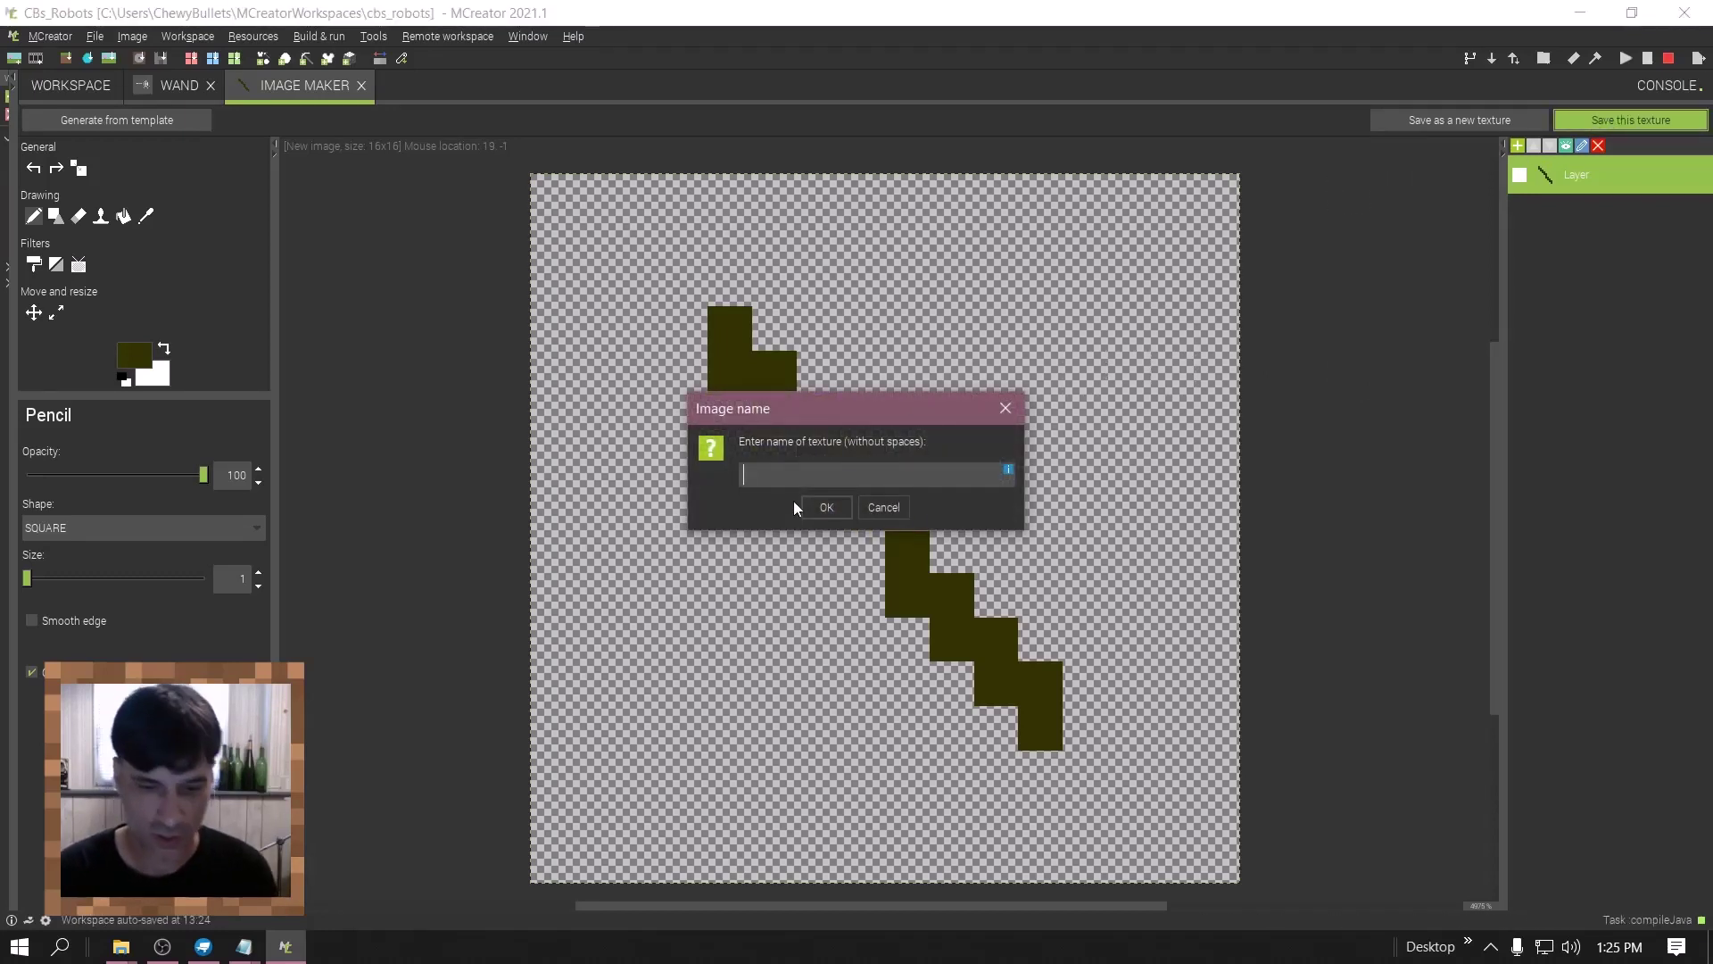
type("wand")
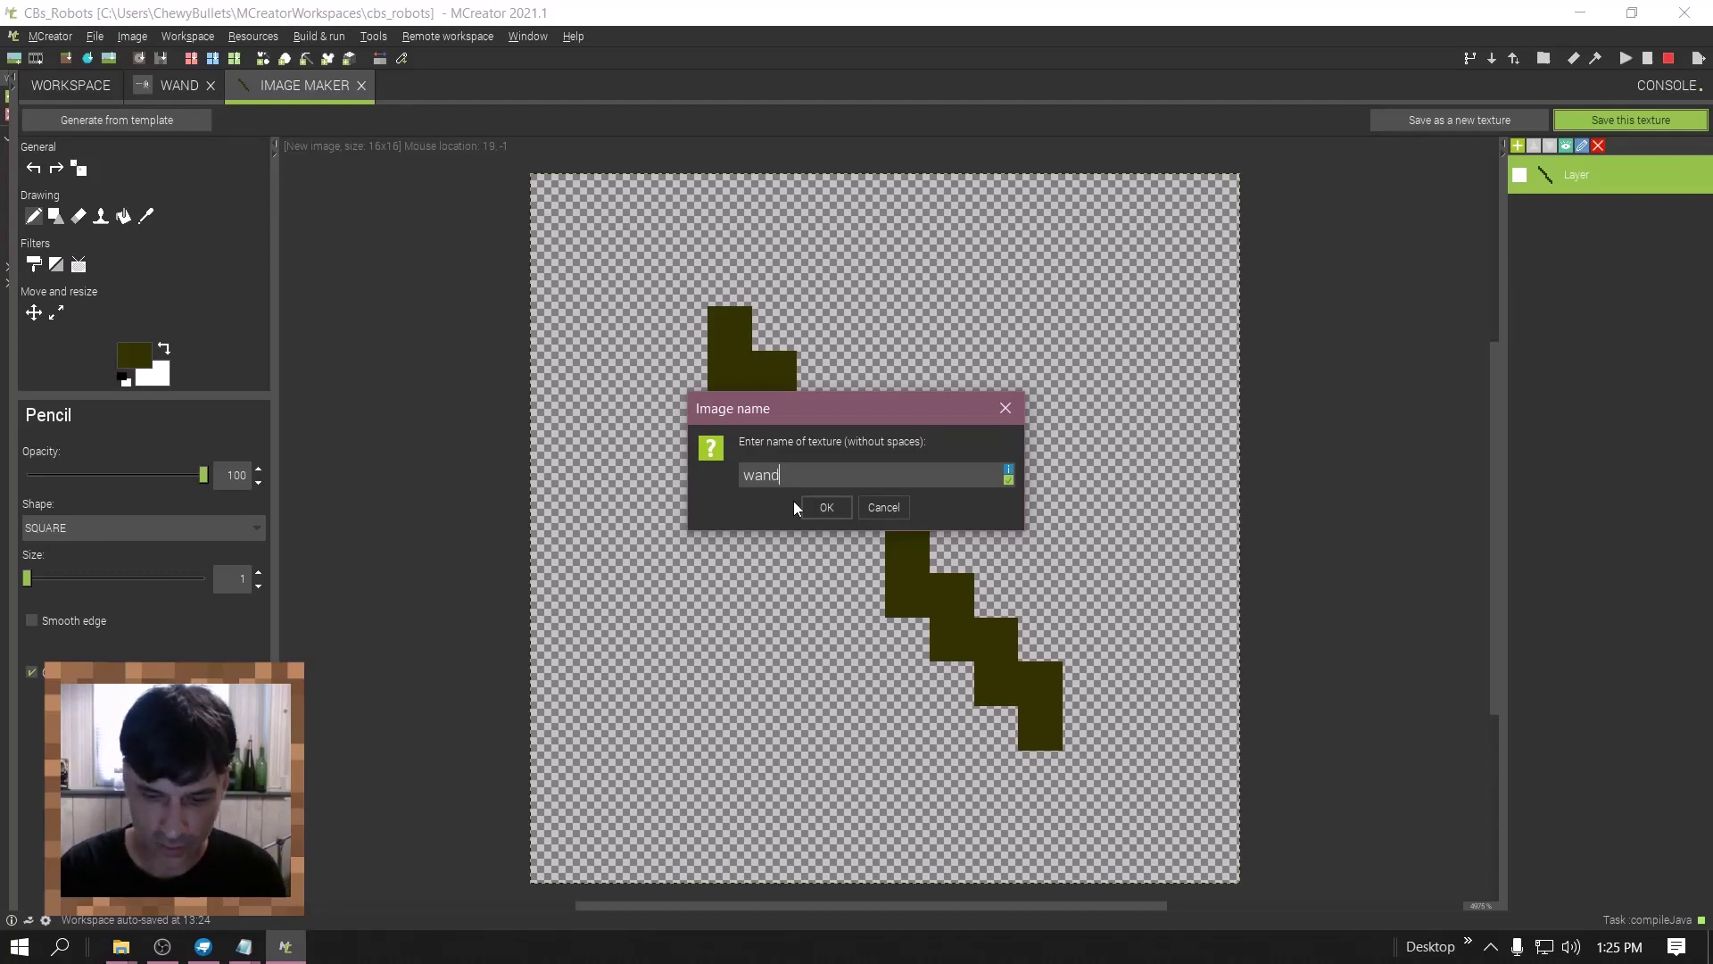
type("_text")
key("Return")
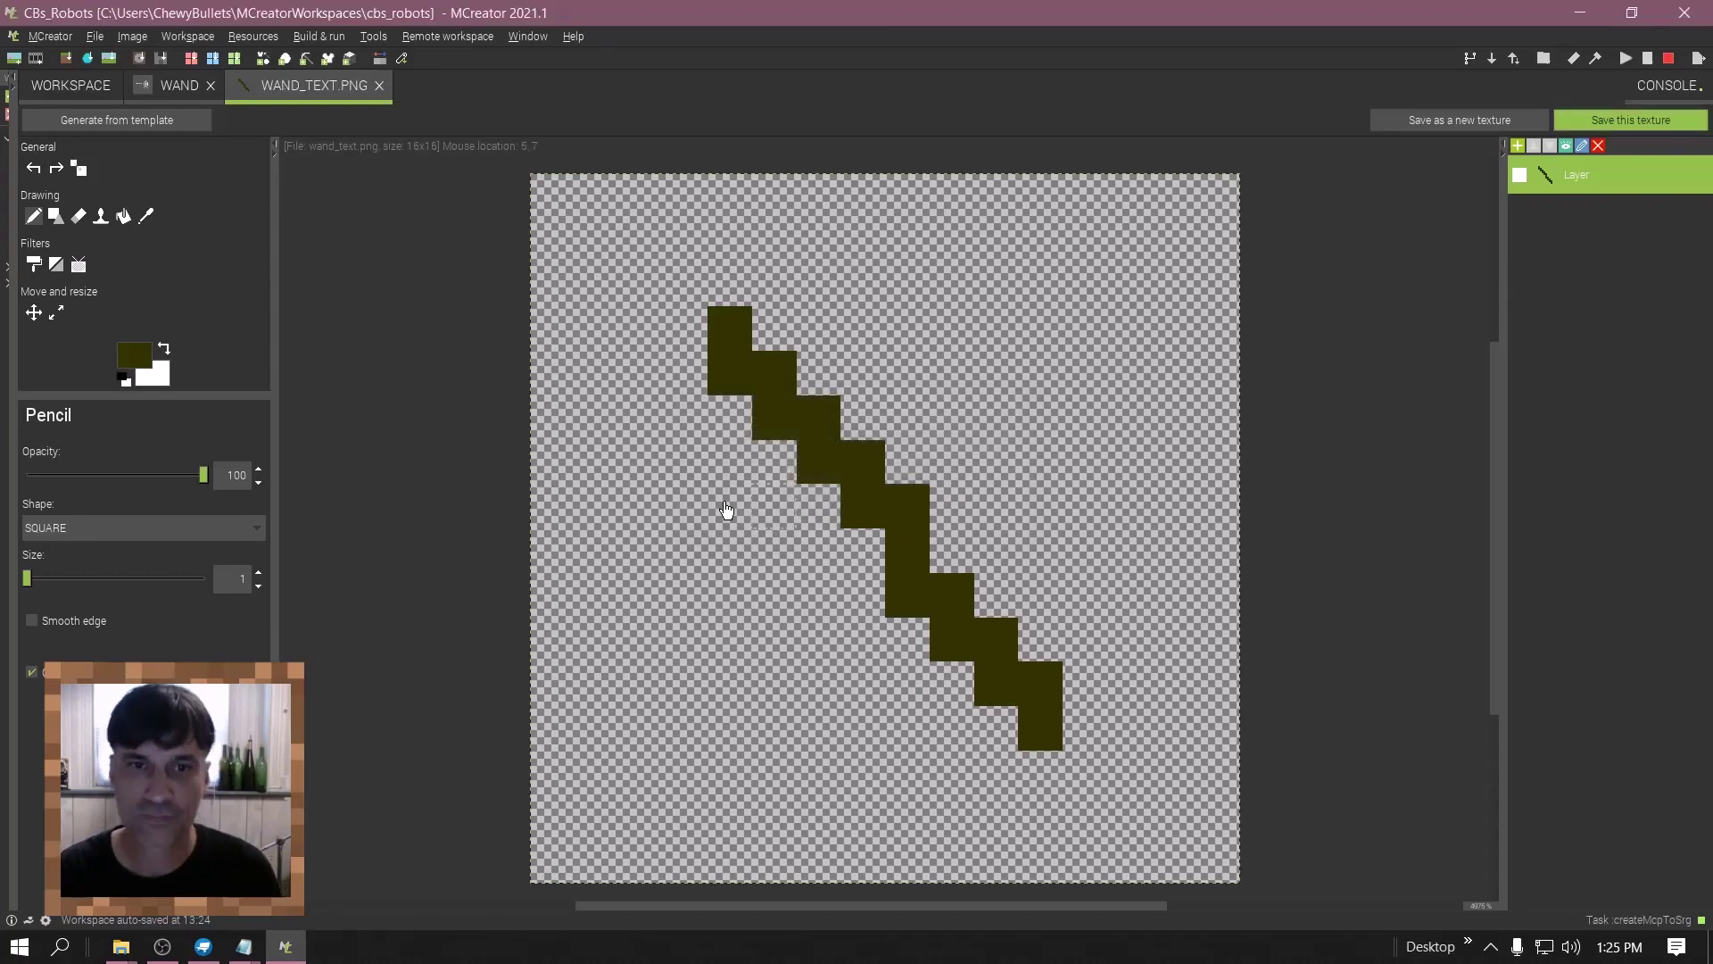
left_click(378, 85)
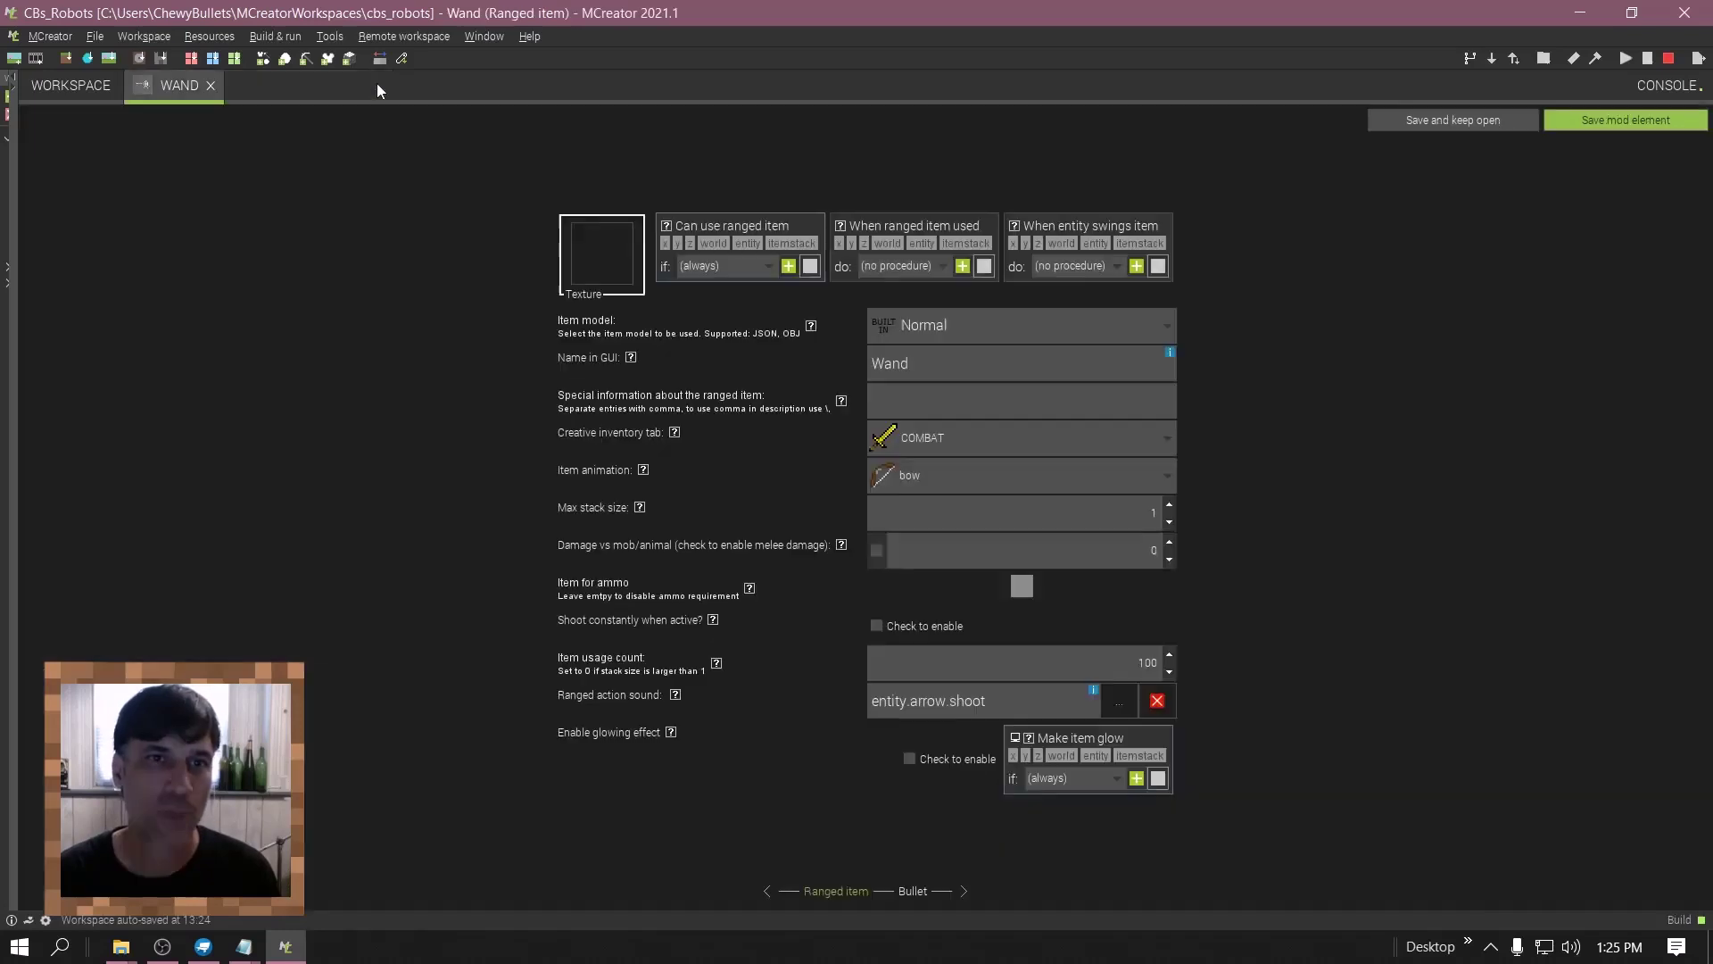
- Check the item textures available for the Wand and start another blank 16x16 texture from scratch
left_click(592, 257)
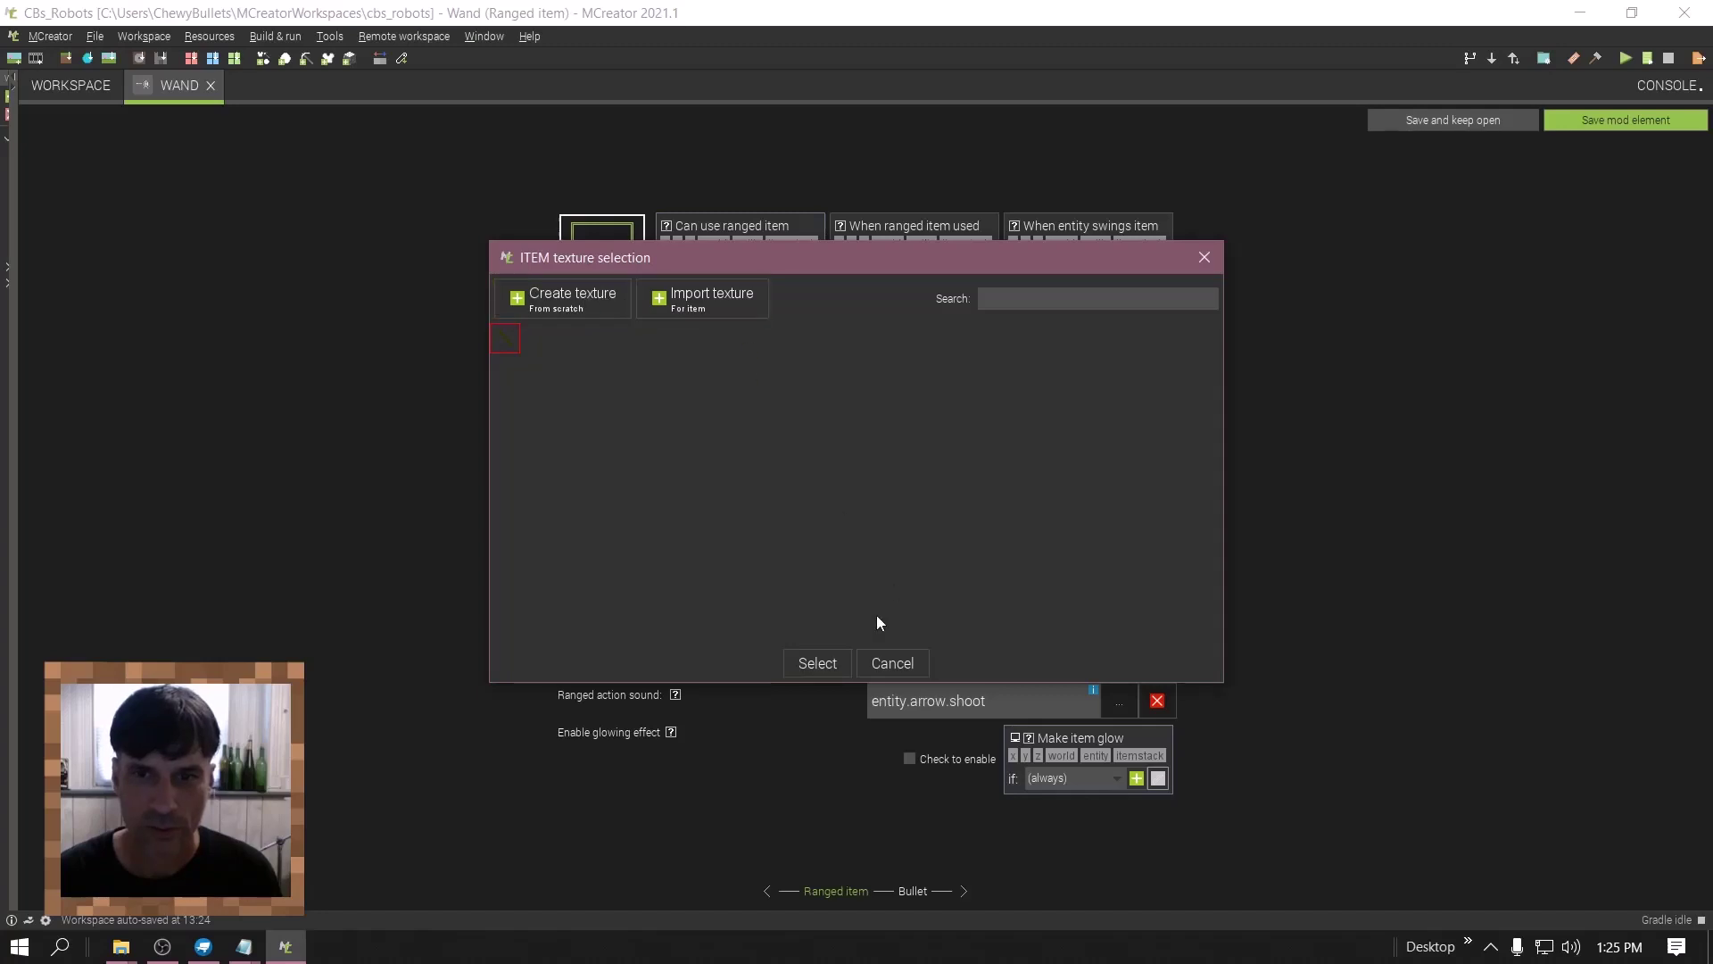
left_click(893, 664)
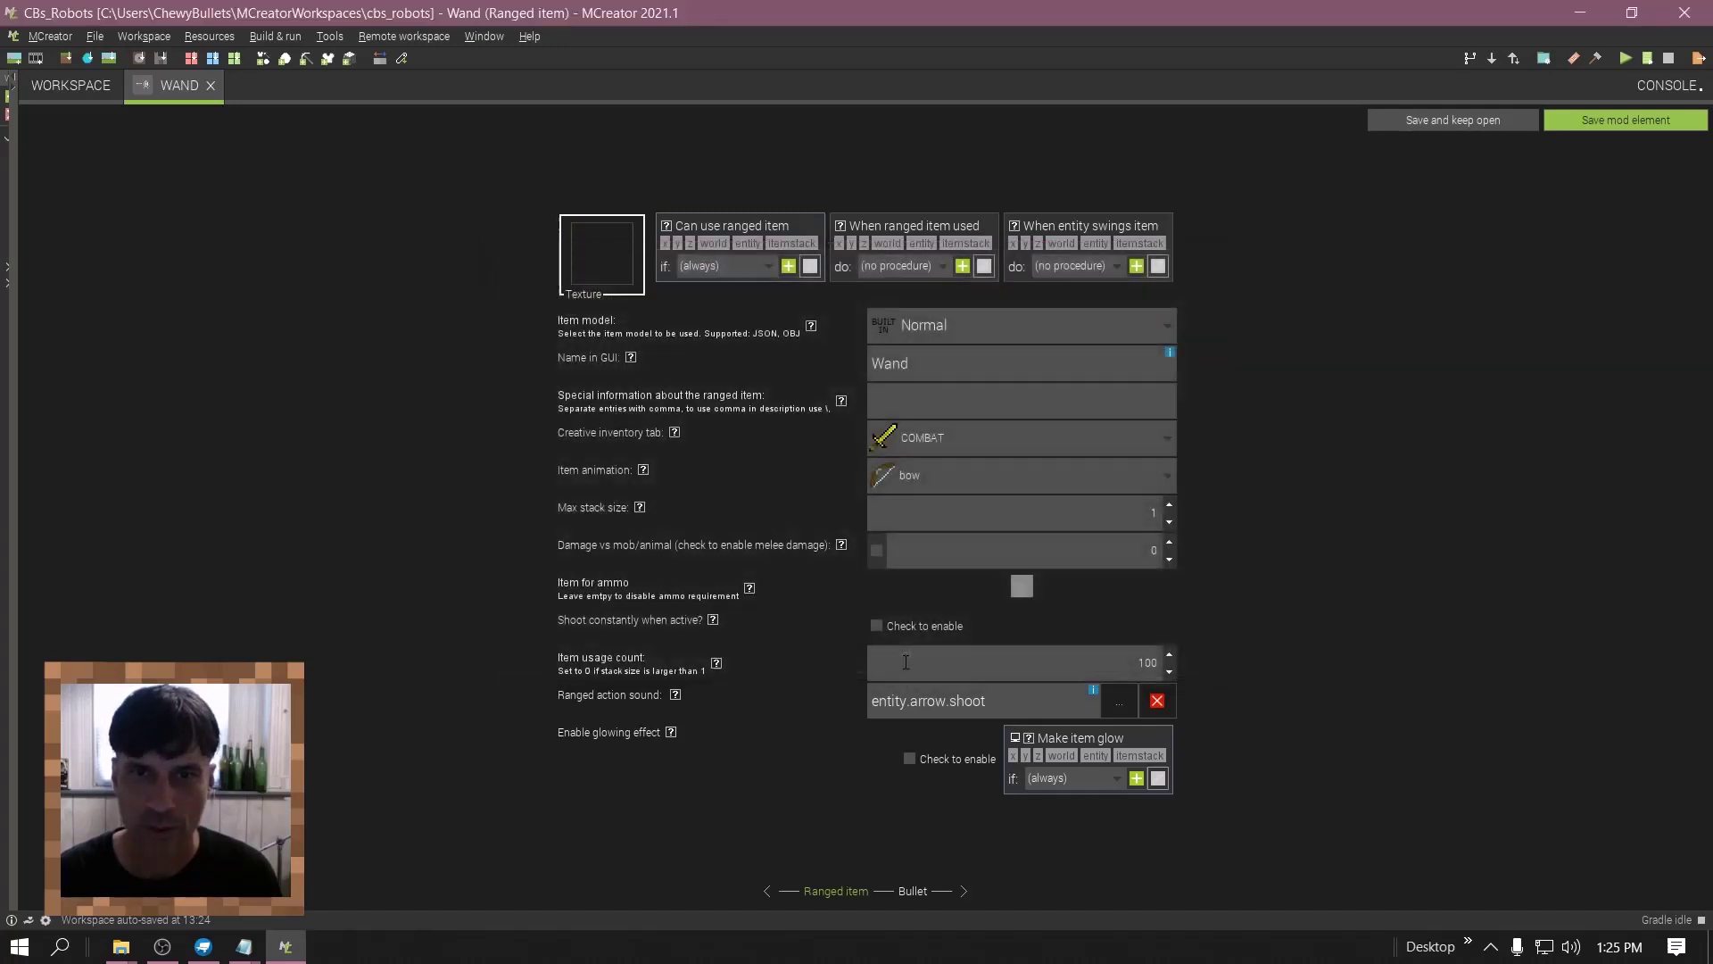
left_click(599, 267)
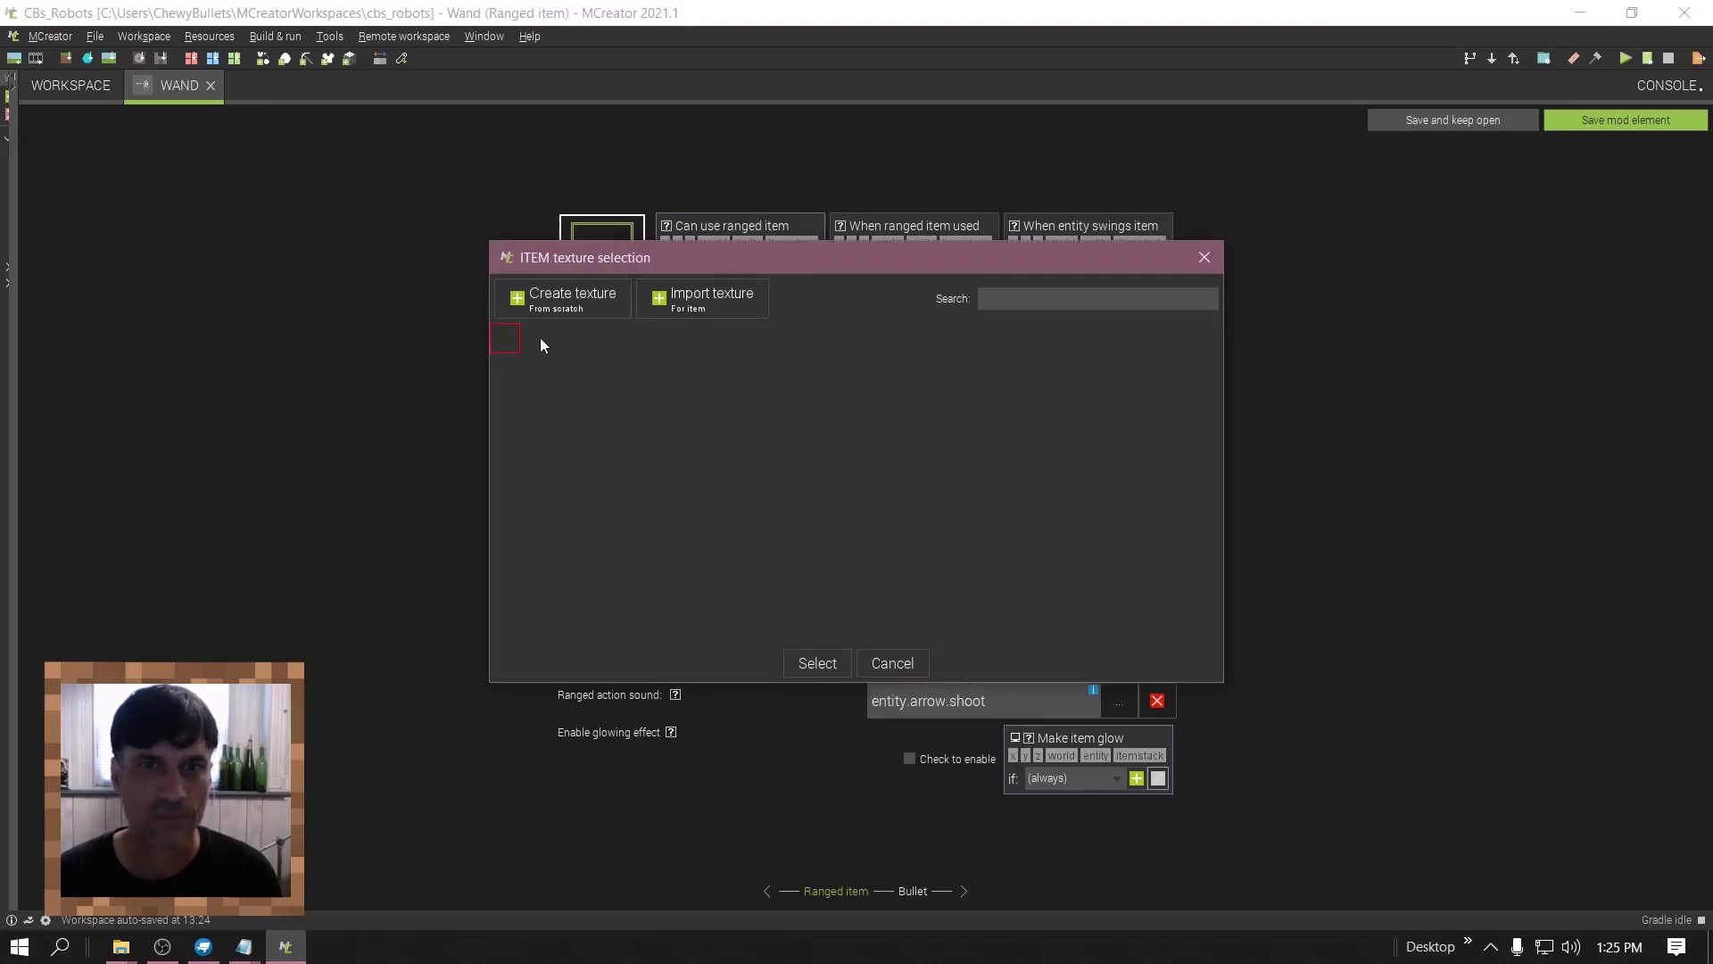
left_click(566, 308)
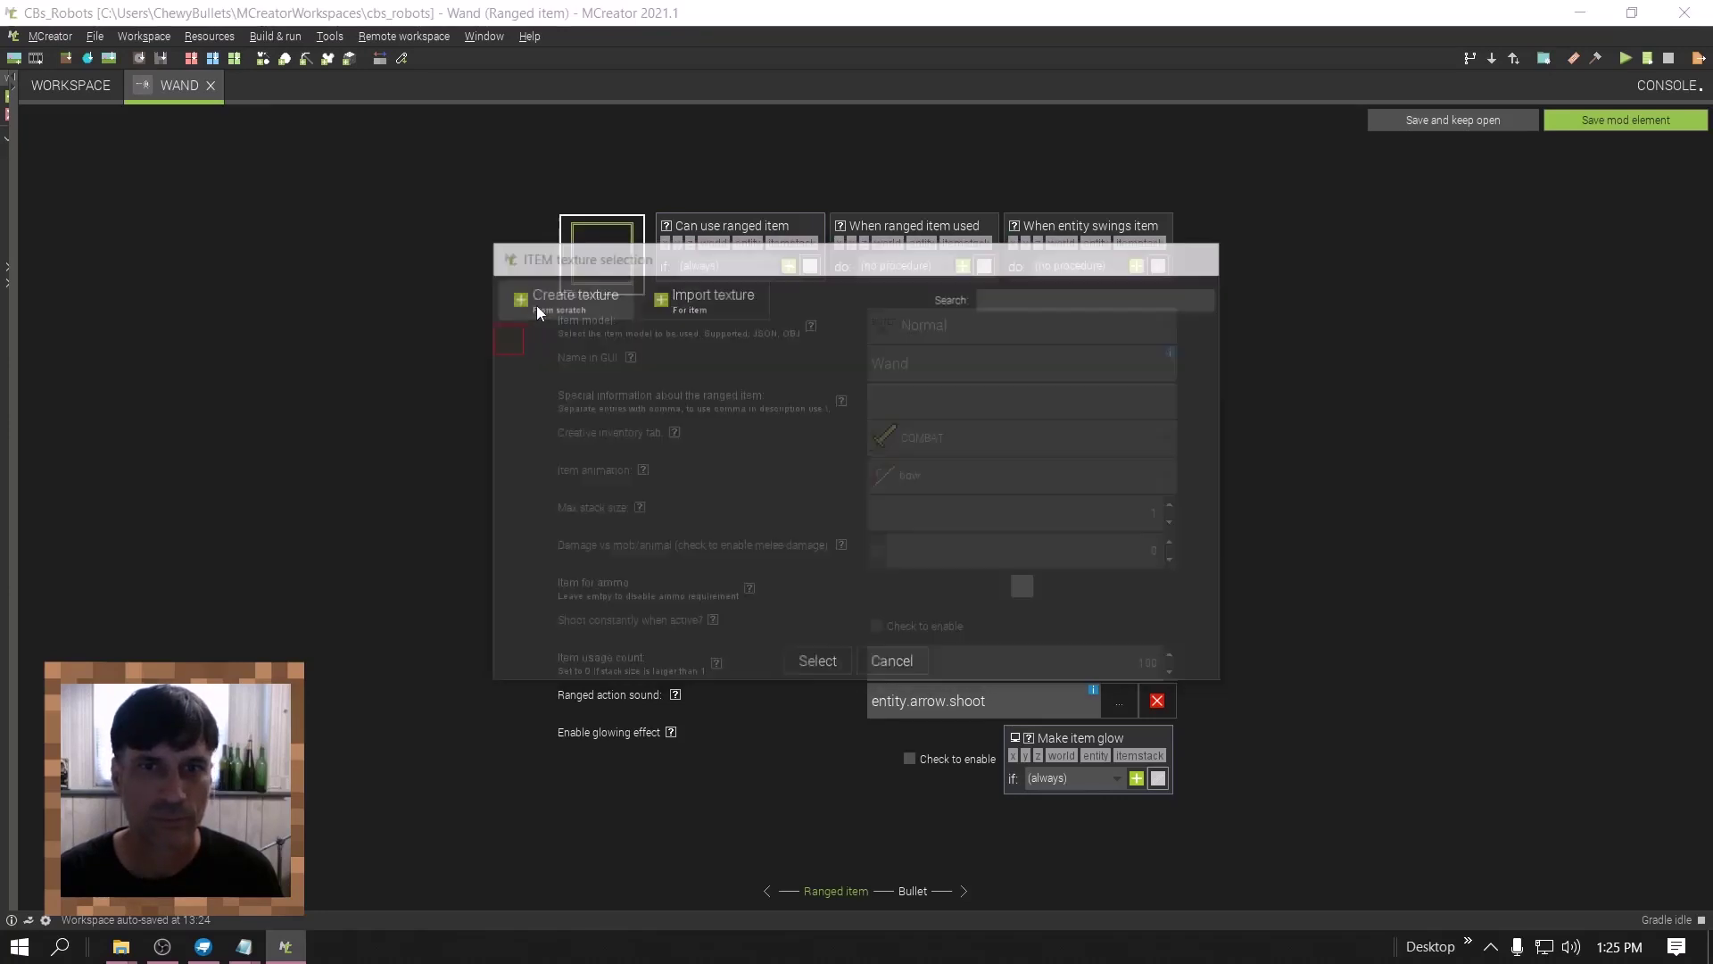
left_click(1033, 540)
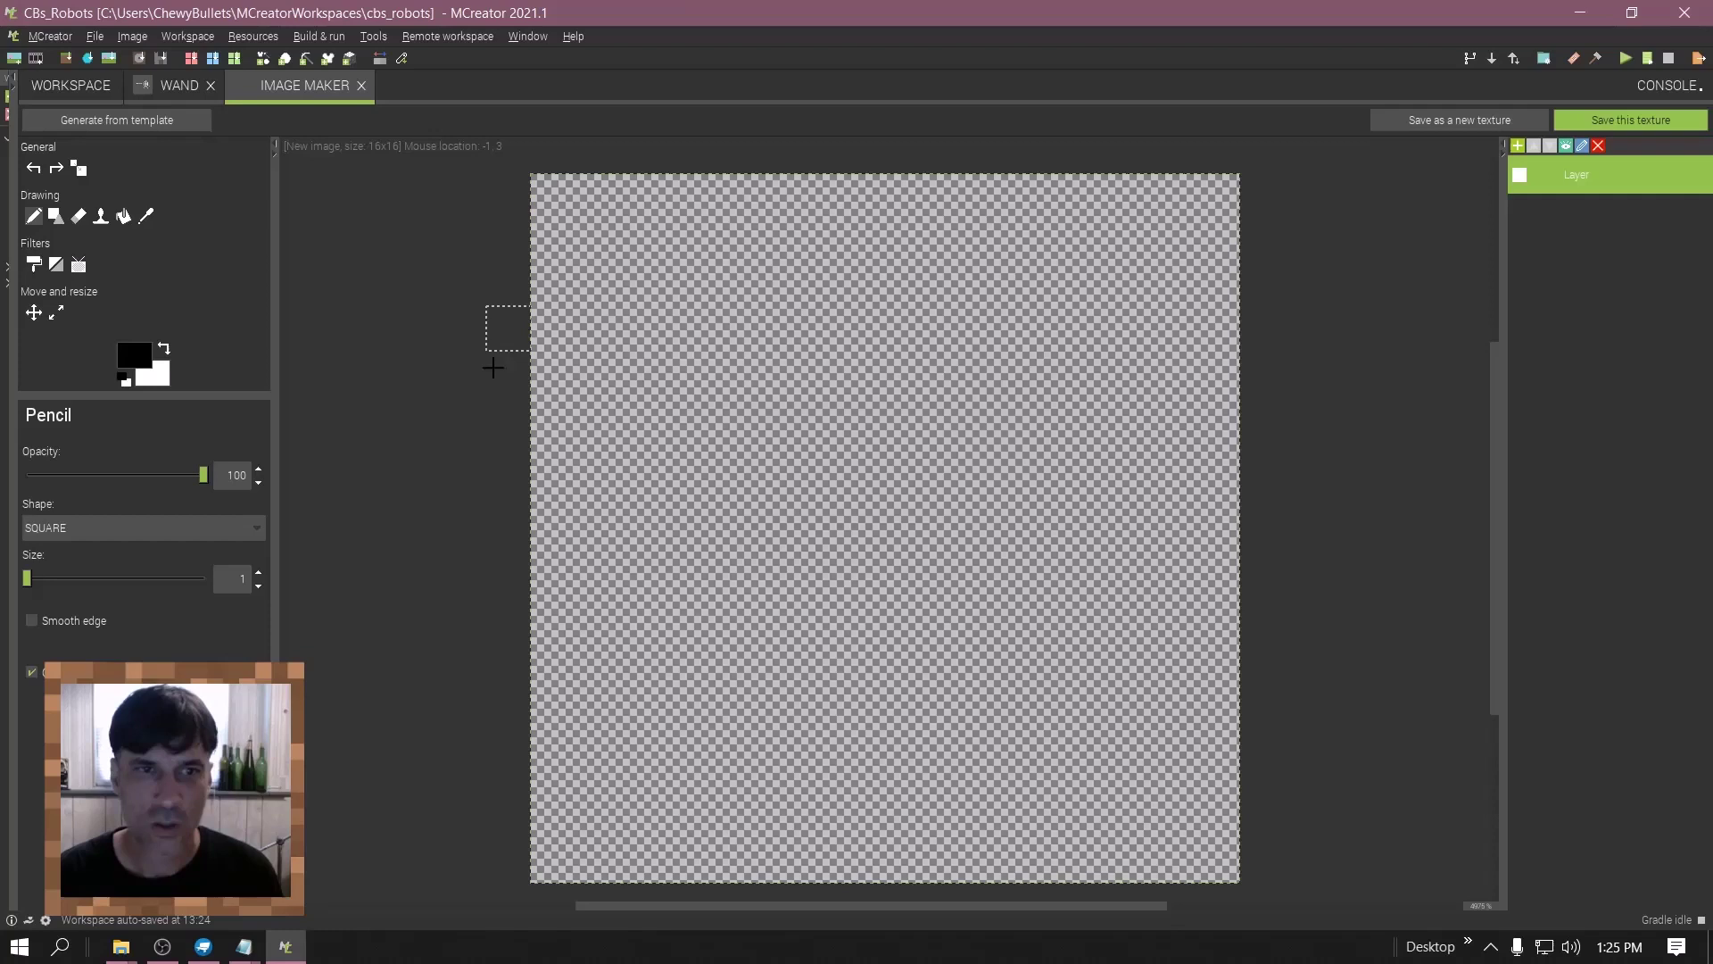
- Set the foreground colour to the recently used brown and draw a diagonal wand on the canvas with the Pencil
left_click(143, 359)
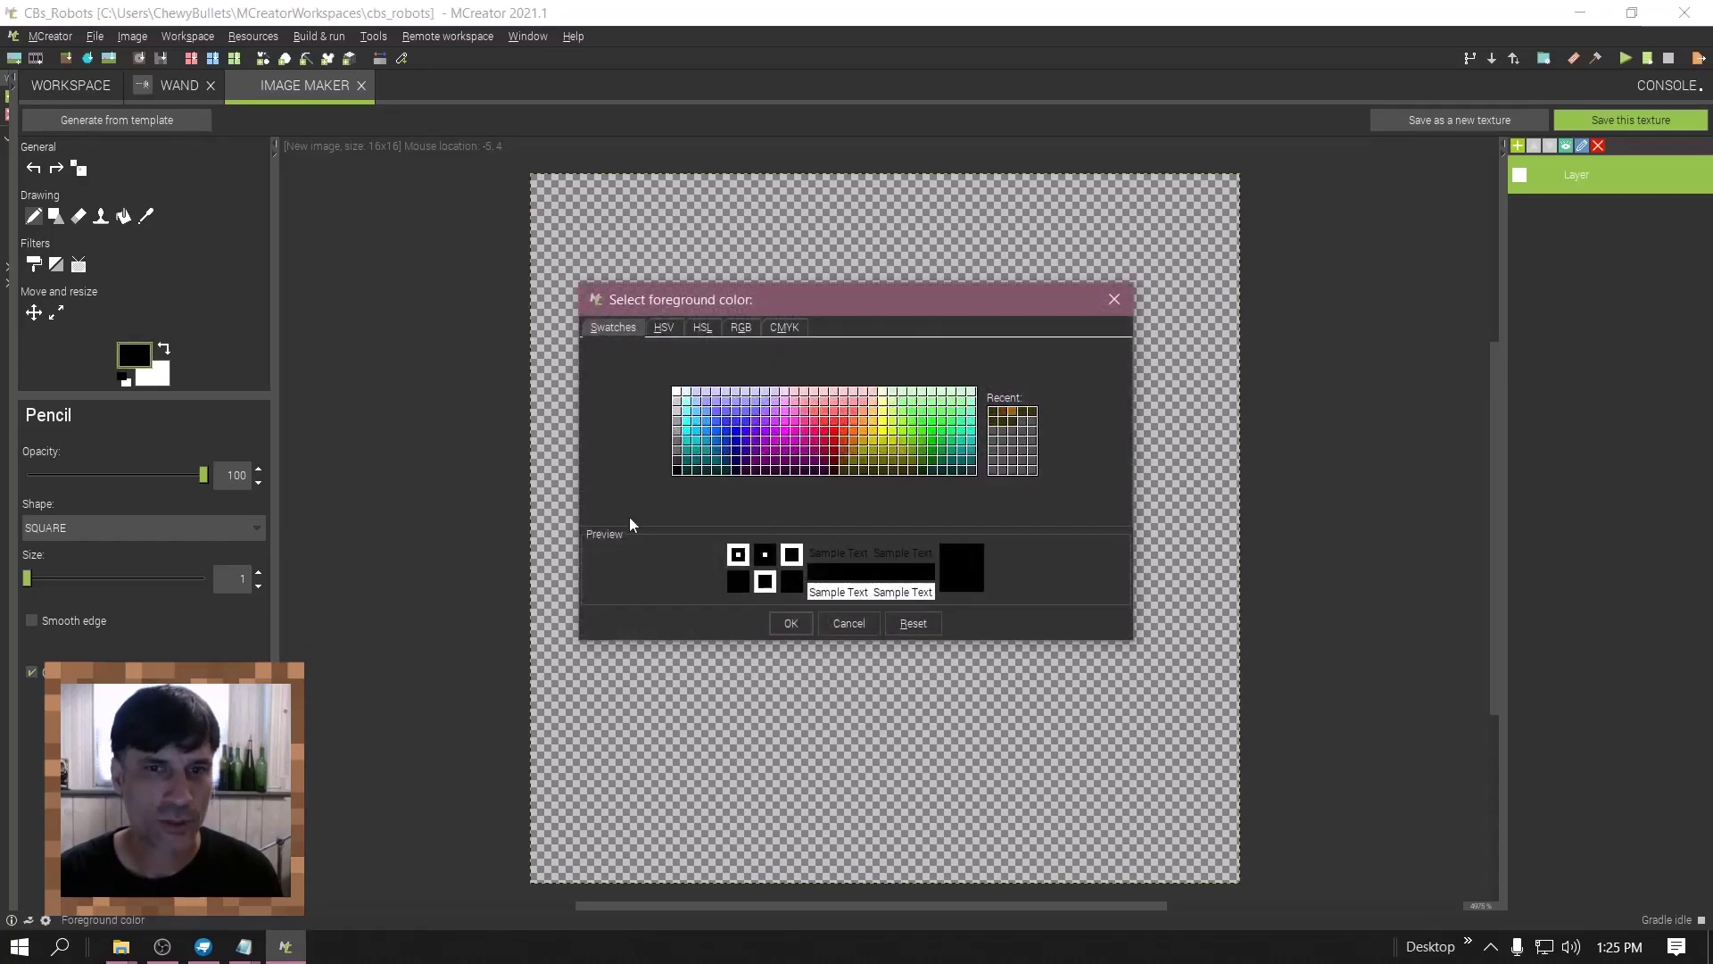
left_click(1001, 414)
left_click(791, 623)
mouse_move(685, 328)
left_mouse_down()
mouse_move(1035, 656)
mouse_move(761, 410)
mouse_move(707, 329)
left_mouse_up()
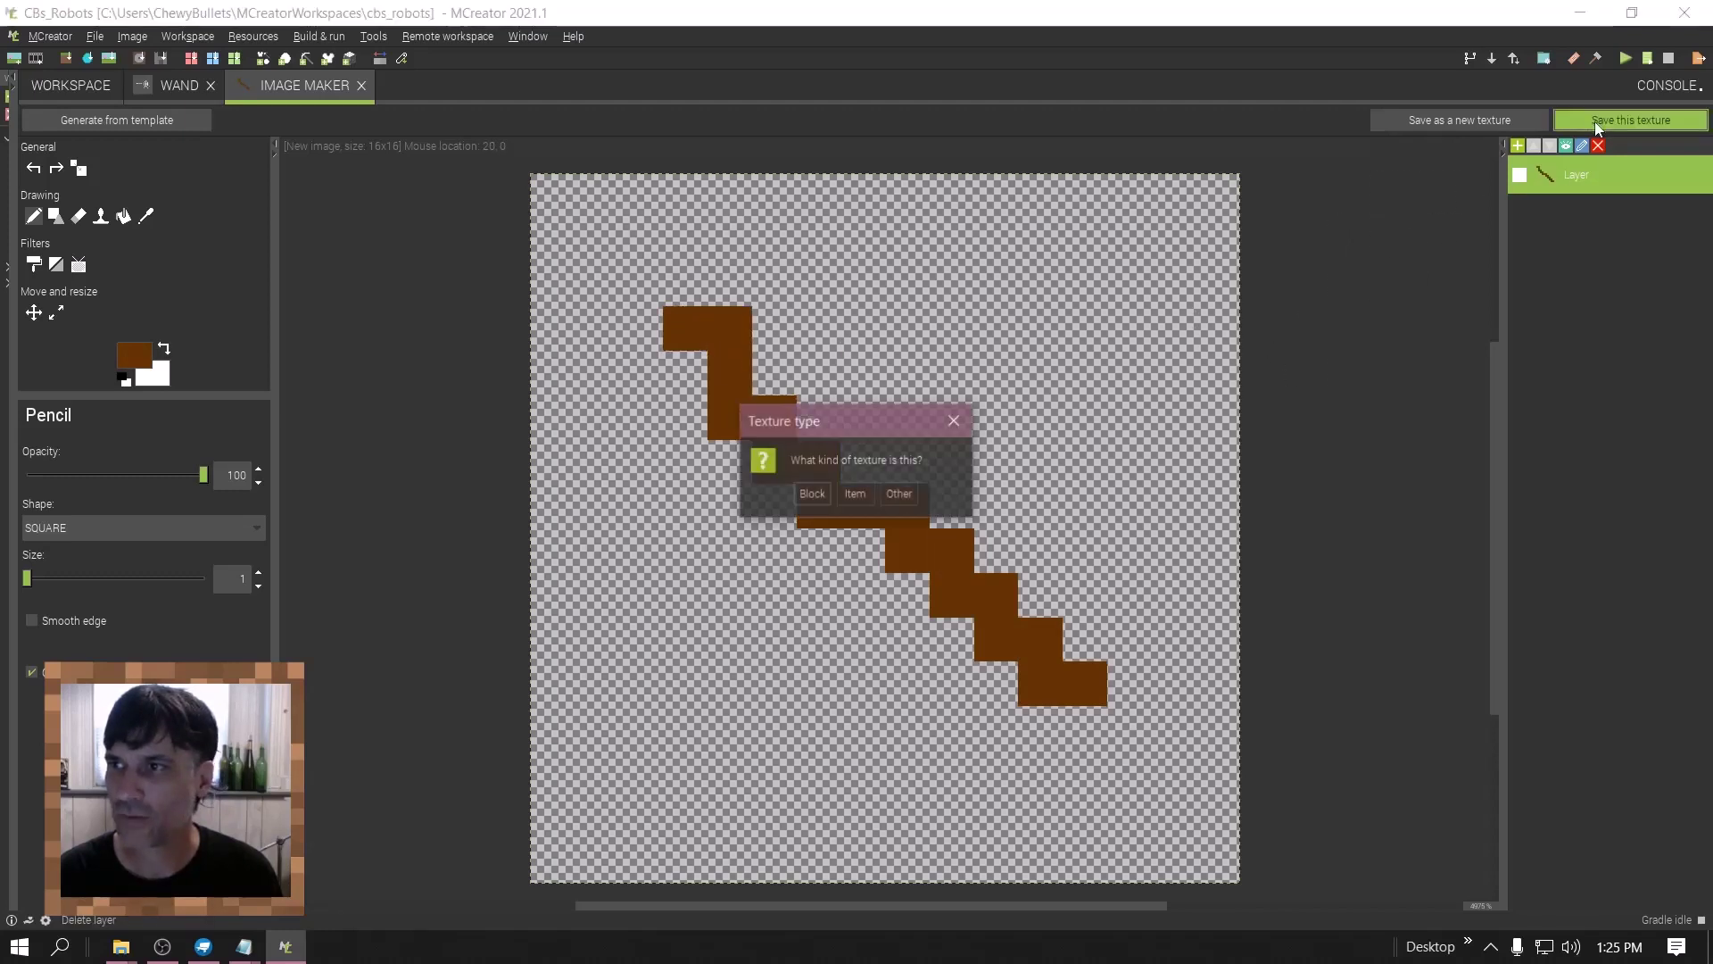
- Save the brown wand drawing as an item texture named wandt
left_click(855, 493)
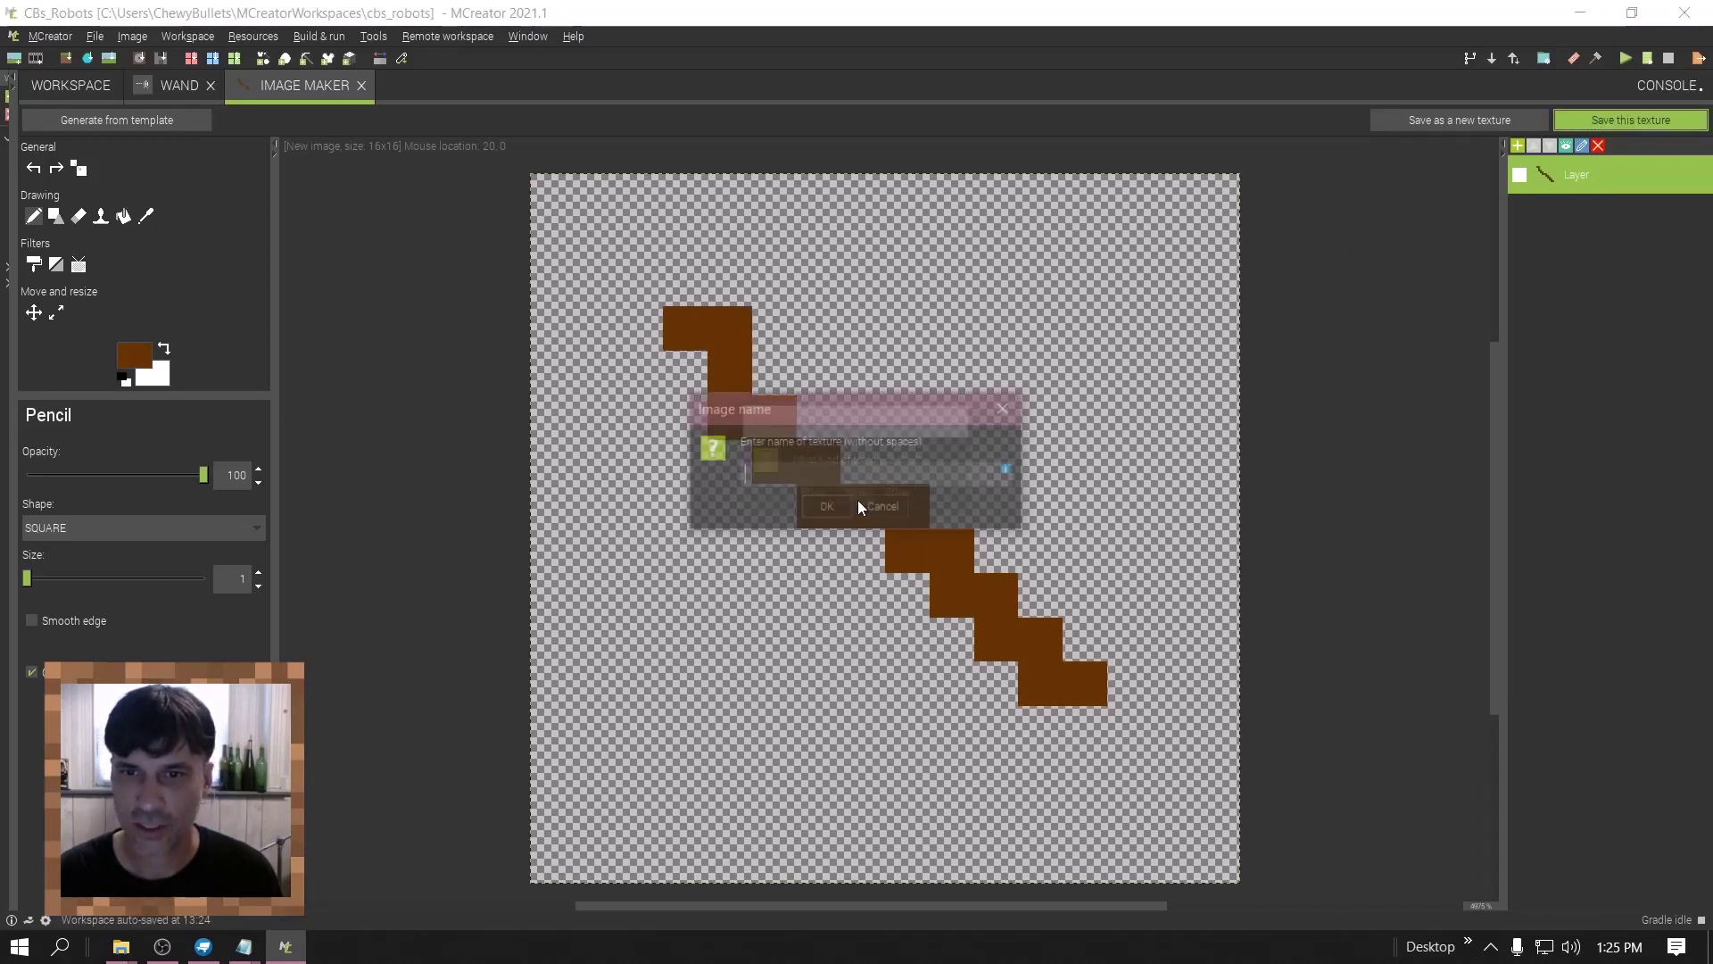
type("wand")
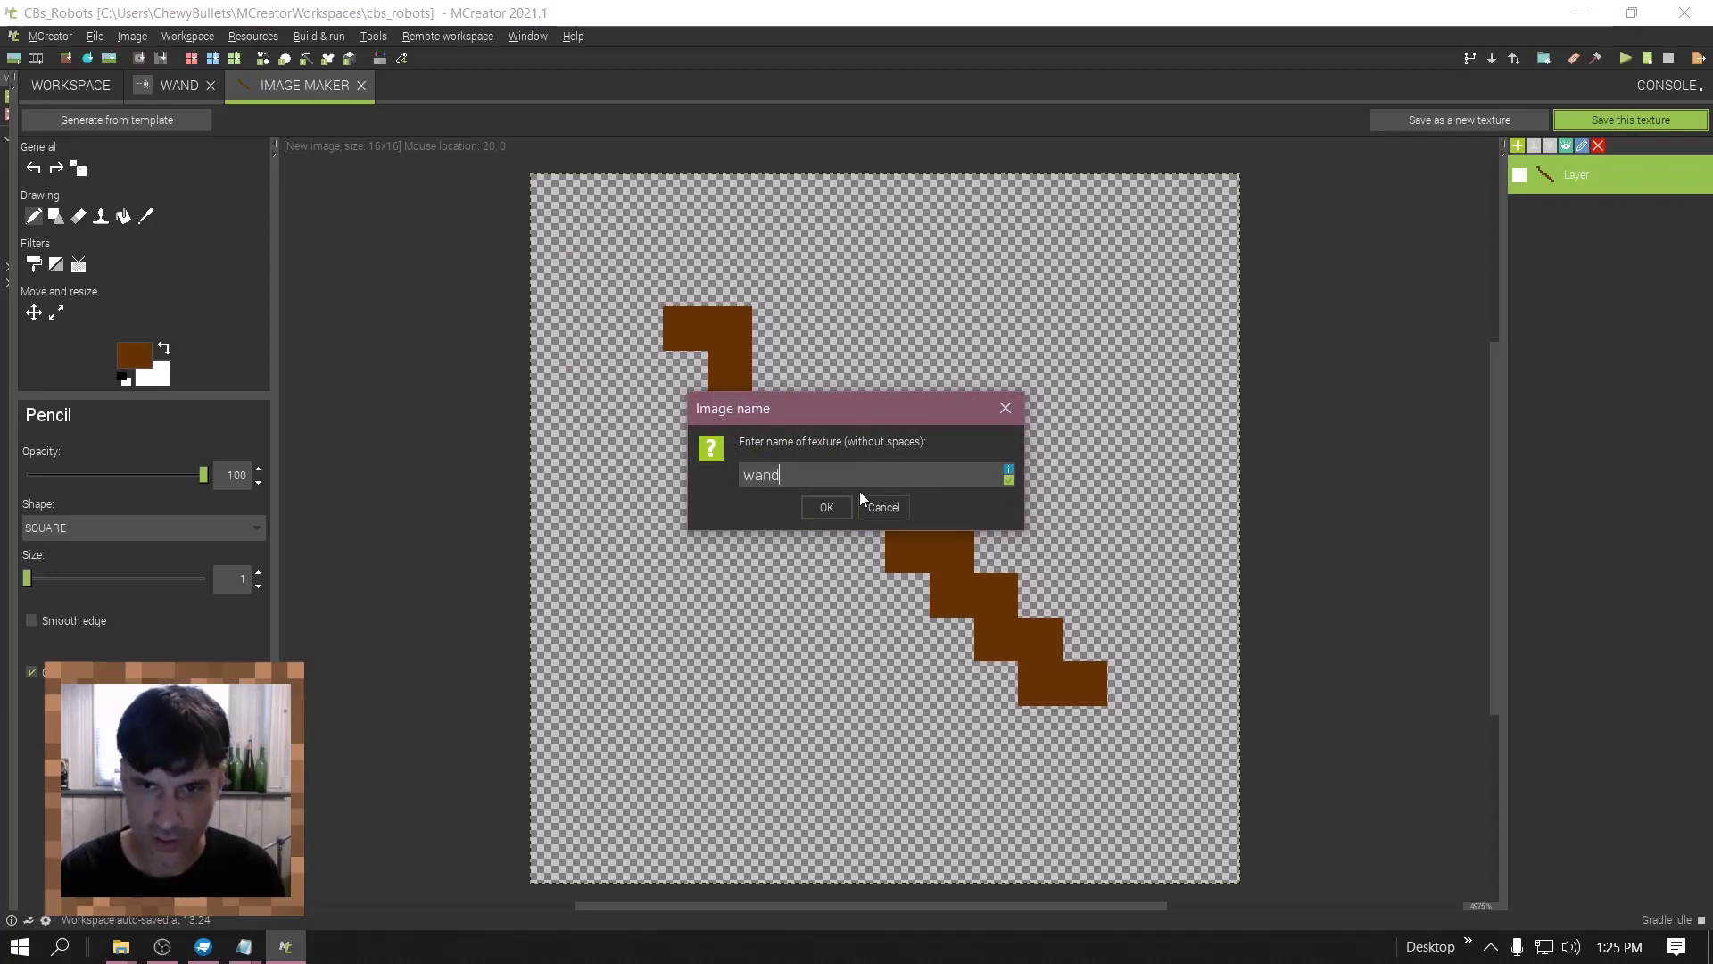
type("t")
key("Return")
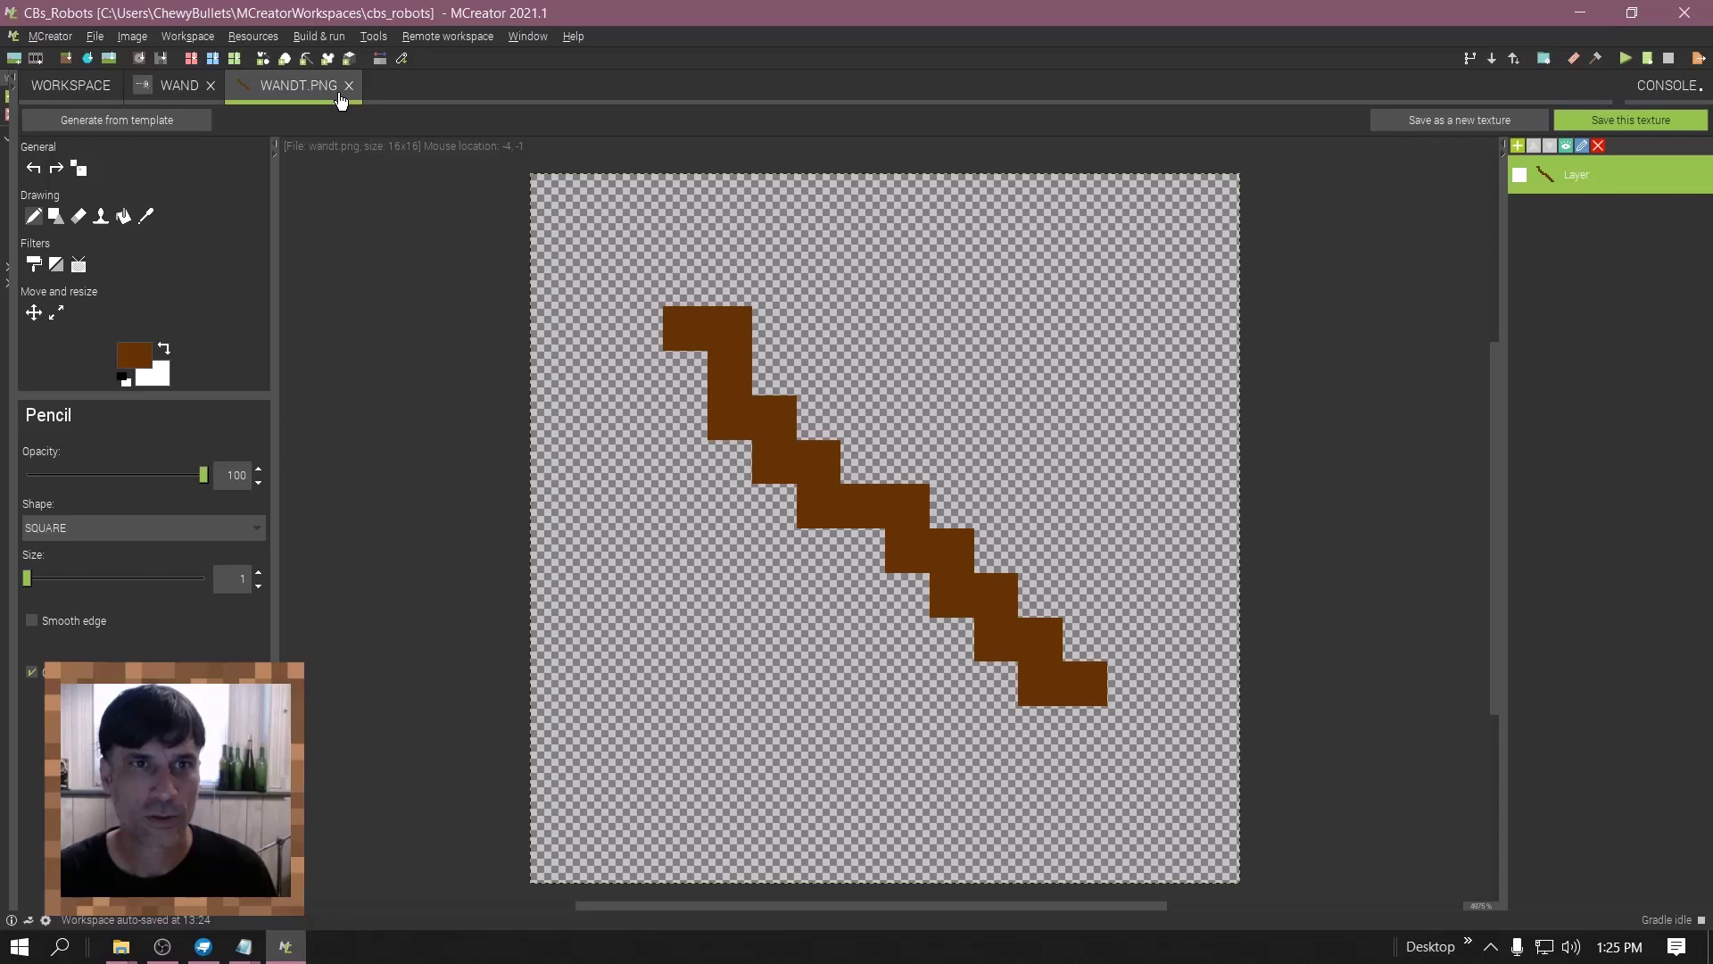
- Save the wandt texture, close the image and assign the brown wand drawing as the Wand's item texture
left_click(1640, 124)
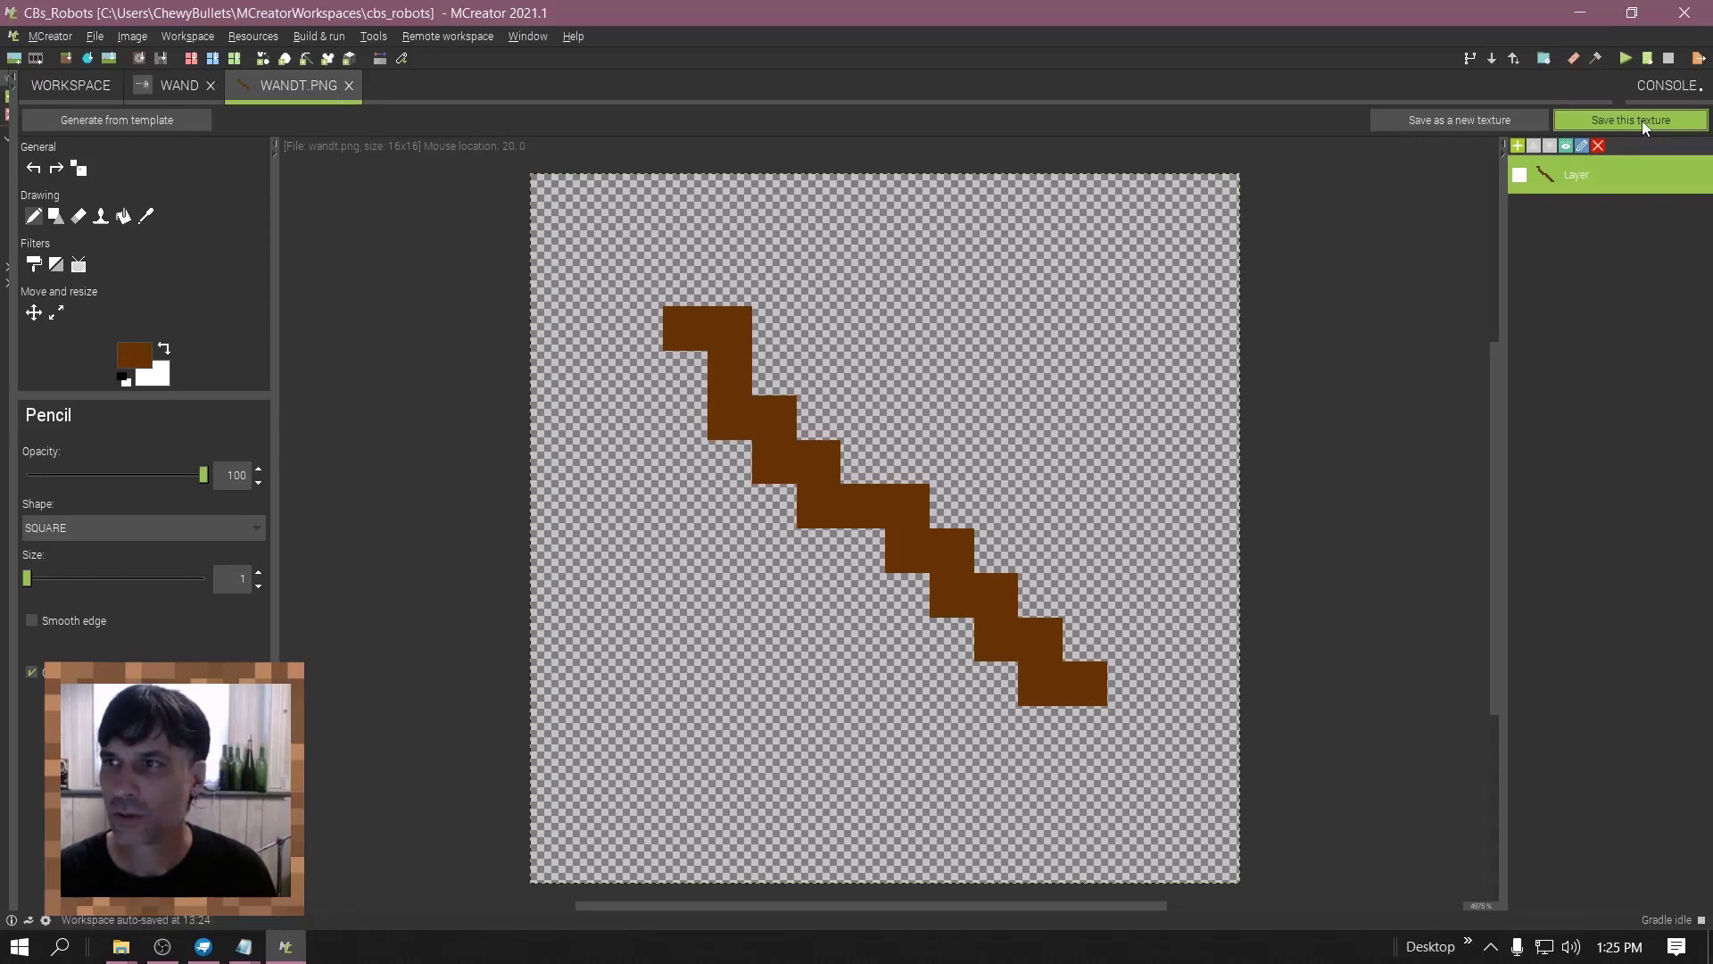
left_click(349, 85)
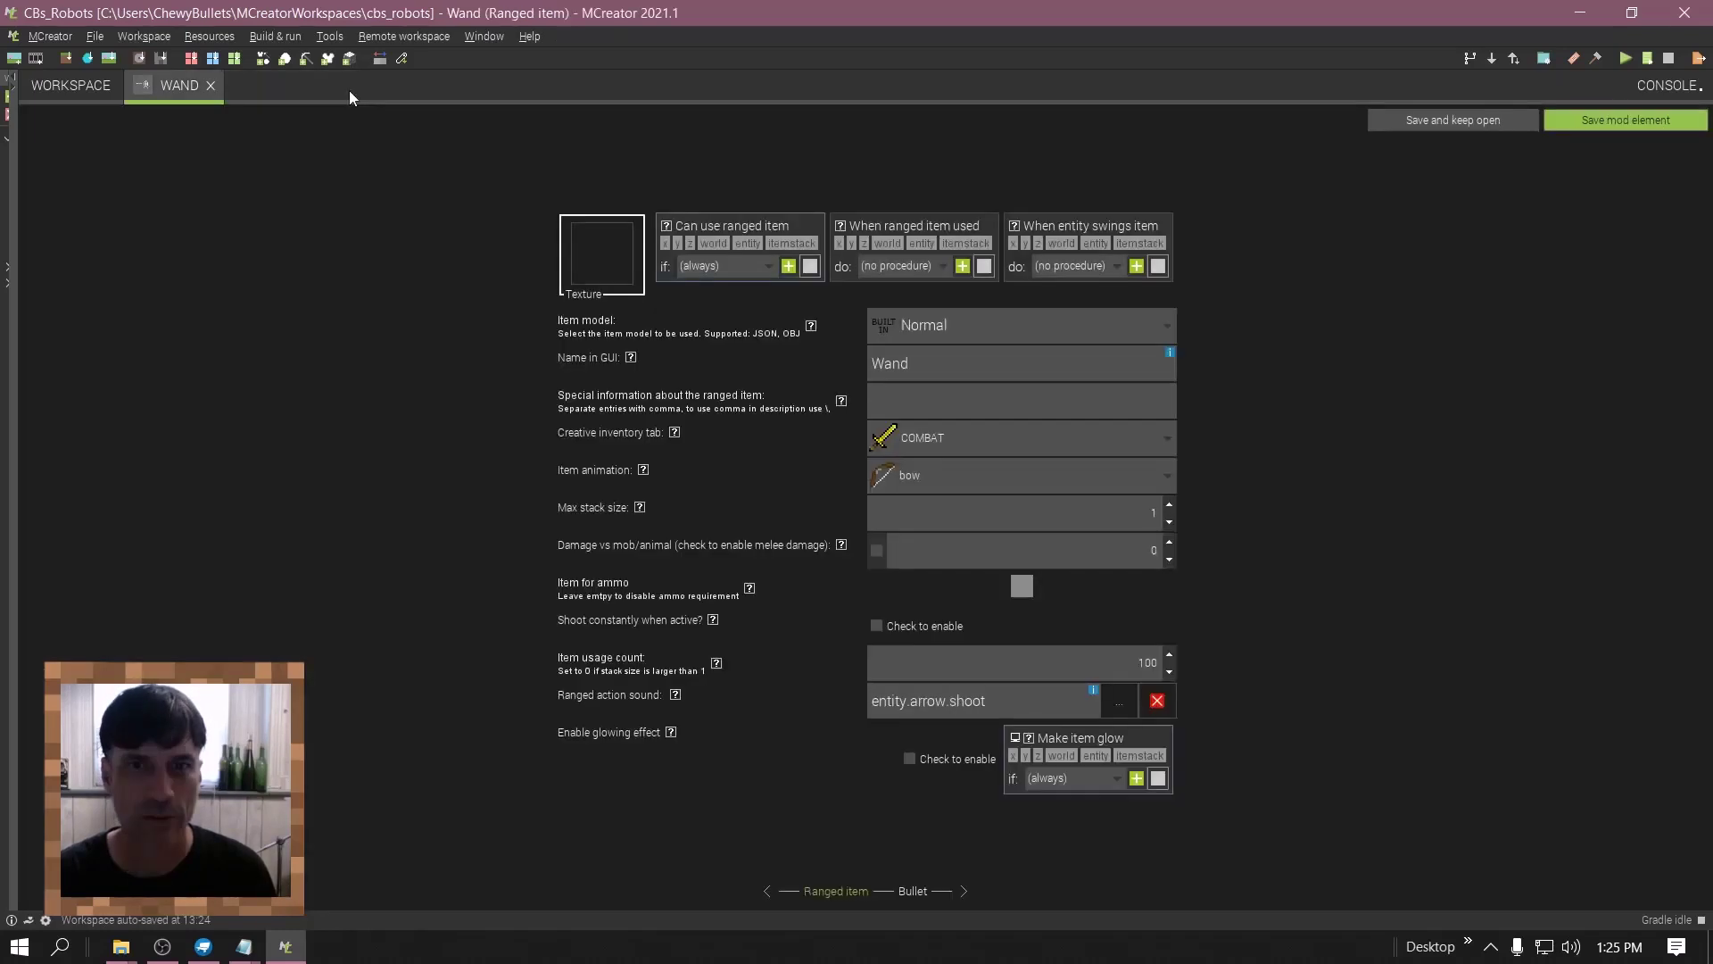
left_click(616, 242)
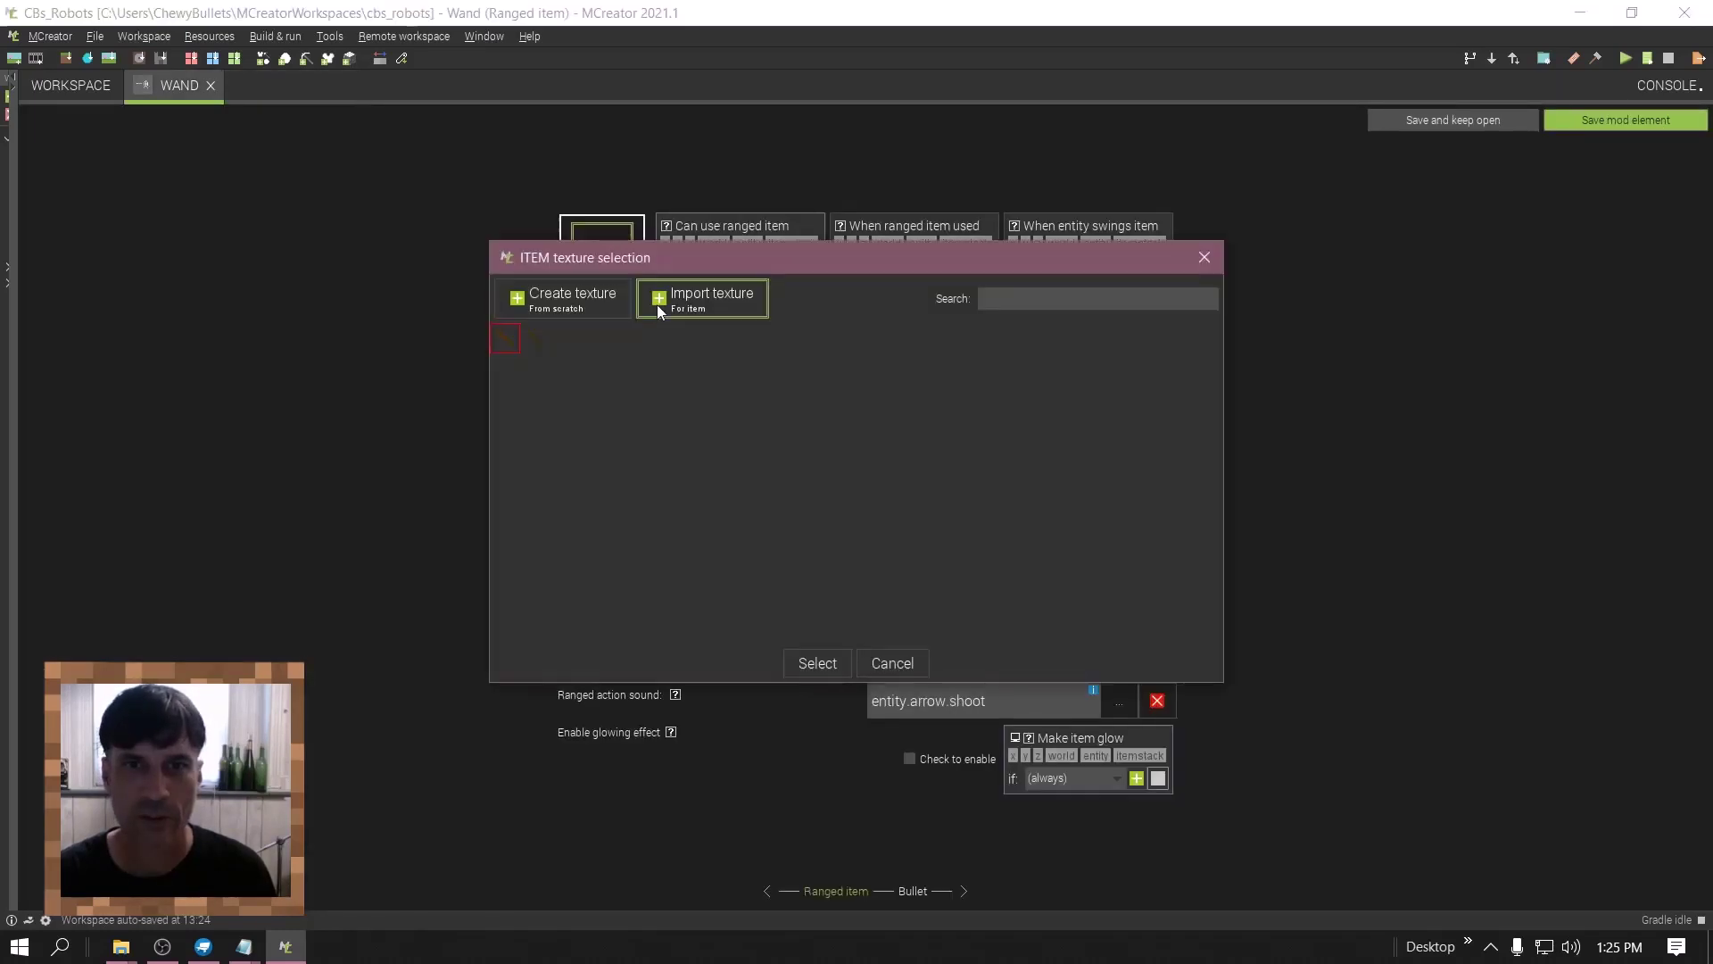
double_click(505, 337)
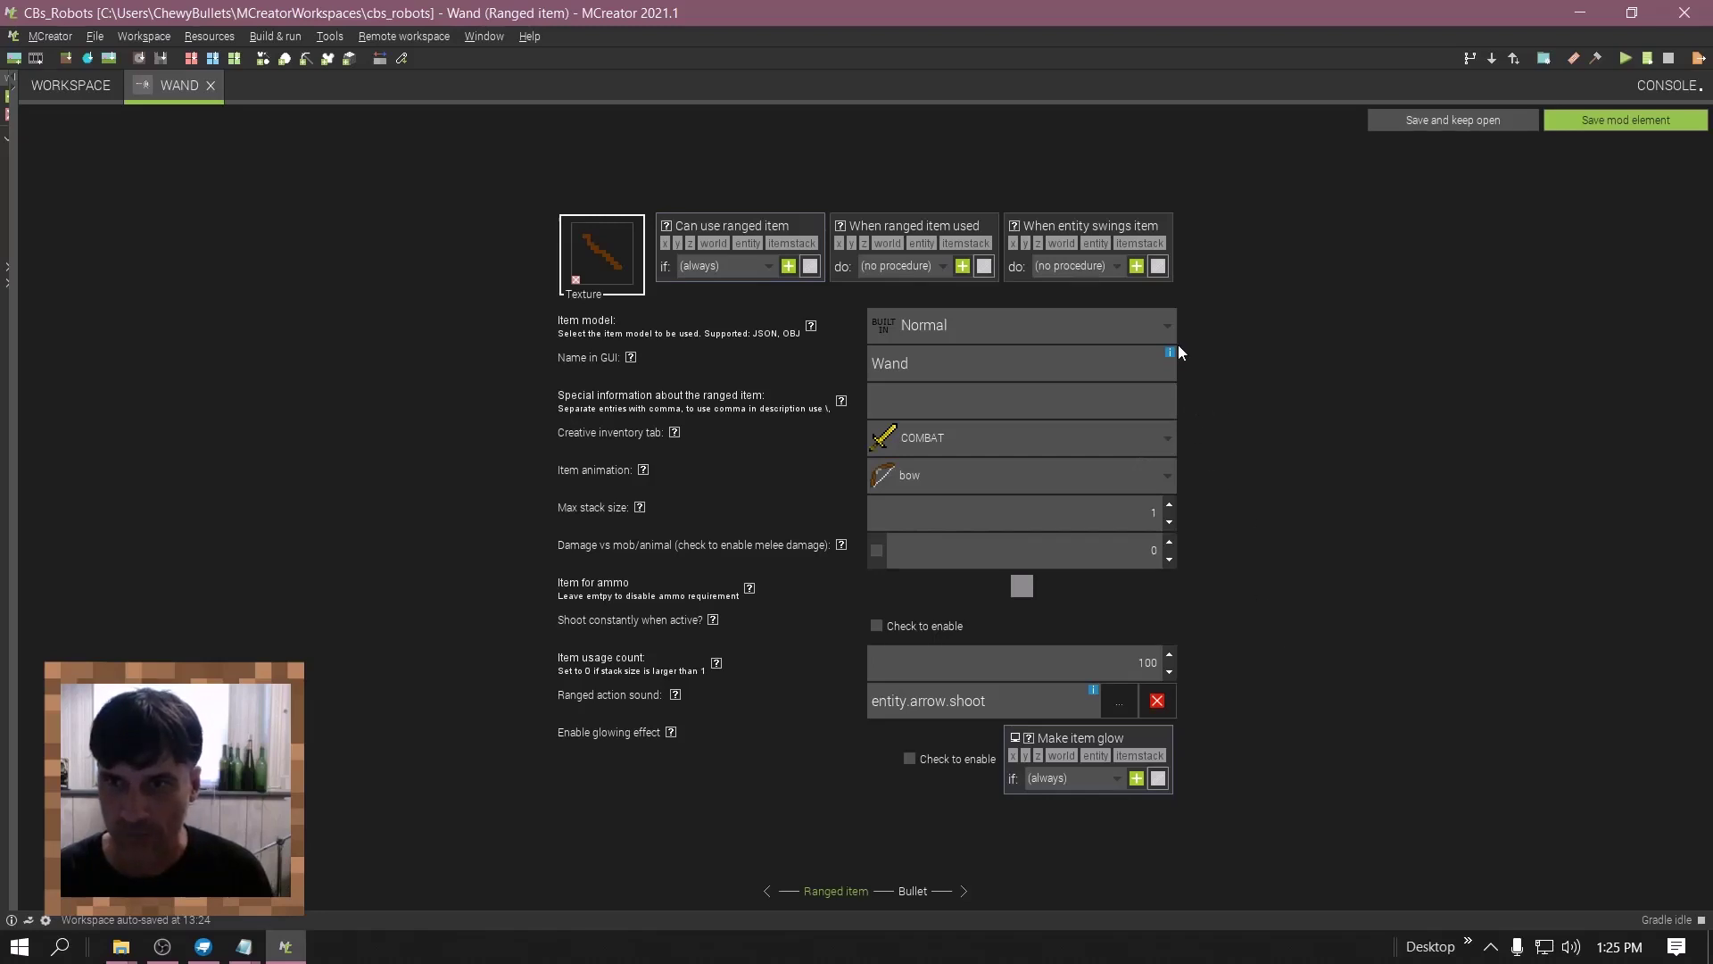
- Check the Wand's bullet settings and start another blank 16x16 item texture from scratch, keeping the default foreground colour
left_click(912, 895)
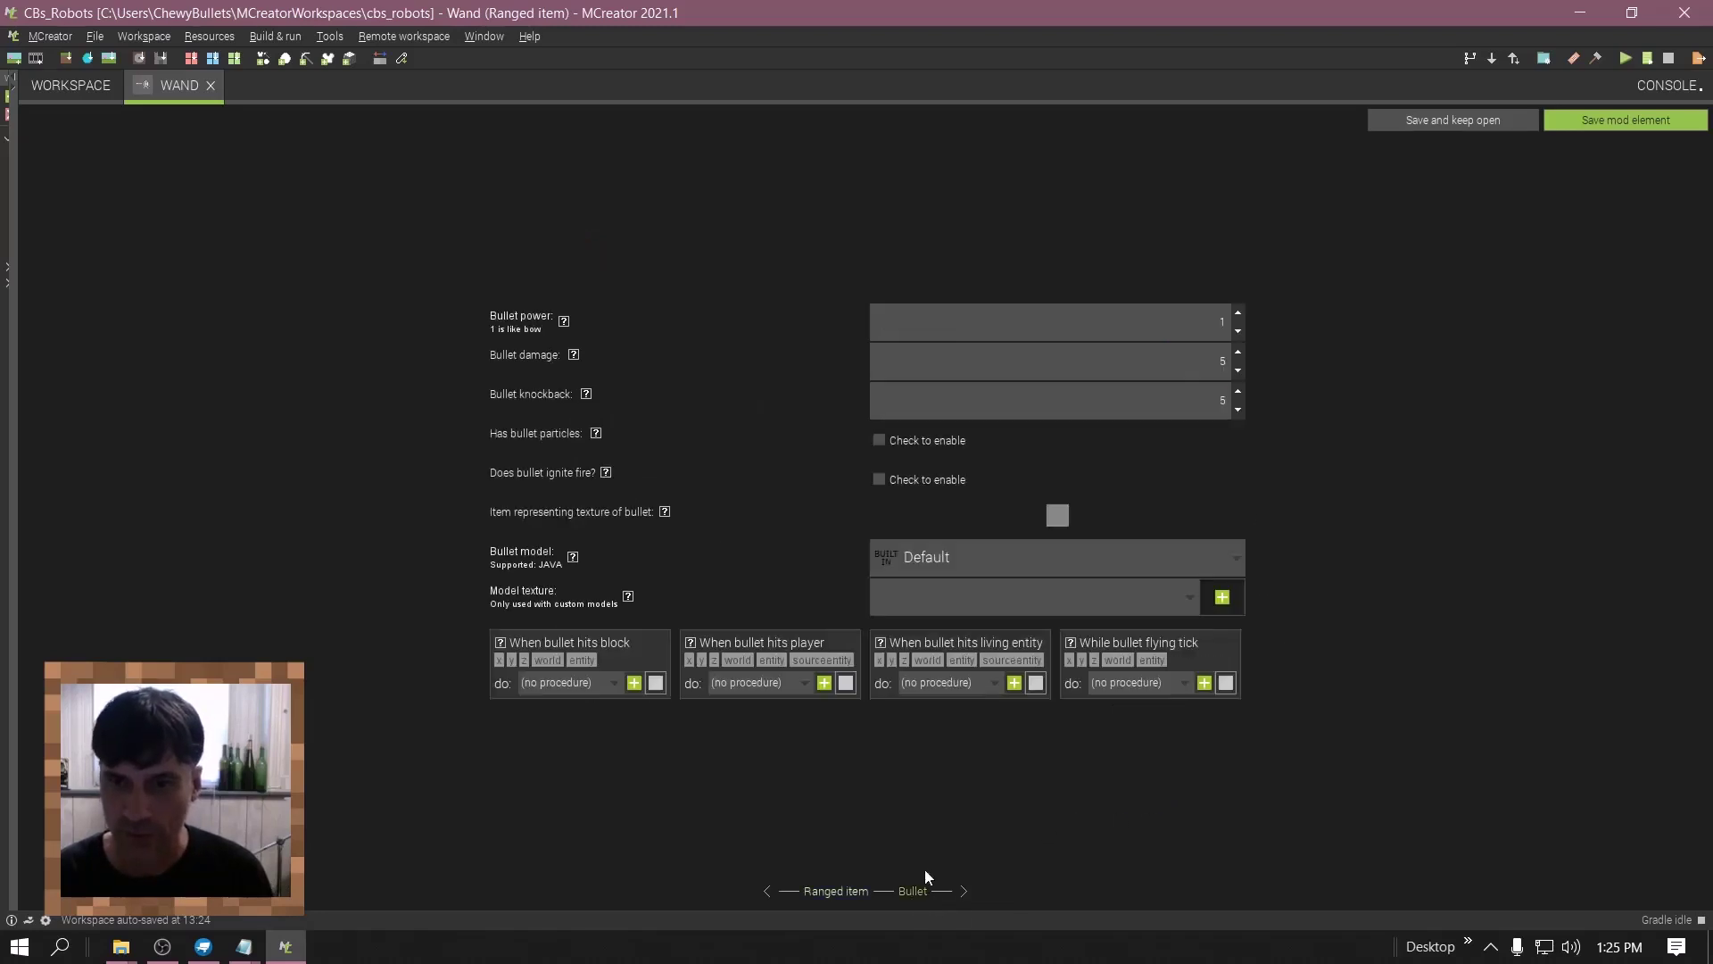
left_click(850, 896)
left_click(615, 271)
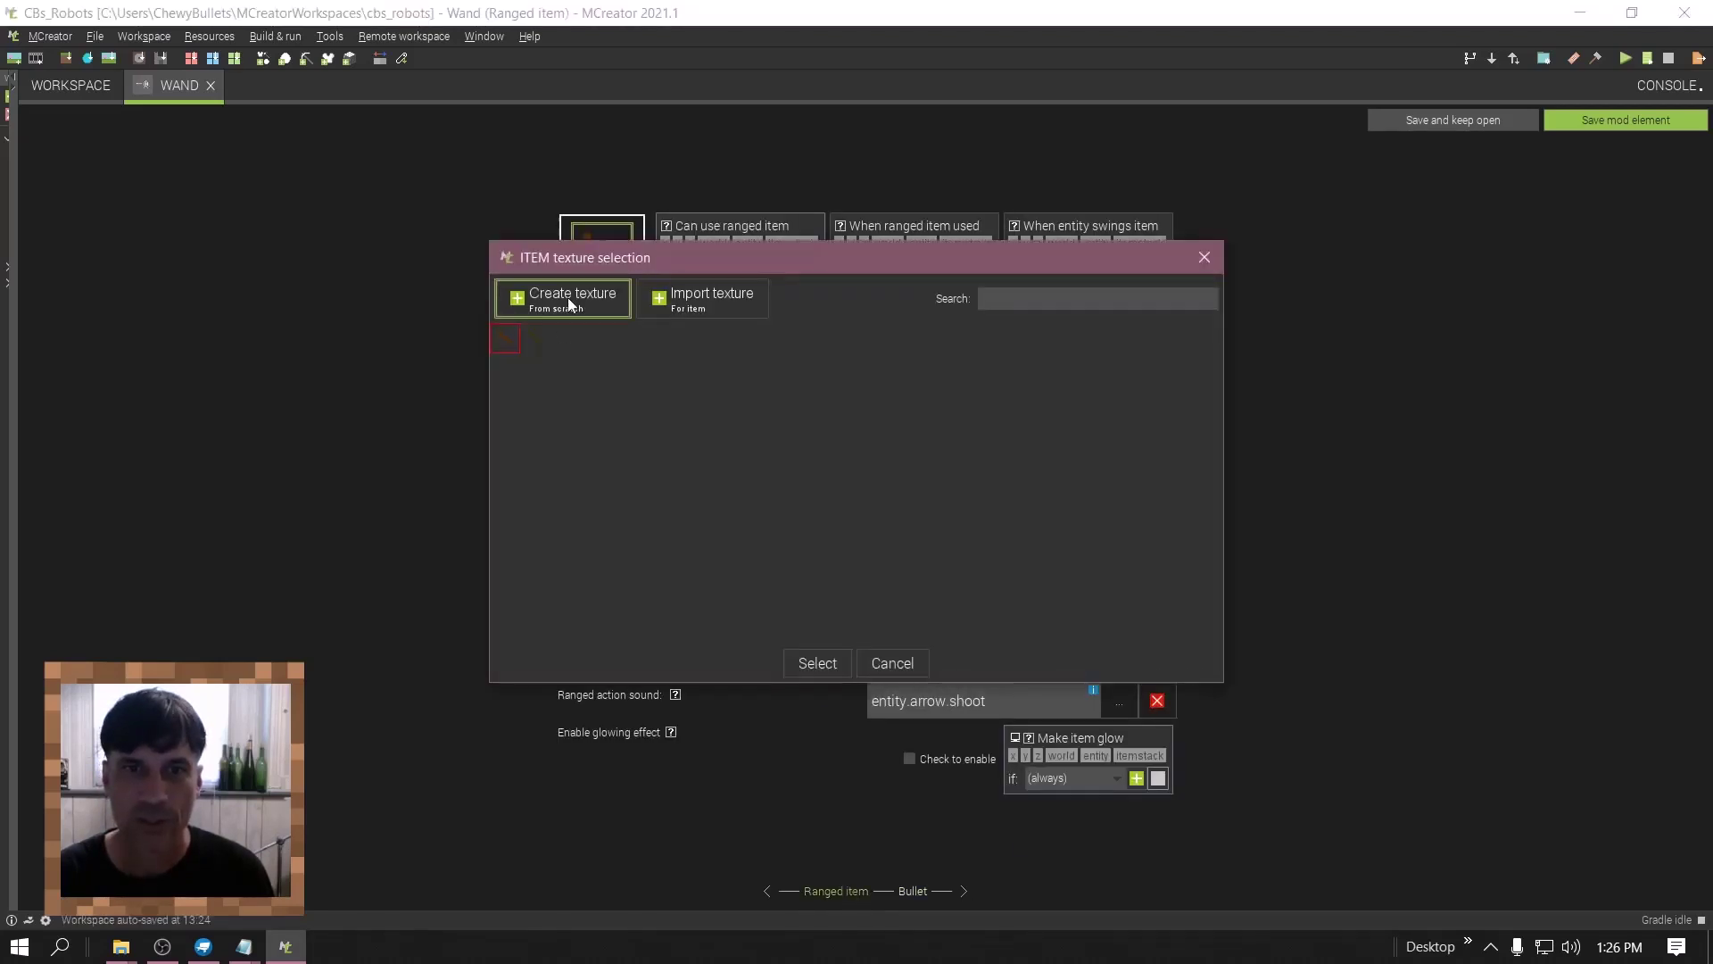
left_click(569, 302)
left_click(1025, 544)
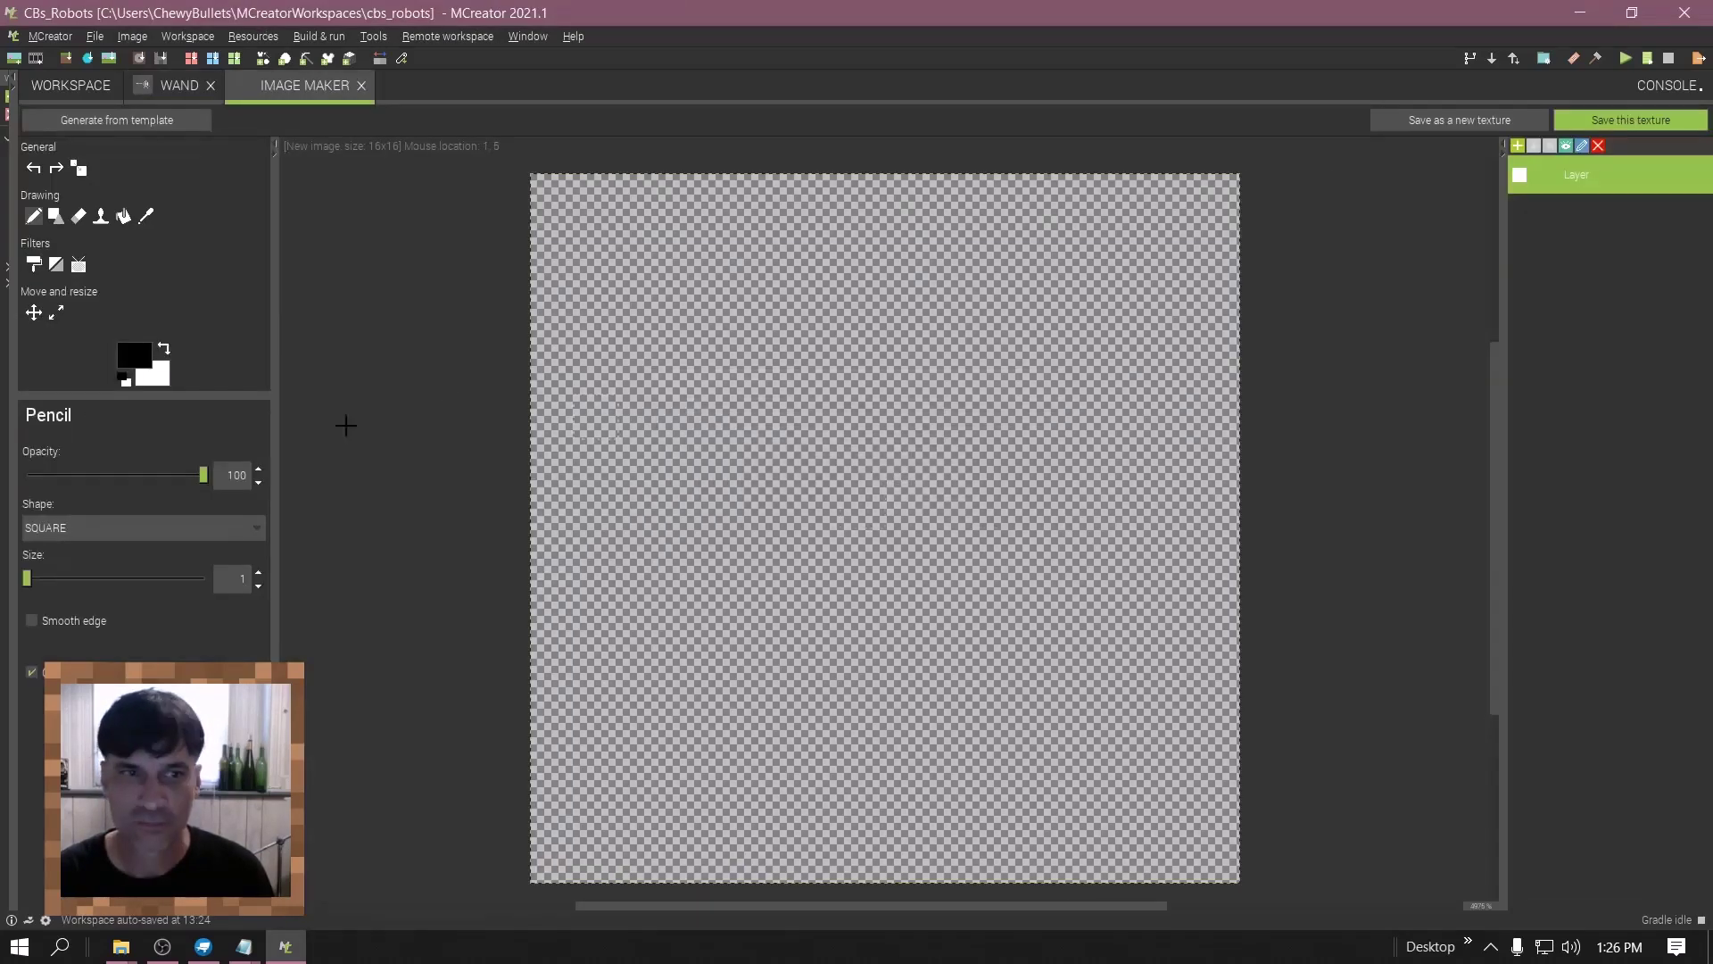
left_click(136, 356)
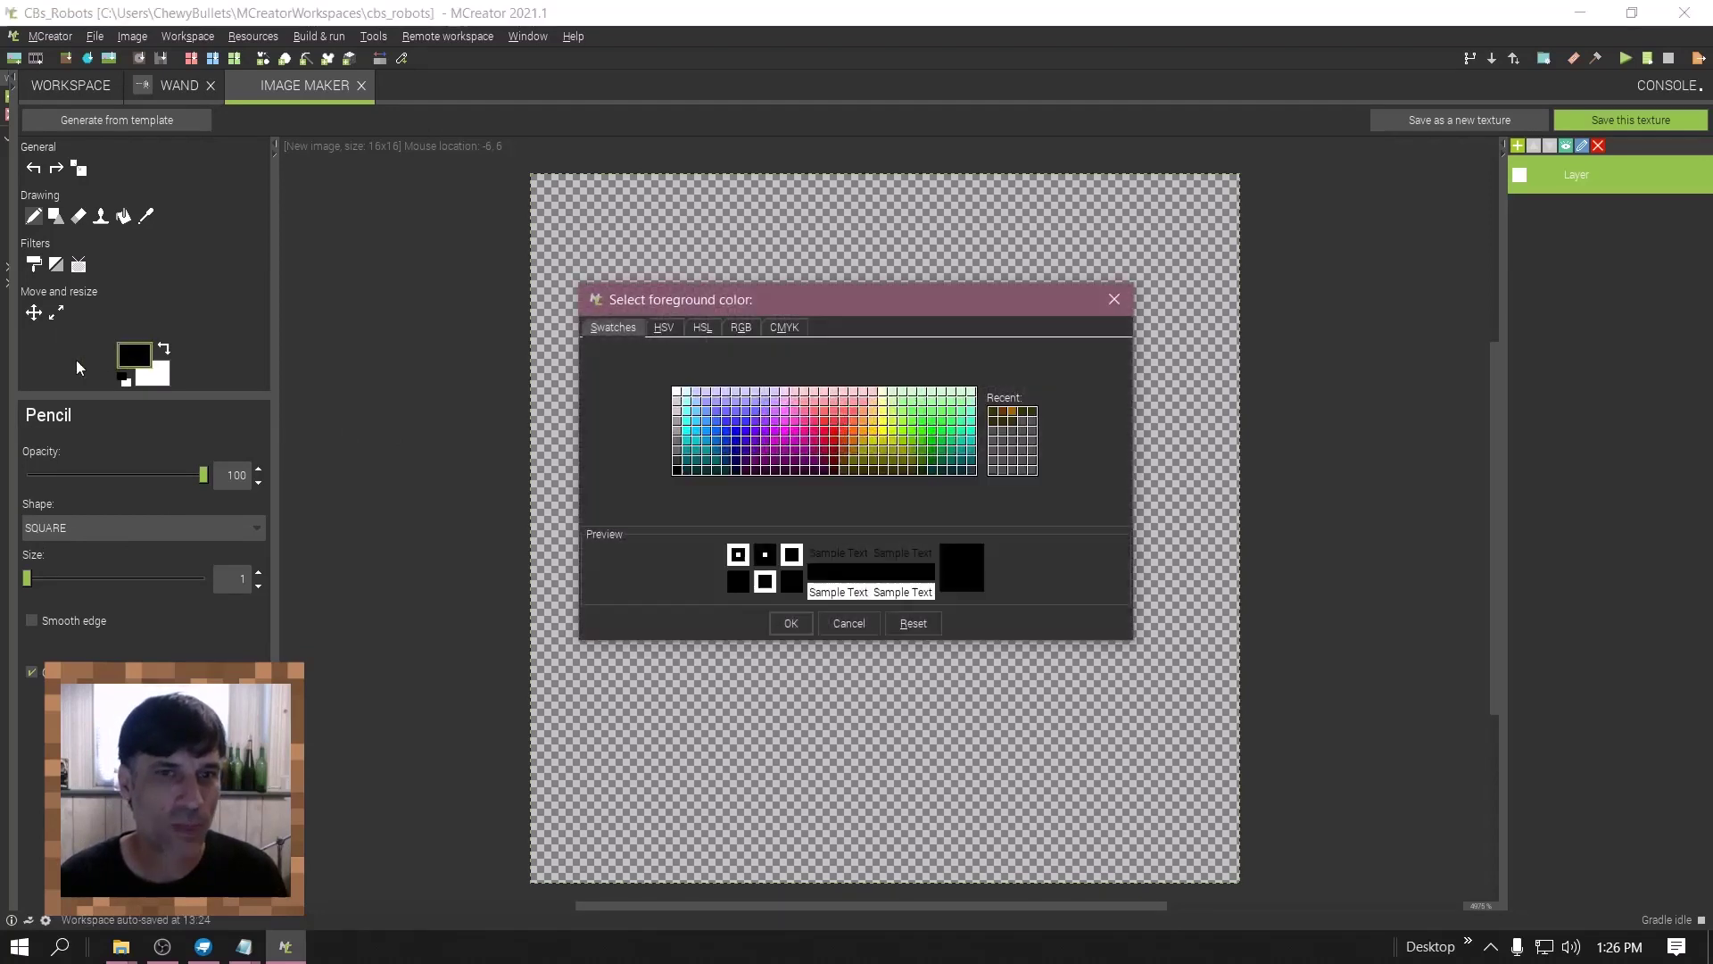
left_click(864, 623)
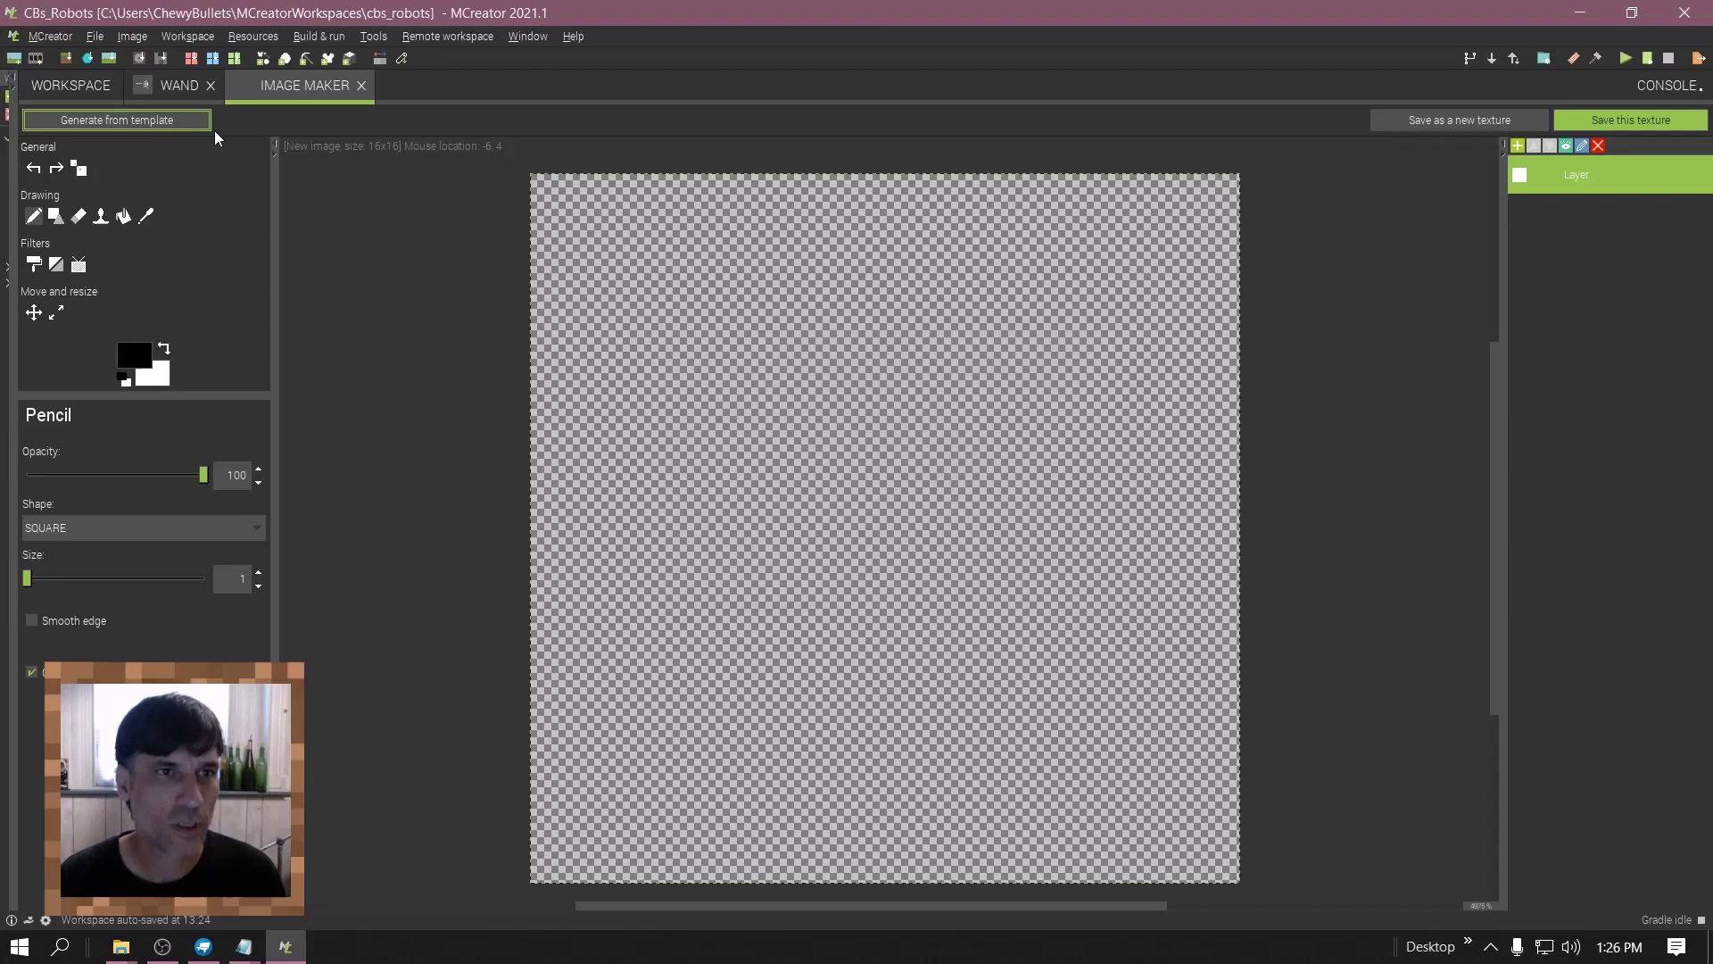
- Randomize the Random generator template until it combines ore_overlay_12 with a pink-red Gem template2, and create it as a merged layer
left_click(148, 121)
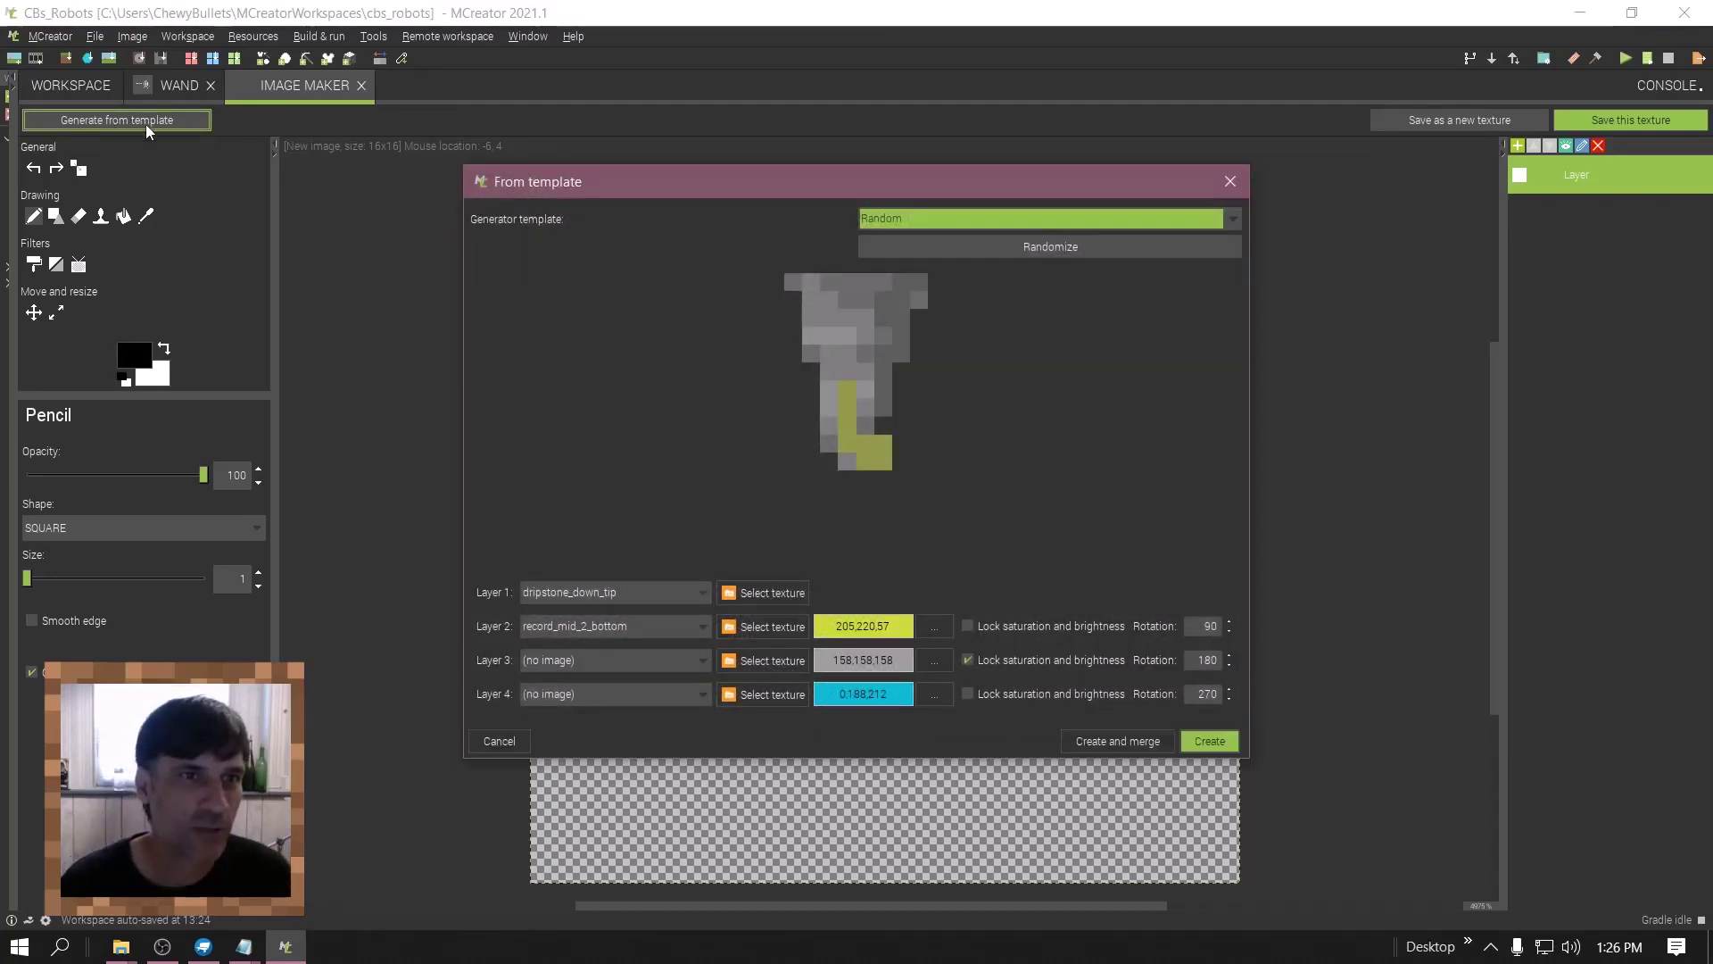
left_click(1122, 249)
left_click(1112, 245)
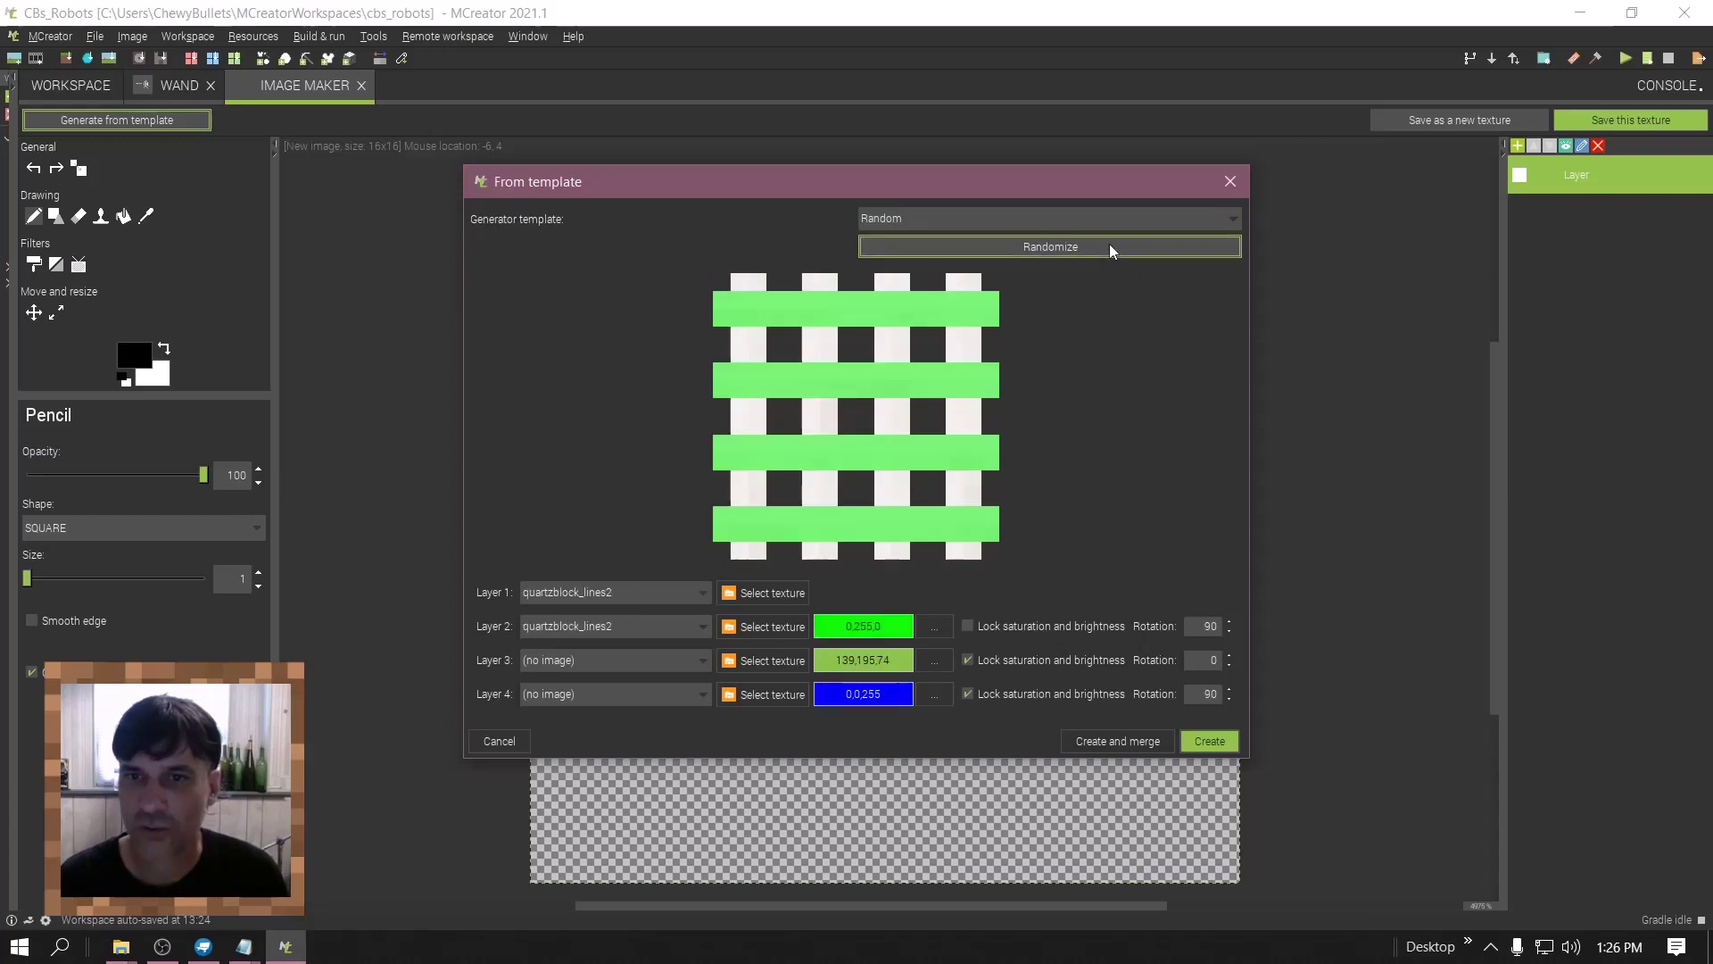
left_click(1110, 248)
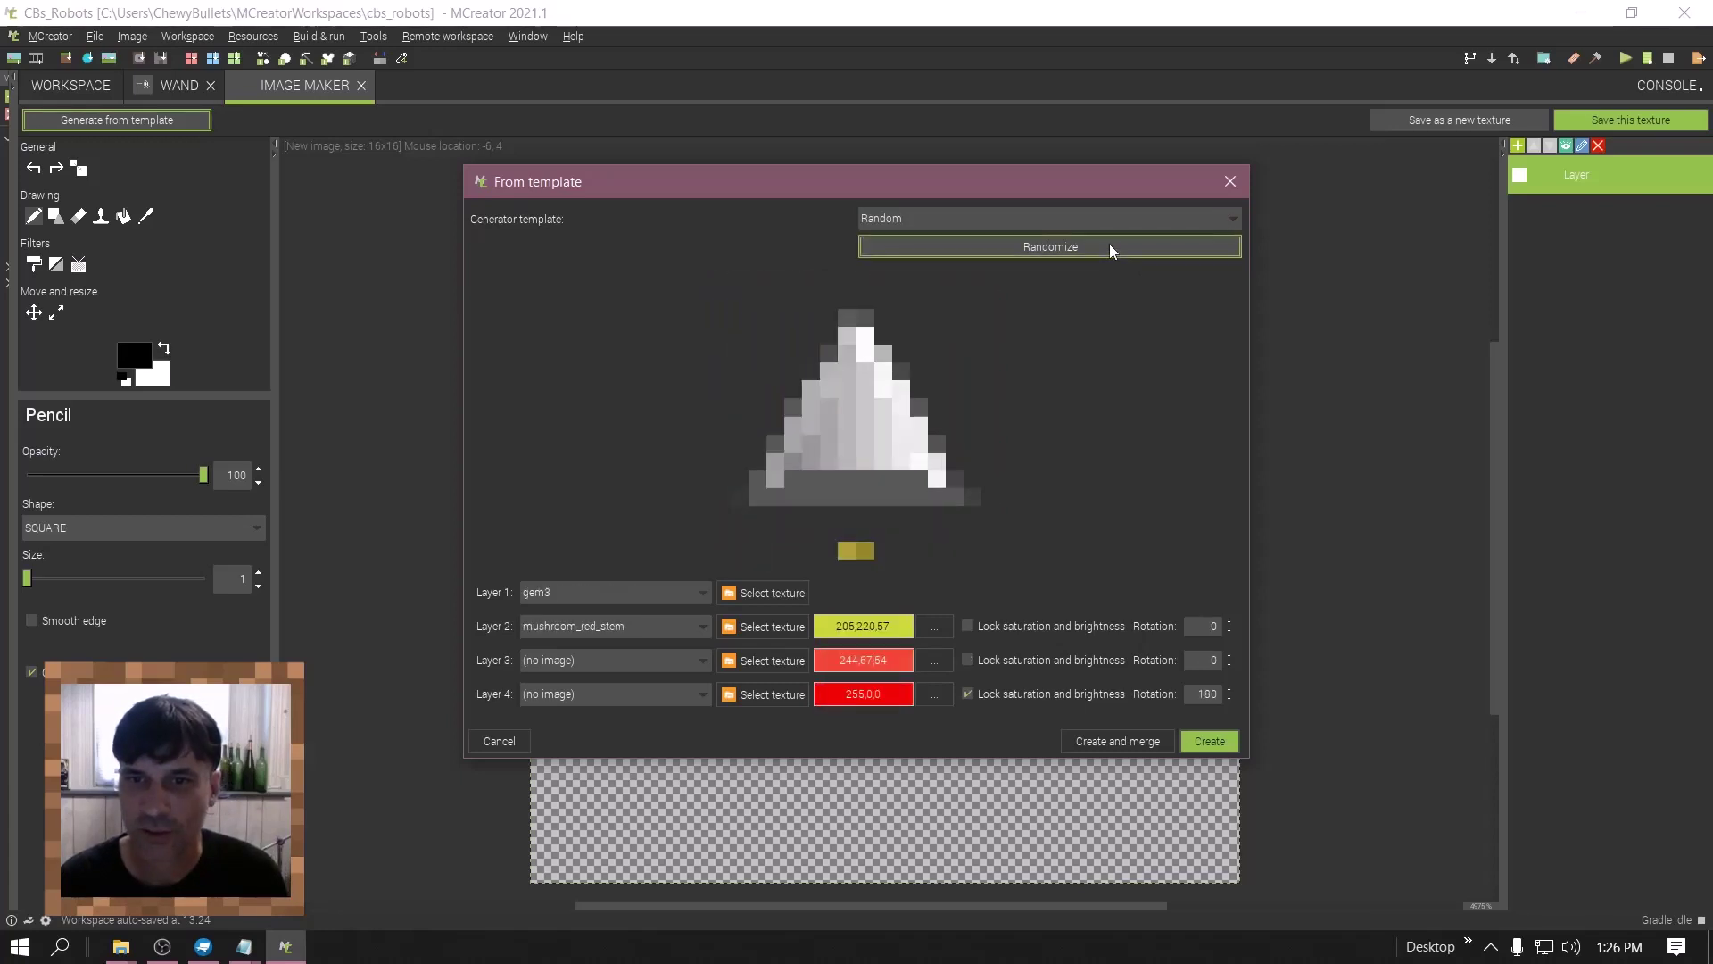
left_click(1109, 246)
left_click(1110, 246)
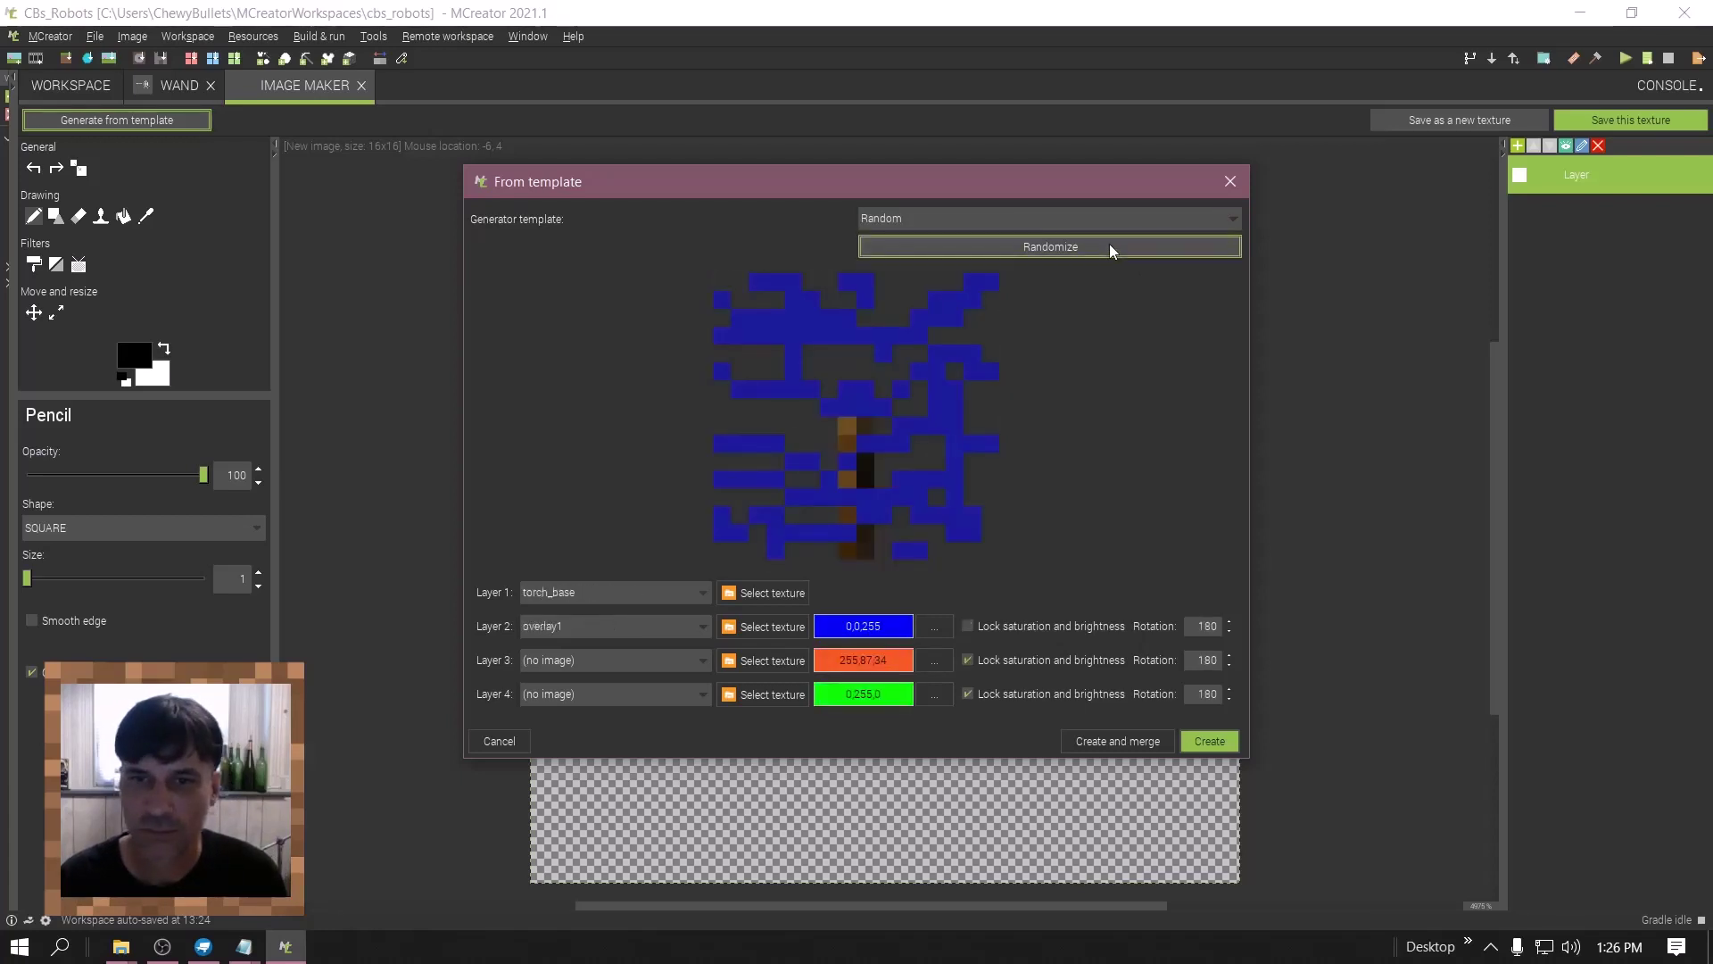
left_click(1110, 247)
left_click(1110, 246)
left_click(1110, 246)
left_click(1110, 246)
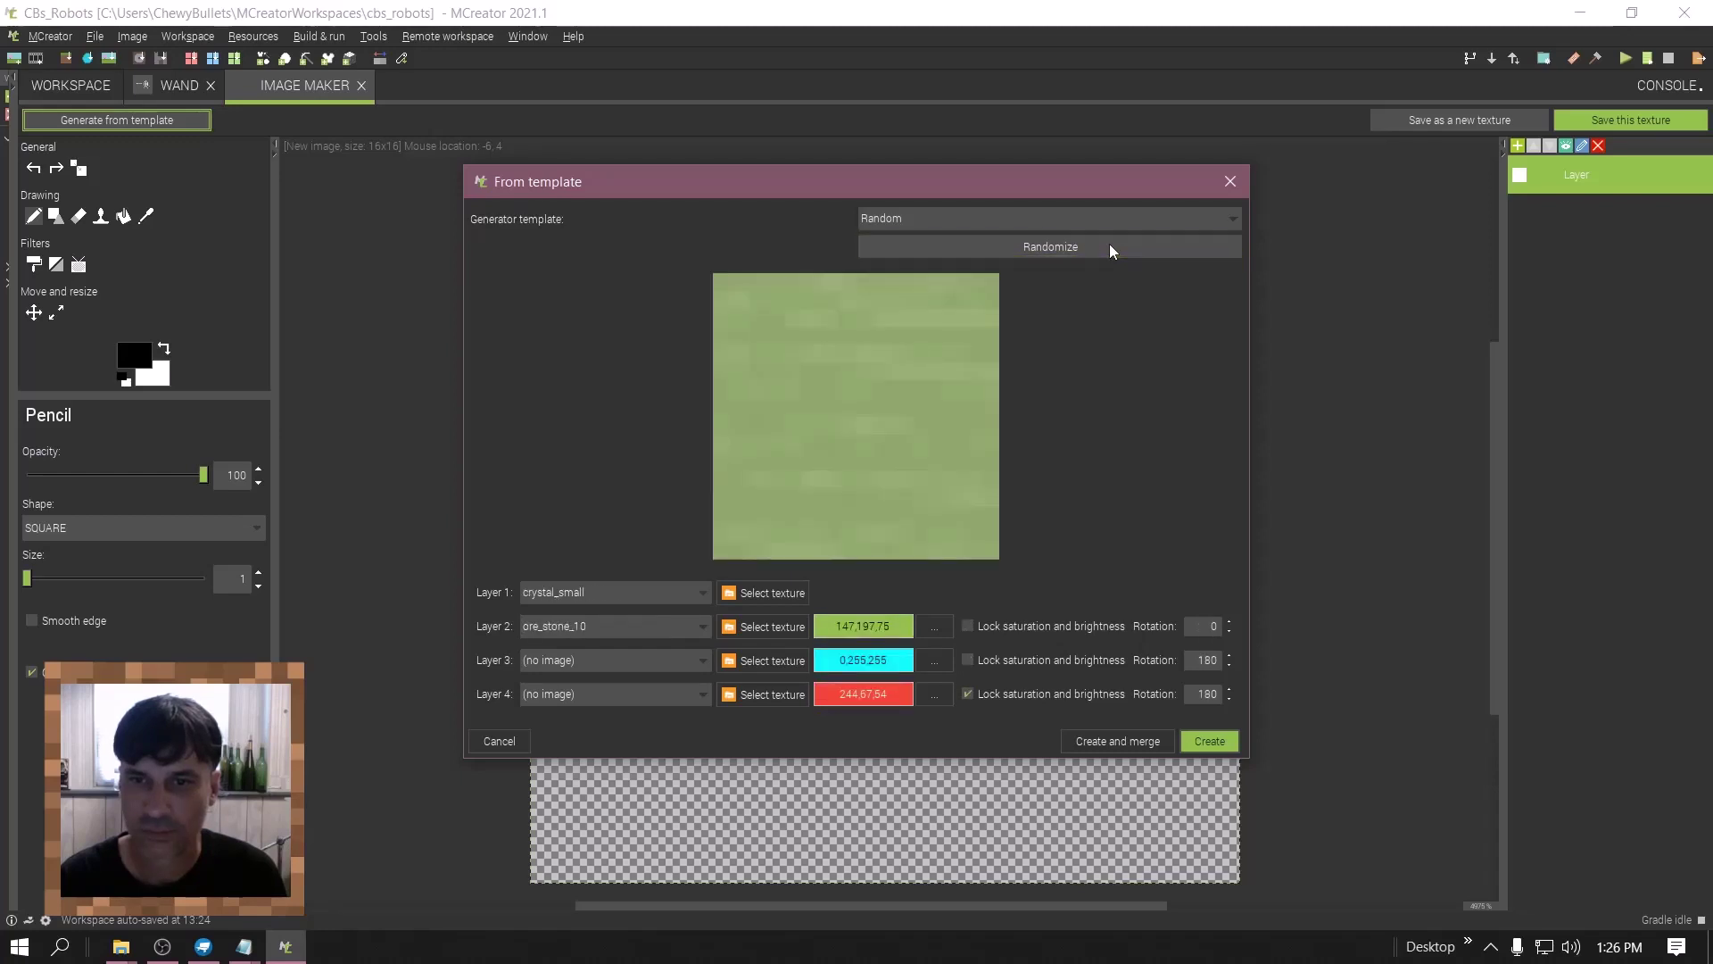
left_click(1110, 246)
left_click(1110, 246)
left_click(1110, 246)
left_click(1110, 246)
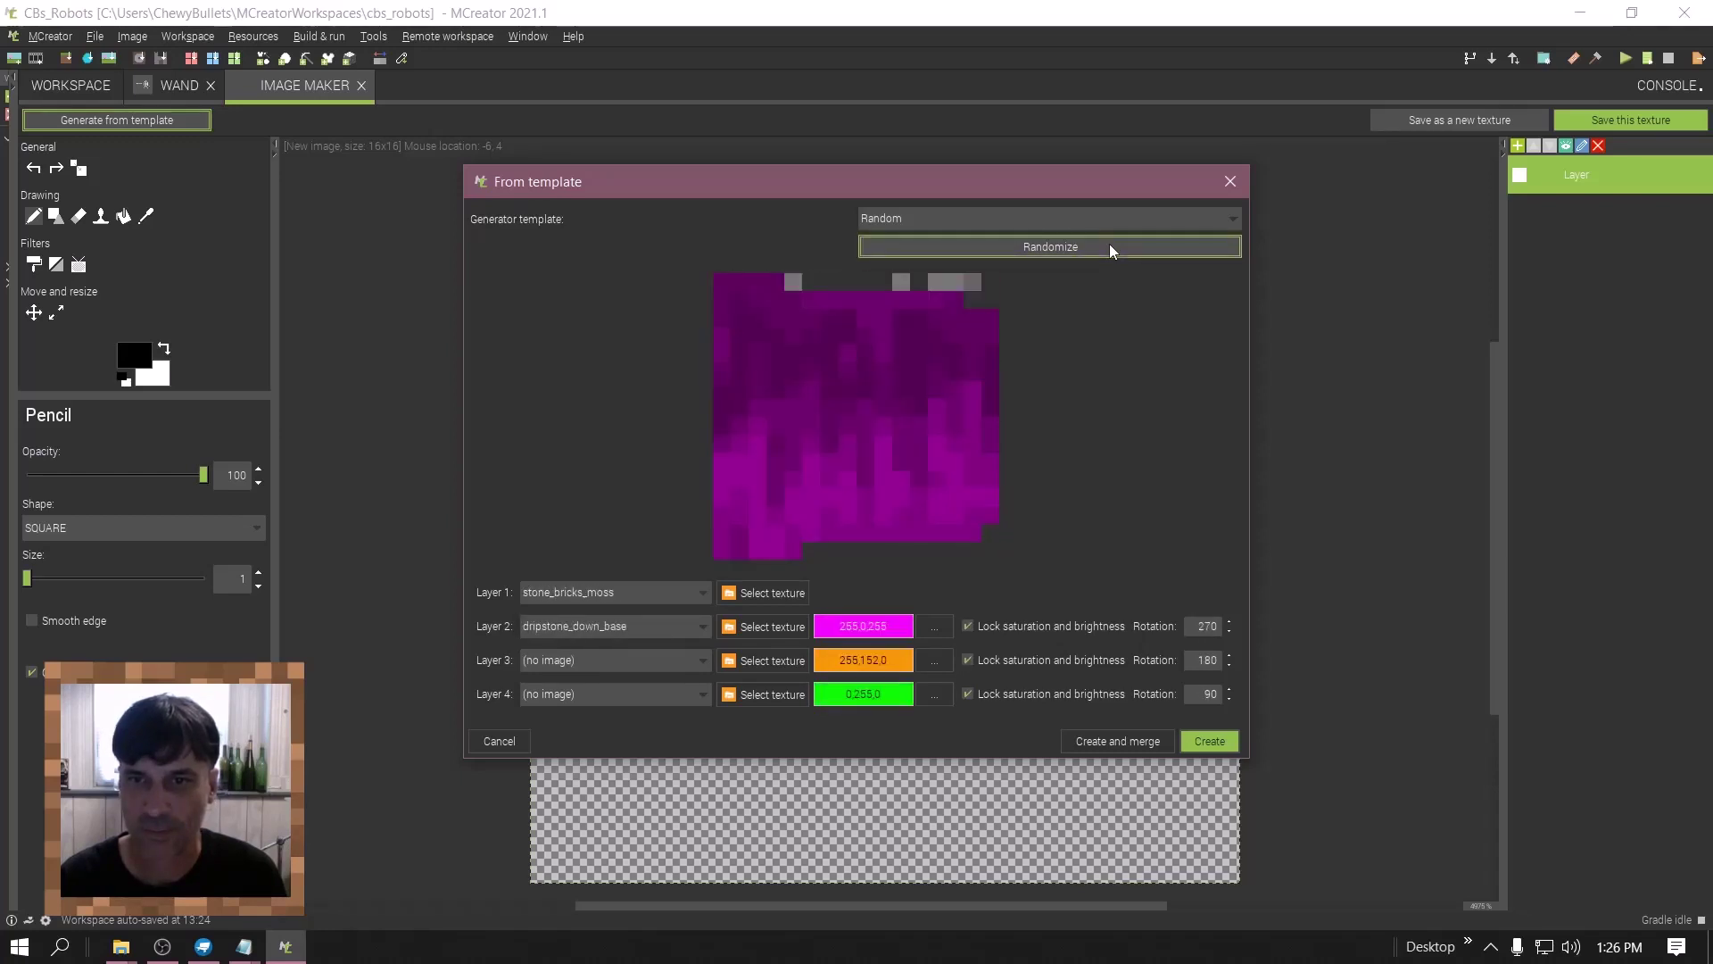
left_click(1110, 246)
left_click(1110, 246)
left_click(1110, 246)
left_click(1110, 246)
left_click(1110, 246)
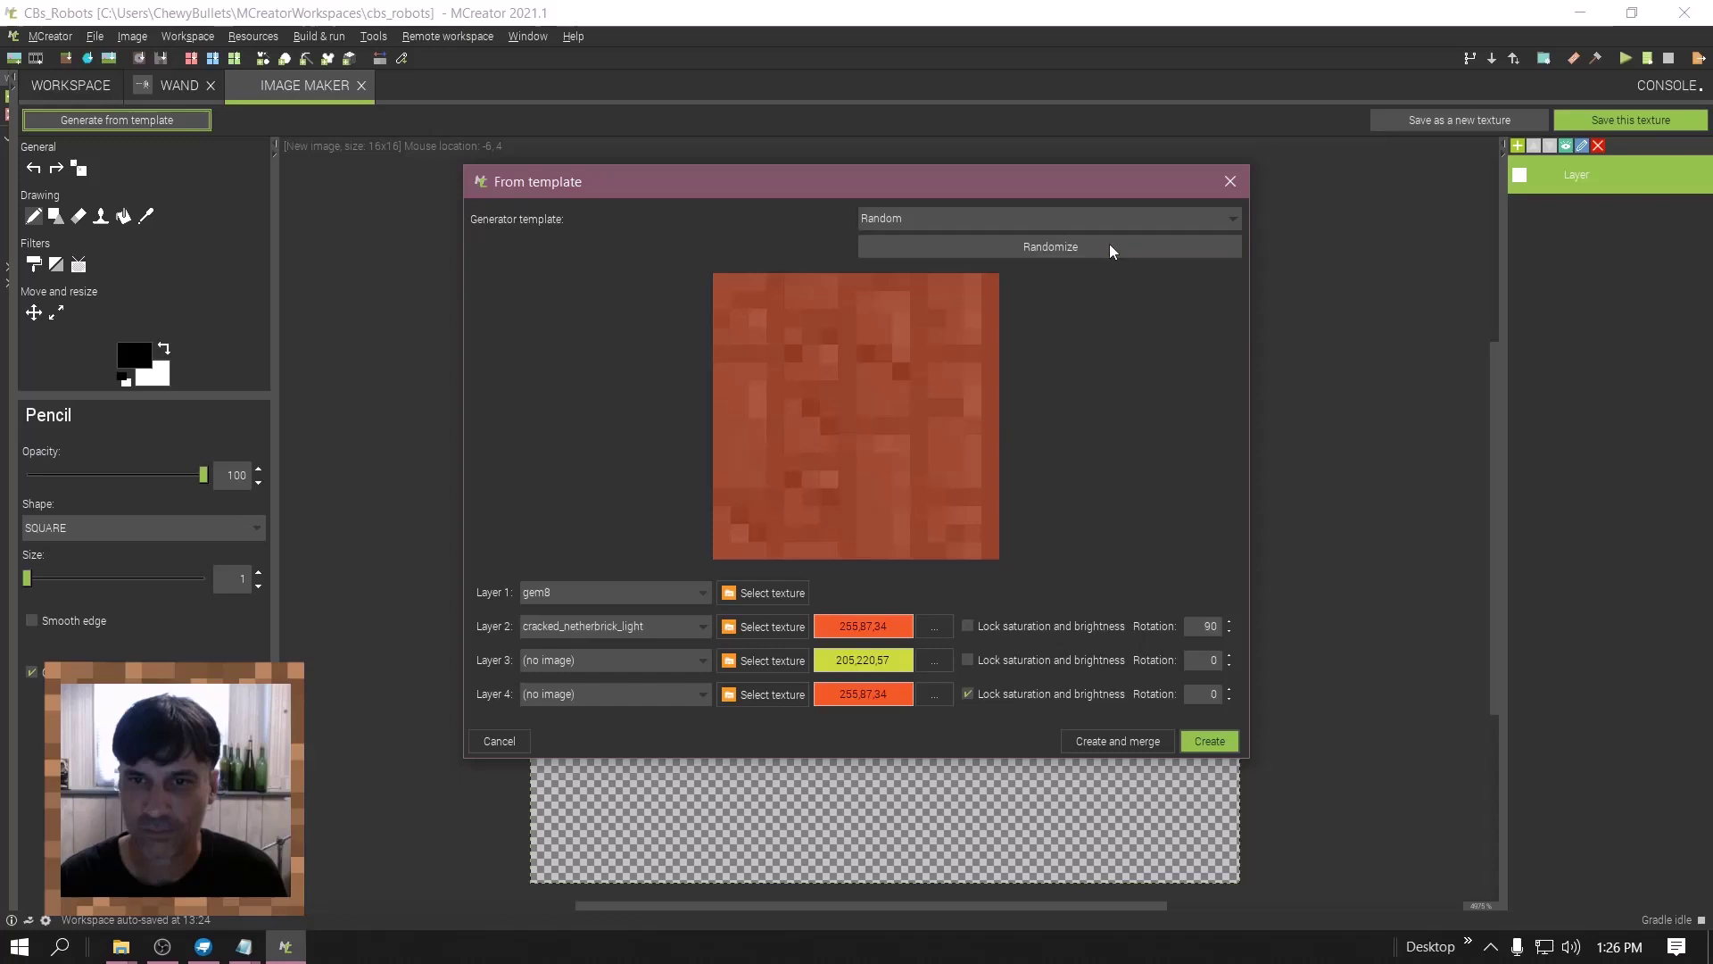
left_click(1110, 246)
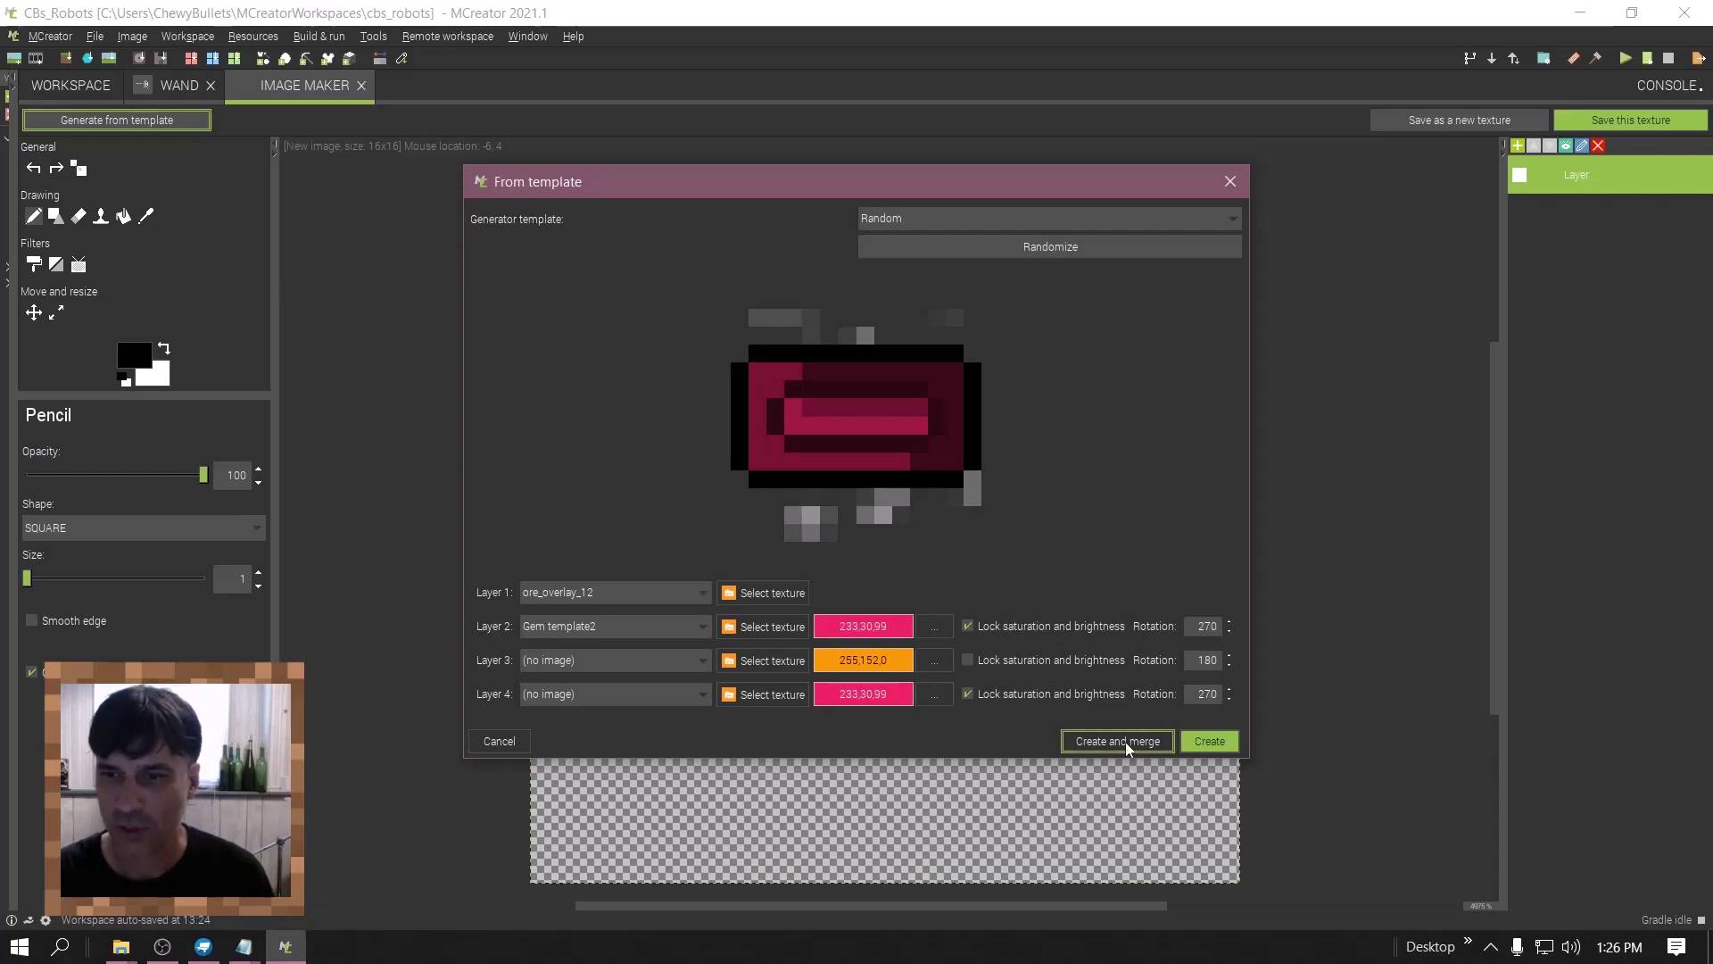
left_click(1090, 742)
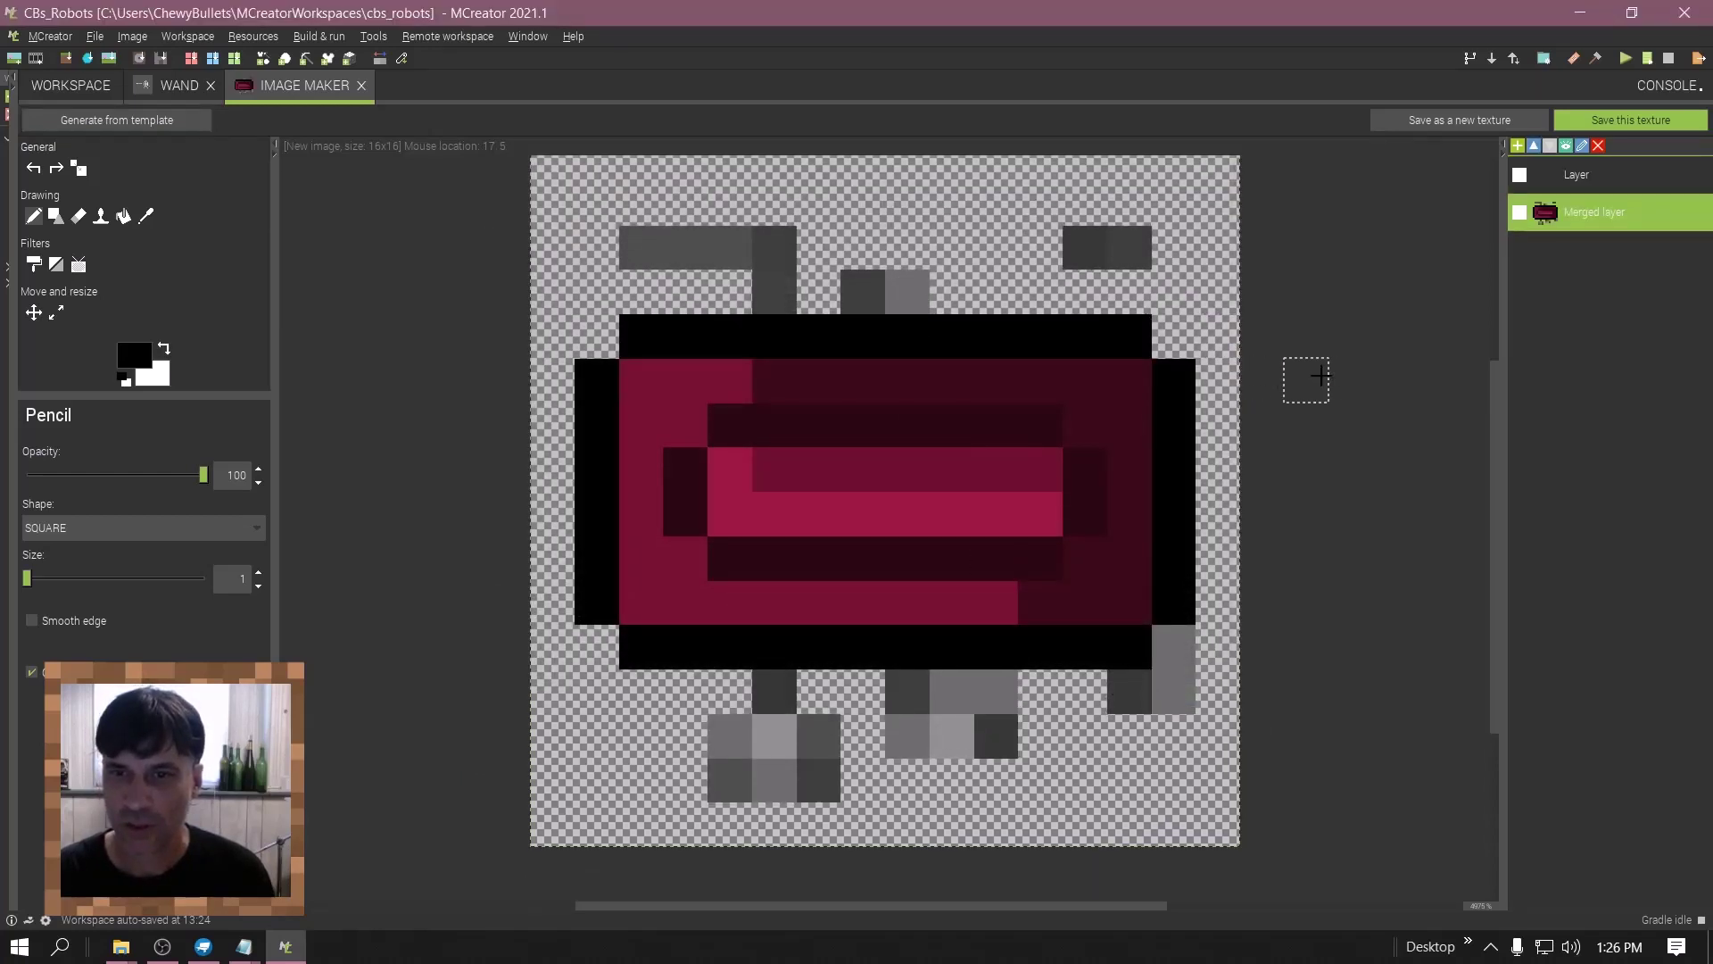
- Save the generated red gem image as an item texture named bullet and close the image
scroll(1303, 370, "up", 1)
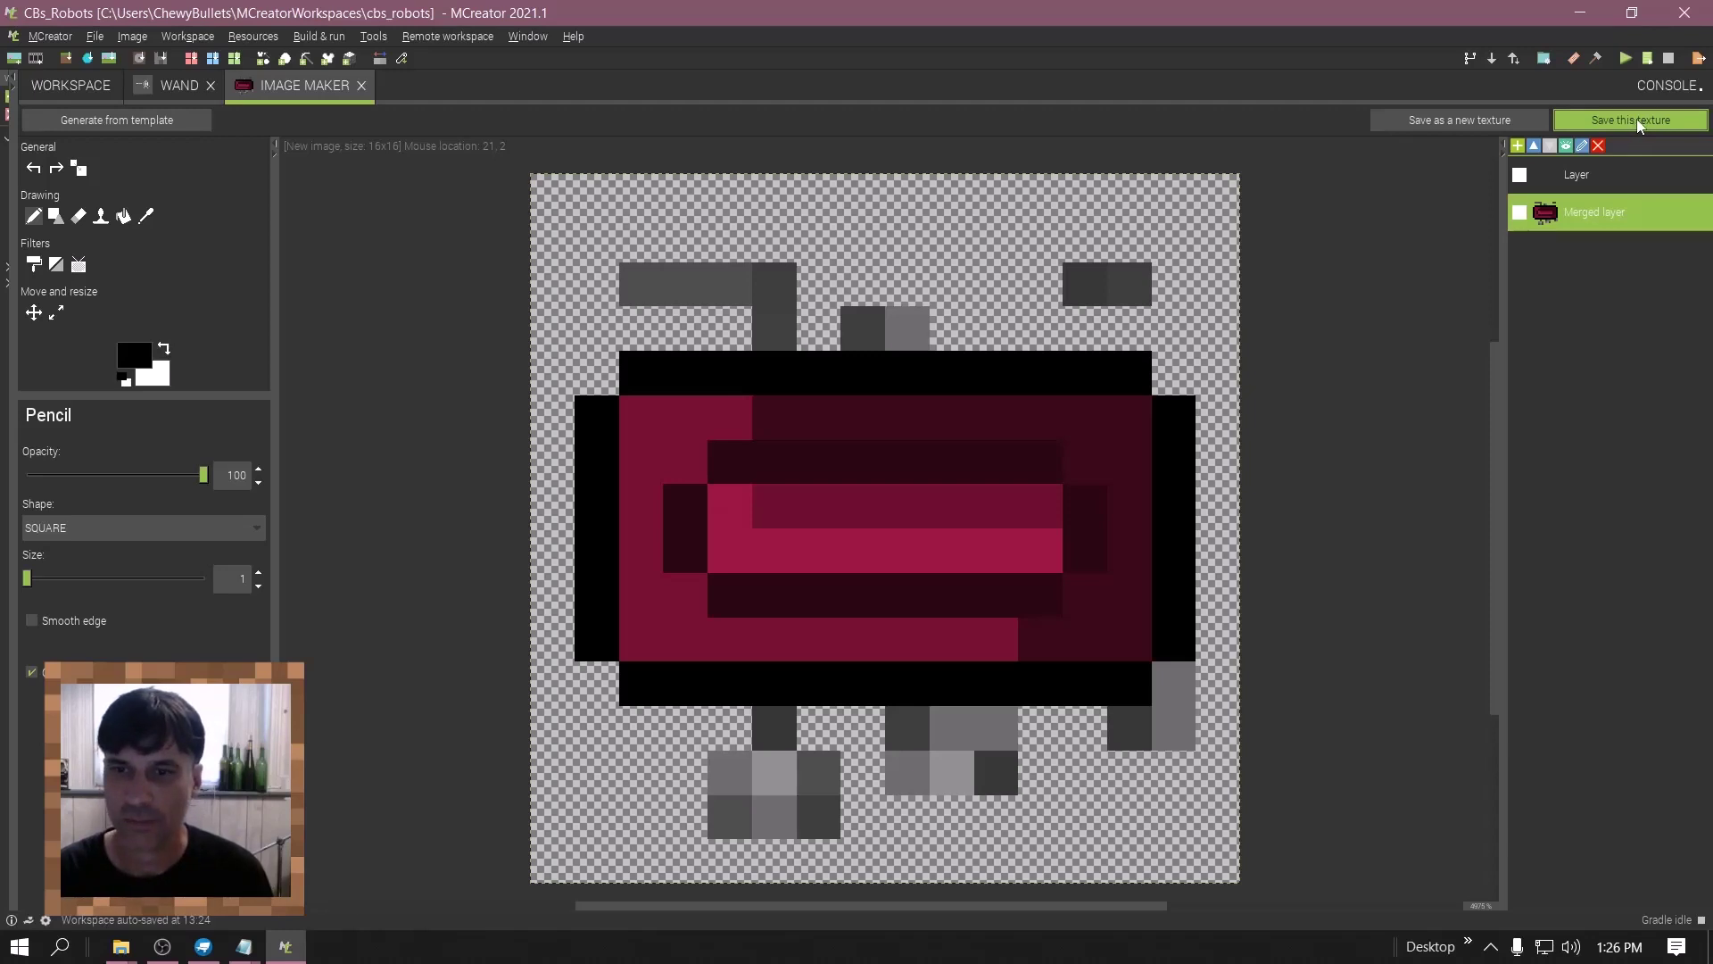
left_click(1612, 129)
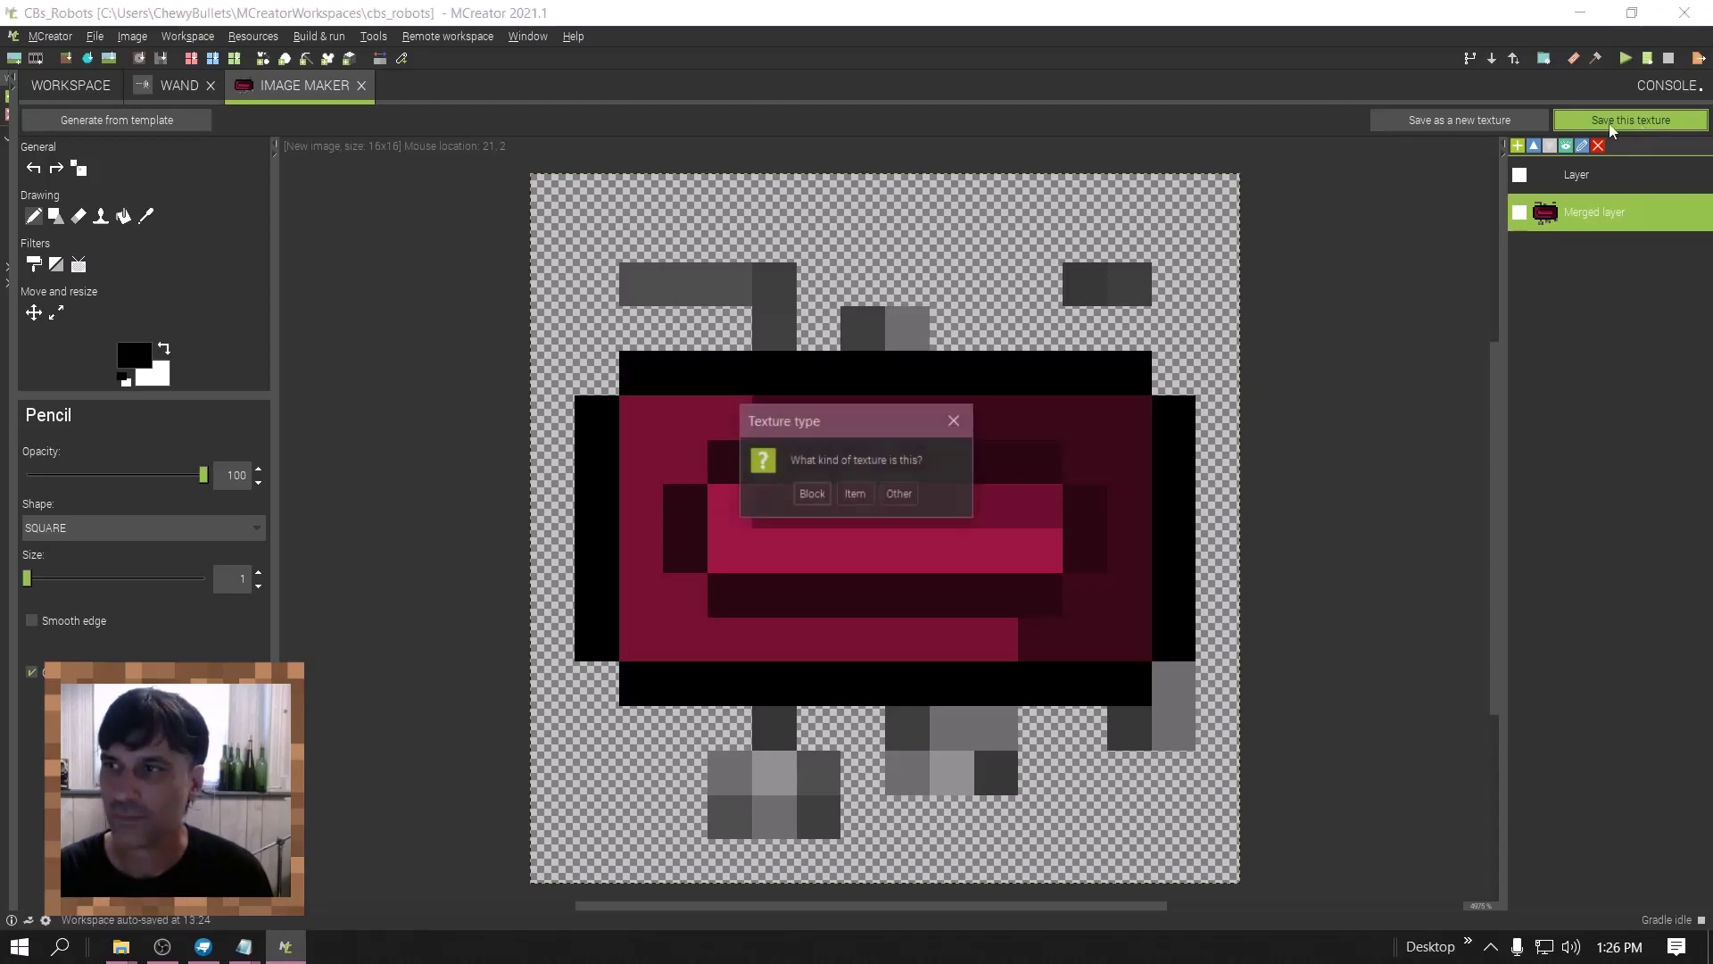
left_click(851, 496)
type("bul")
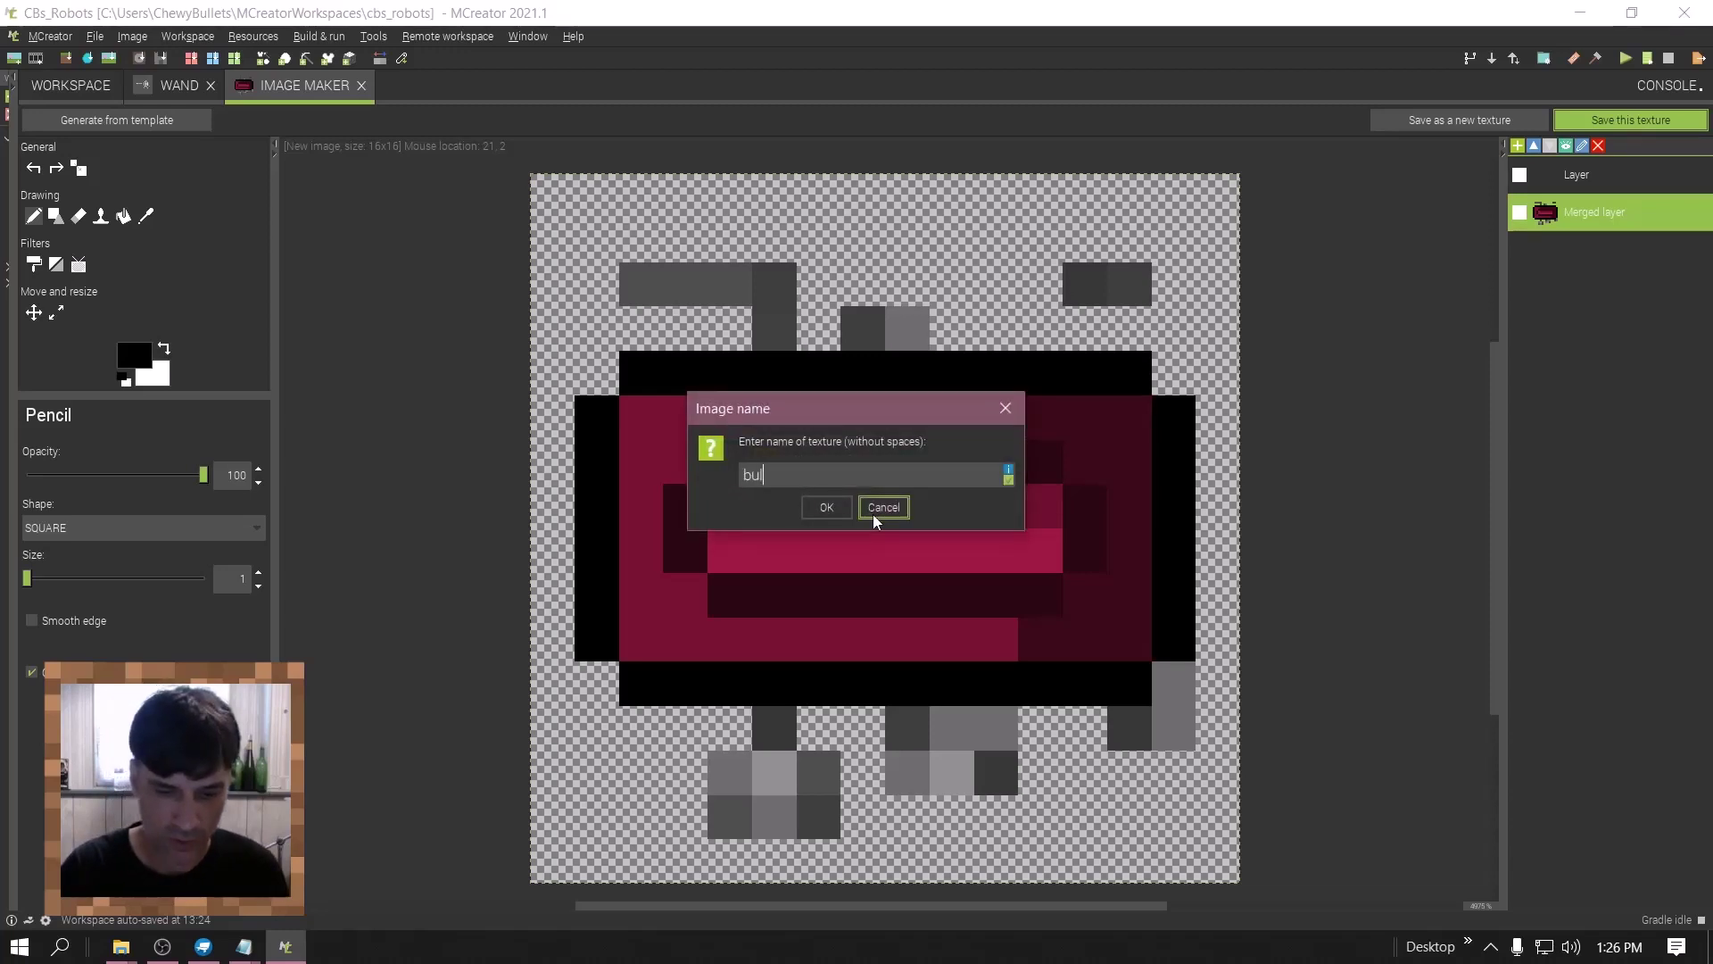
type("let")
key("Return")
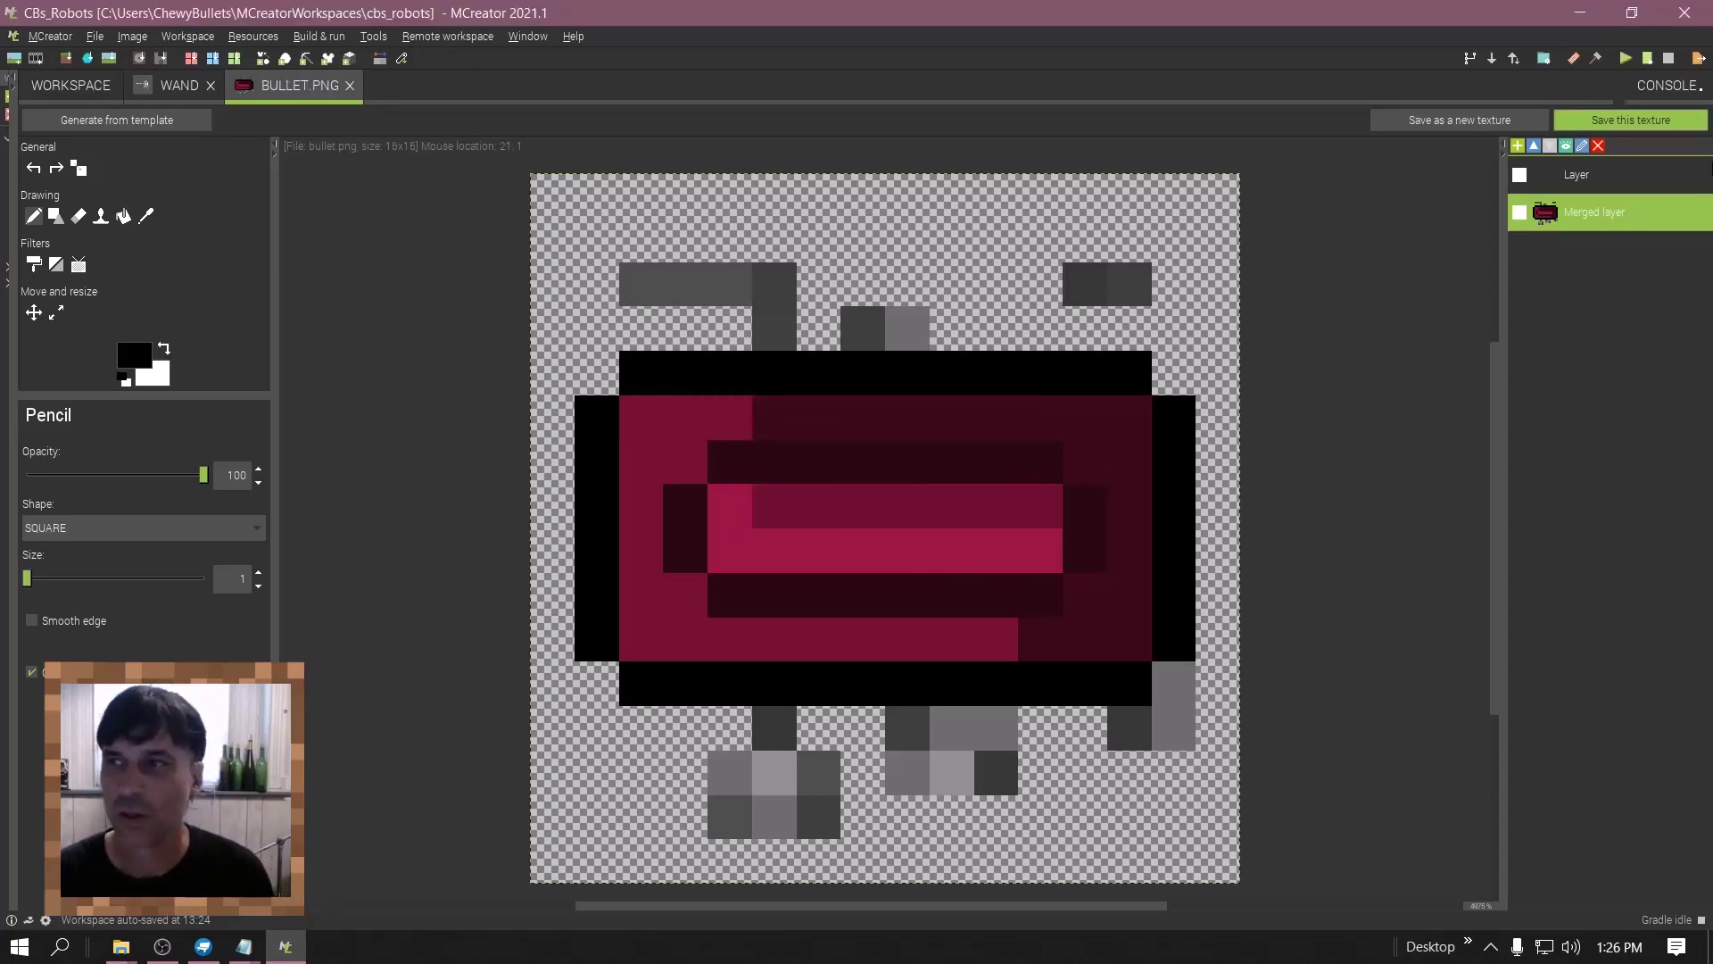
left_click(350, 85)
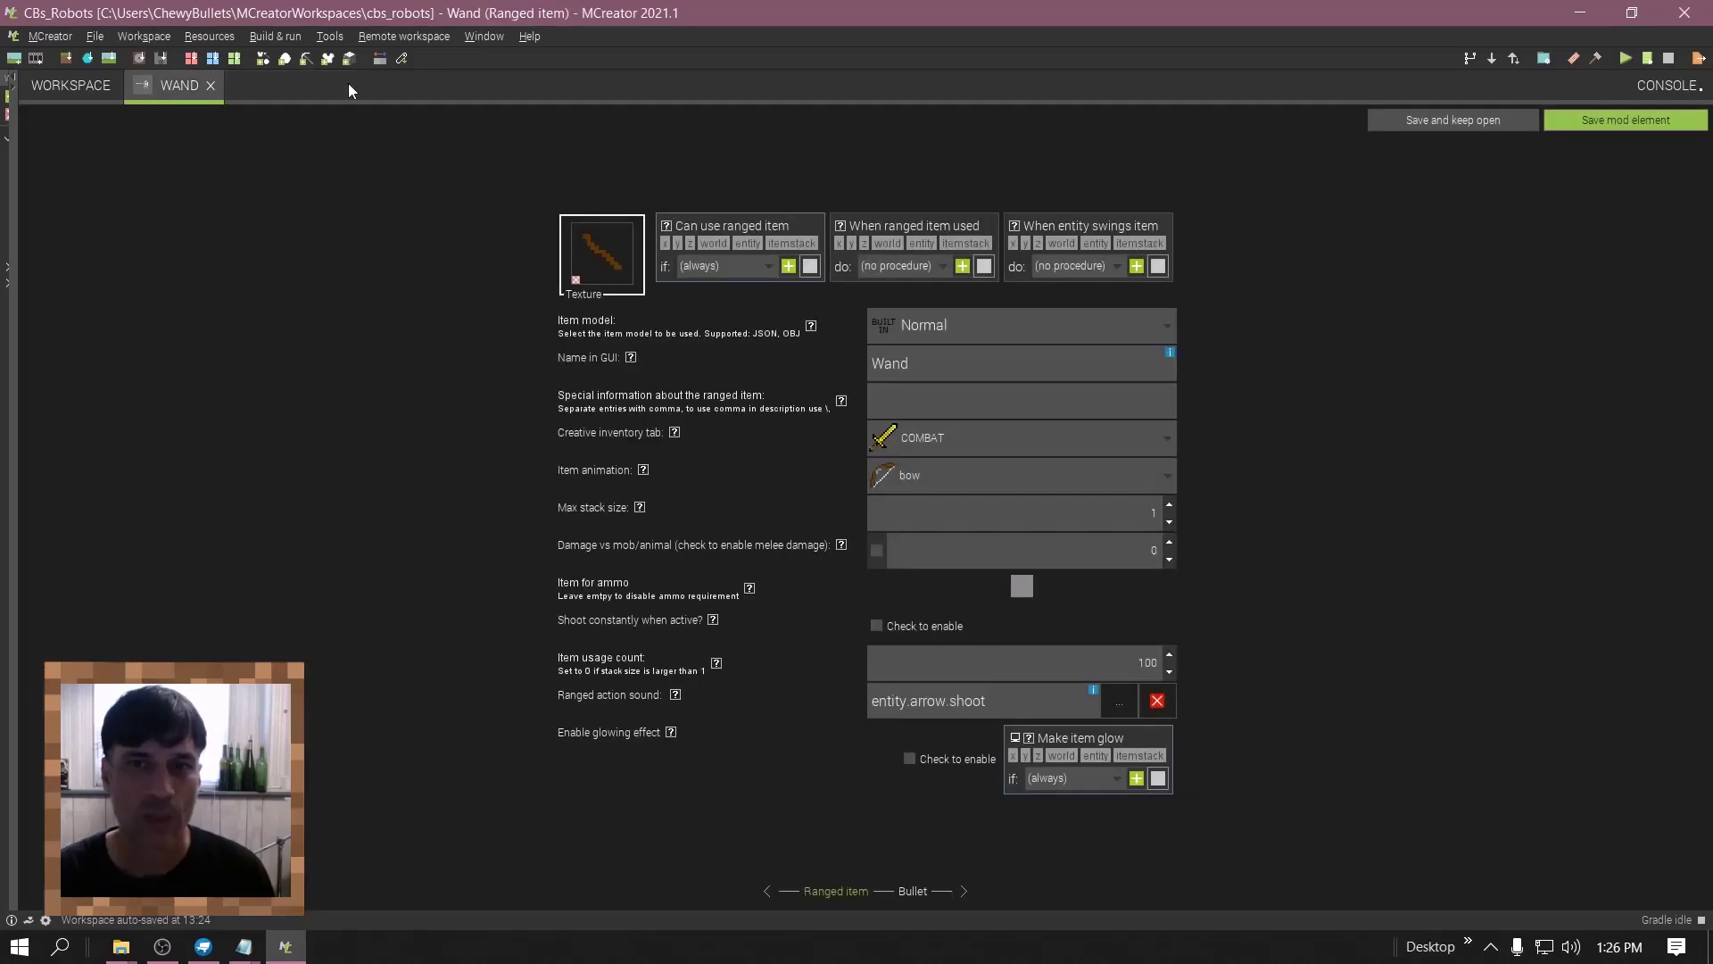
- Check which custom elements can be used as the item representing the Wand's bullet texture
left_click(914, 891)
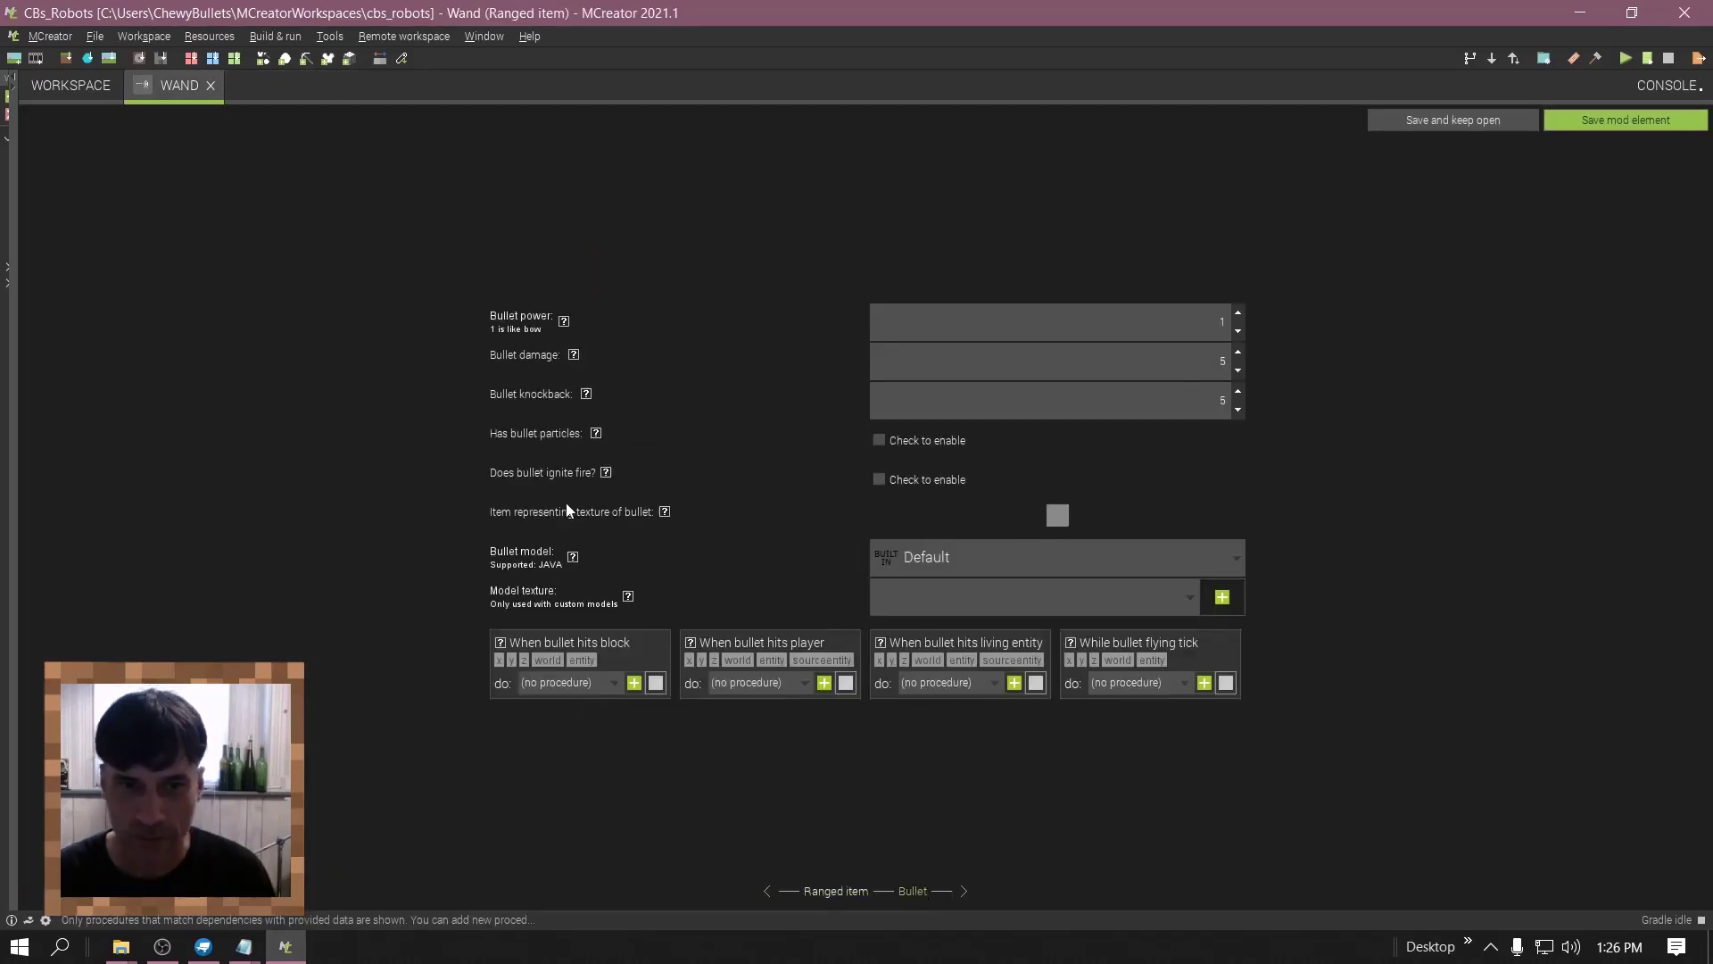
left_click(1057, 514)
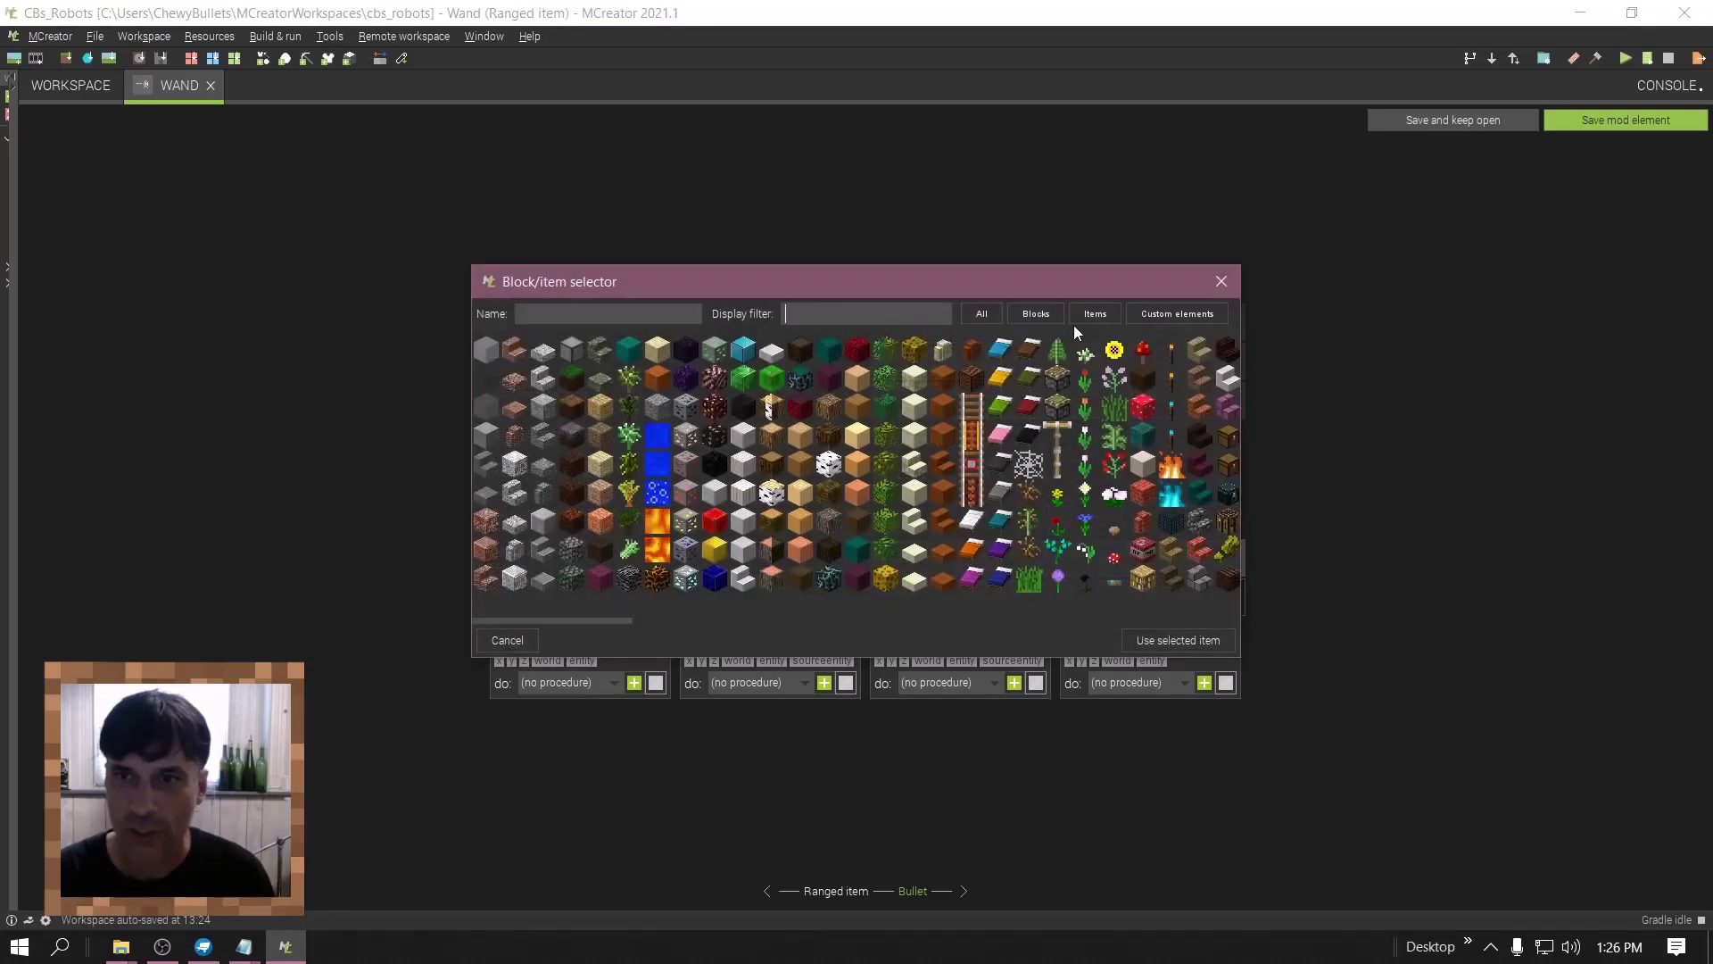
left_click(1172, 315)
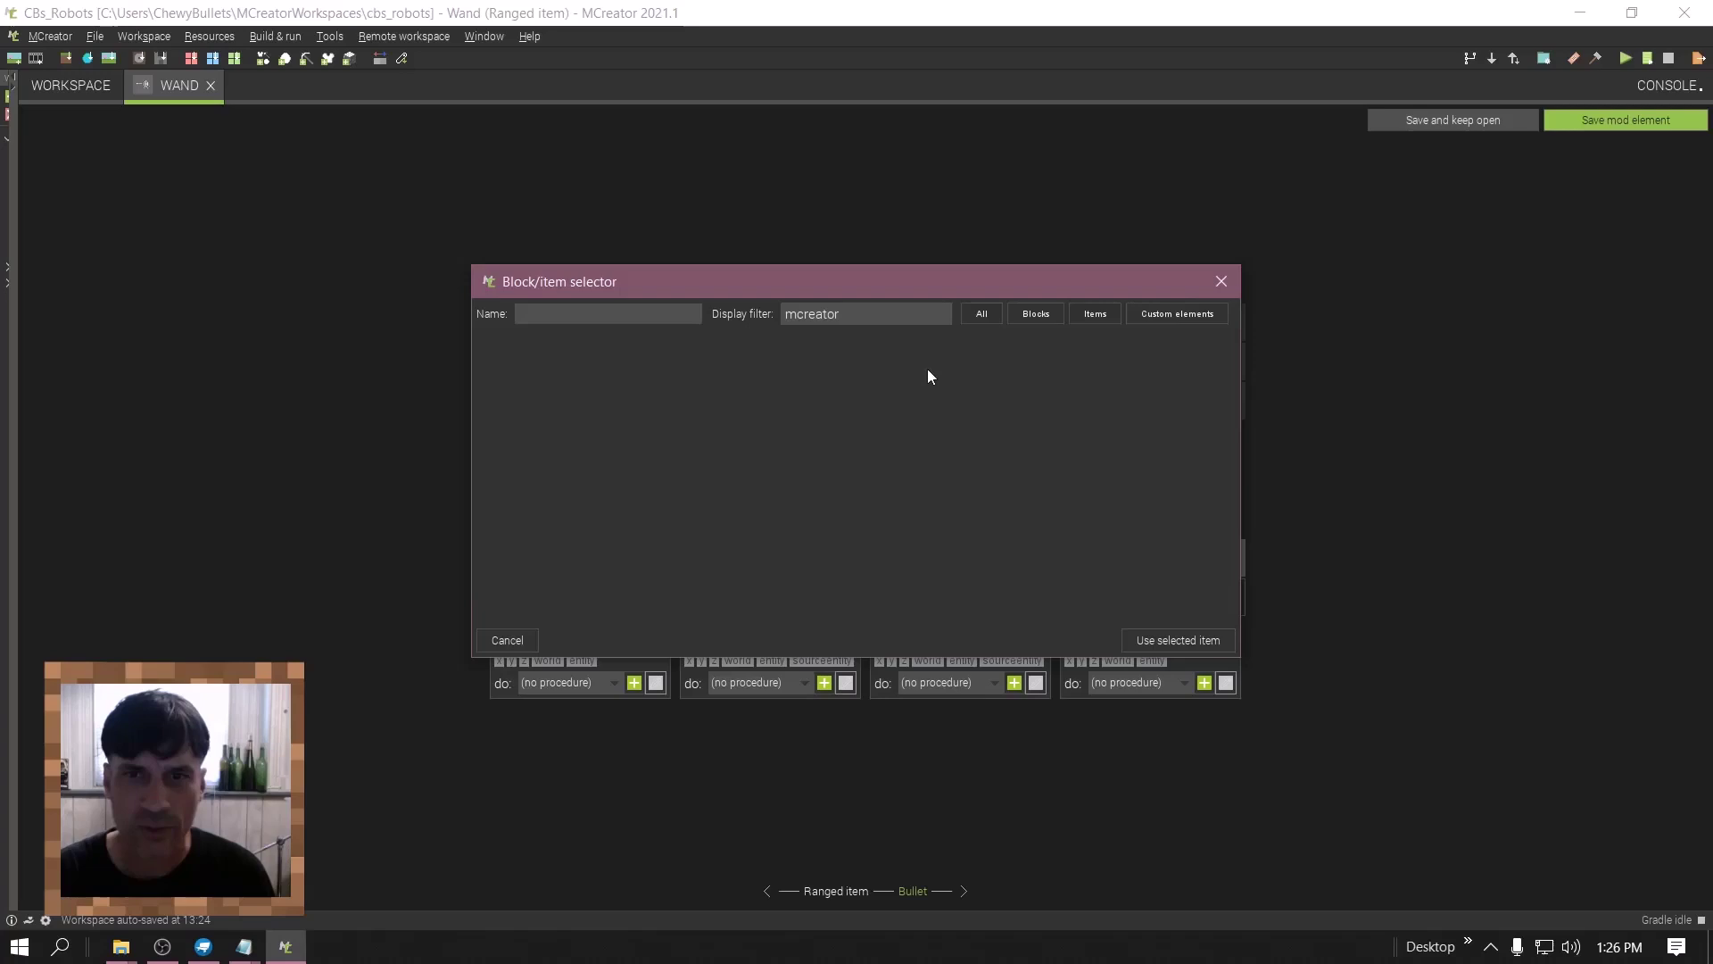
left_click(1222, 281)
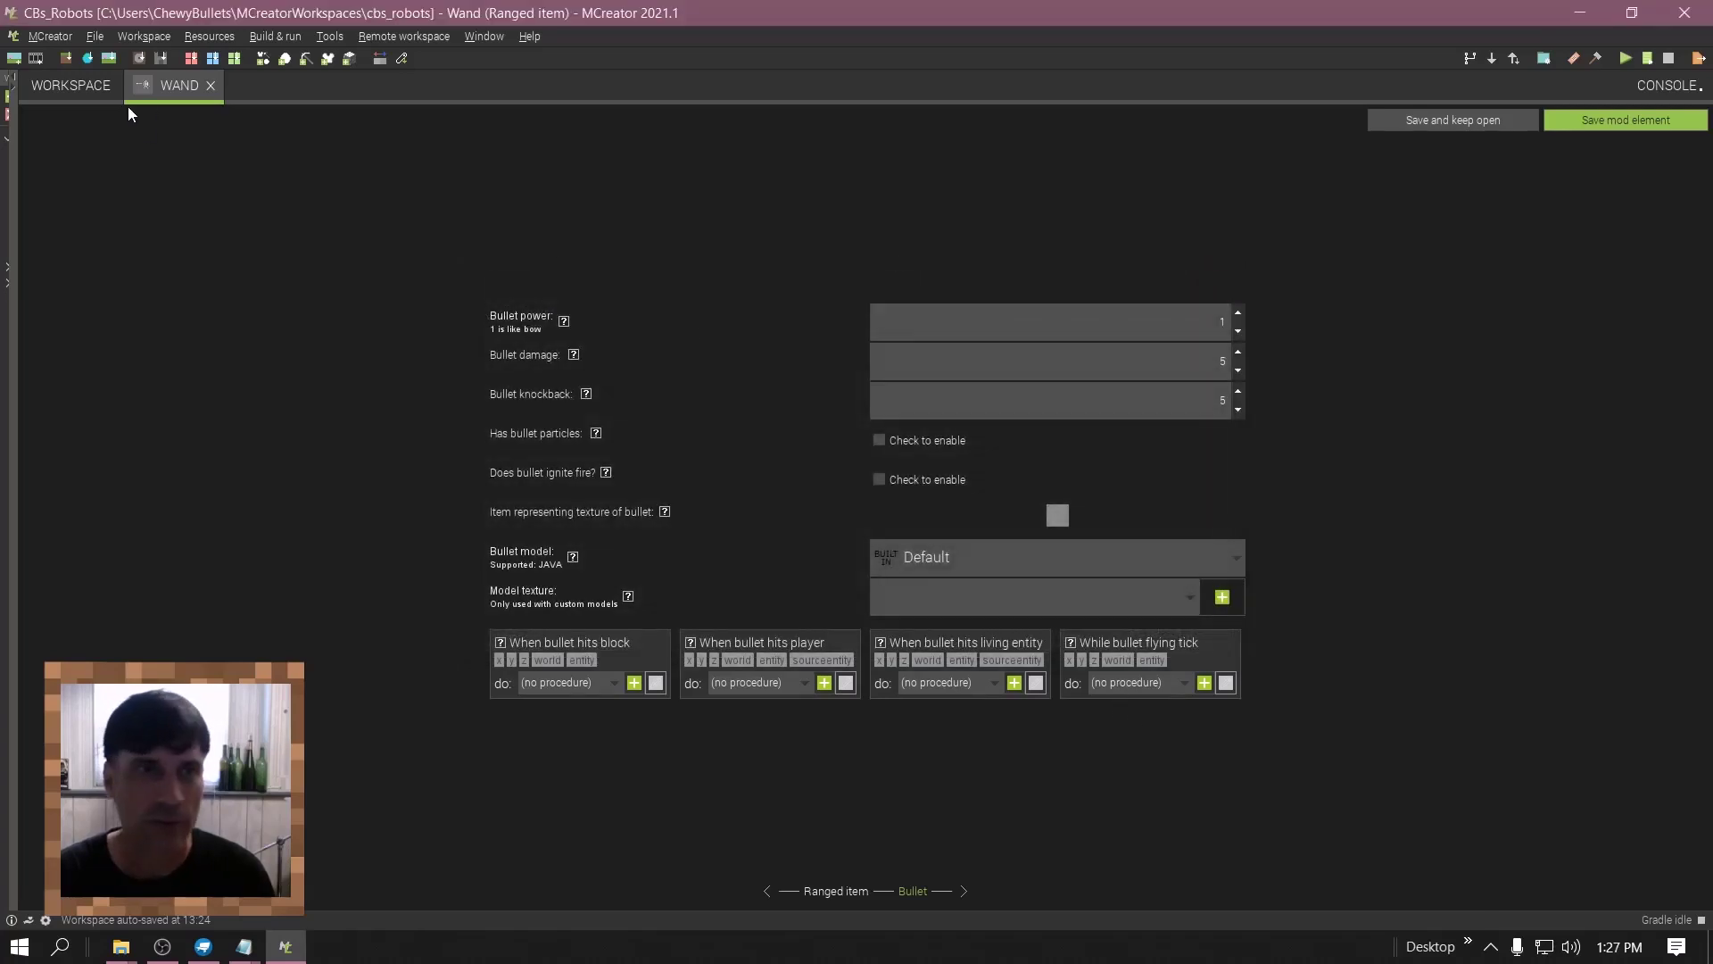
- Create a new Item mod element named Bullet in the workspace and assign it the red bullet texture
left_click(65, 87)
left_click(66, 155)
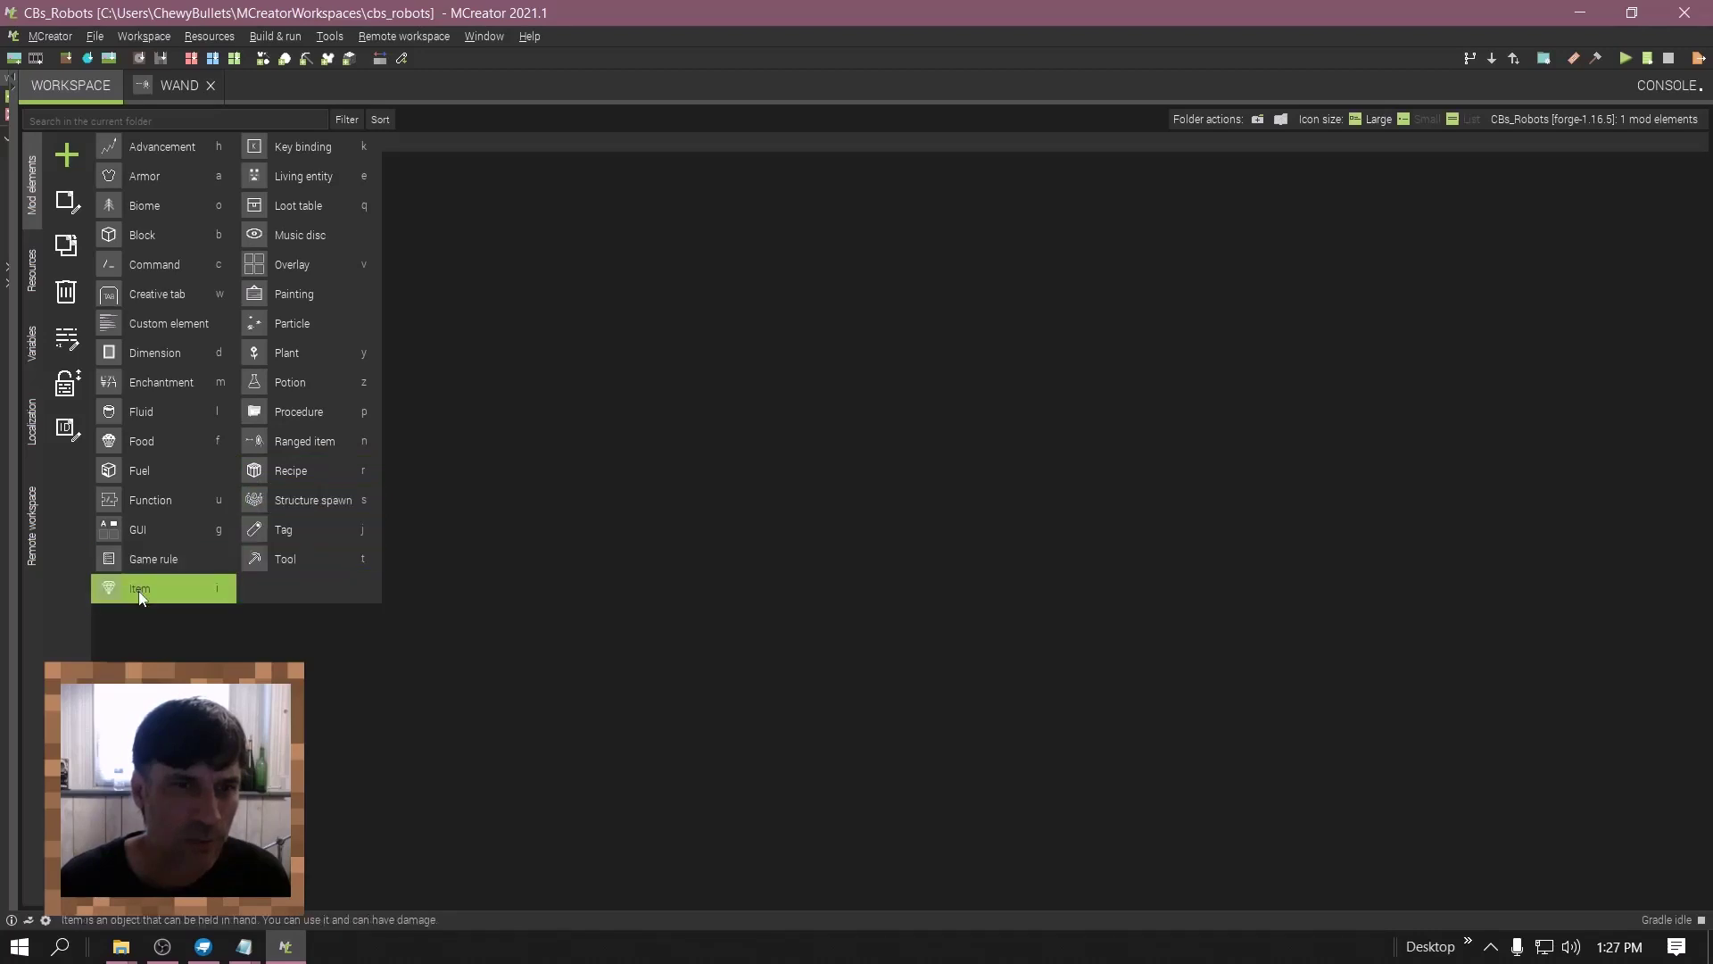
left_click(170, 588)
type("Bullet")
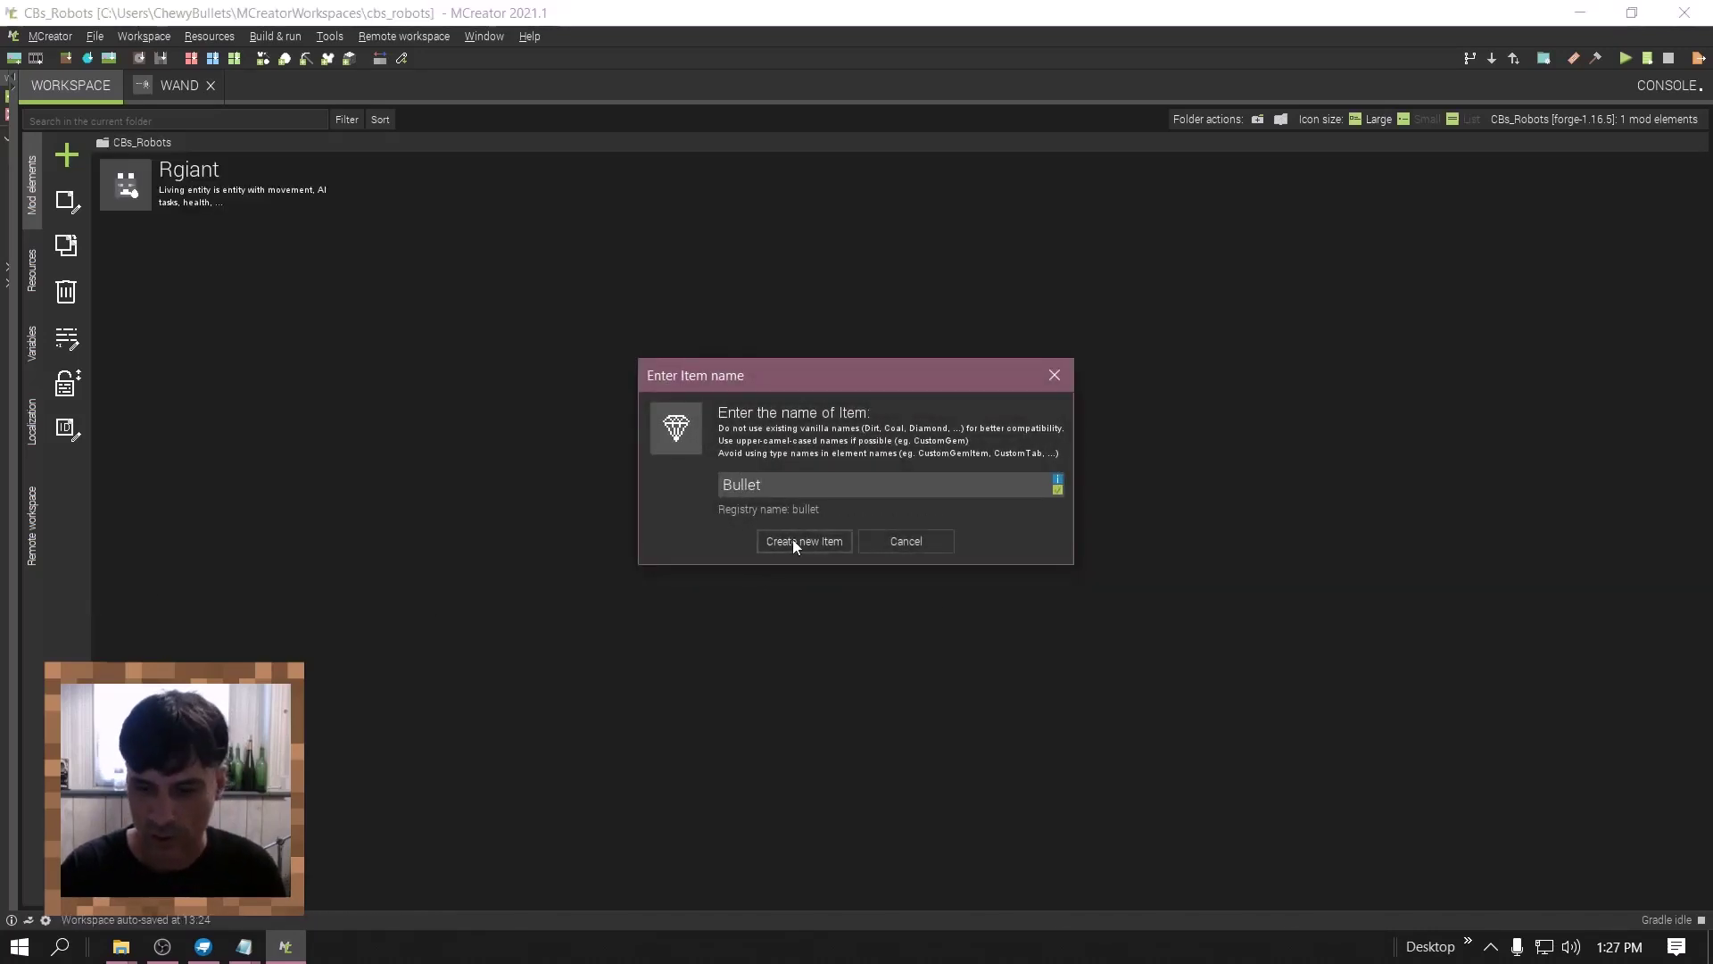
left_click(795, 541)
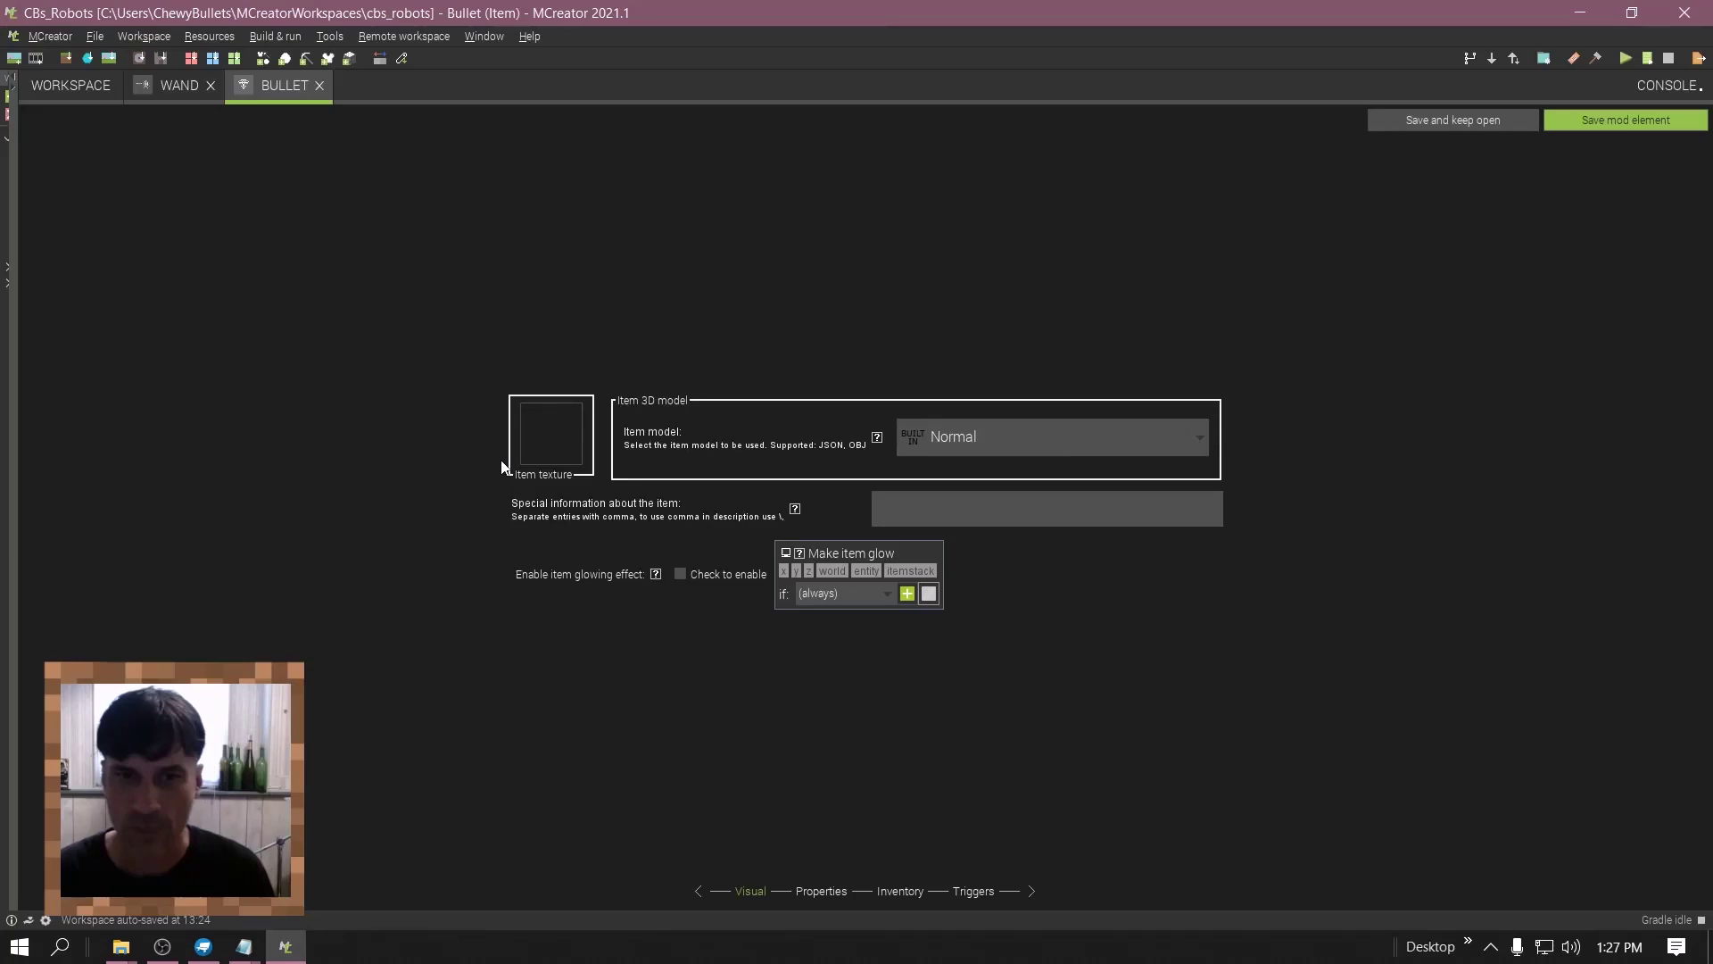
left_click(546, 441)
double_click(501, 338)
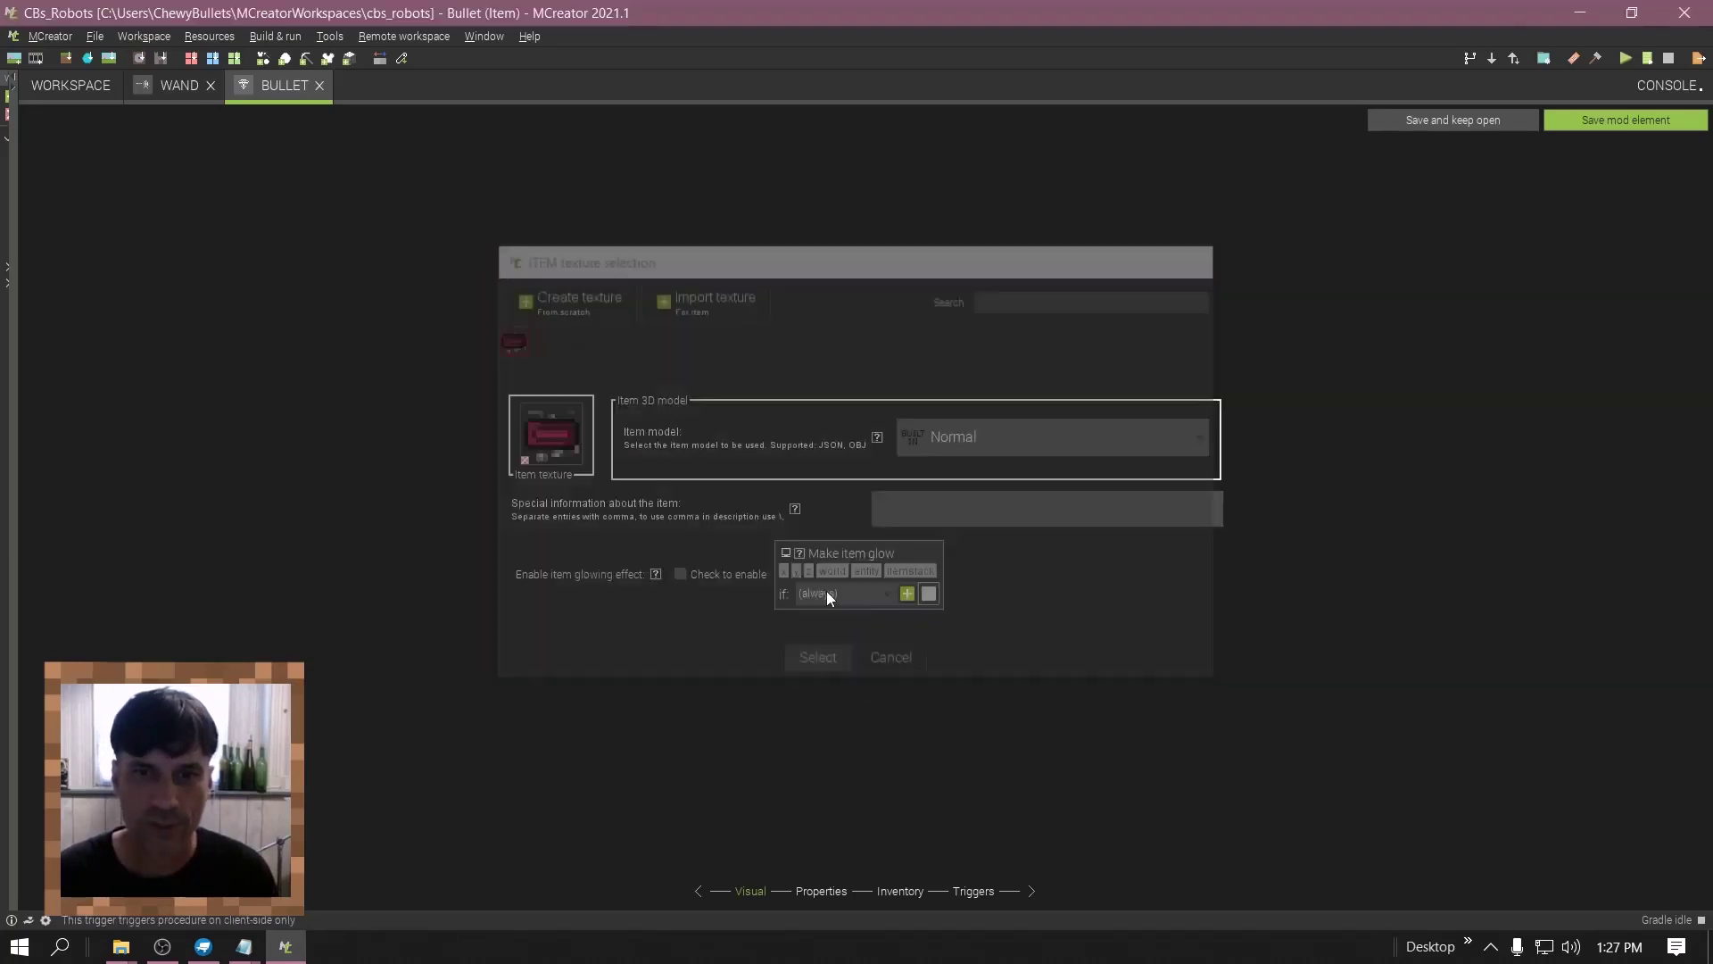
- Review the Bullet item's properties, inventory and trigger settings, and save the mod element with the defaults
left_click(823, 891)
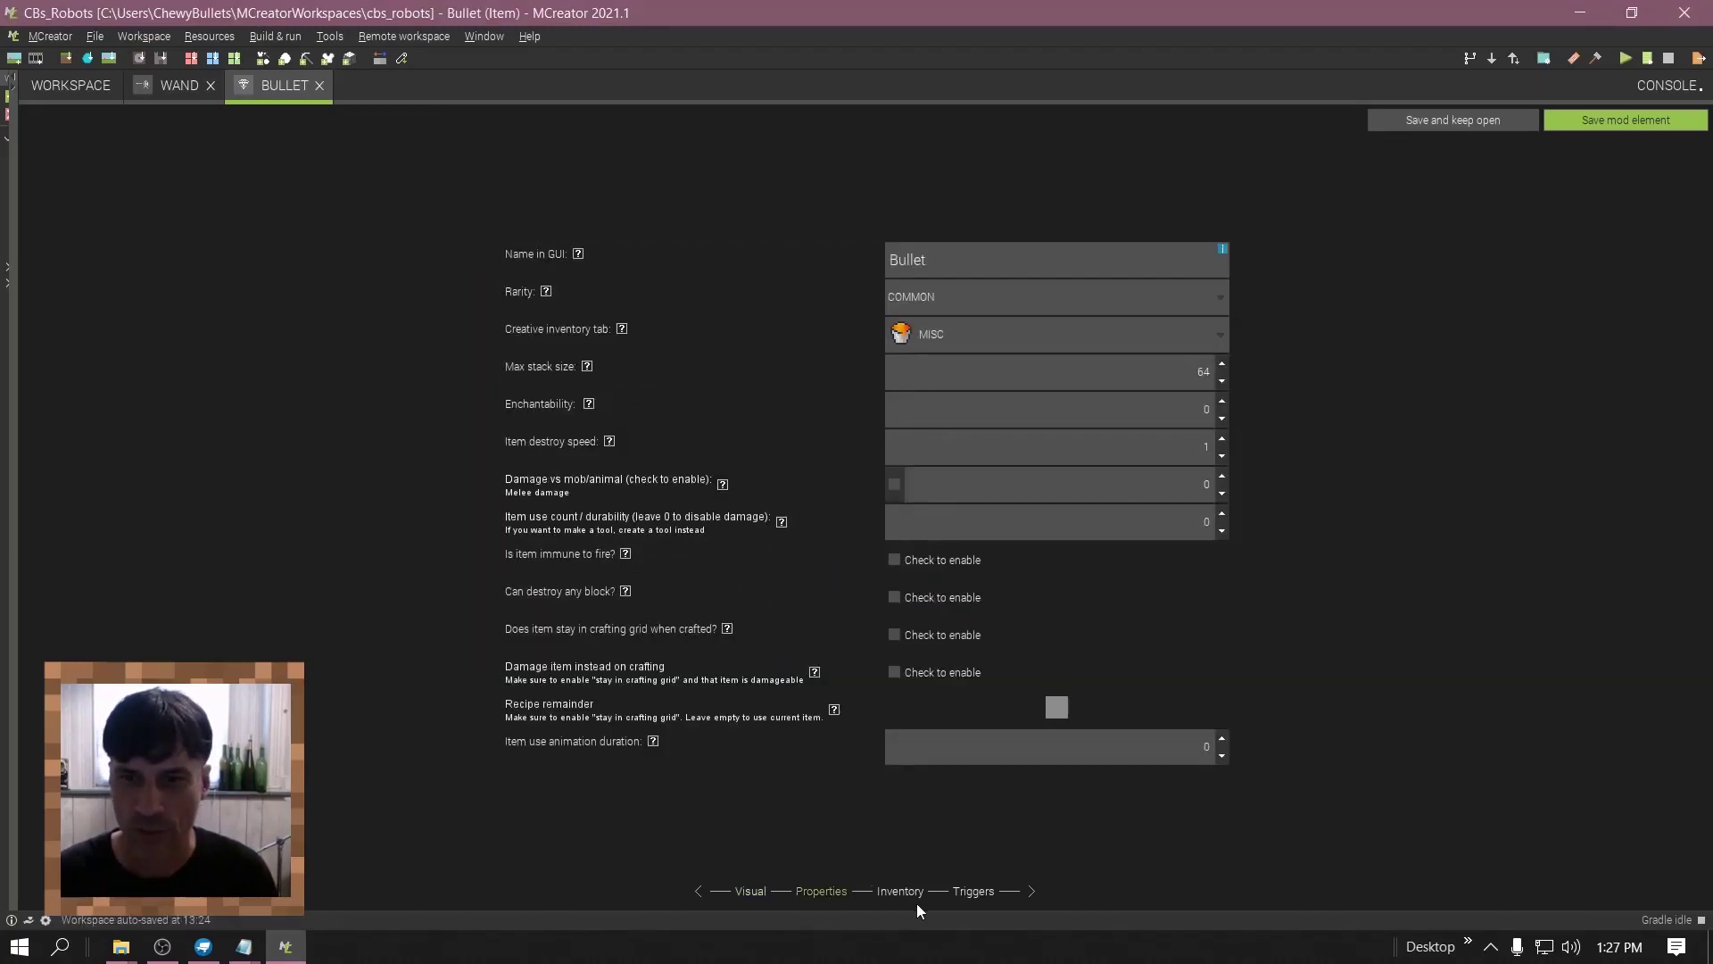
left_click(902, 895)
left_click(972, 893)
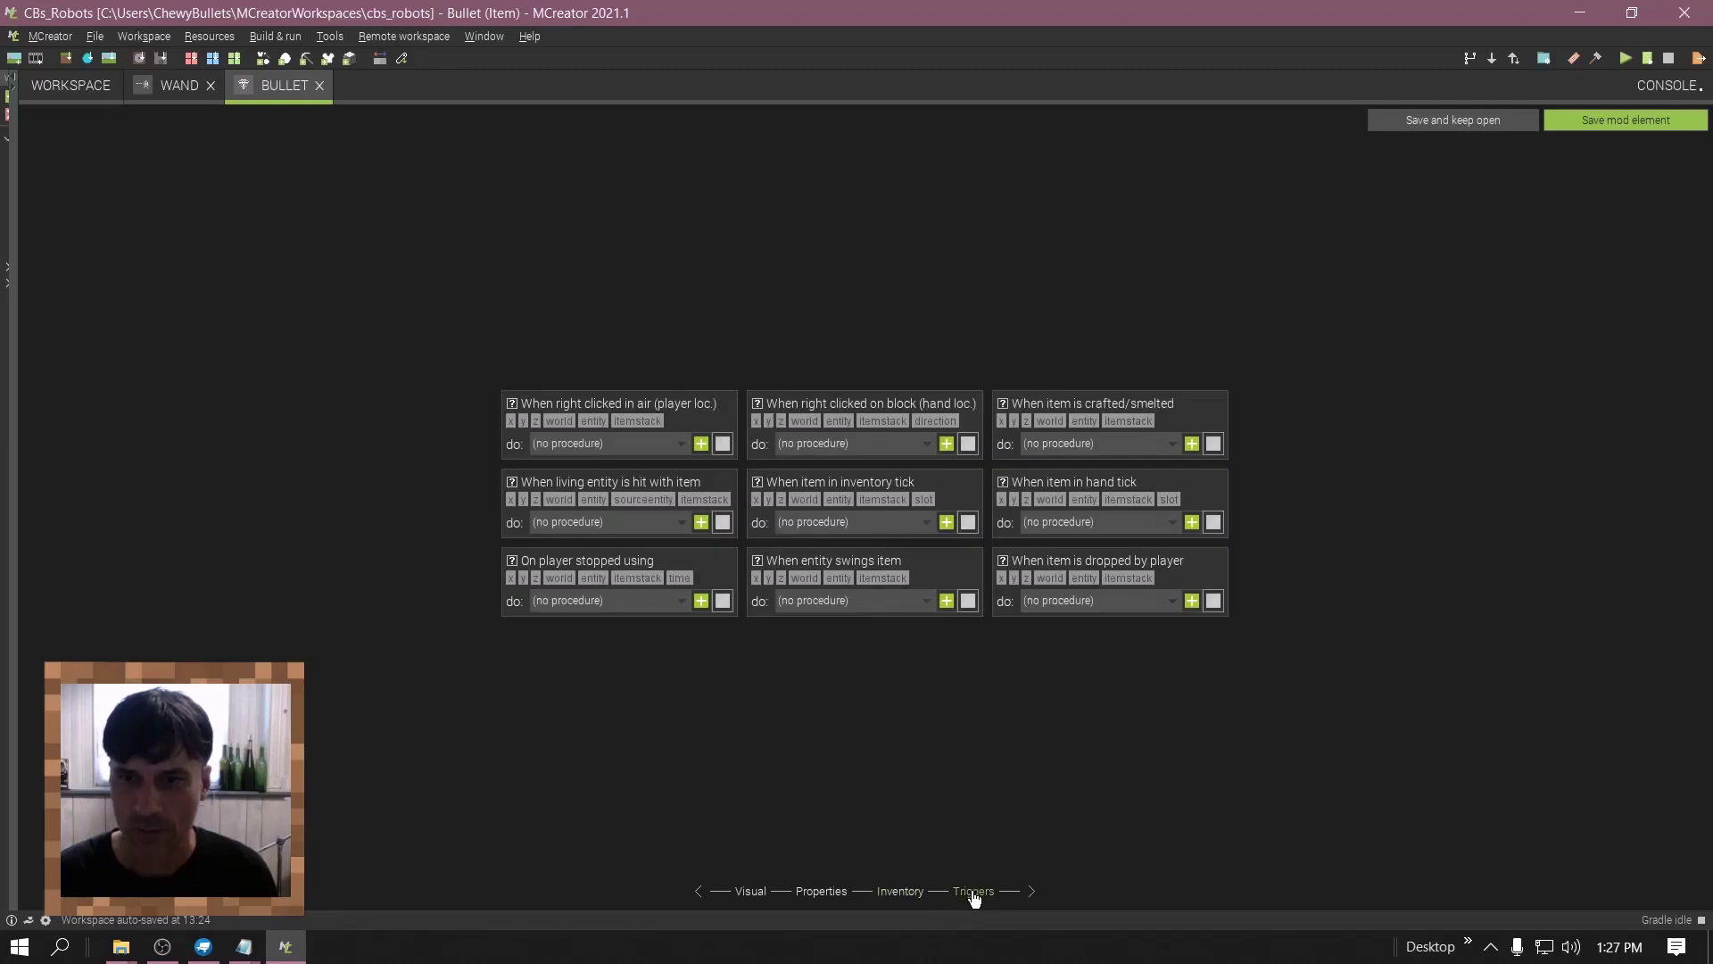
left_click(823, 894)
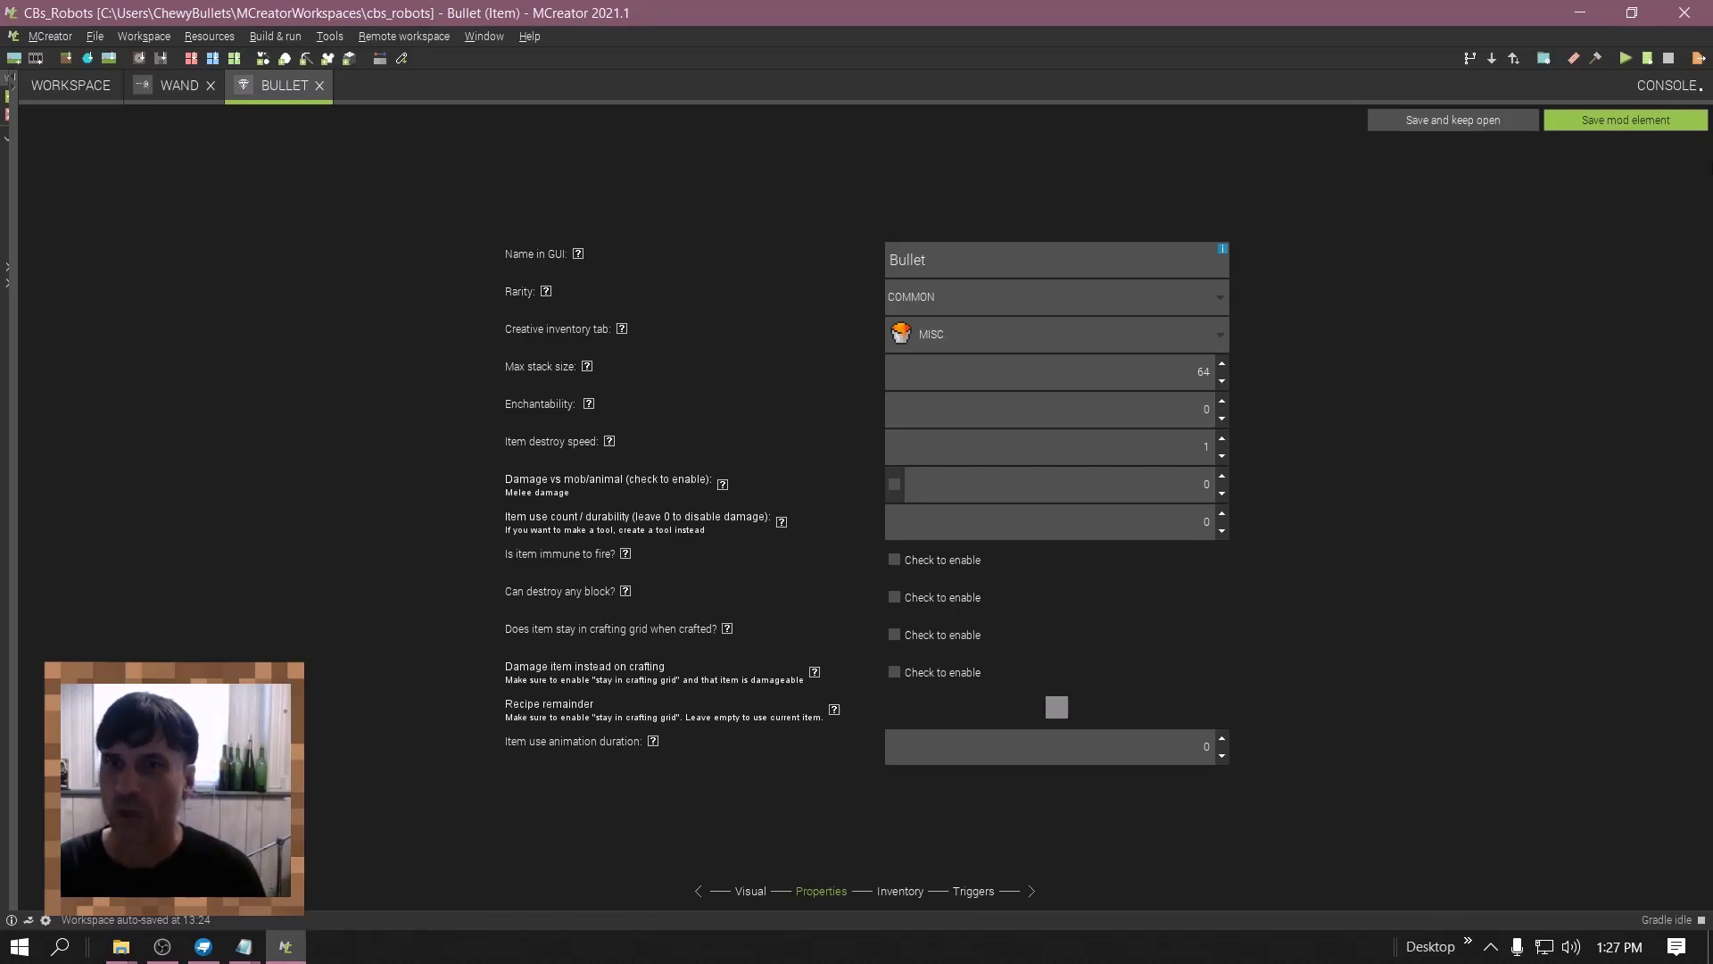
left_click(1640, 129)
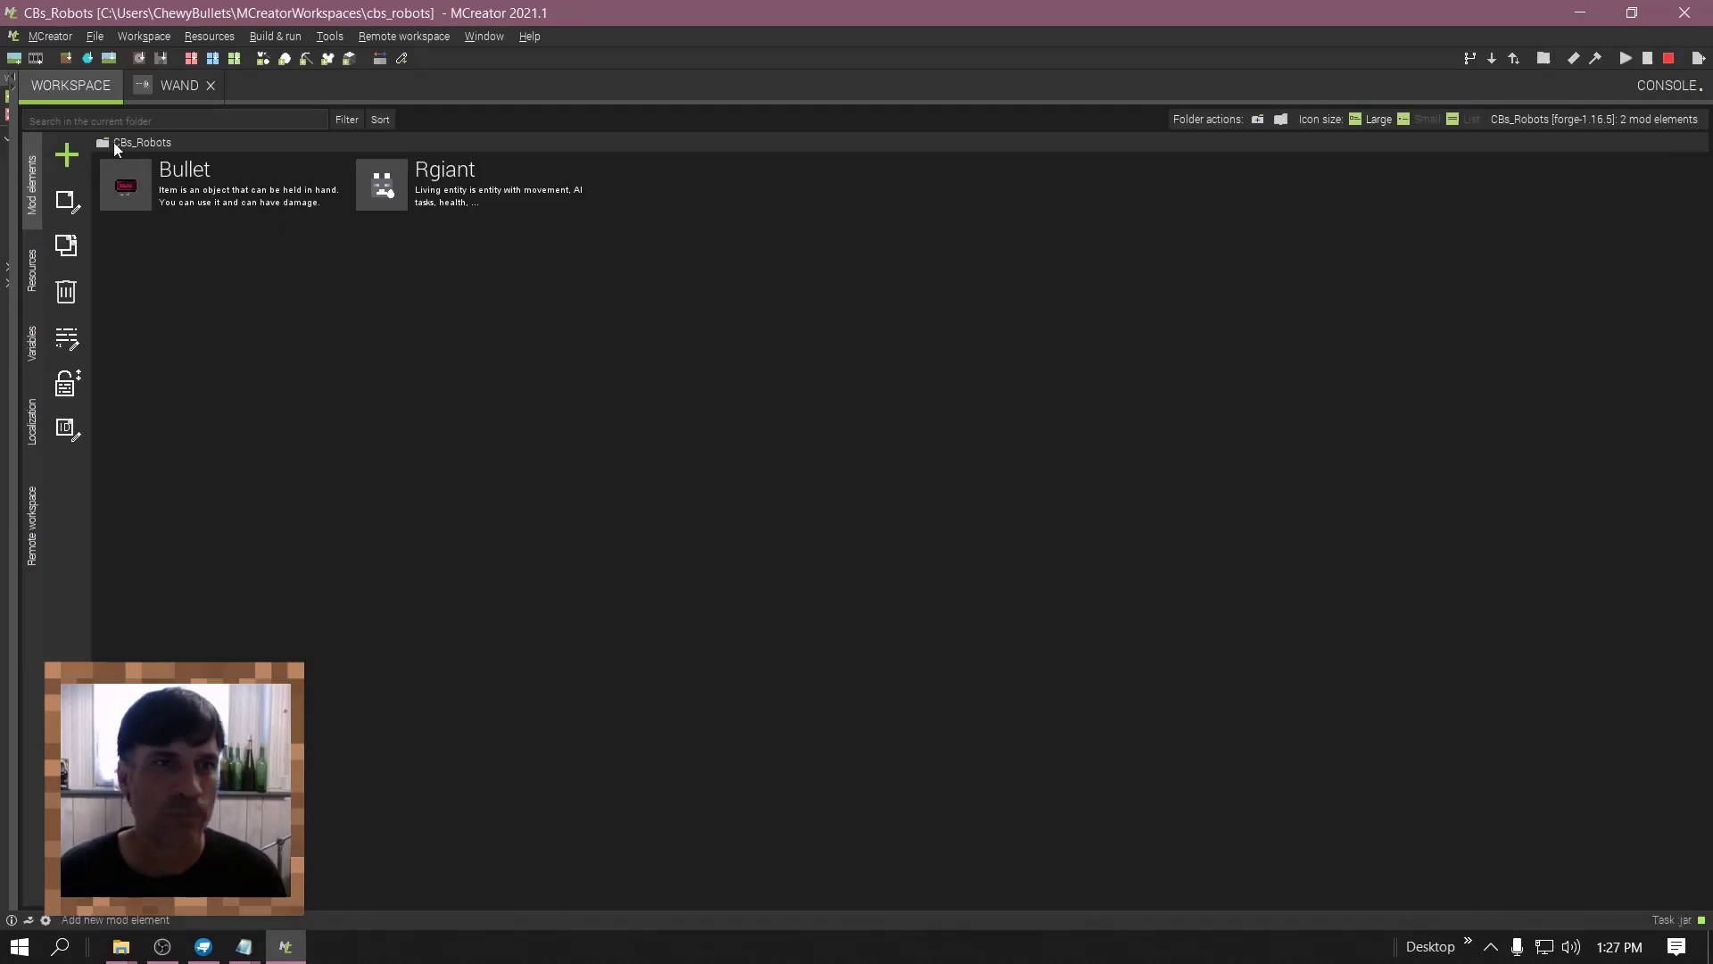
- Assign the Bullet item as the Wand's bullet texture, enable bullet particles, and save the mod element
left_click(164, 99)
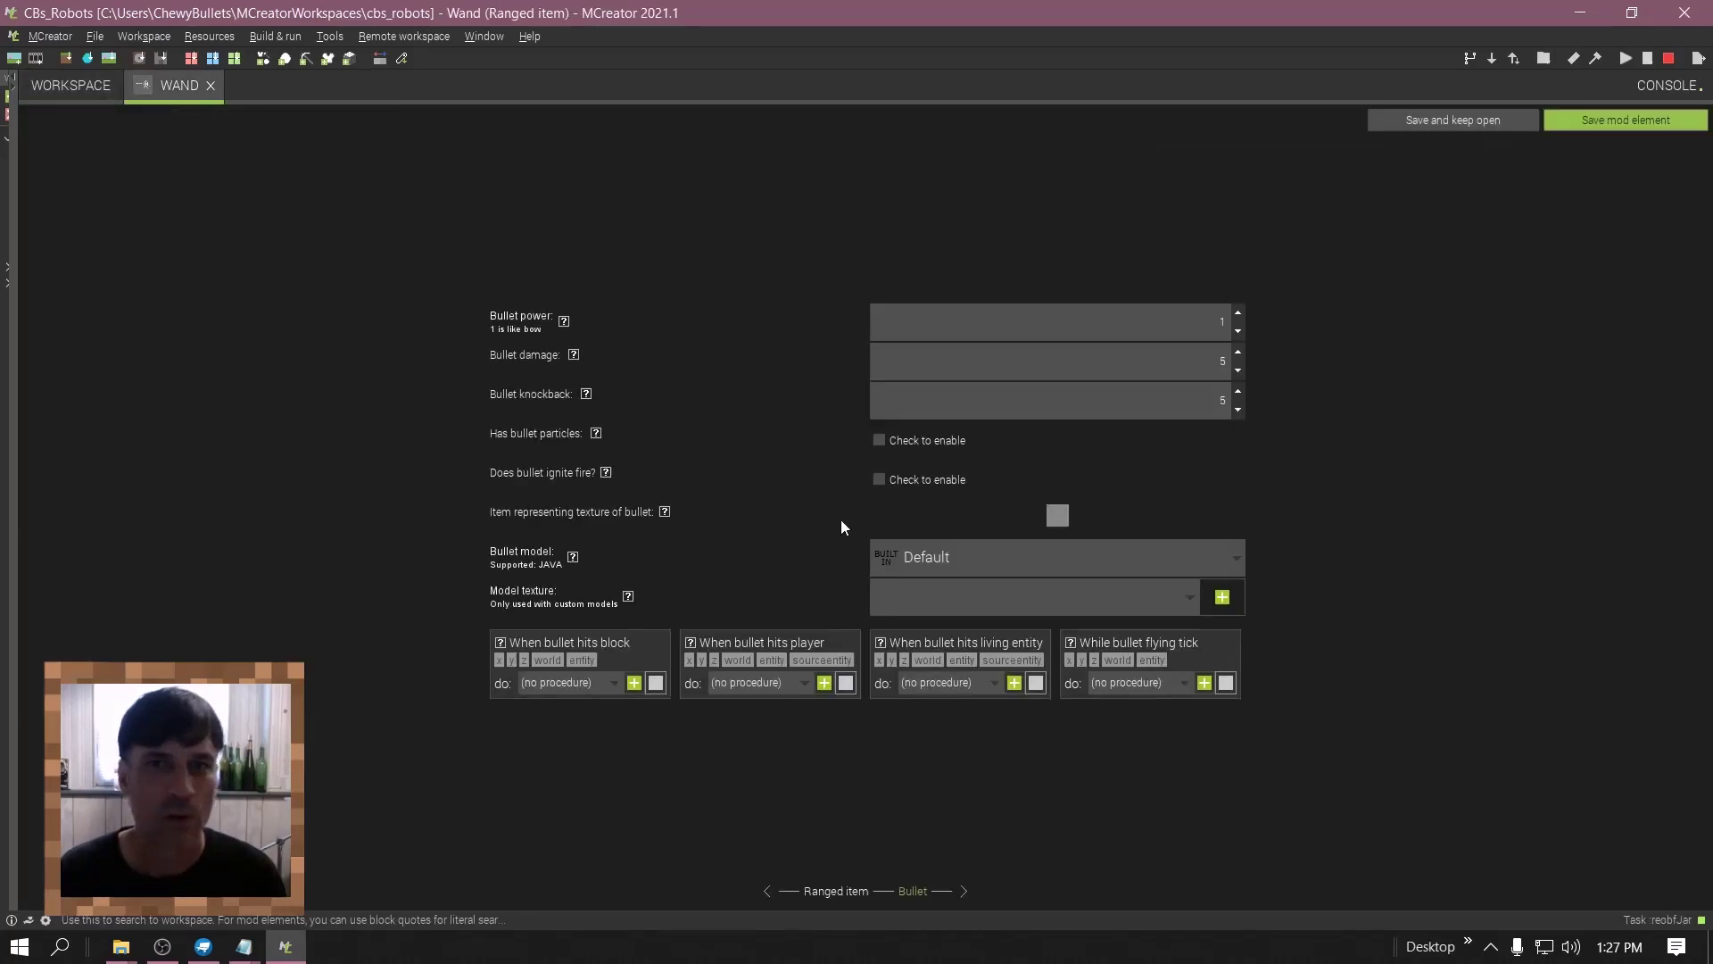
left_click(1058, 516)
double_click(492, 349)
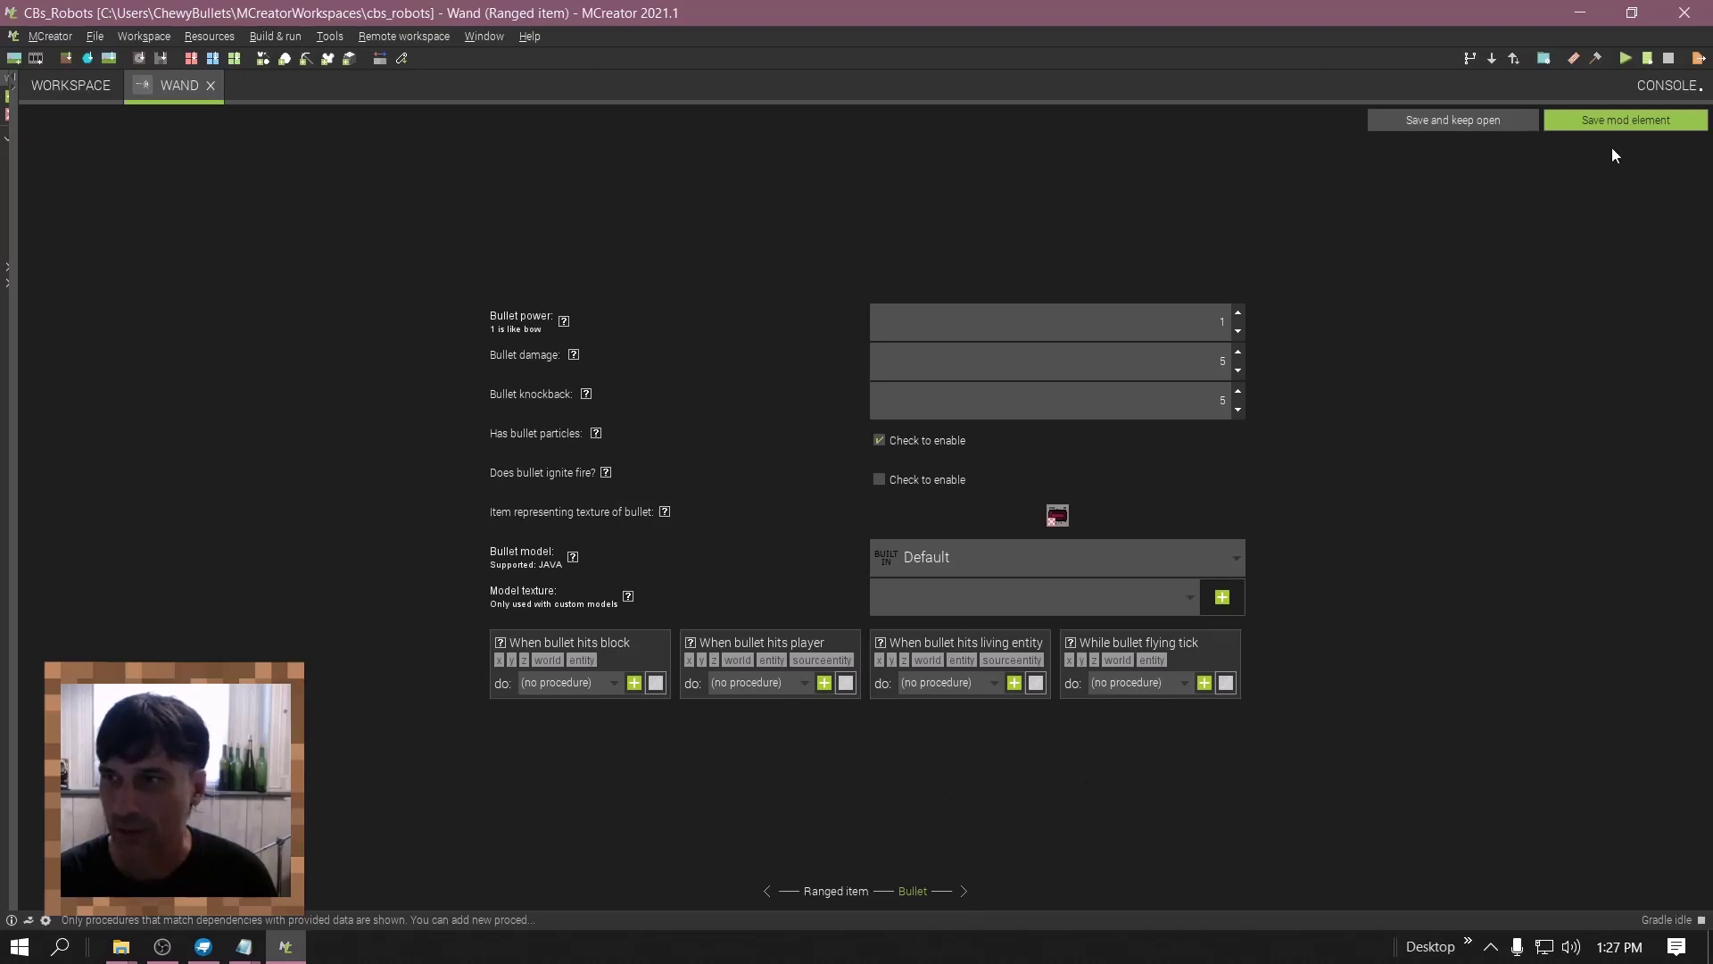
left_click(1610, 119)
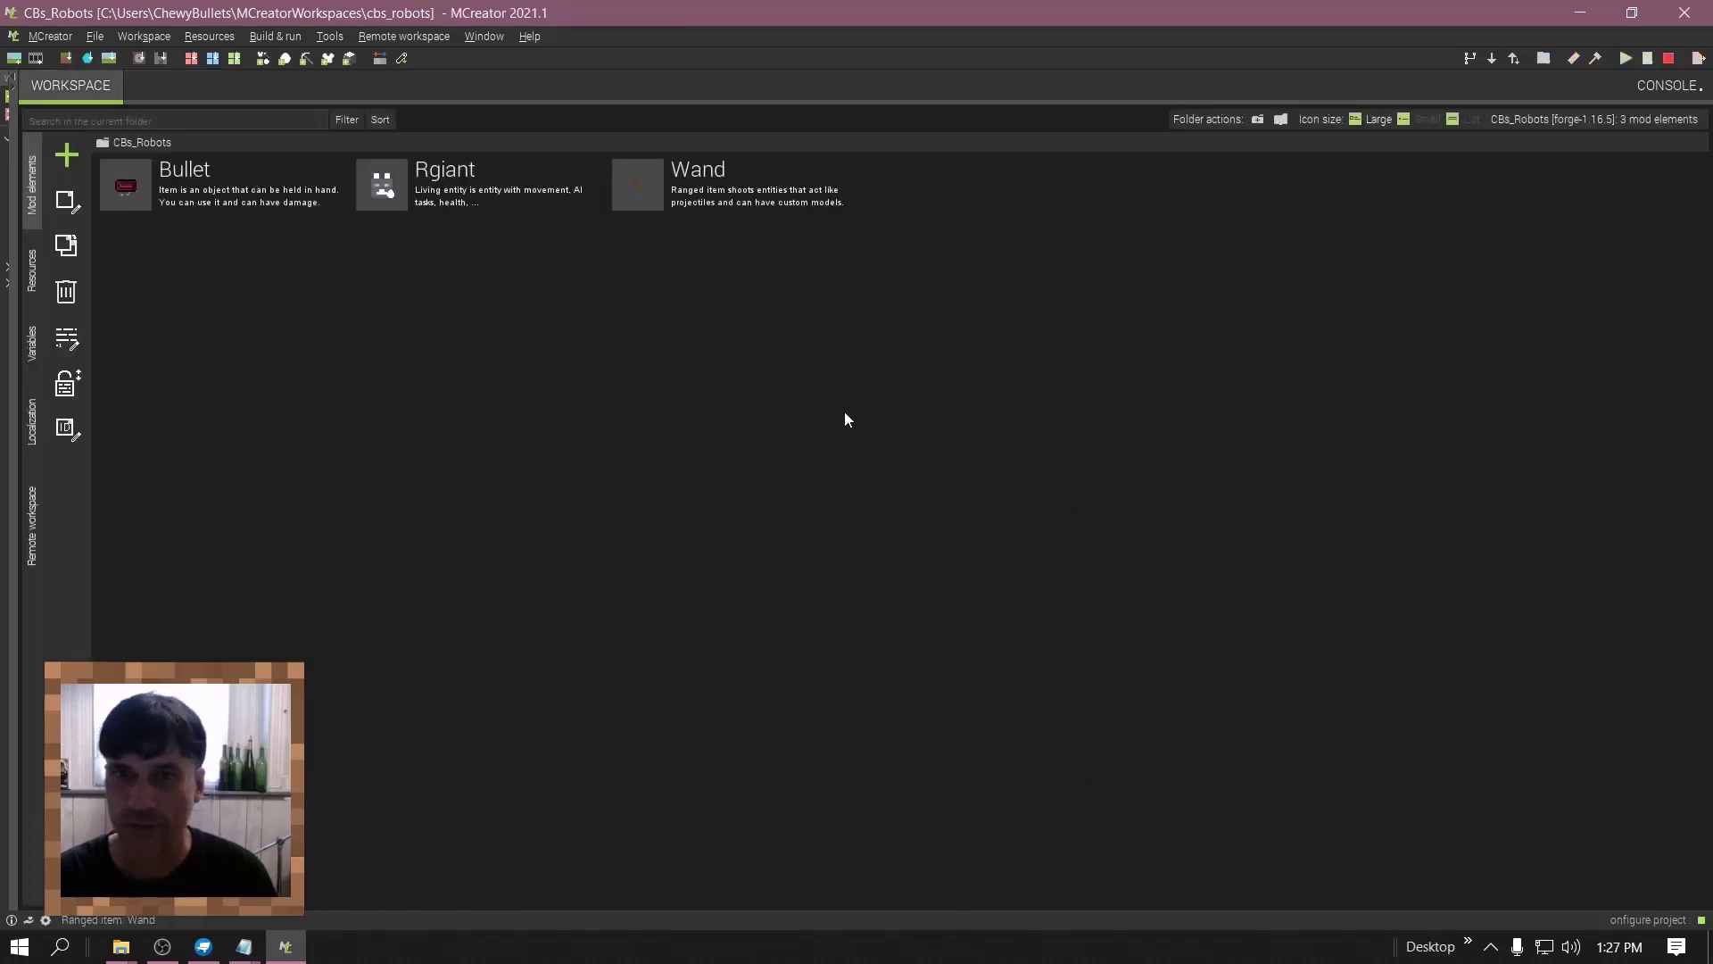
- Open the Rgiant living entity for editing and set its model bounding box height to 8
double_click(413, 190)
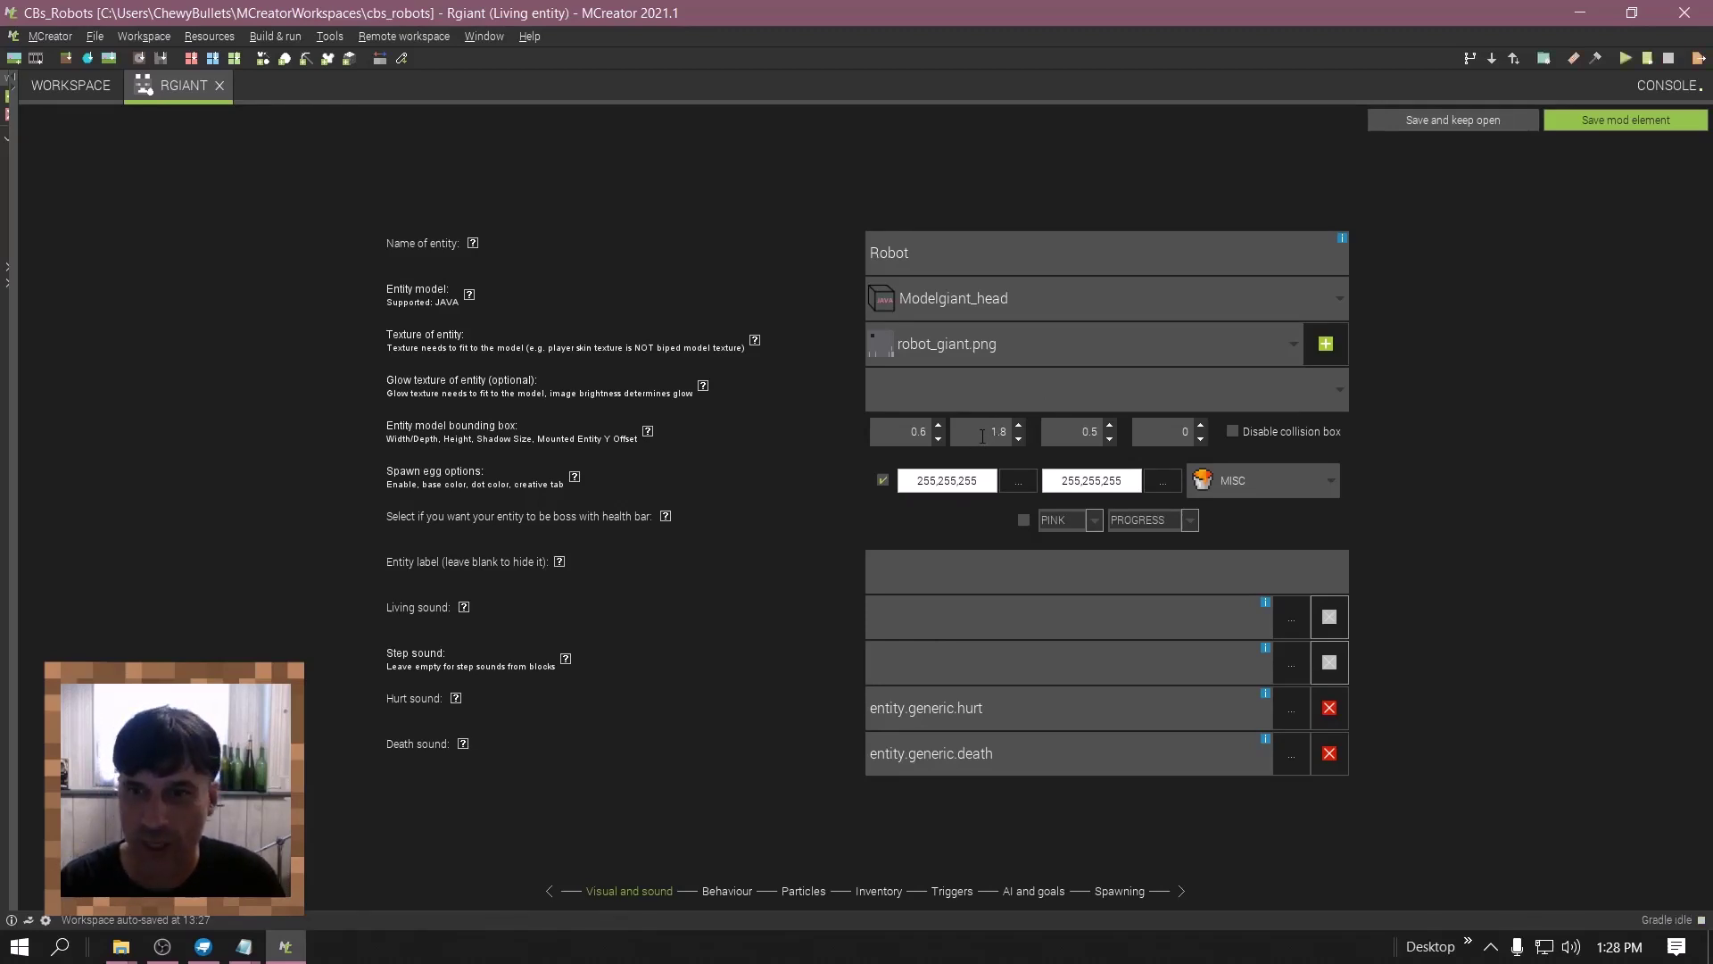
double_click(992, 433)
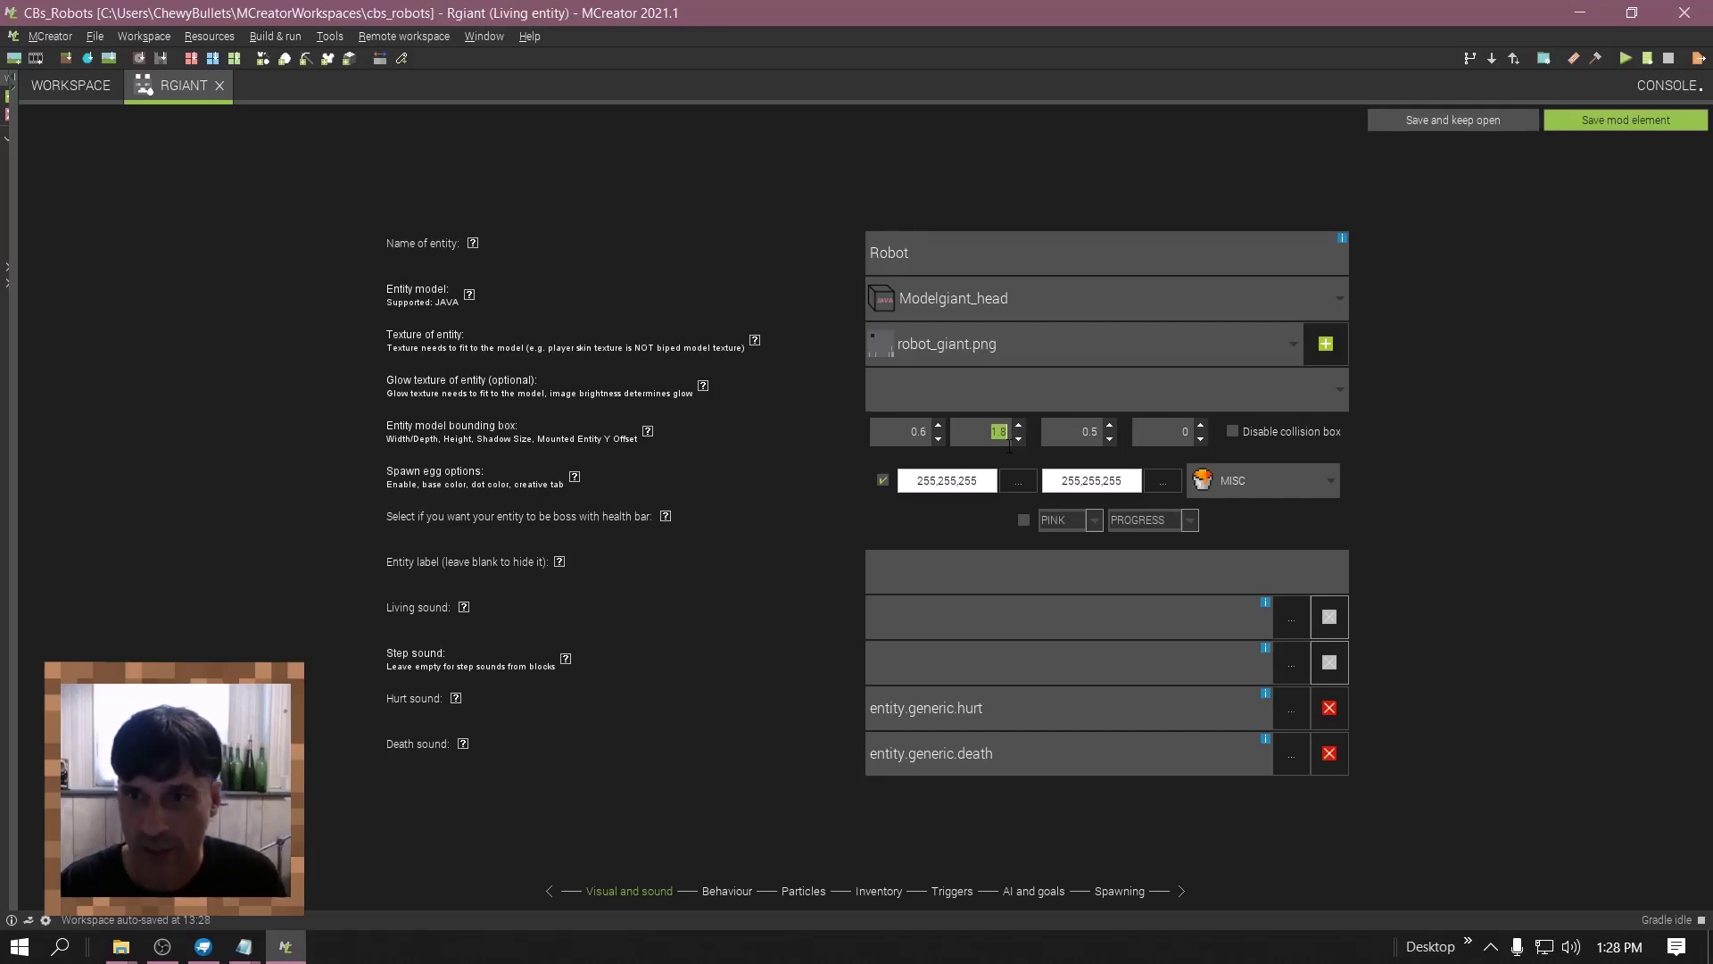
type("8")
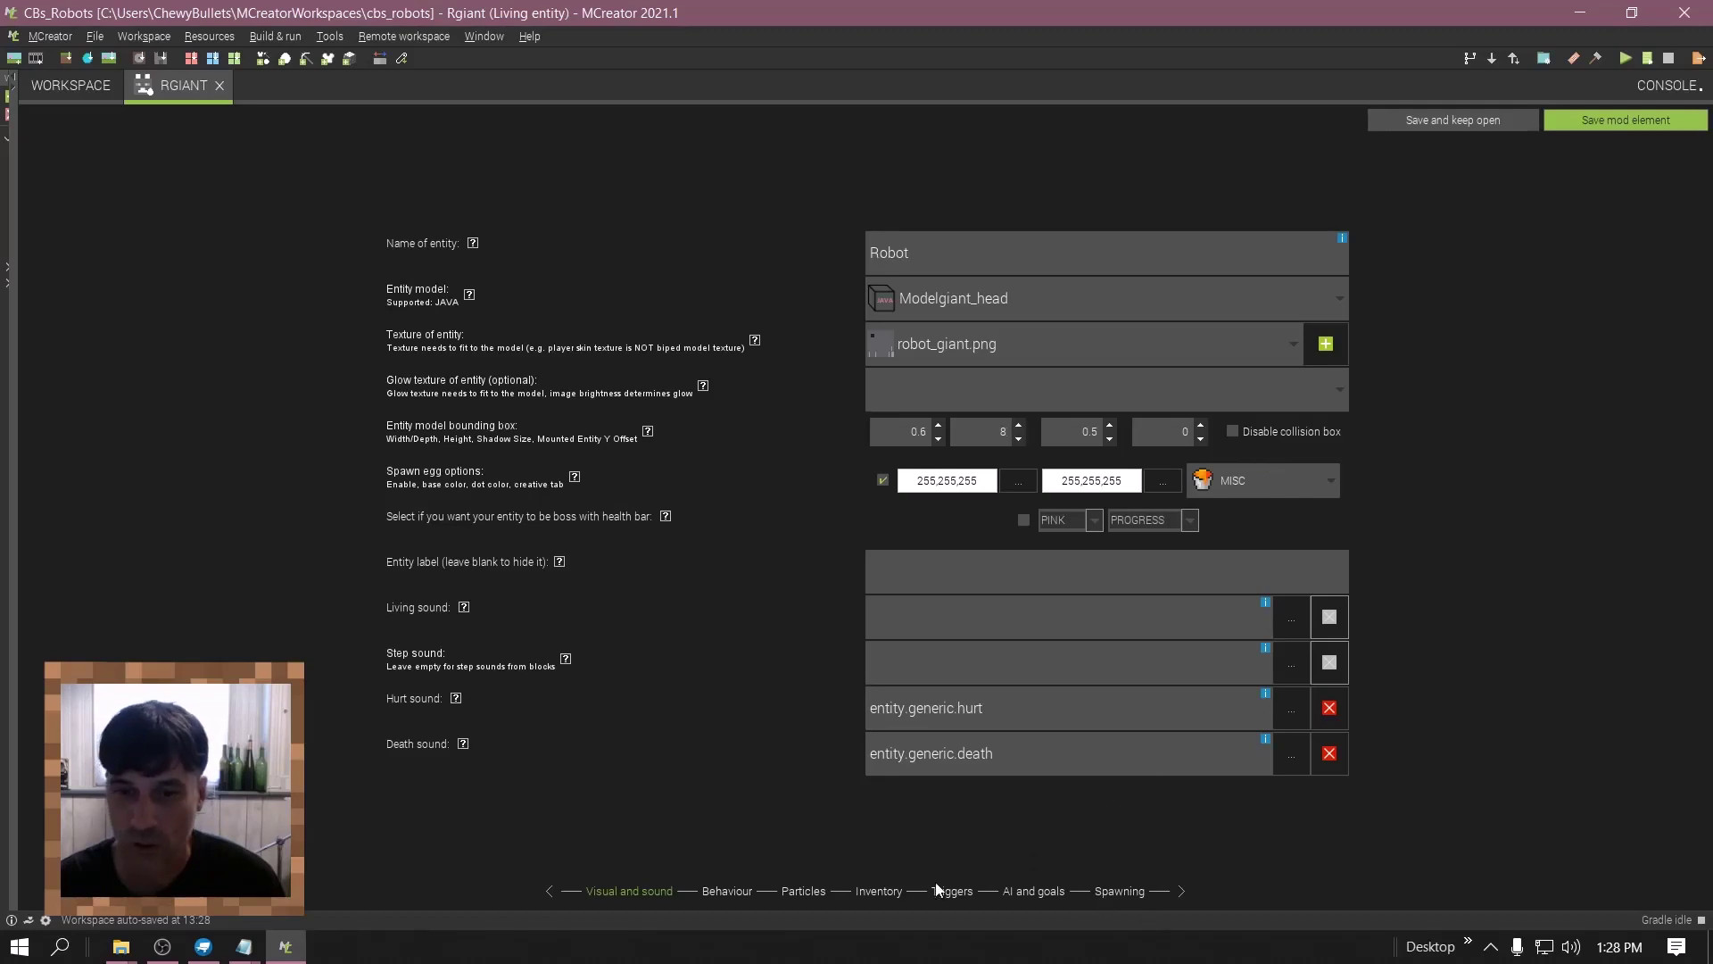
- Enable ranged attacks for the Rgiant entity with the Wand as its ranged item, and save the mod element
left_click(726, 890)
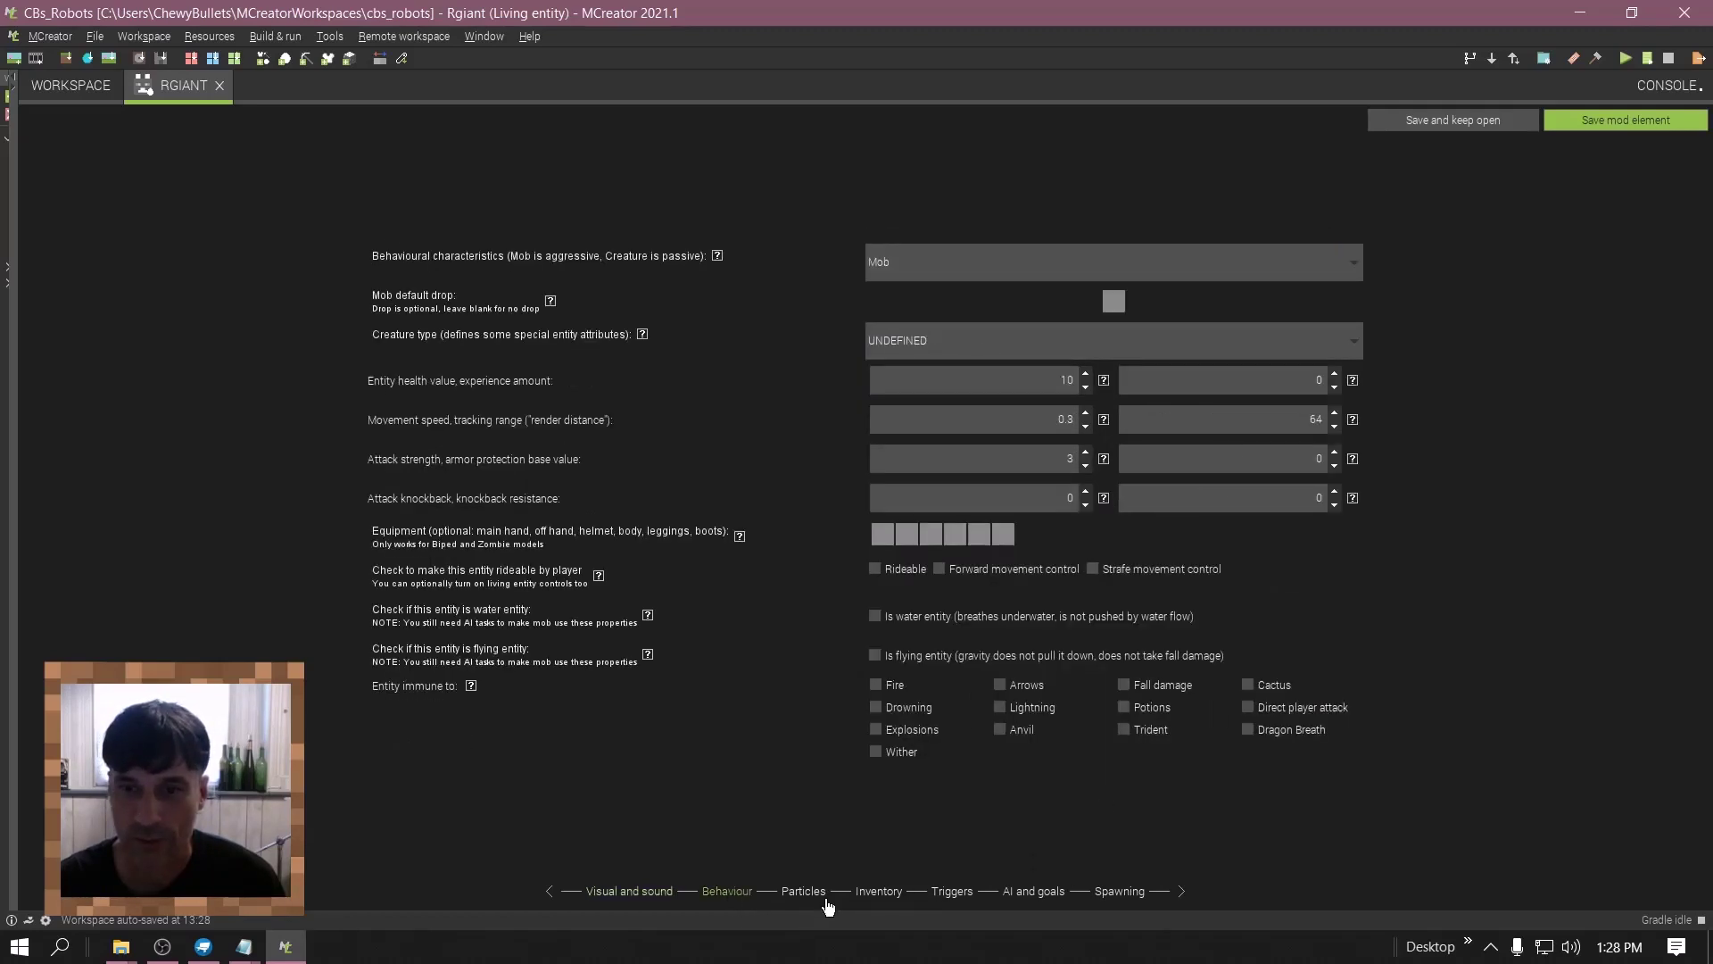
left_click(639, 891)
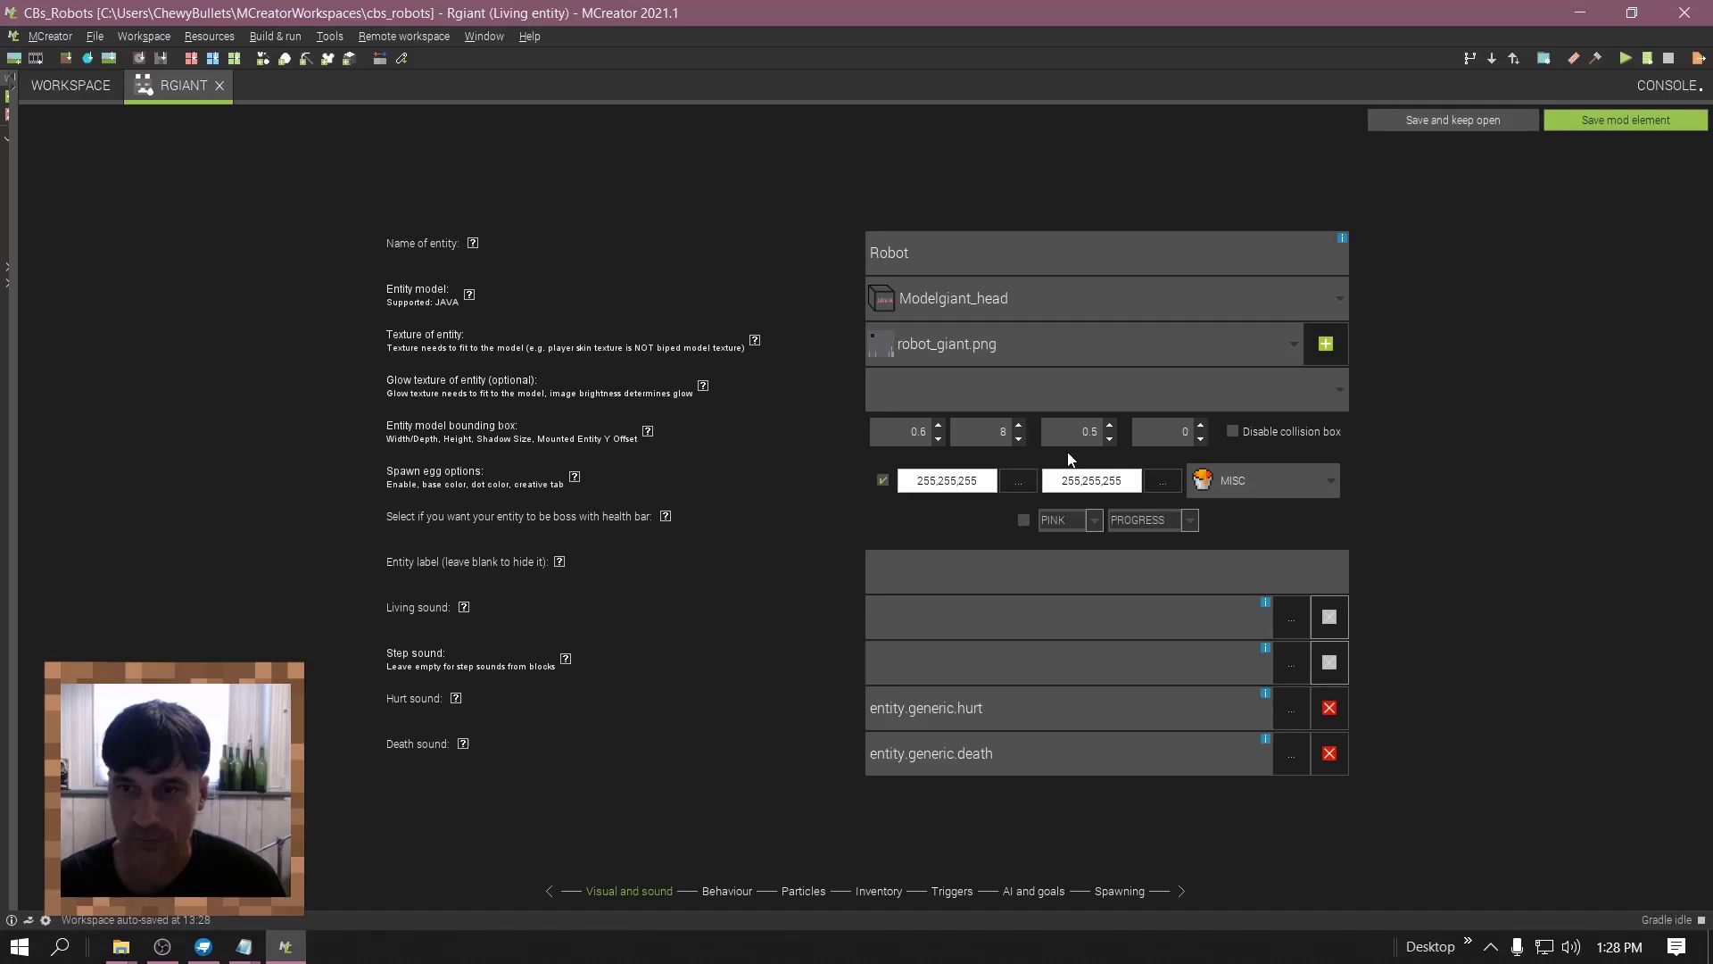
left_click(728, 891)
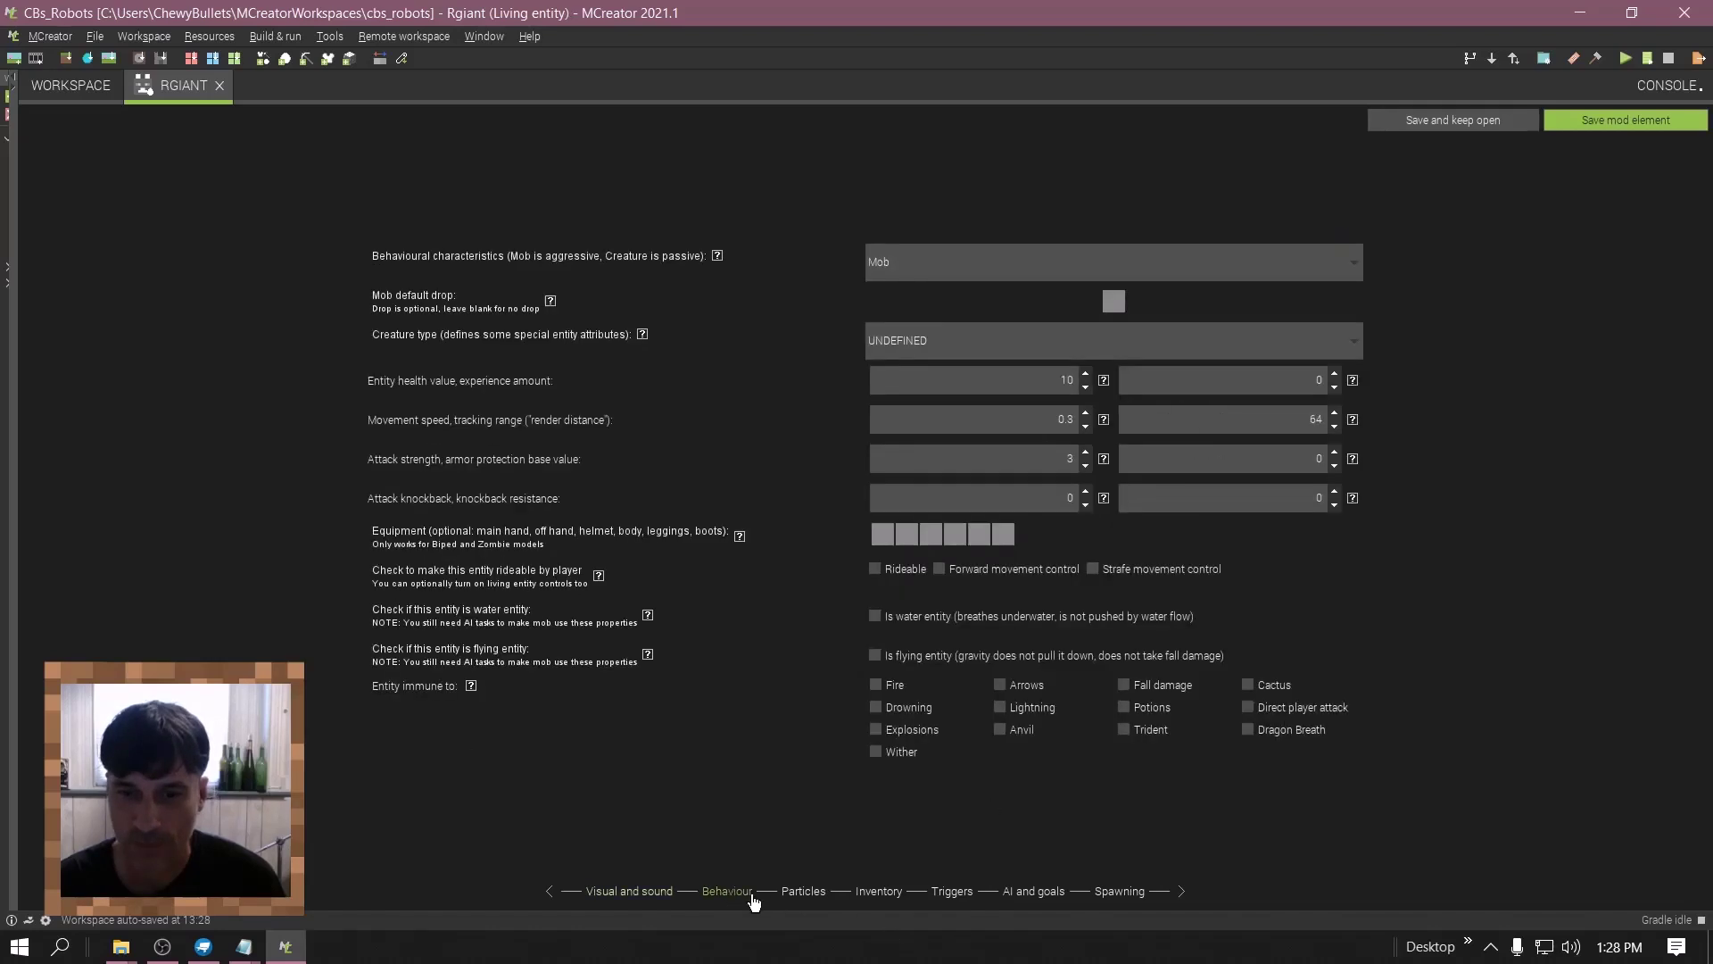
left_click(814, 900)
left_click(881, 898)
left_click(944, 898)
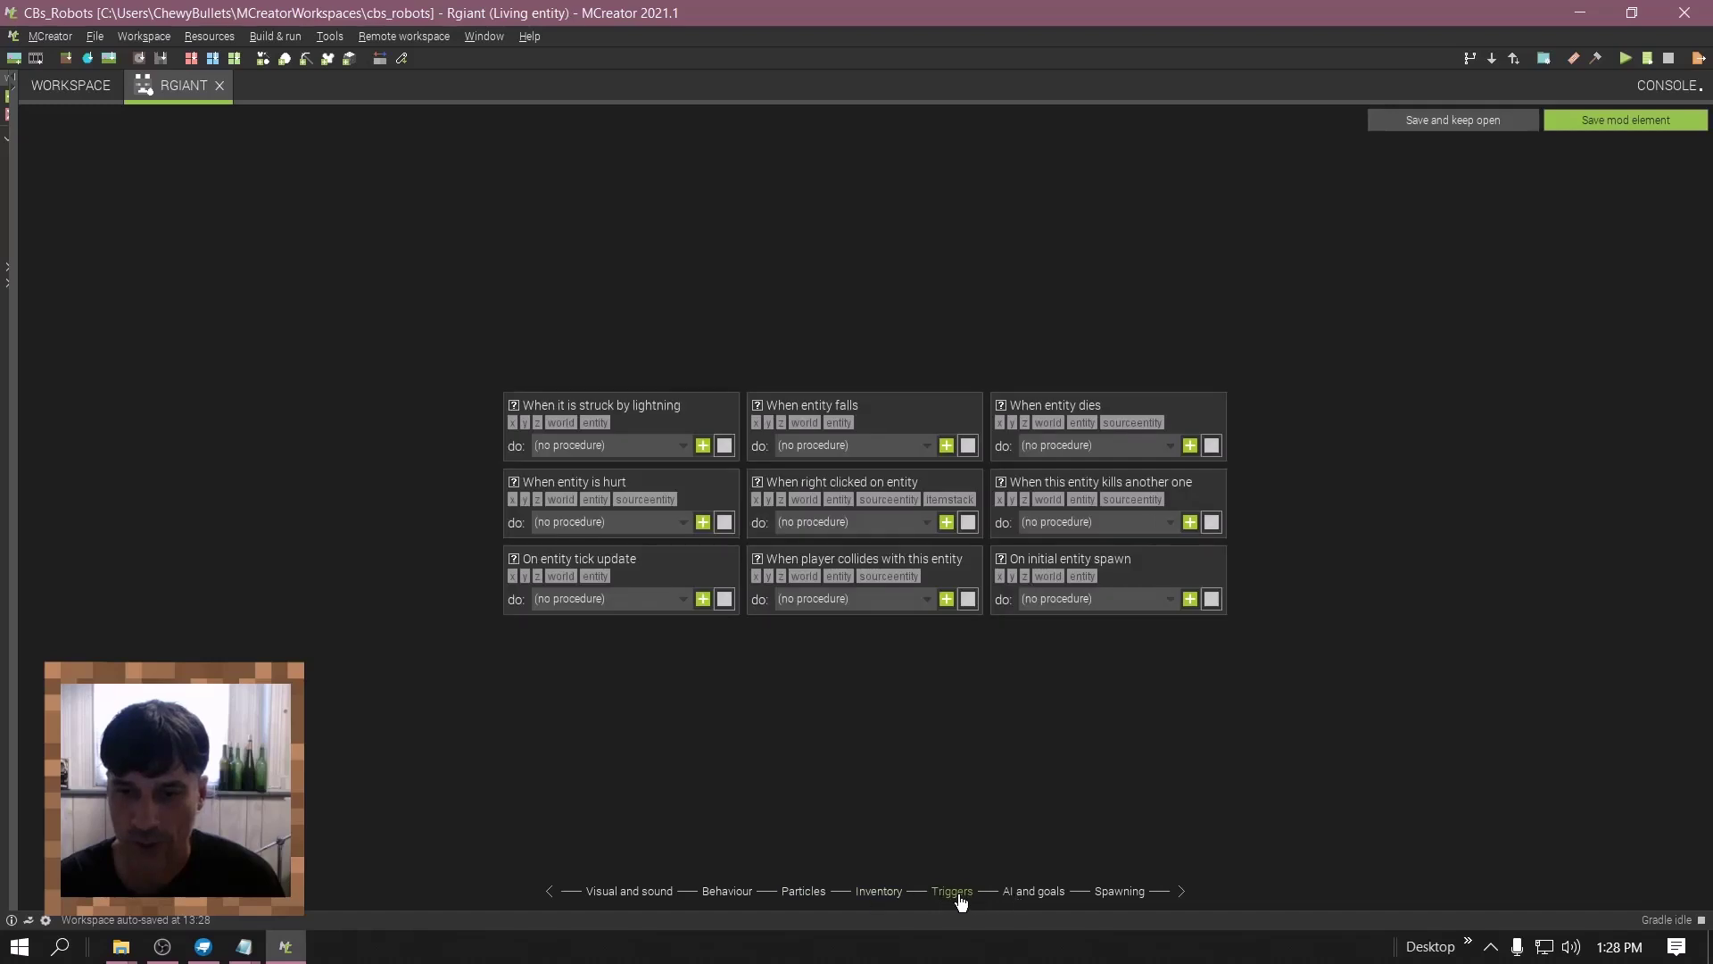
left_click(1017, 898)
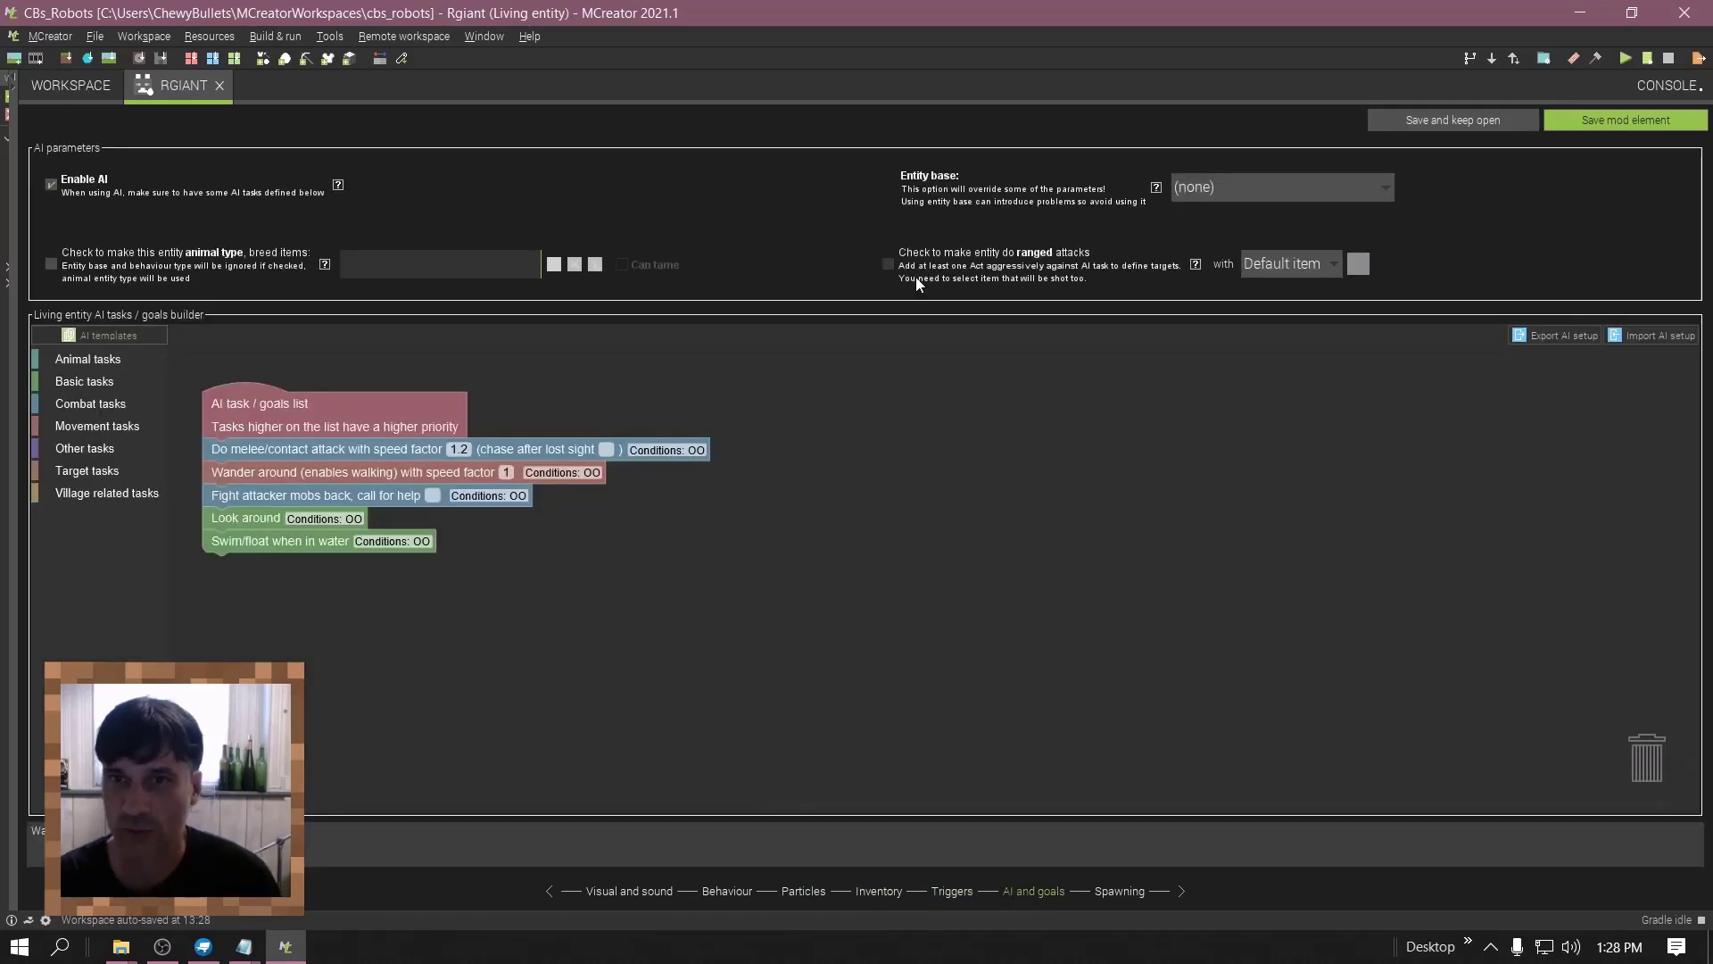
left_click(1299, 262)
left_click(1260, 309)
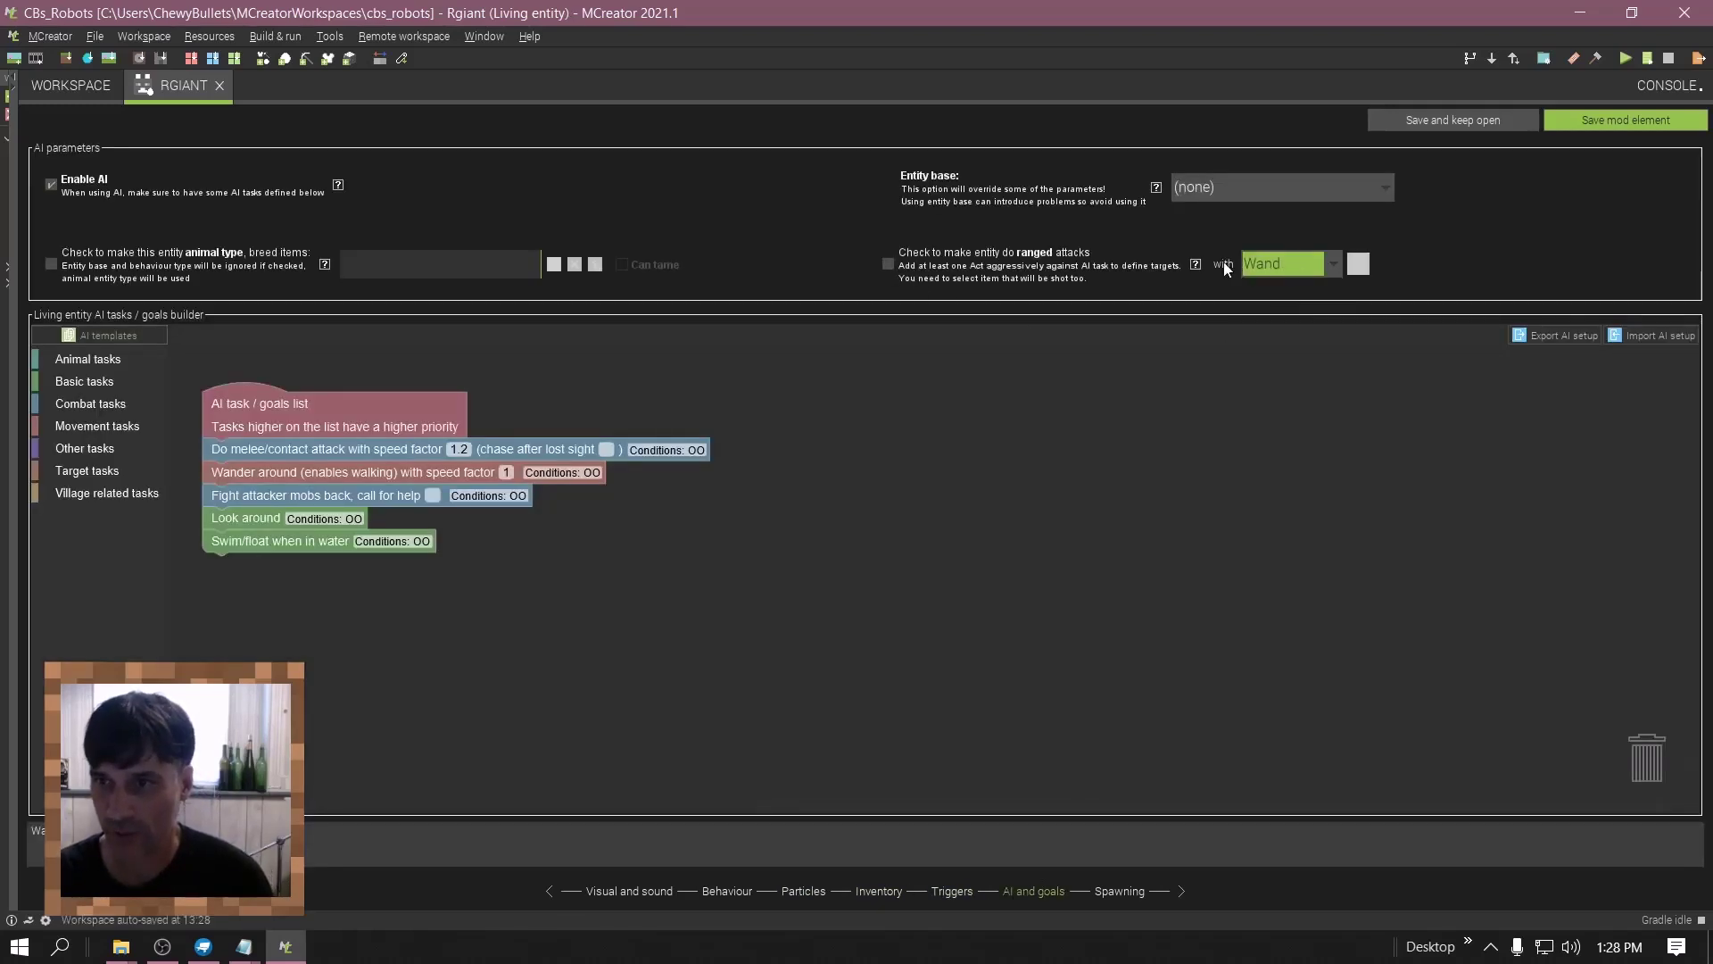
left_click(888, 264)
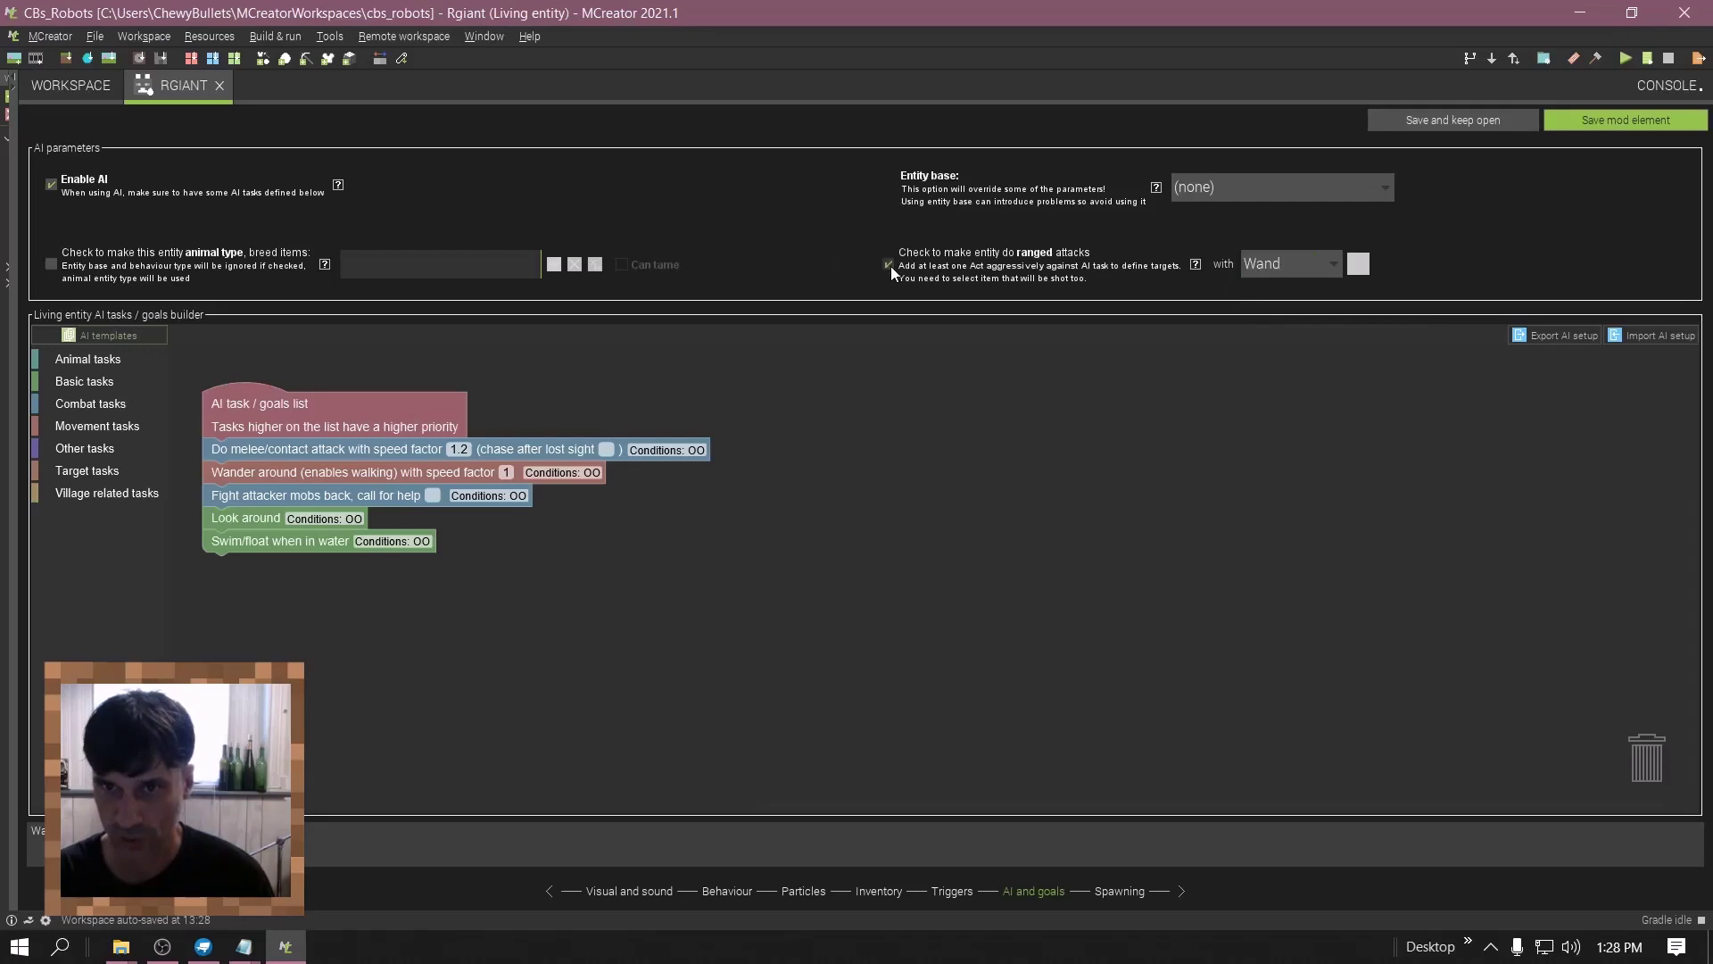
left_click(1635, 127)
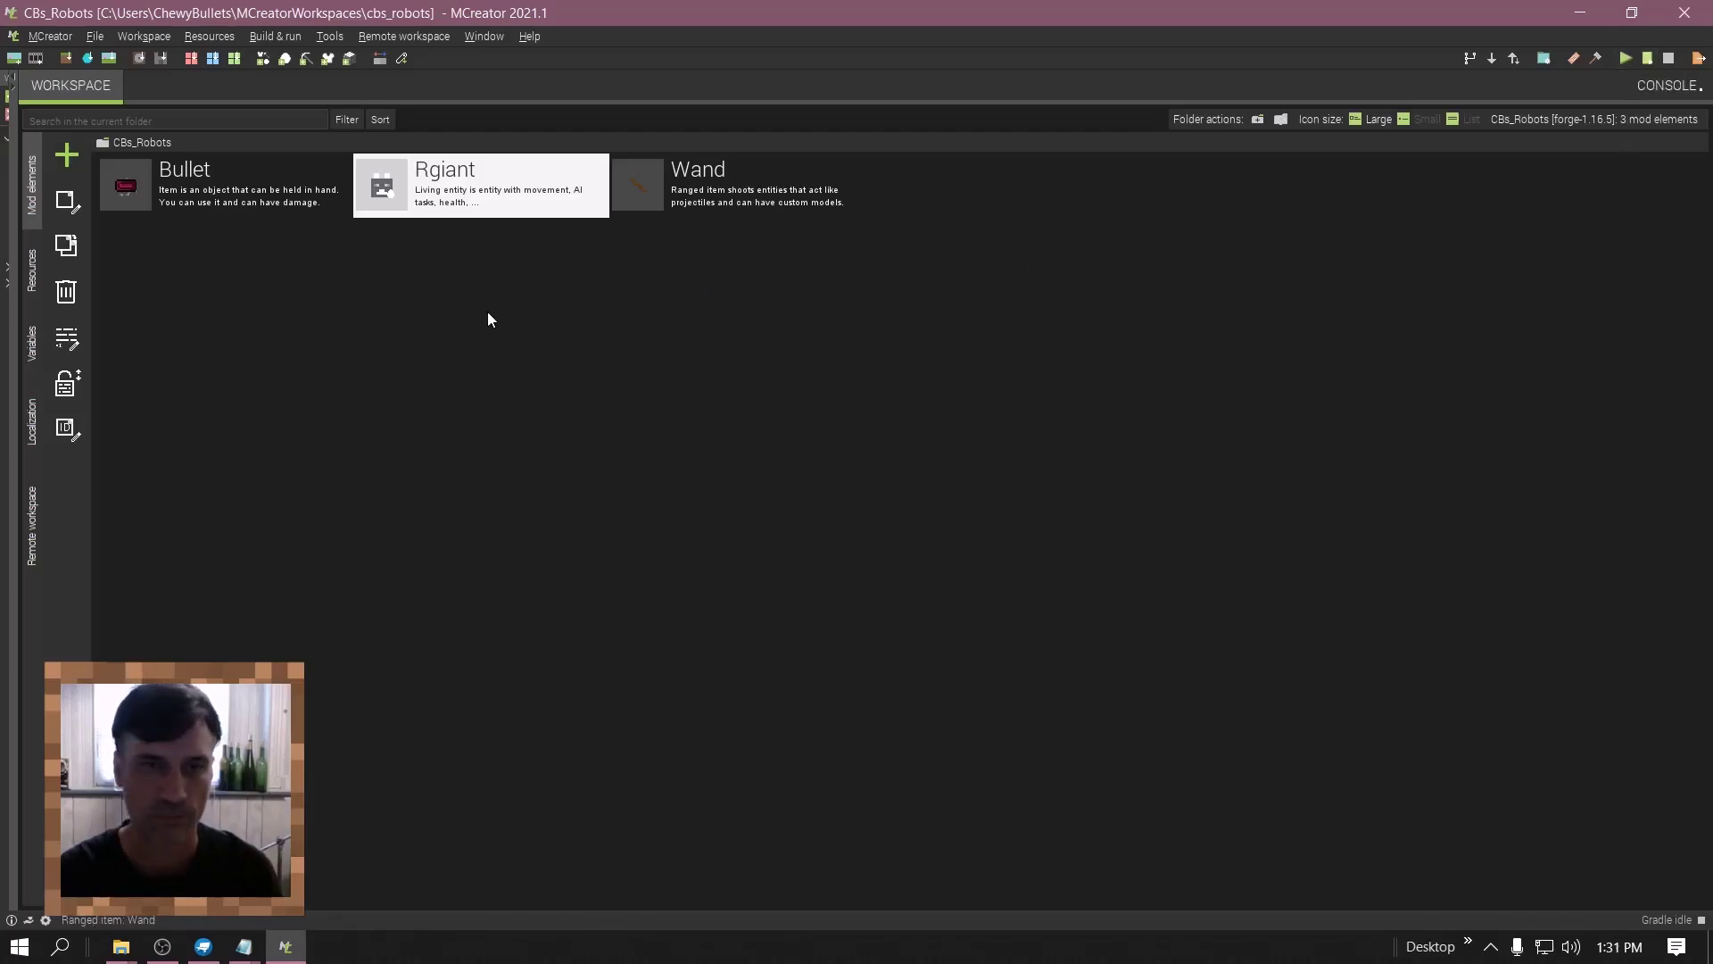
- Replace Rgiant's AI tasks with the "Mob aggressive towards player" template and attach its blocks to the AI task list
double_click(420, 195)
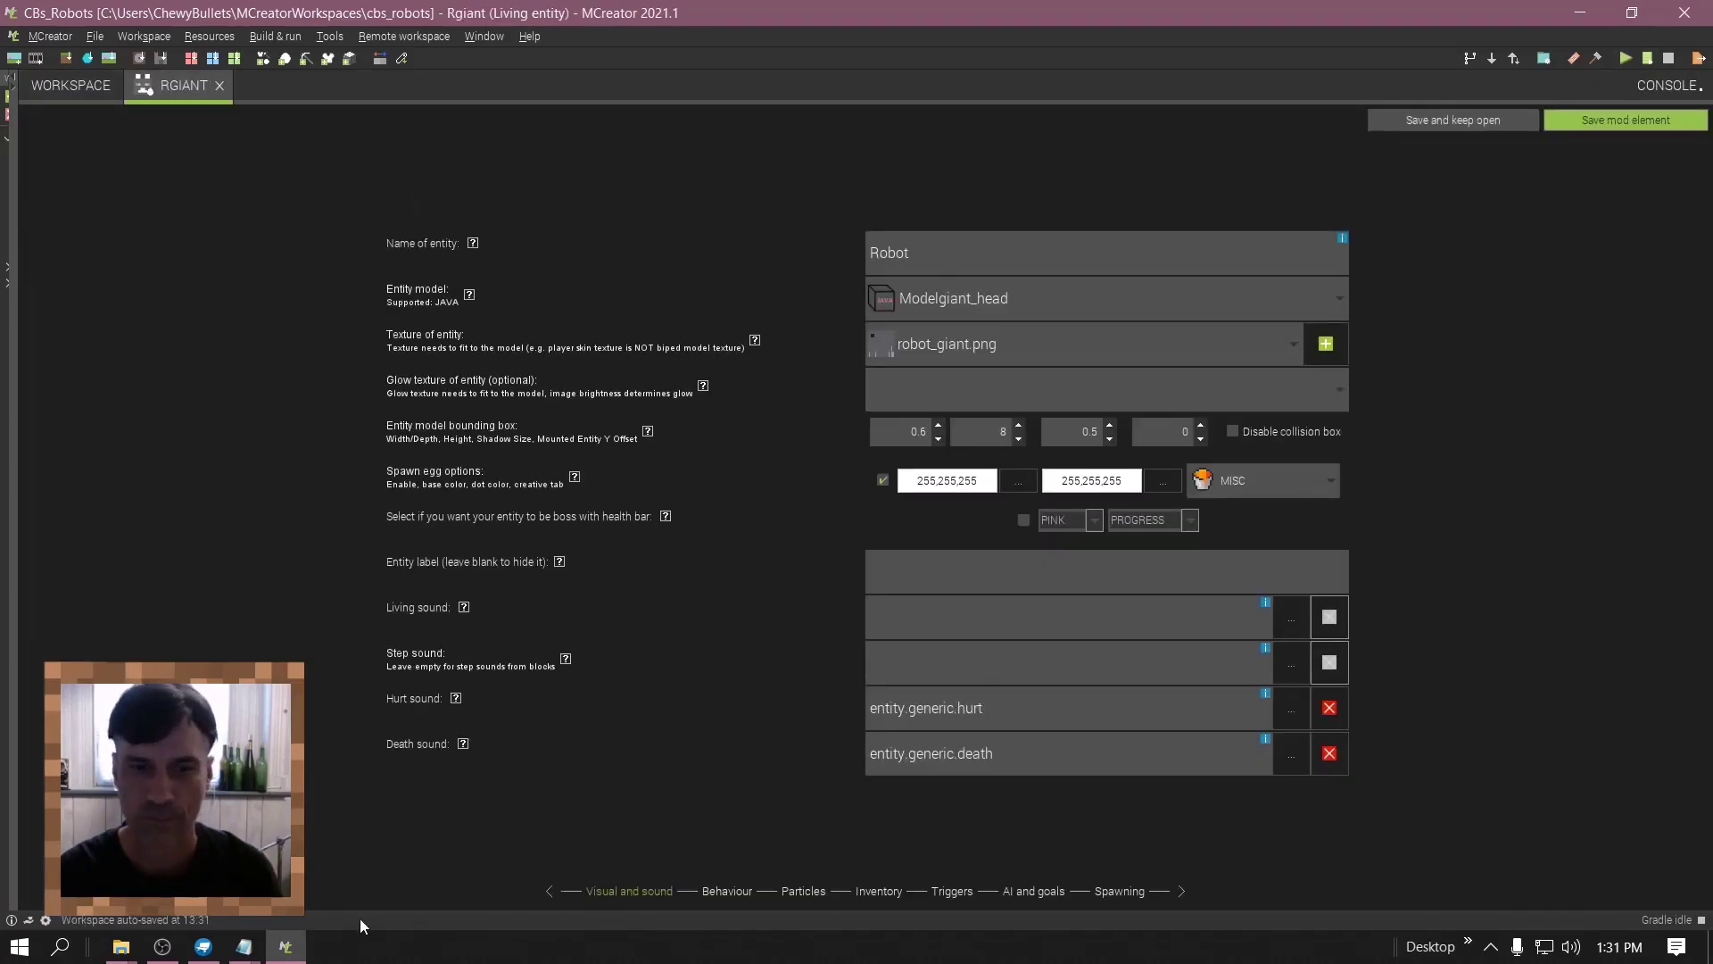
left_click(1035, 891)
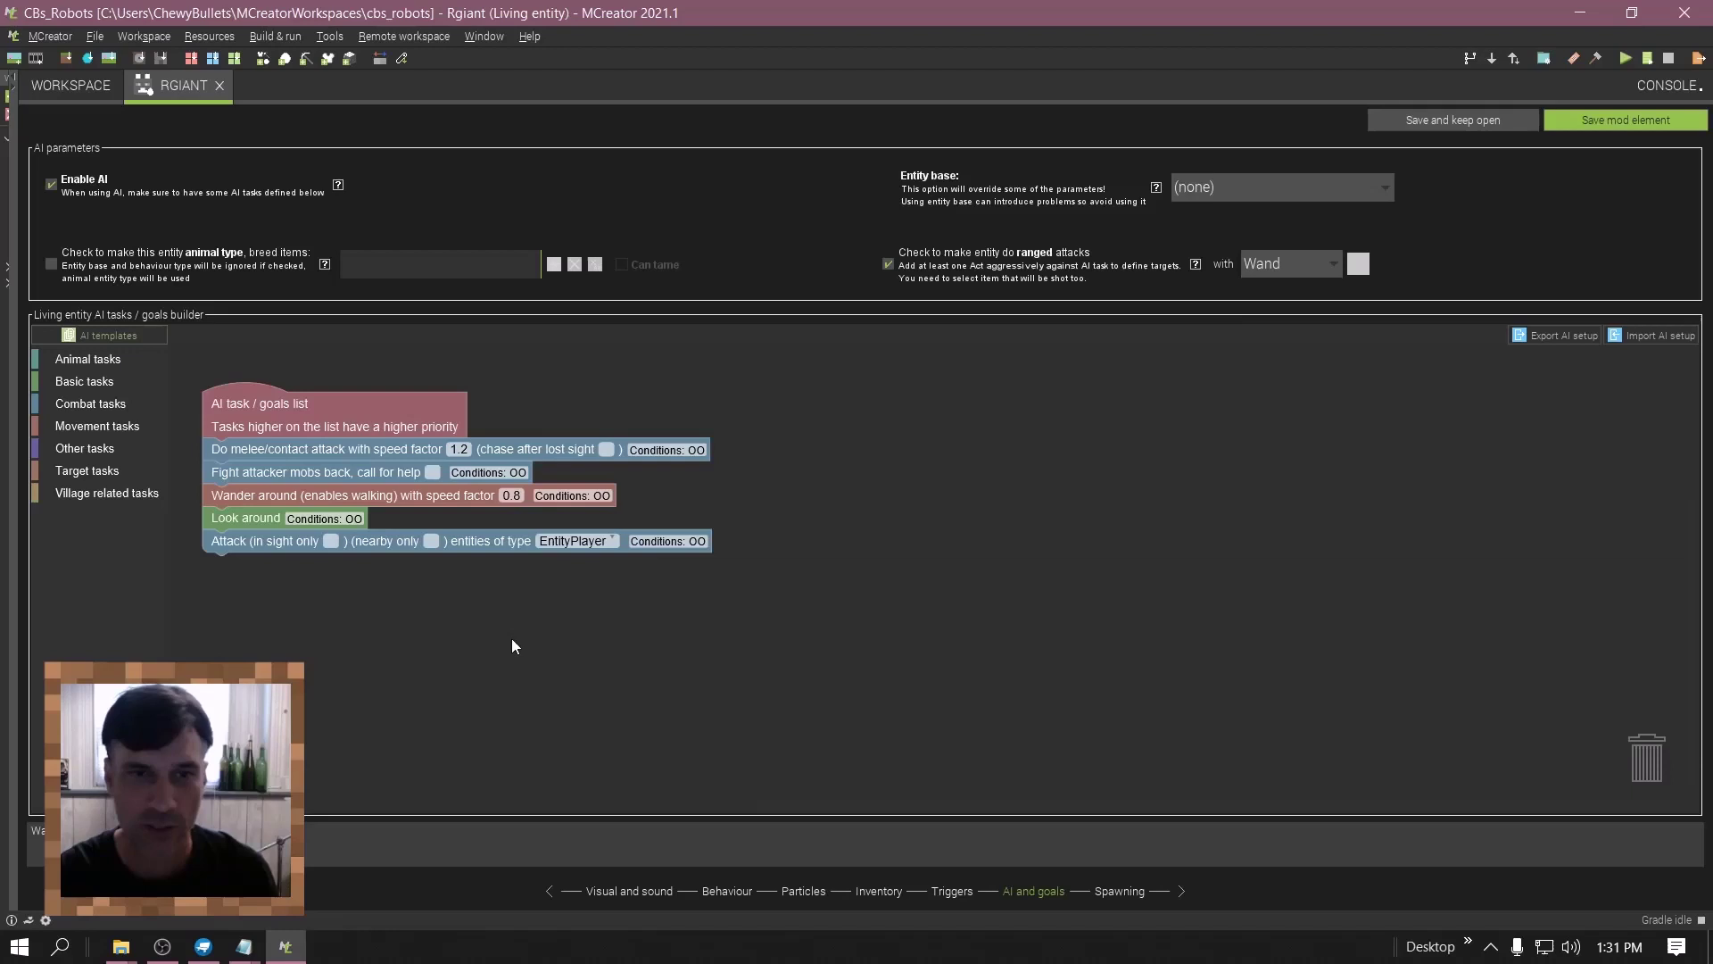
left_click_drag(232, 455, 1650, 727)
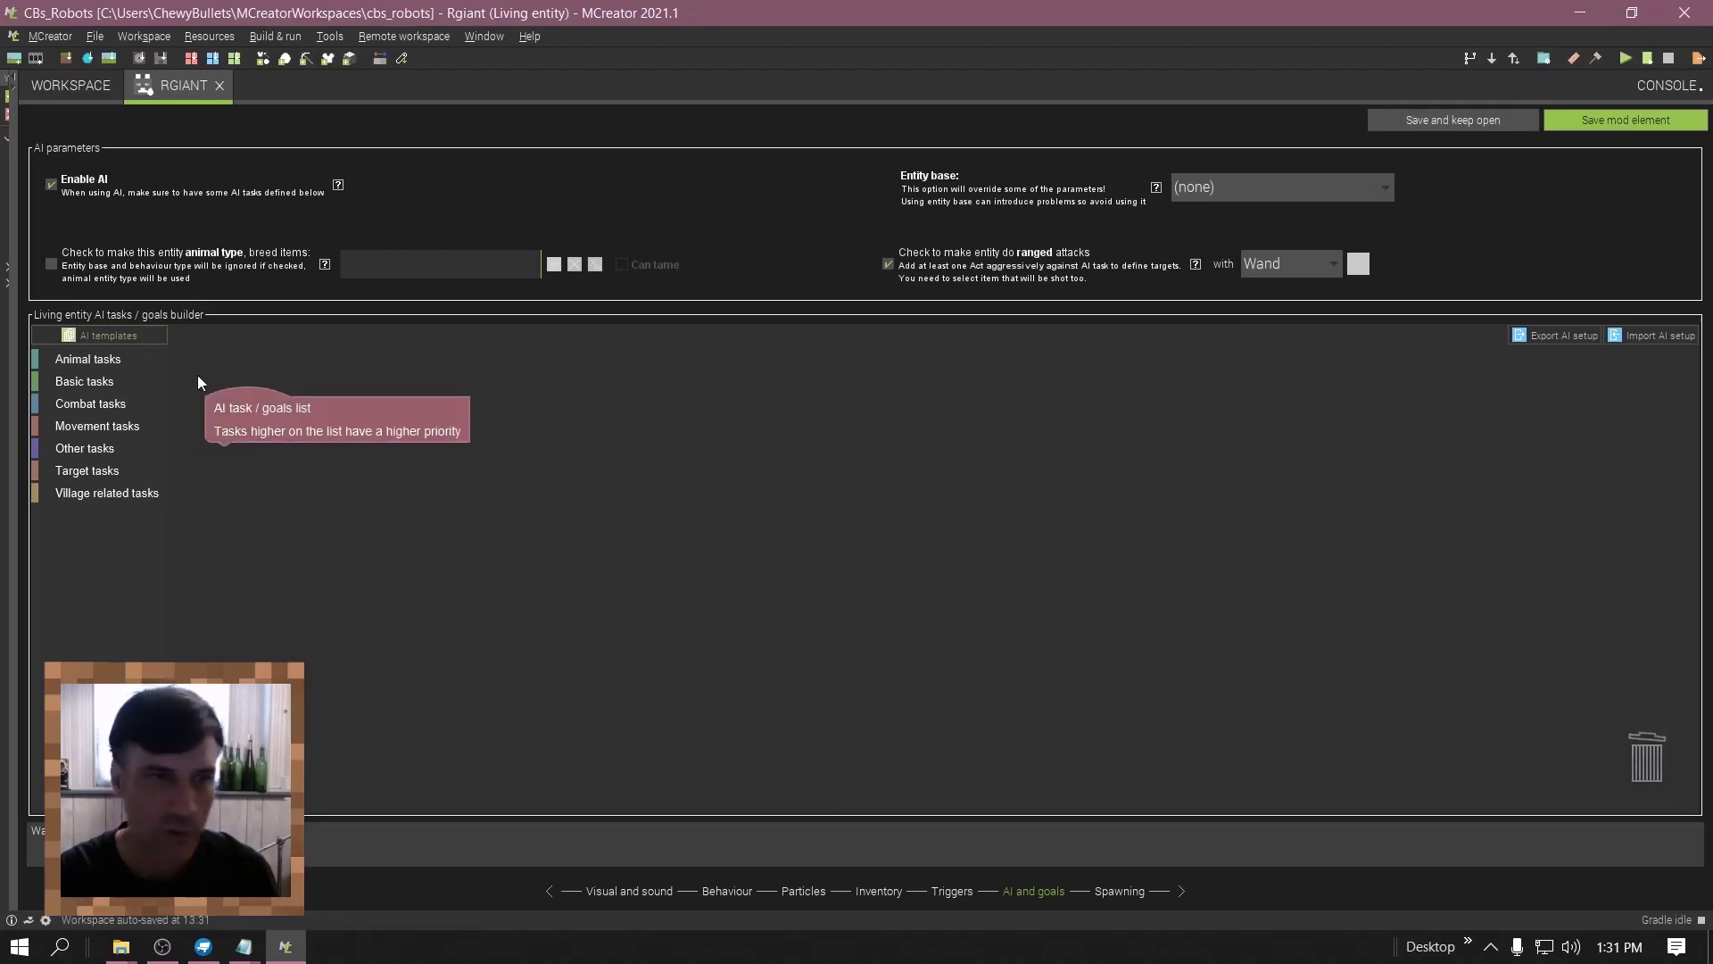
left_click(137, 339)
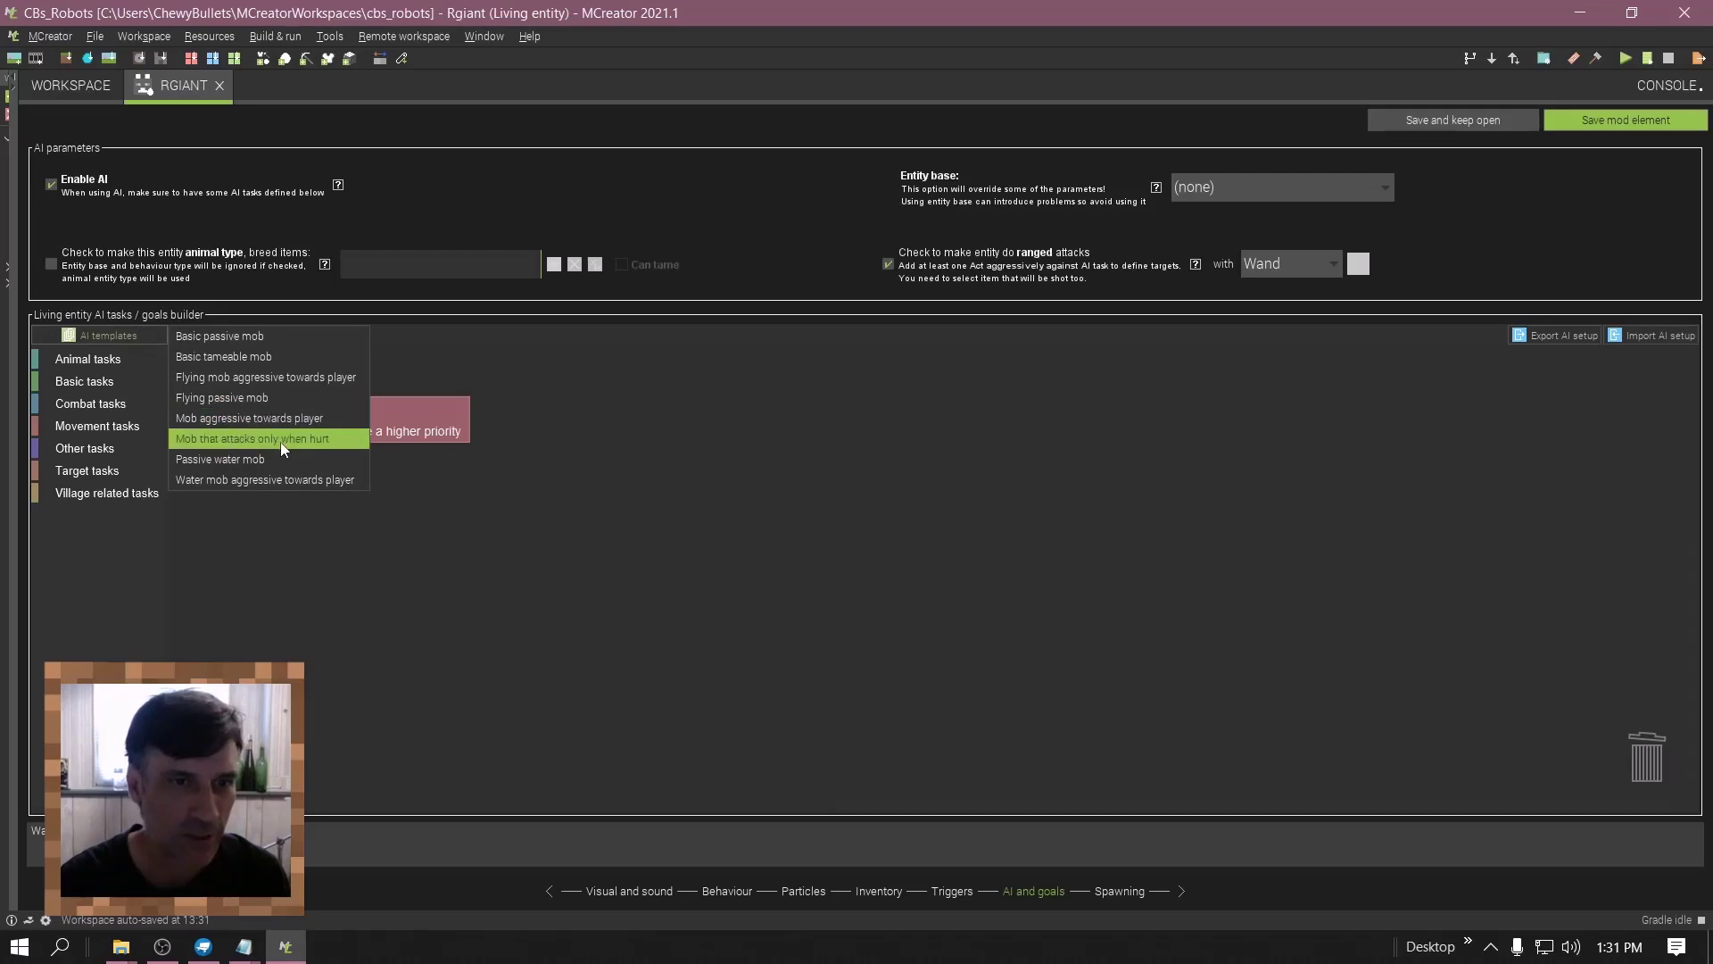
left_click(242, 419)
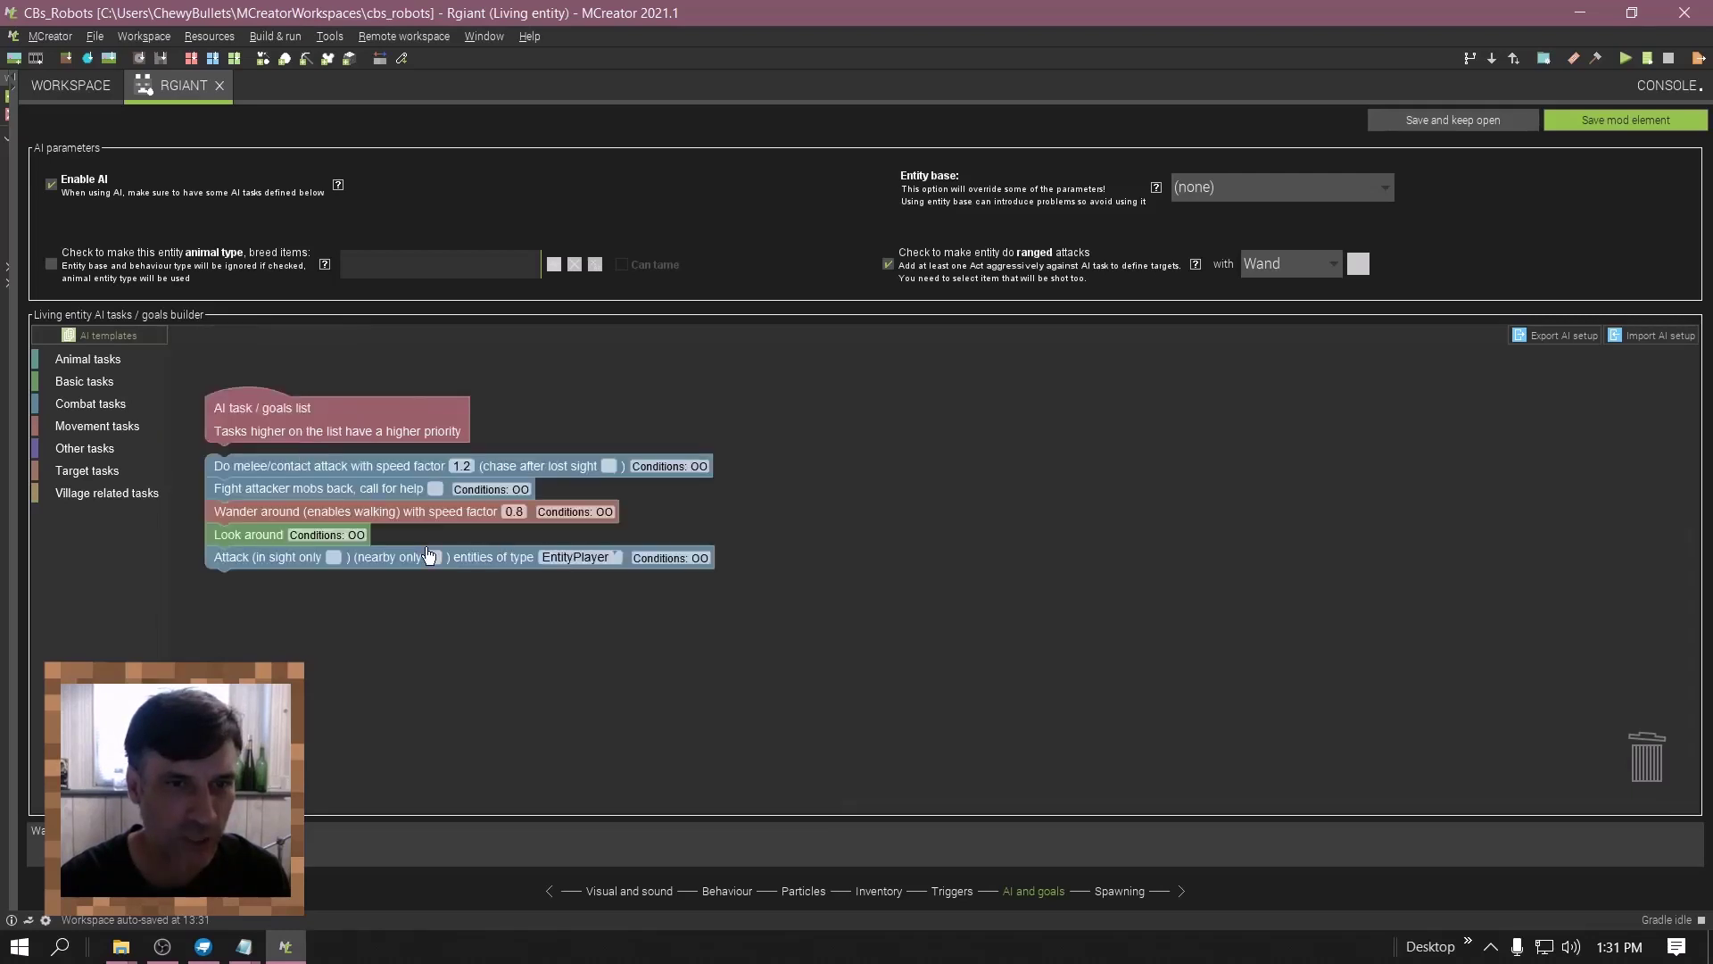
left_click_drag(242, 462, 242, 457)
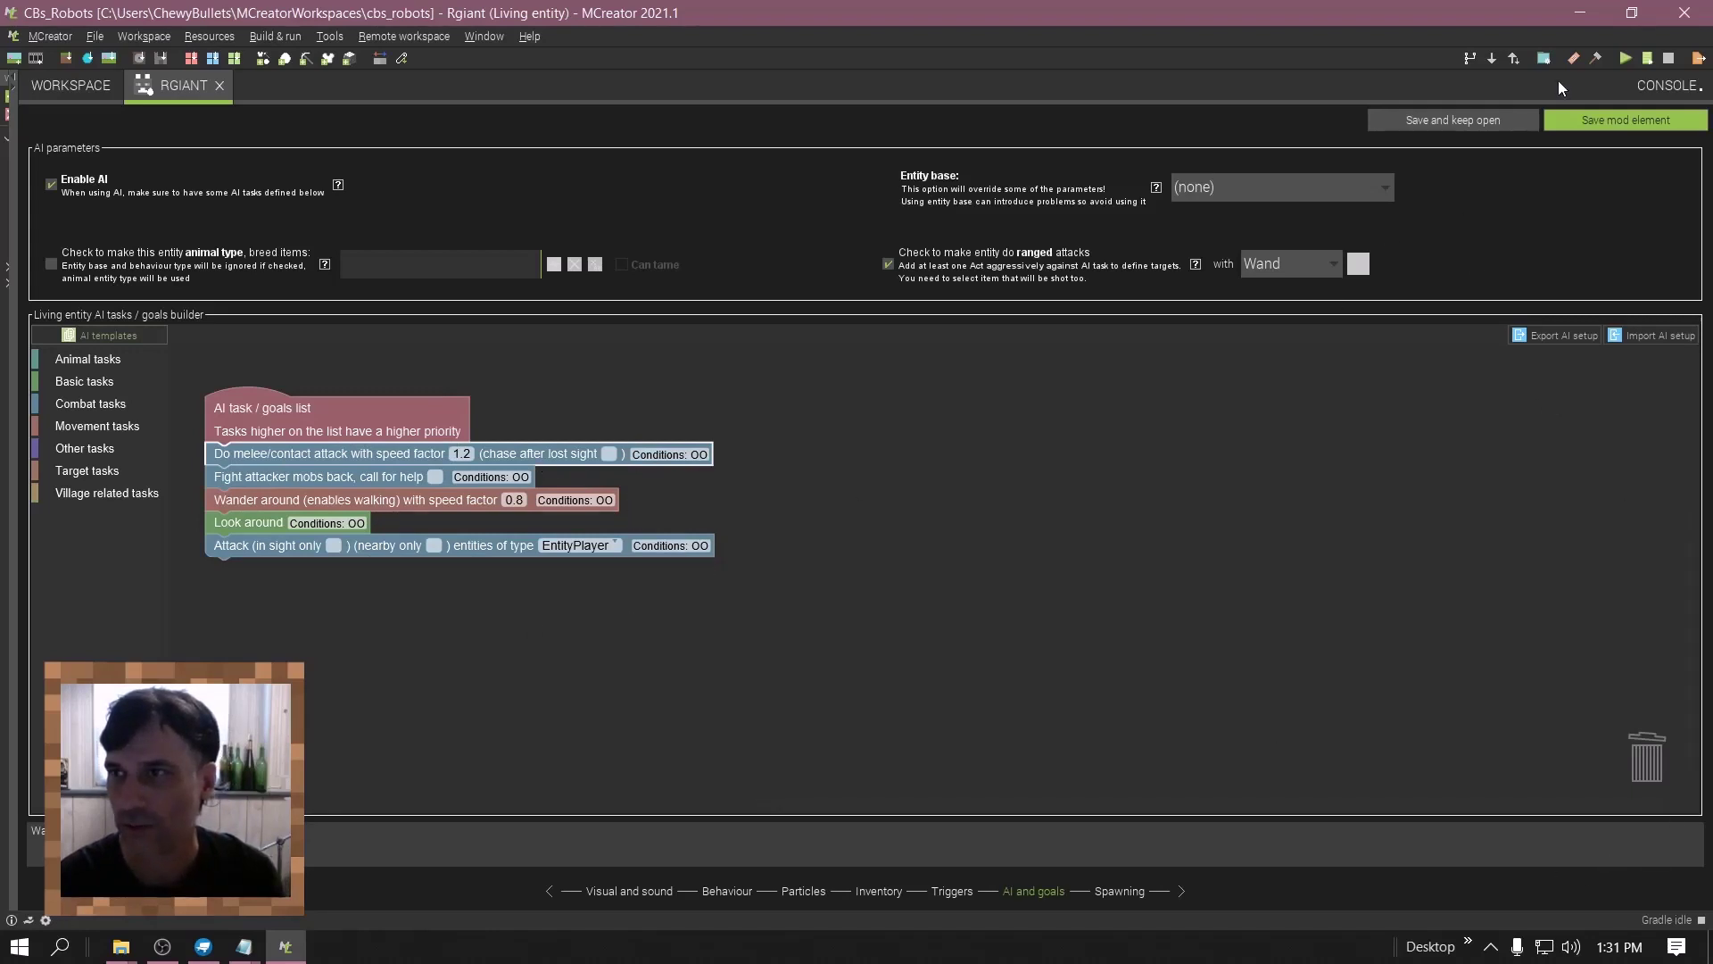
- Launch the Minecraft test client and place the Robot Spawn Egg from the Miscellaneous items in the third hotbar slot
left_click(1624, 57)
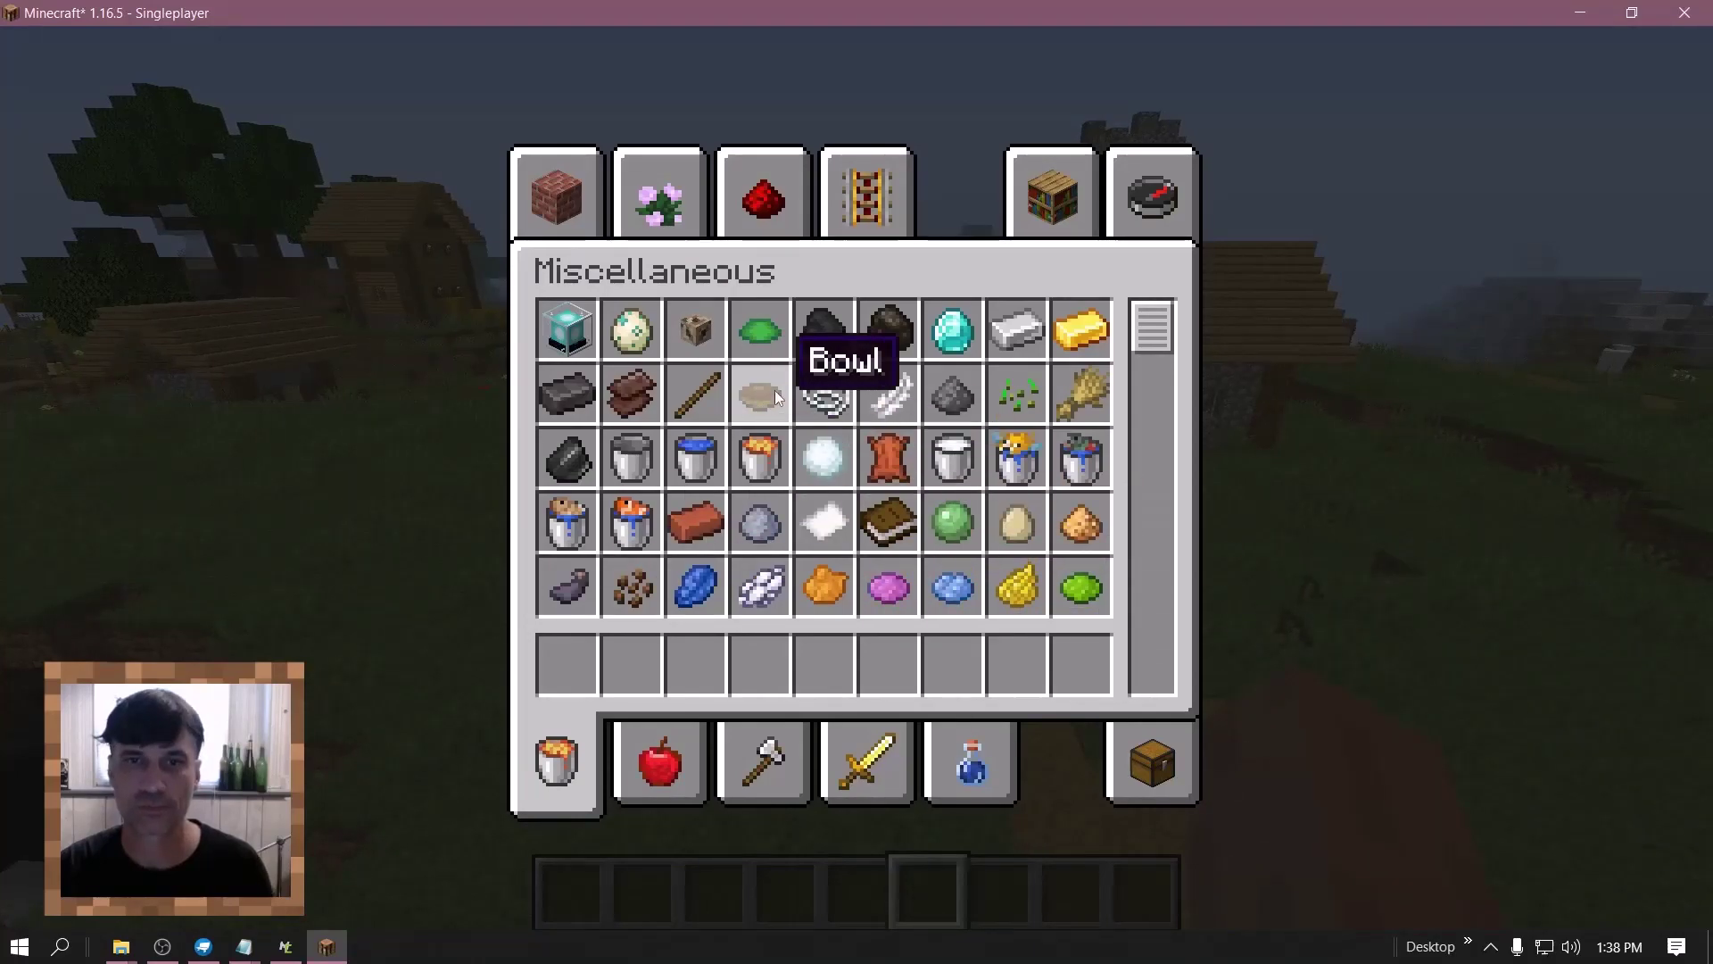
key("e")
key("e")
scroll(810, 506, "down", 5)
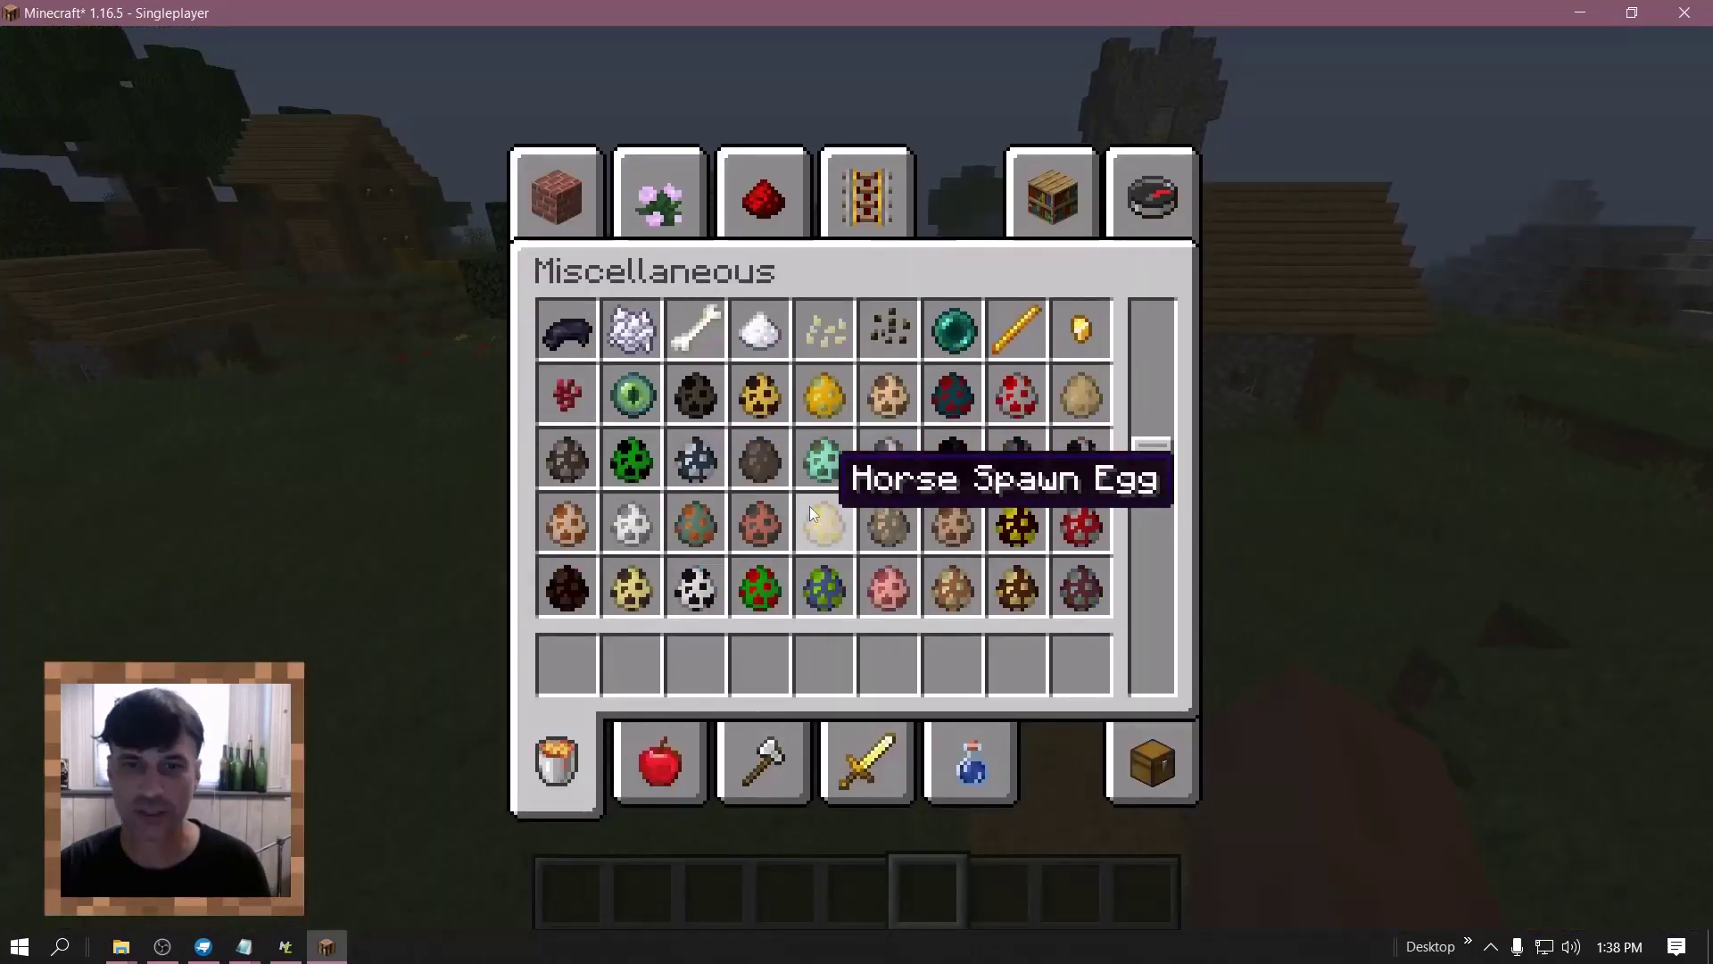
scroll(812, 511, "down", 8)
left_click(707, 580)
left_click(692, 664)
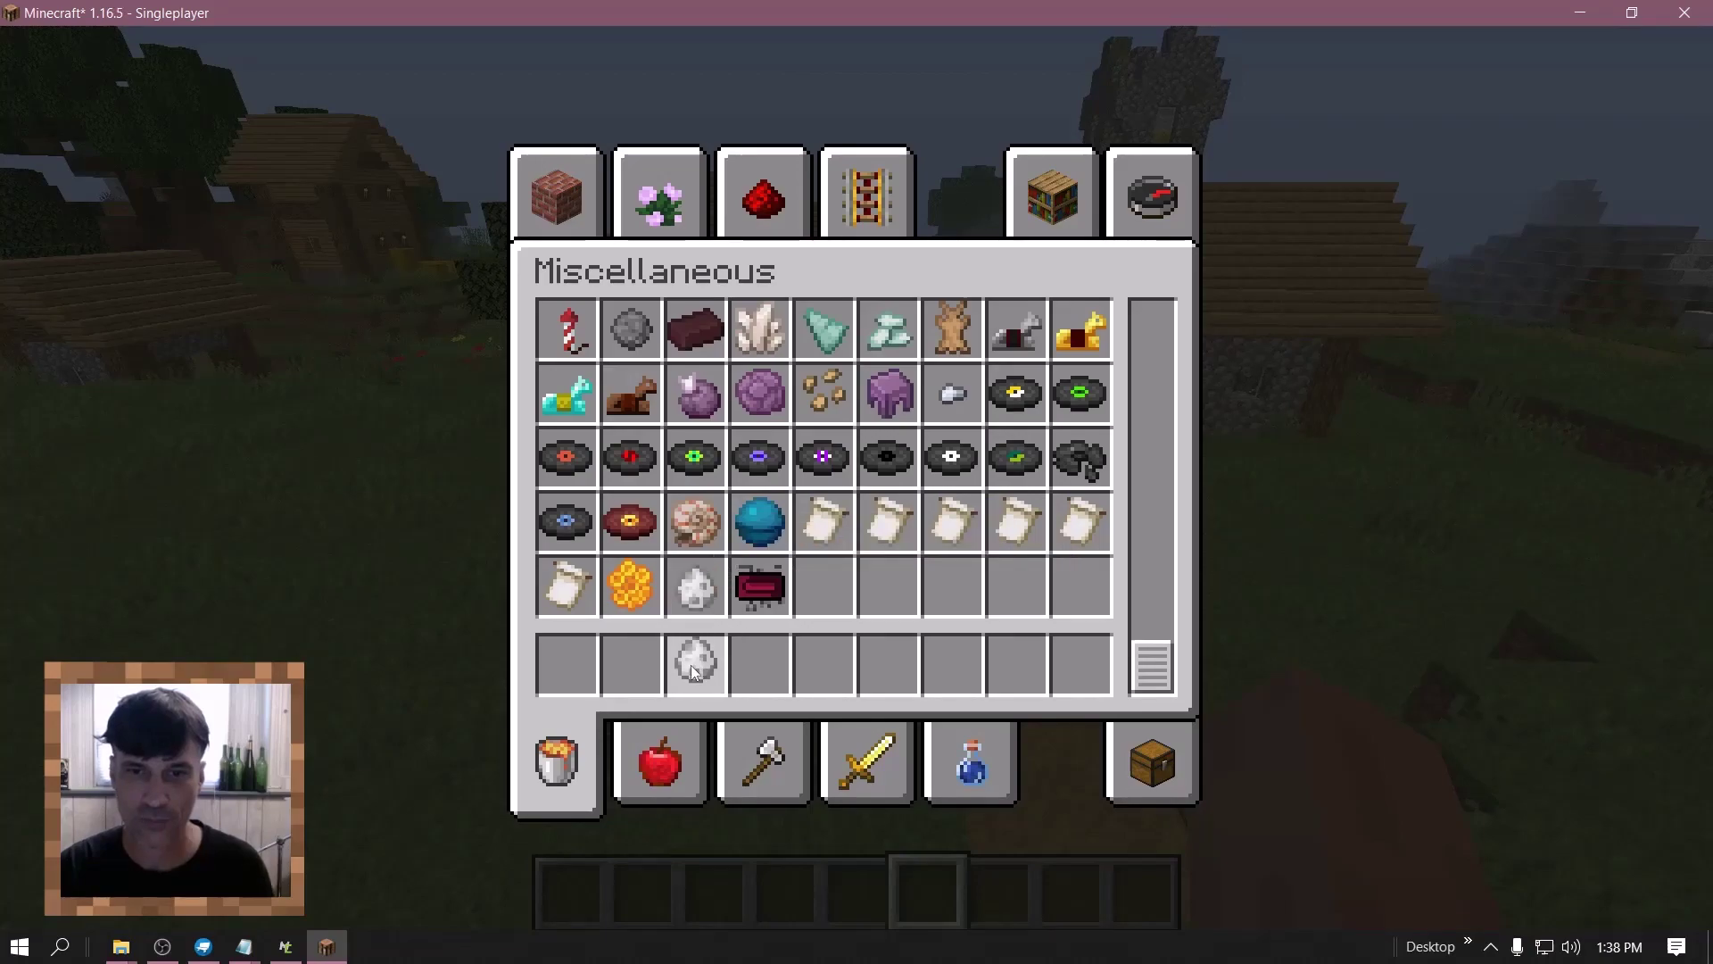
- Equip the Robot Spawn Egg and spawn a robot on the grass beside the village path
key("e")
scroll(856, 482, "down", 2)
key("w")
scroll(854, 477, "up", 5)
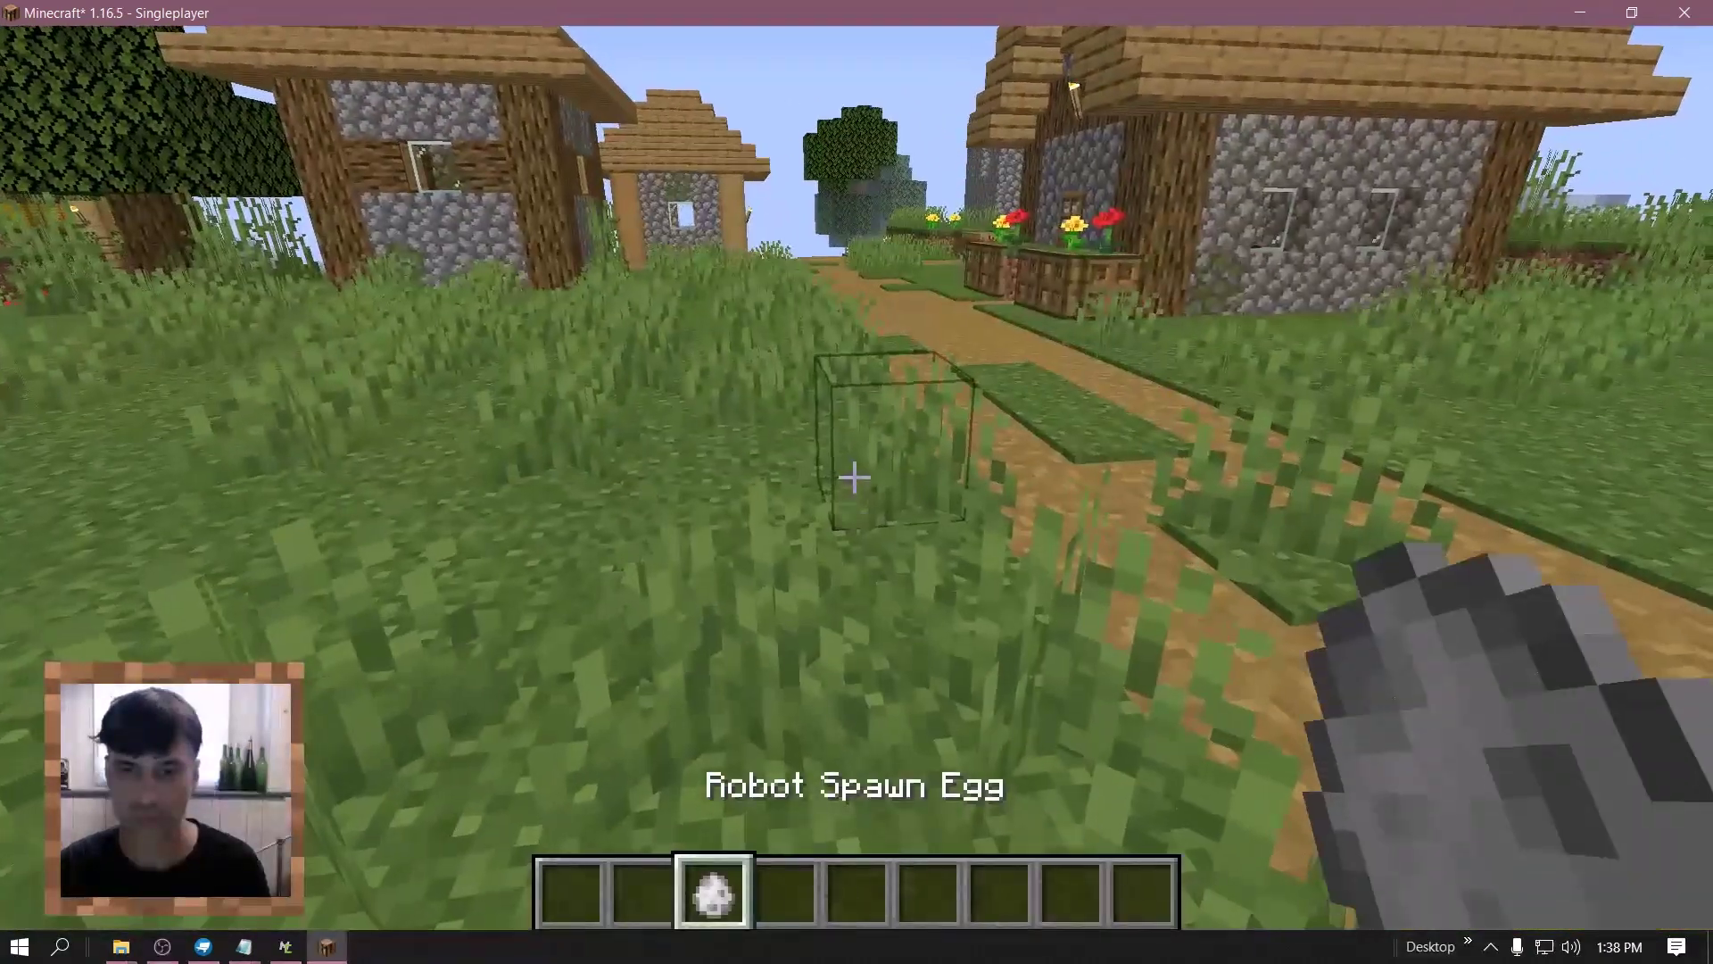
right_click(854, 478)
- Move around the spawned robot to examine its model, walking animation and attacks on the player, and respawn after dying
key("s")
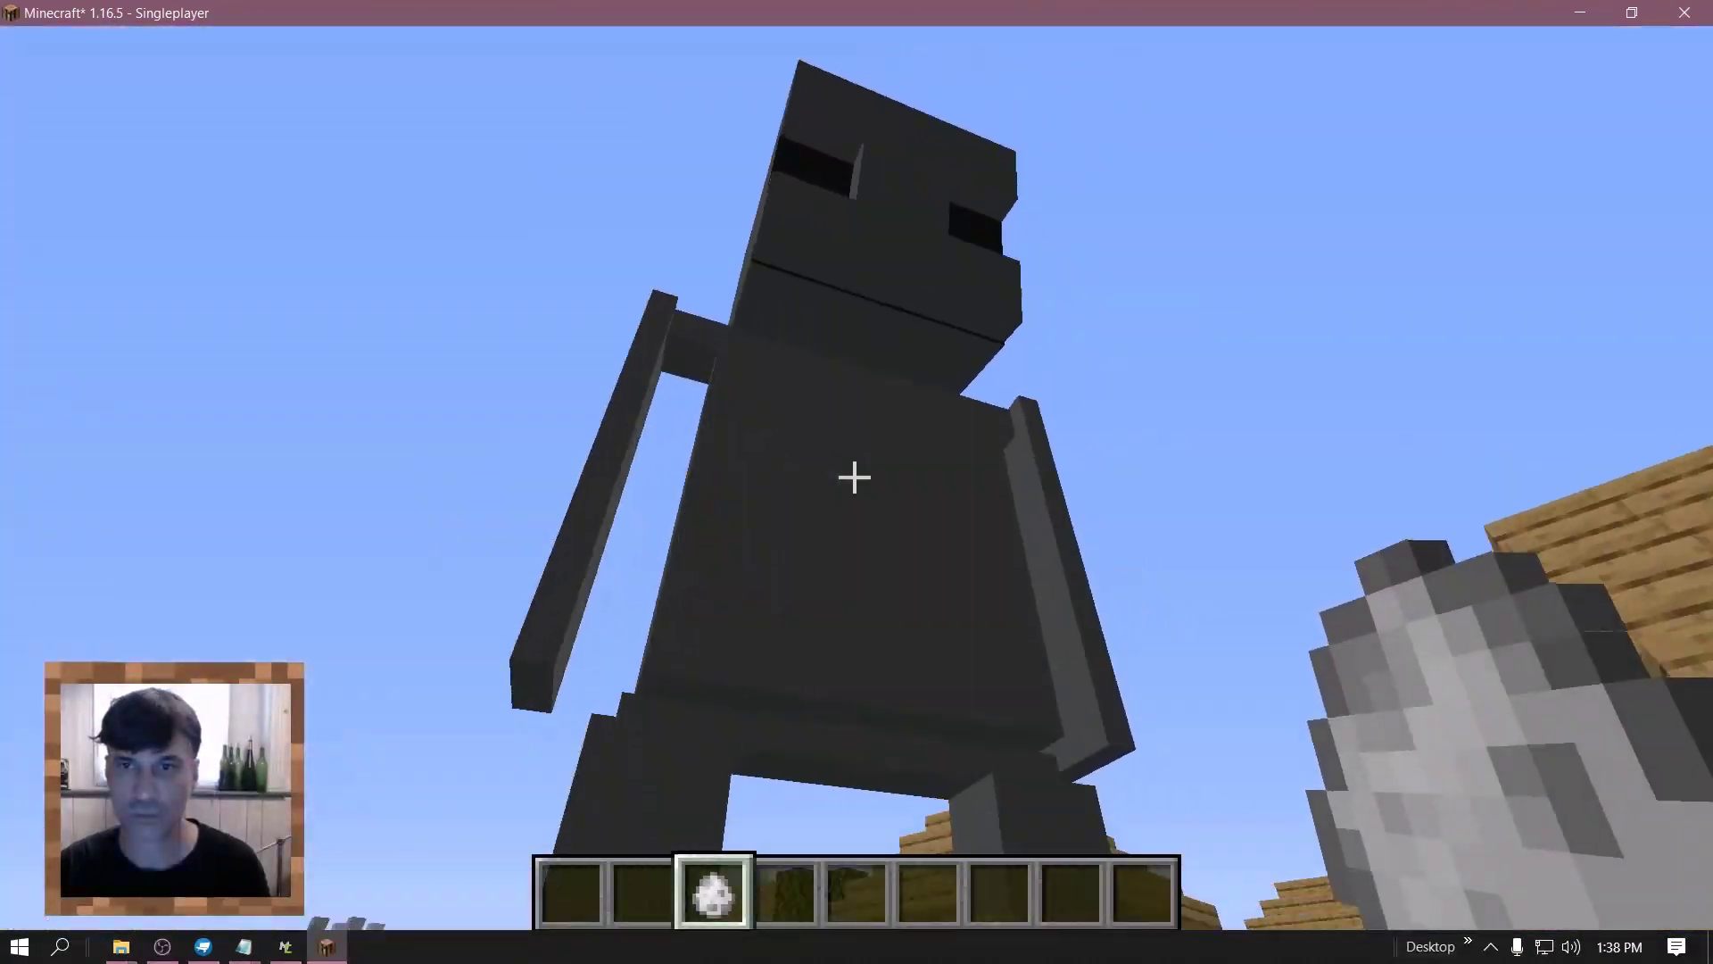
key("s")
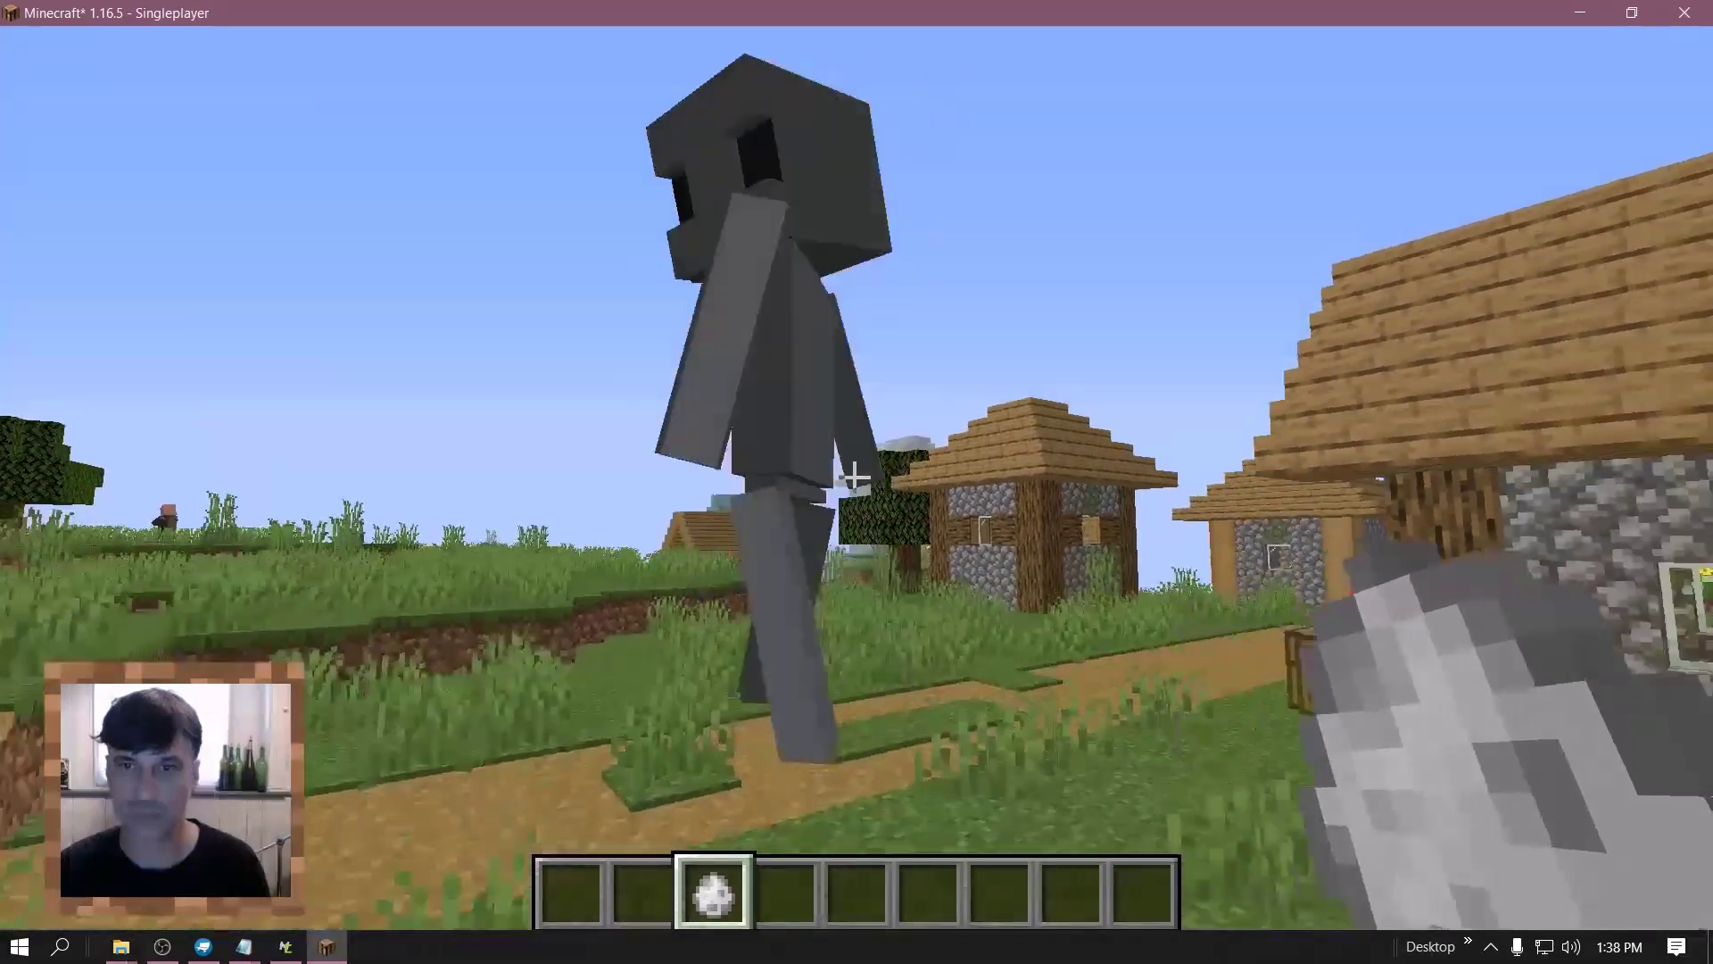
key("w")
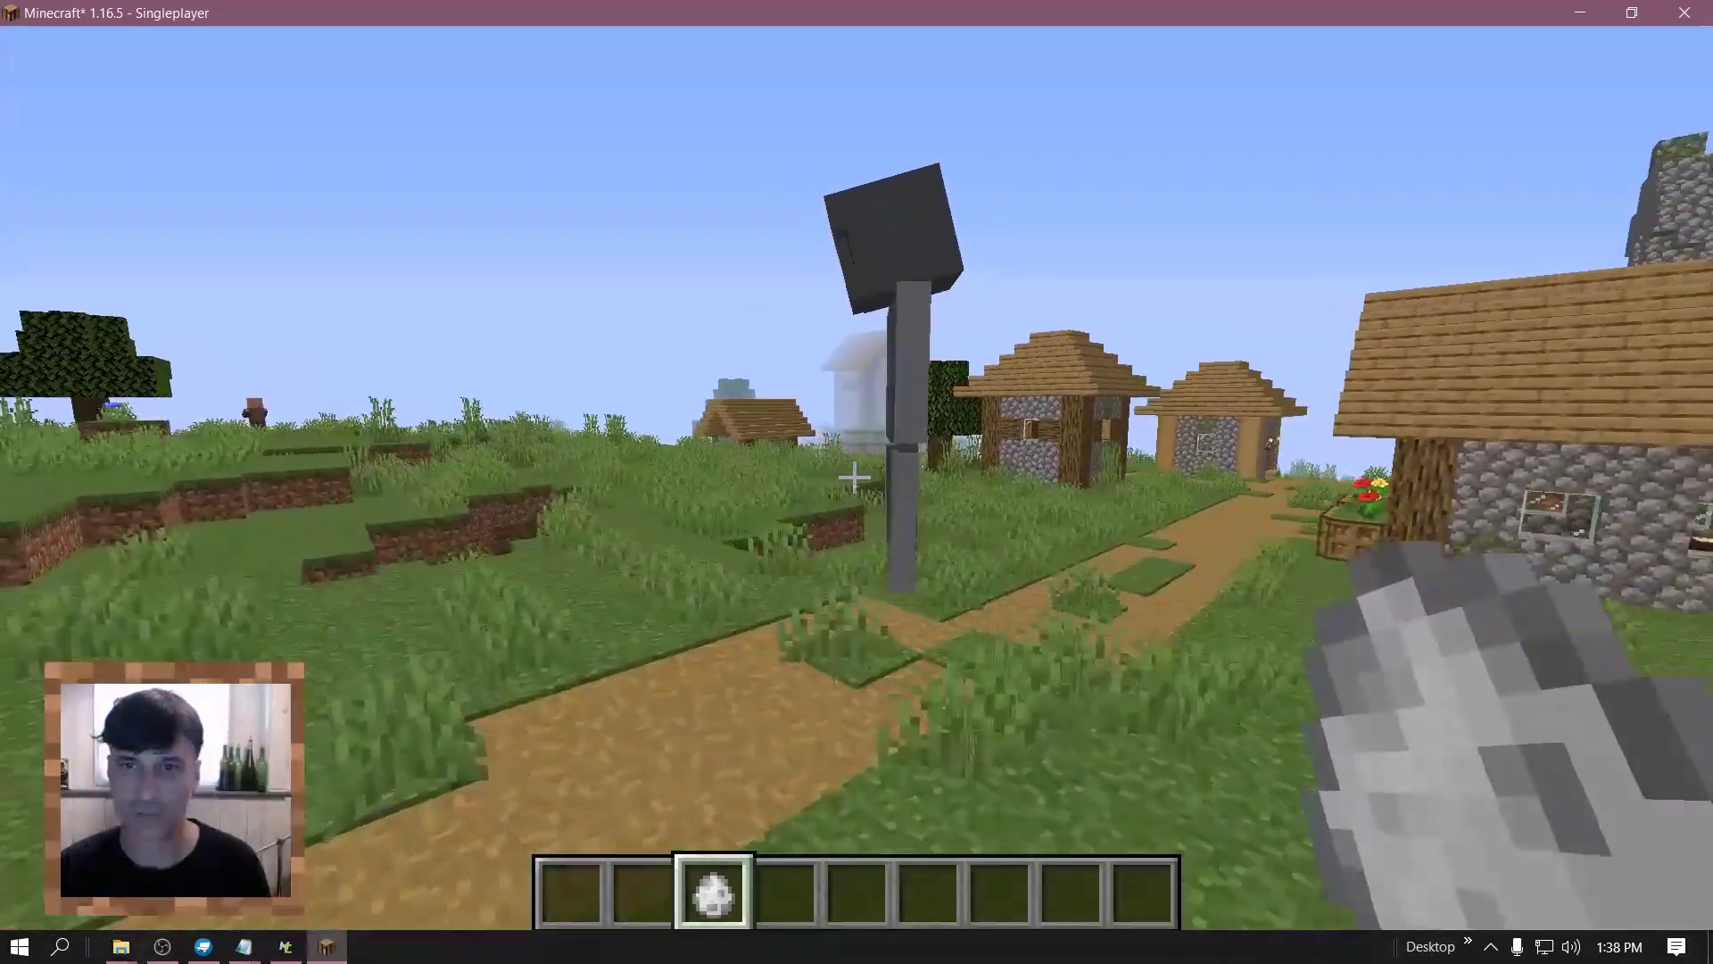
key("s")
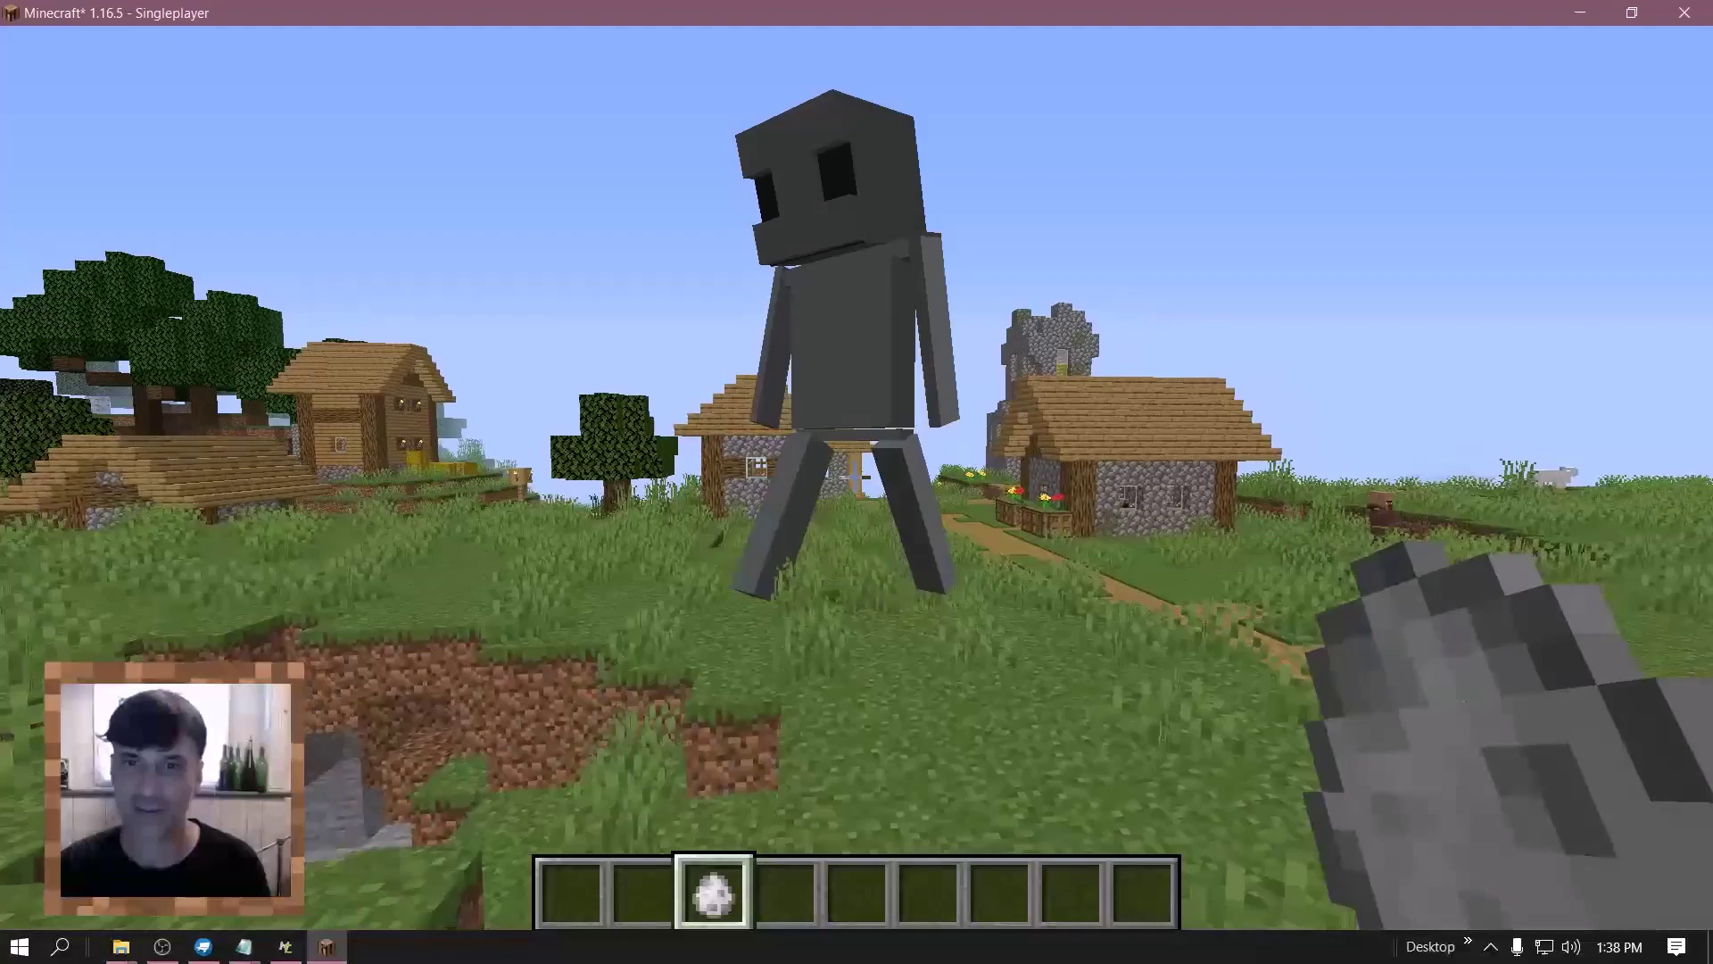
key("s")
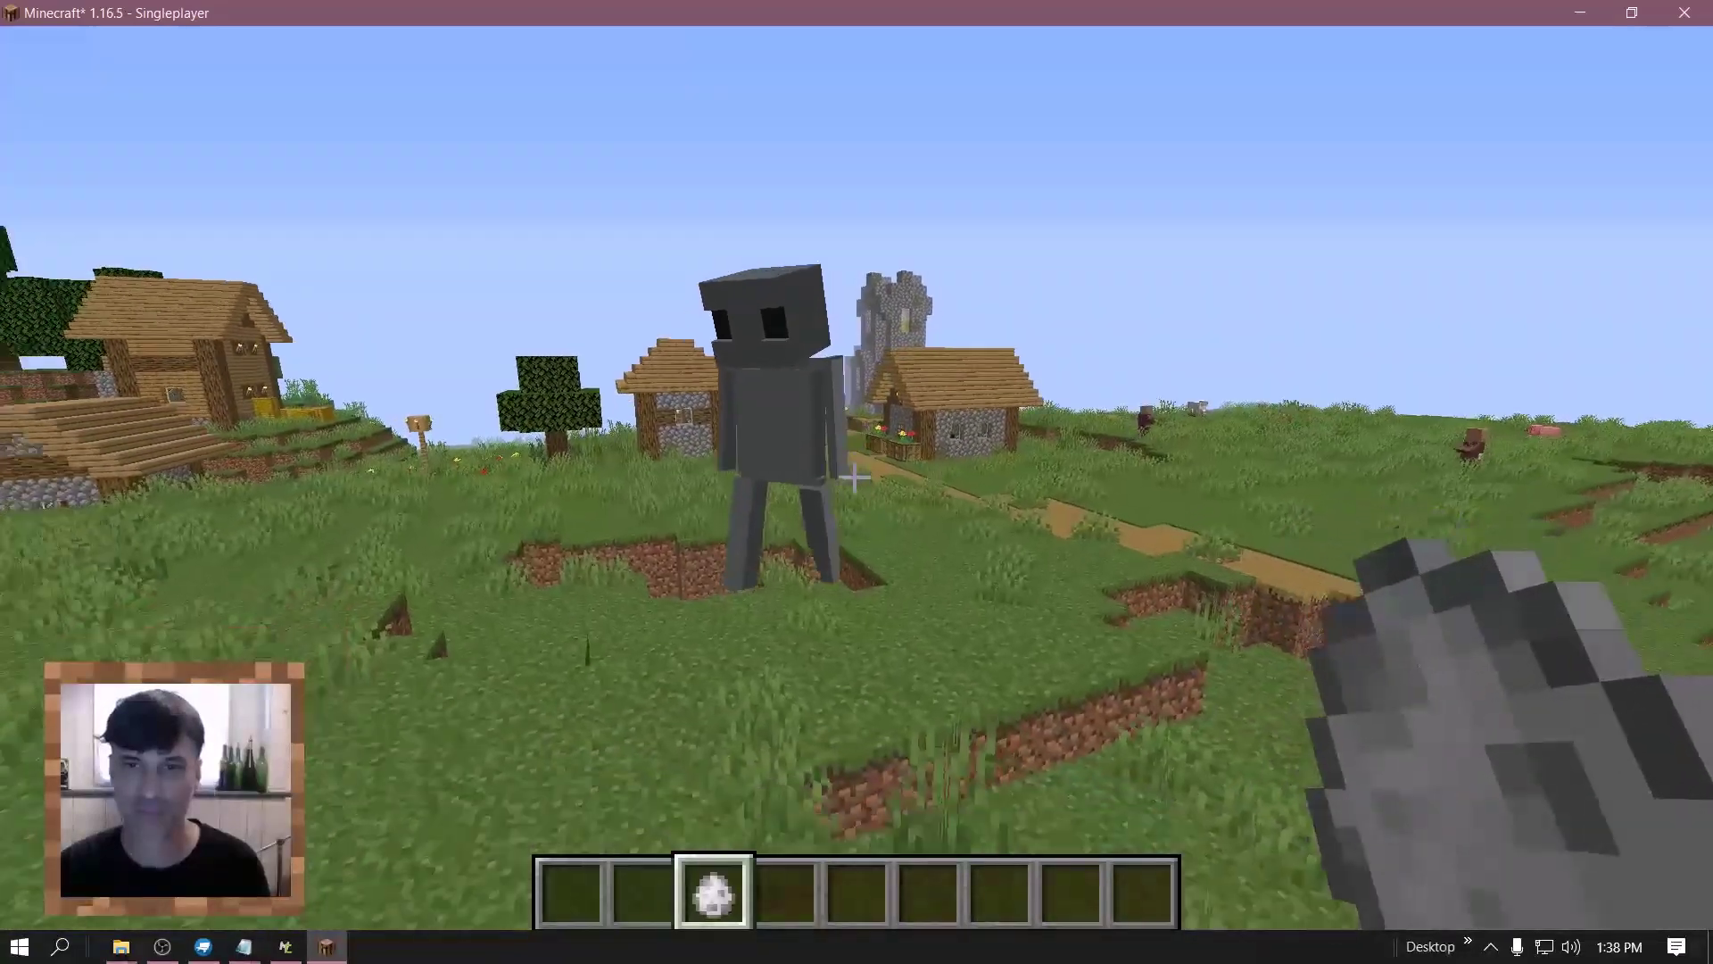
key("s")
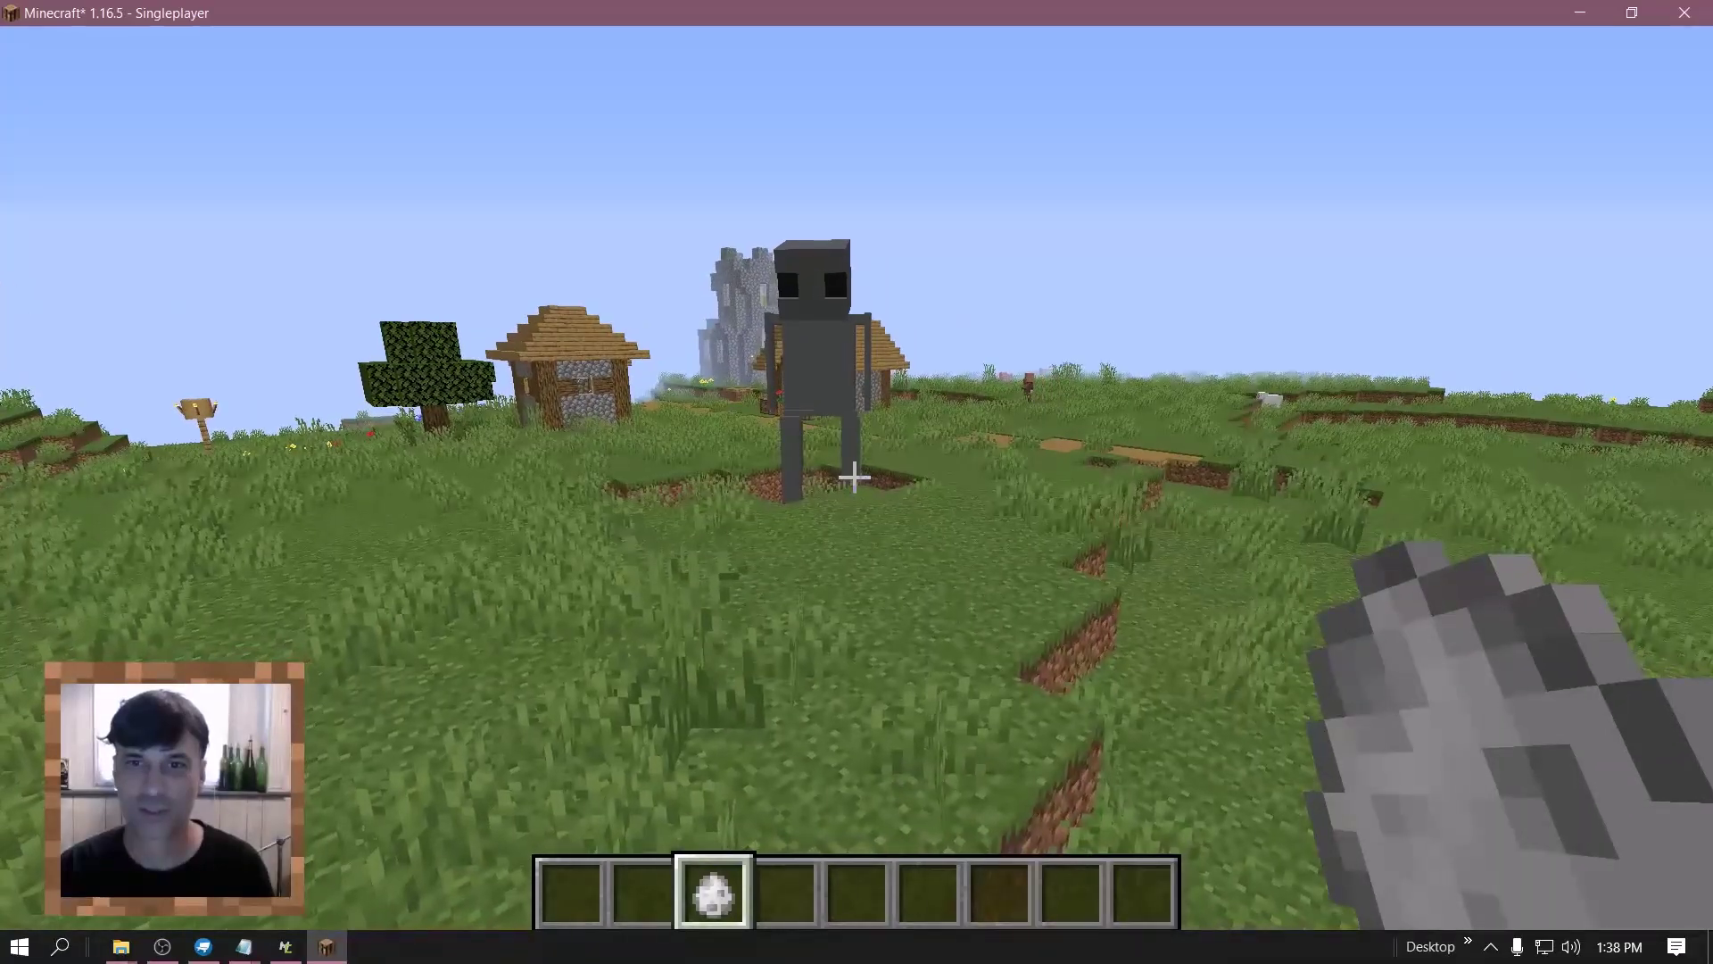
key("s")
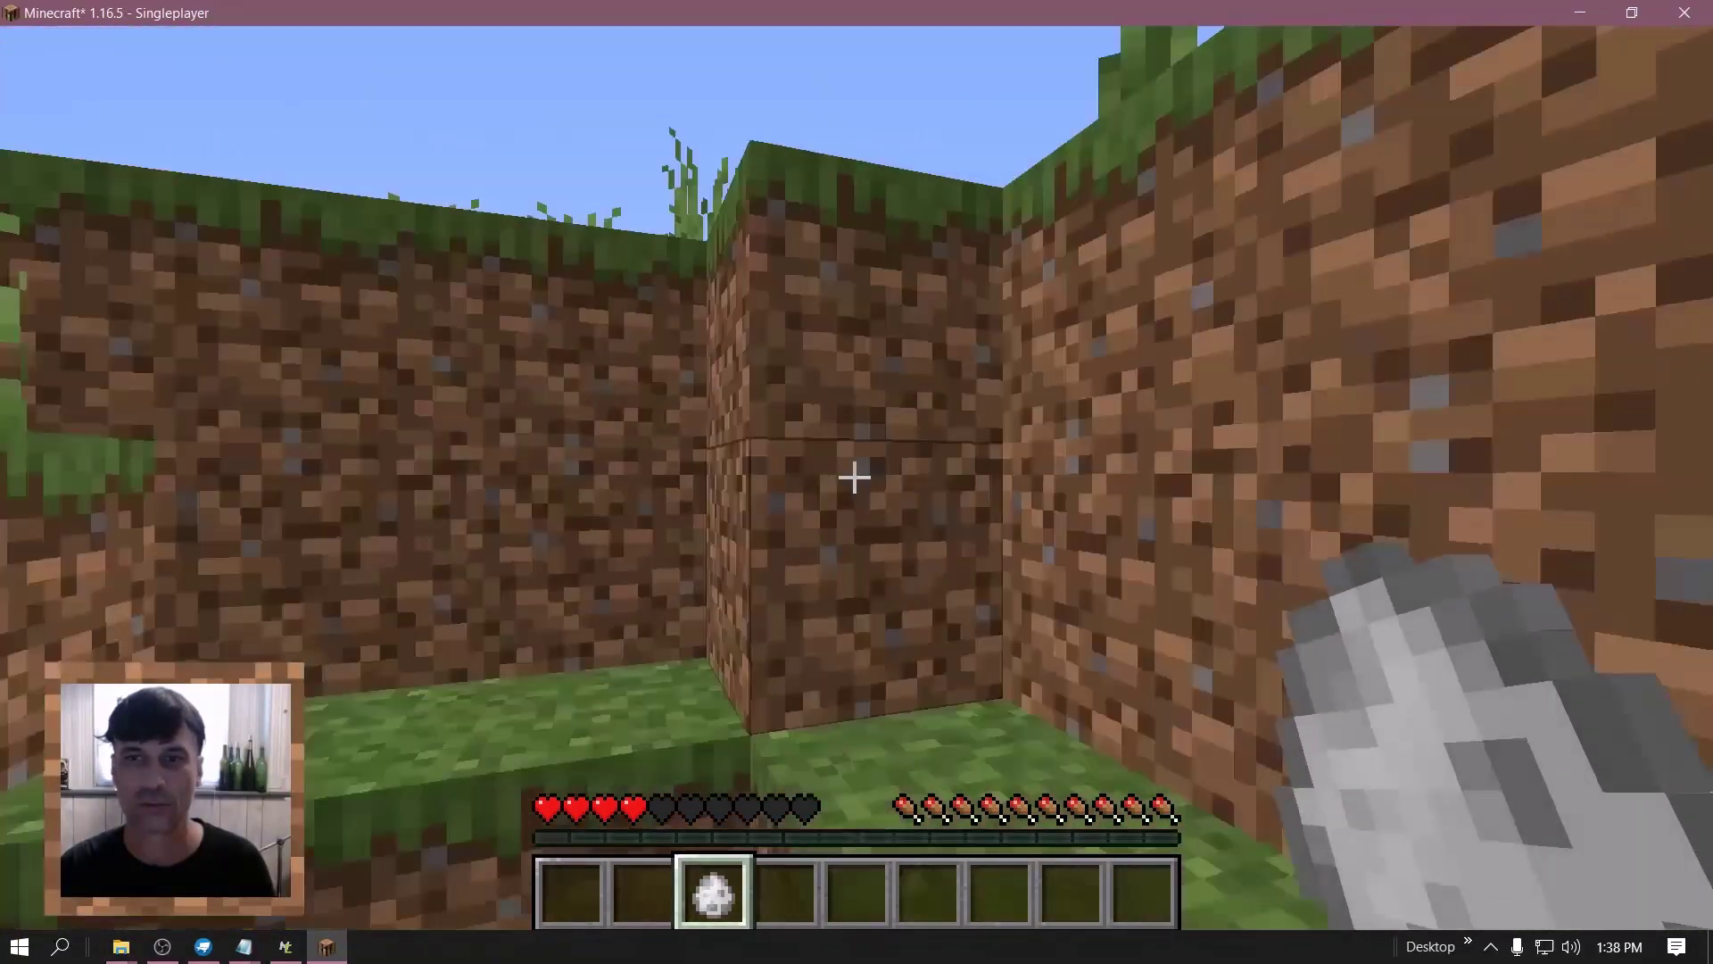
key("w")
key("space")
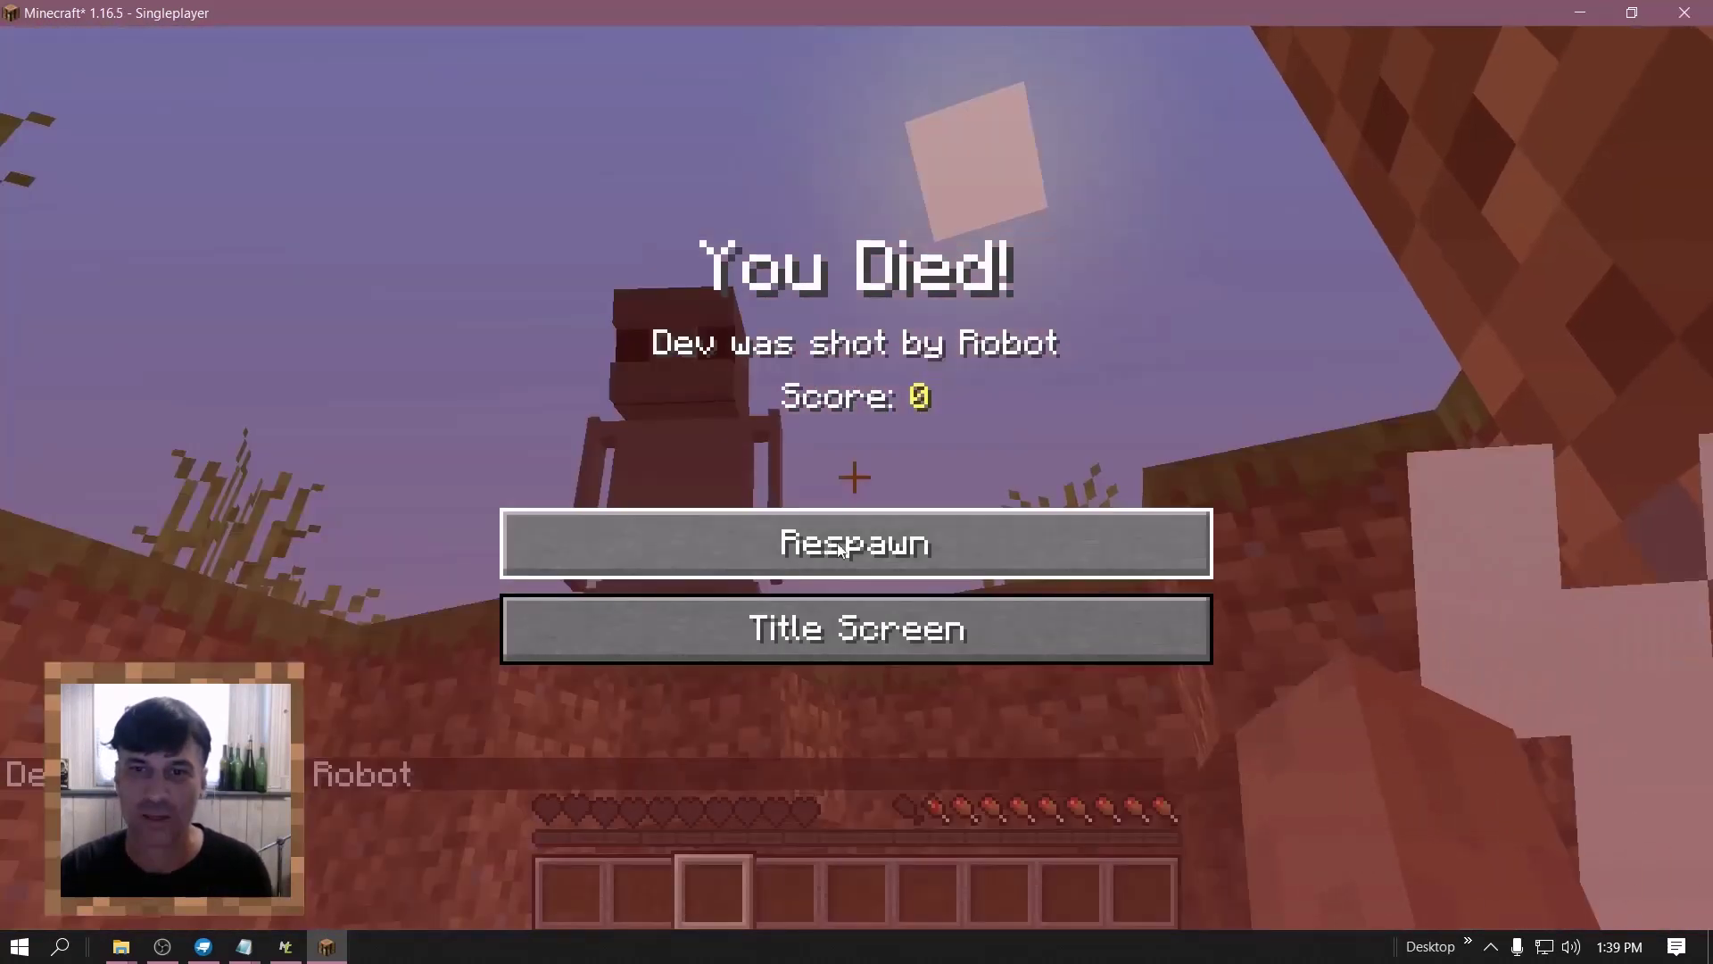
left_click(839, 549)
- Check the game's Music & Sound options and return to the world
key("Escape")
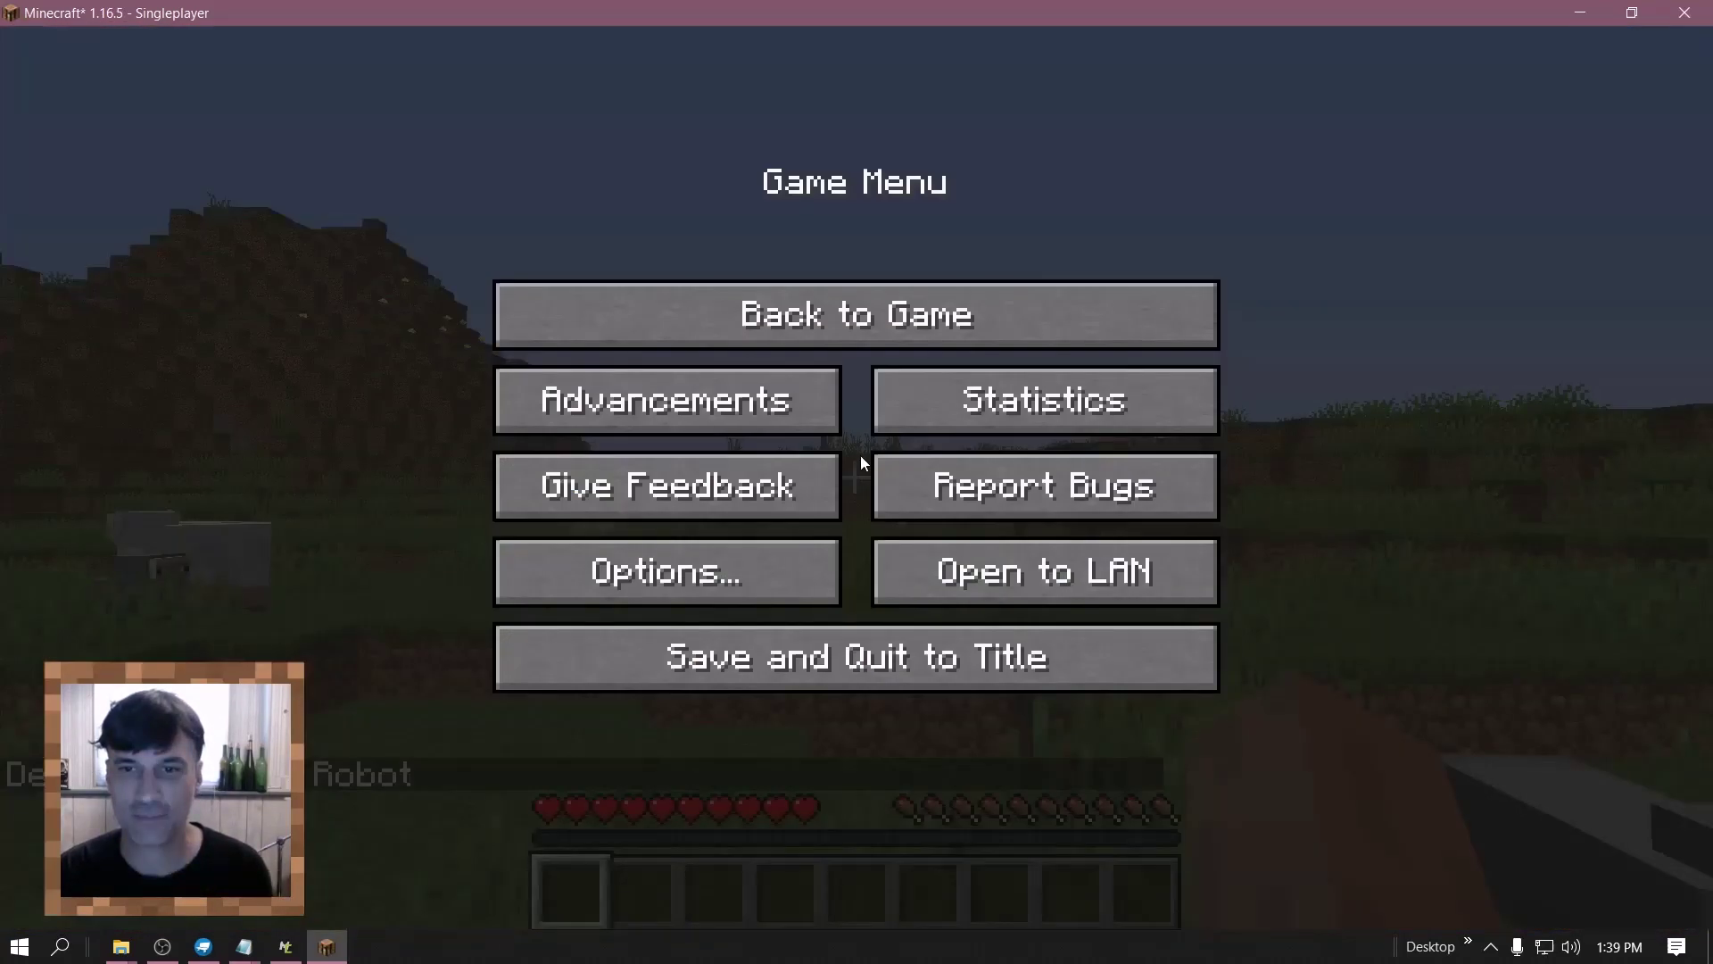
left_click(738, 546)
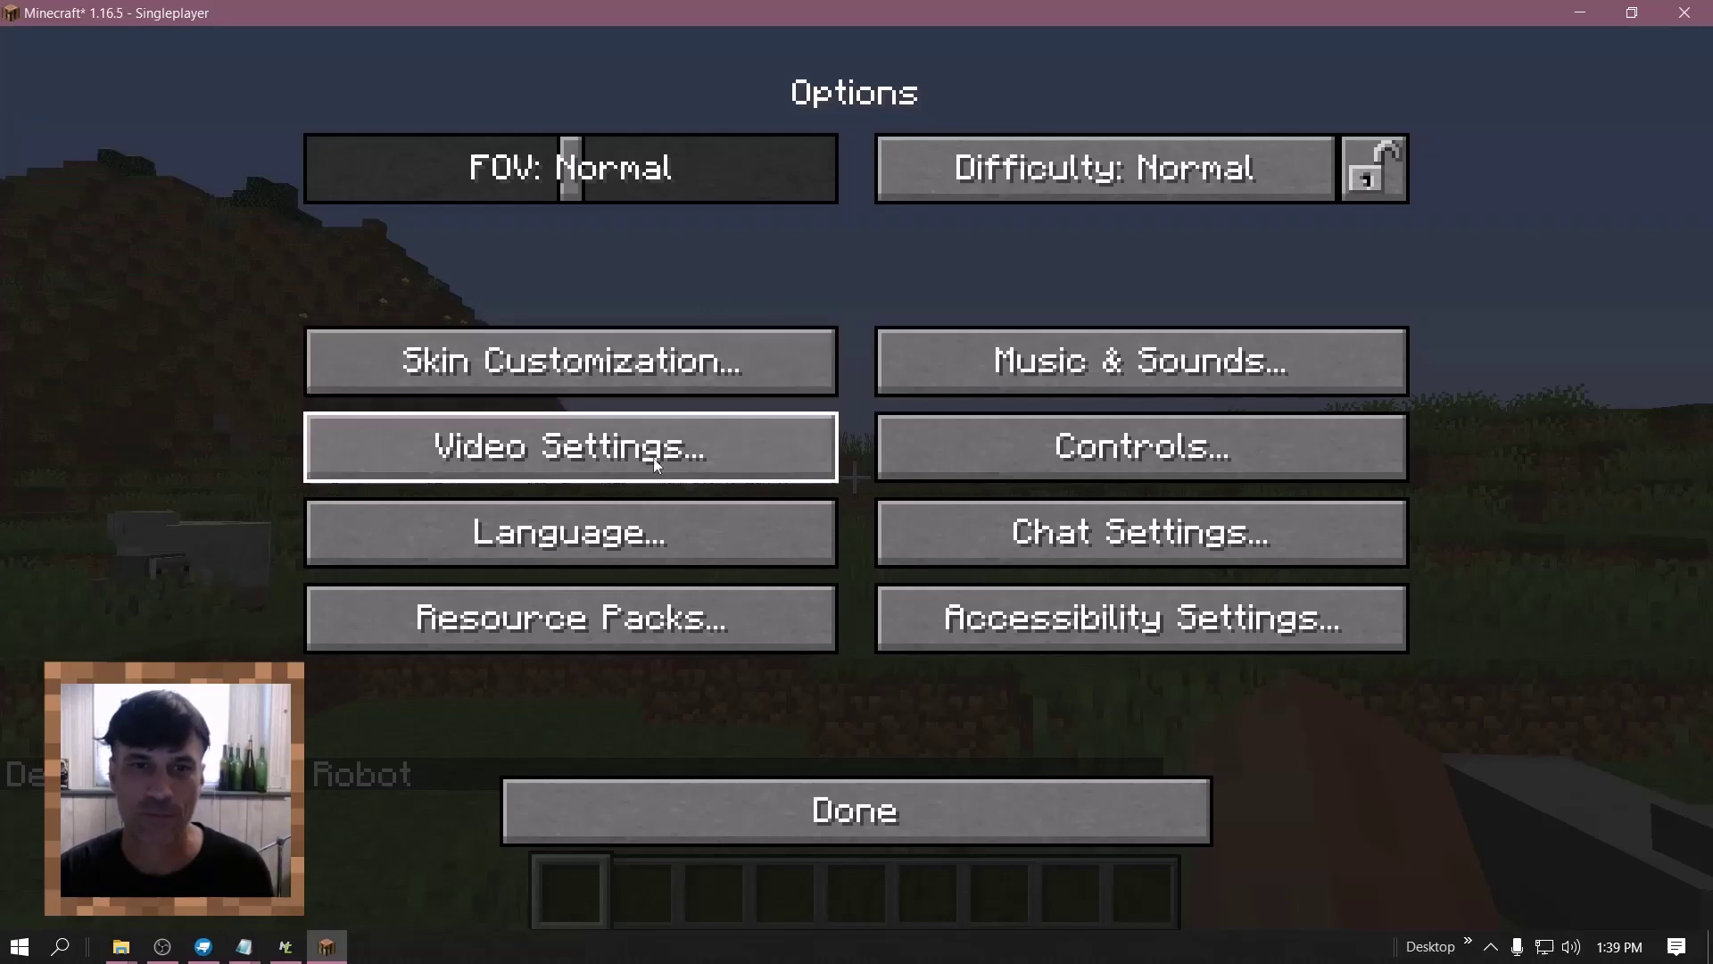
left_click(894, 389)
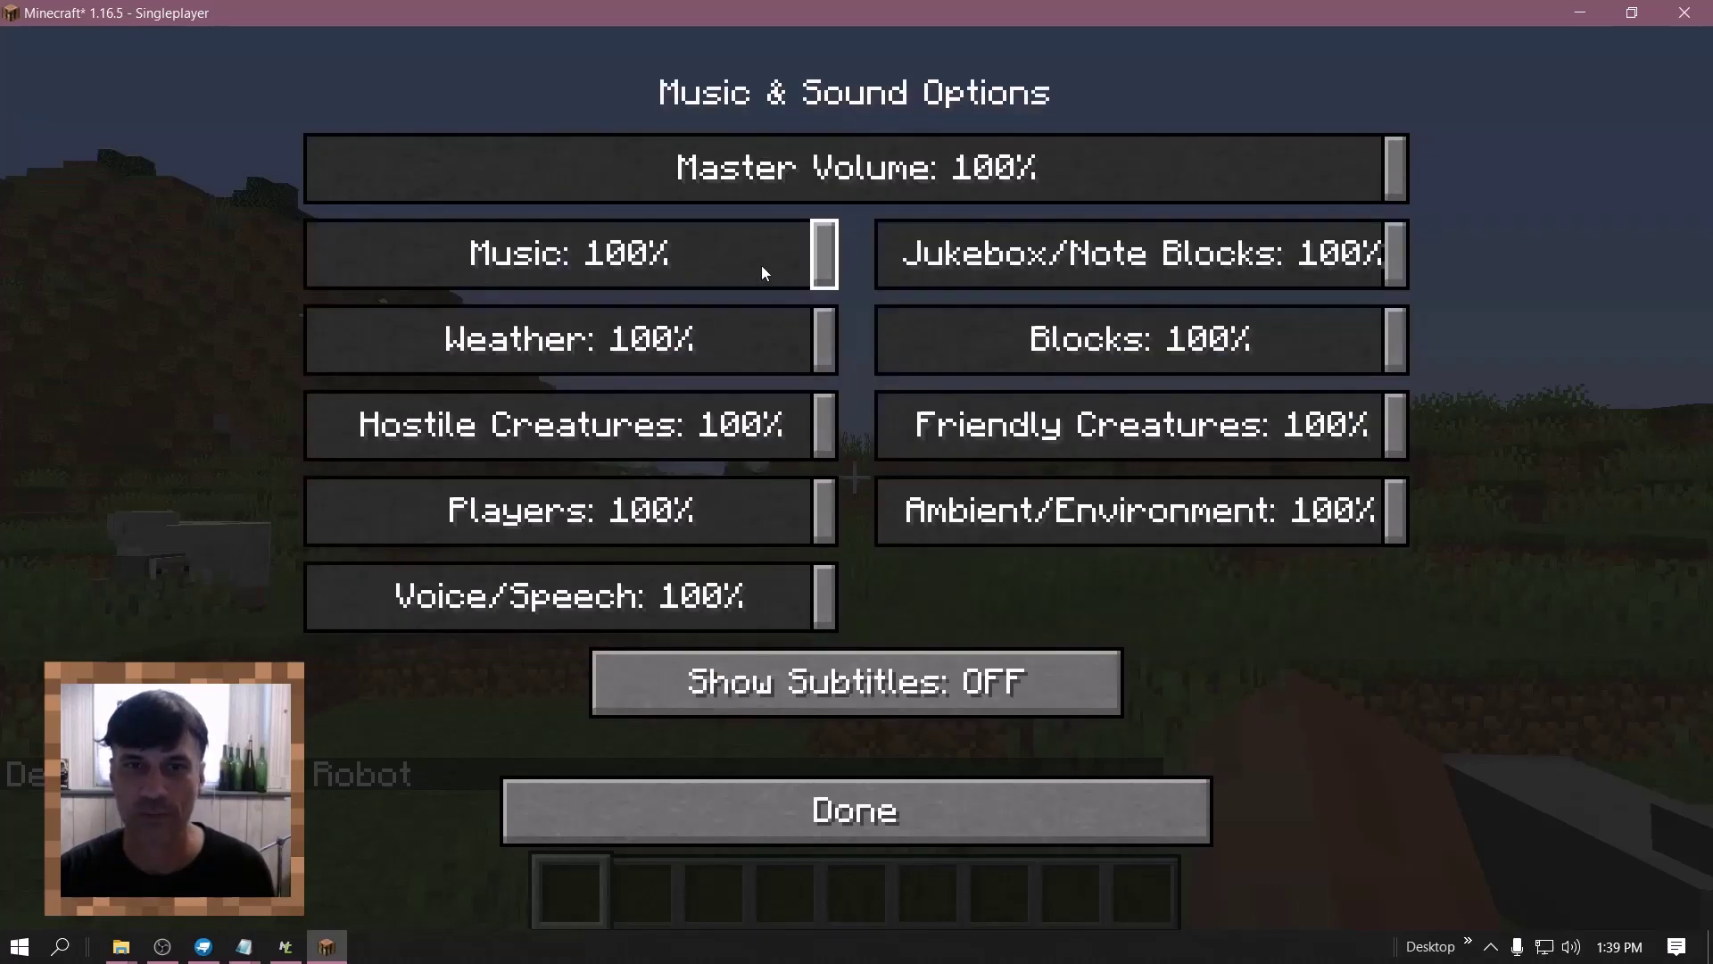
key("Escape")
left_click(862, 797)
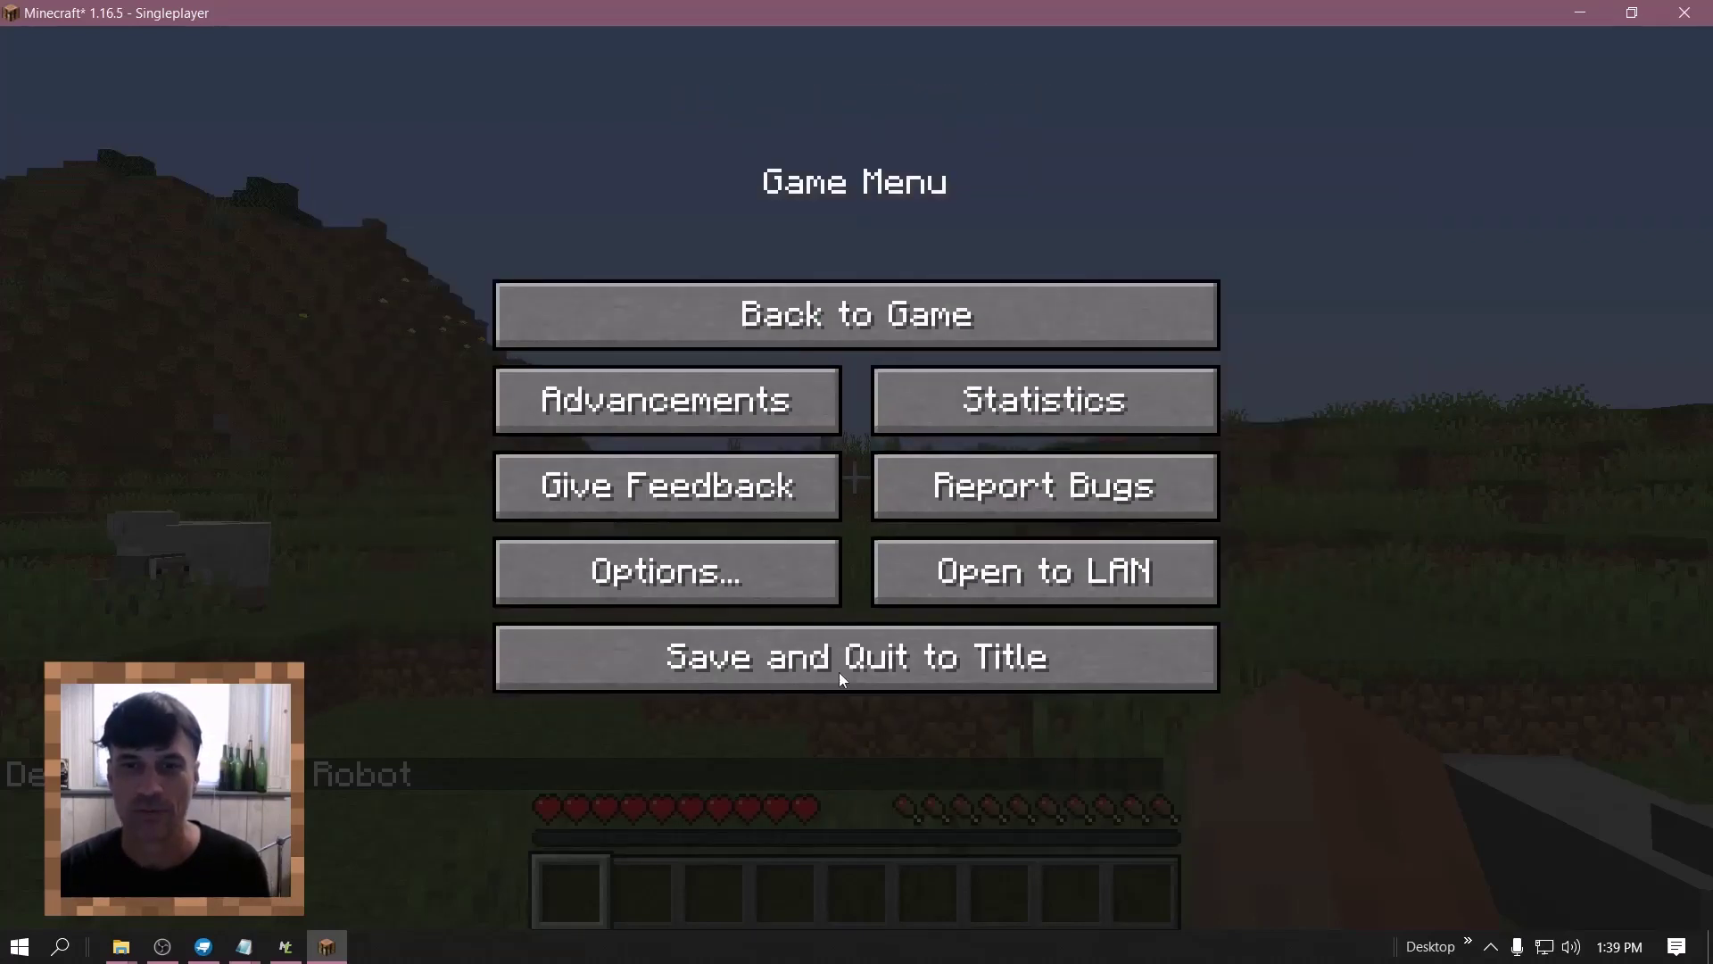
key("Escape")
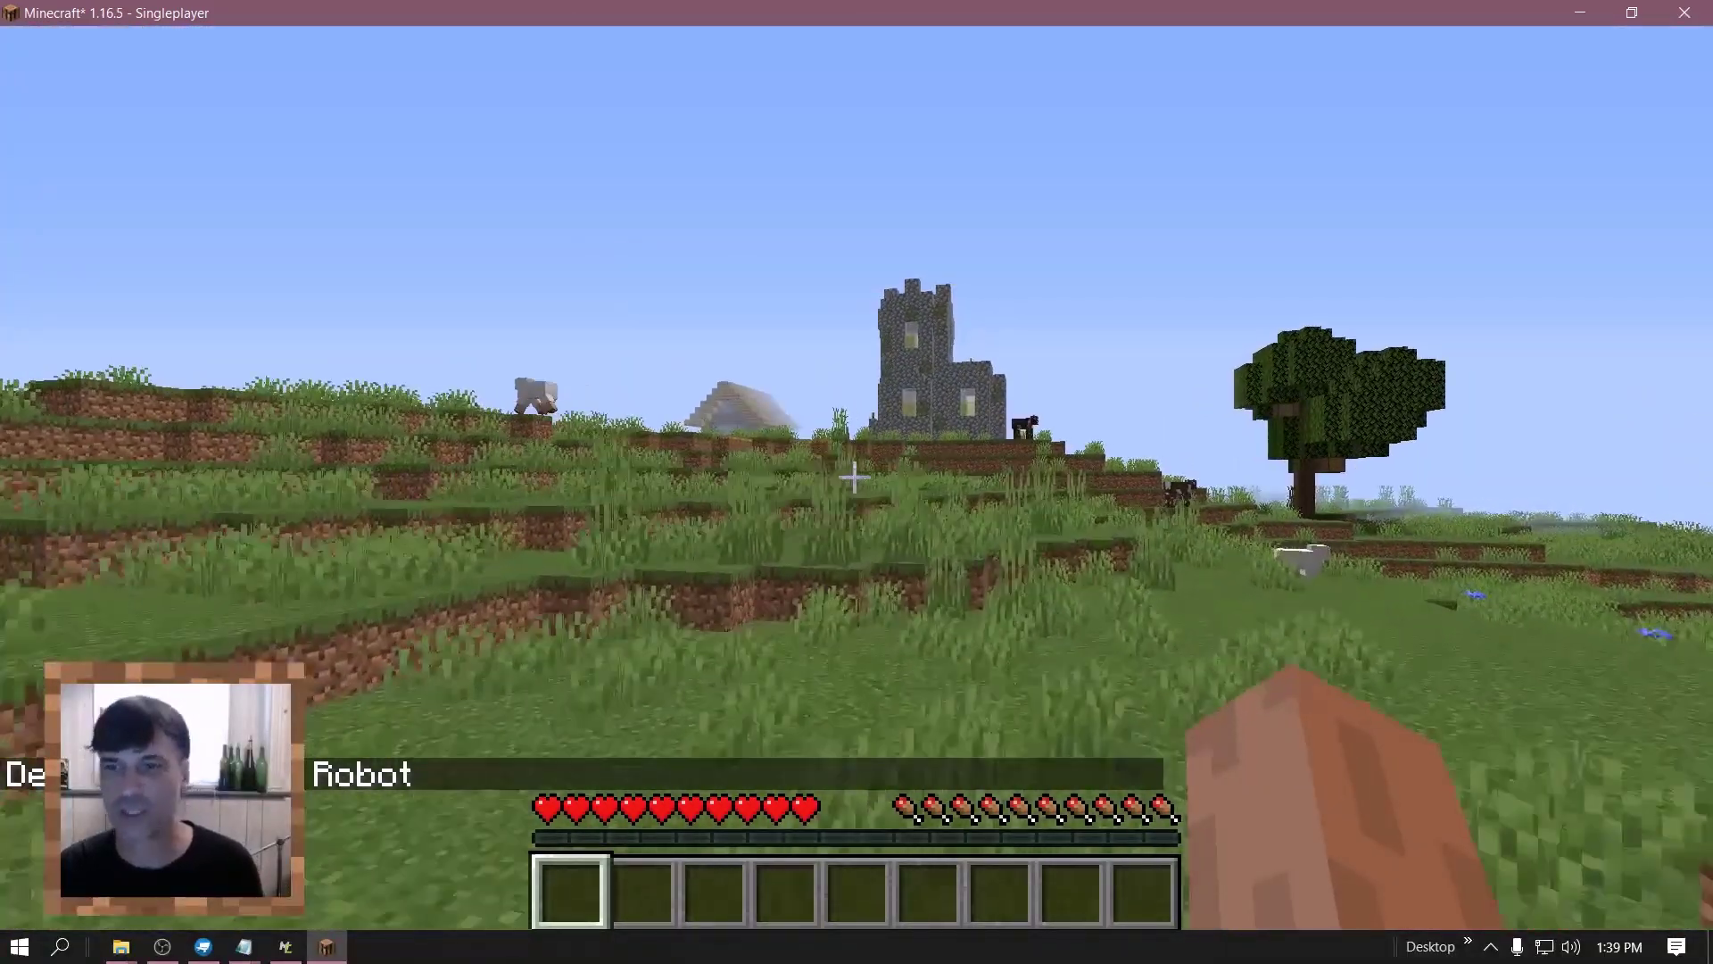
- Walk from the respawn point across the flower meadow and up the grassy slope back to the village houses
key("w")
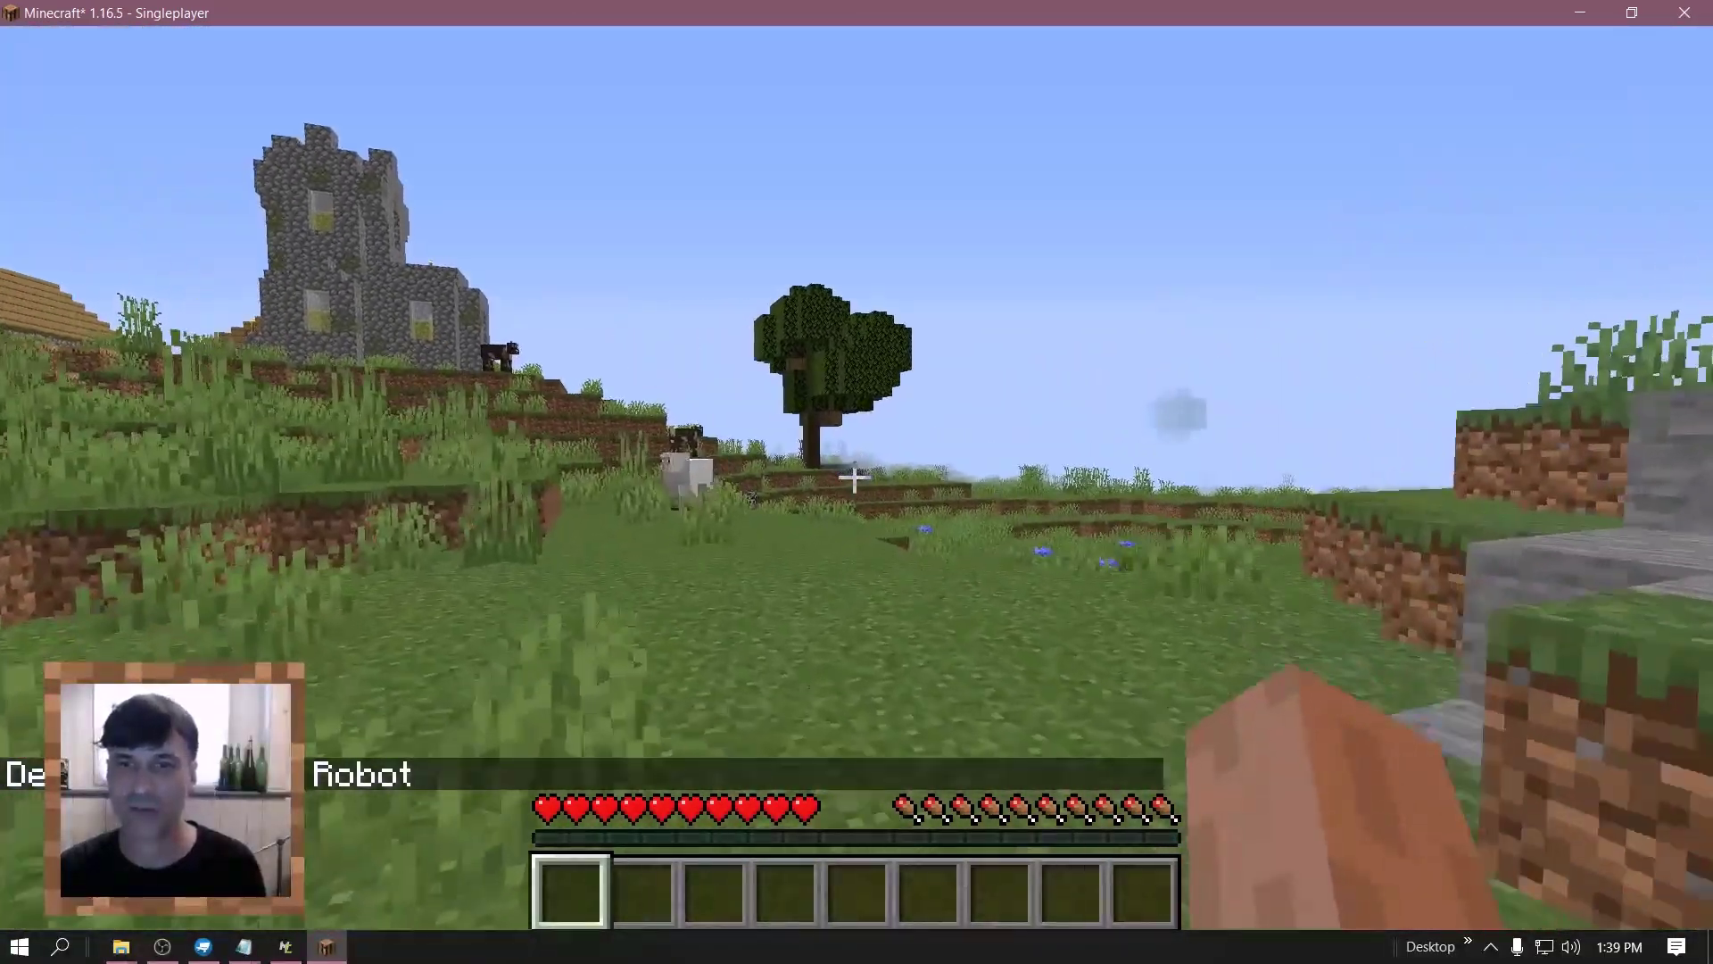
key("w")
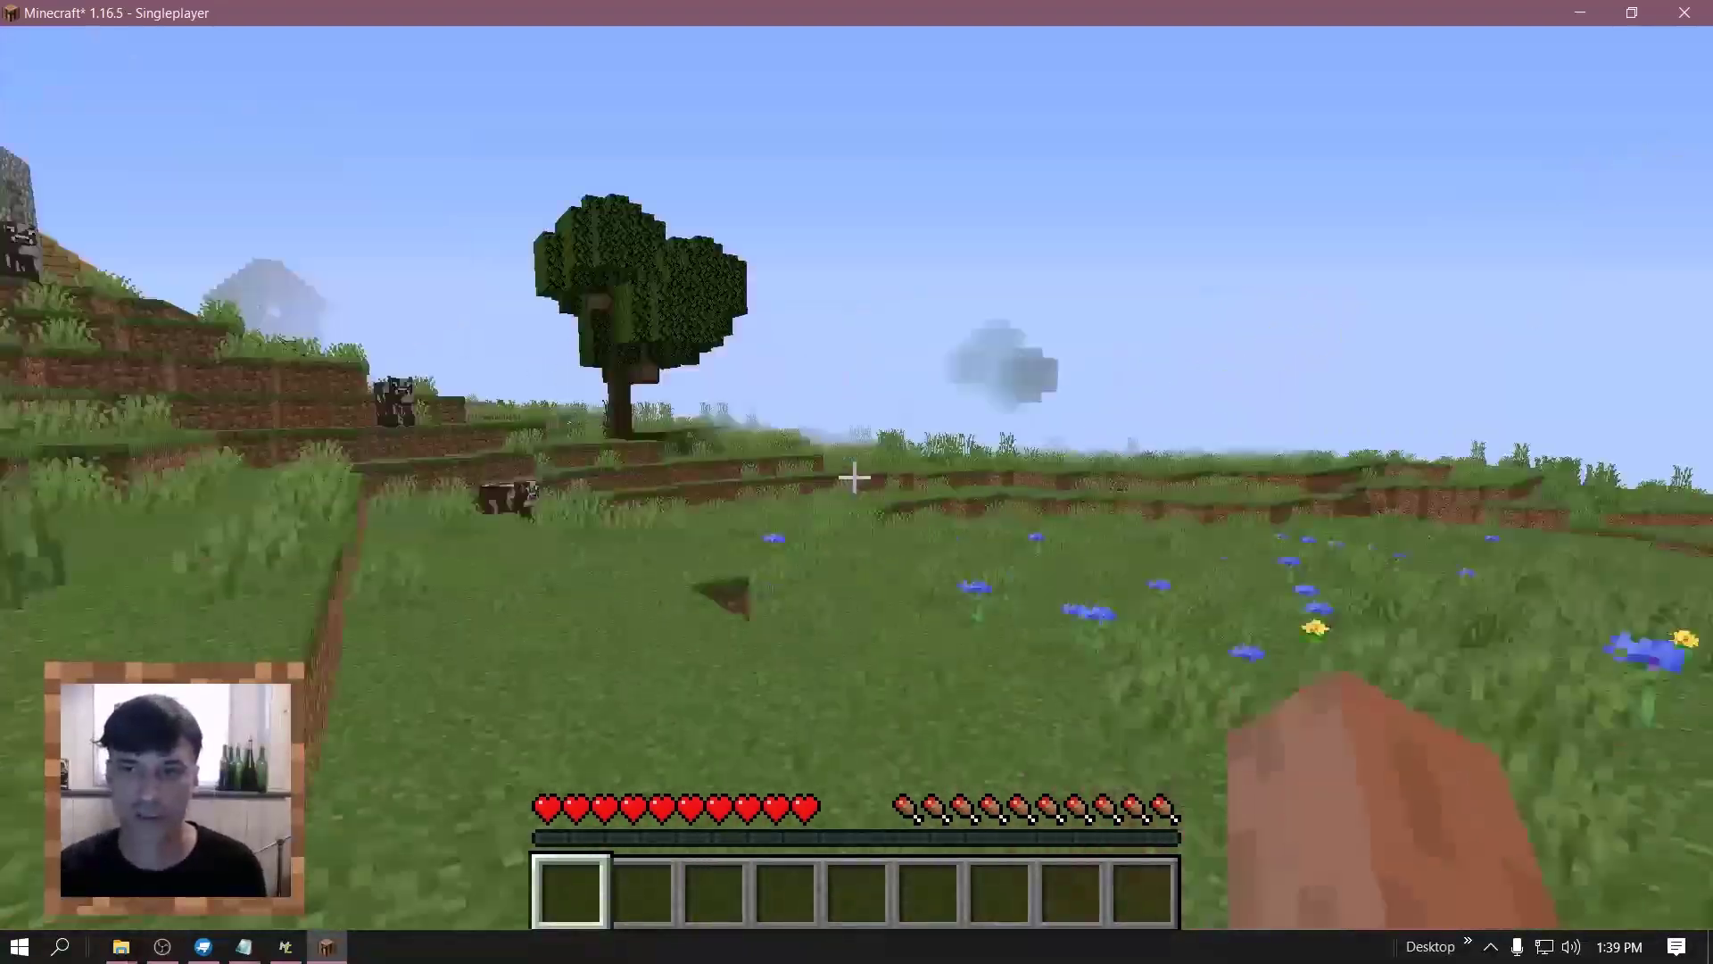
key("w")
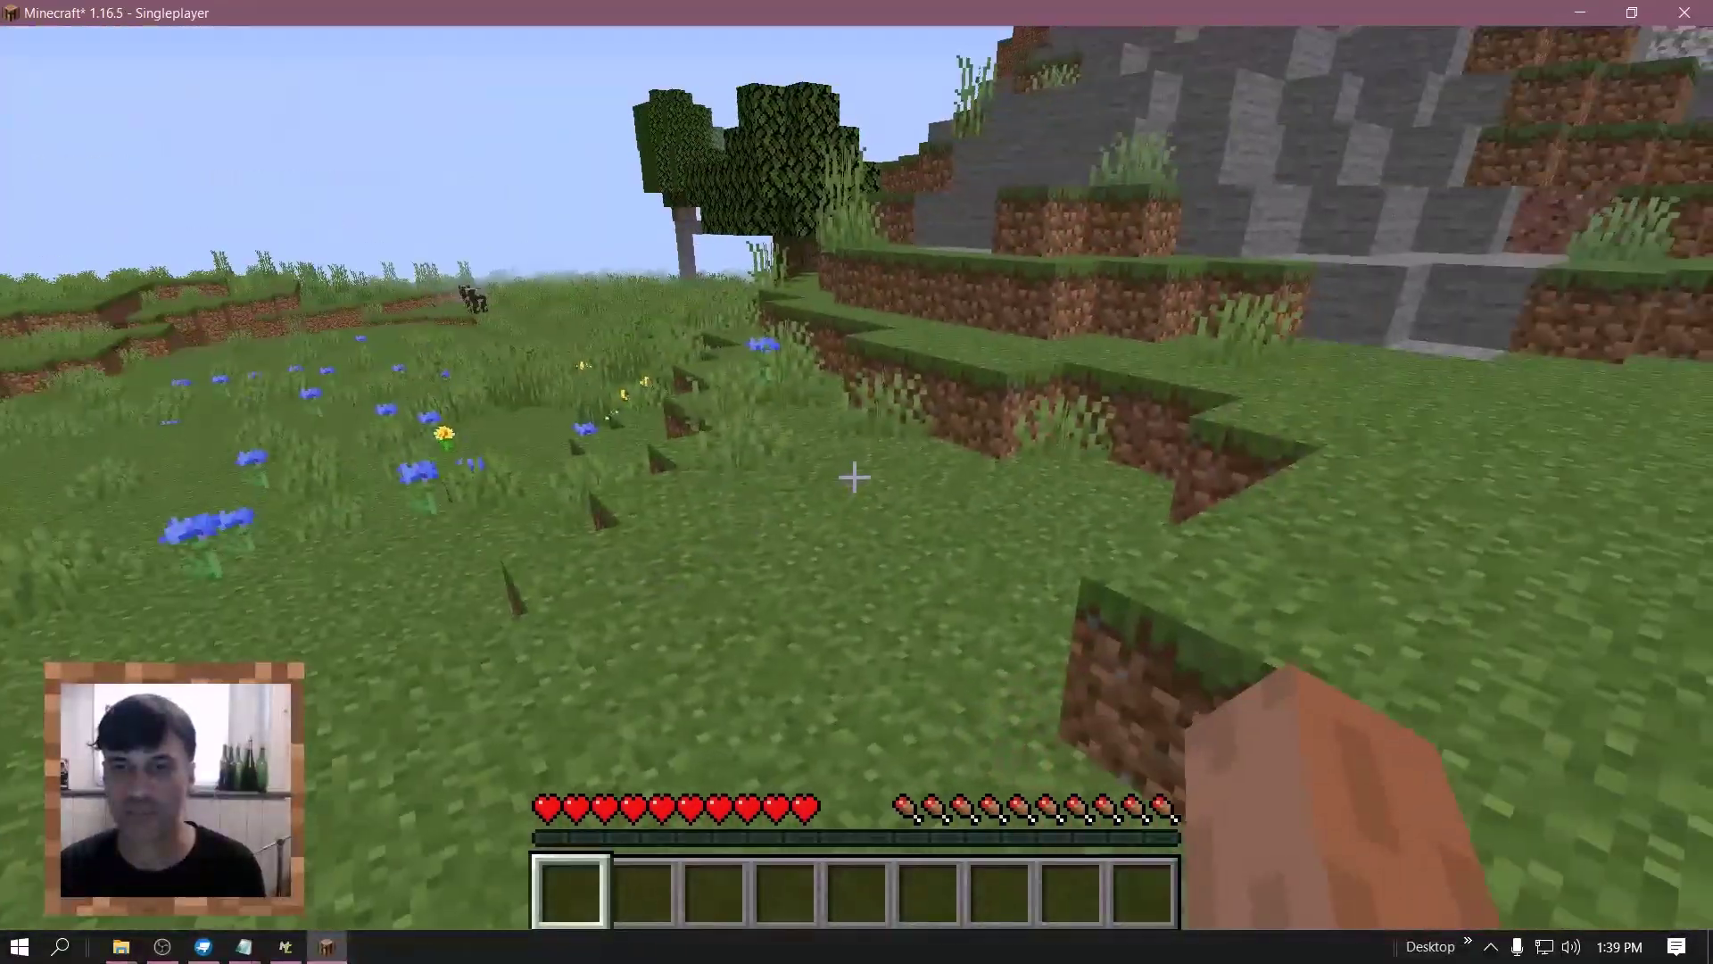
key("w")
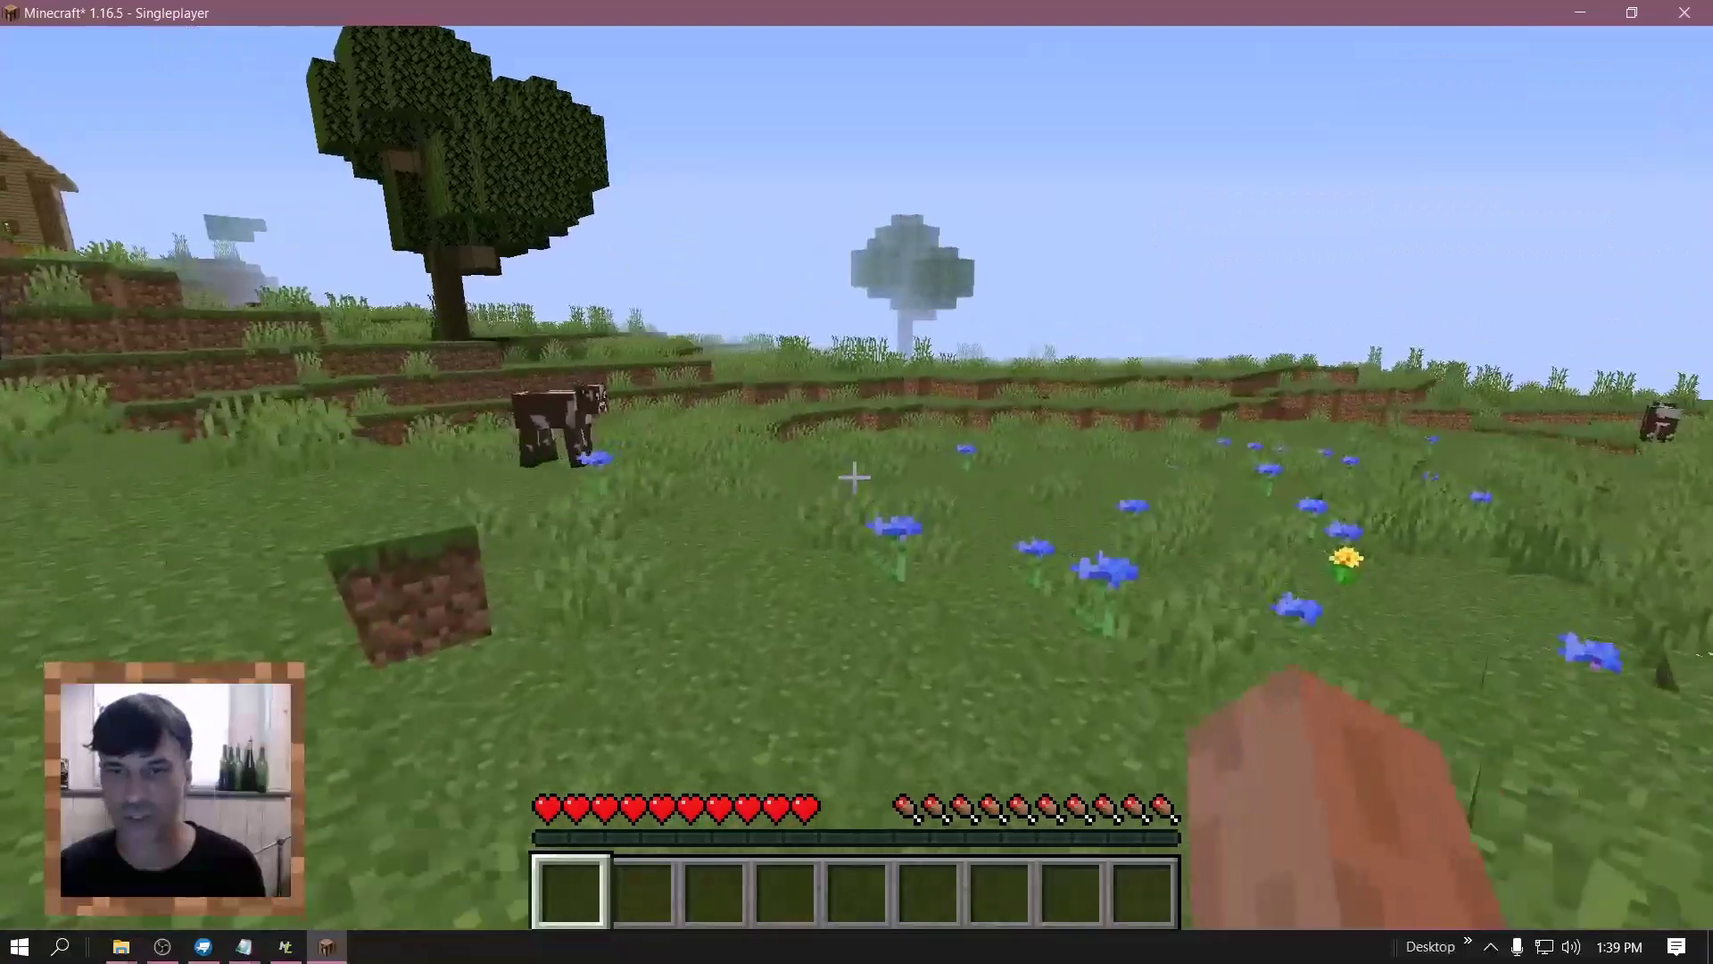
key("w")
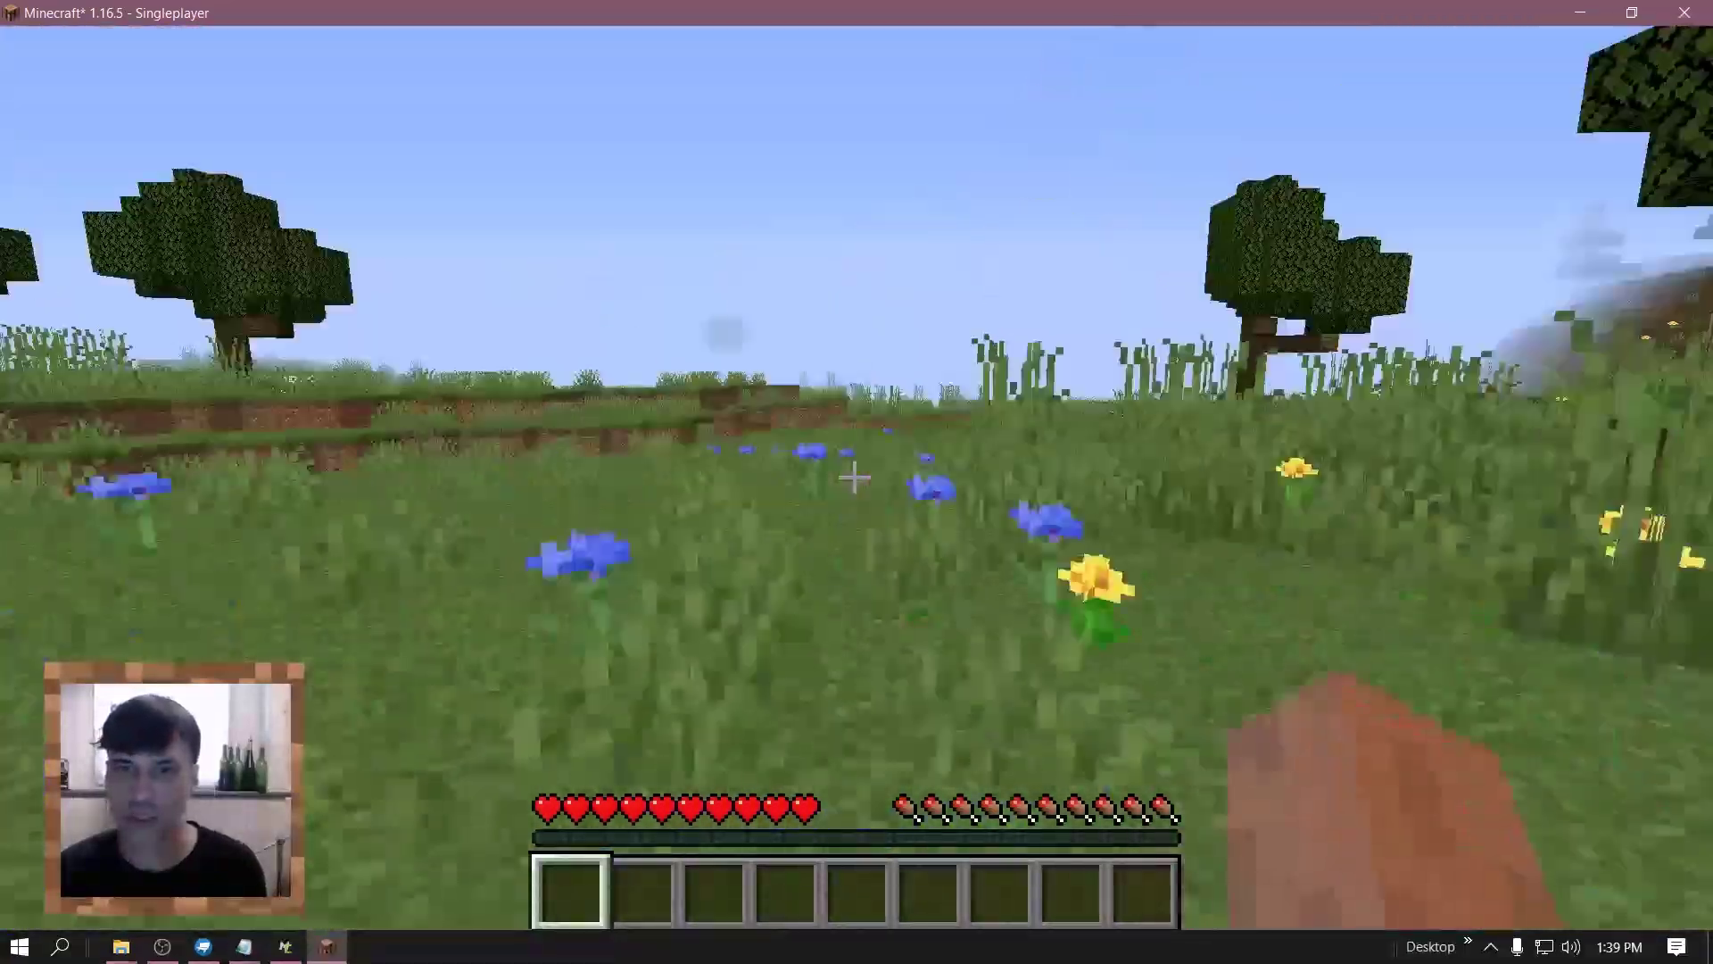
key("w")
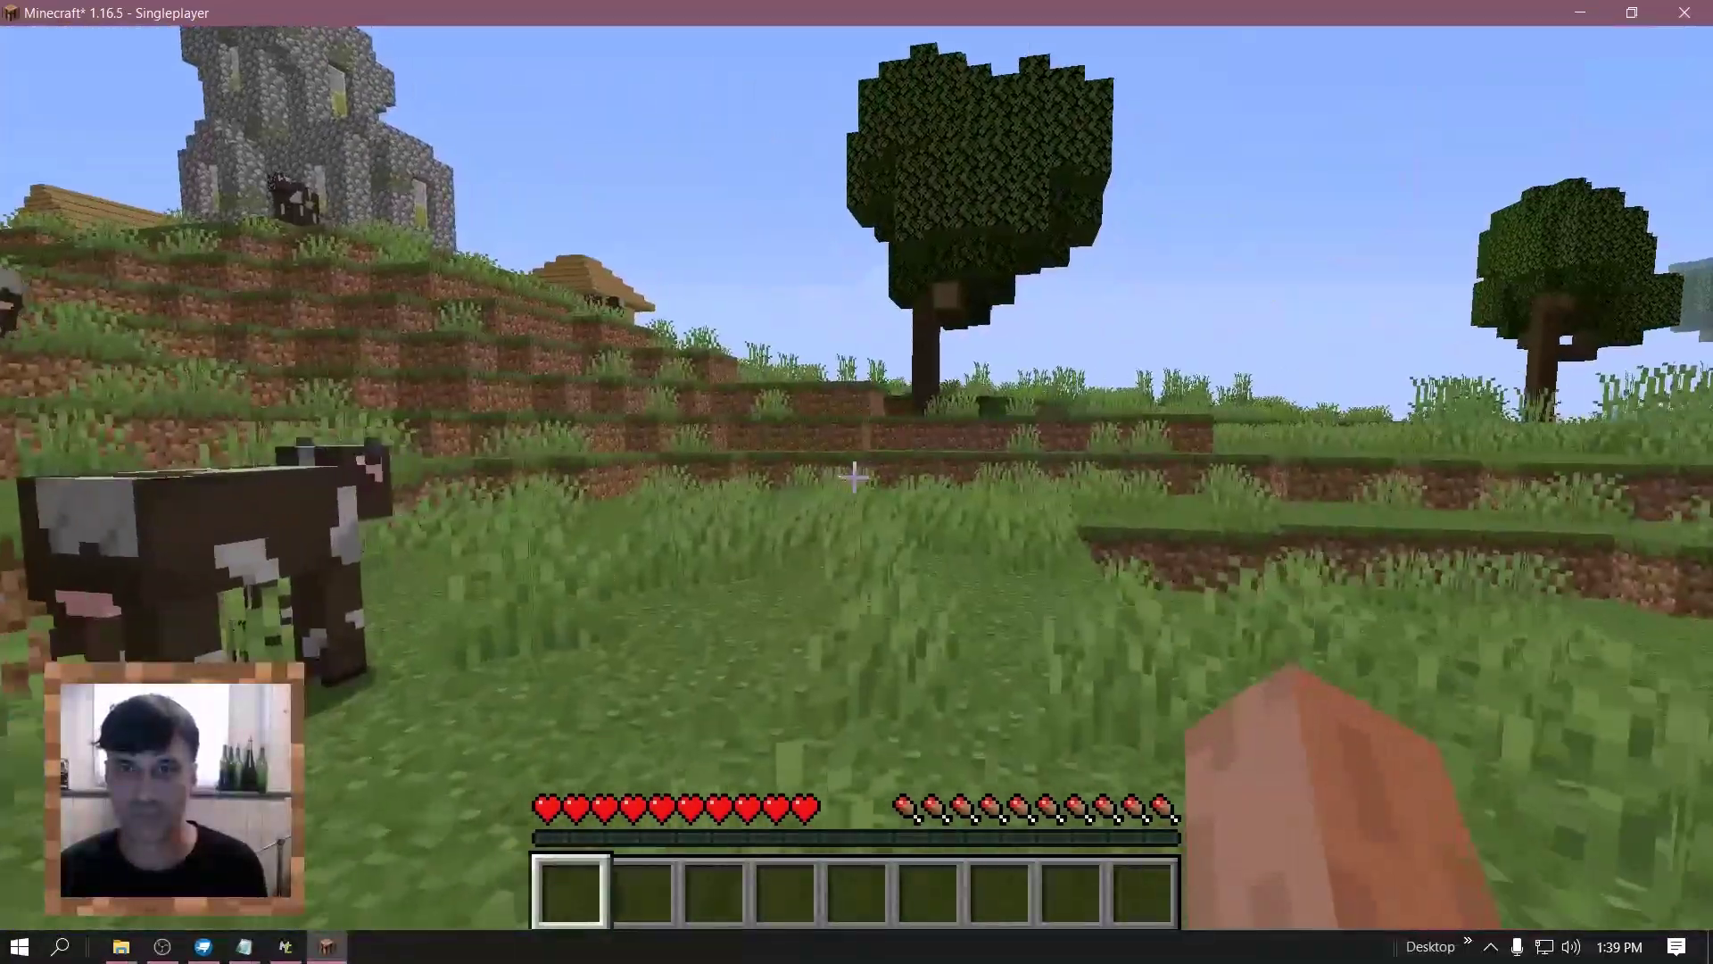
key("w")
key("w")
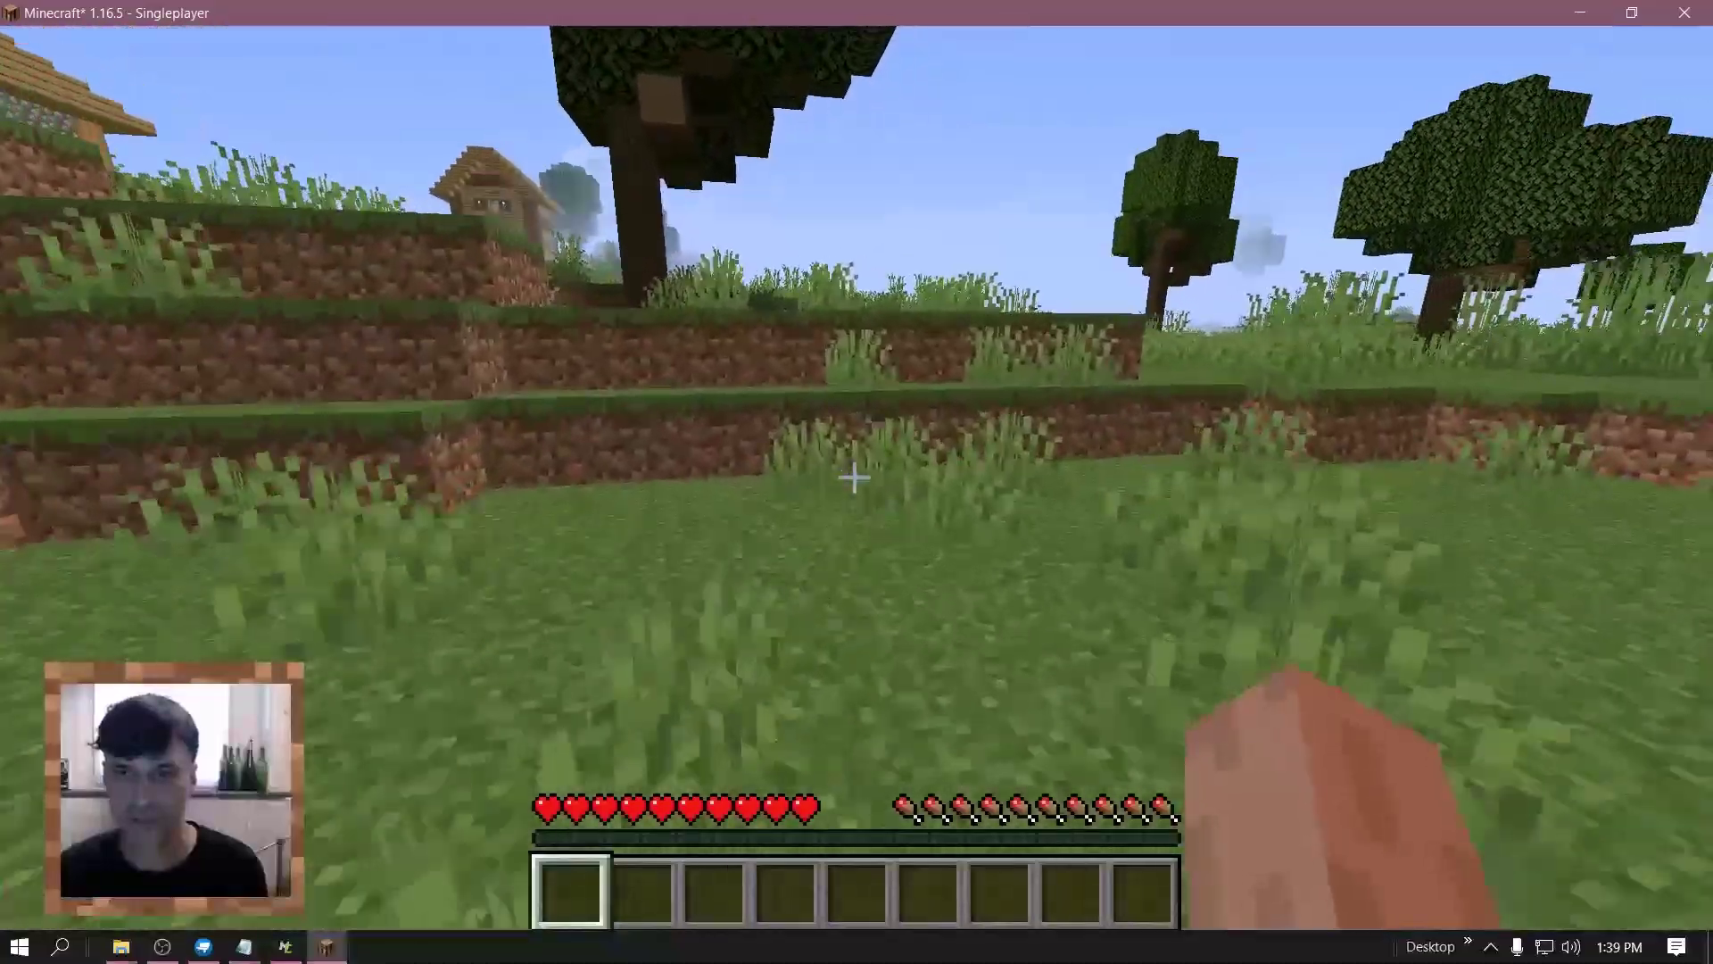
key("w")
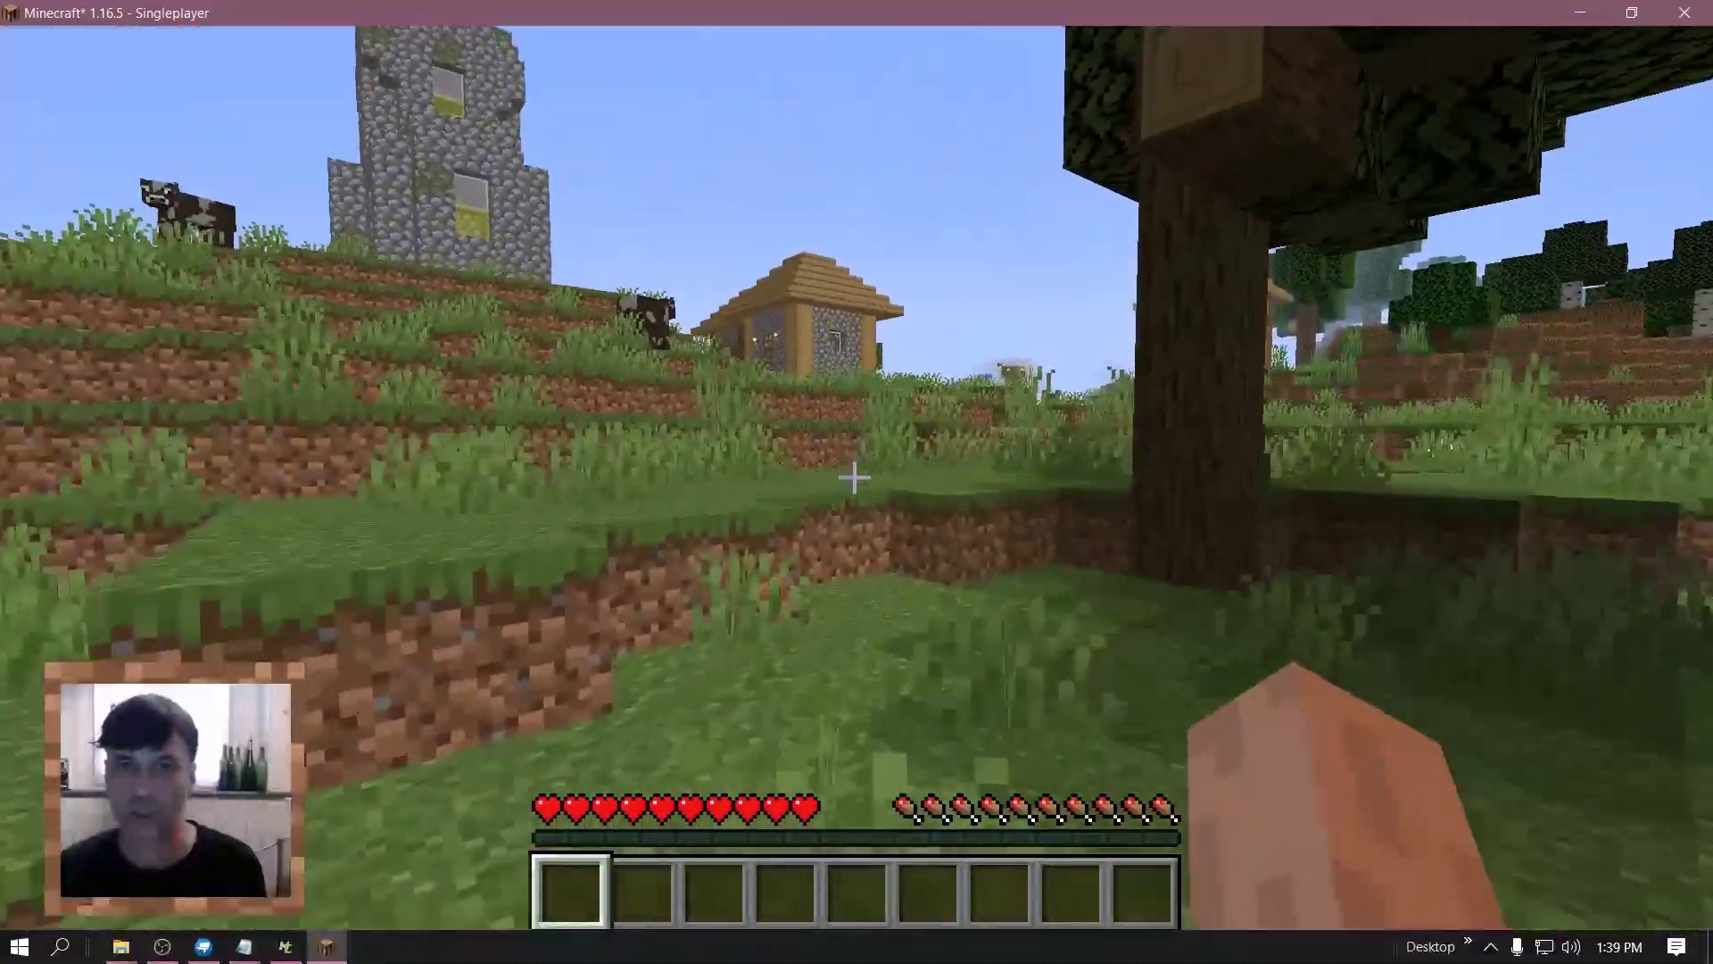
key("w")
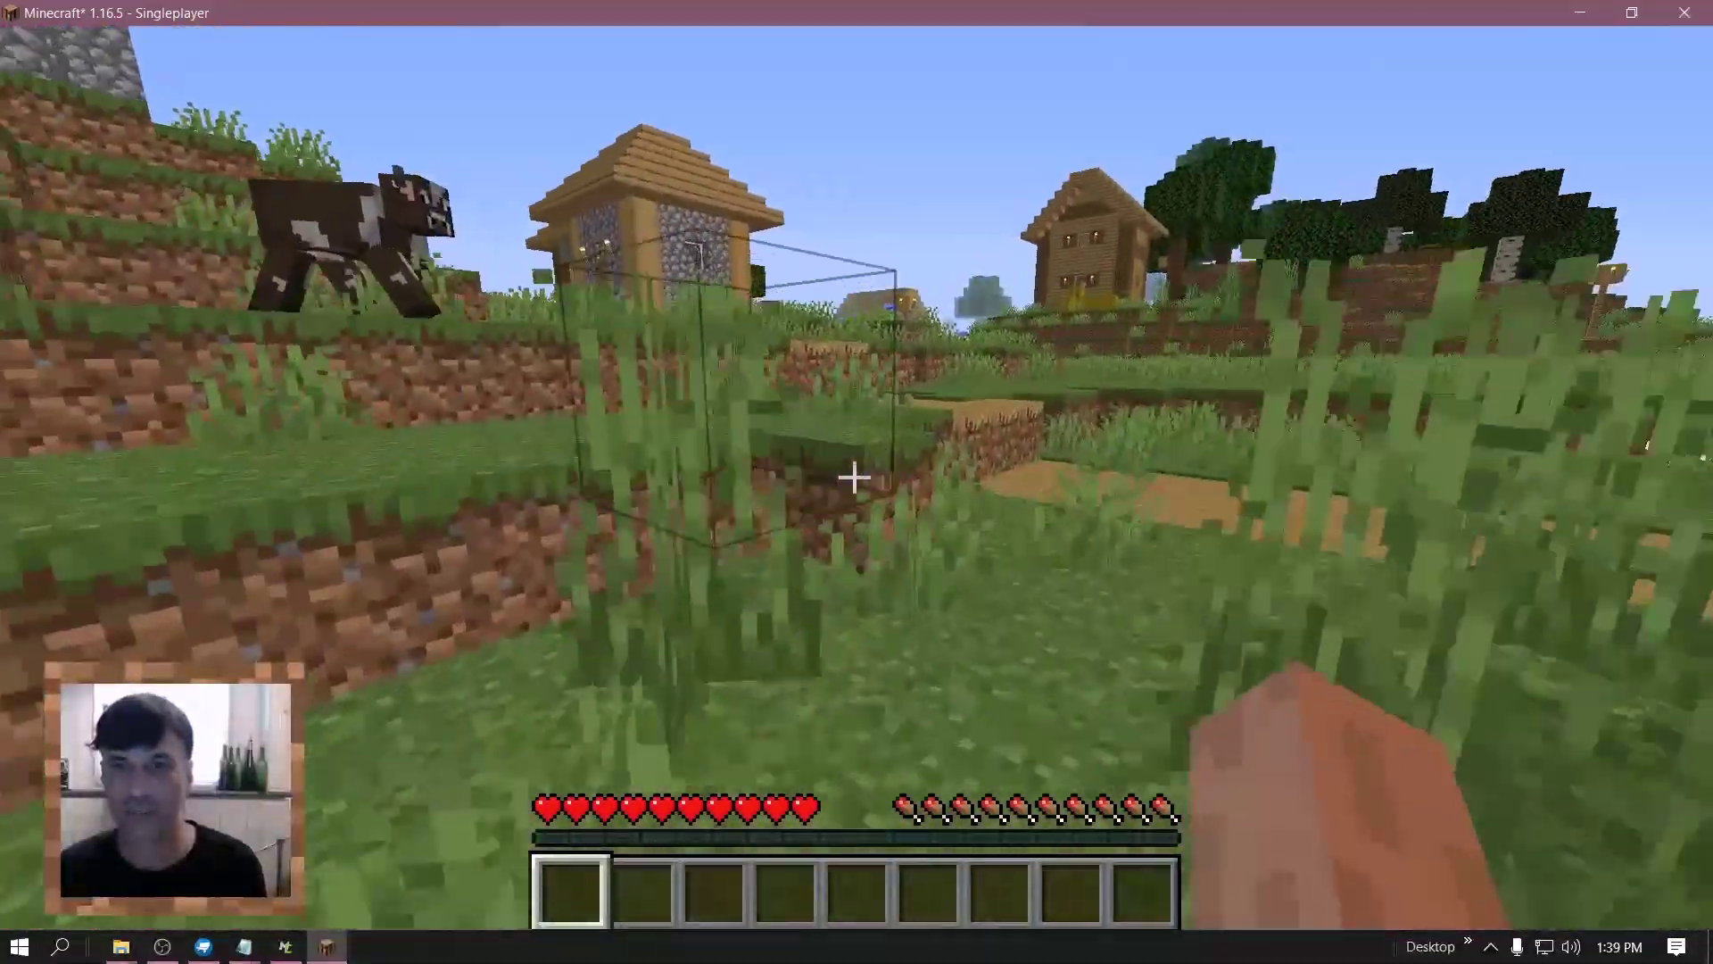
key("w")
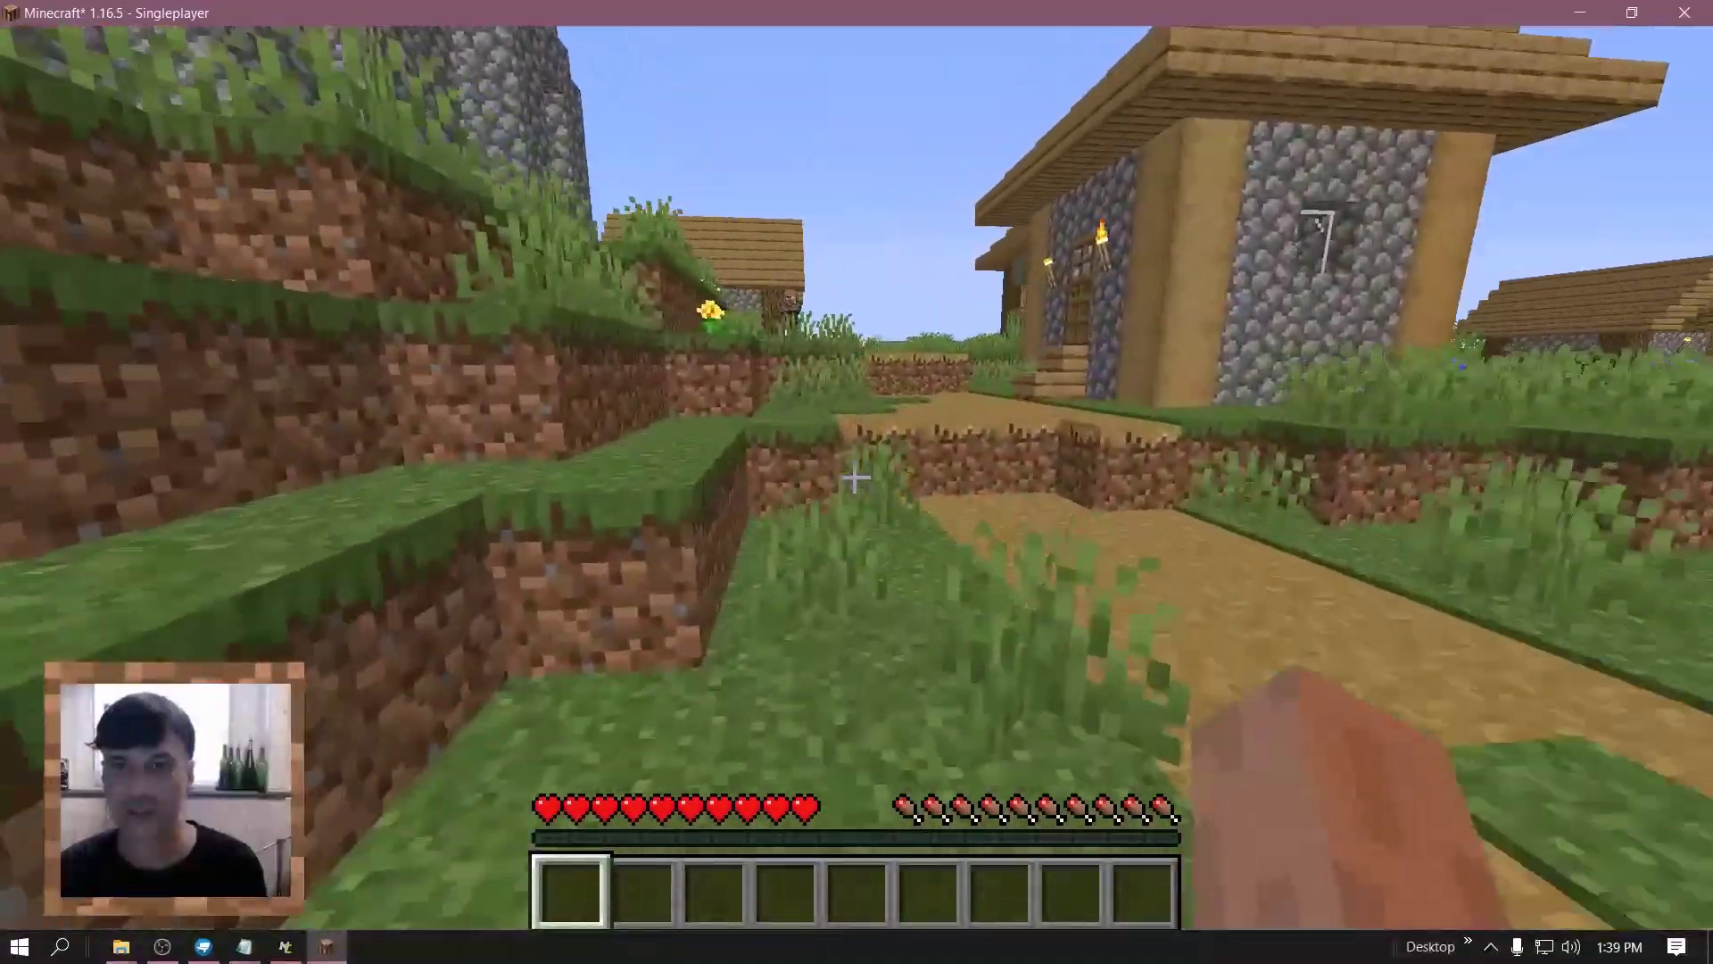
key("w")
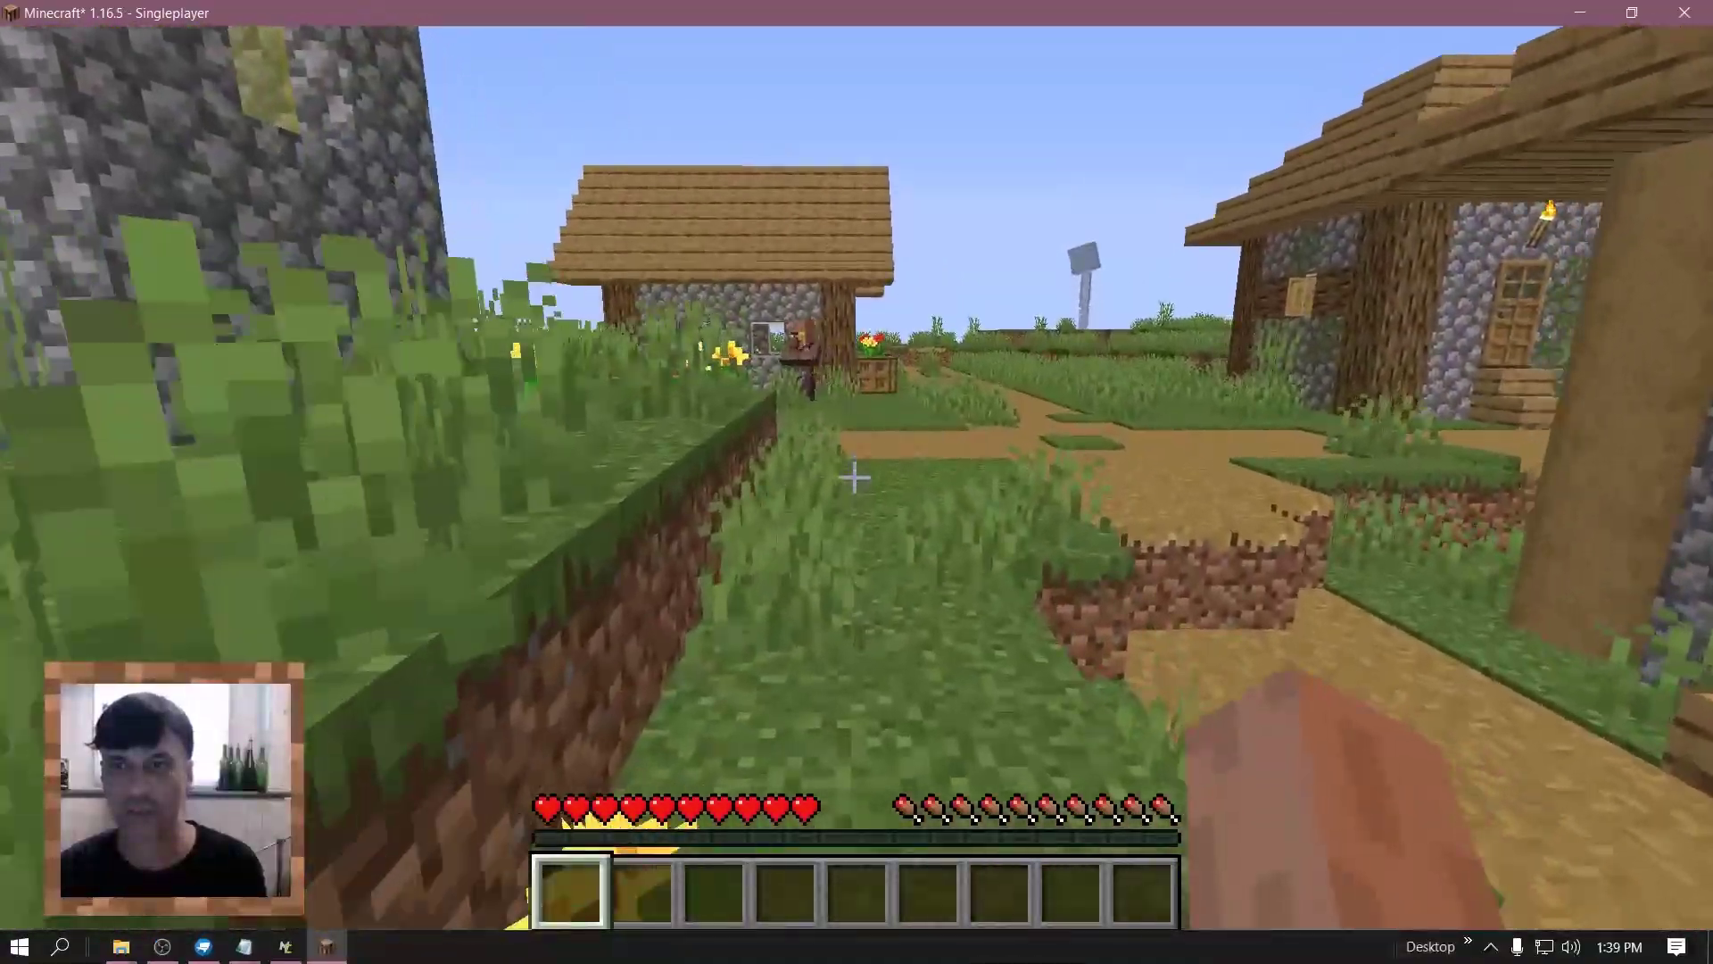
- Approach the robot on the grass beyond the village path to observe its walking and shooting, and respawn after dying
key("w")
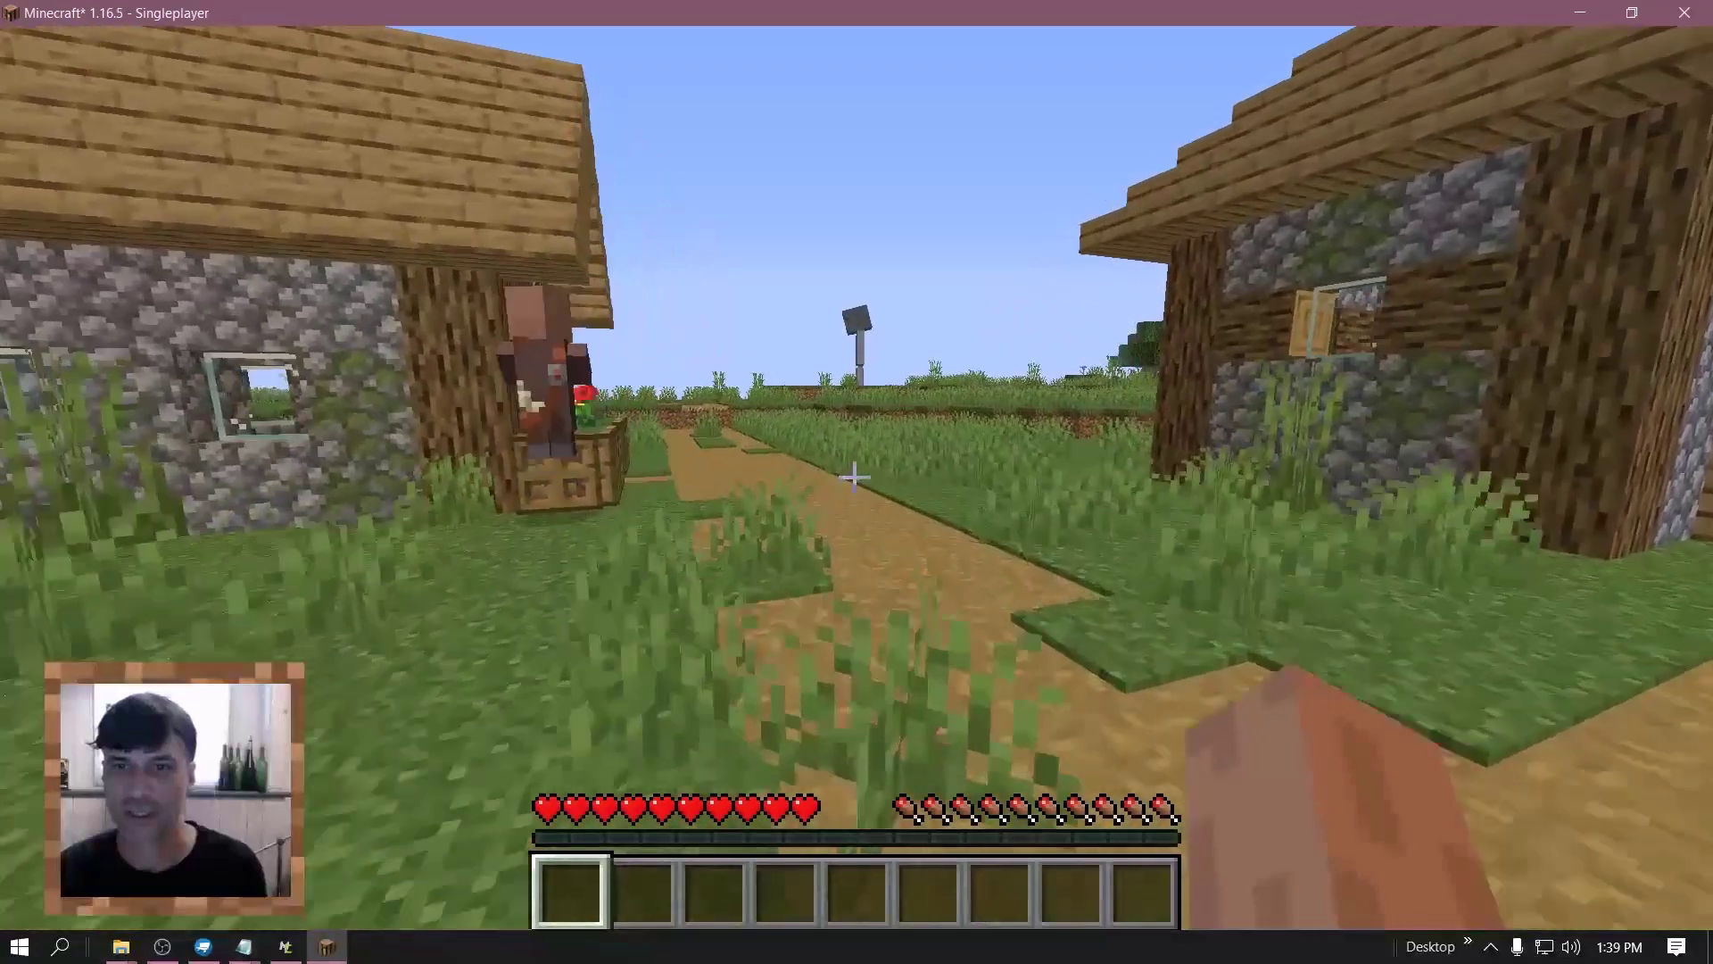
key("w")
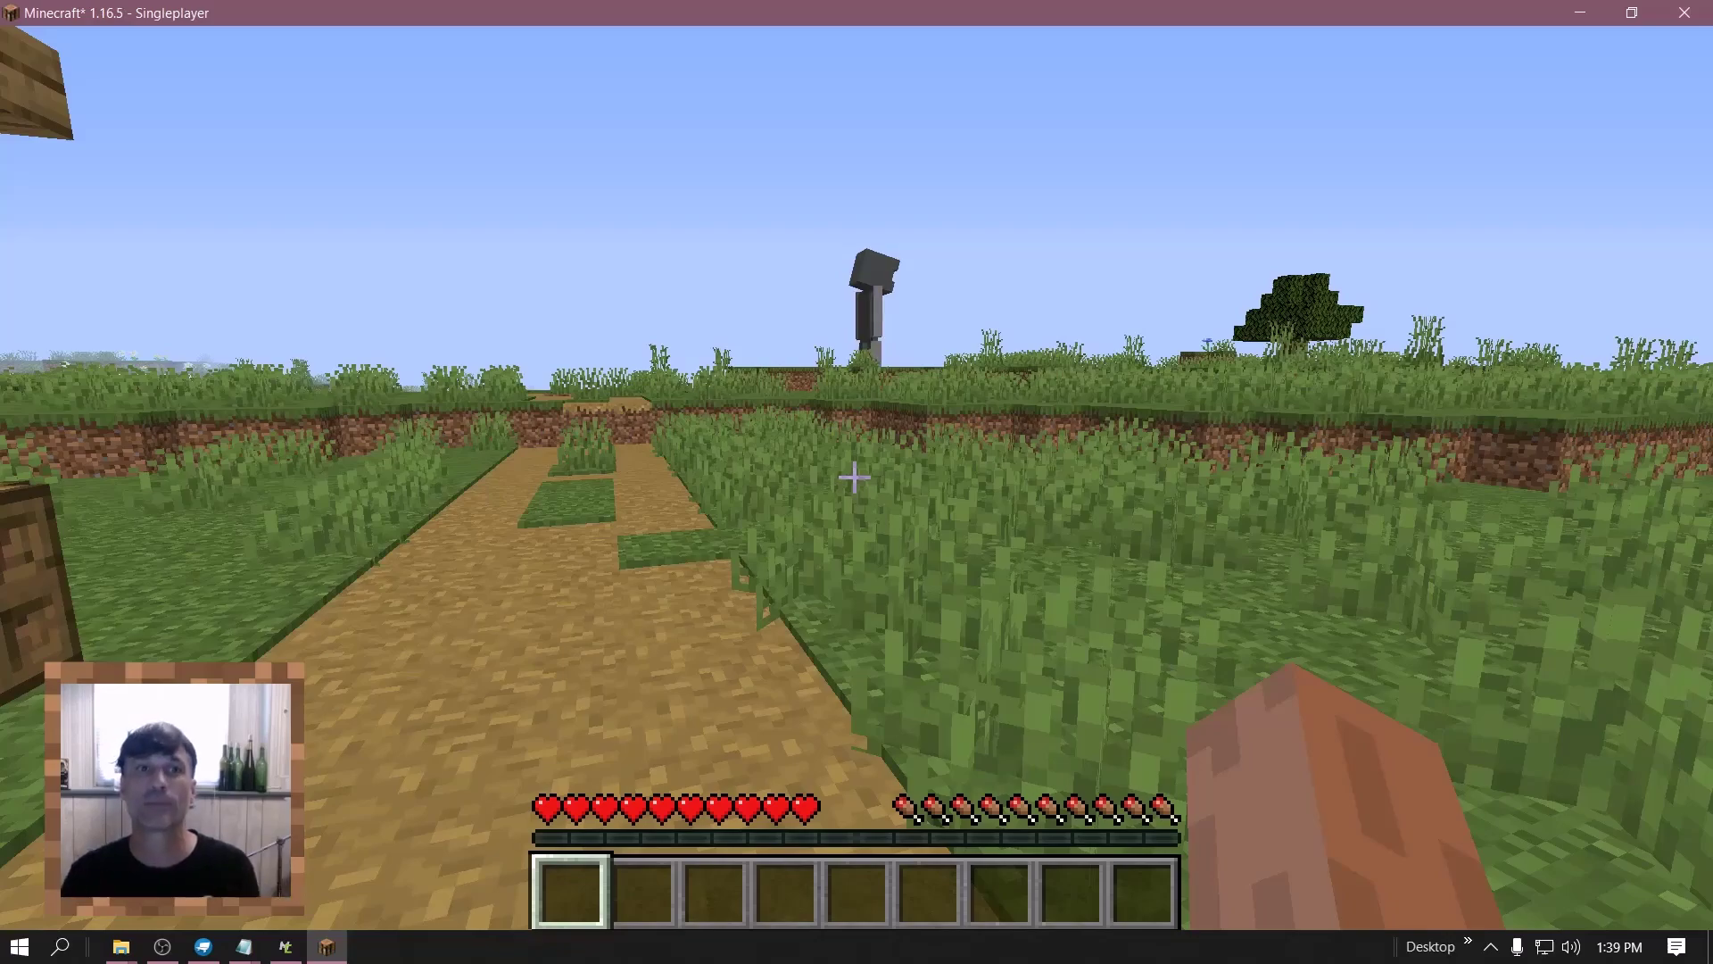
key("w")
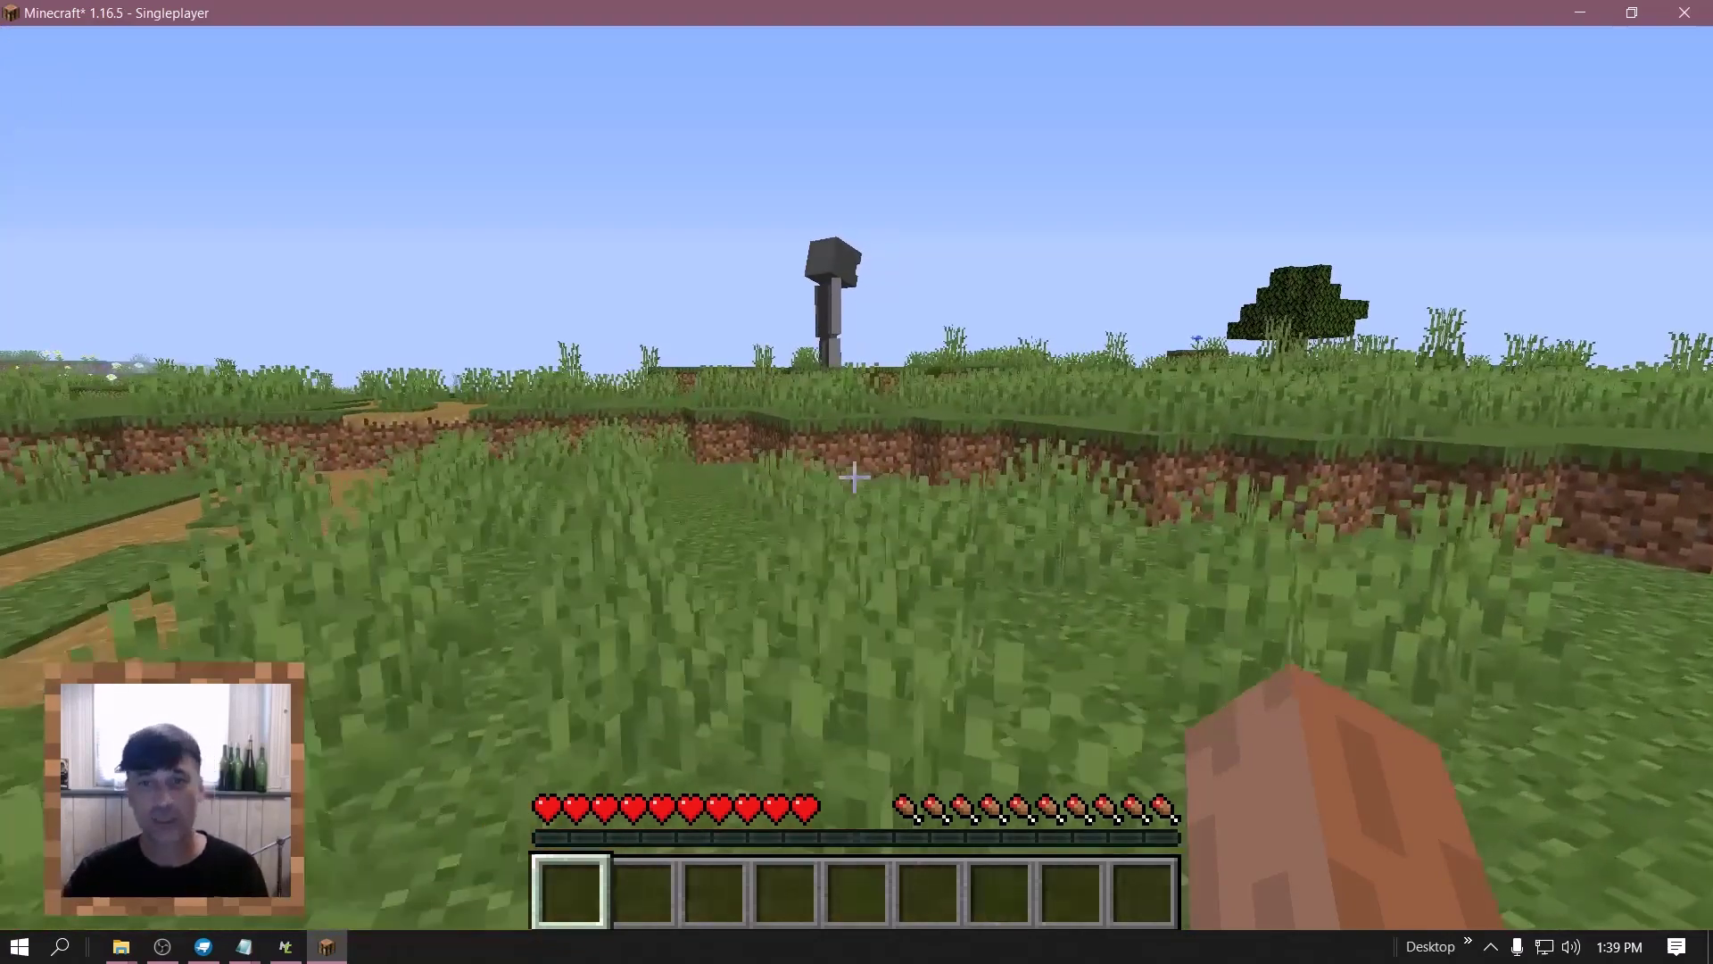
key("w")
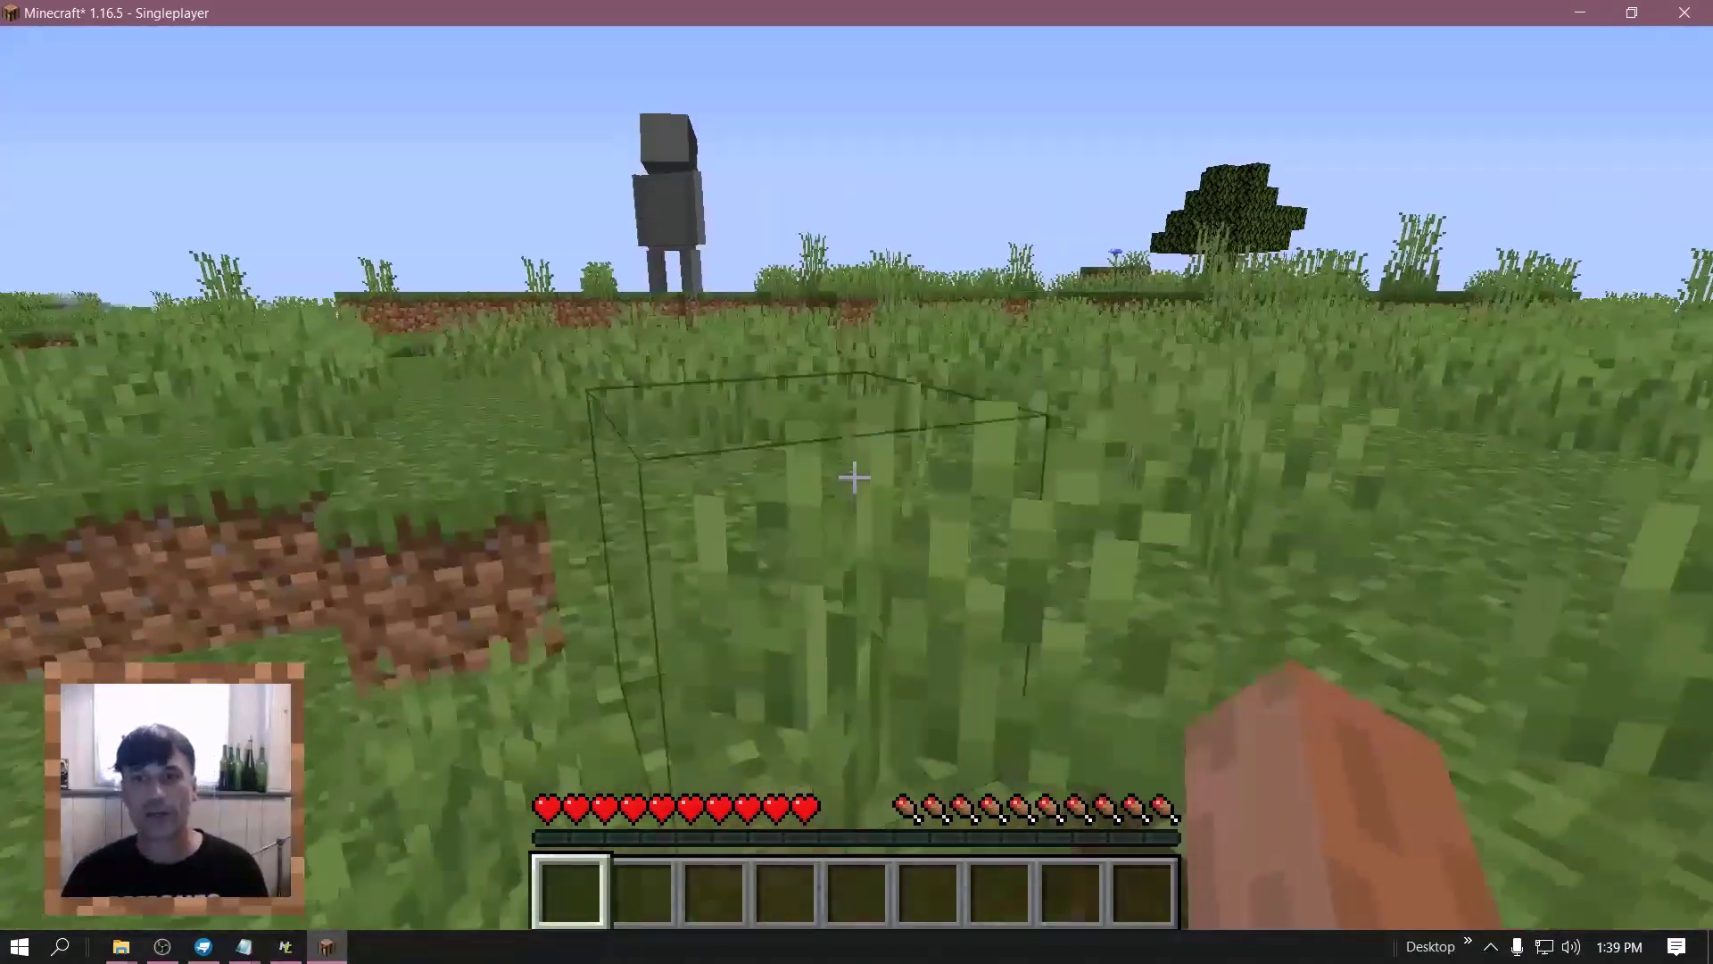
key("w")
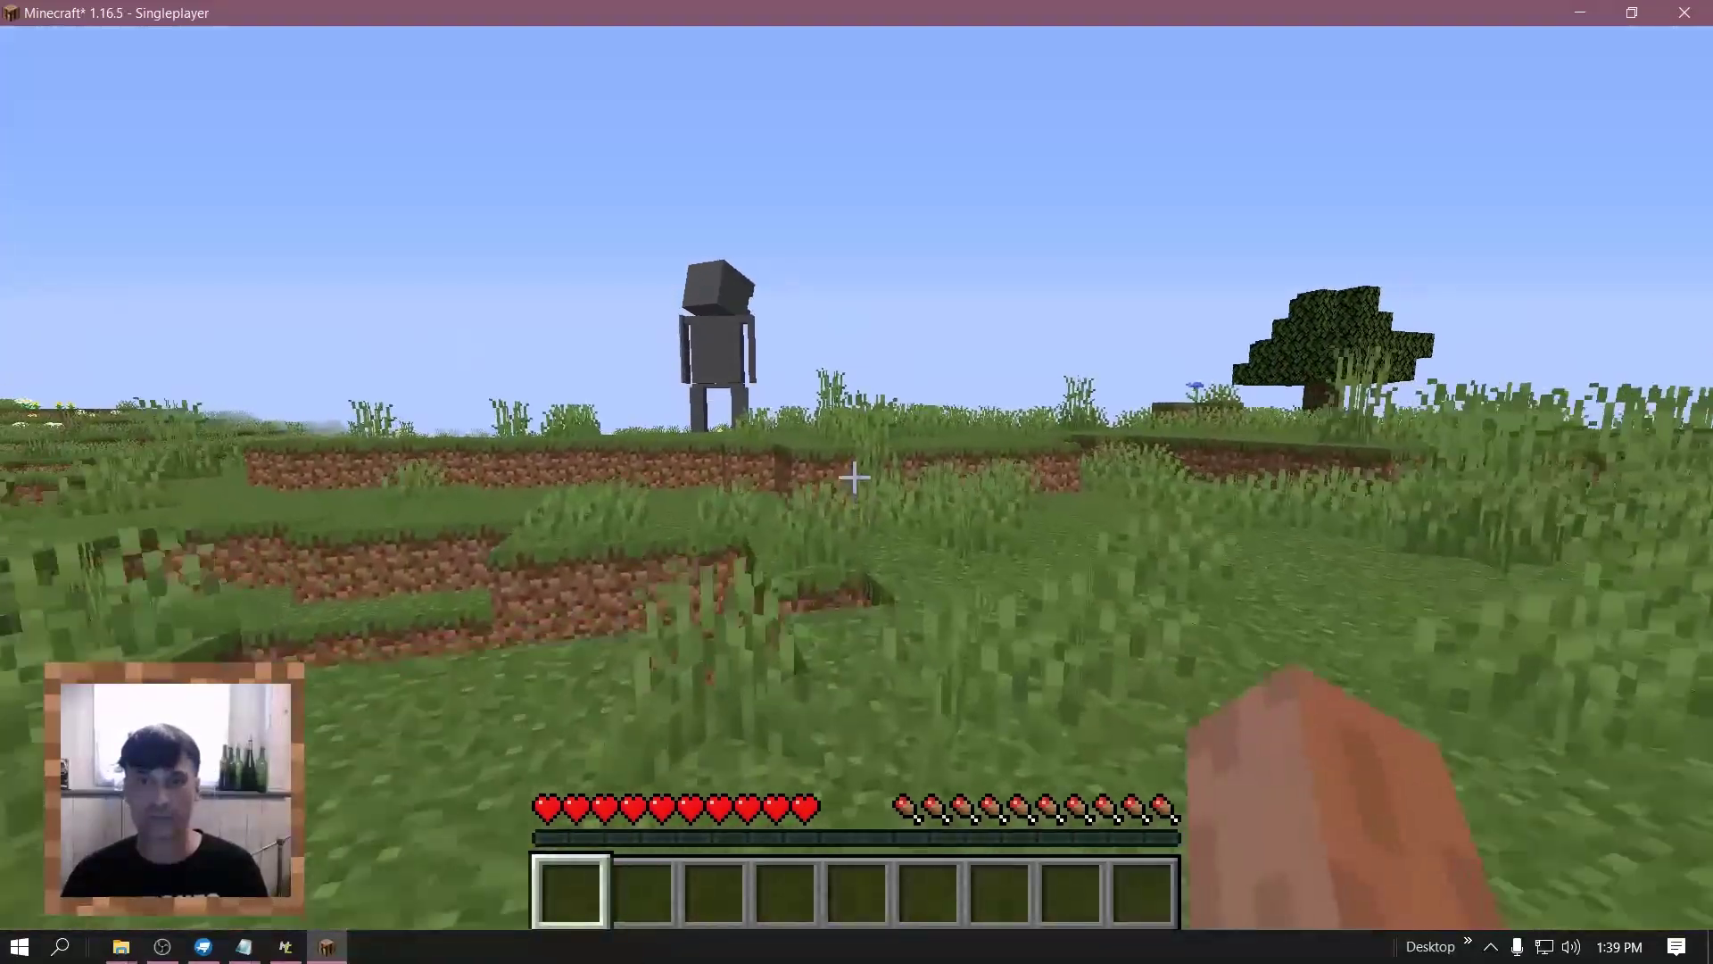
key("w")
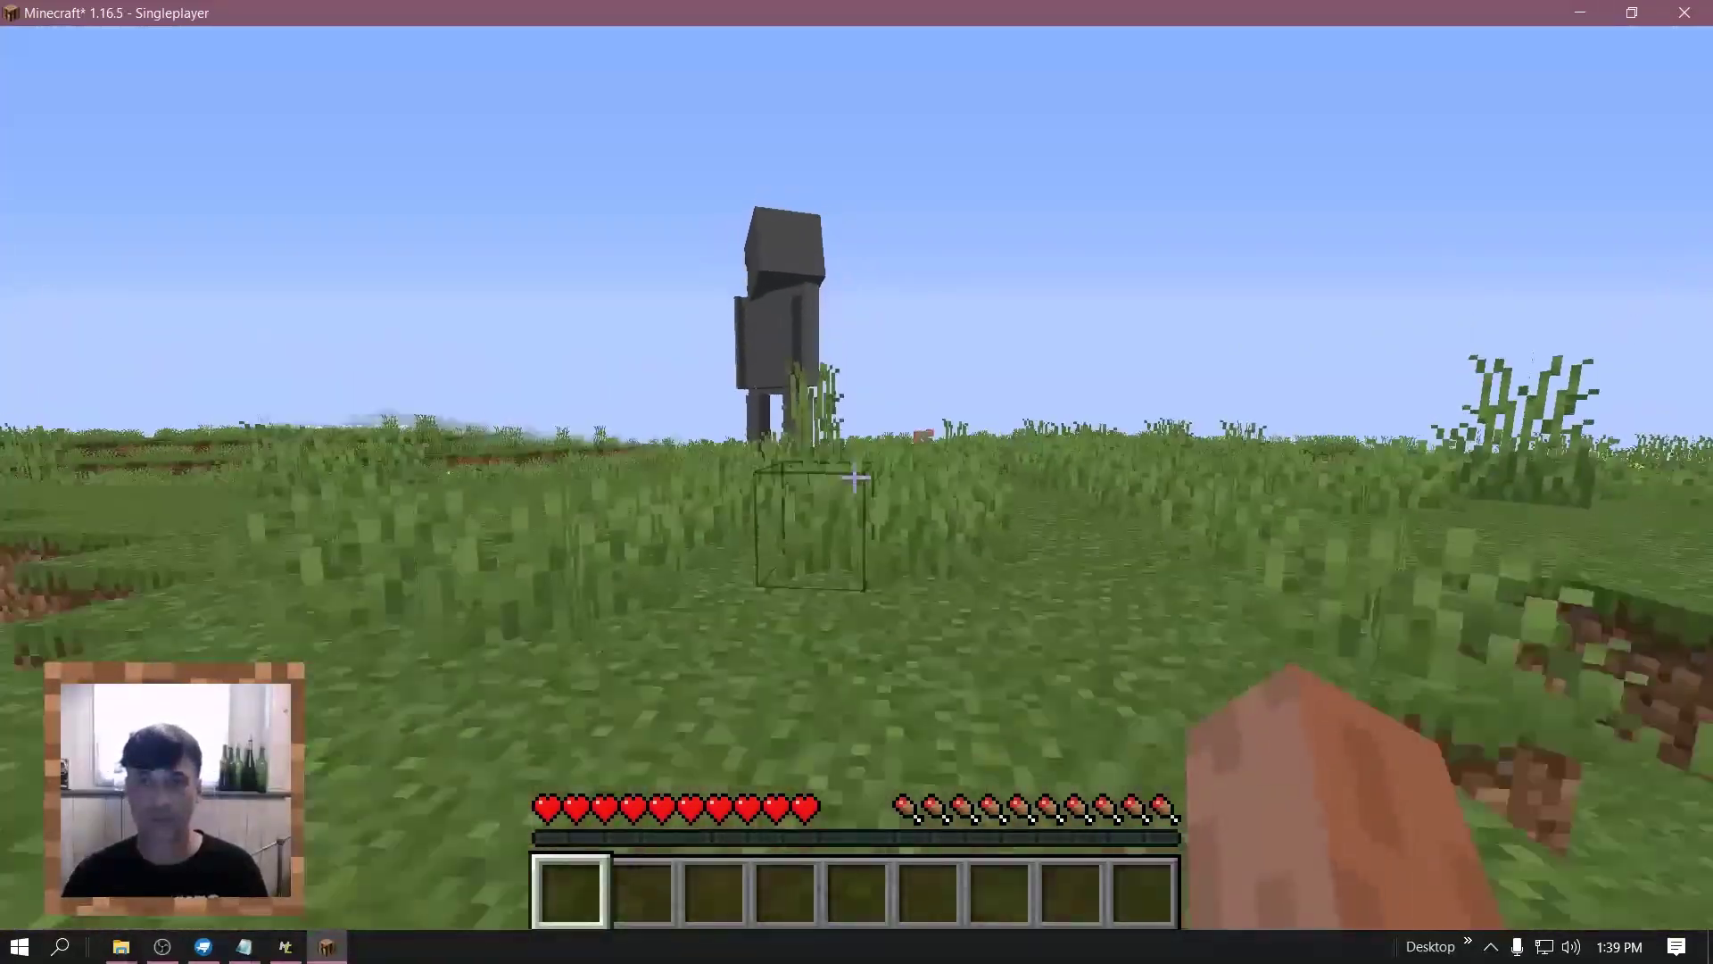
key("s")
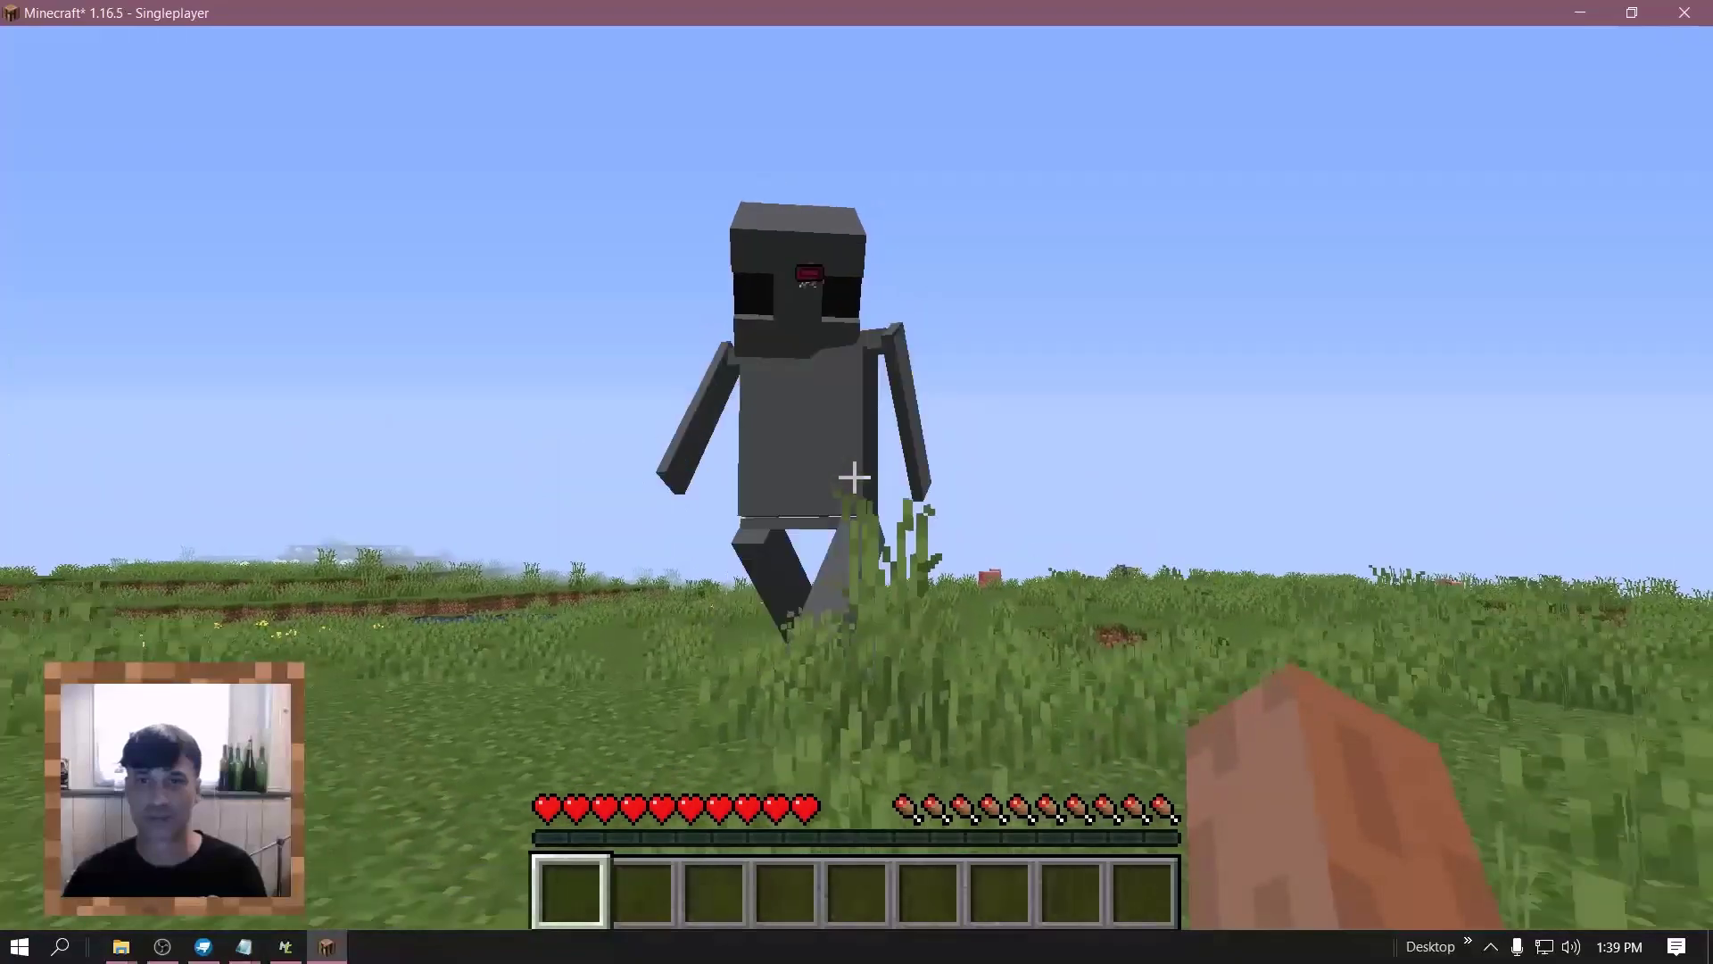
key("w")
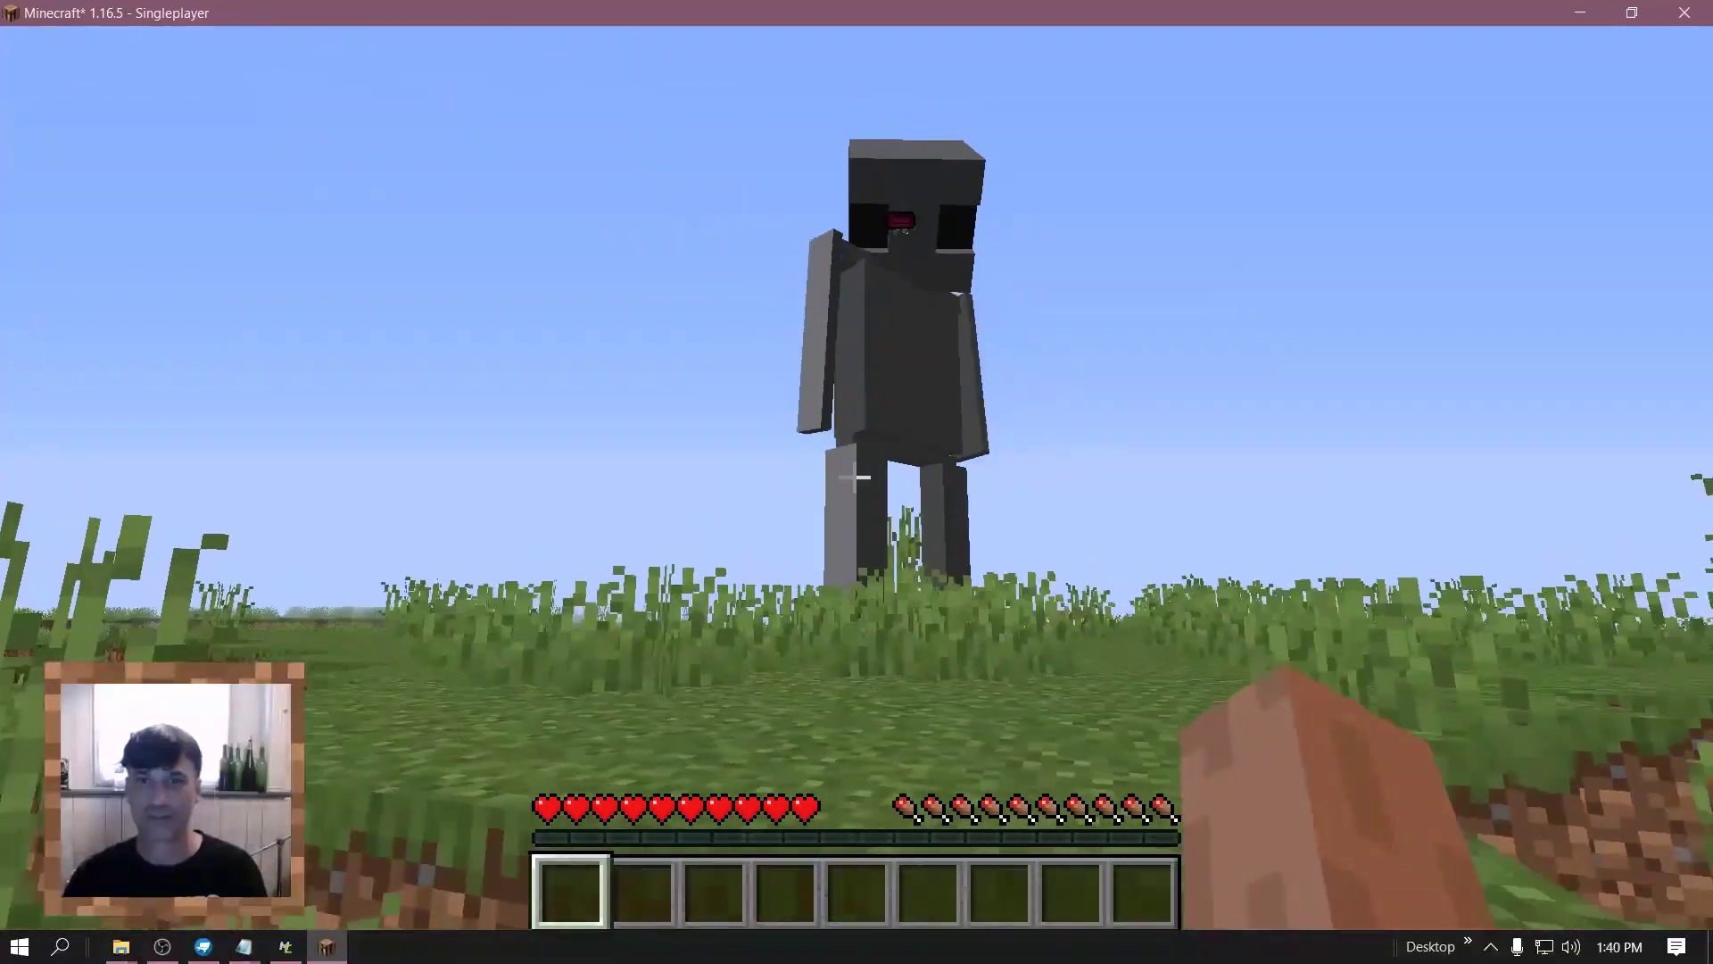
key("s")
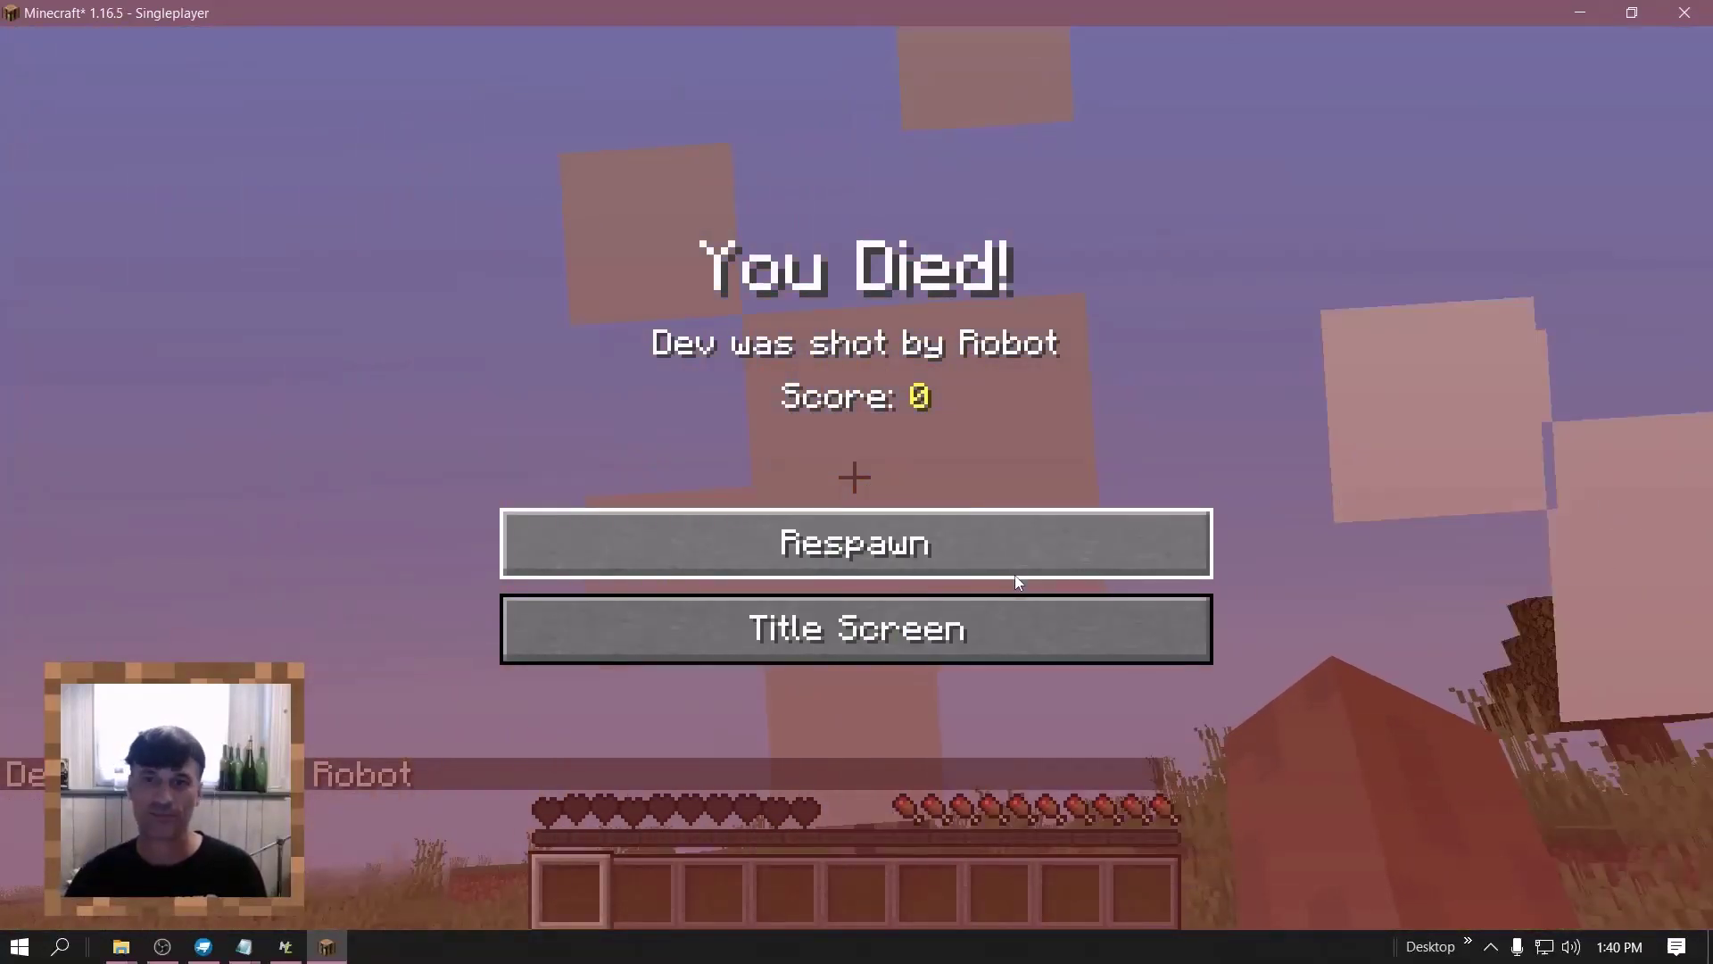
left_click(992, 555)
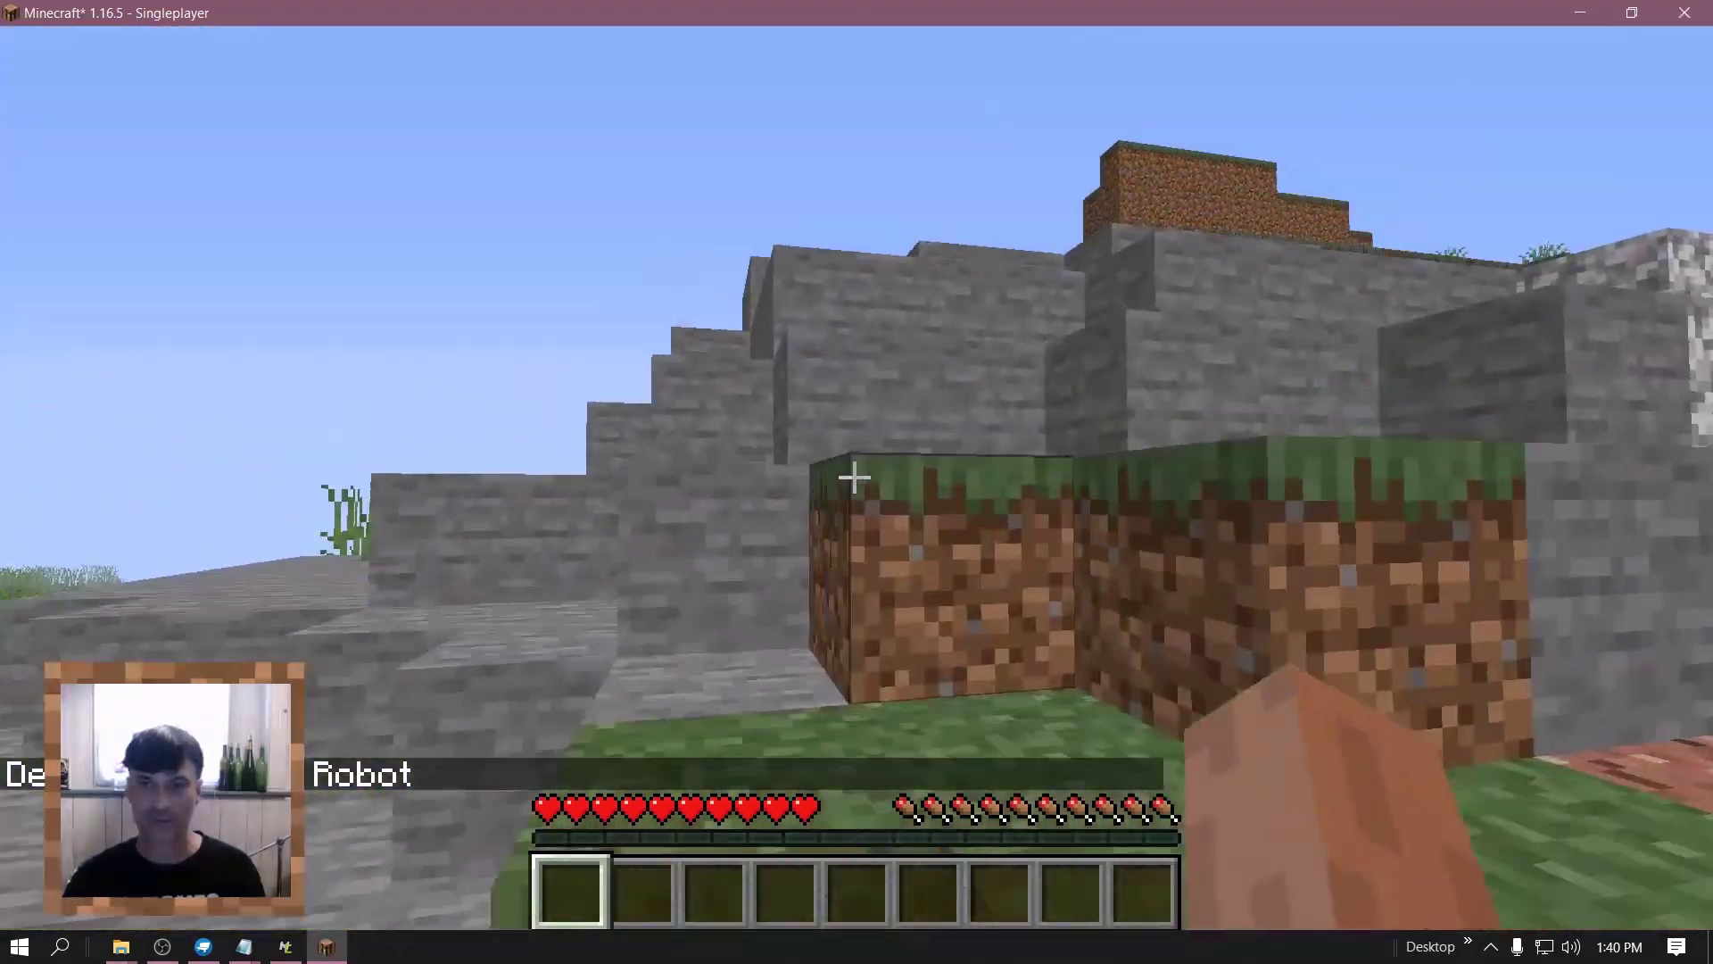
- Climb the stone hill near the respawn point, walk on to the meadow with yellow flowers, and pause the game
key("w")
key("space")
key("space")
key("space")
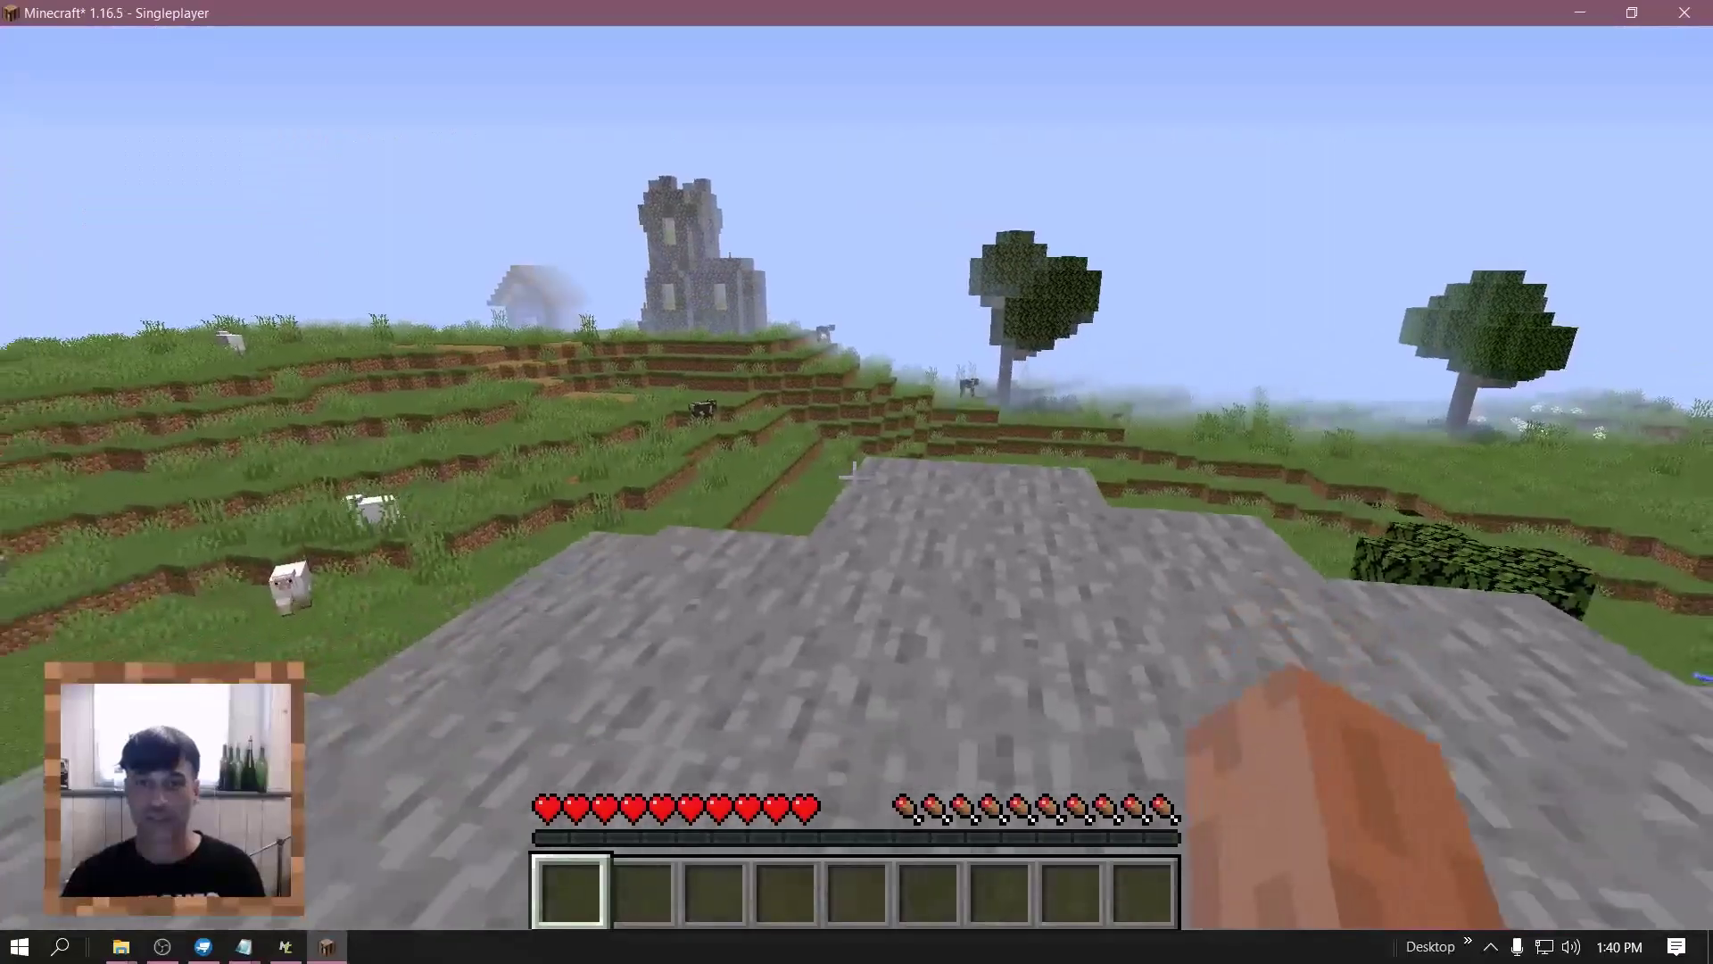
key("w")
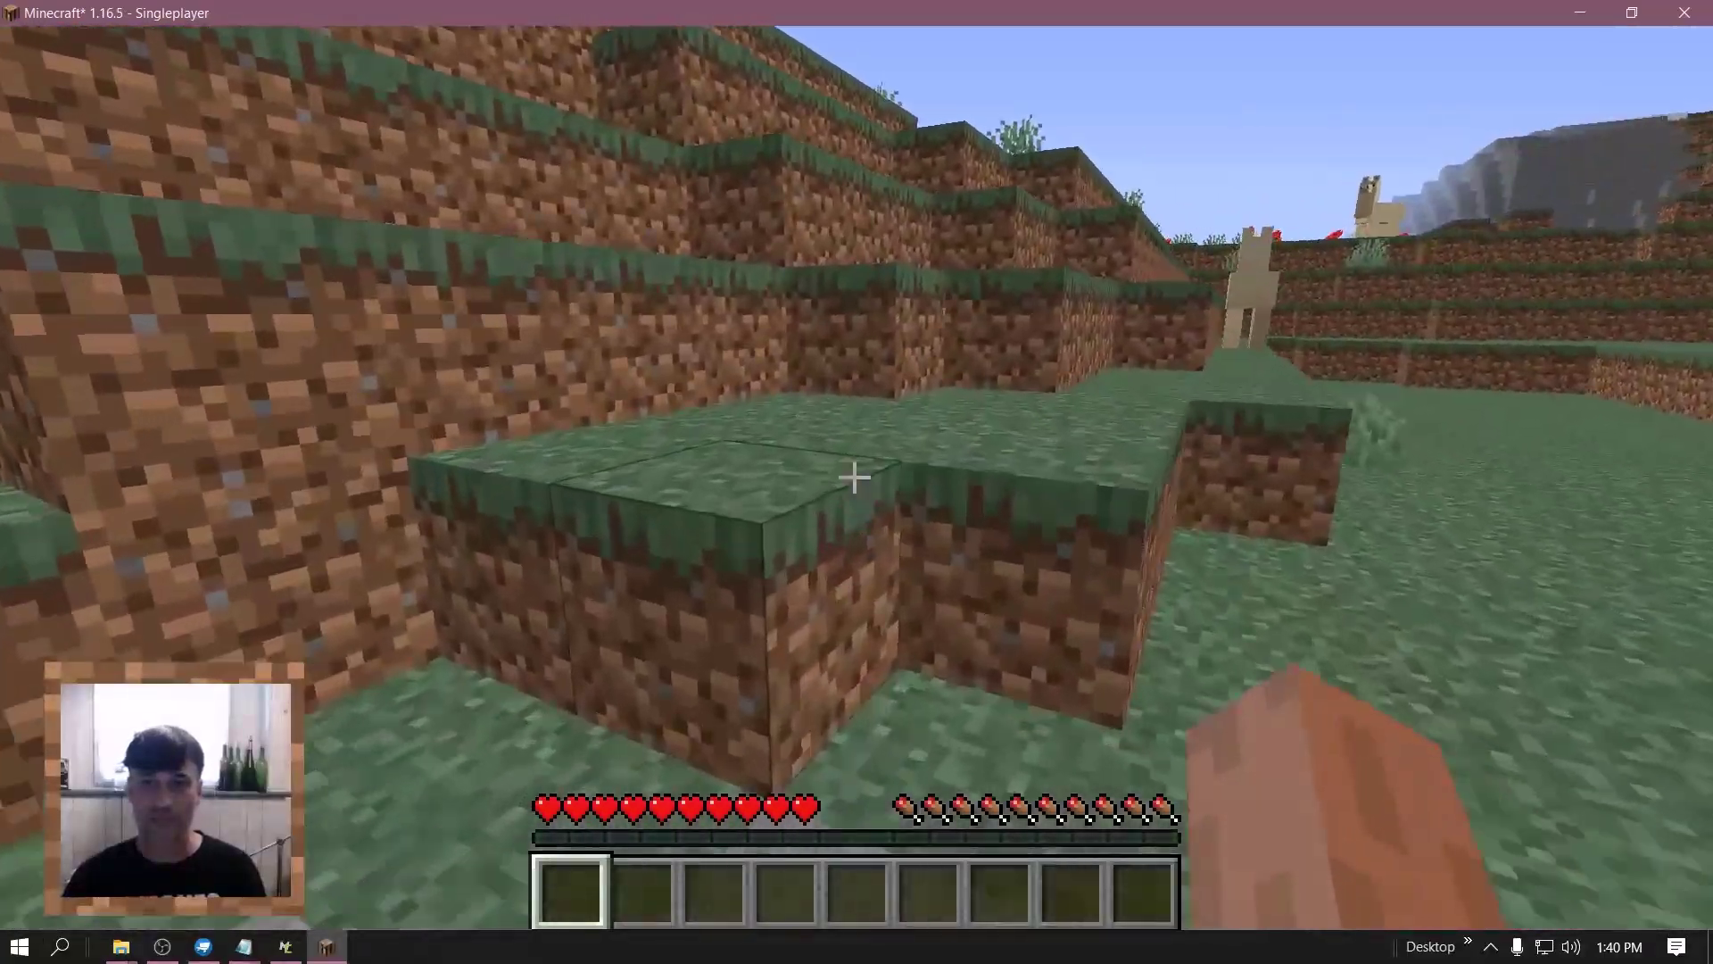
key("w")
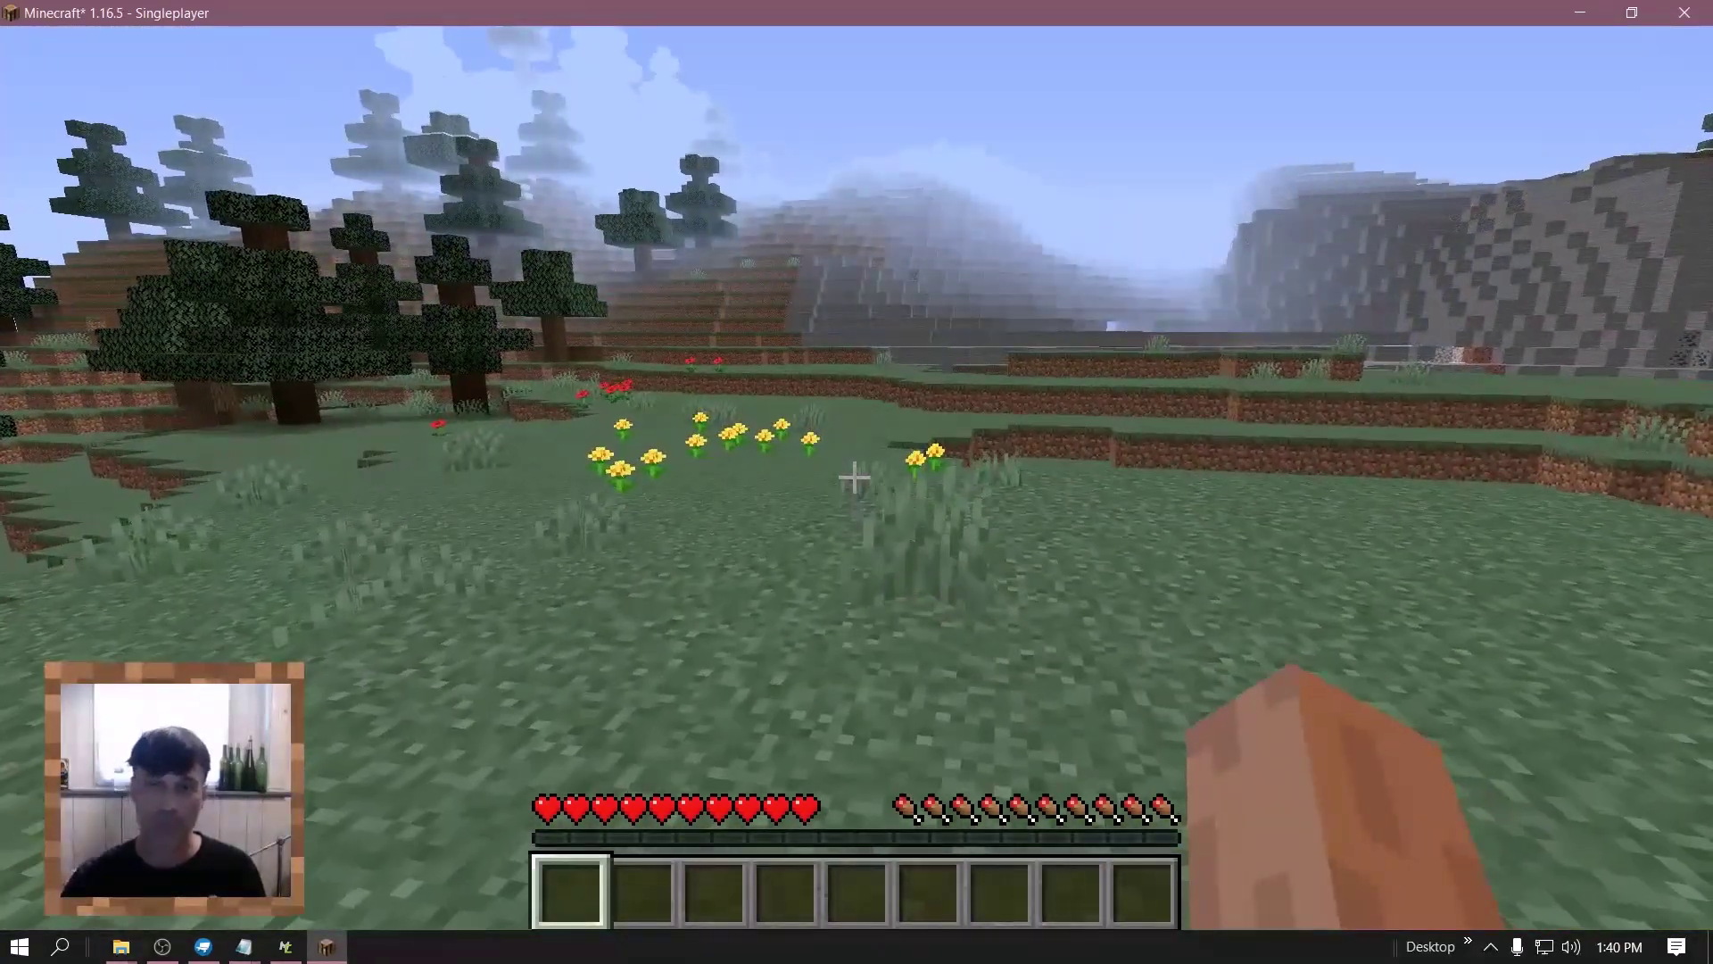
key("Escape")
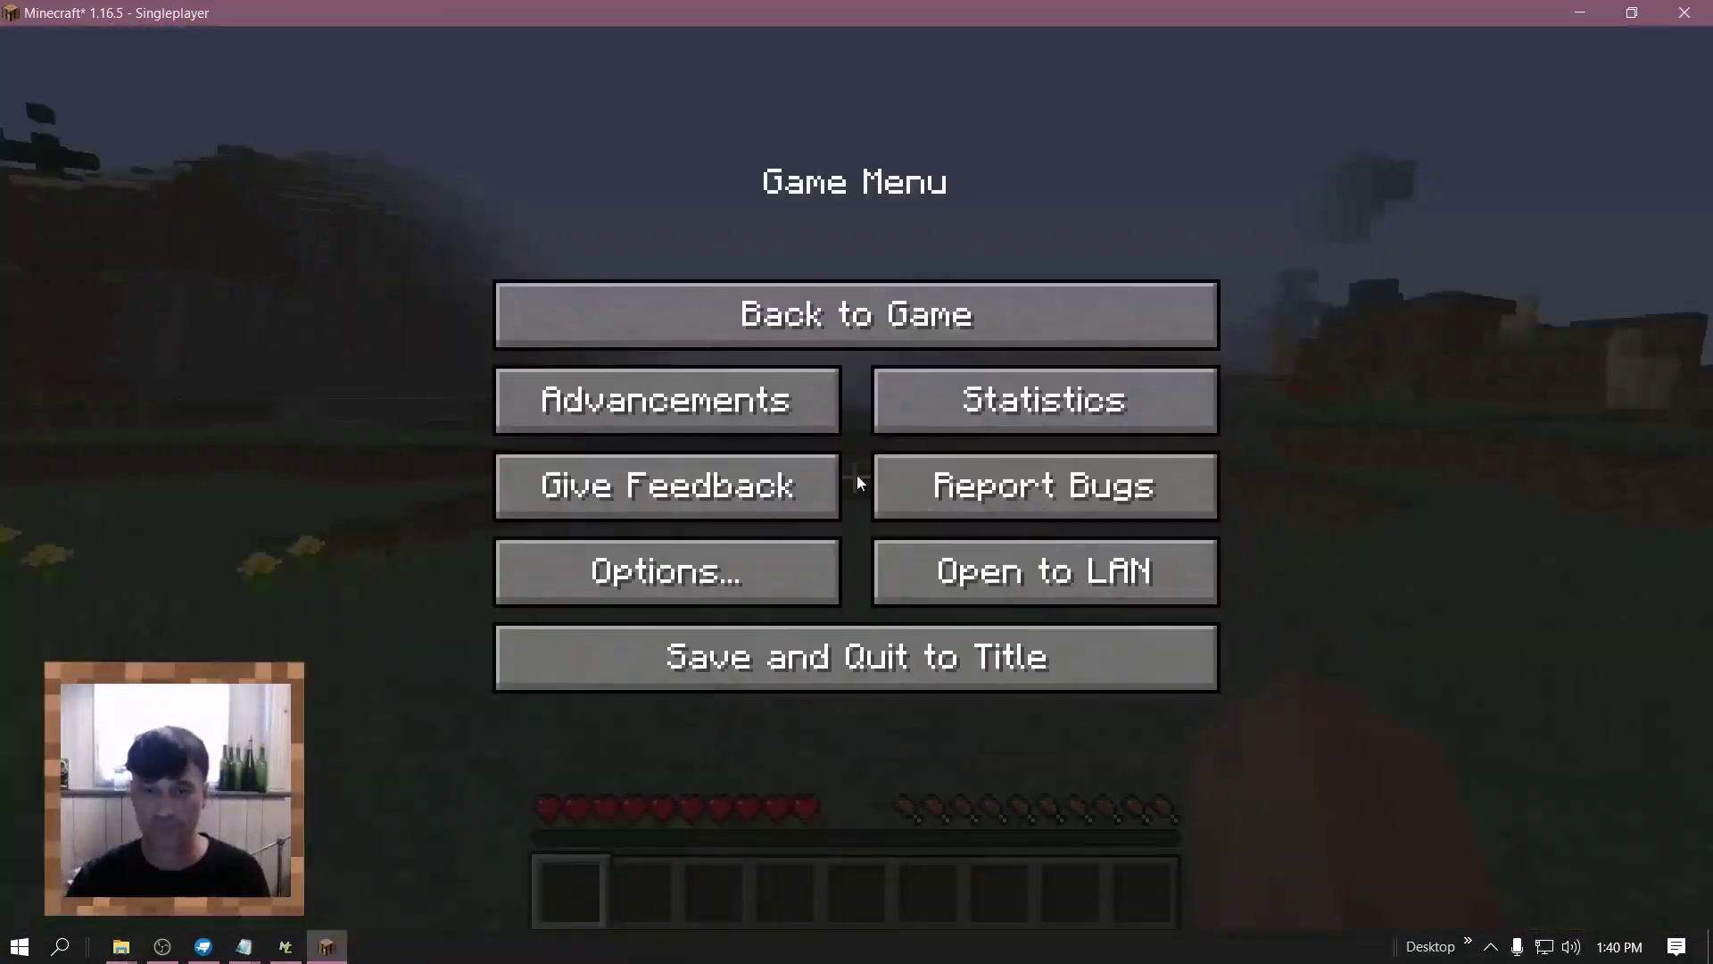